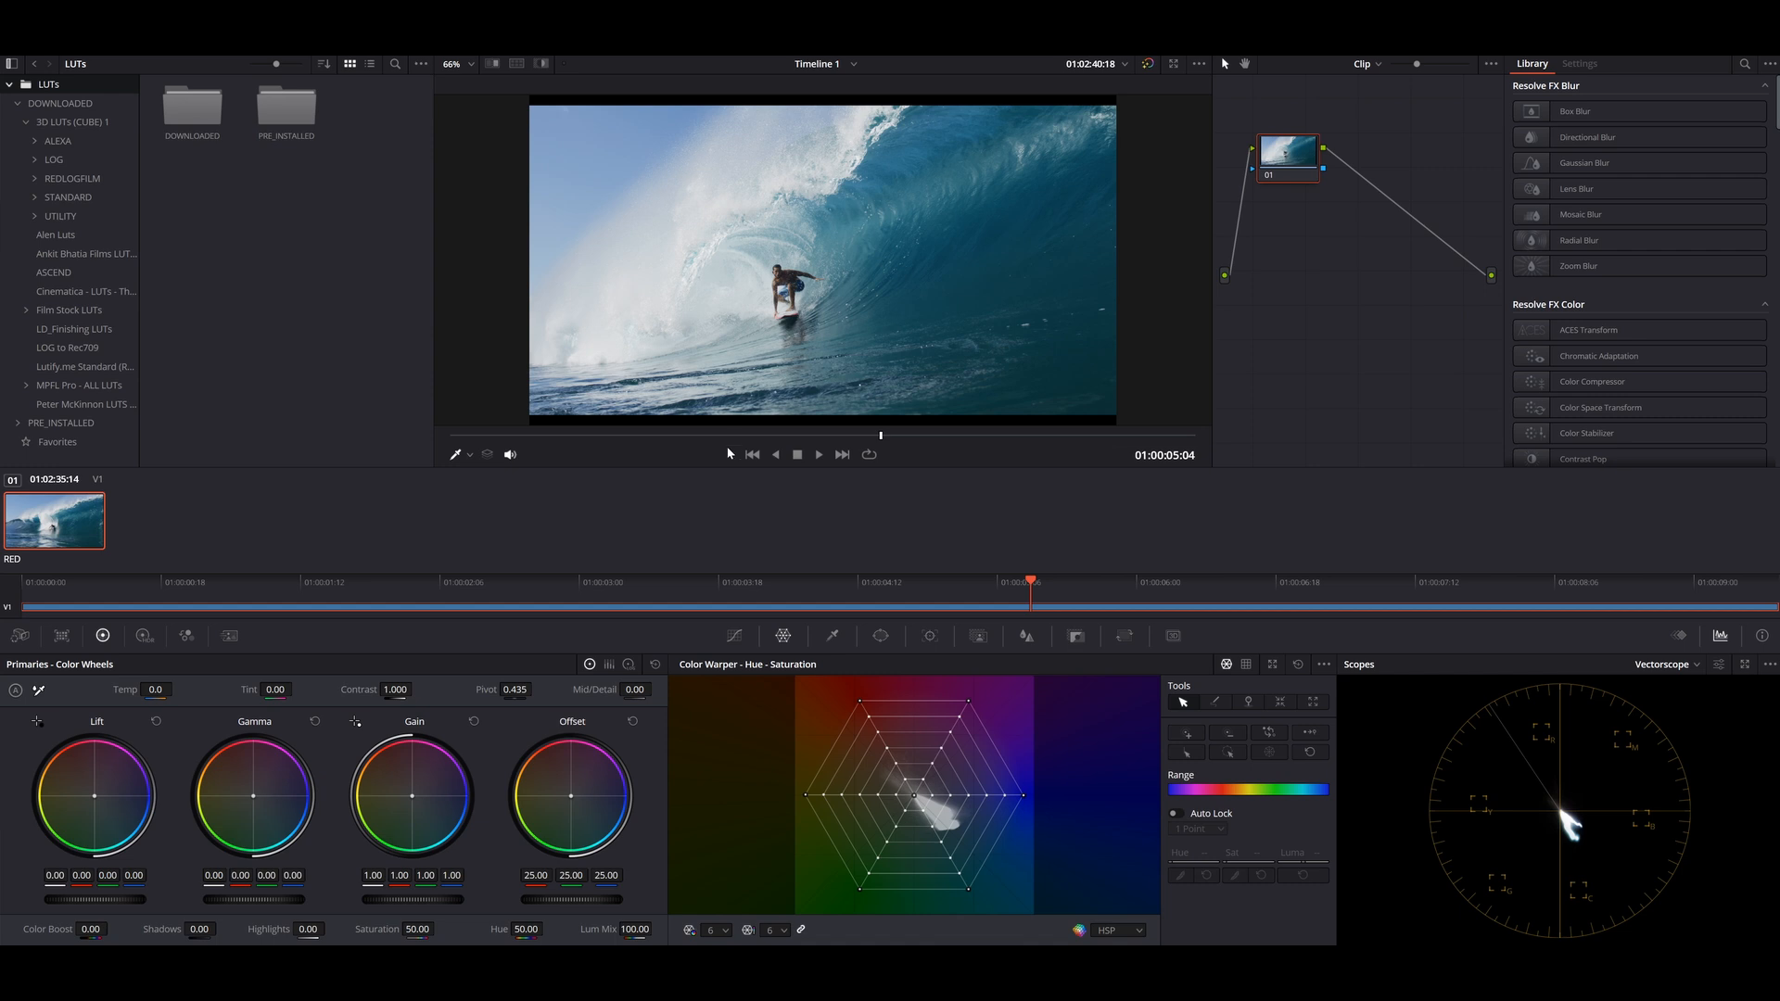
Preview the surfing clip, and search Pinterest for "surfing" to browse reference images.
drag(615, 435, 887, 434)
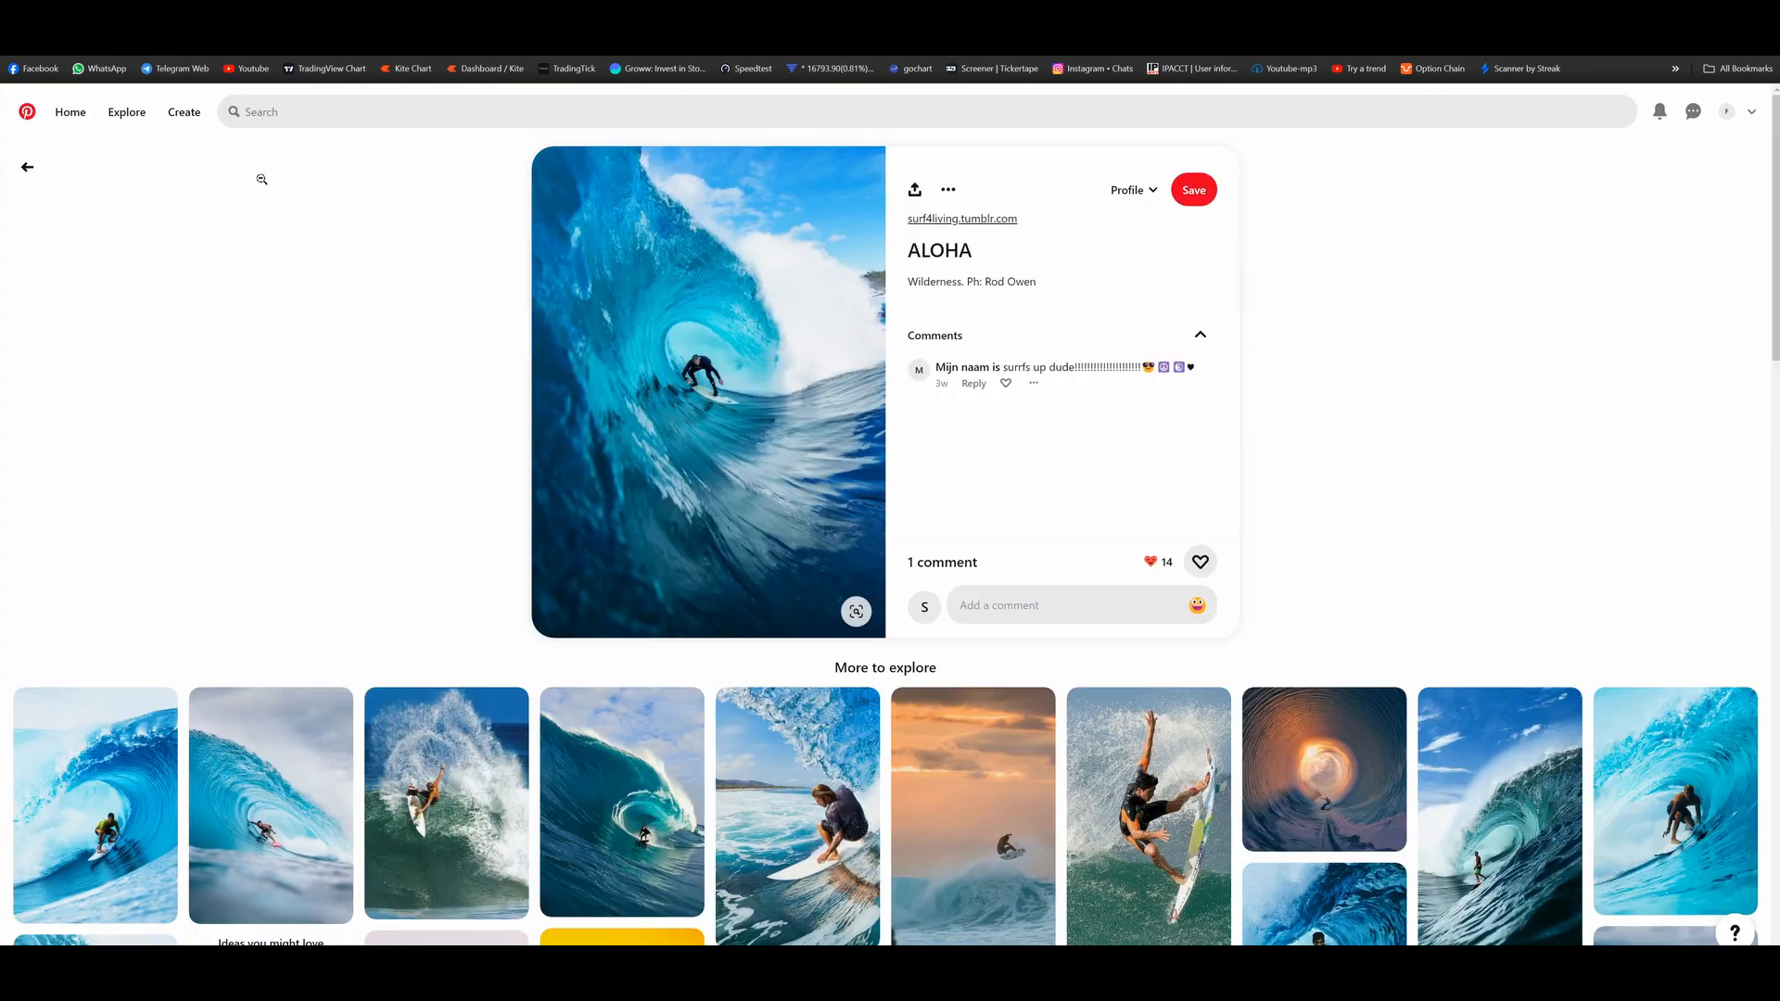
click(465, 104)
text(surfing)
key(Return)
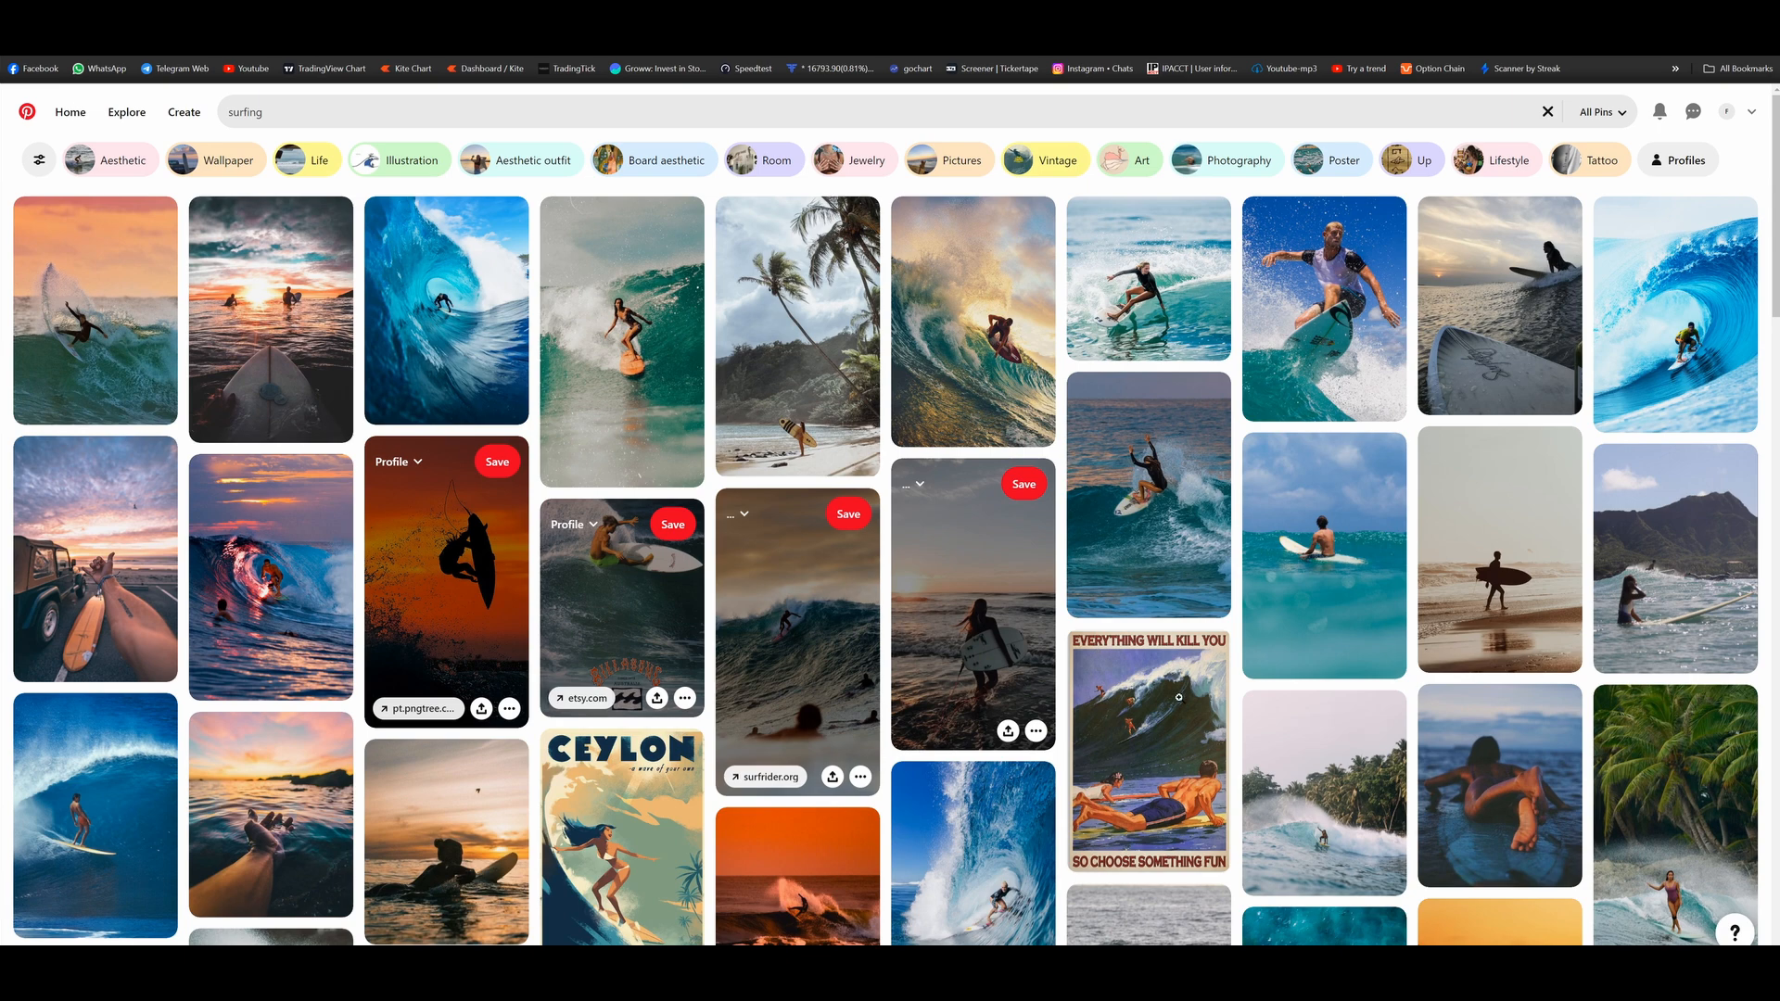
scroll(868, 660, down, 10)
scroll(868, 660, up, 10)
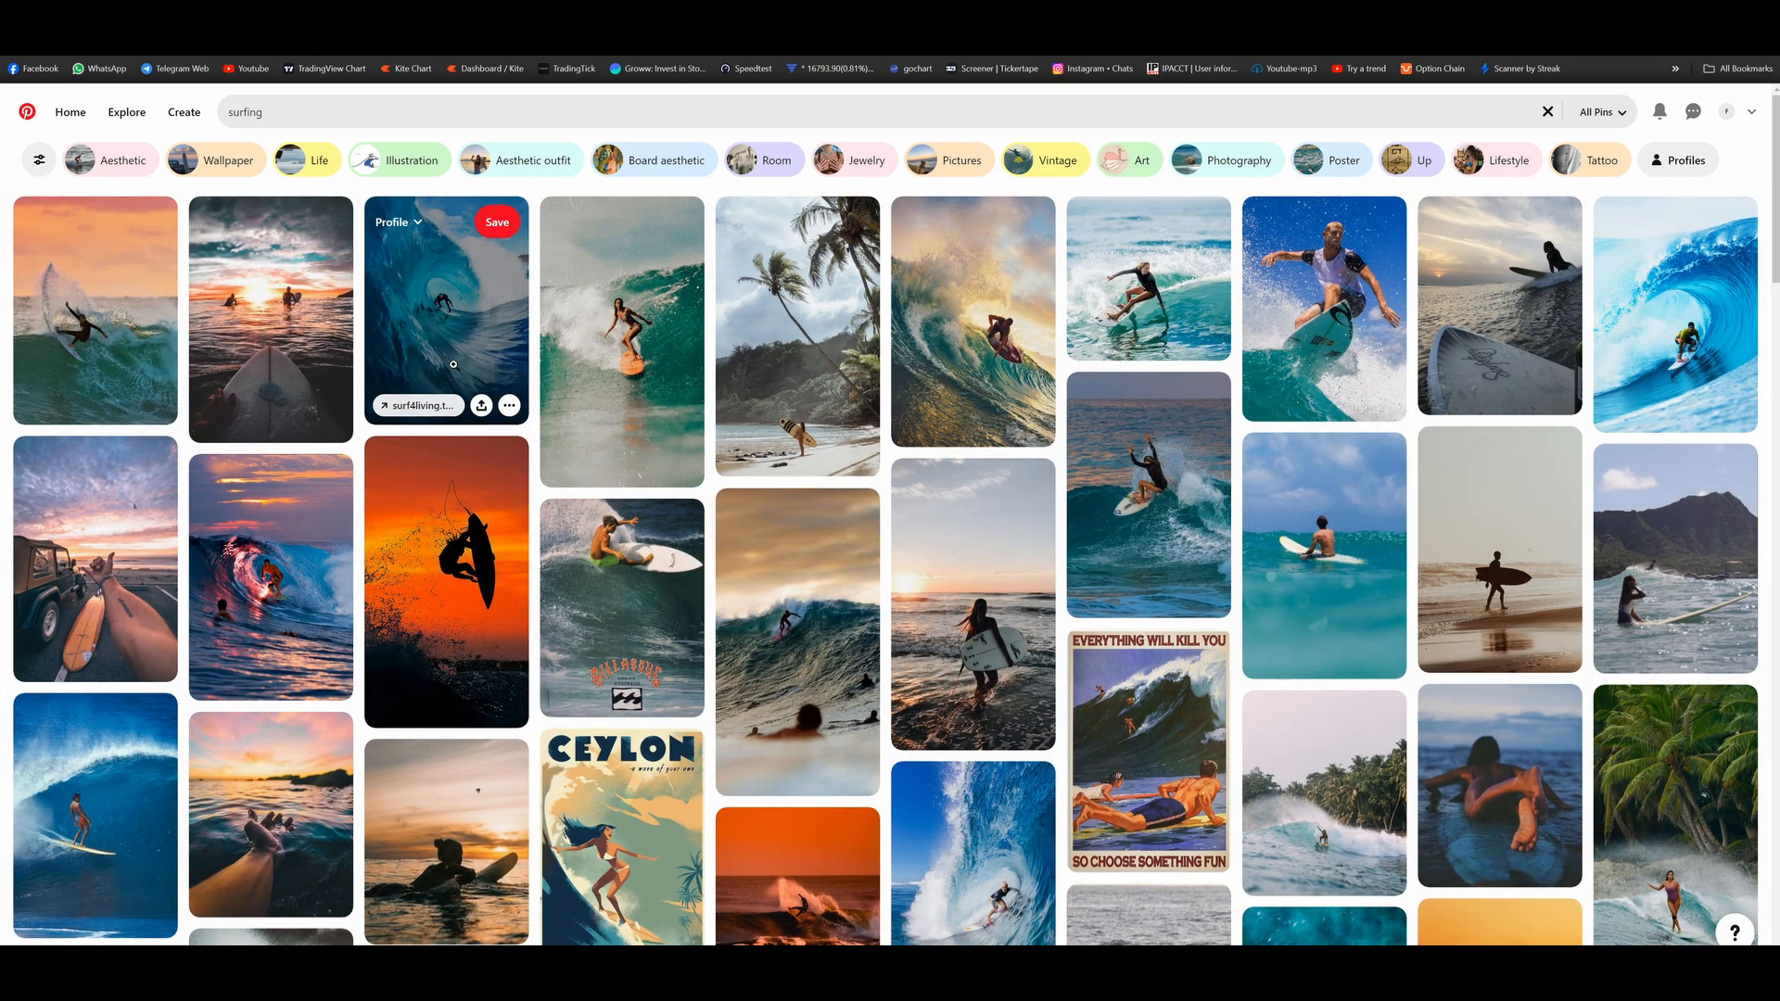
Open the pin titled ALOHA with the surfer inside the blue barrel wave and save its image.
click(462, 299)
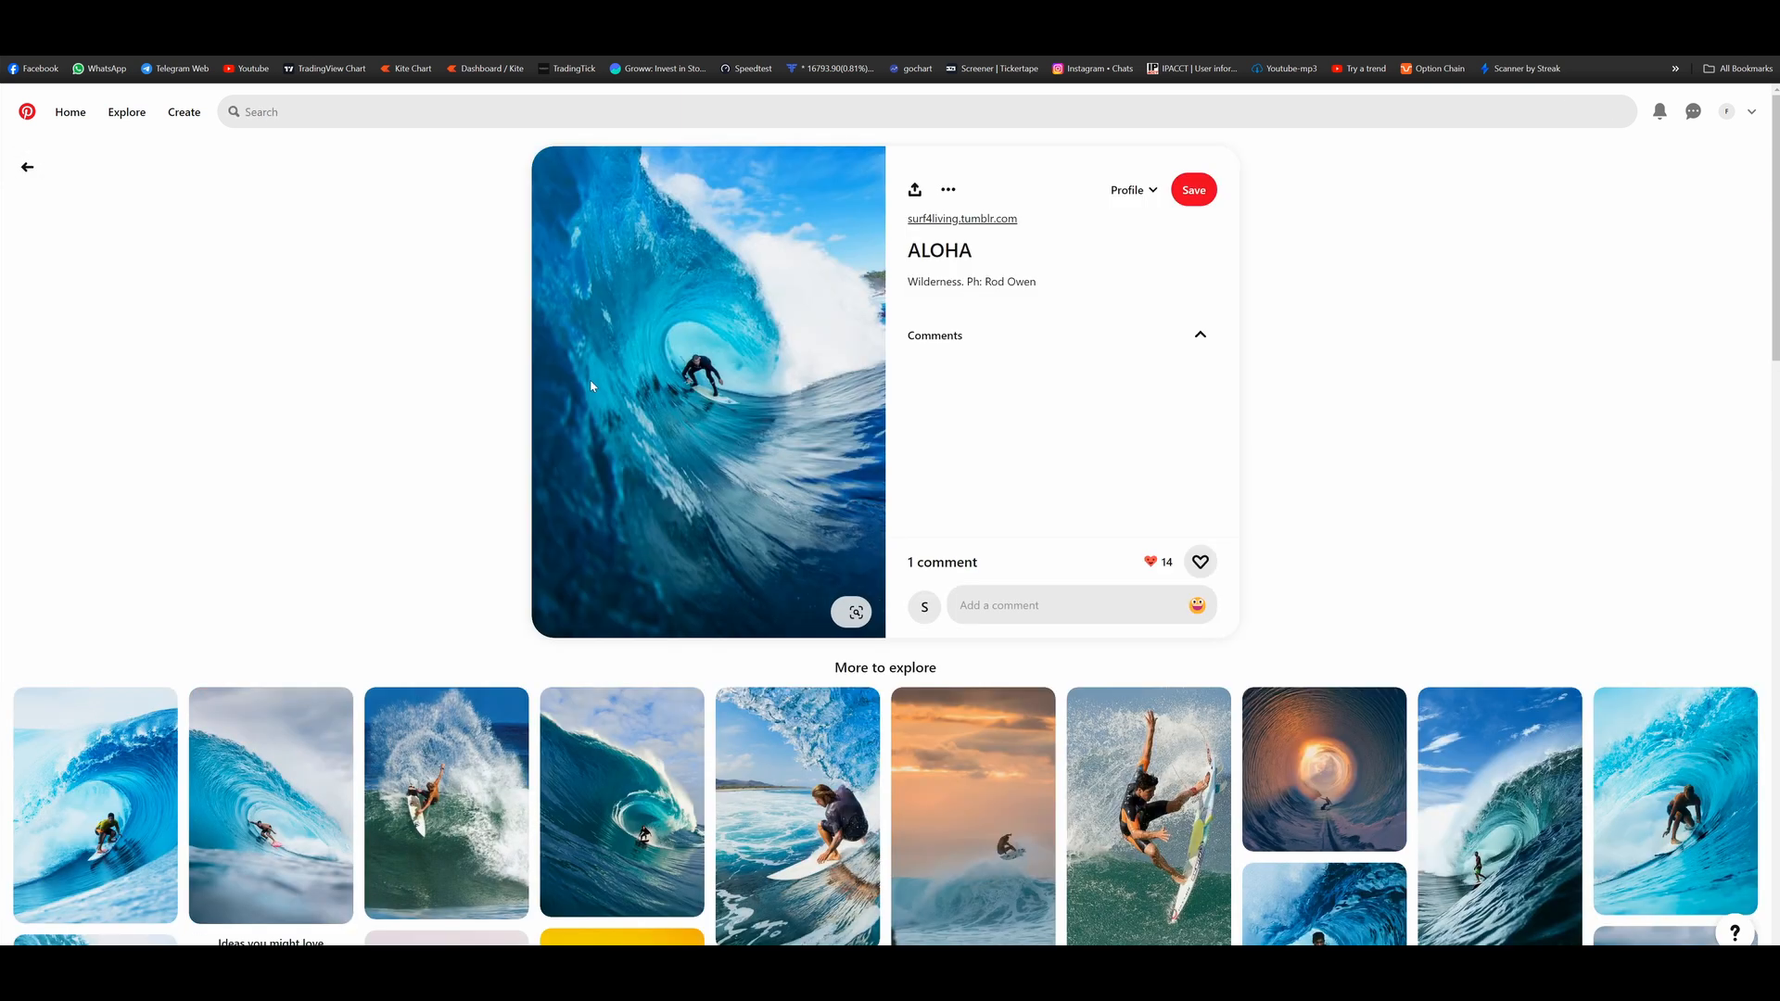
right_click(777, 362)
click(797, 403)
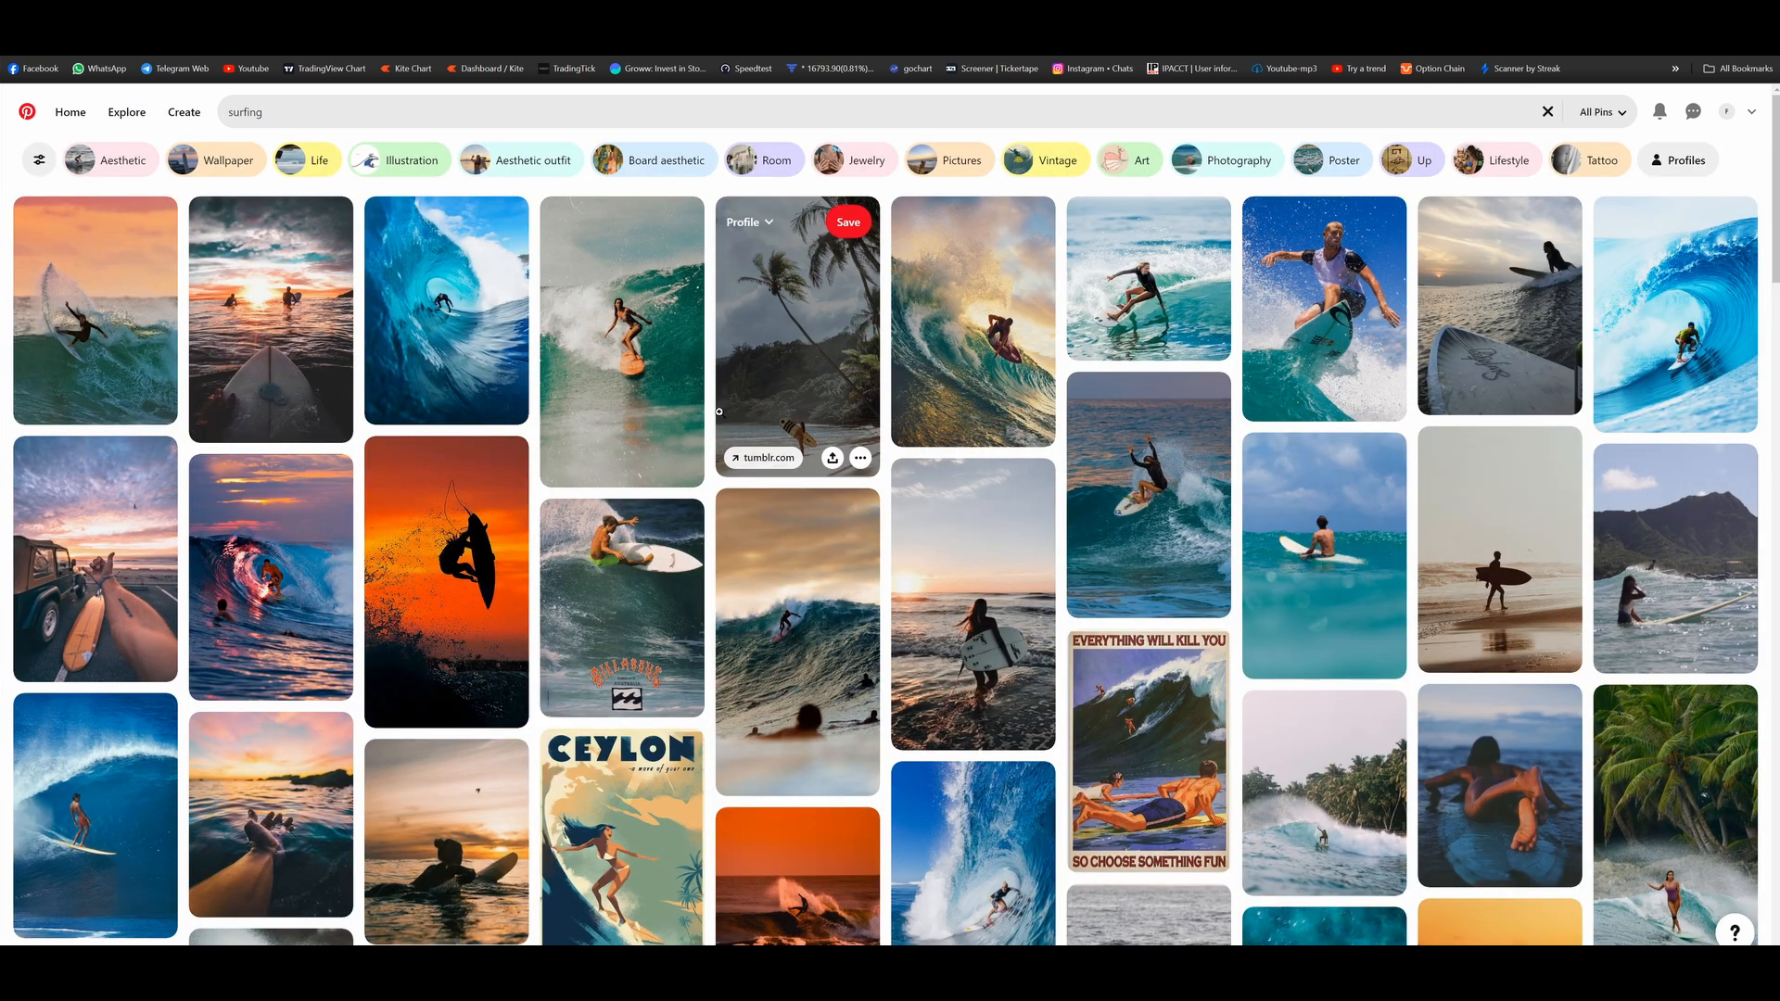
Open the pin of the surfer on a green wave under an orange sky and save its image.
click(112, 370)
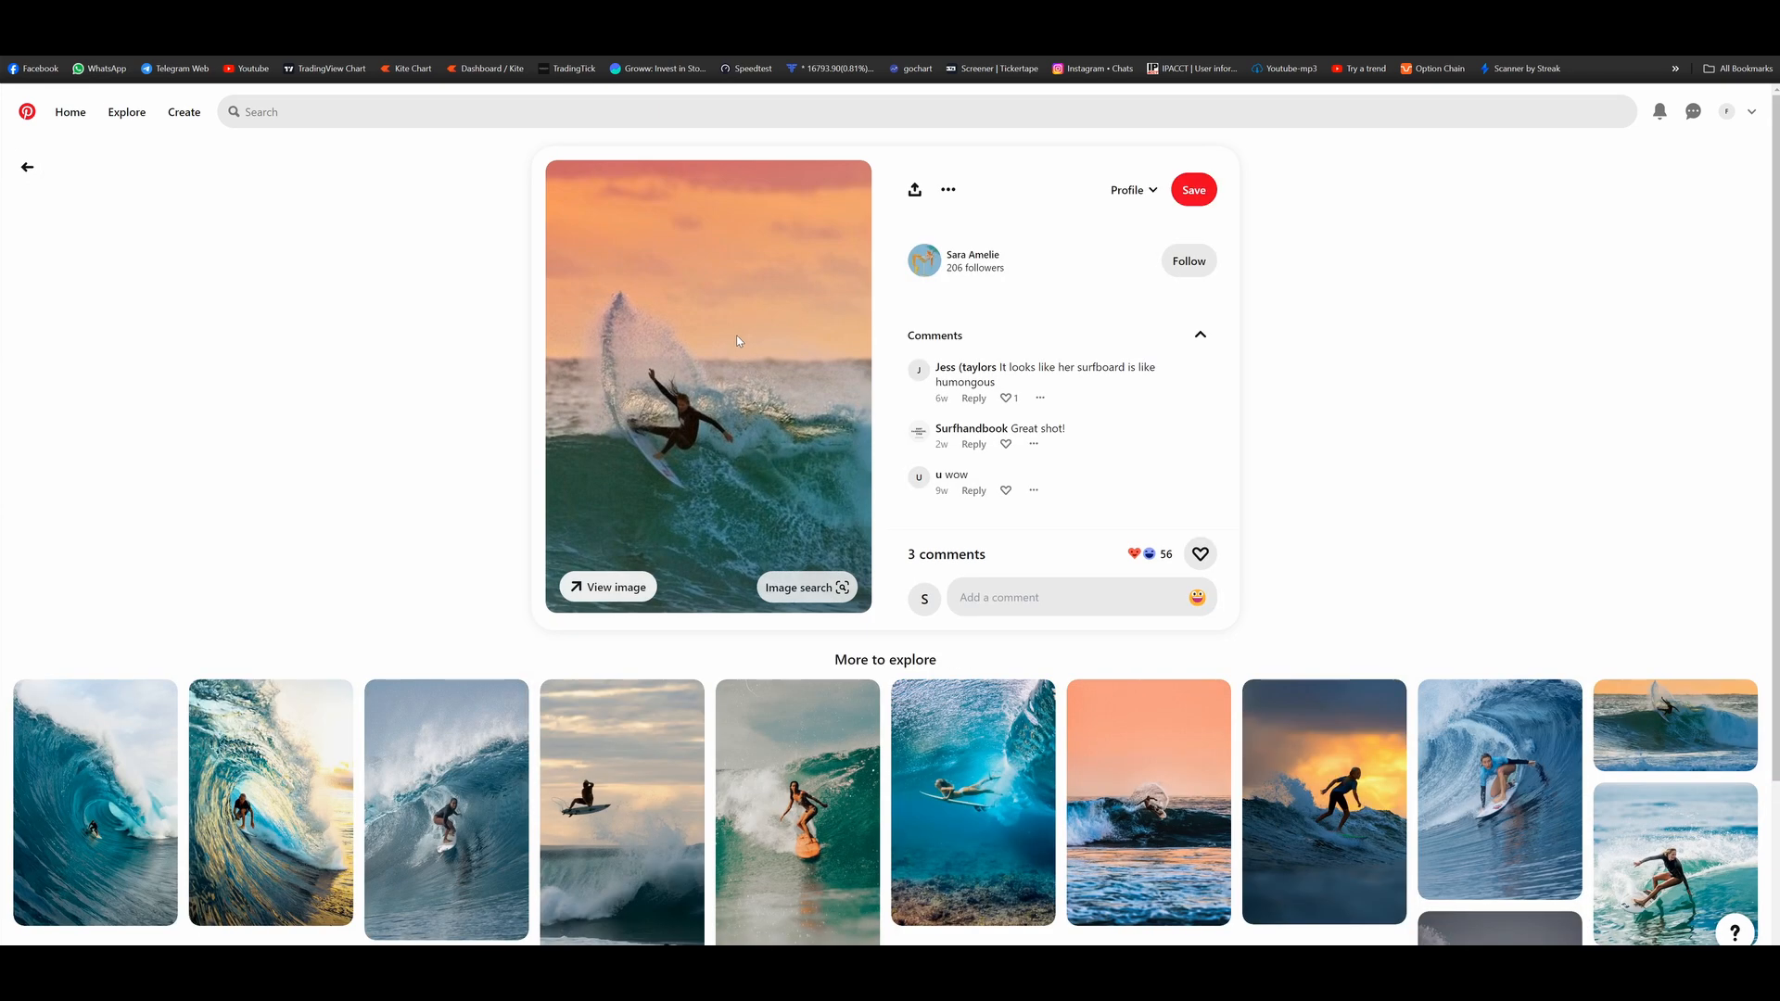
right_click(736, 334)
click(753, 363)
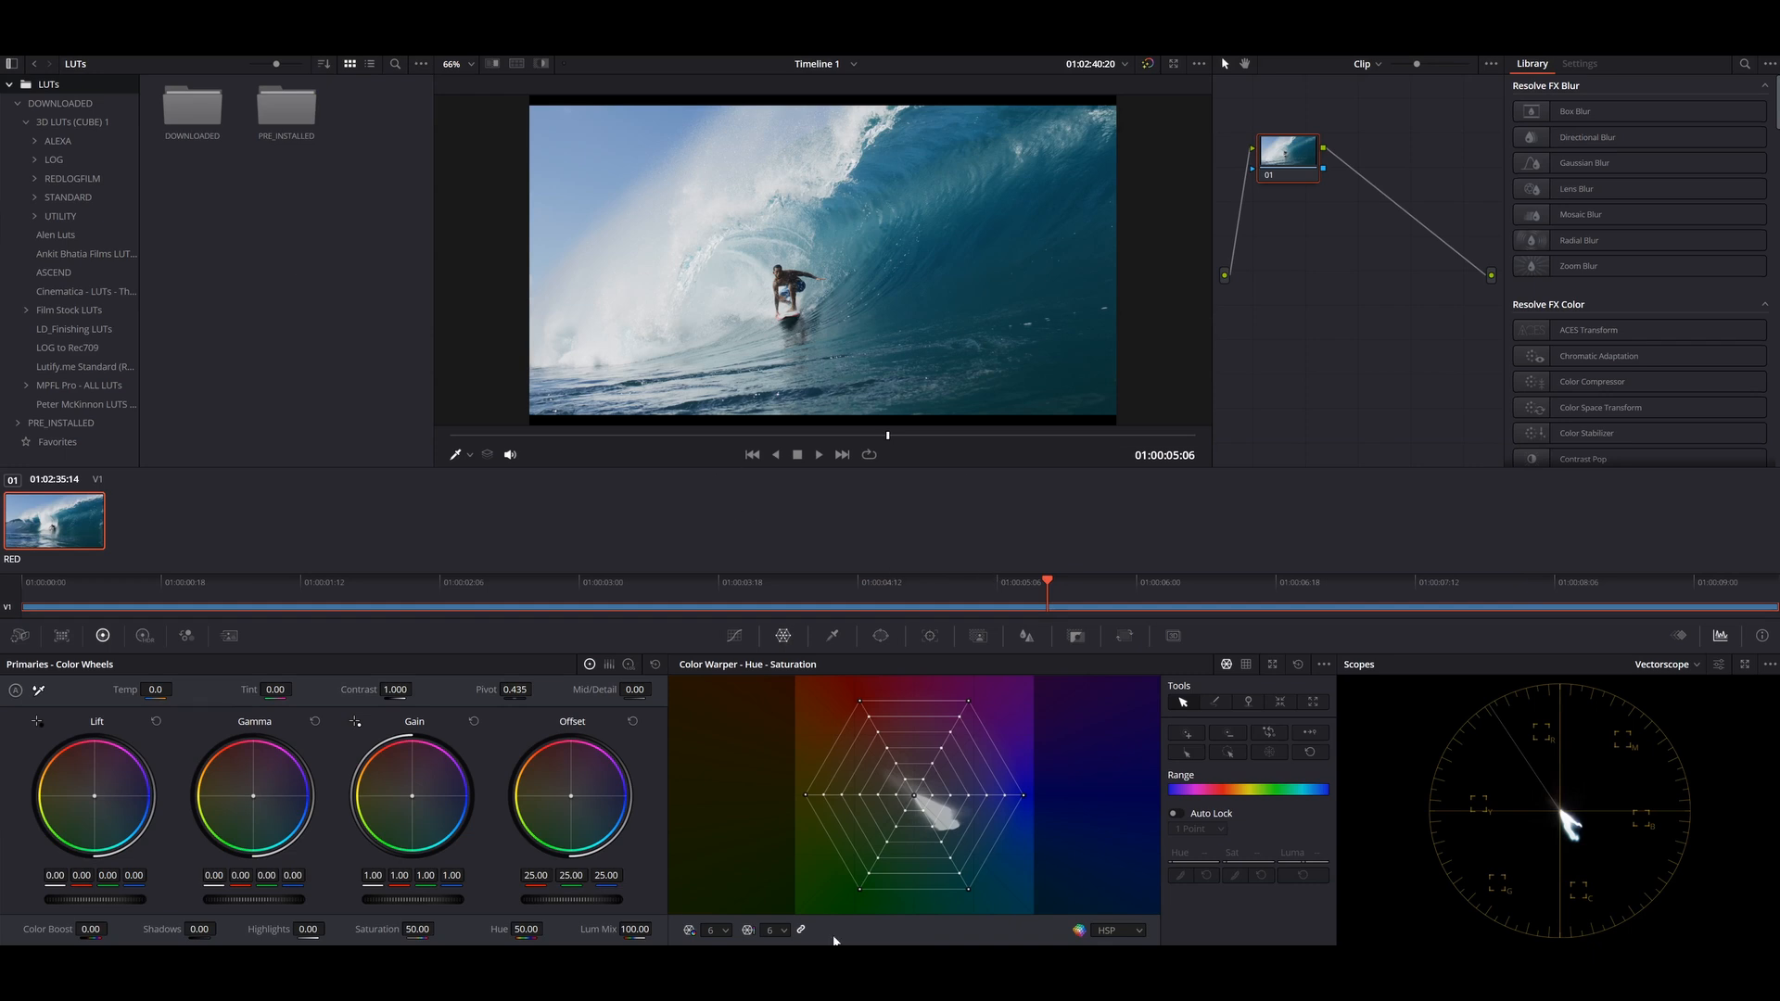
In DaVinci Resolve, add the two downloaded surfing images to Timeline 1 and return to the Color page.
key(shift+4)
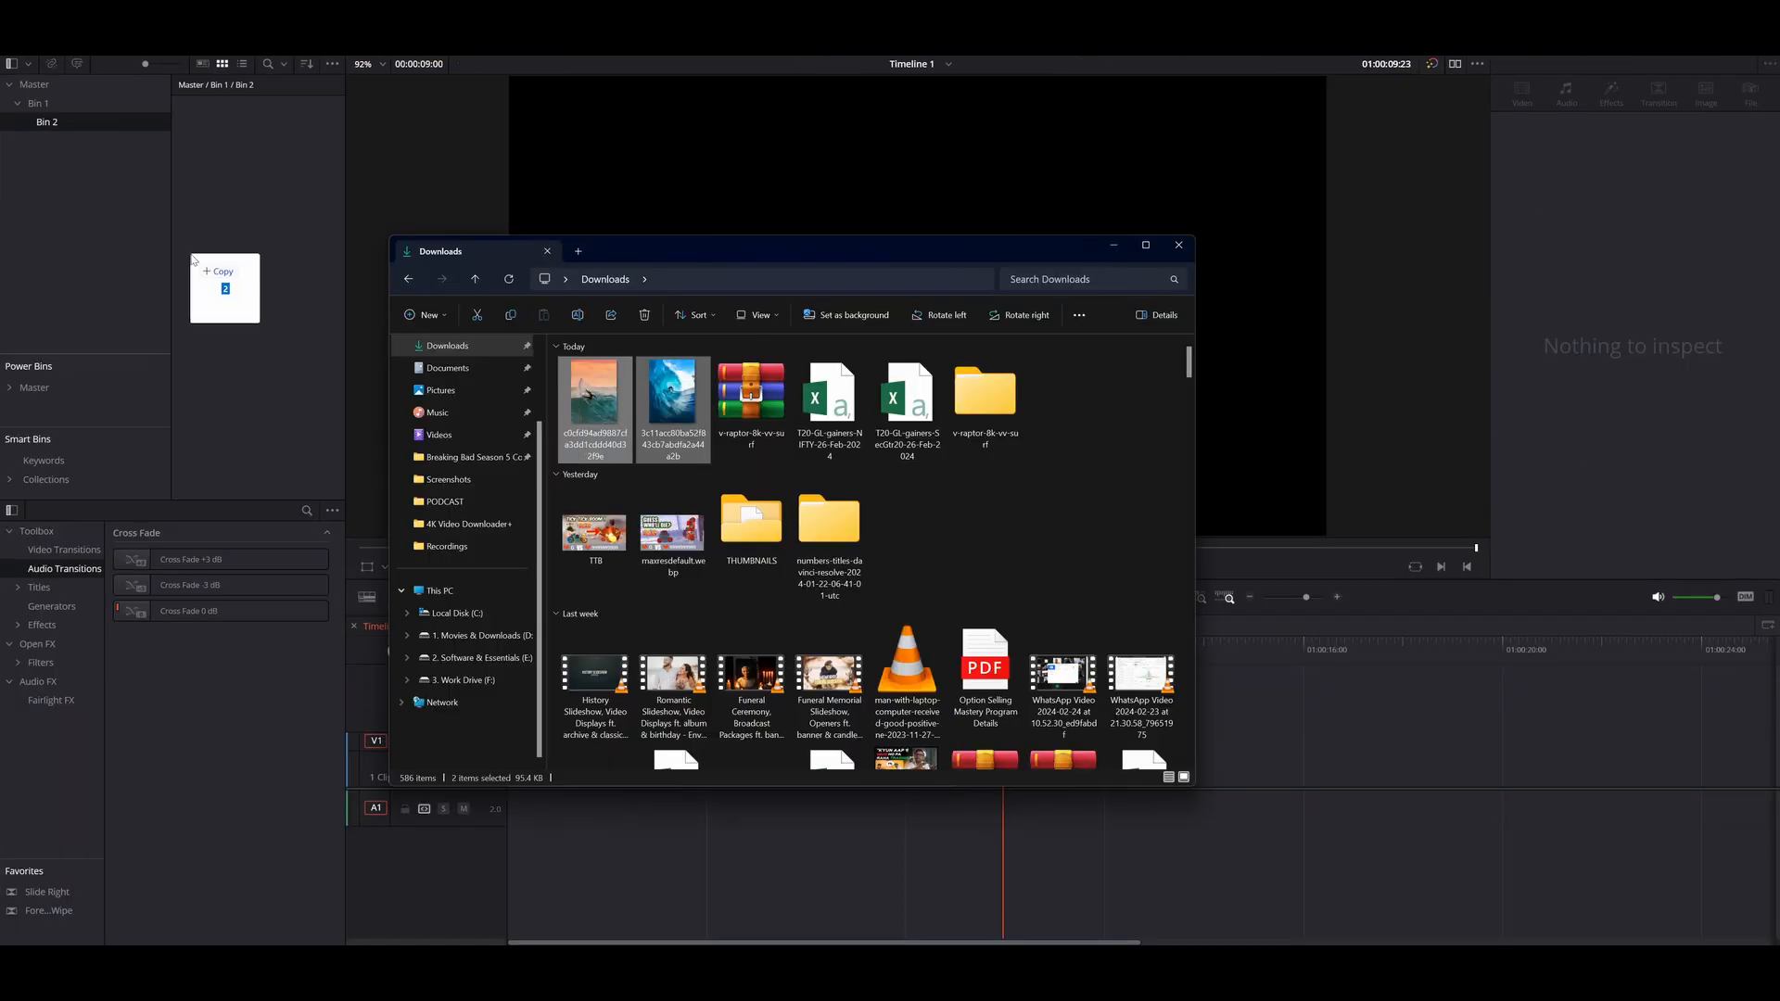
drag(243, 141, 1020, 760)
key(shift+6)
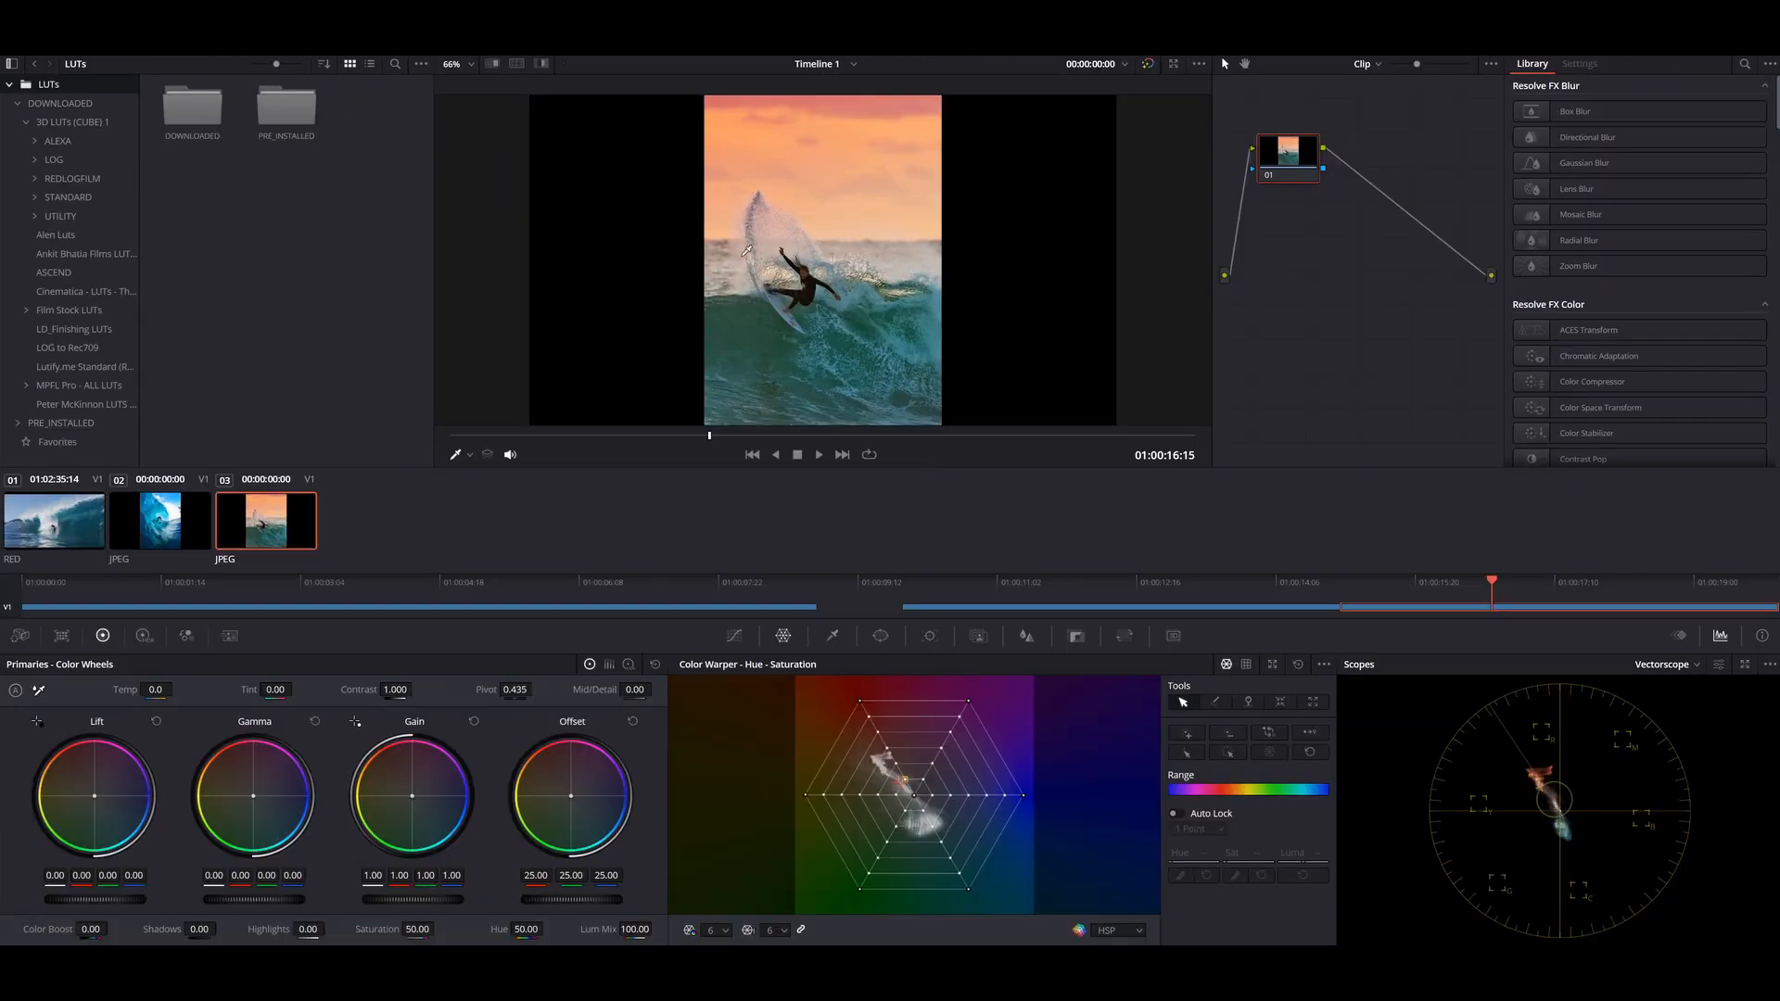
Grab a gallery still of the orange-sky surfer image.
click(37, 33)
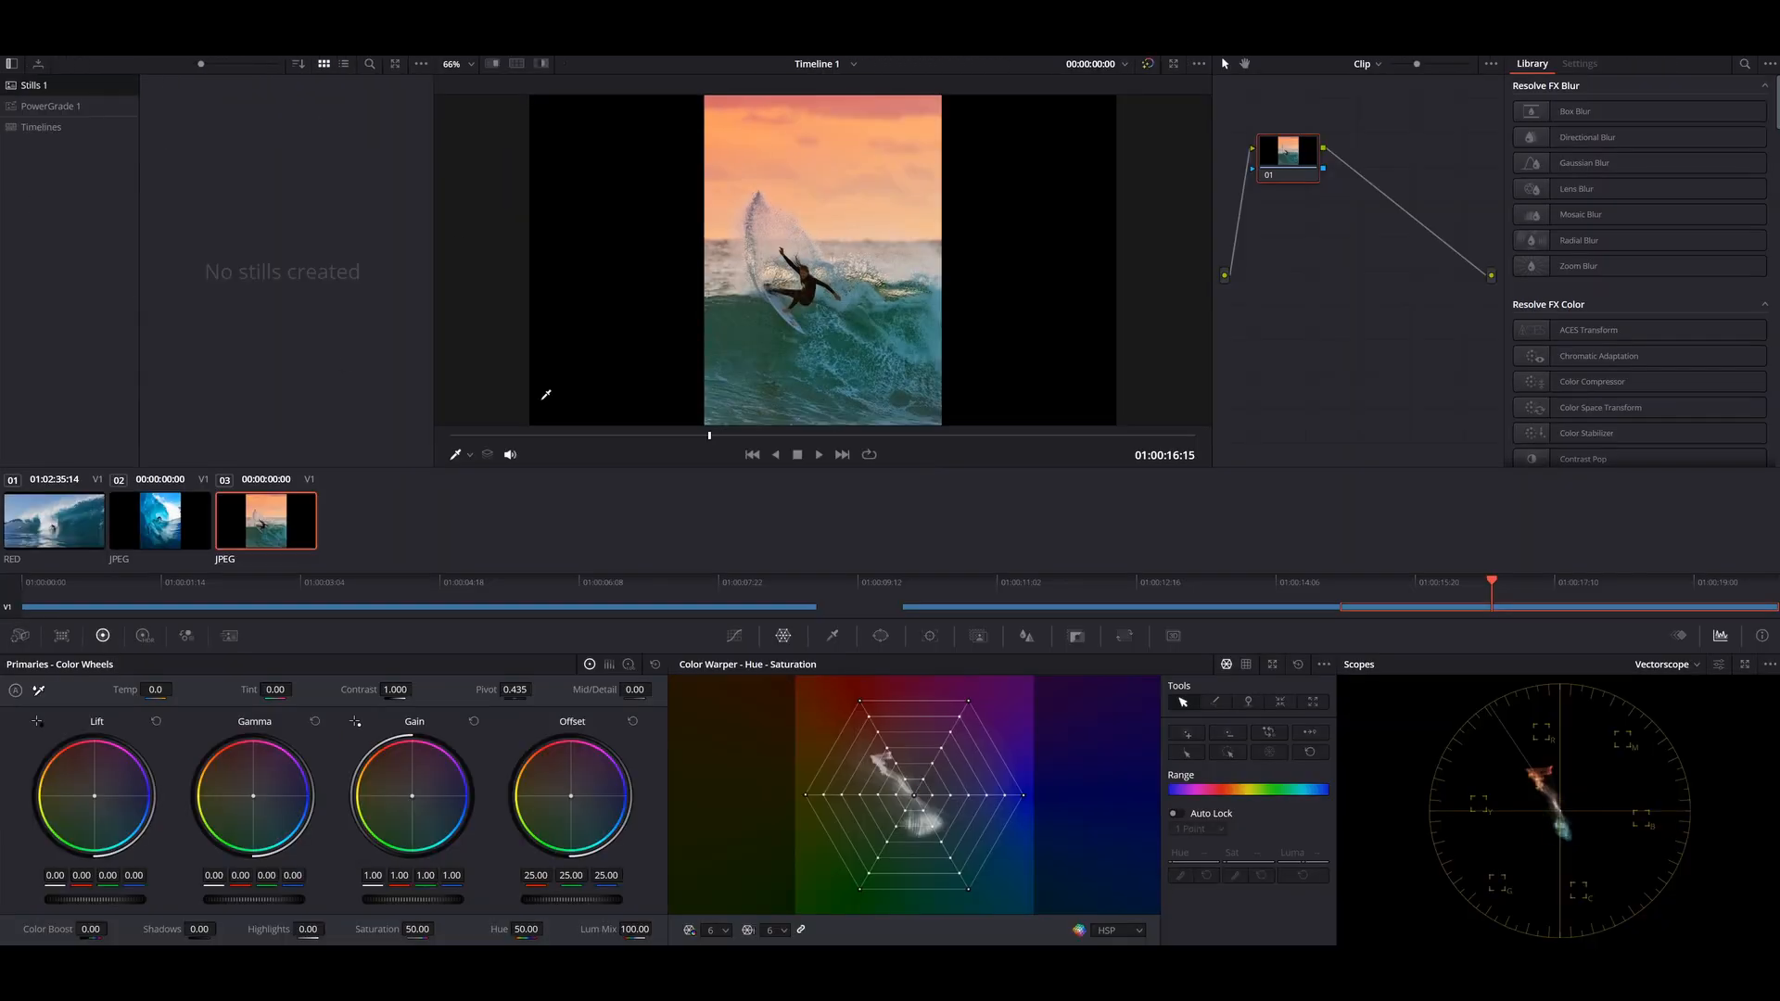
right_click(771, 192)
click(799, 198)
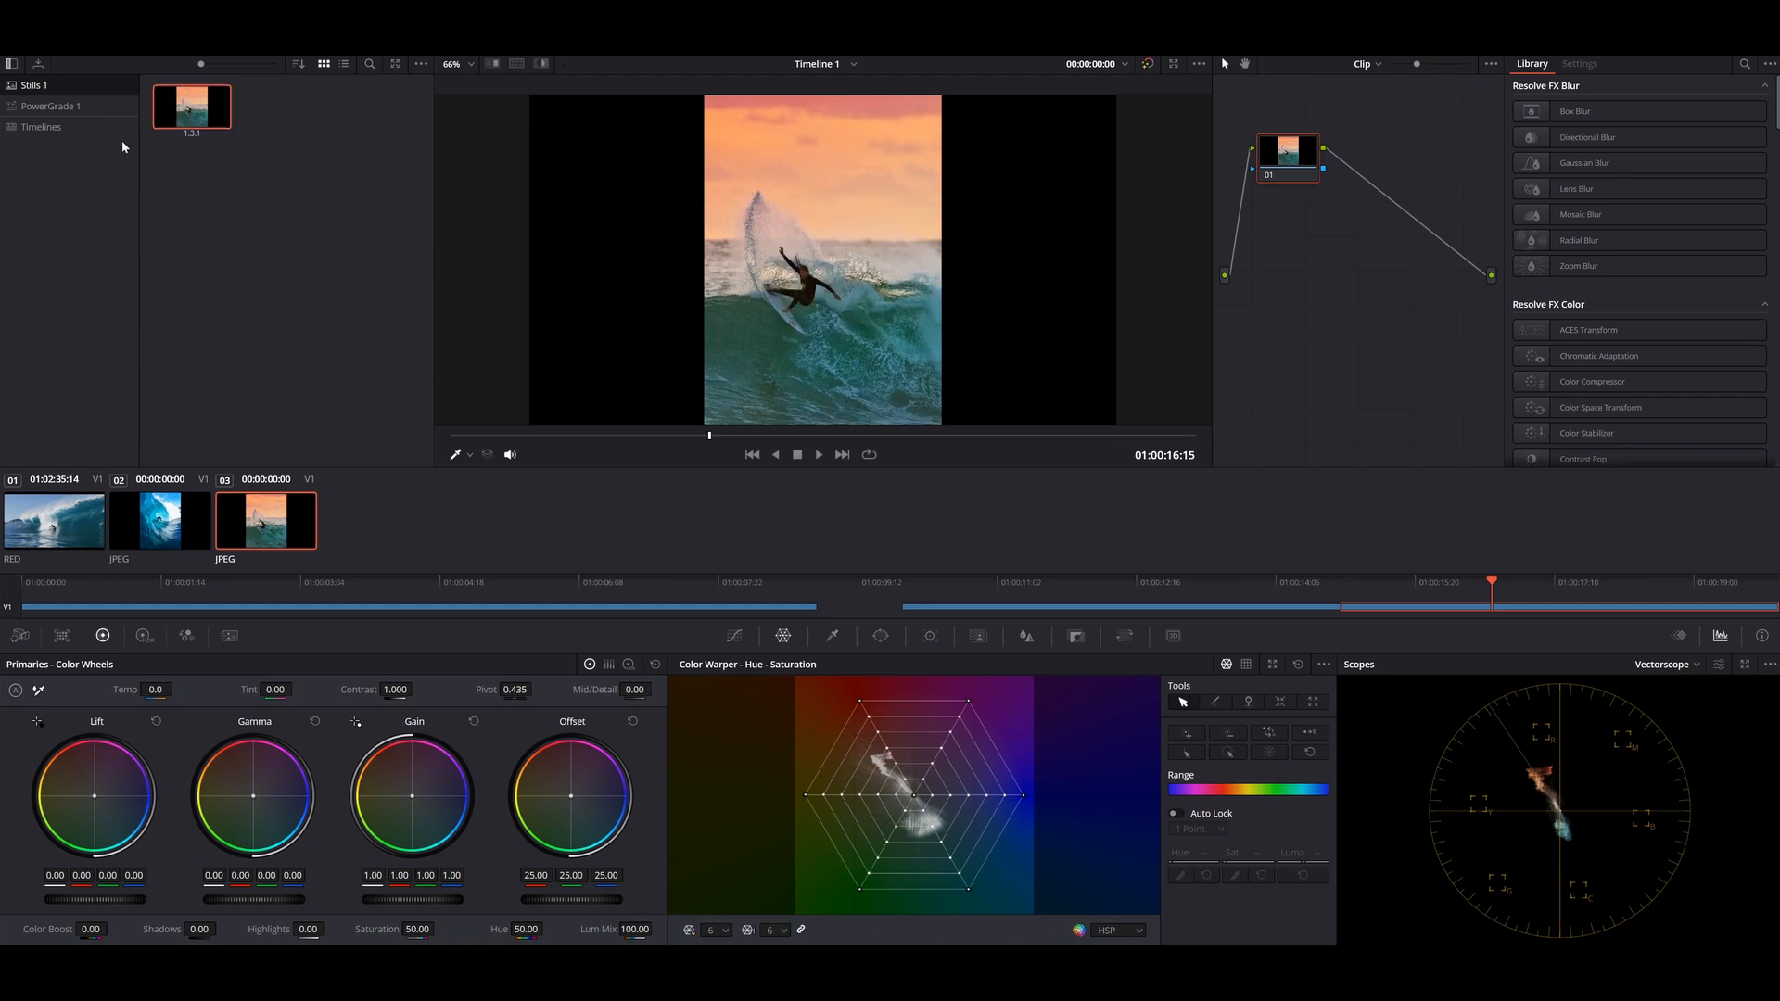
Grab a gallery still of the blue barrel wave image and select it in the gallery.
key(Up)
right_click(818, 223)
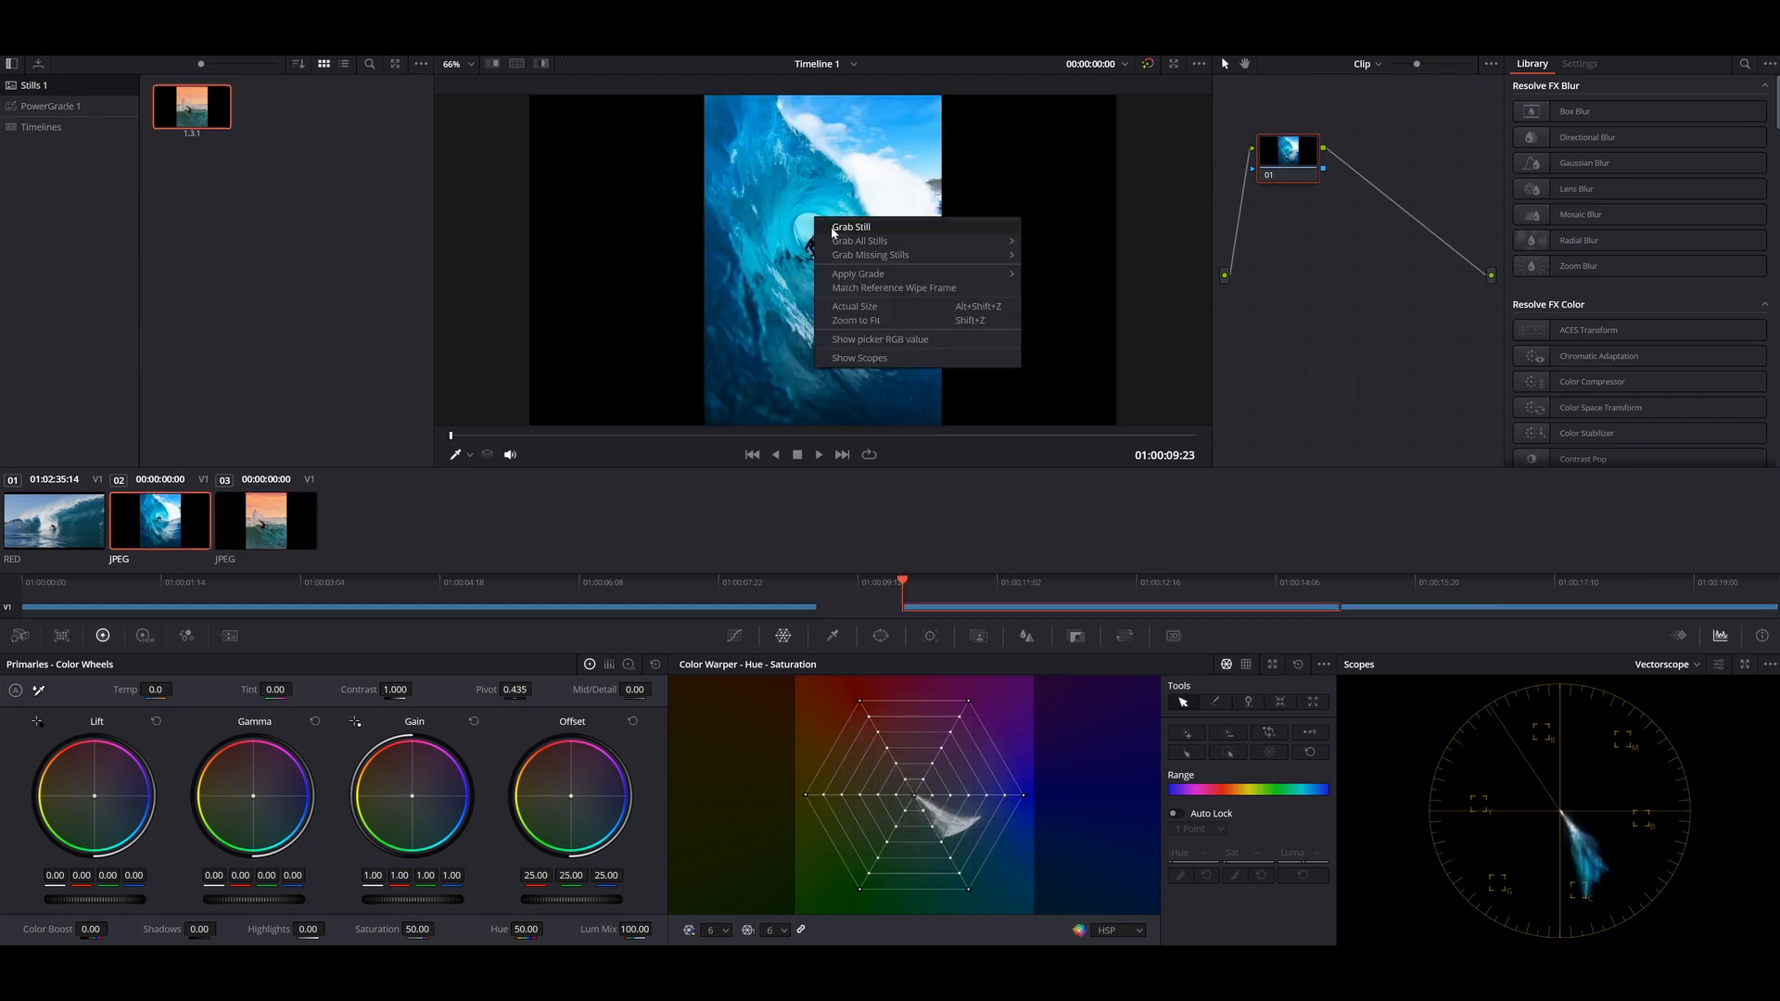
click(832, 228)
click(213, 109)
Return to the surfing clip at 01:00:05:17 and build nine serial nodes arranged in three rows of four, two and three.
key(Up)
drag(575, 431, 926, 437)
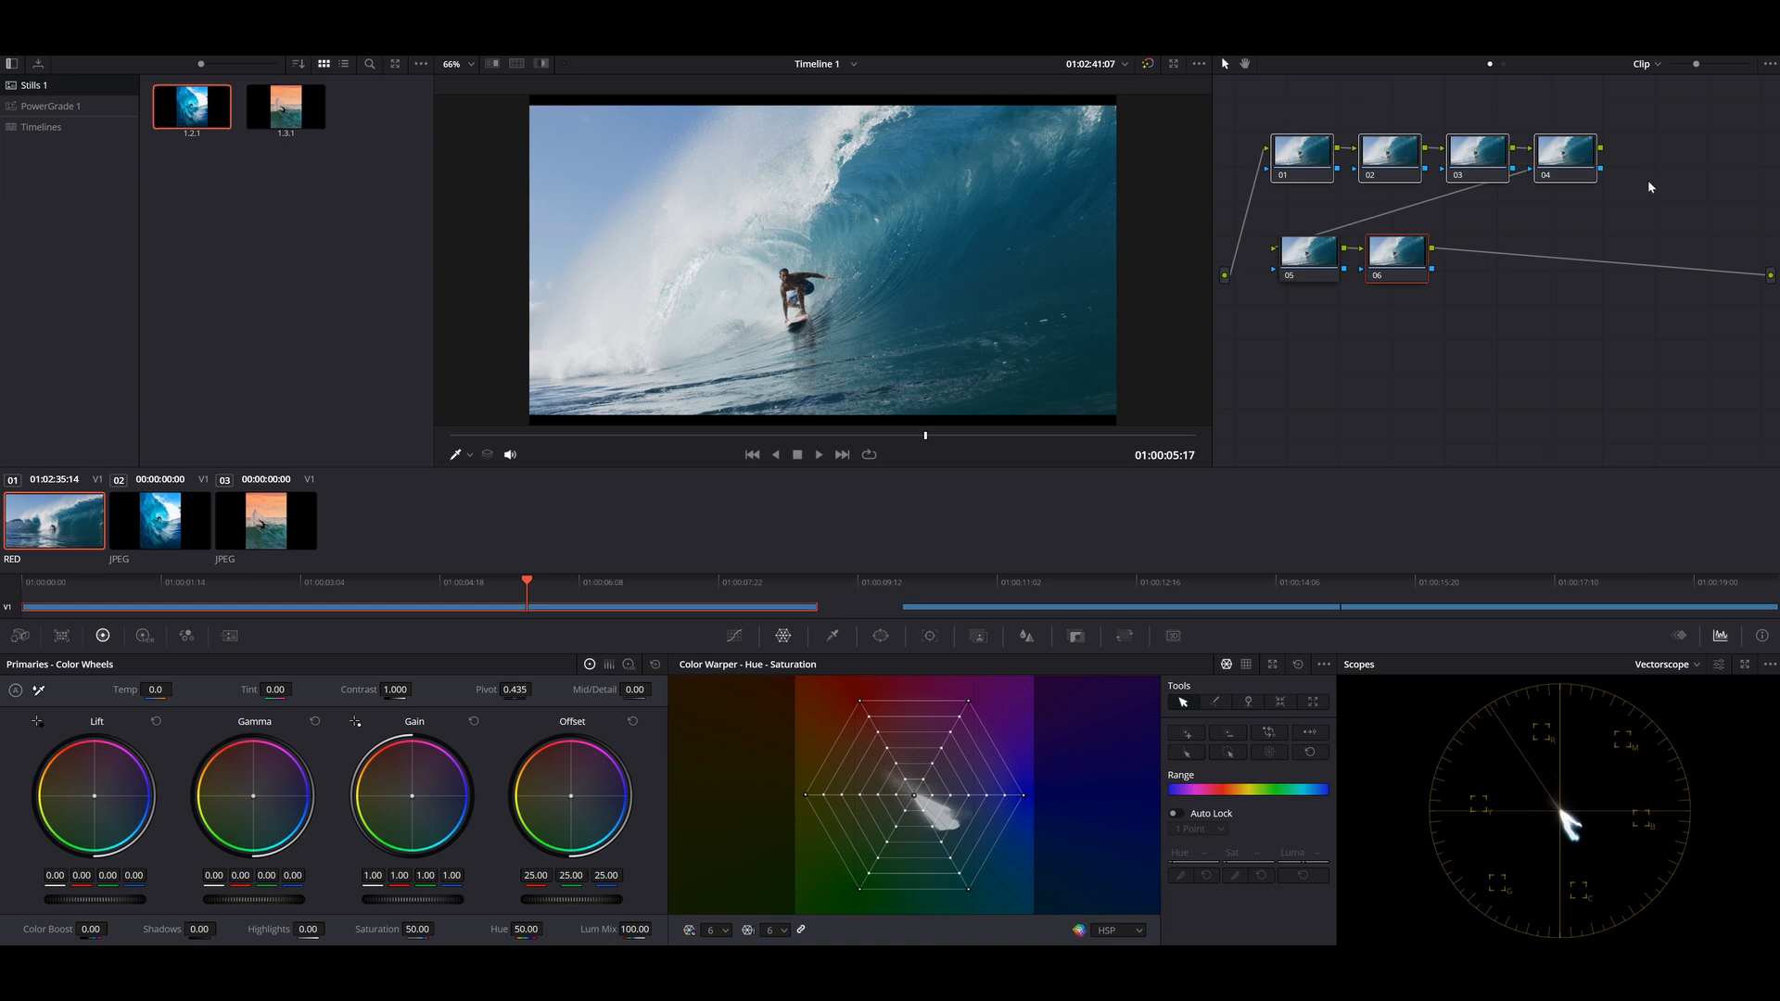
click(1667, 198)
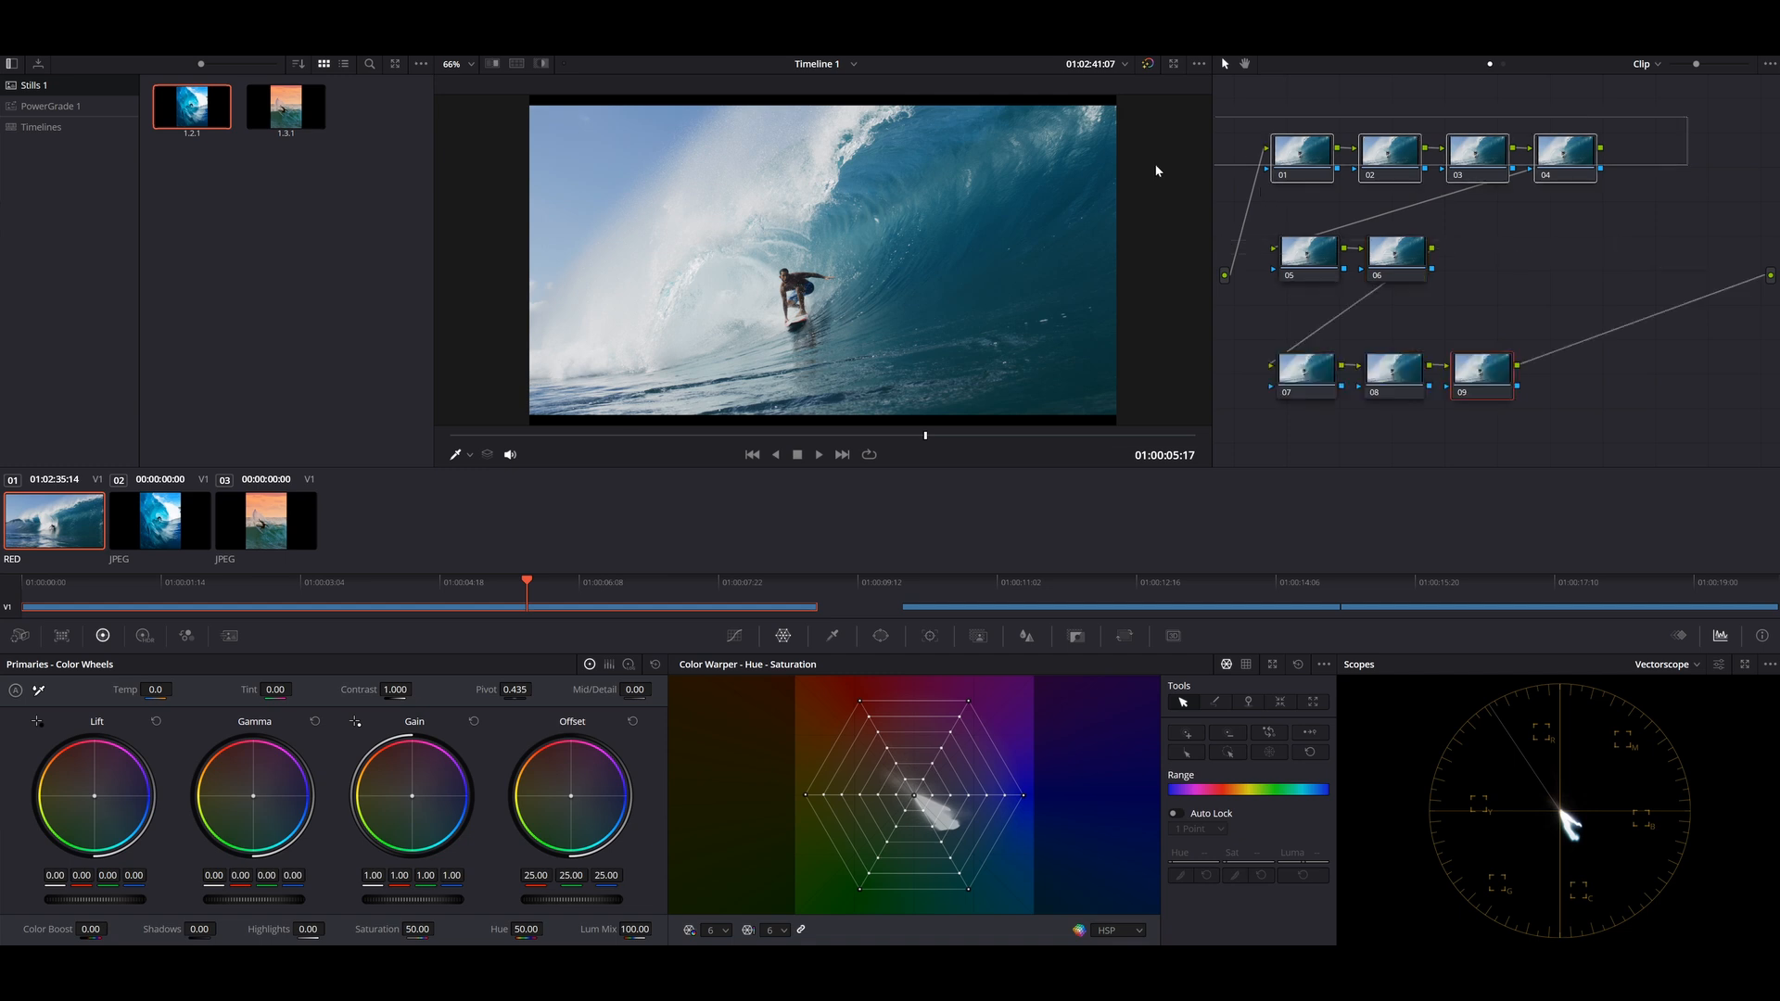
drag(1634, 240, 1196, 269)
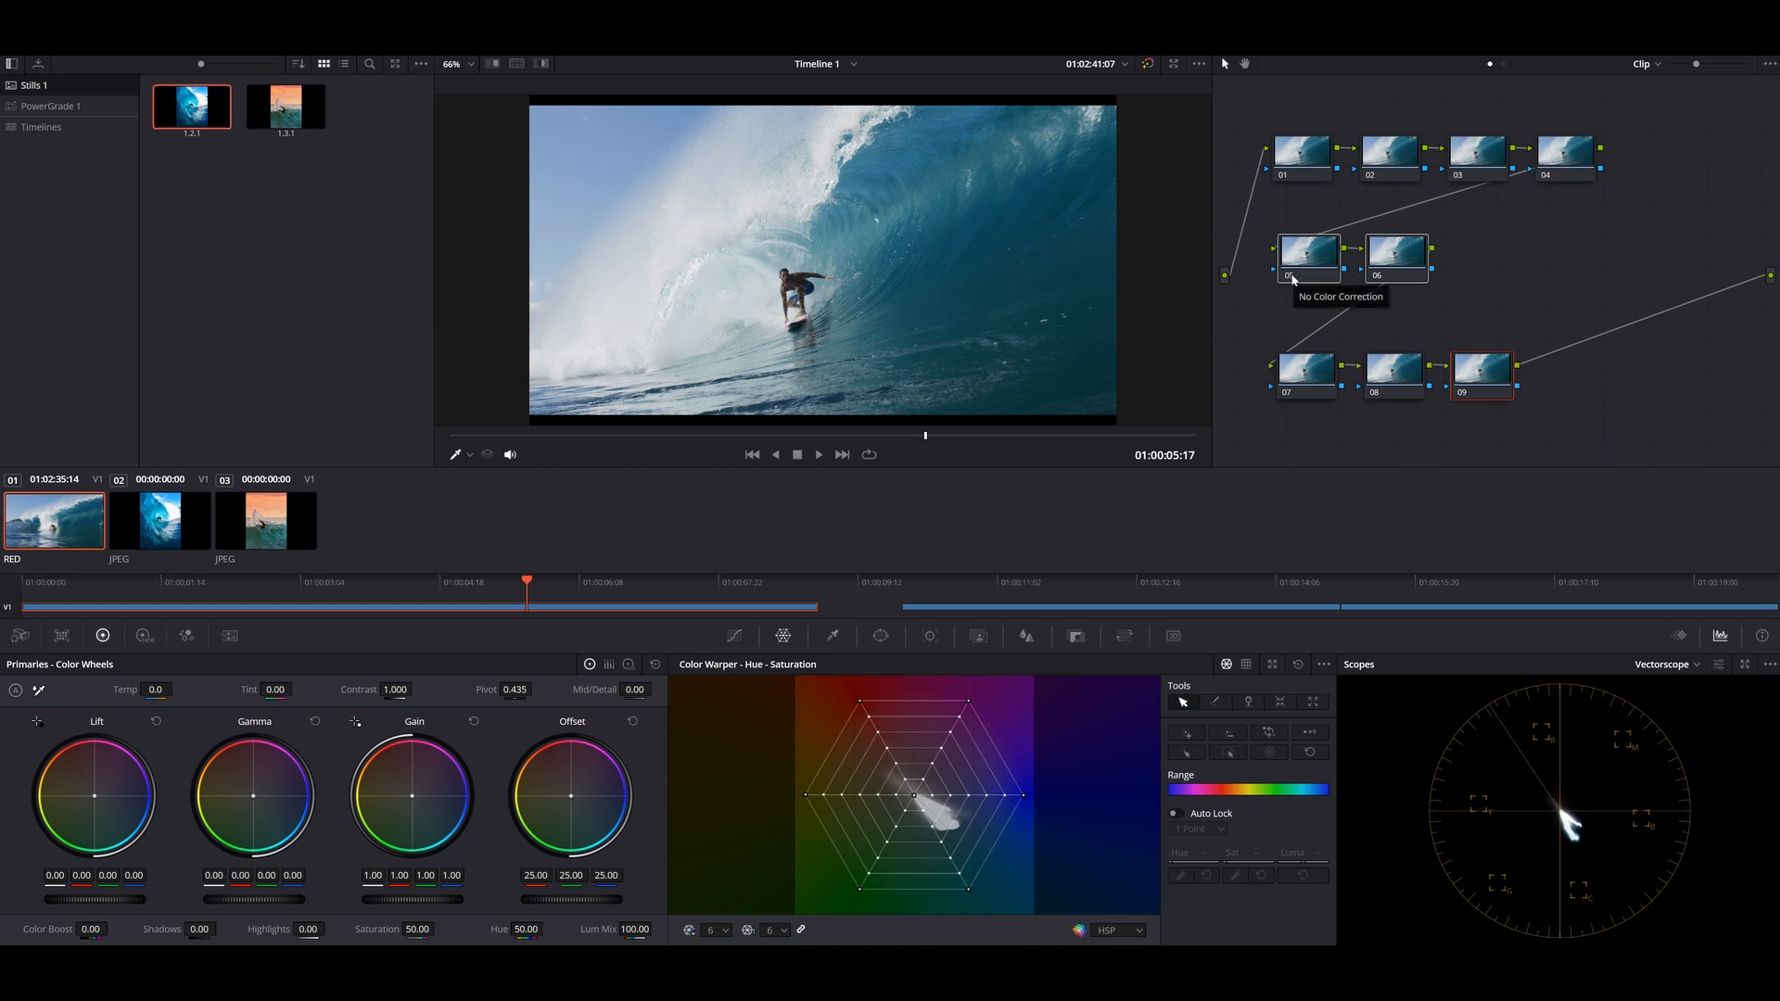
drag(1665, 369, 1262, 428)
click(1307, 445)
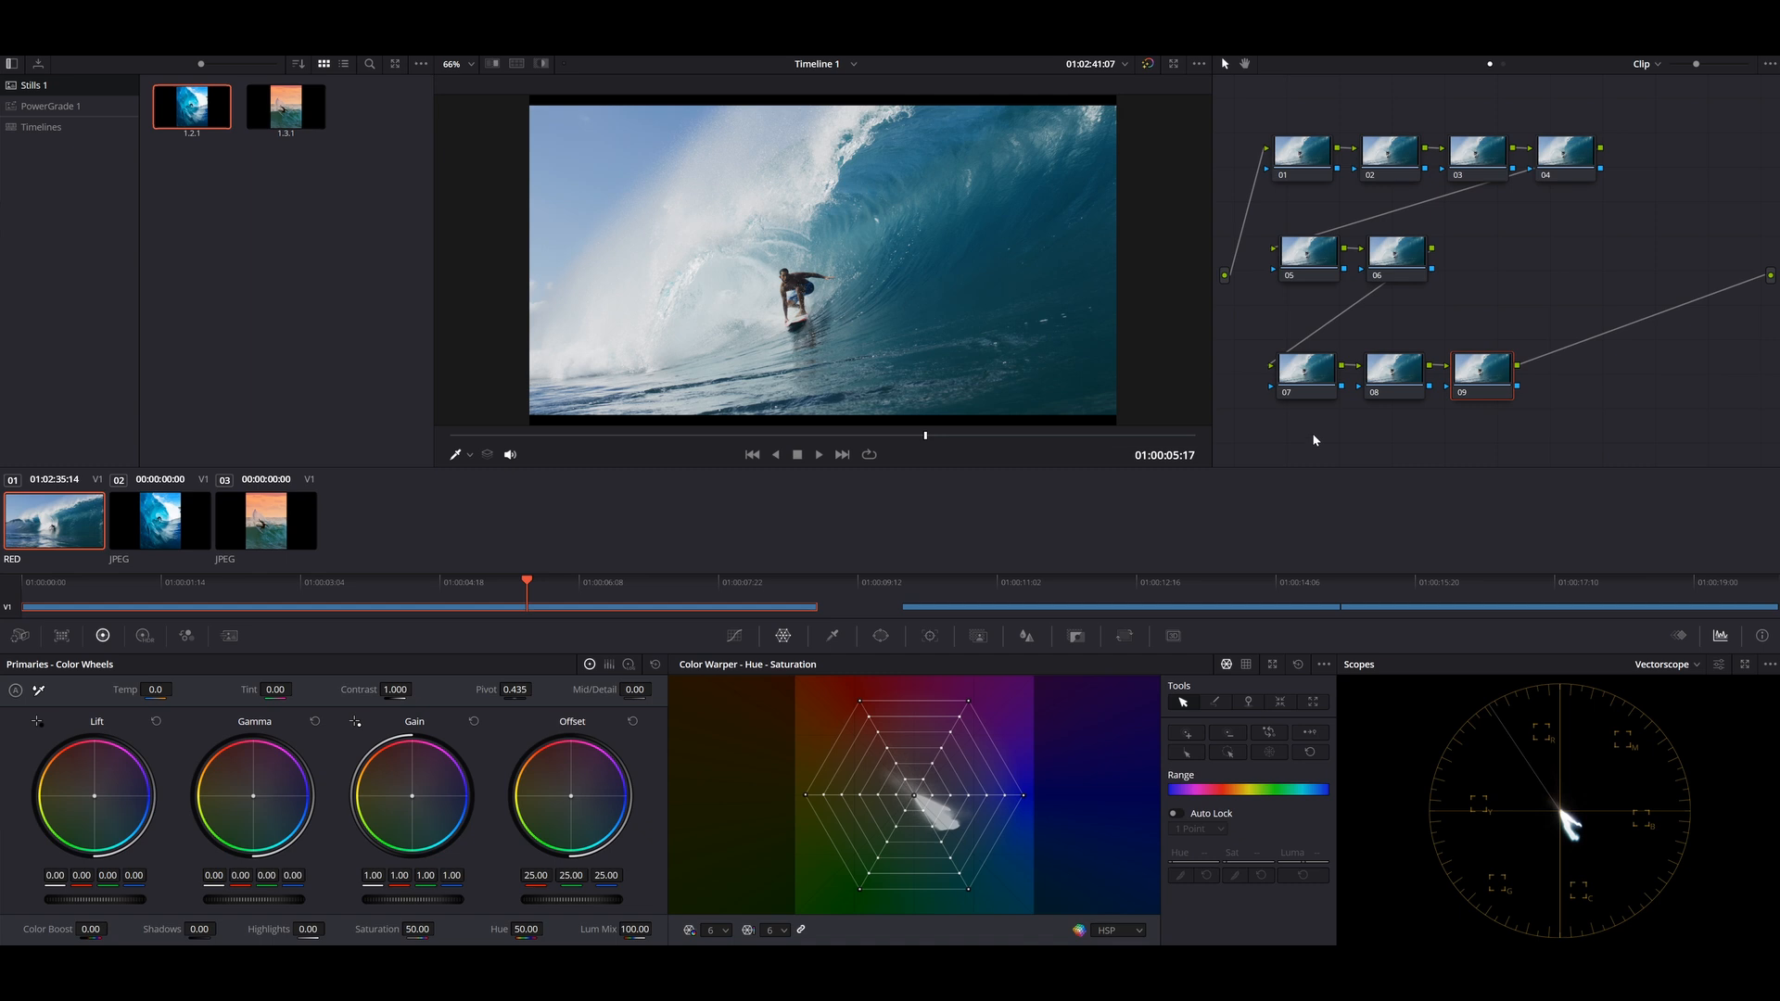
Label node 01 "NR" and node 02 "PRIM".
click(1308, 164)
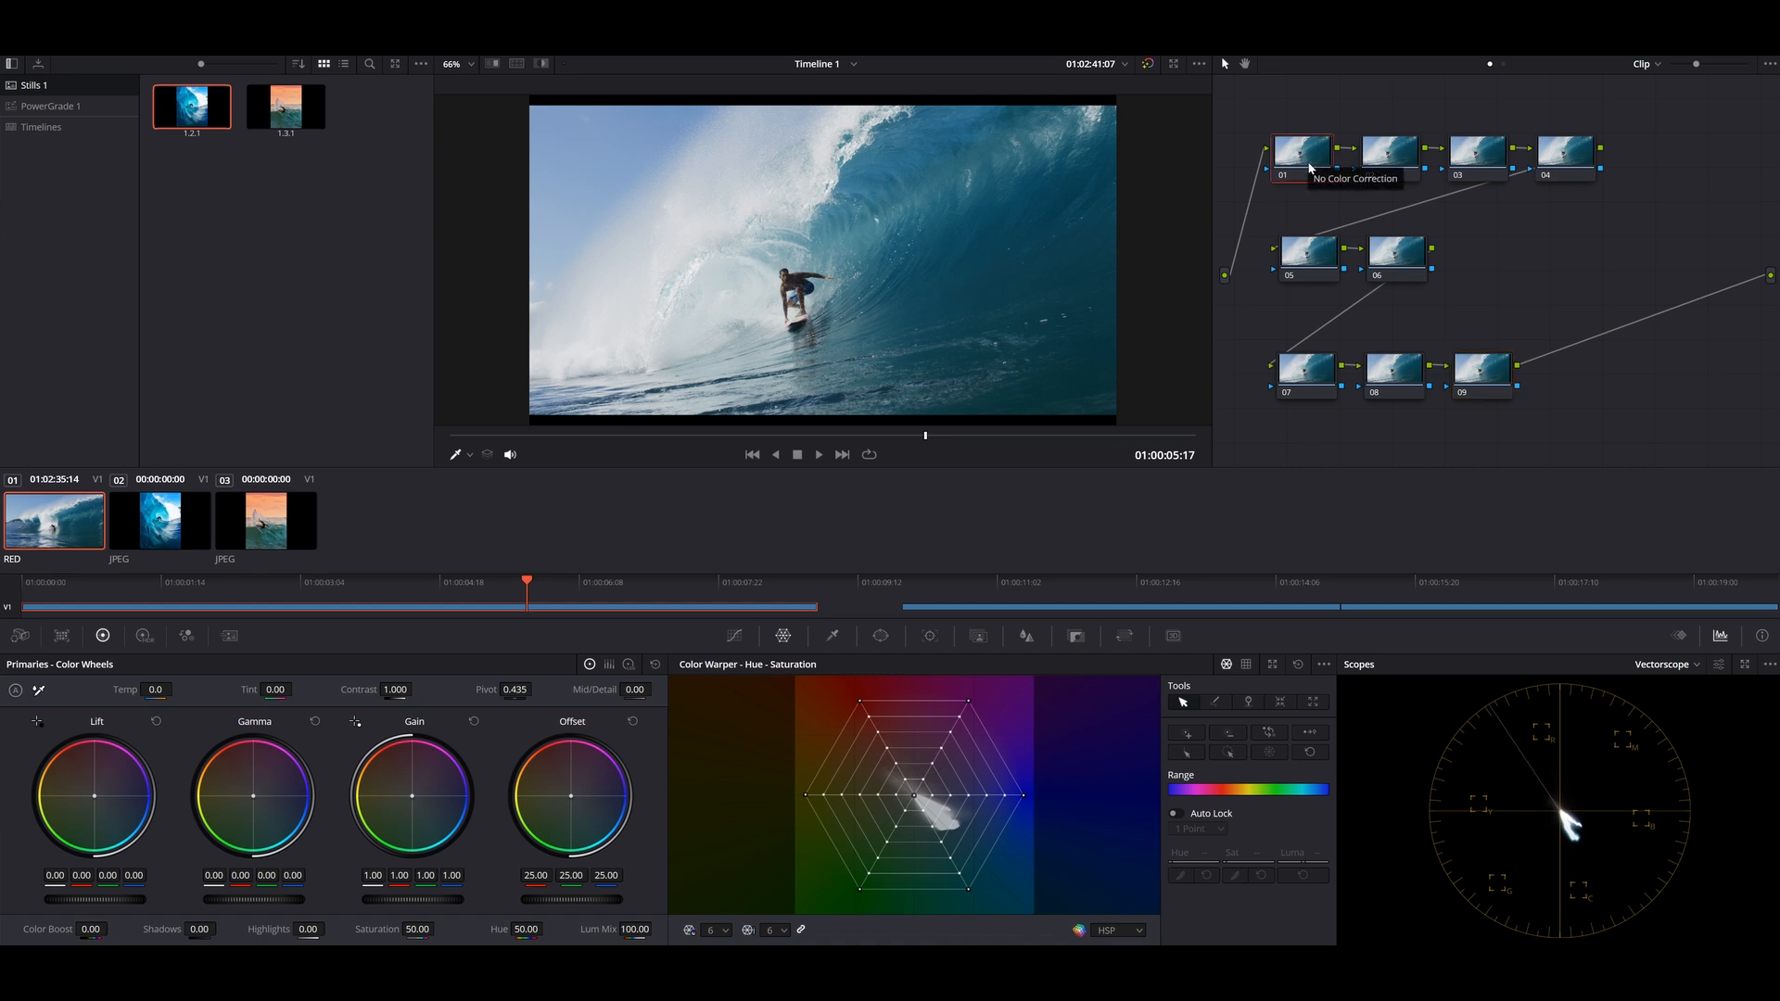
right_click(1310, 167)
click(1336, 198)
text(NR)
right_click(1388, 159)
click(1410, 204)
text(PRIM)
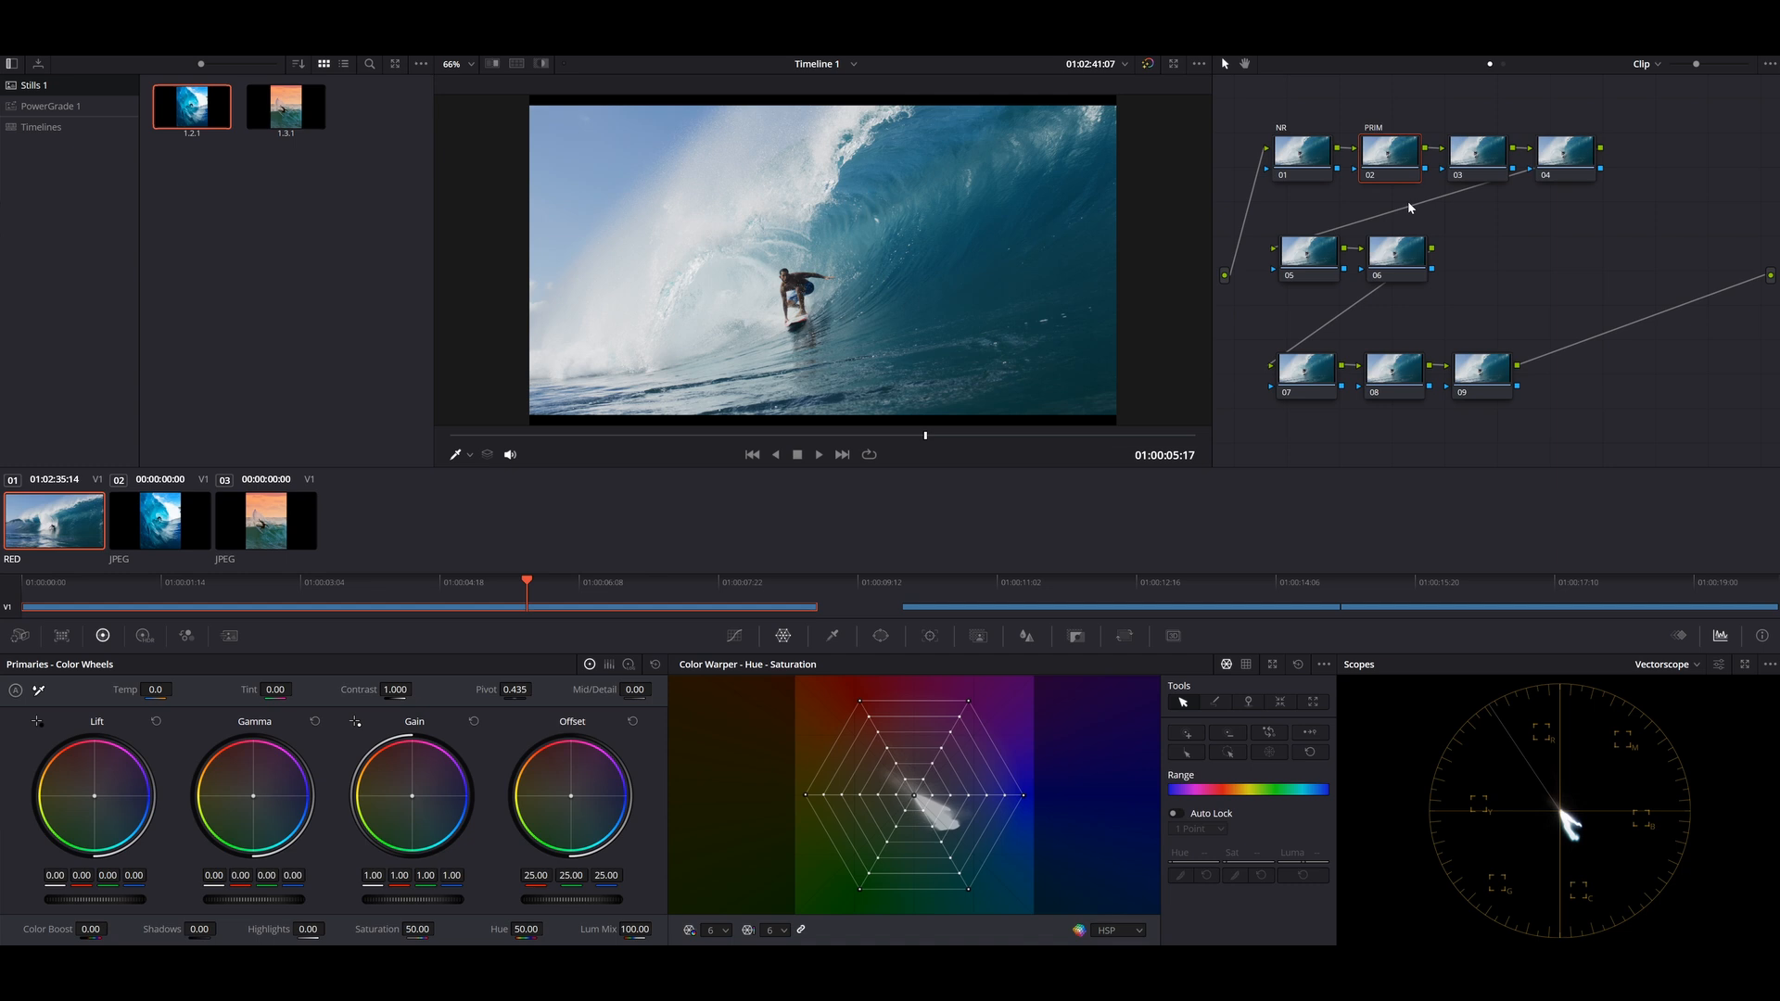
Label node 03 "COL BAL" and node 05 "ADJ 1".
click(1475, 160)
right_click(1475, 159)
click(1488, 181)
text(COL BAL)
click(1306, 257)
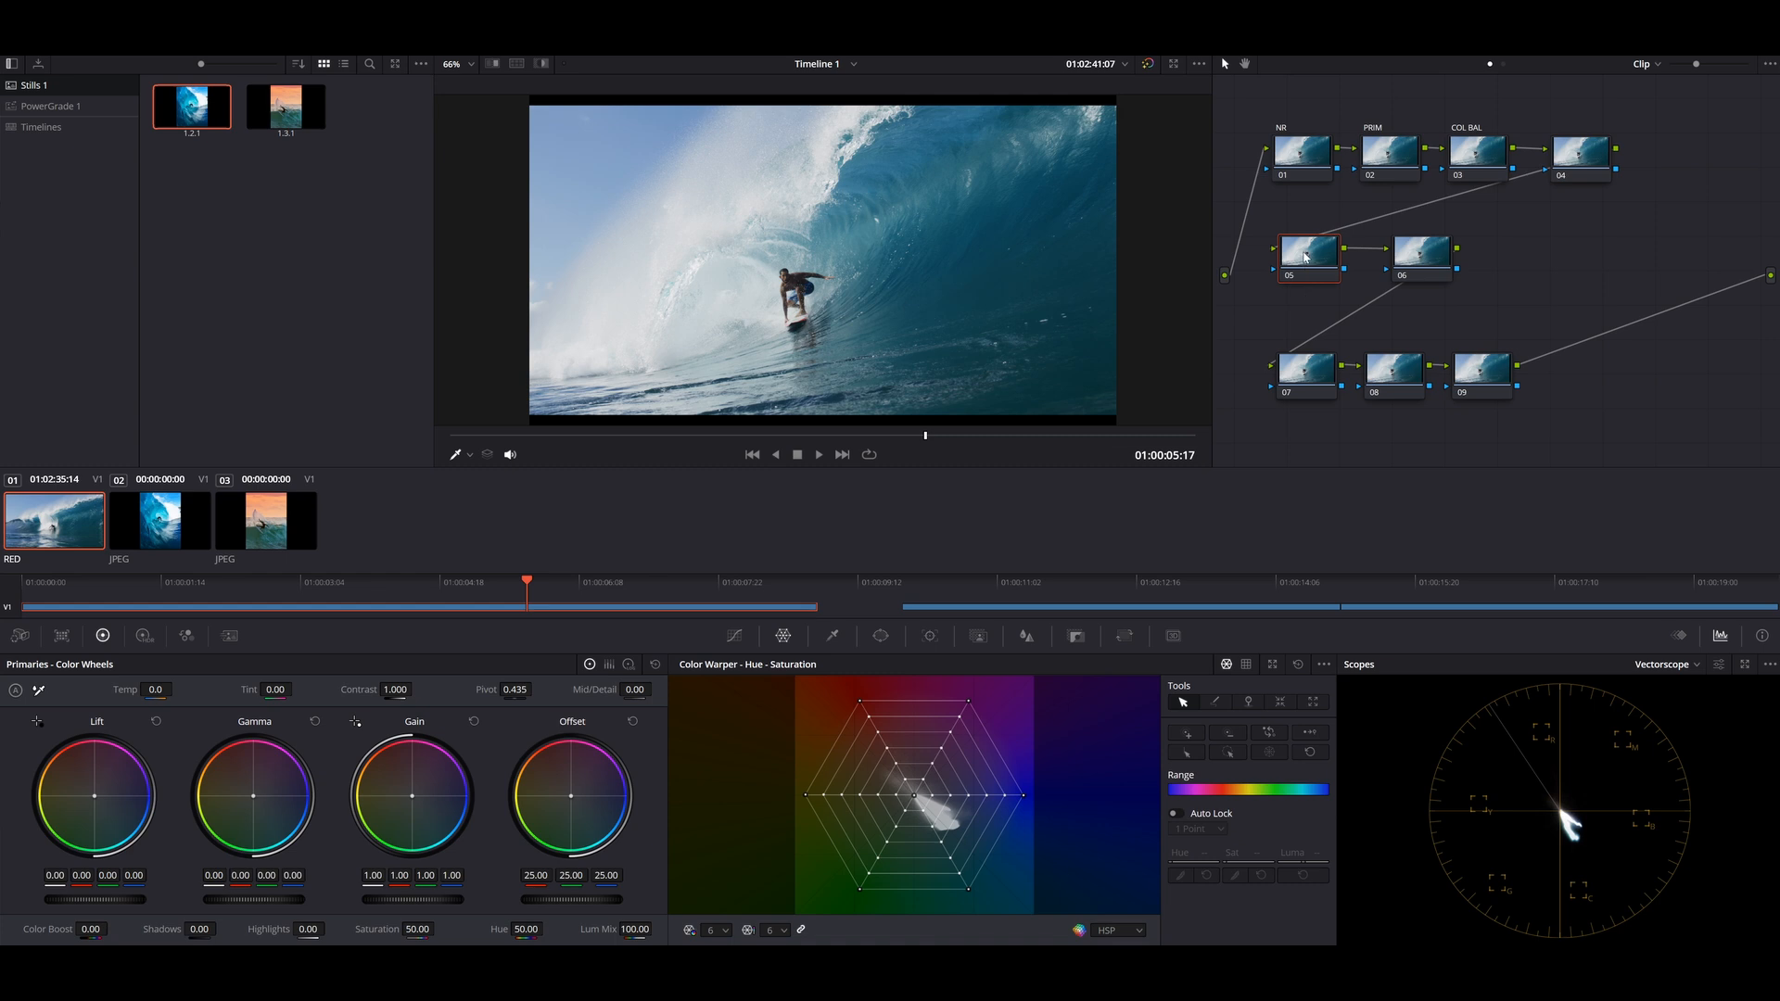
right_click(1304, 253)
click(1316, 263)
text(ADJ 1)
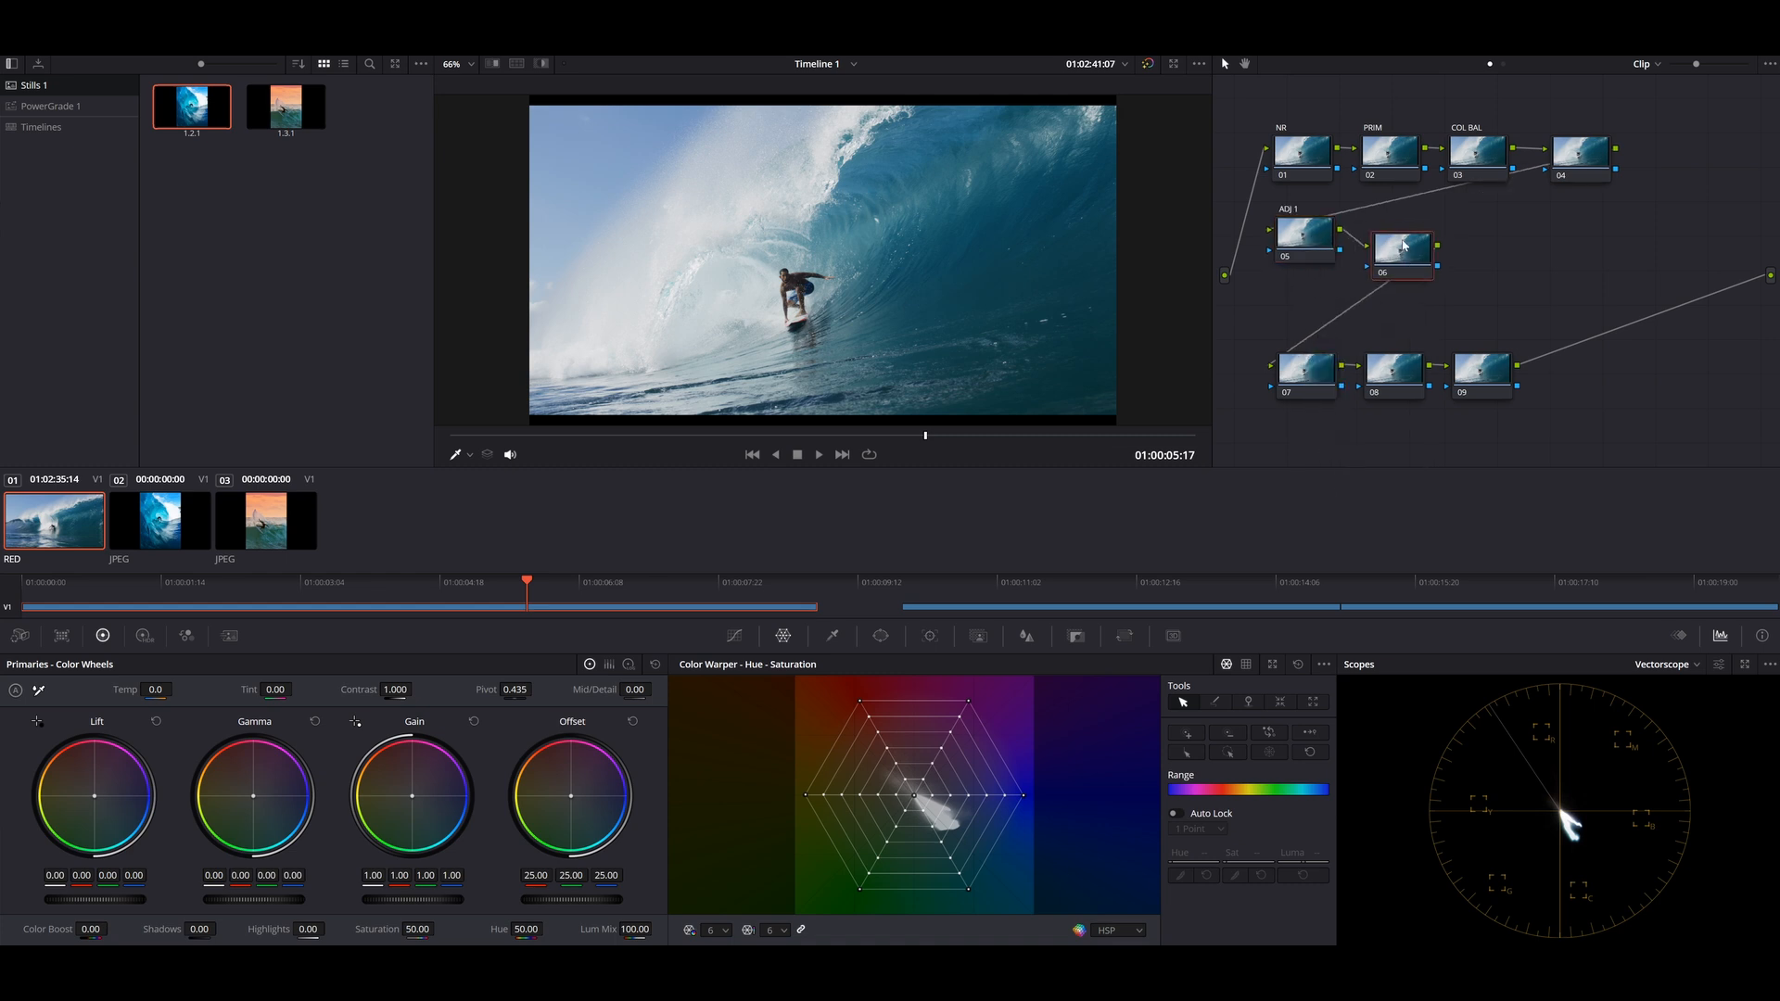
Align node 06 with ADJ 1, branch a second node beside it through a mixer, and add a corrector node after the mixer.
drag(1403, 249, 1400, 235)
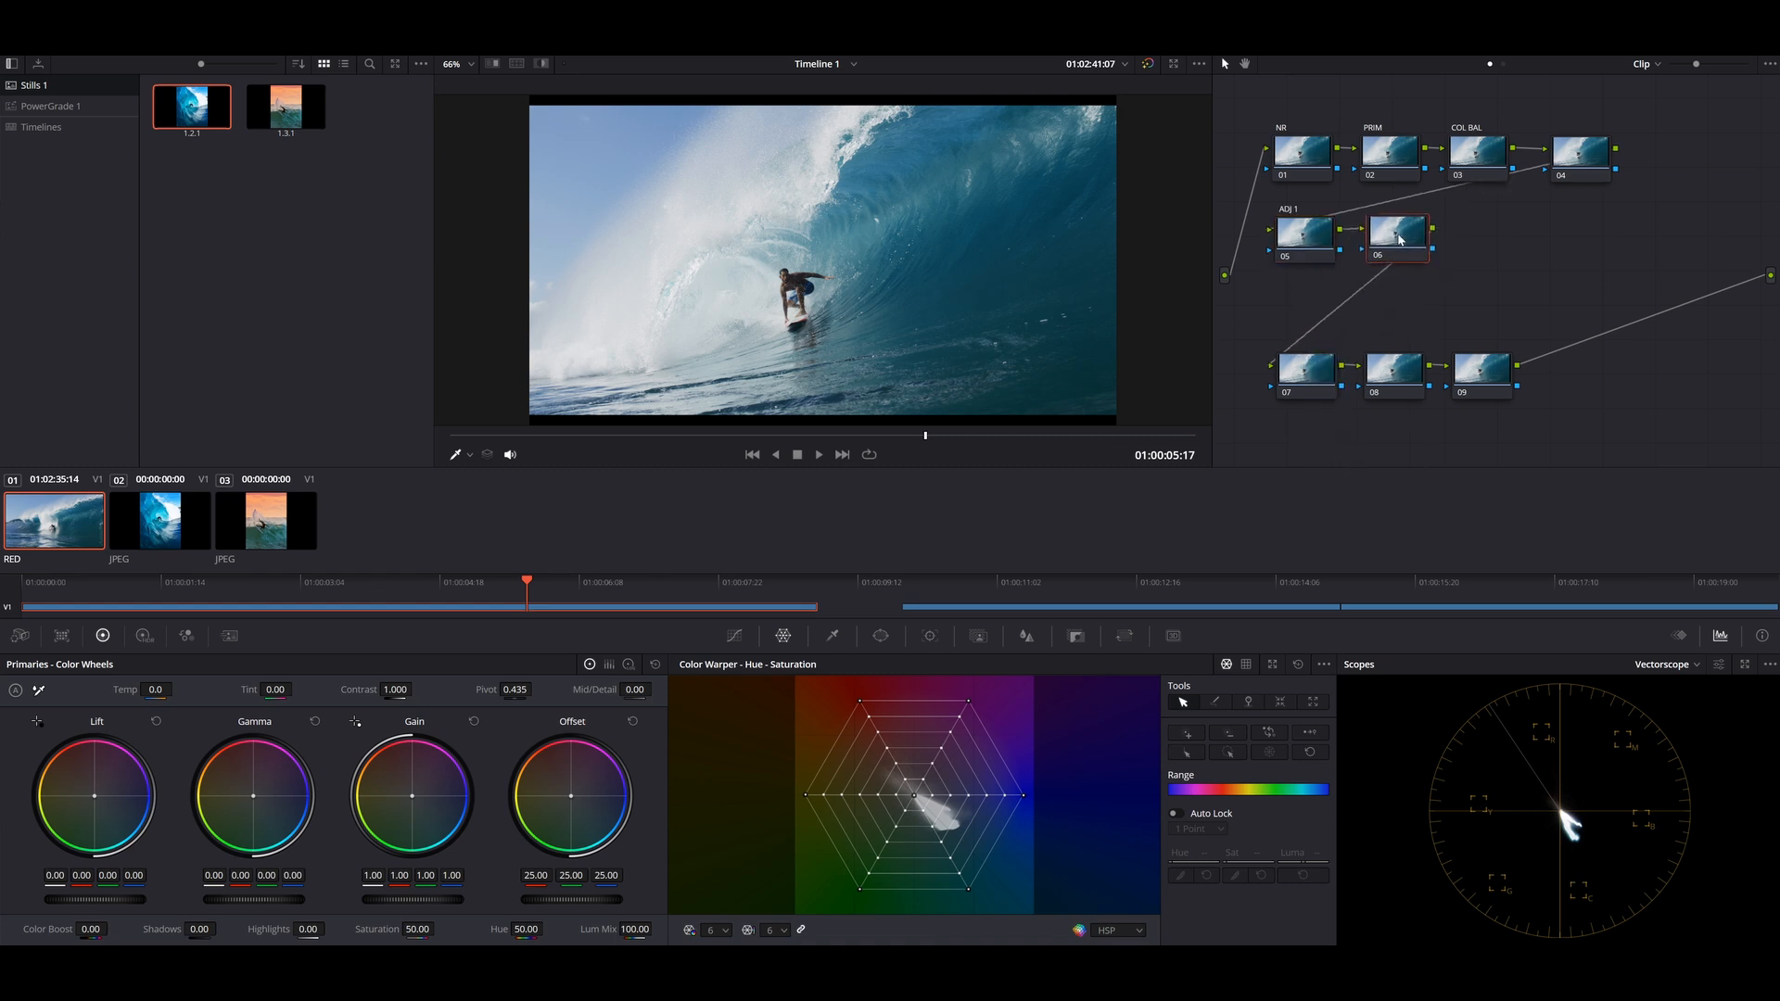
key(alt+p)
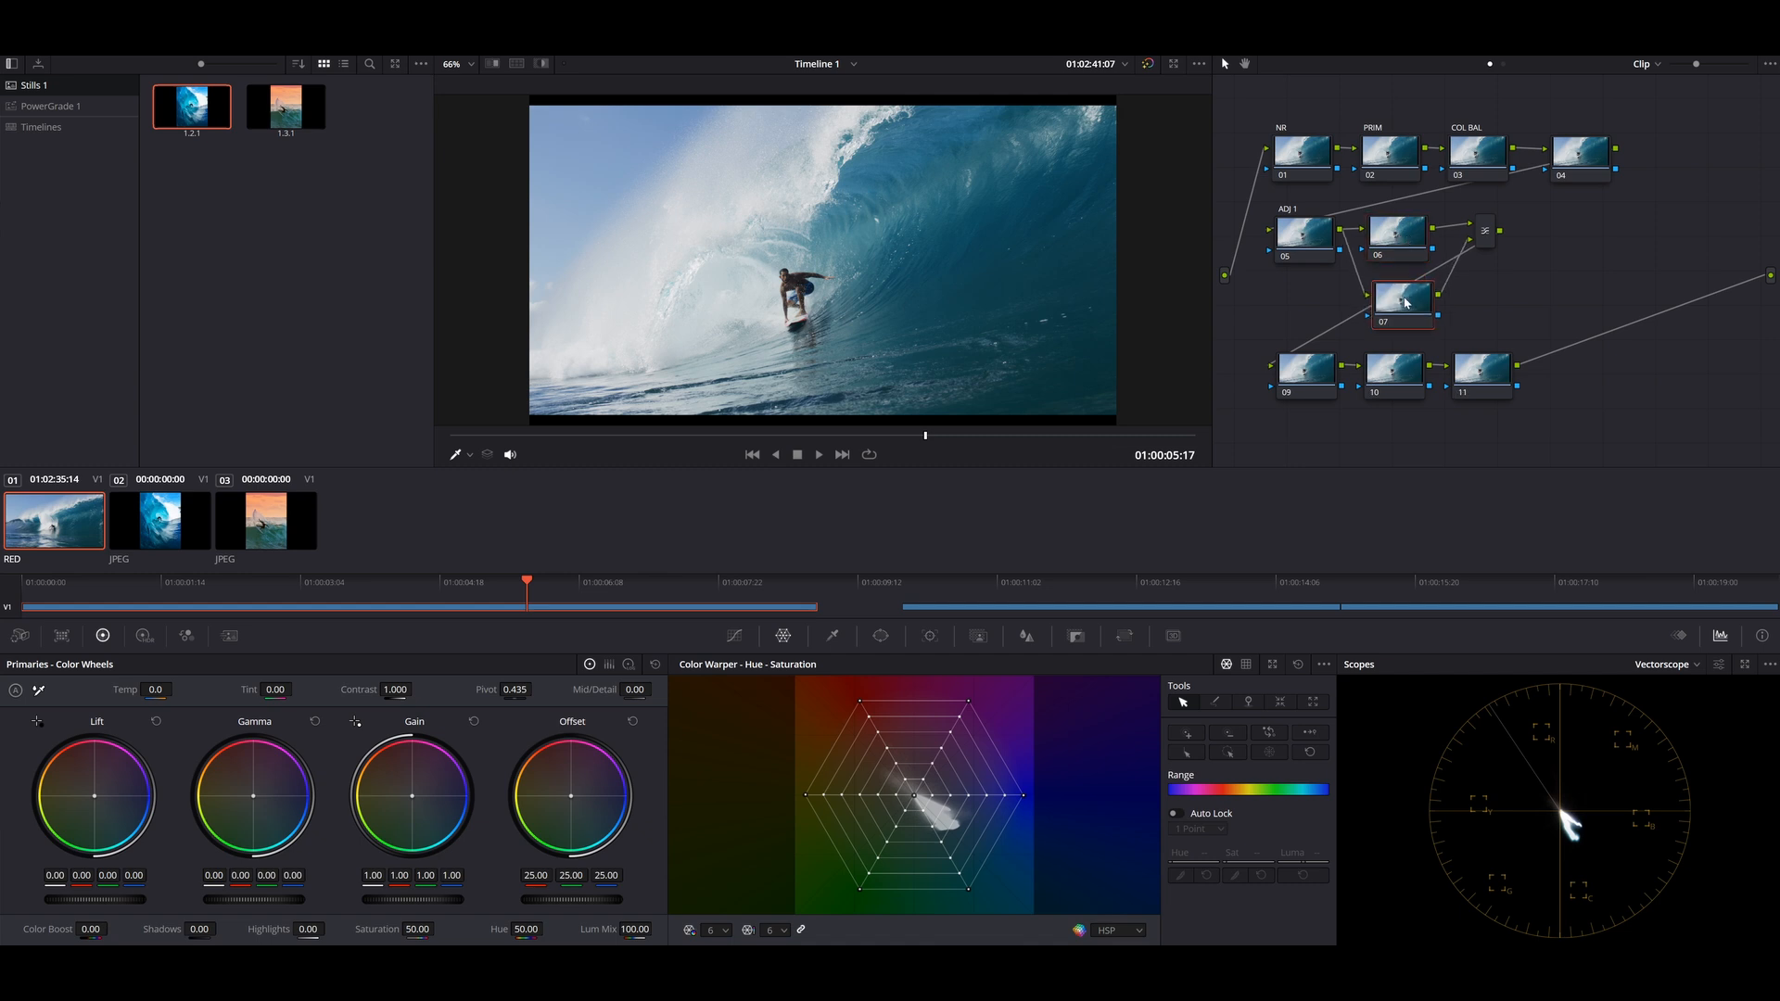
right_click(1476, 242)
mouse_move(1504, 252)
click(1658, 252)
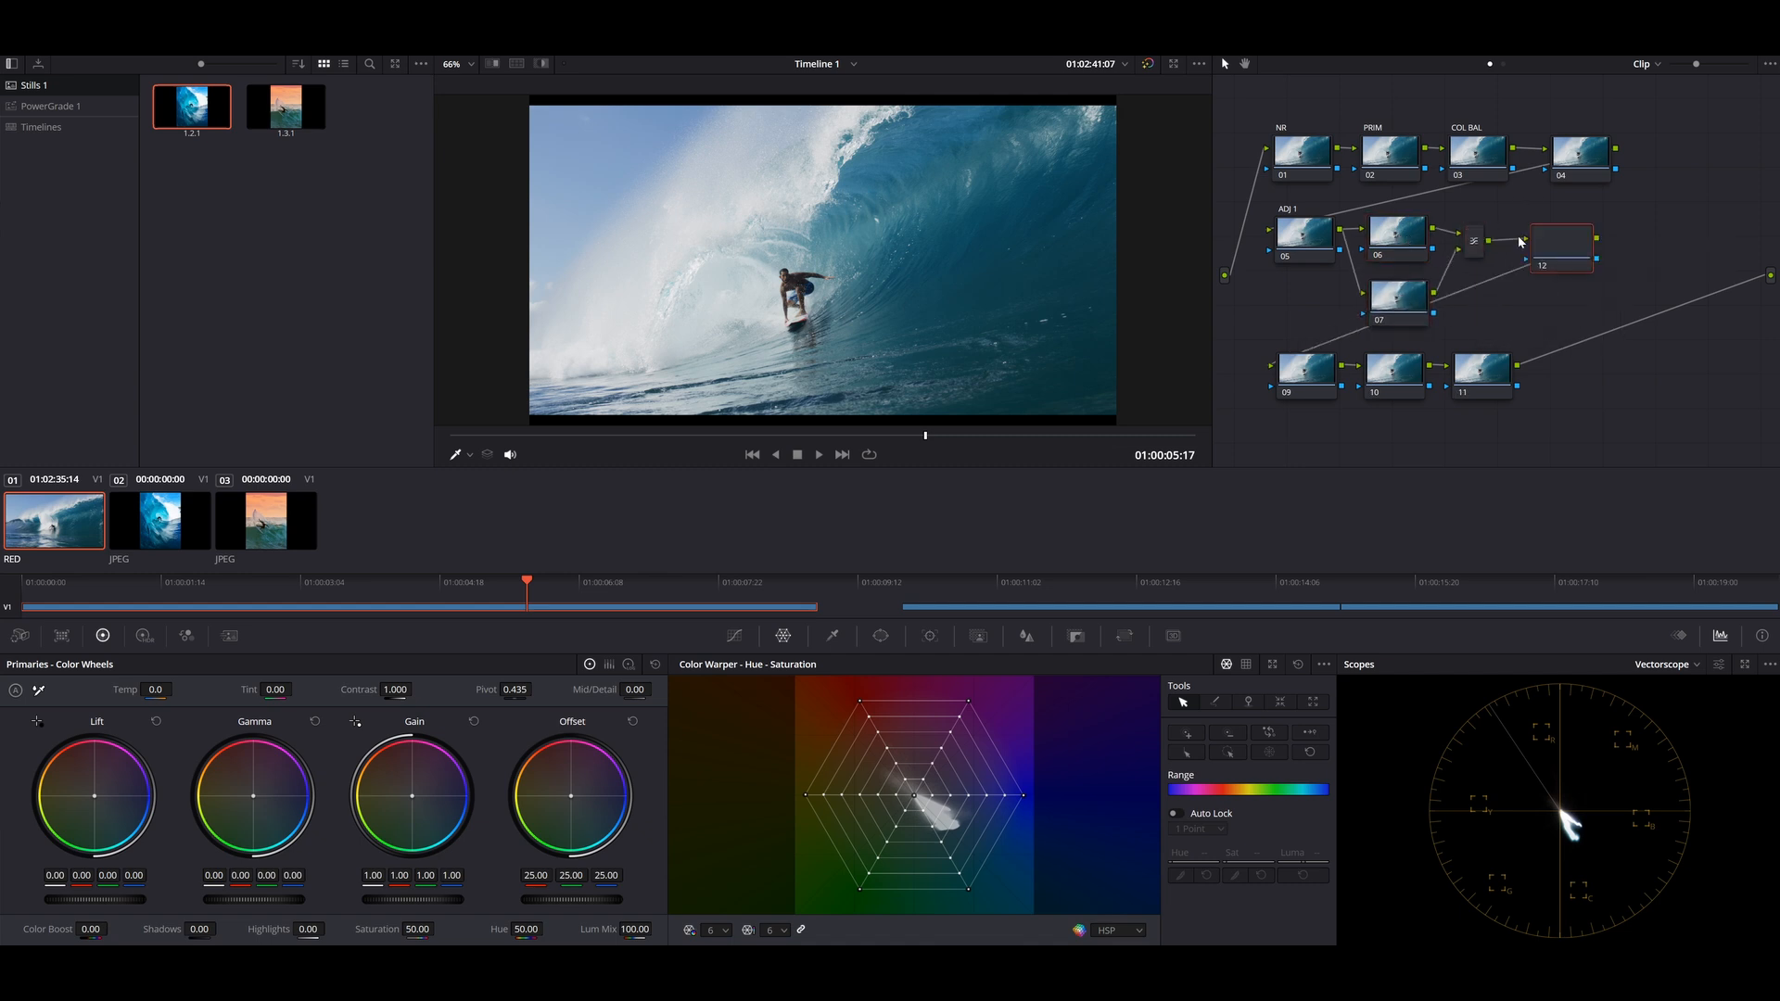
Label the corrector after the mixer "ADJ 2" and the first node of the third row "FOCUS".
right_click(1550, 235)
click(1577, 266)
text(ADJ 2)
right_click(1311, 369)
click(1339, 398)
text(FOCUS)
key(Return)
Add a serial node after FOCUS and label it "VIGNN".
key(alt+s)
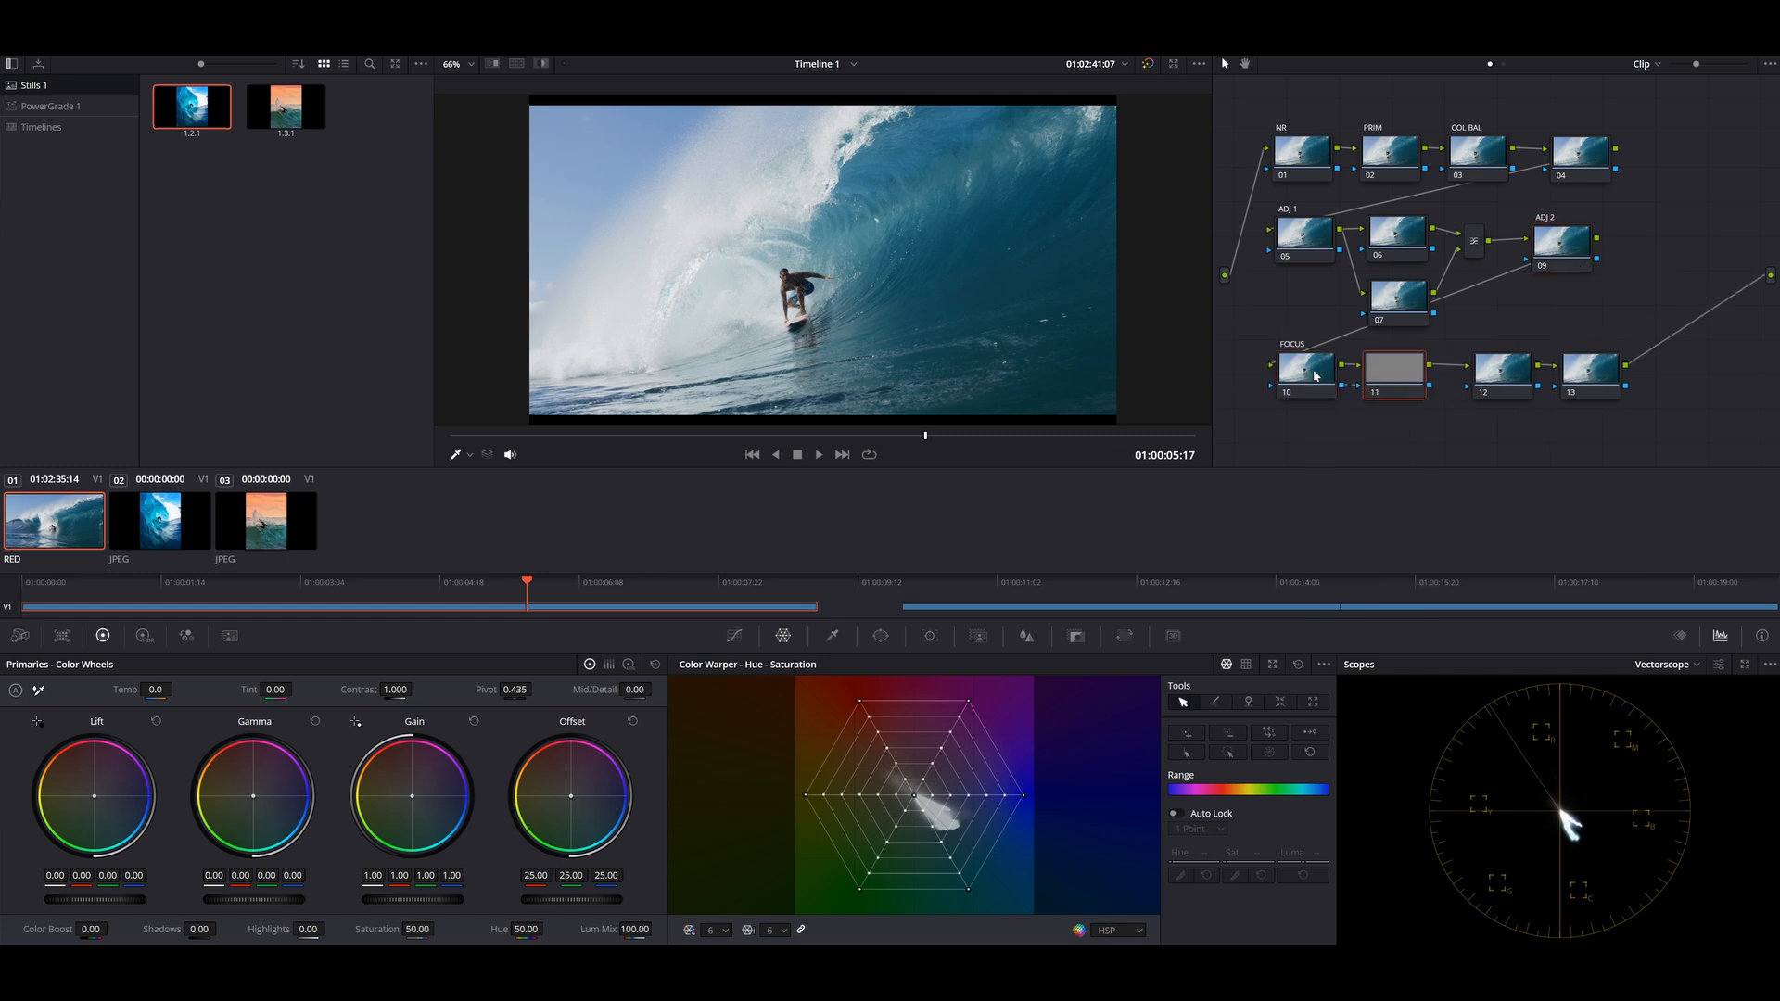
right_click(1402, 382)
click(1401, 409)
text(VIGNN)
Space out the last node of the third row and label it "FILMGRAIN".
click(1489, 399)
drag(1593, 370, 1627, 368)
right_click(1626, 367)
click(1650, 395)
text(FILMGRAIN)
key(Return)
Label the node after VIGNN "EFFECTS" and insert a serial node labelled "FILM LUT" before FILMGRAIN.
click(1469, 384)
click(1667, 371)
key(shift+s)
text(LILM LUT)
key(Return)
Delete the unlabelled node after COL BAL.
click(1581, 155)
key(Delete)
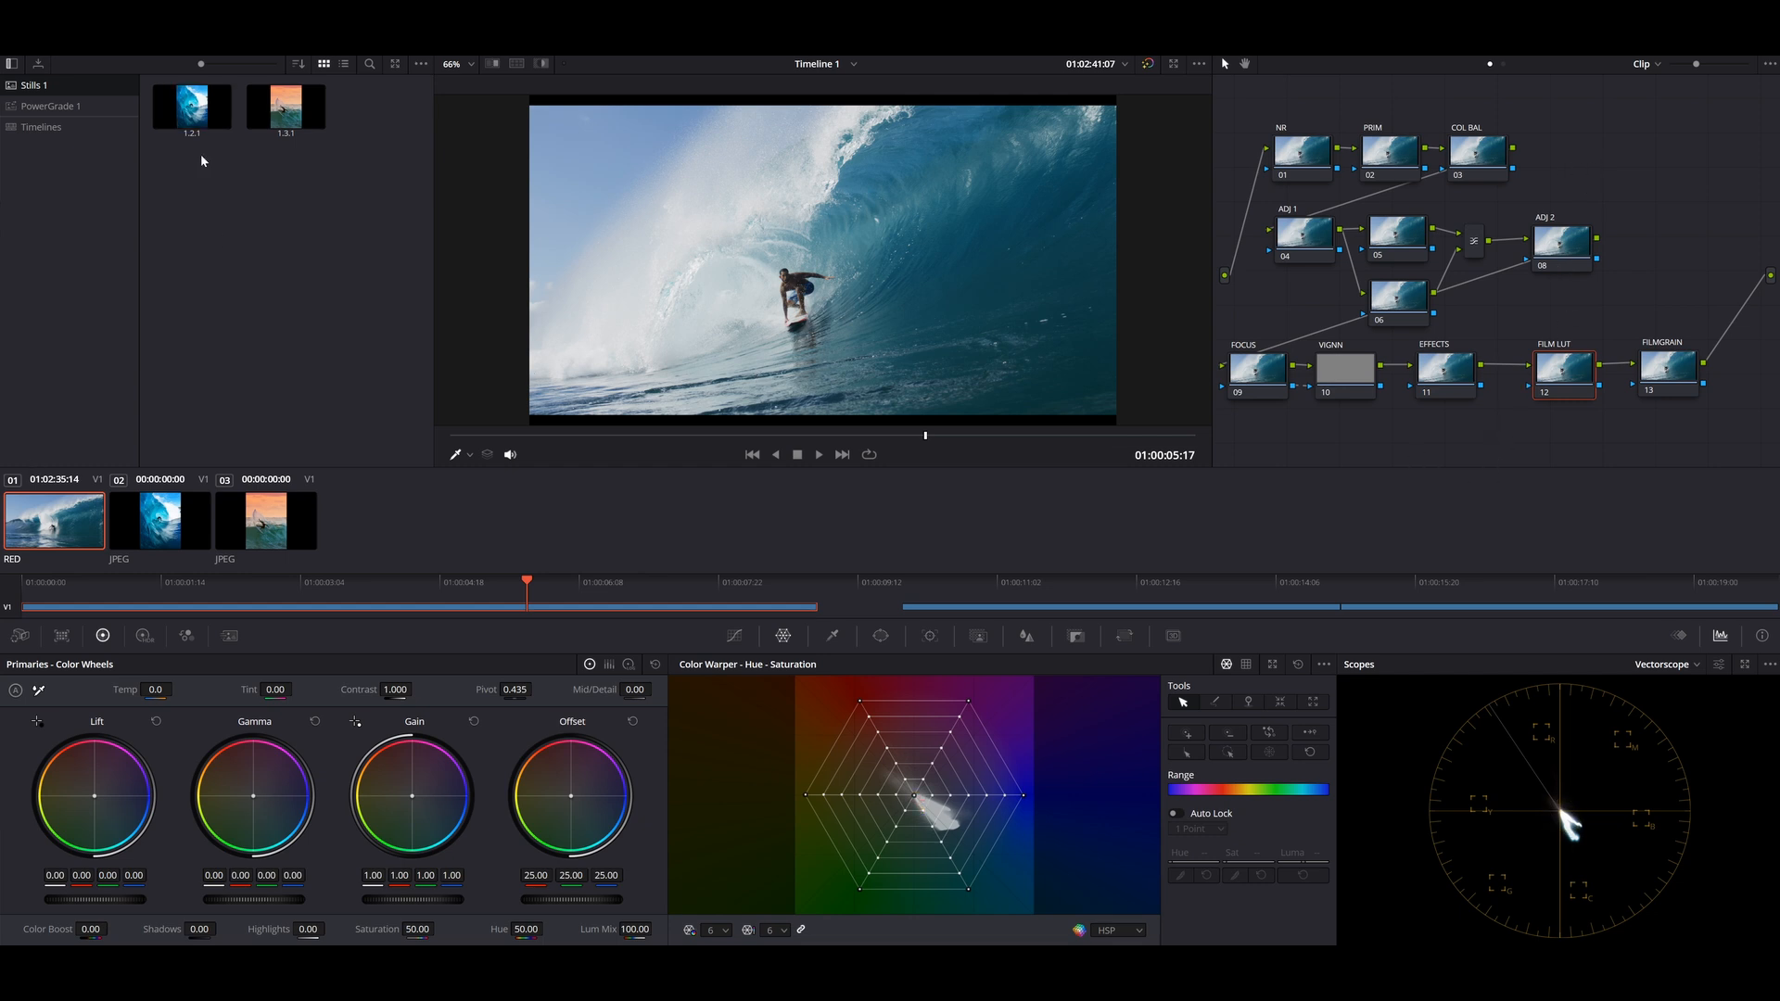
Compare the clip with the blue wave still using Image Wipe, and switch the scope to Waveform.
click(494, 64)
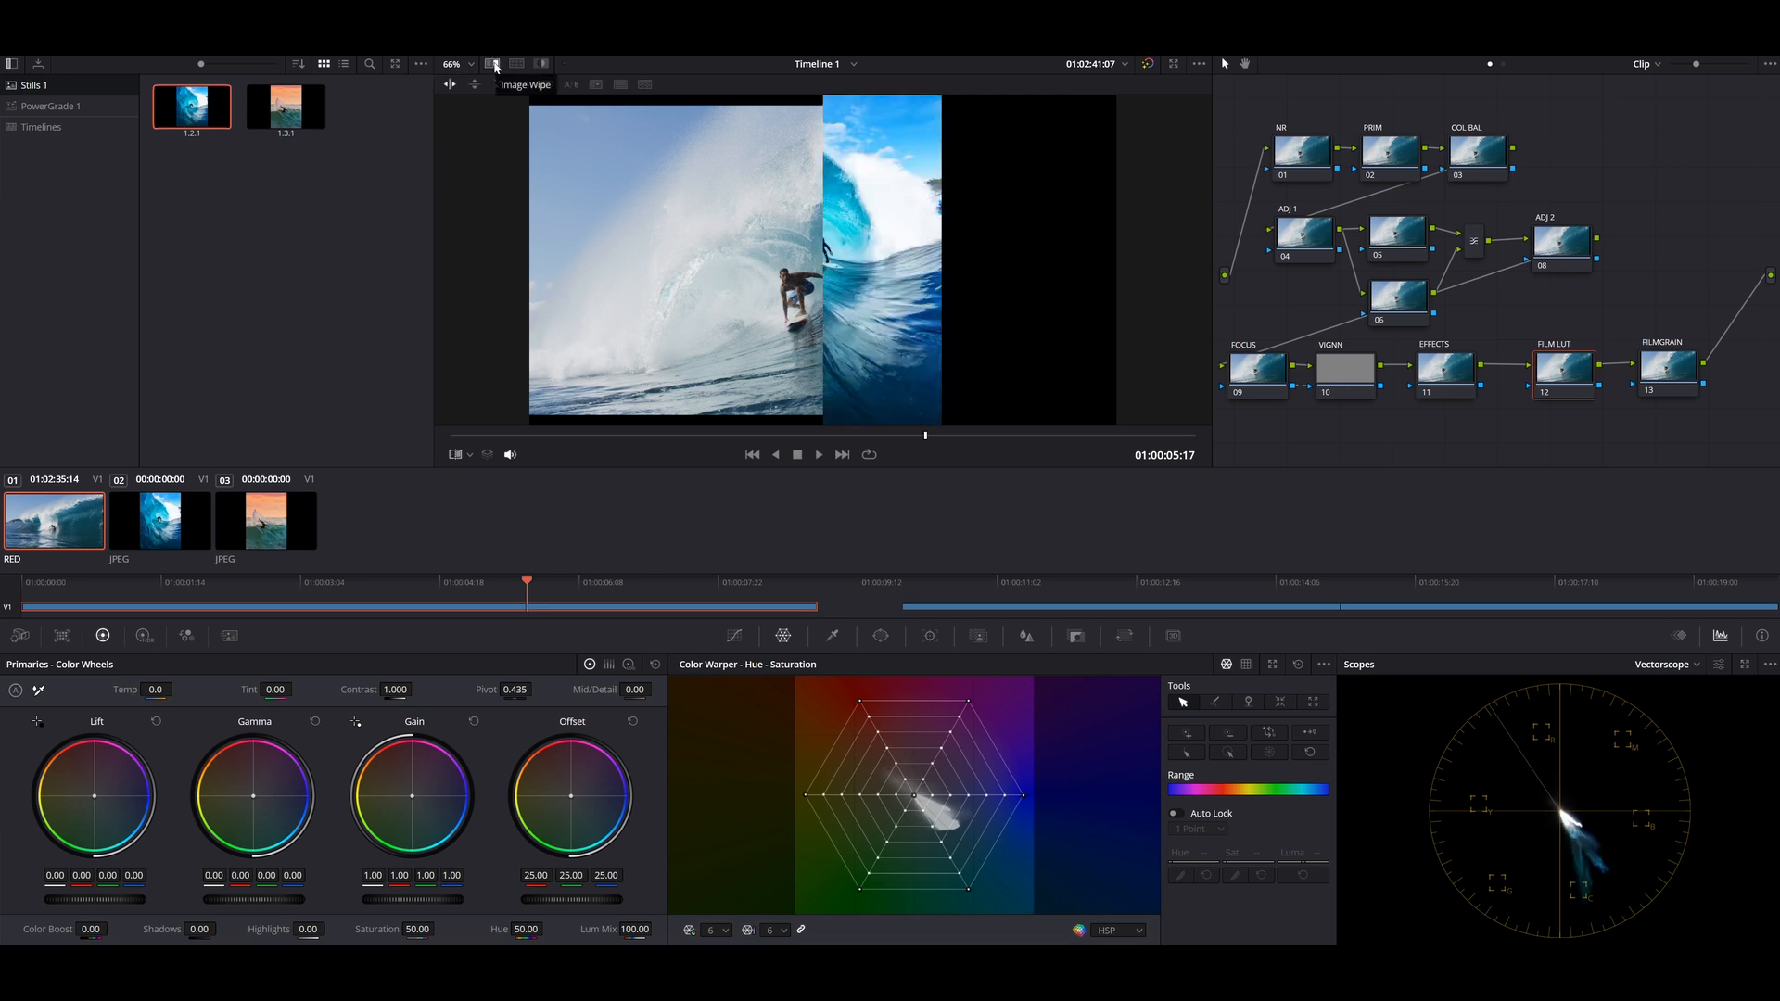
mouse_move(824, 312)
mouse_down()
mouse_move(598, 312)
mouse_move(806, 312)
mouse_up()
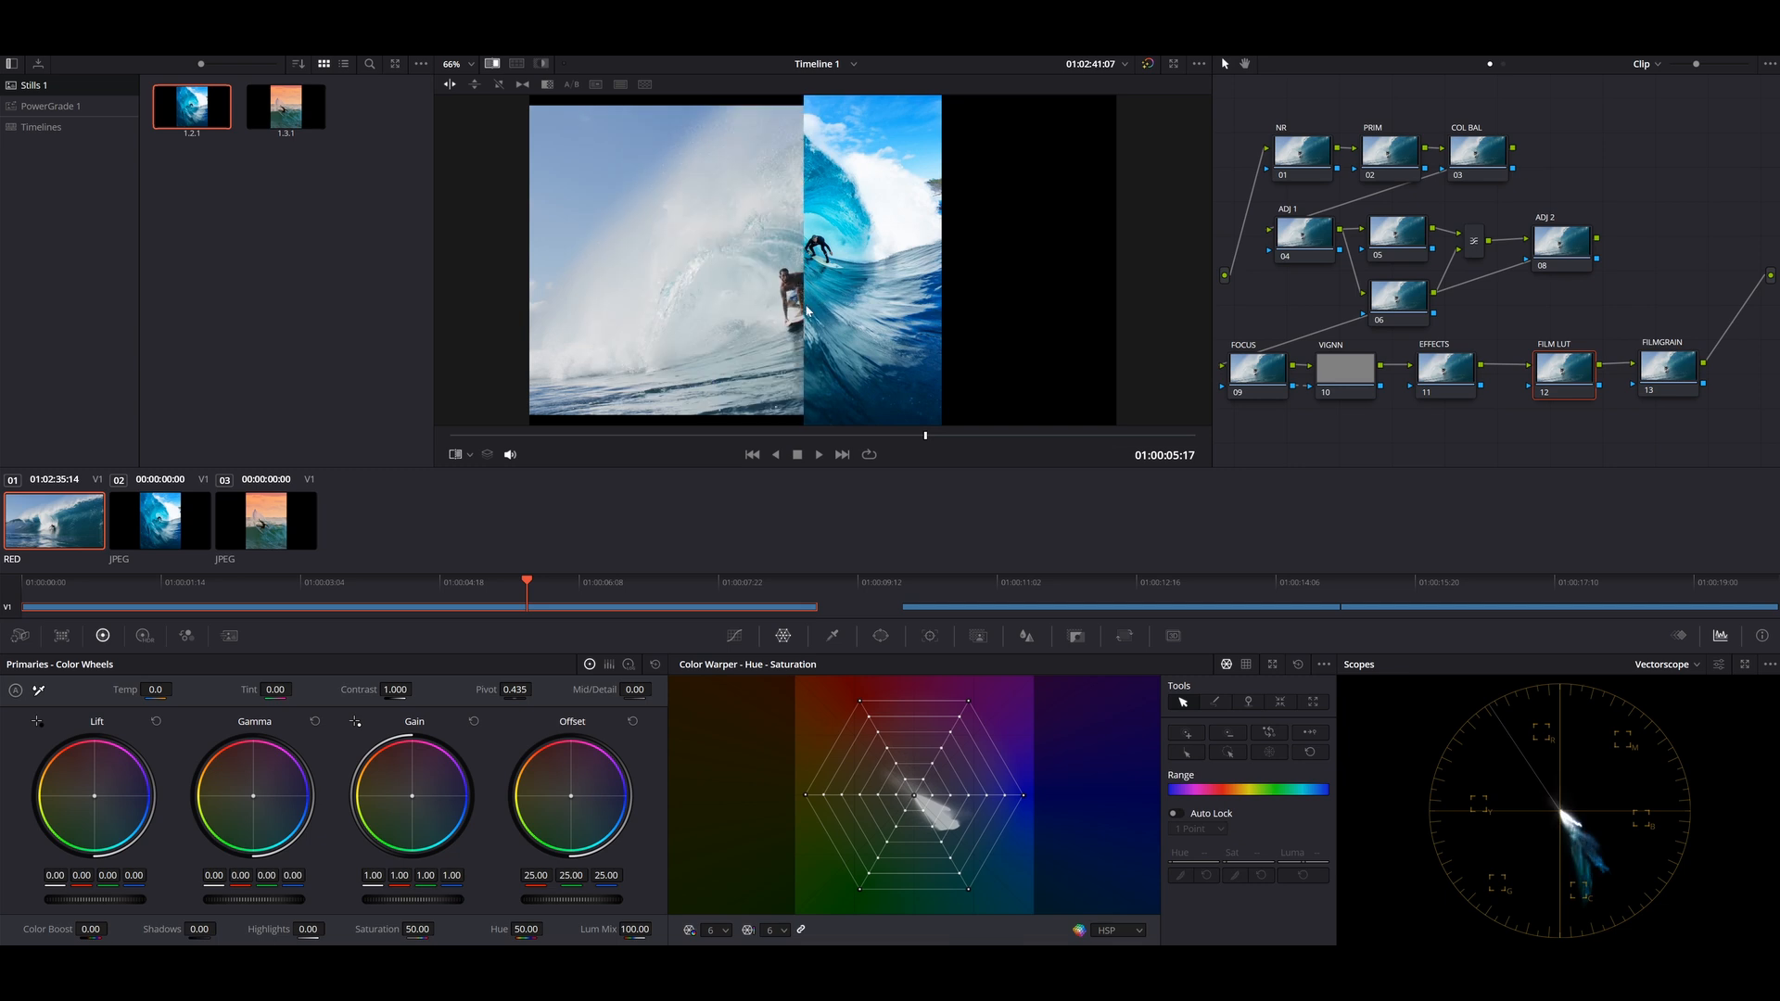
click(1689, 667)
click(1679, 704)
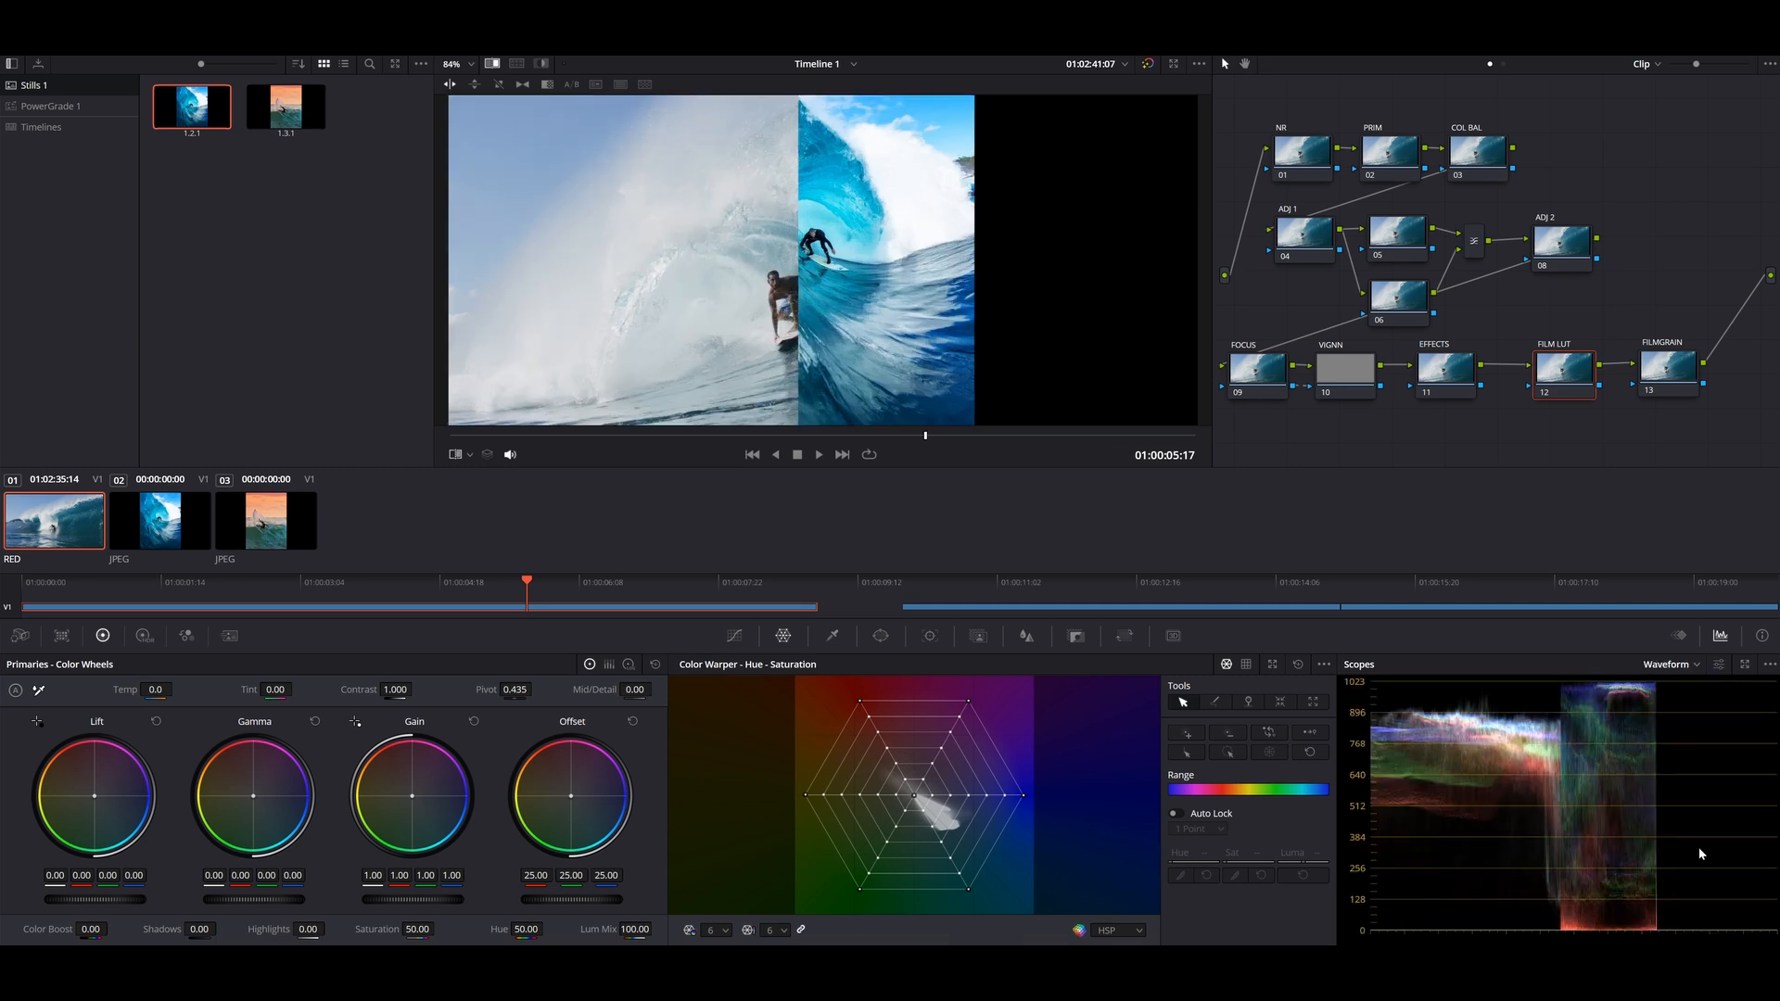
Open a floating two-up Scopes window showing Waveform and Vectorscope, and position it below the node graph.
key(ctrl+shift+w)
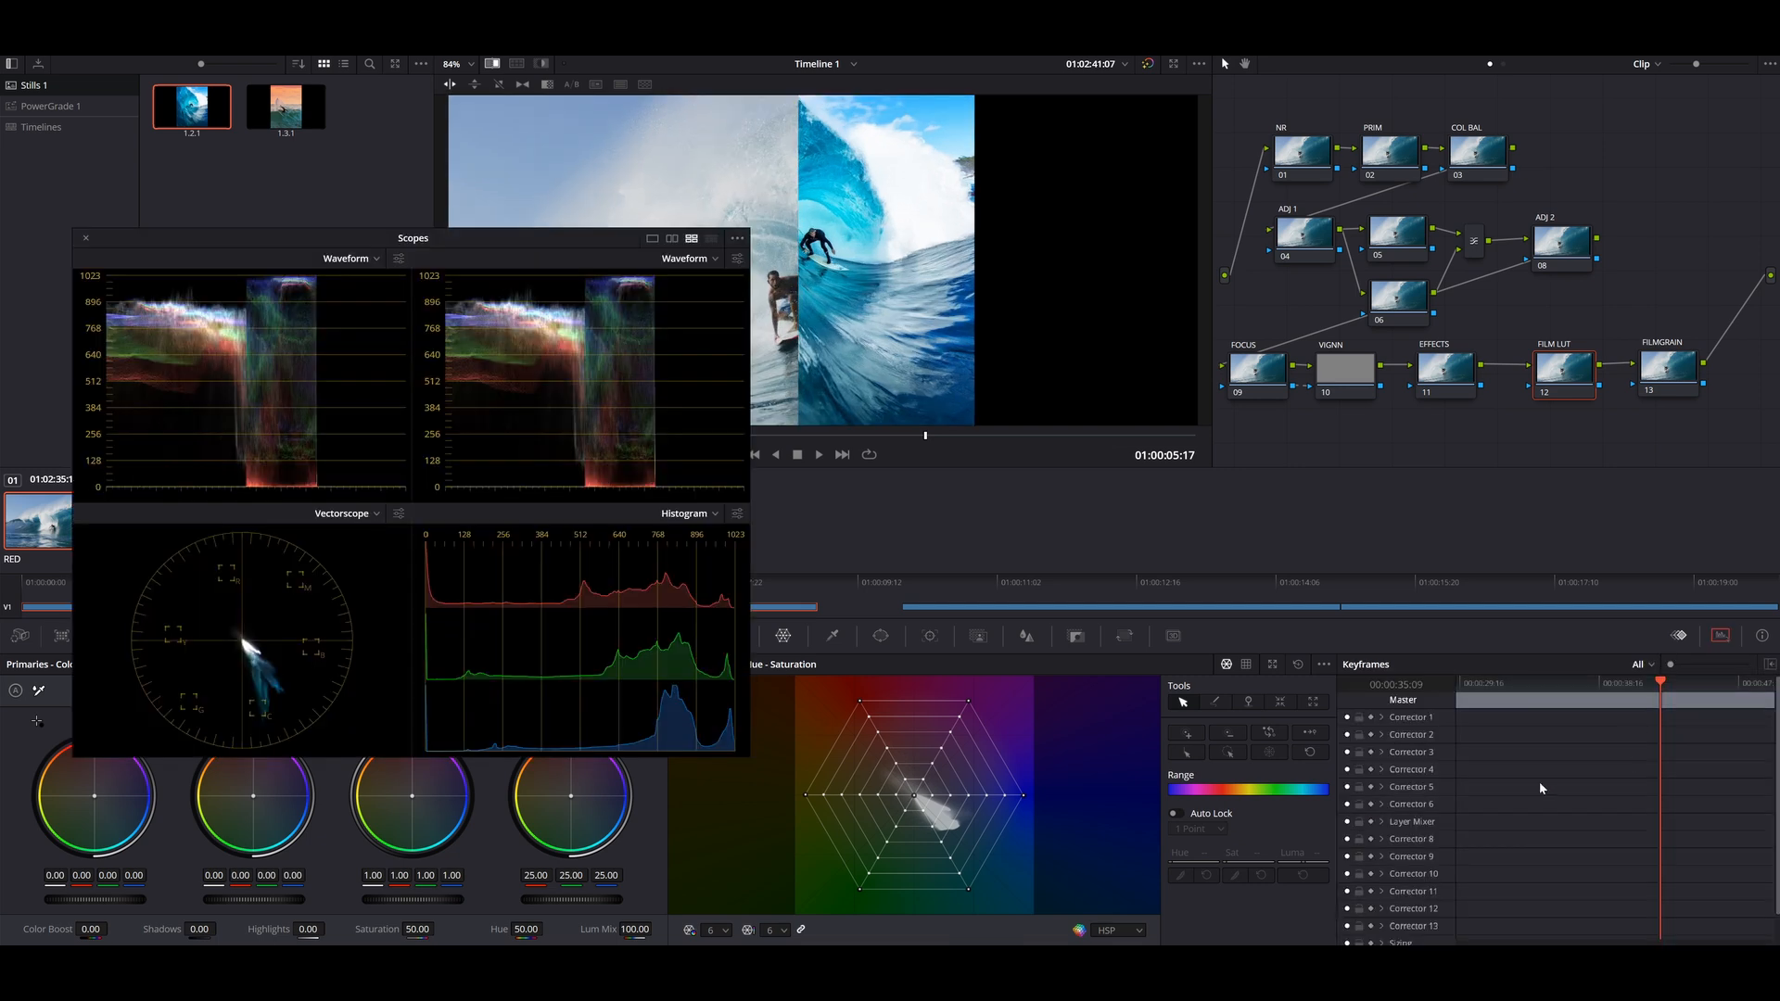
drag(448, 238, 1468, 239)
click(1693, 233)
click(1709, 250)
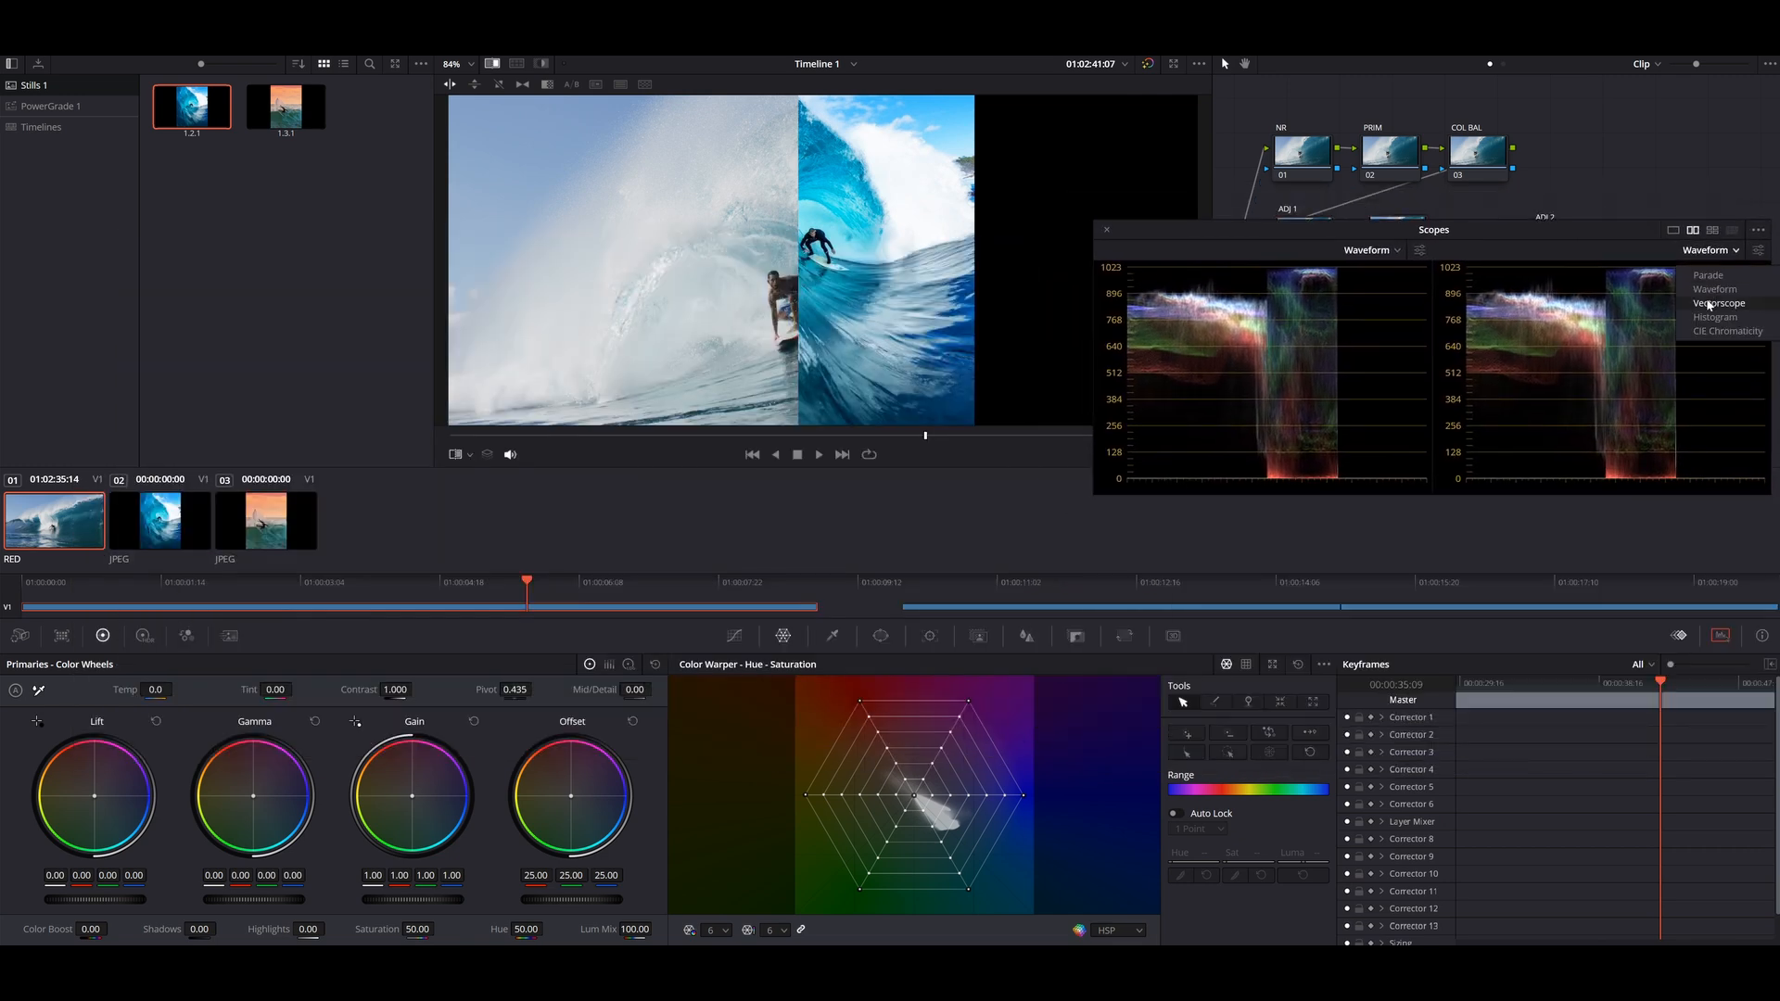
click(1715, 341)
drag(1580, 226, 1568, 437)
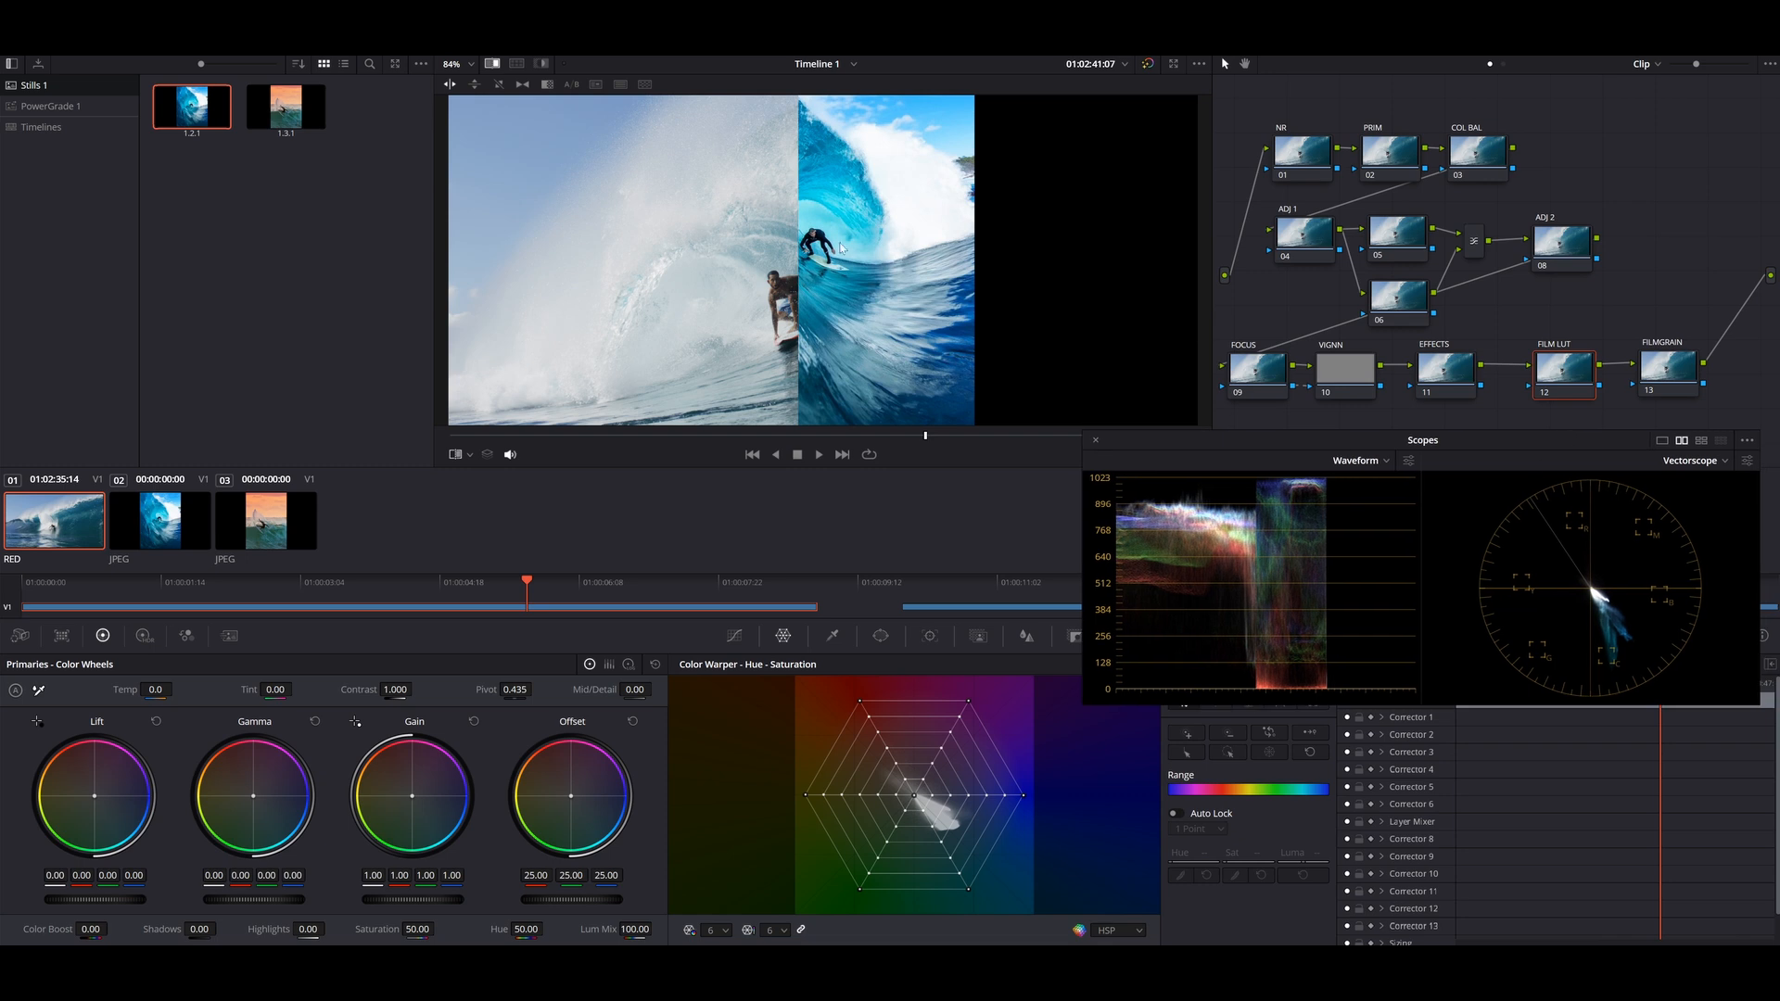
Raise the contrast of the PRIM node to 1.362 while comparing with the reference still.
scroll(830, 255, up, 4)
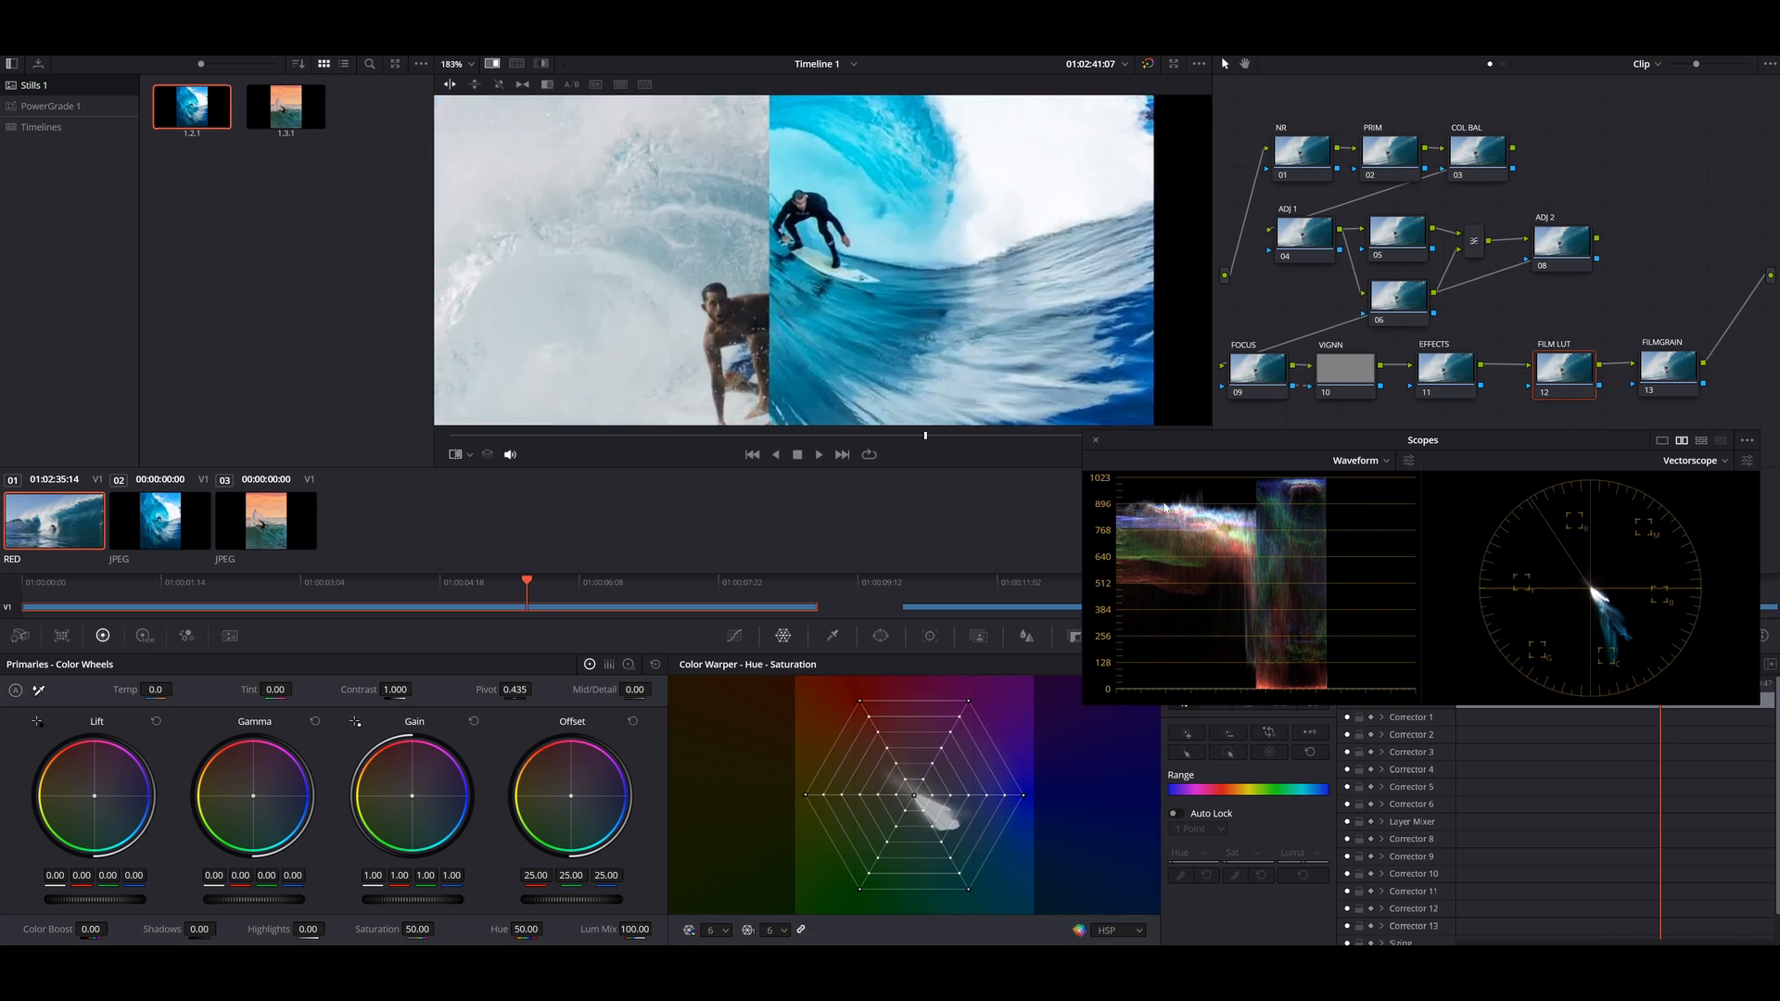
scroll(928, 331, up, 1)
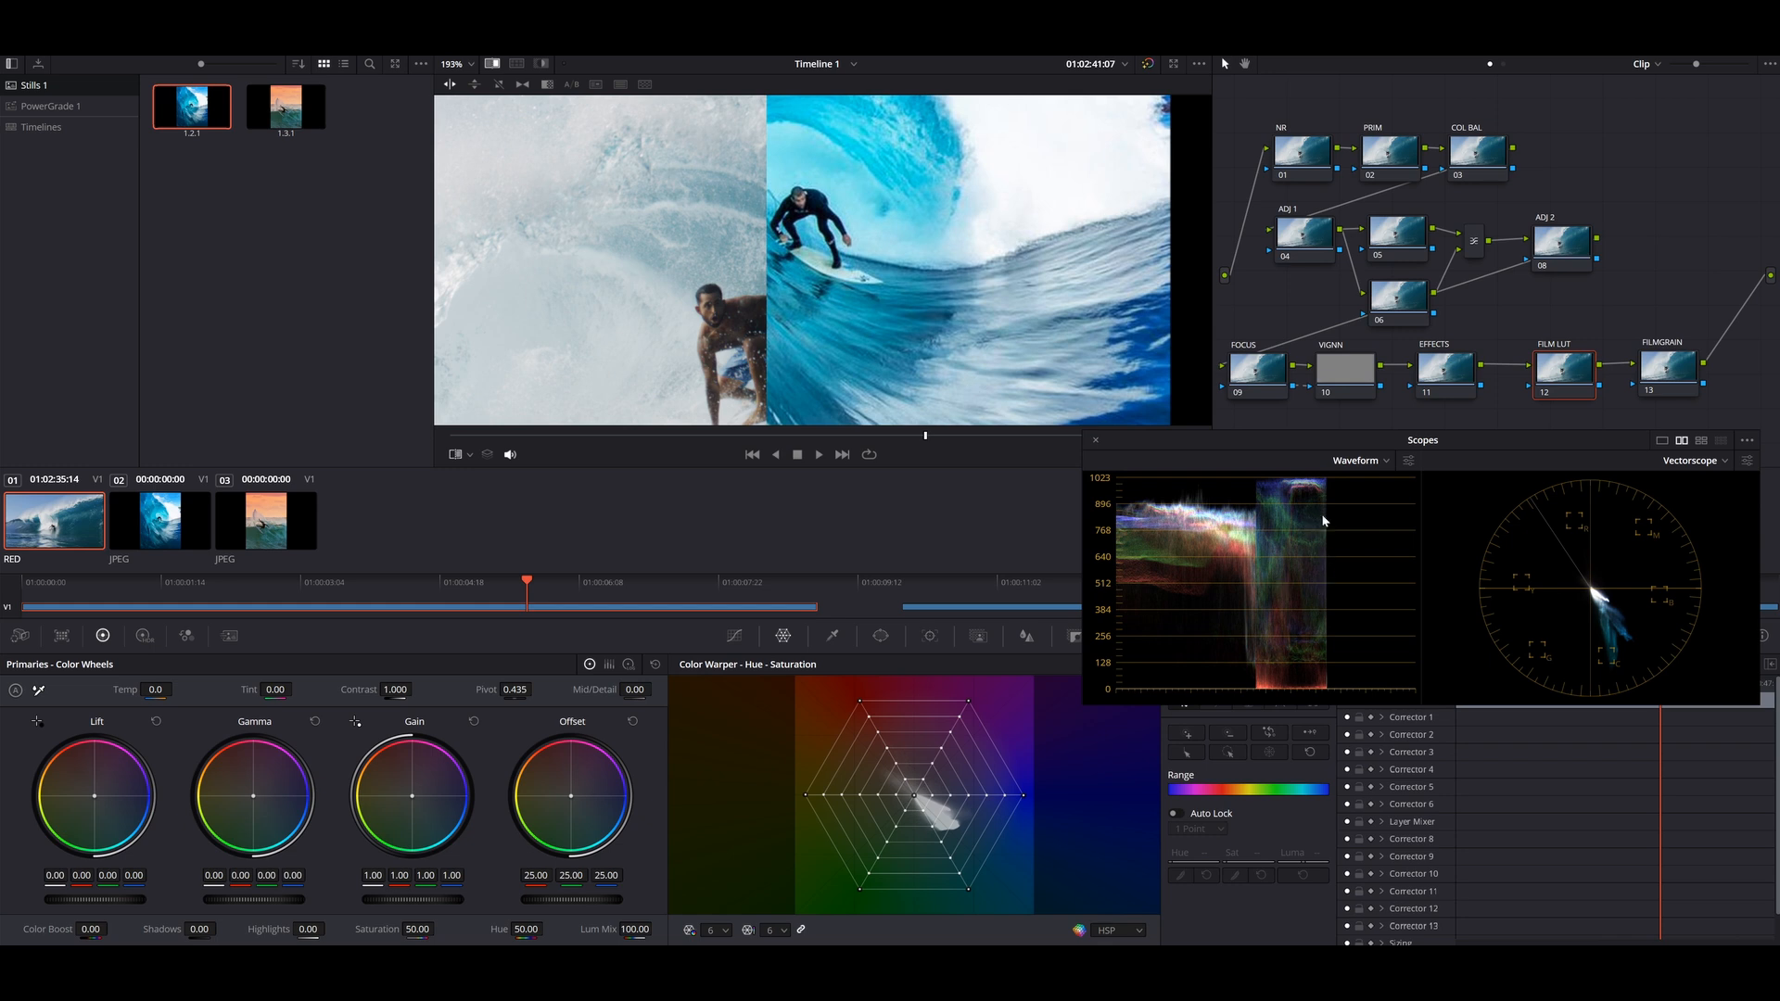
click(1389, 158)
drag(395, 690, 416, 690)
scroll(744, 345, down, 1)
scroll(744, 345, down, 2)
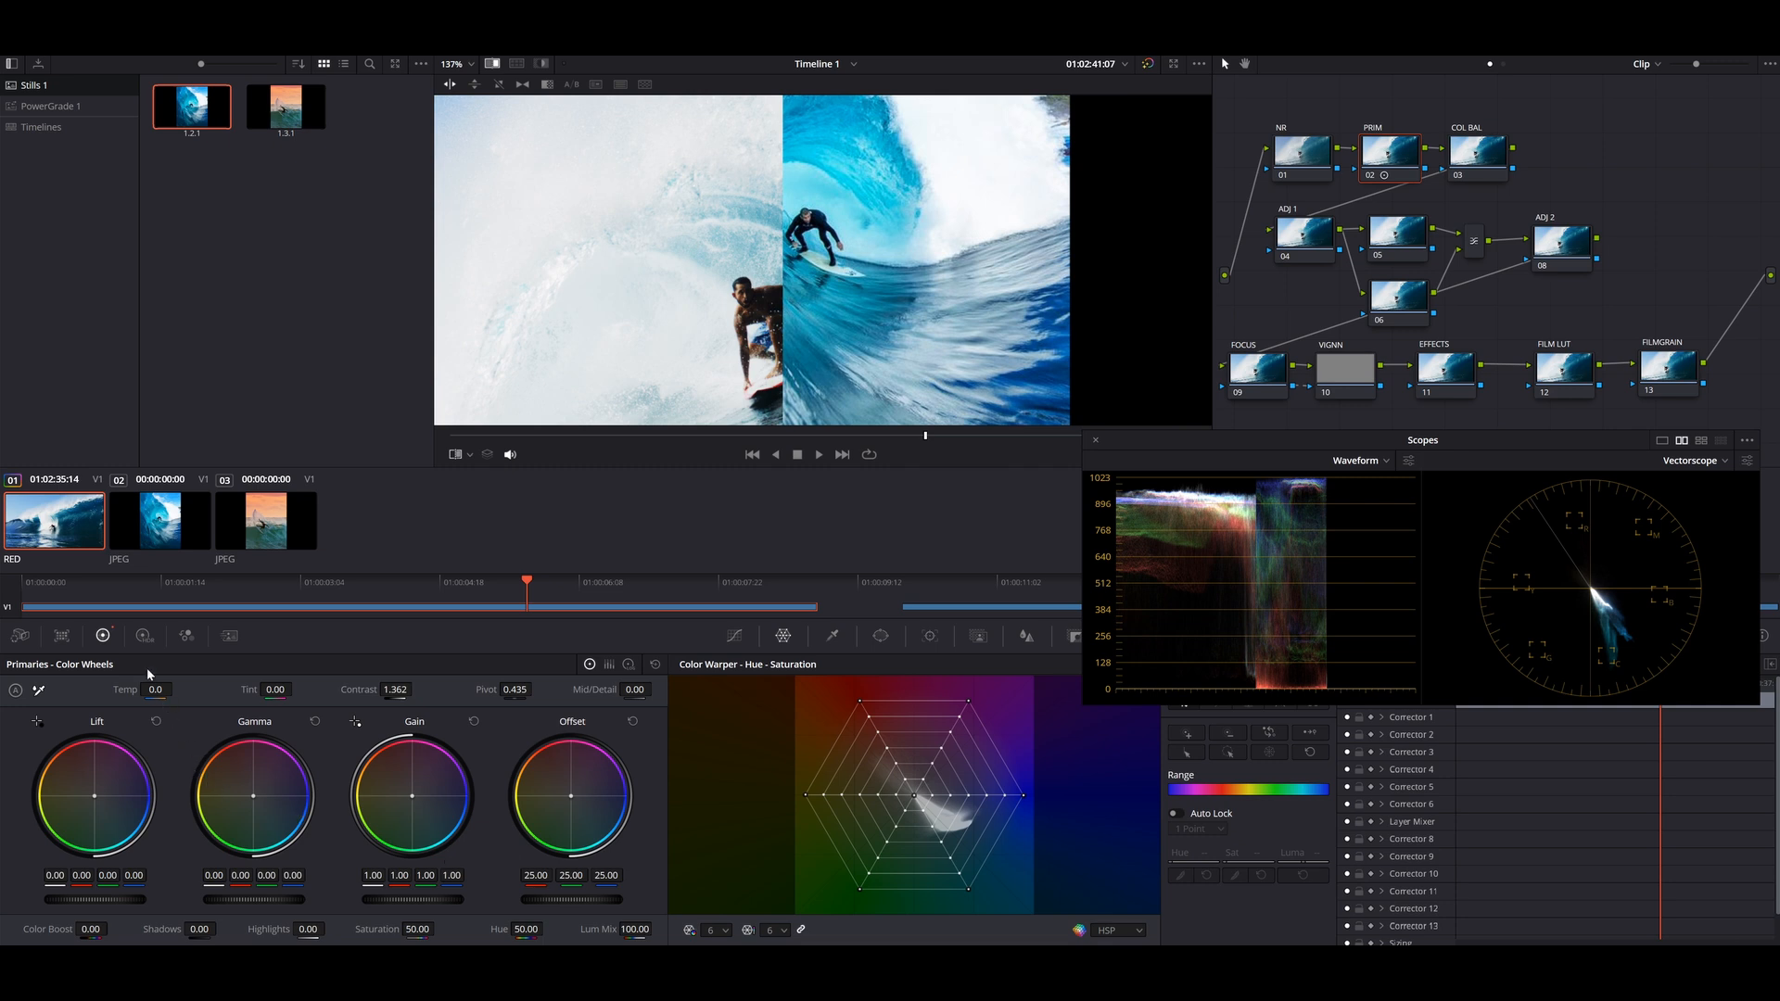
Lower the Light zone exposure of the PRIM node to -0.60 in the High Dynamic Range color wheels.
click(144, 636)
drag(394, 874, 342, 873)
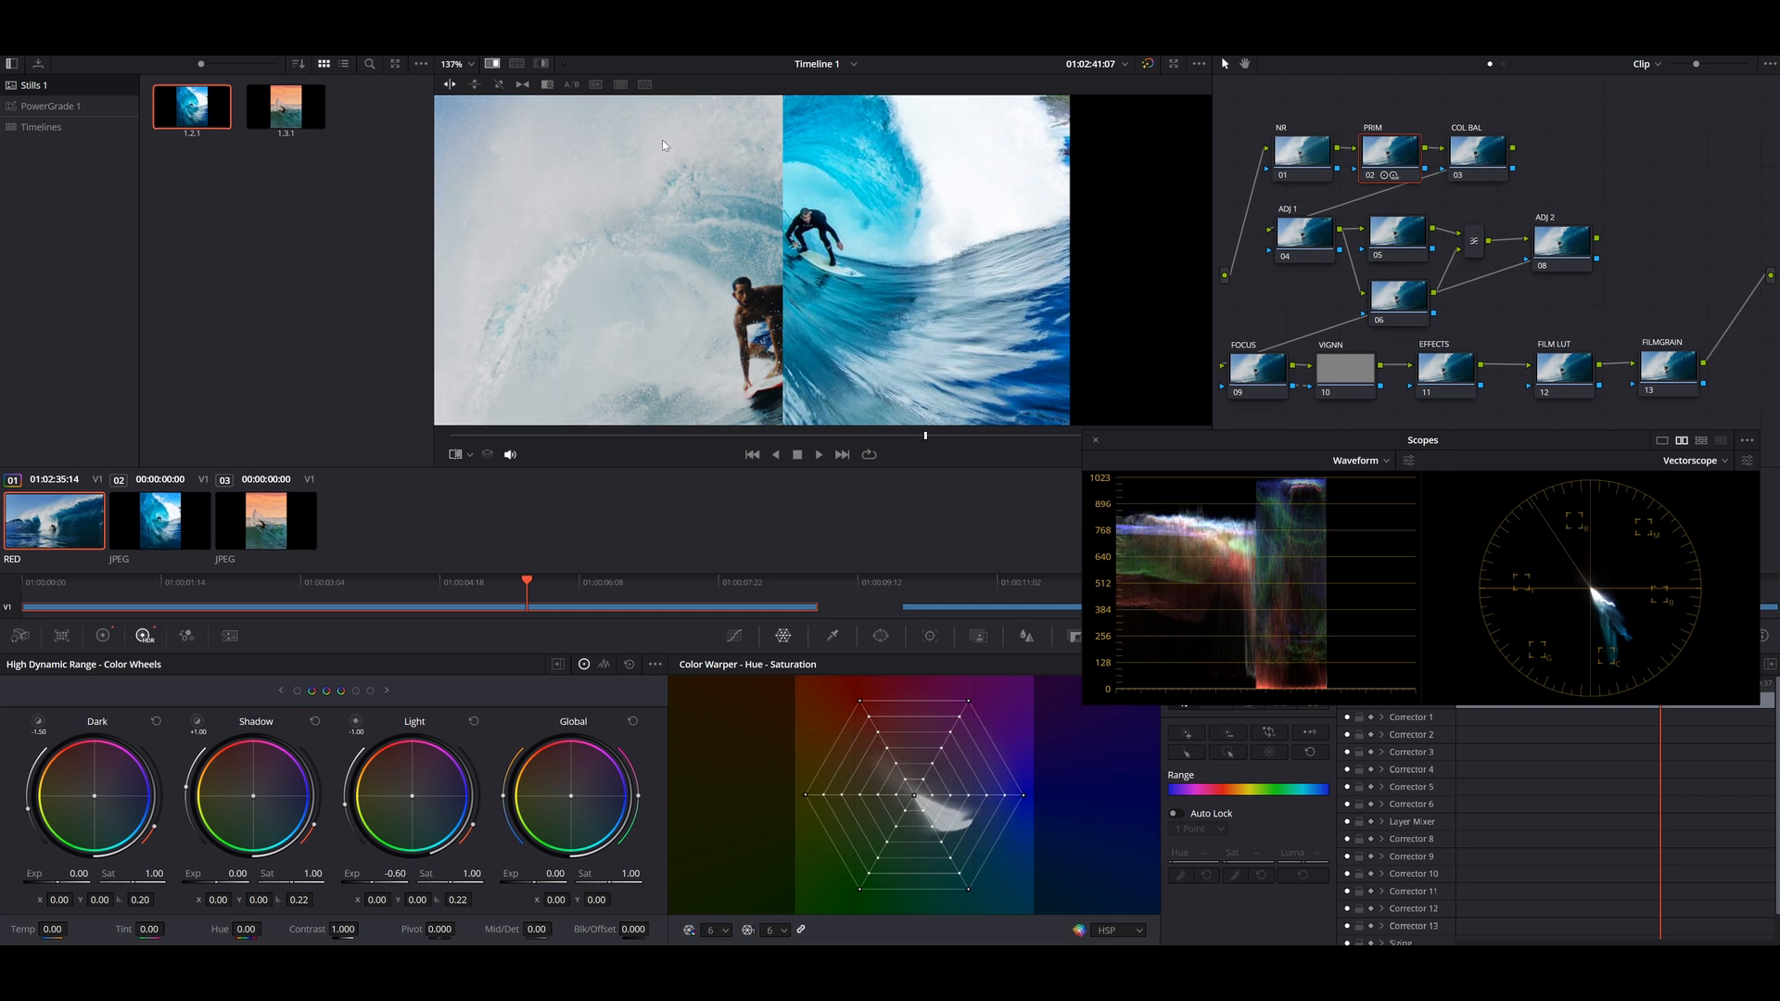
Raise the PRIM node's Gain to 1.21 and Lift to 0.02 in the primaries color wheels.
click(103, 635)
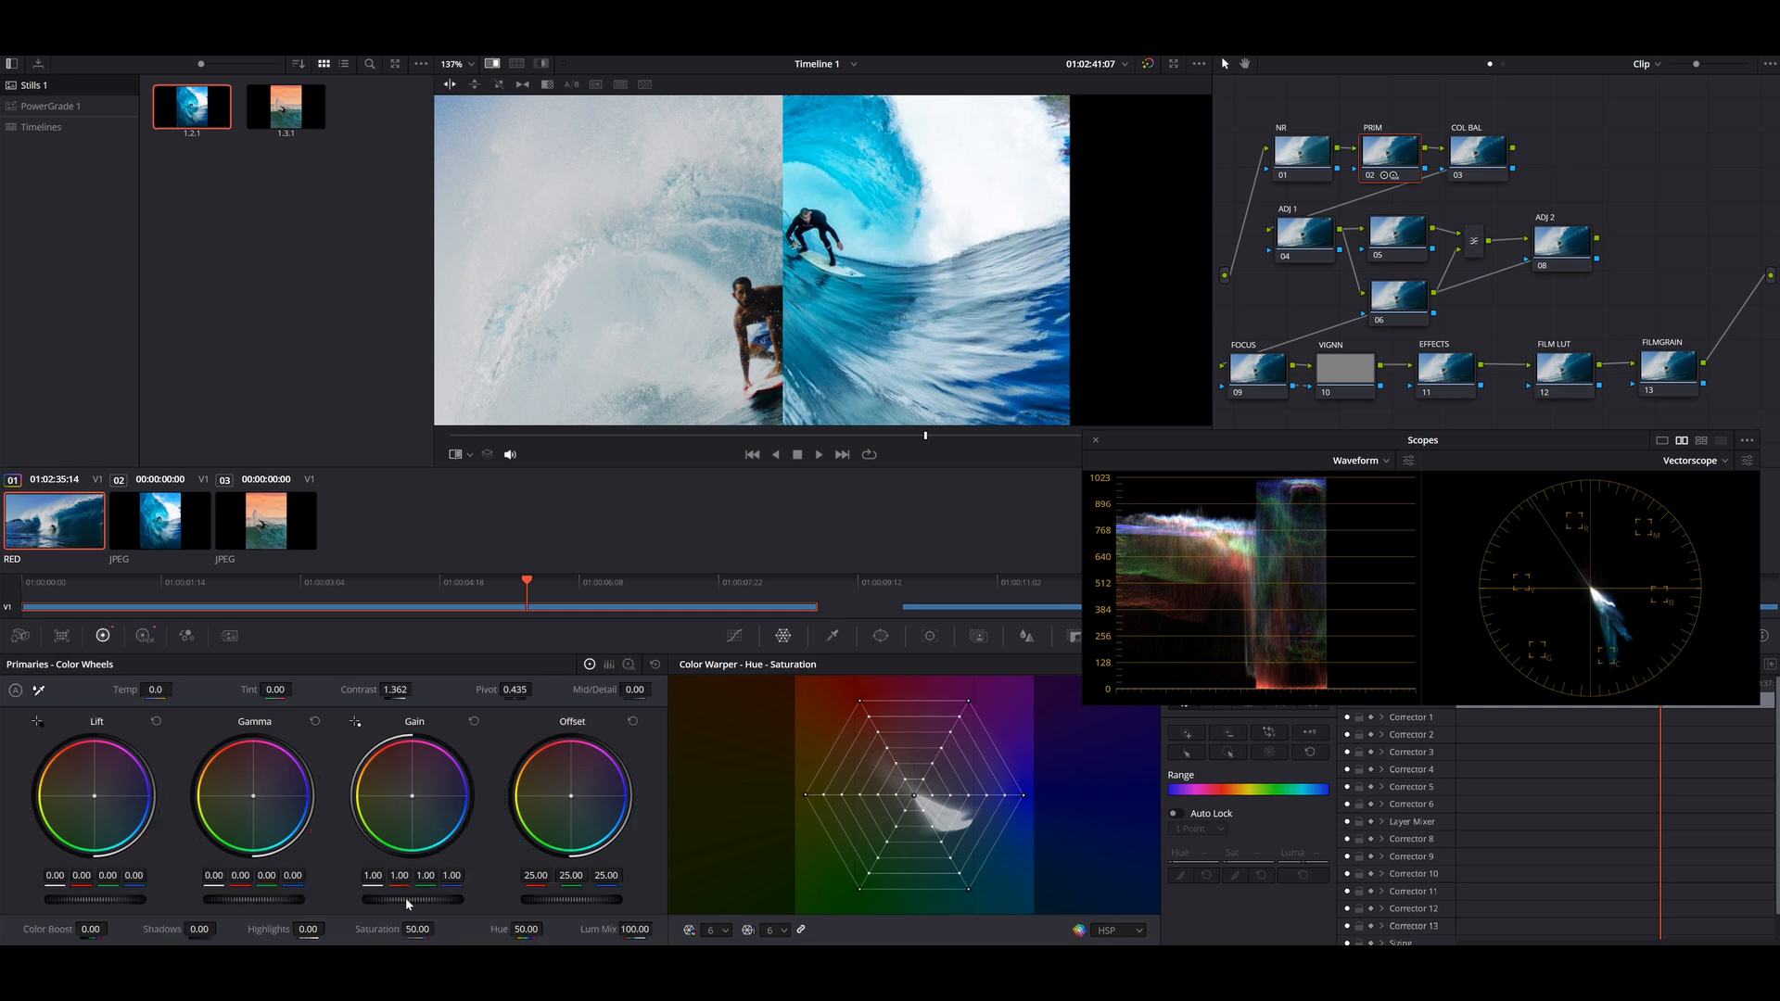
drag(408, 904, 460, 904)
mouse_move(93, 903)
mouse_down()
mouse_move(77, 903)
mouse_move(104, 904)
mouse_up()
Raise the PRIM node's HDR exposure to 0.83 in the Dark zone and 0.52 in the Shadow zone.
scroll(688, 349, up, 5)
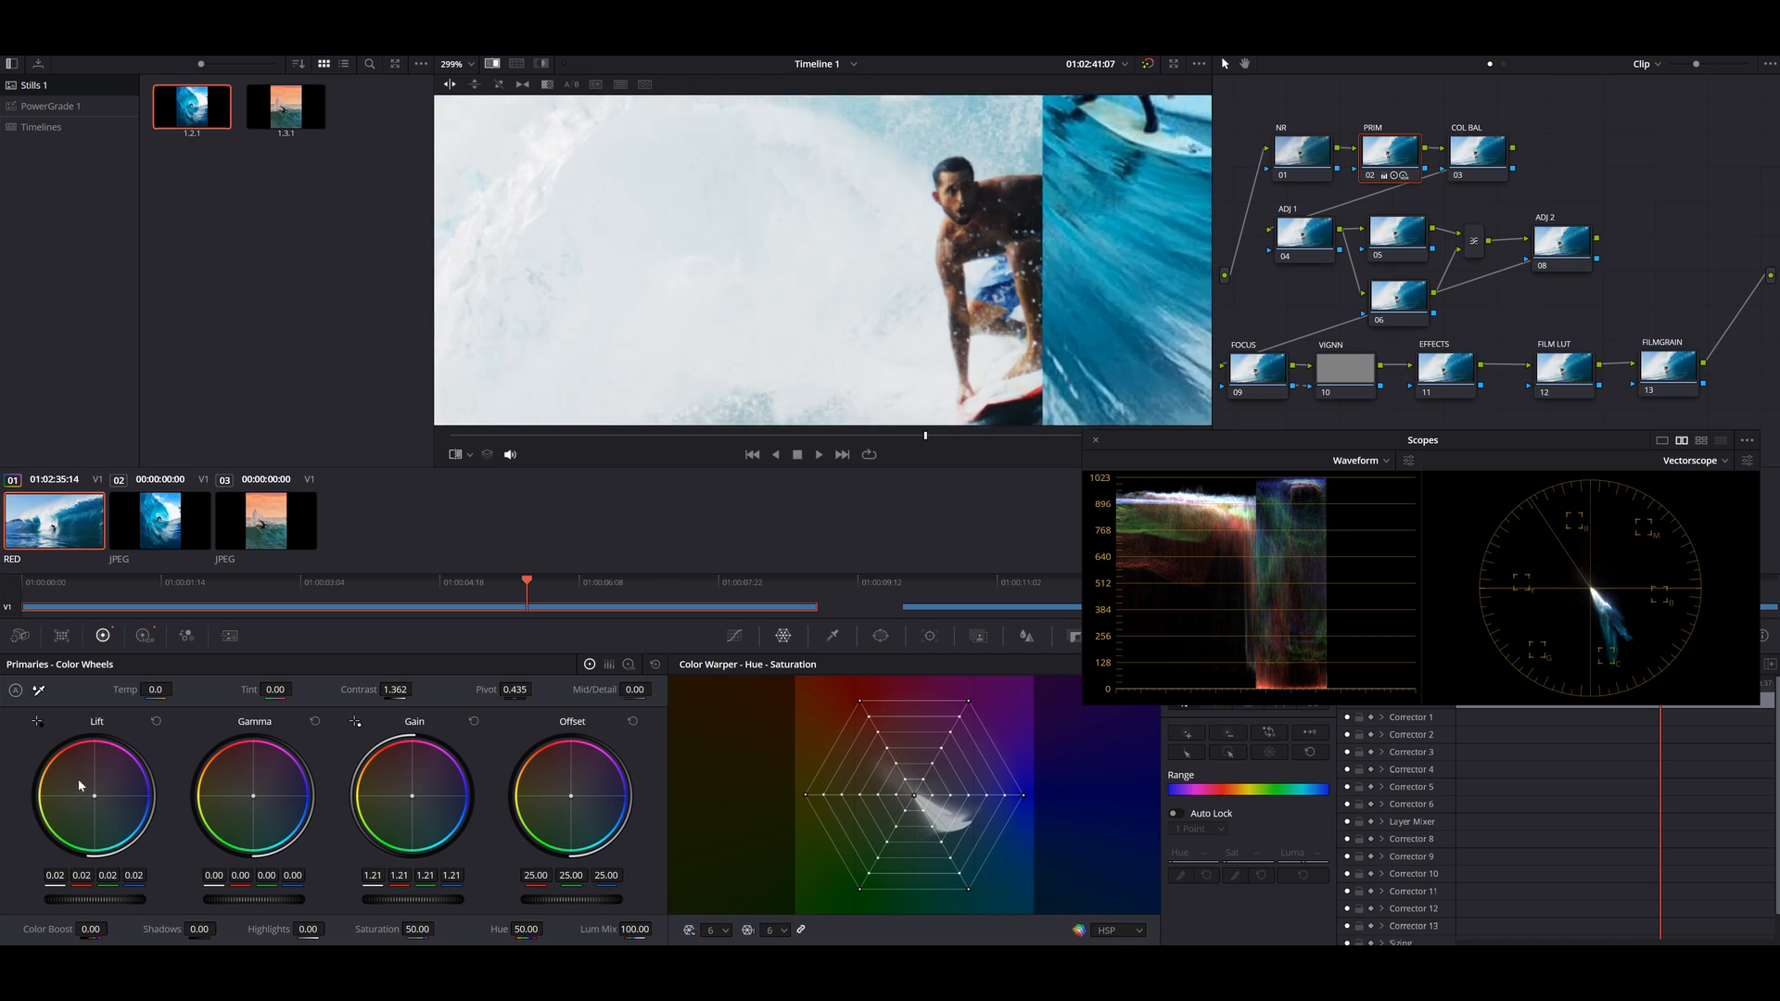
click(145, 636)
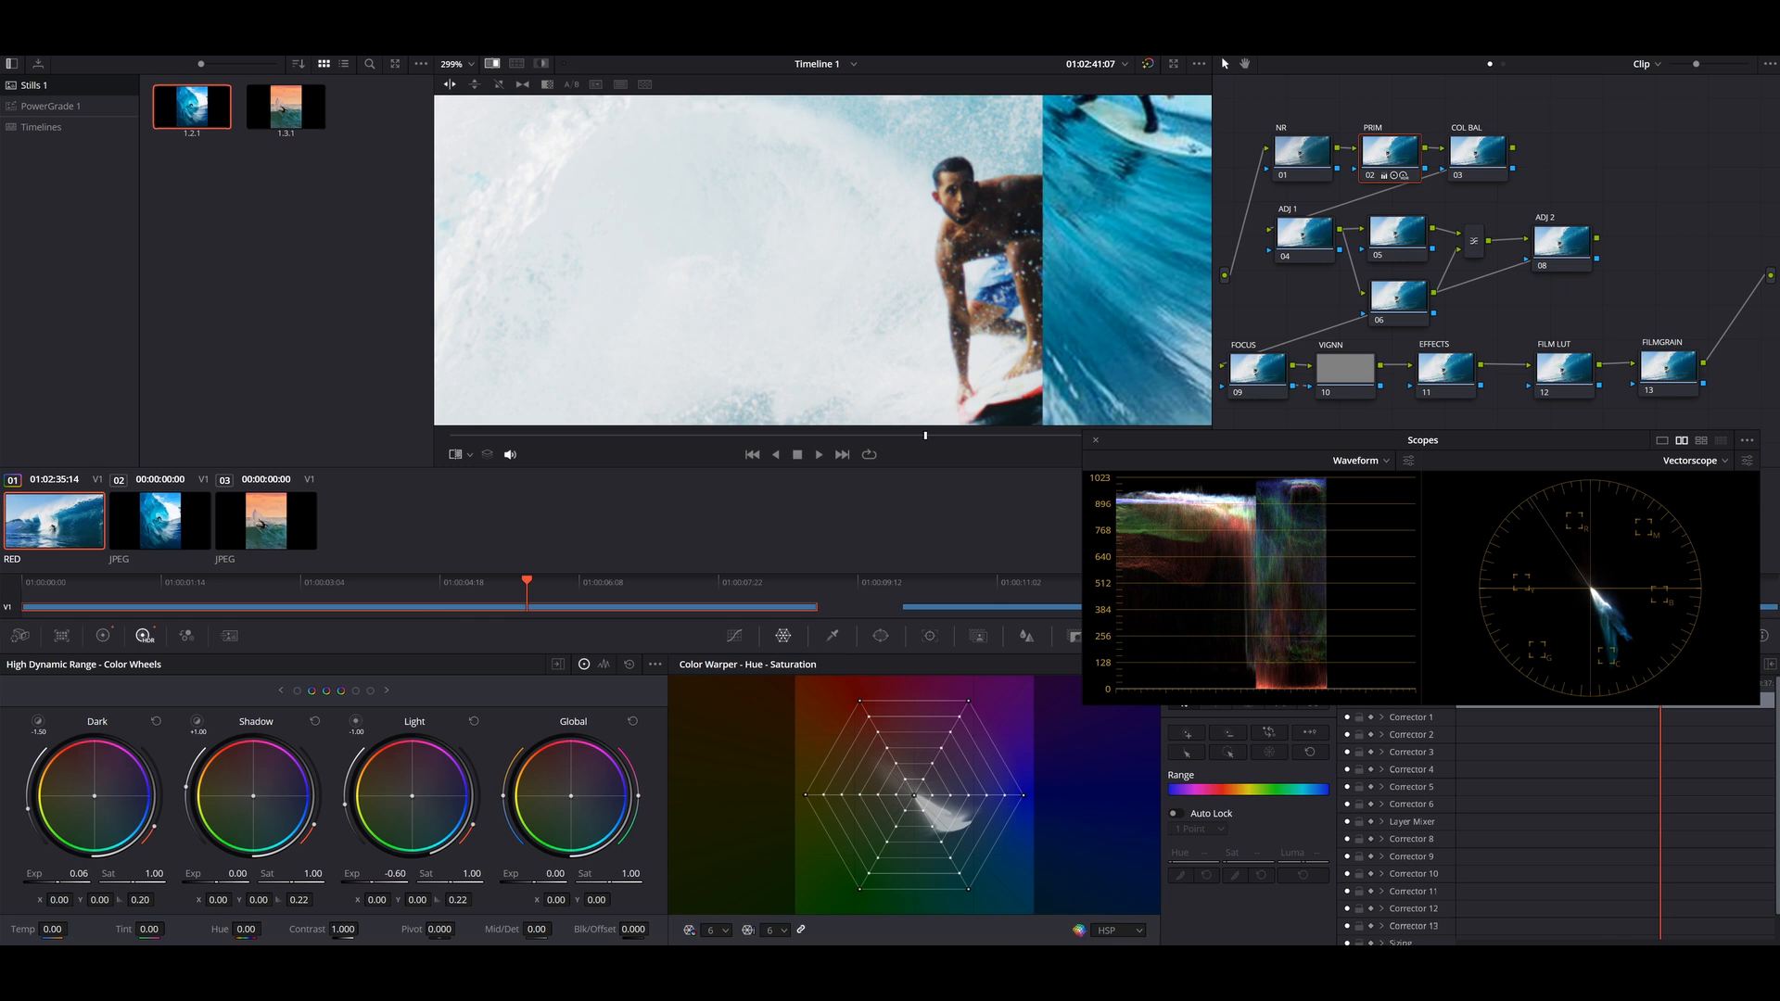
drag(35, 874, 79, 873)
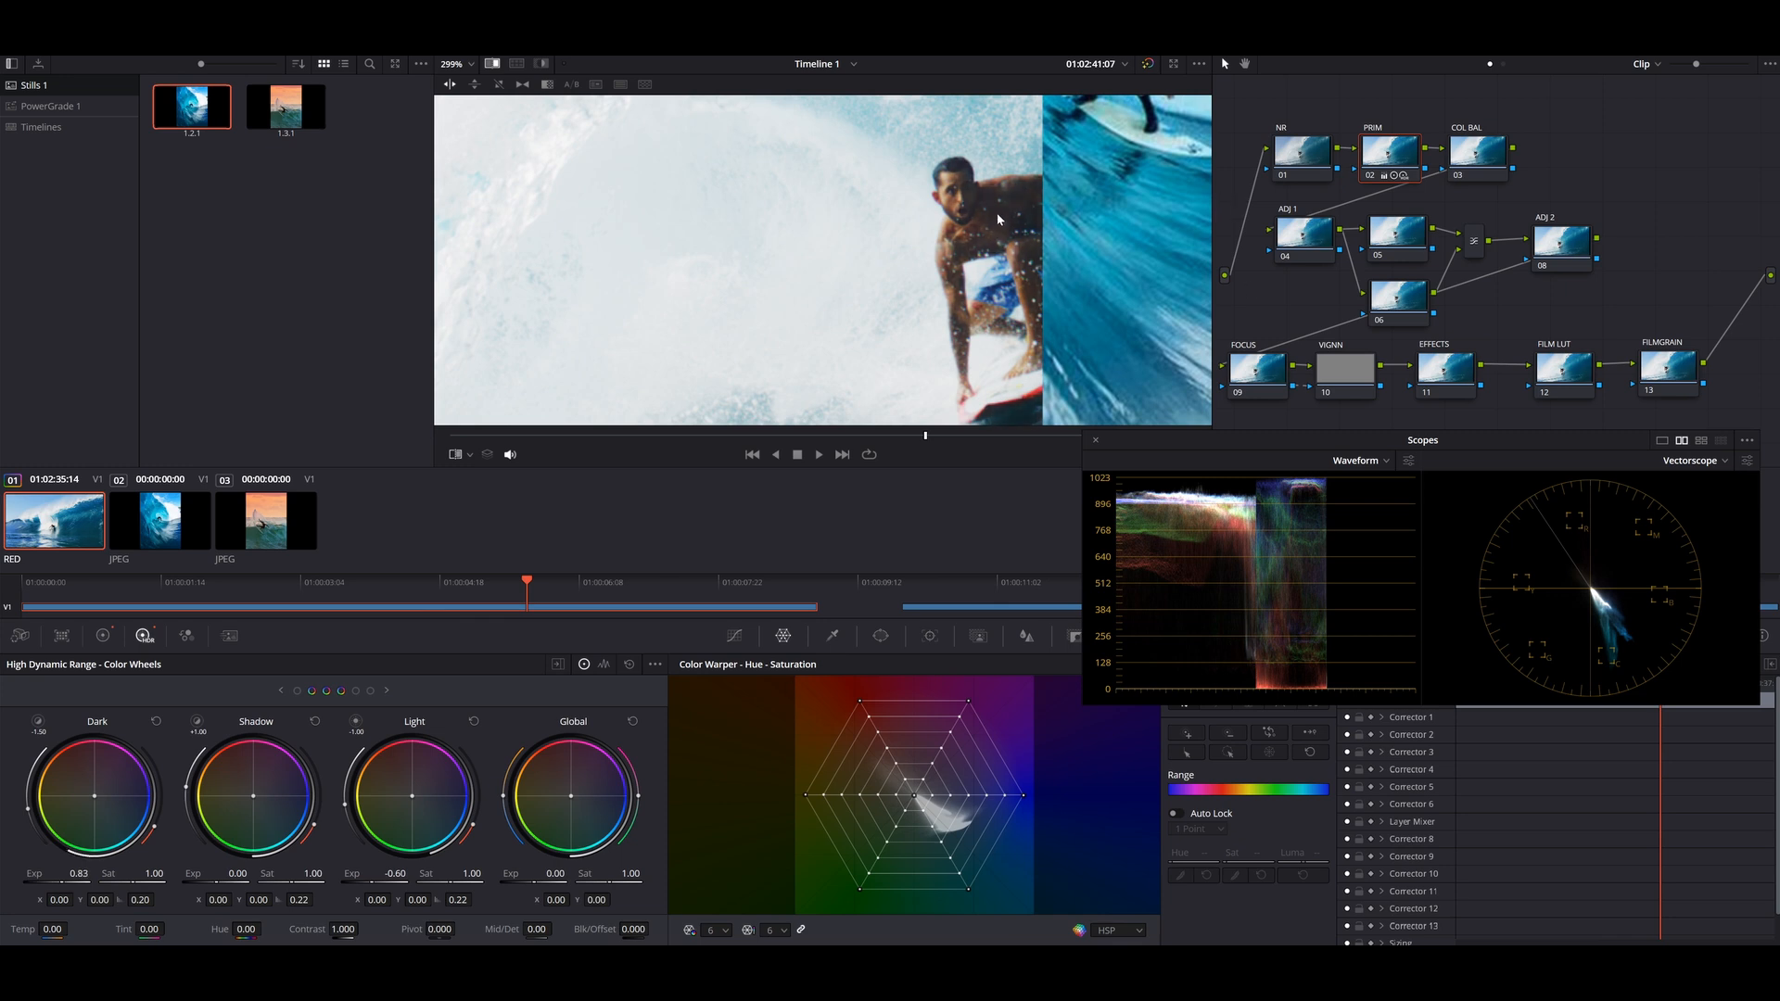
drag(194, 873, 219, 873)
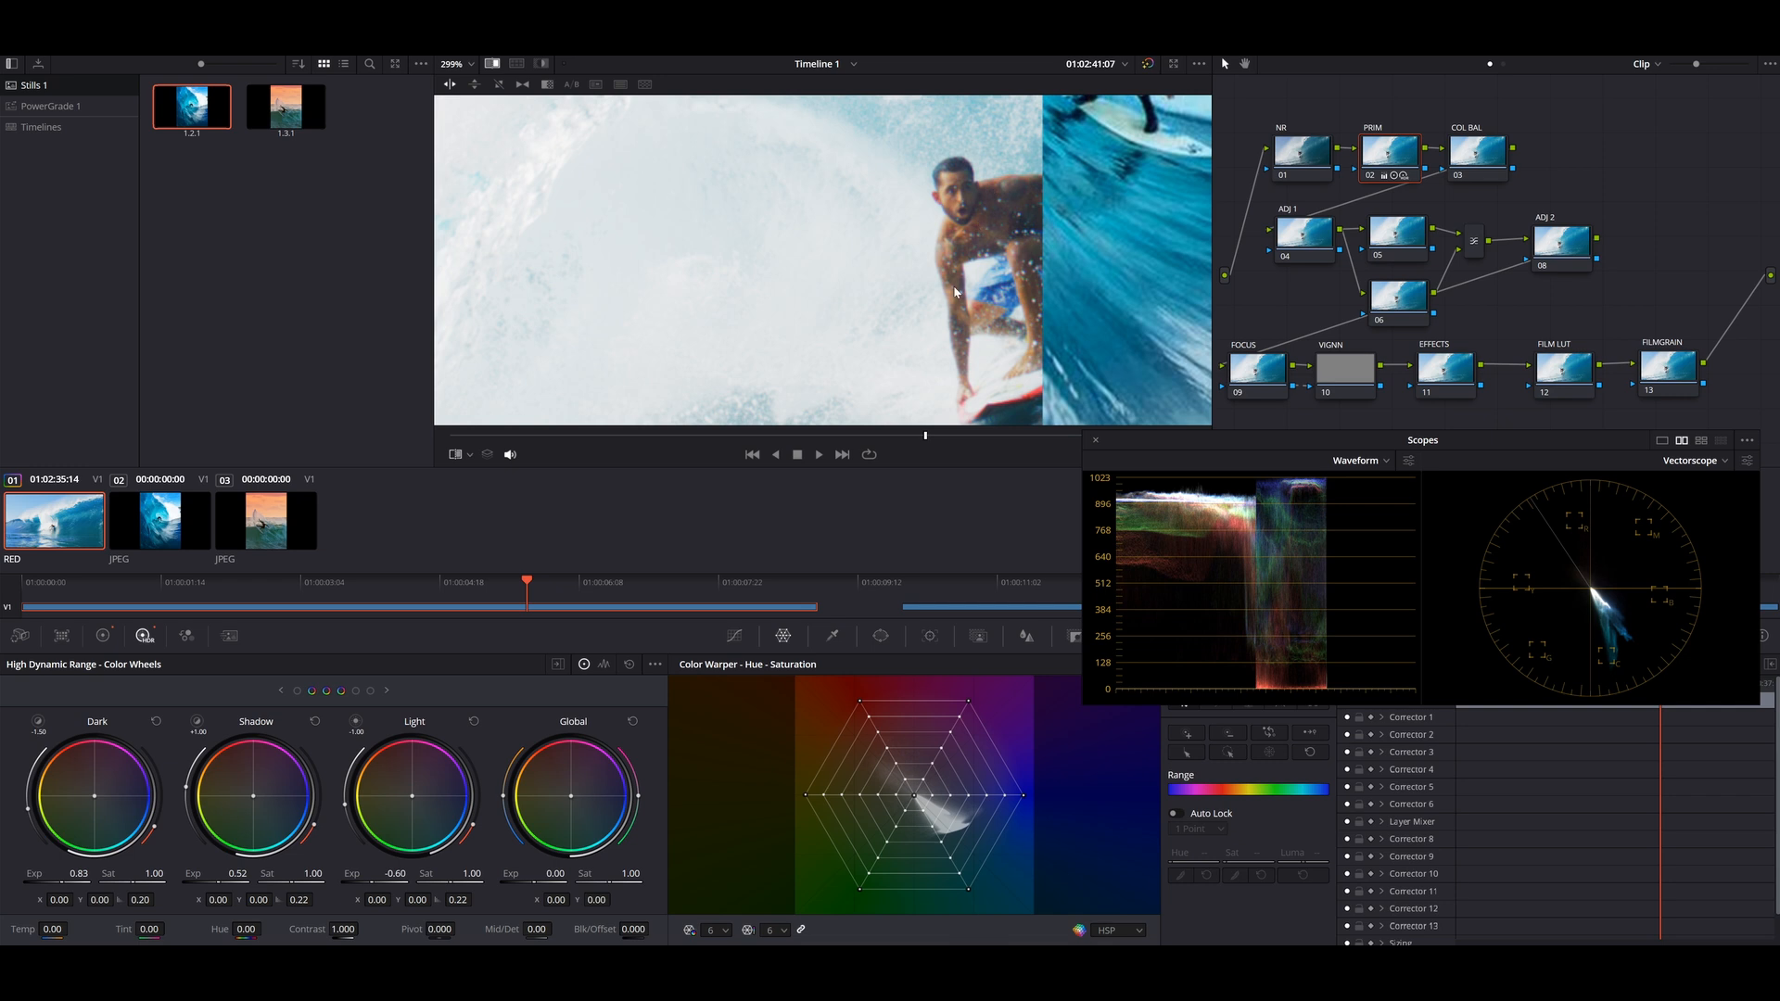
Lower the PRIM node's contrast pivot to 0.273, checking the surfer and the wave against the reference still.
scroll(982, 295, down, 8)
click(103, 635)
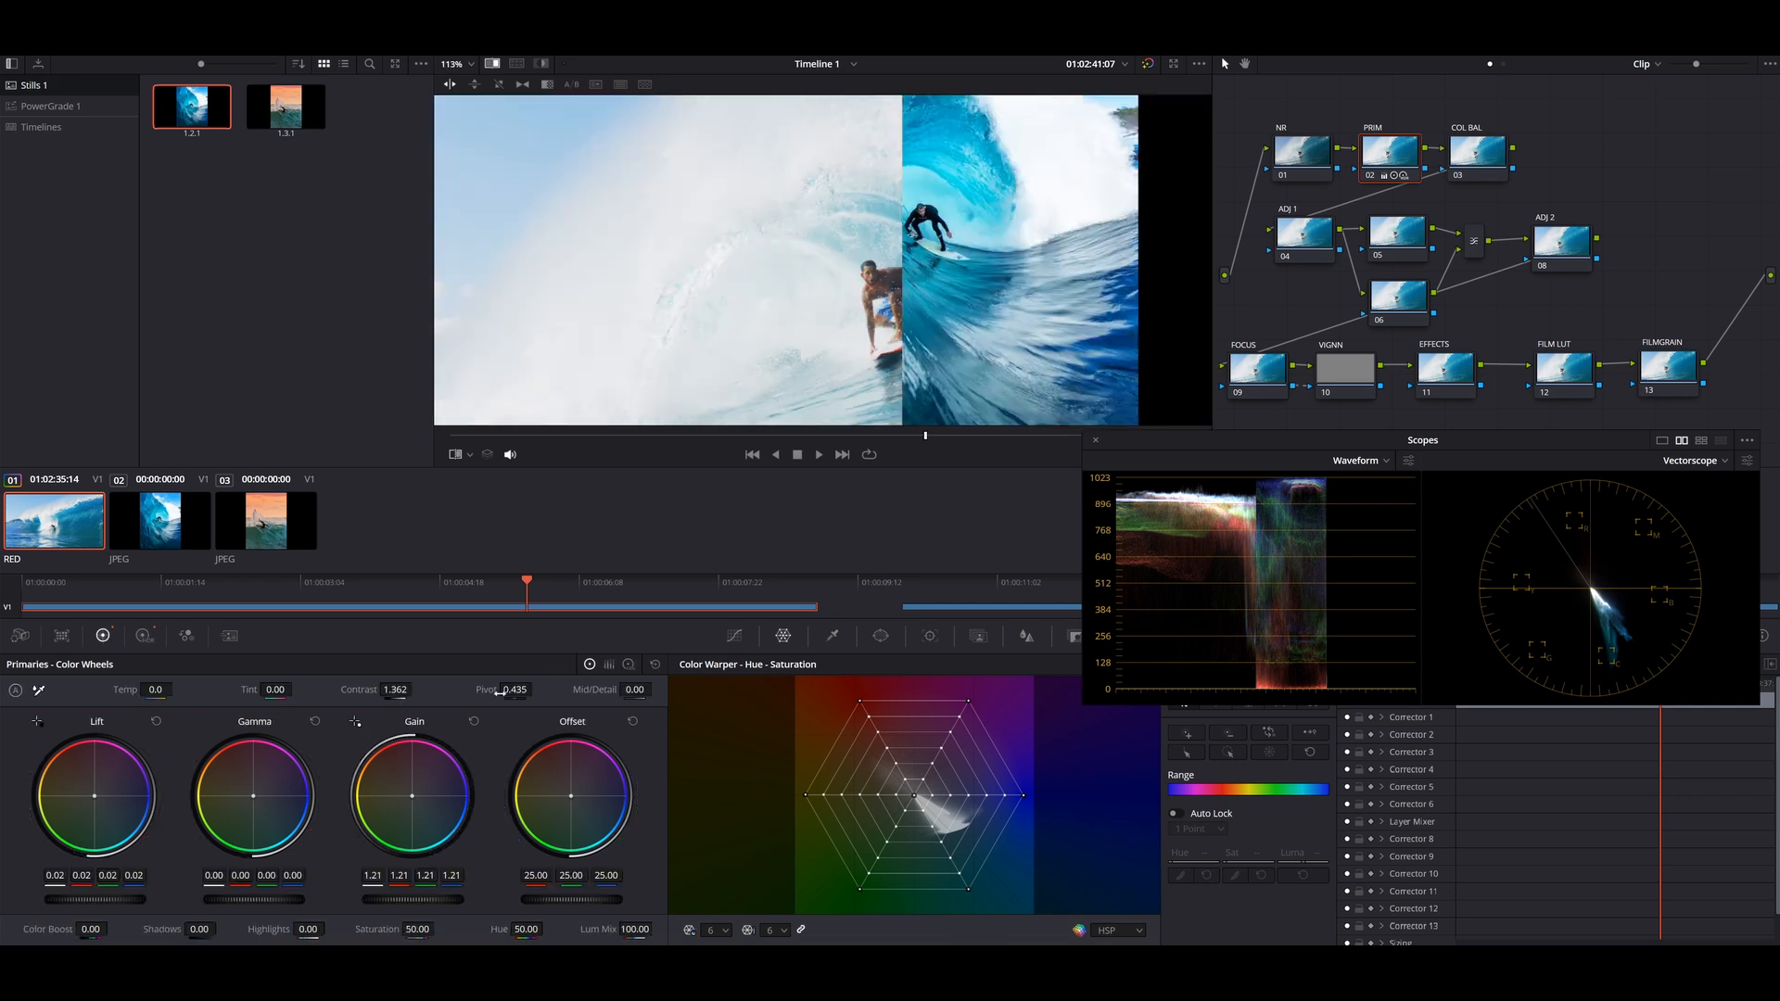
drag(514, 691, 416, 691)
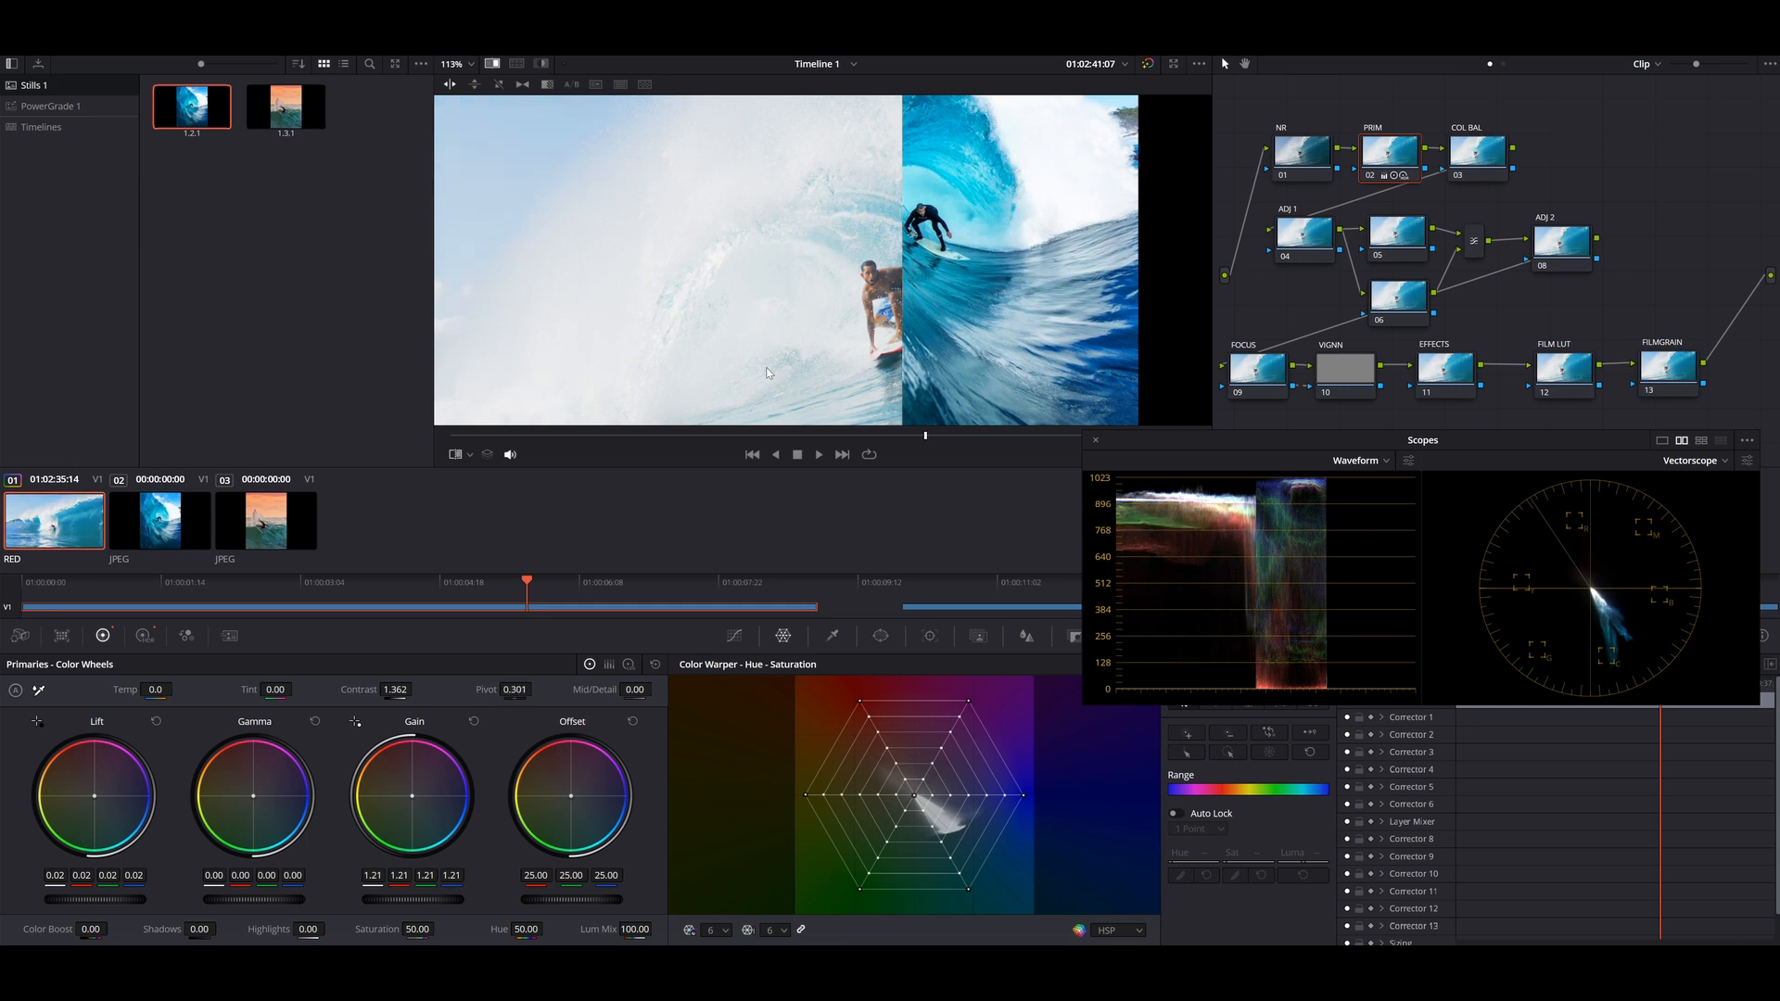
scroll(766, 373, up, 8)
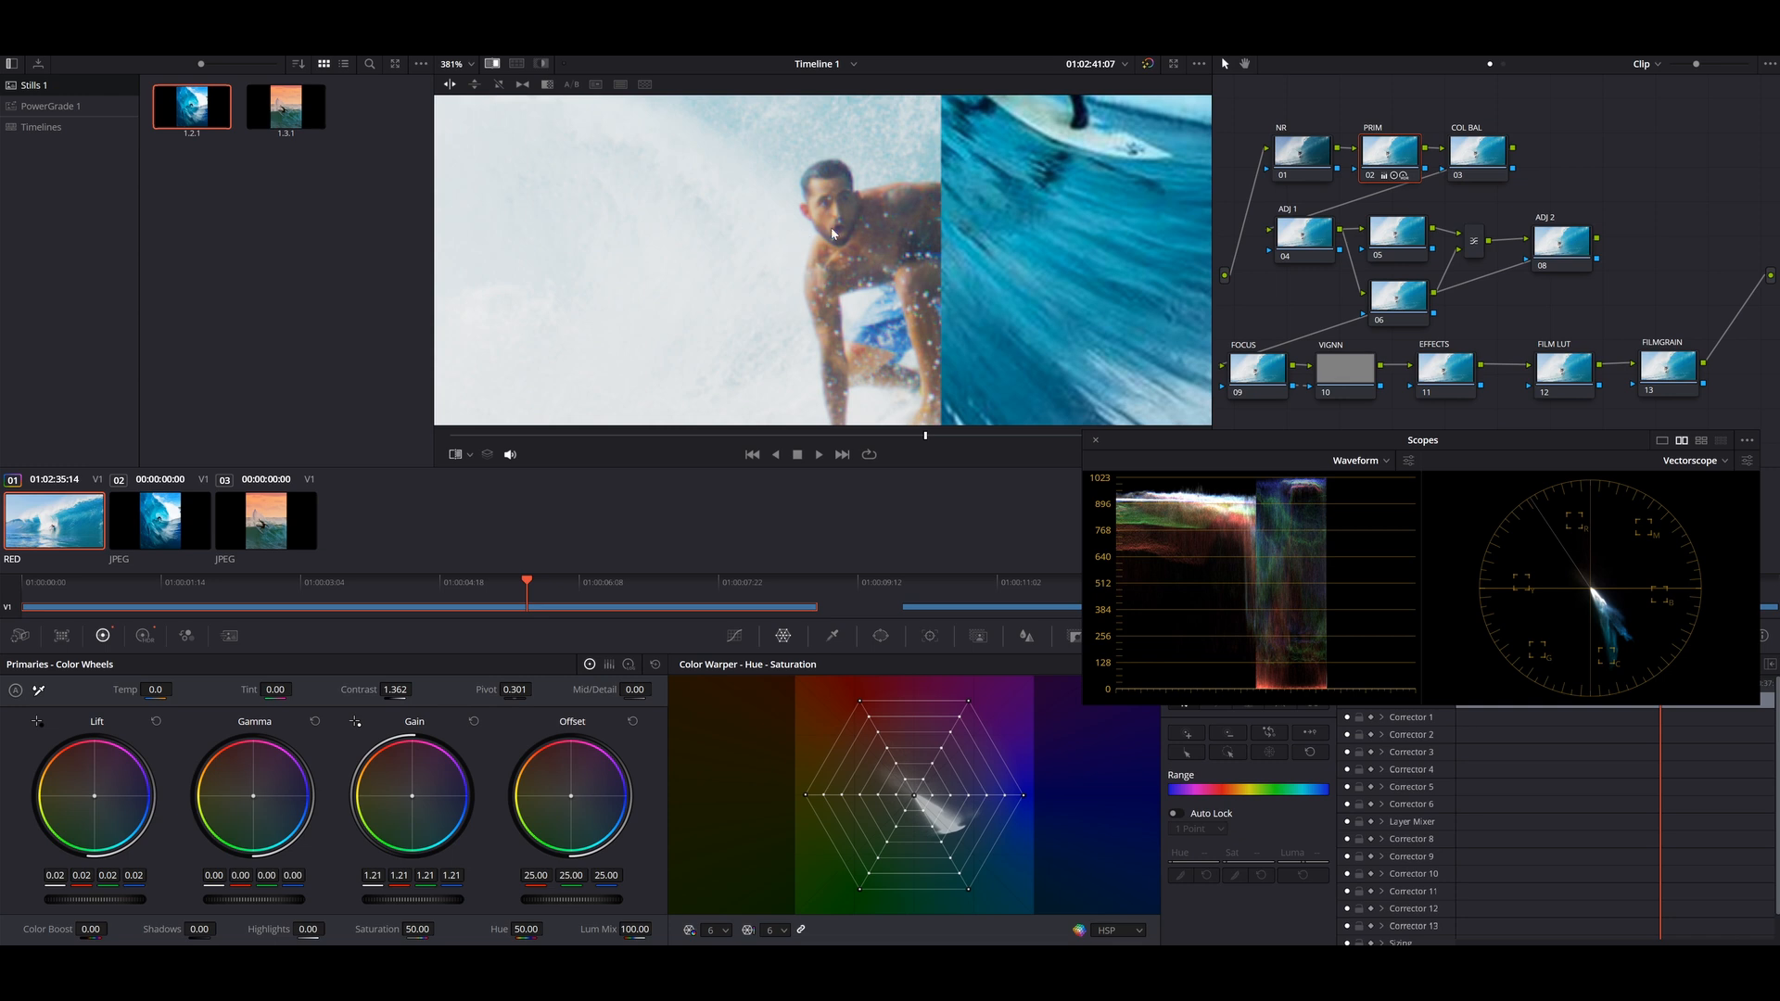
mouse_move(516, 693)
mouse_down()
mouse_move(491, 693)
mouse_move(536, 689)
mouse_up()
scroll(777, 296, down, 8)
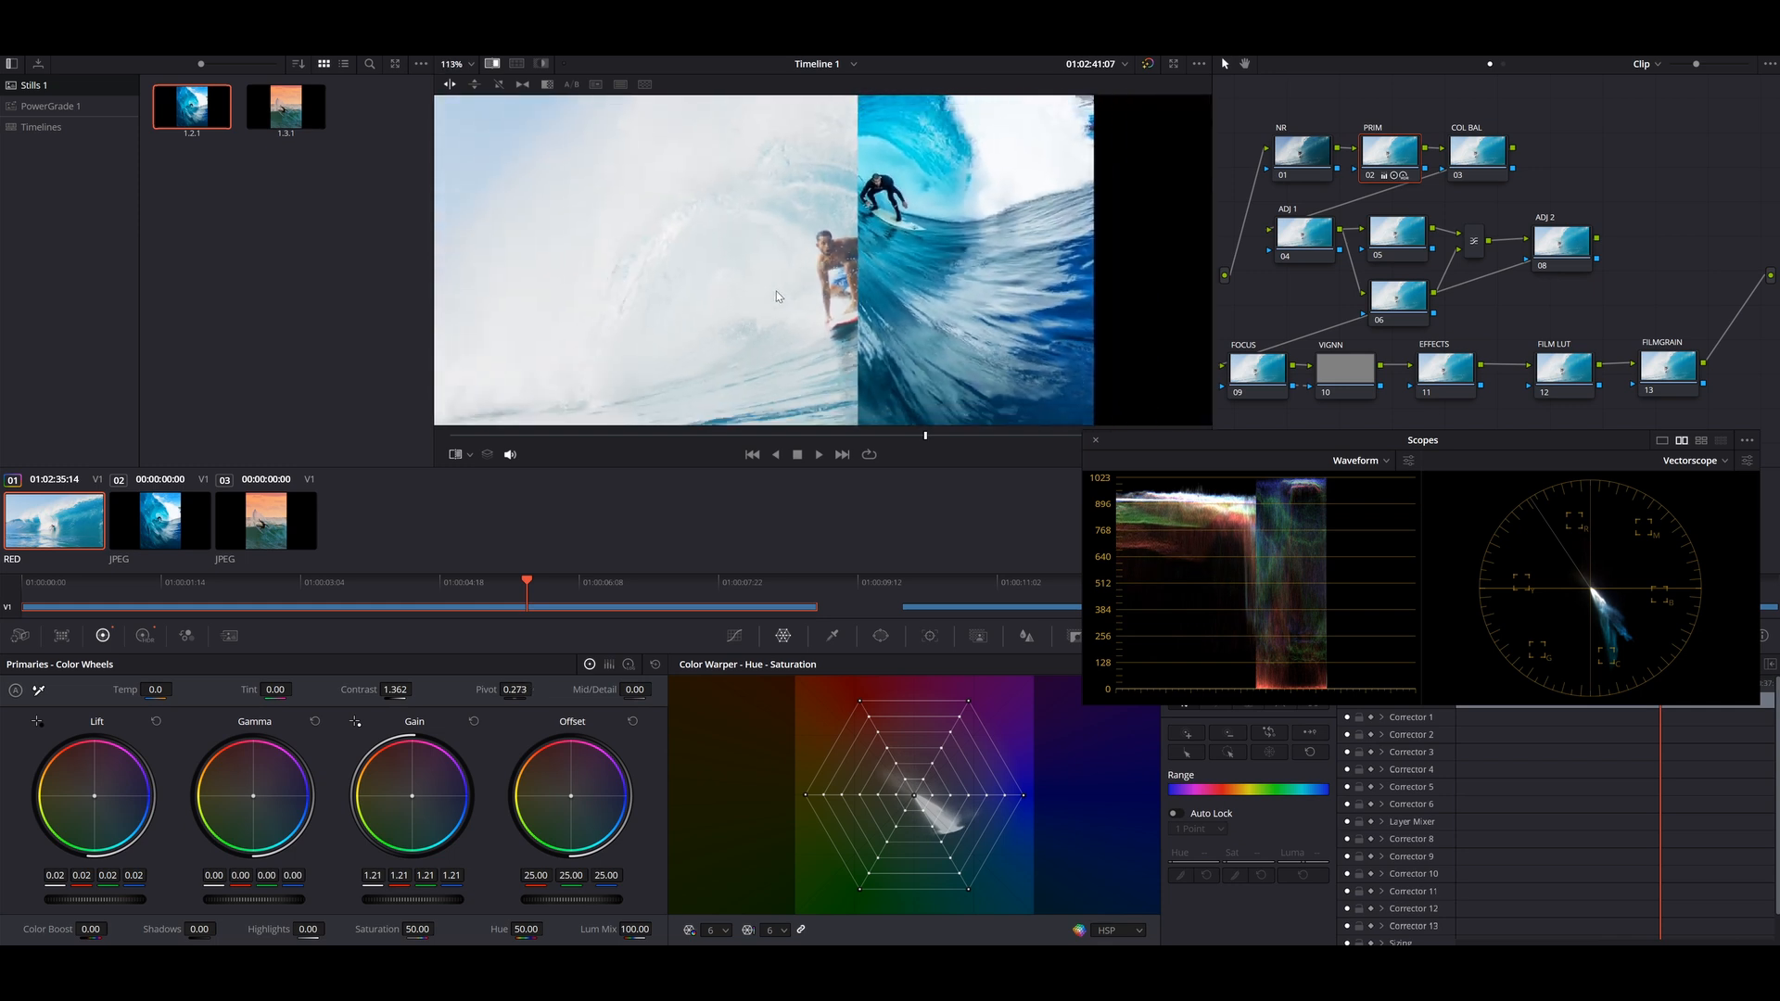
Set the PRIM node's HDR exposure to 0.78 in the Highlight zone and -0.75 in the Light zone.
scroll(776, 293, down, 3)
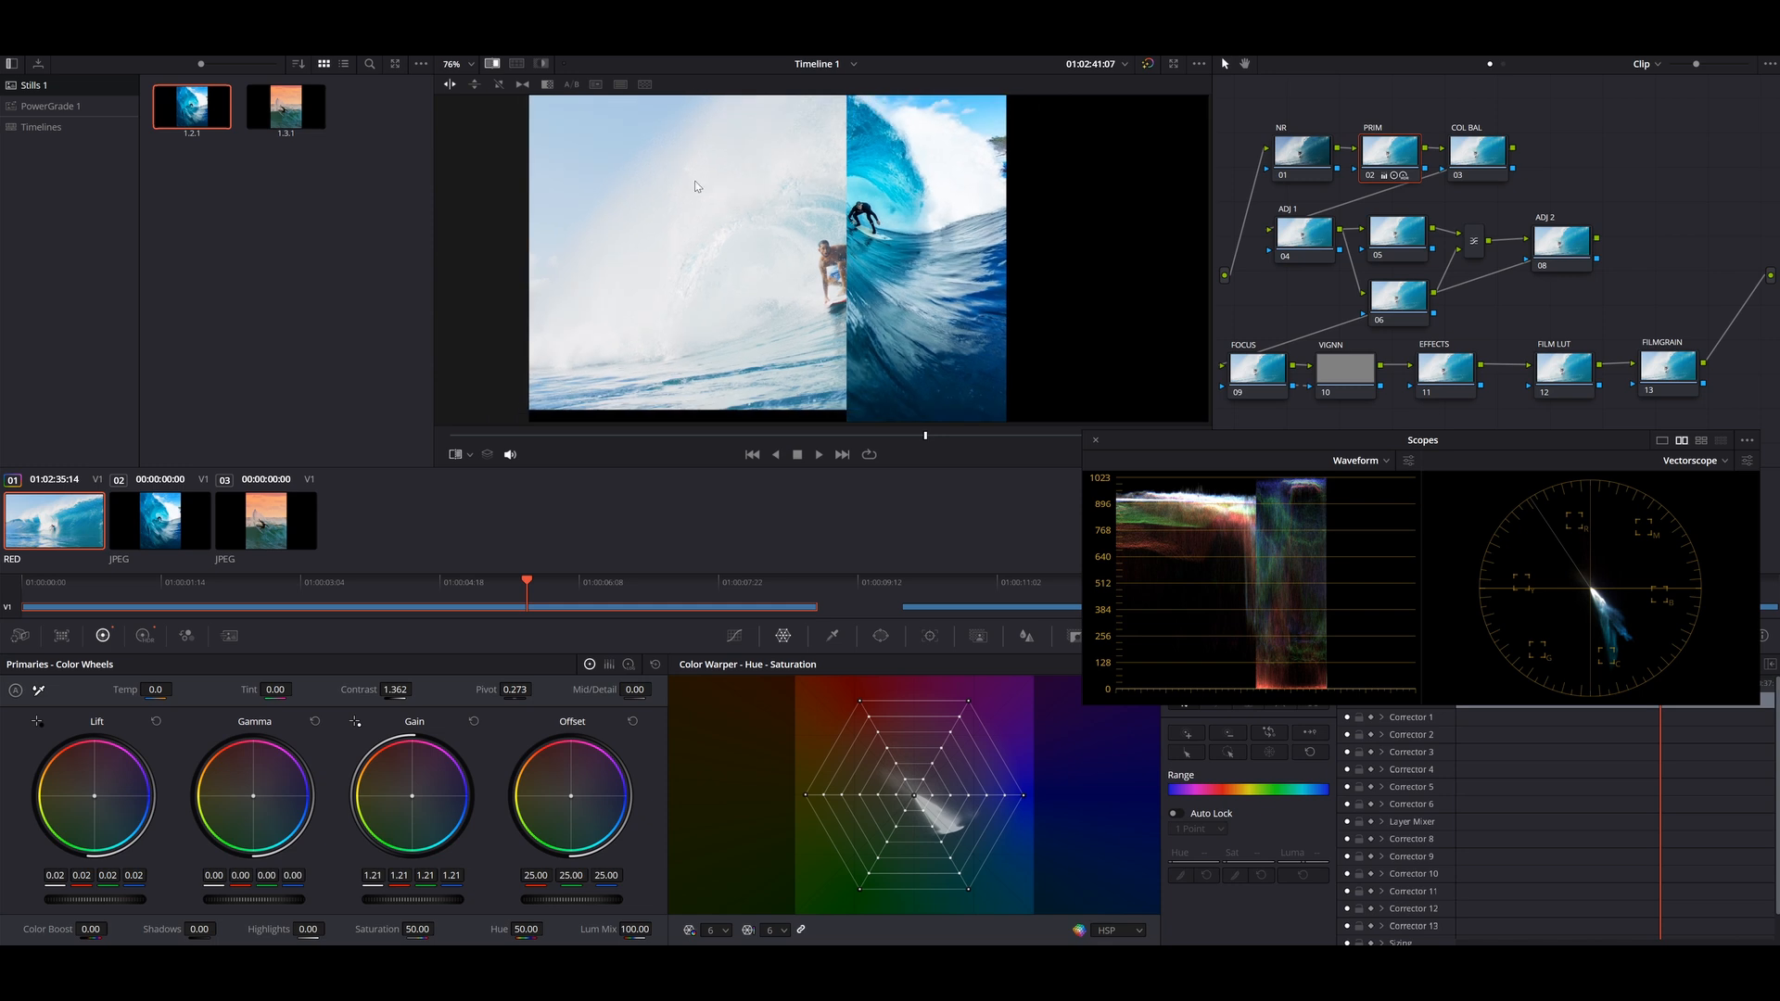
click(143, 635)
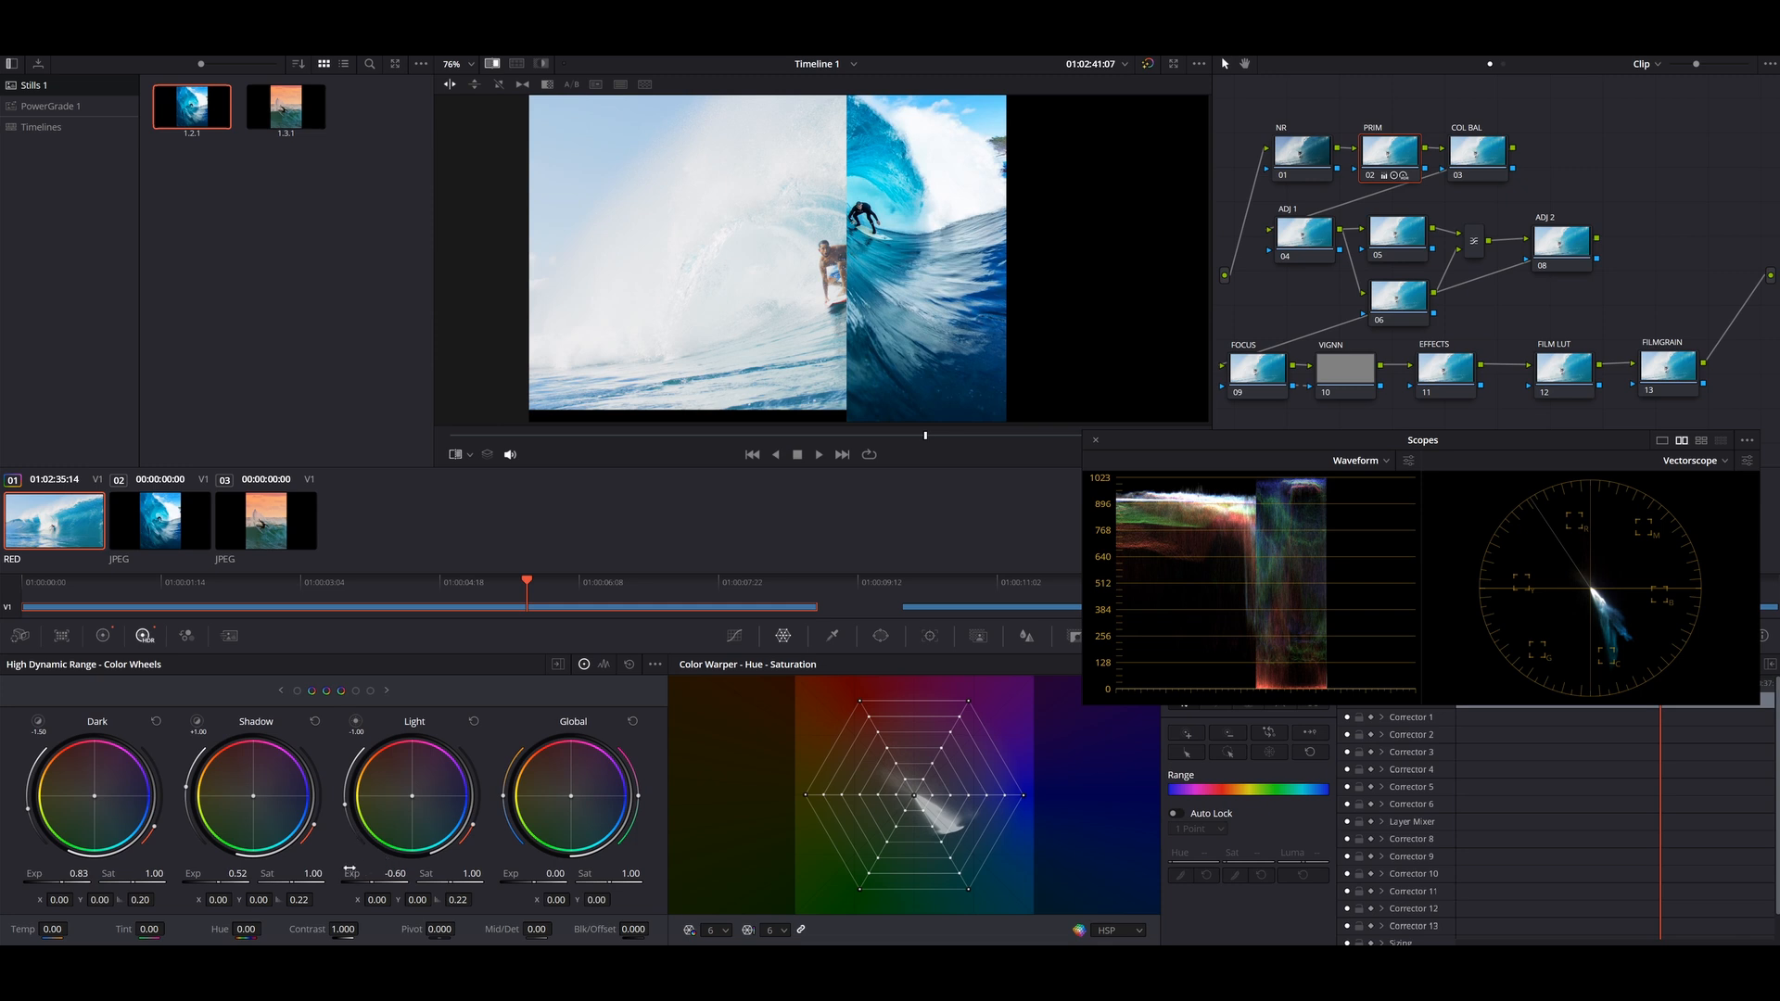
drag(371, 874, 338, 873)
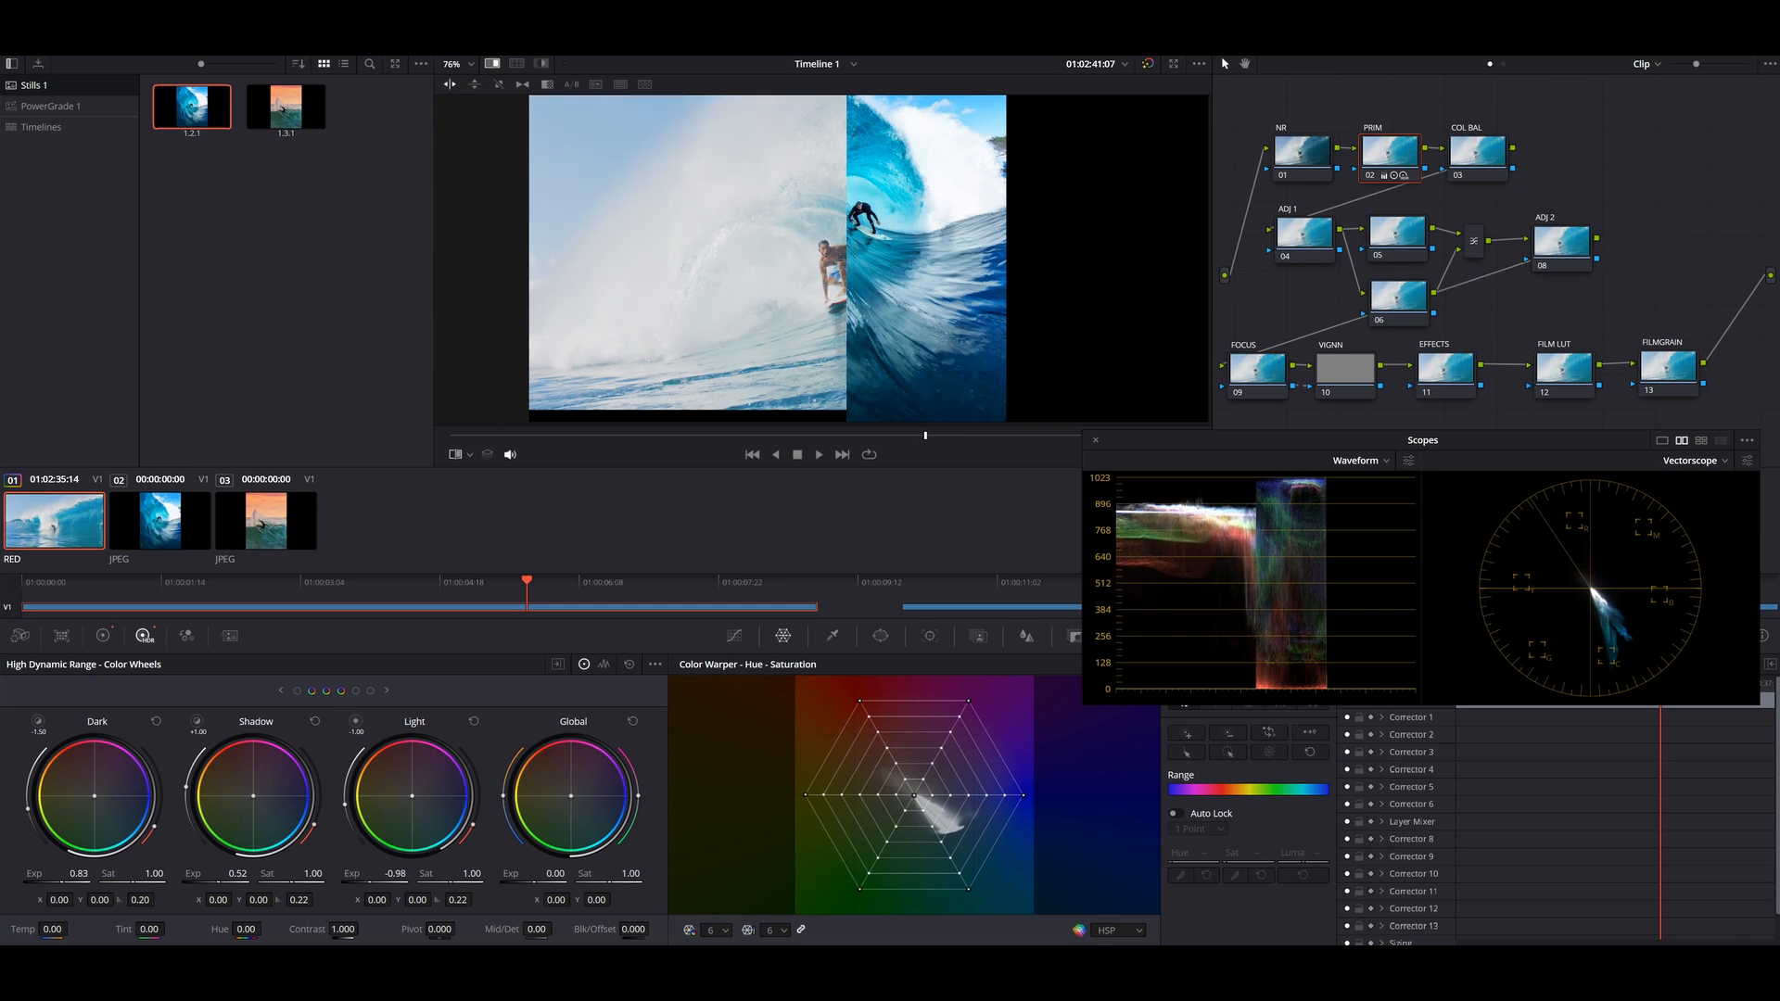
click(356, 691)
drag(356, 874, 435, 878)
scroll(818, 151, up, 3)
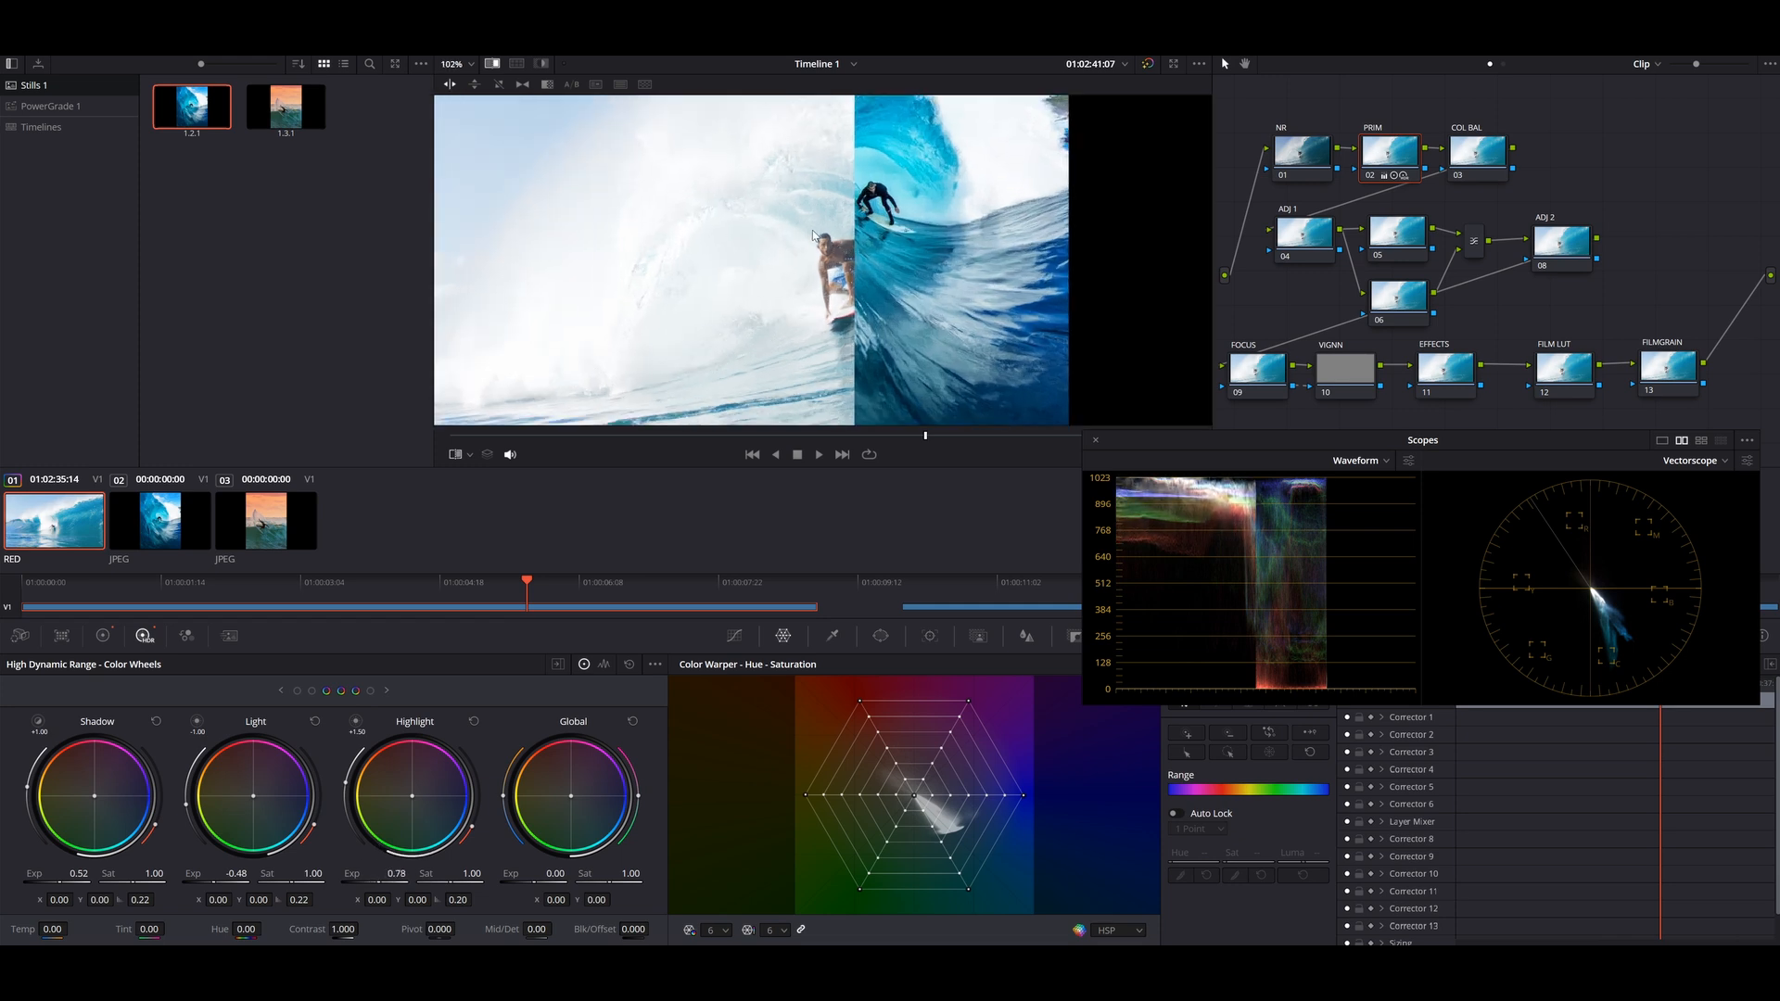
scroll(818, 151, up, 1)
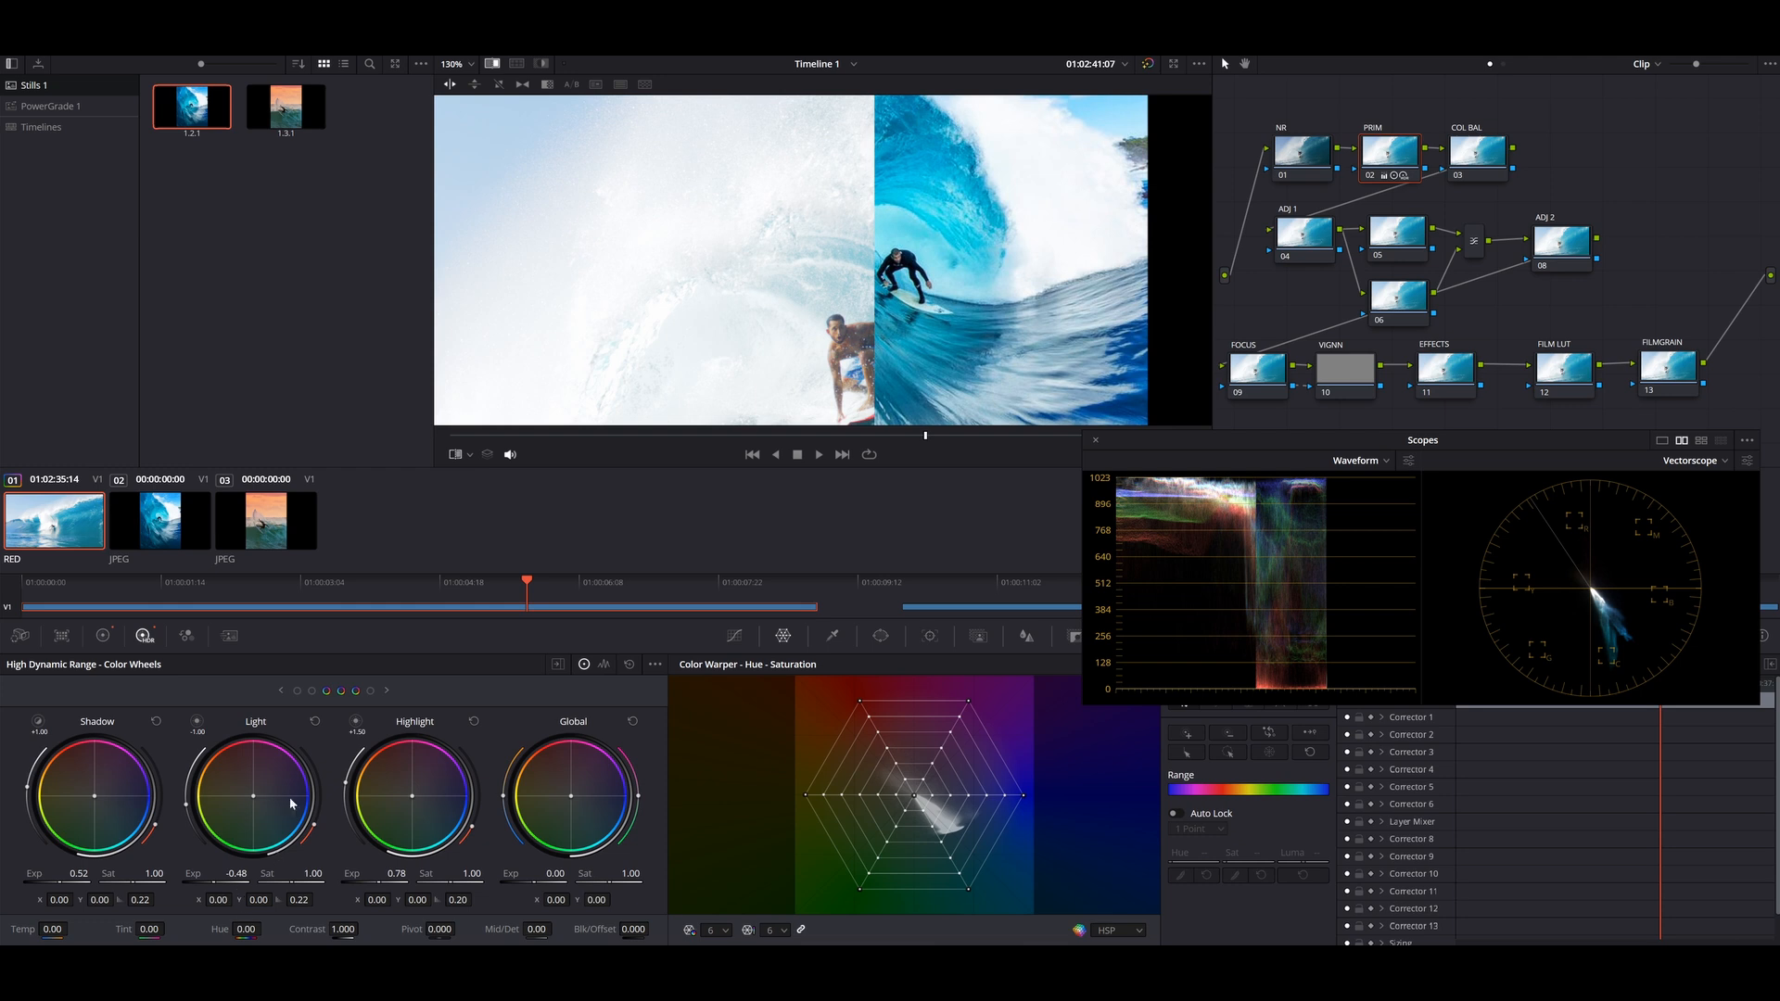
drag(236, 874, 220, 873)
Compare the clip with the PRIM node disabled and enabled, viewing the full frame without Image Wipe.
key(ctrl+d)
key(ctrl+d)
key(ctrl+d)
key(ctrl+d)
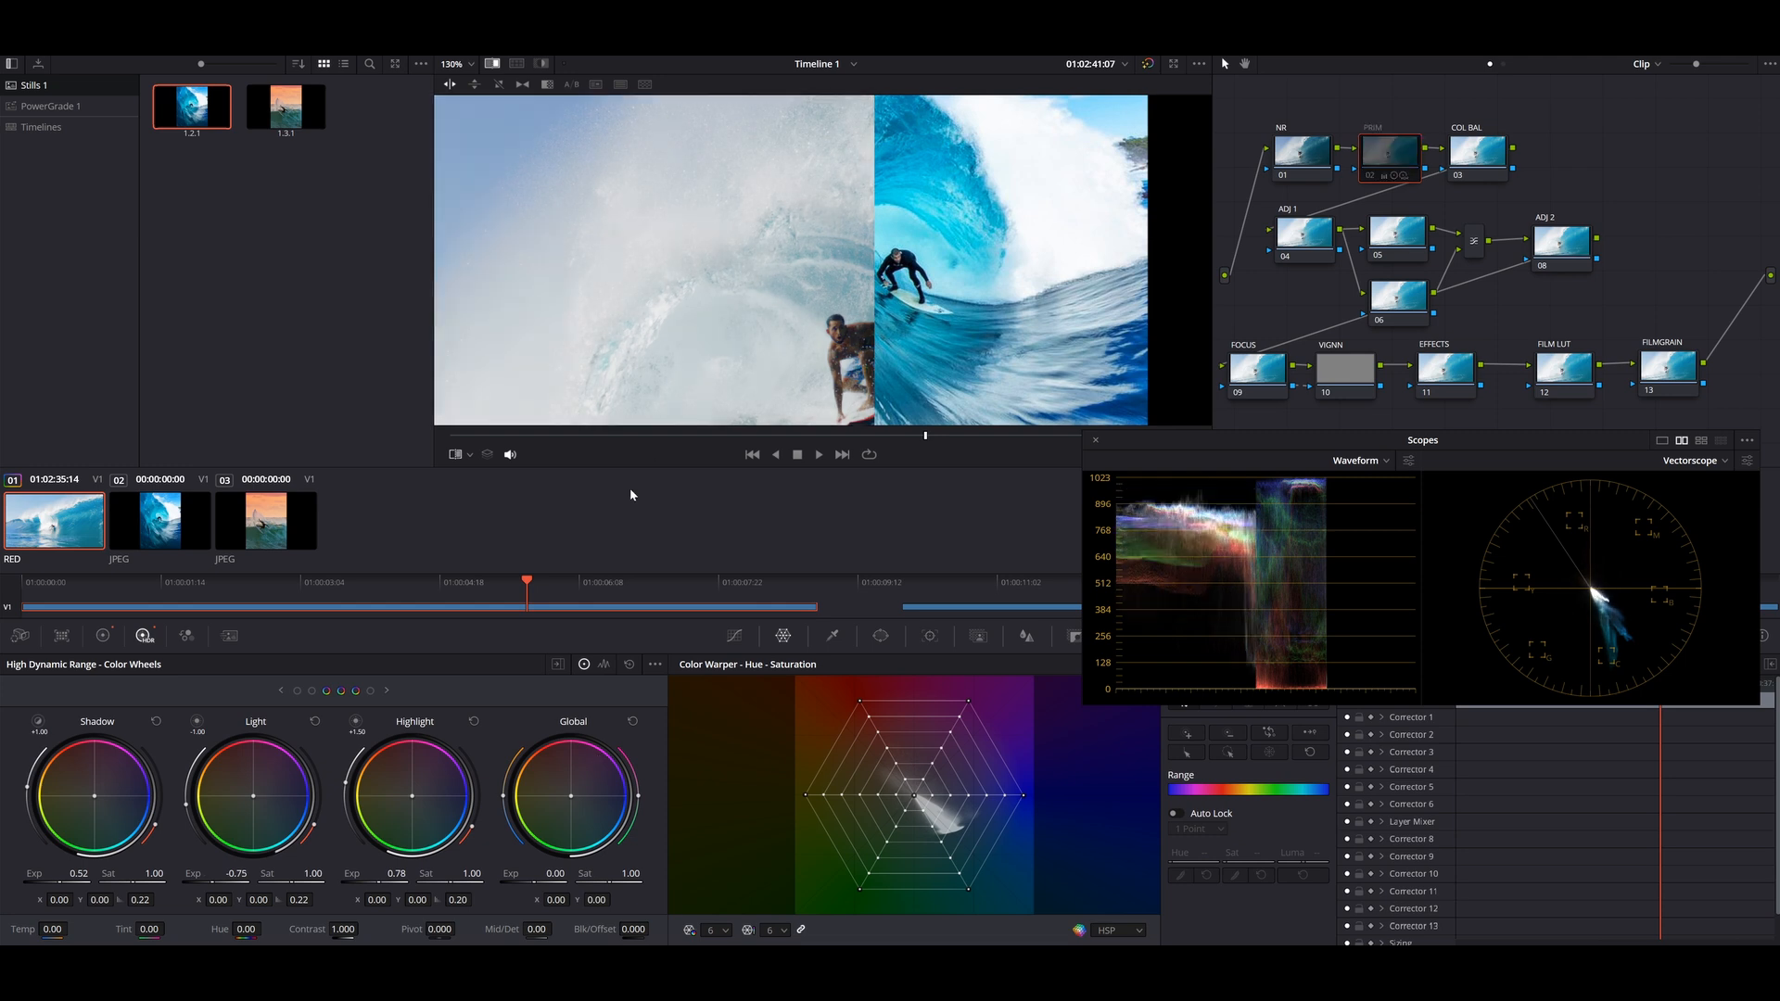
click(492, 64)
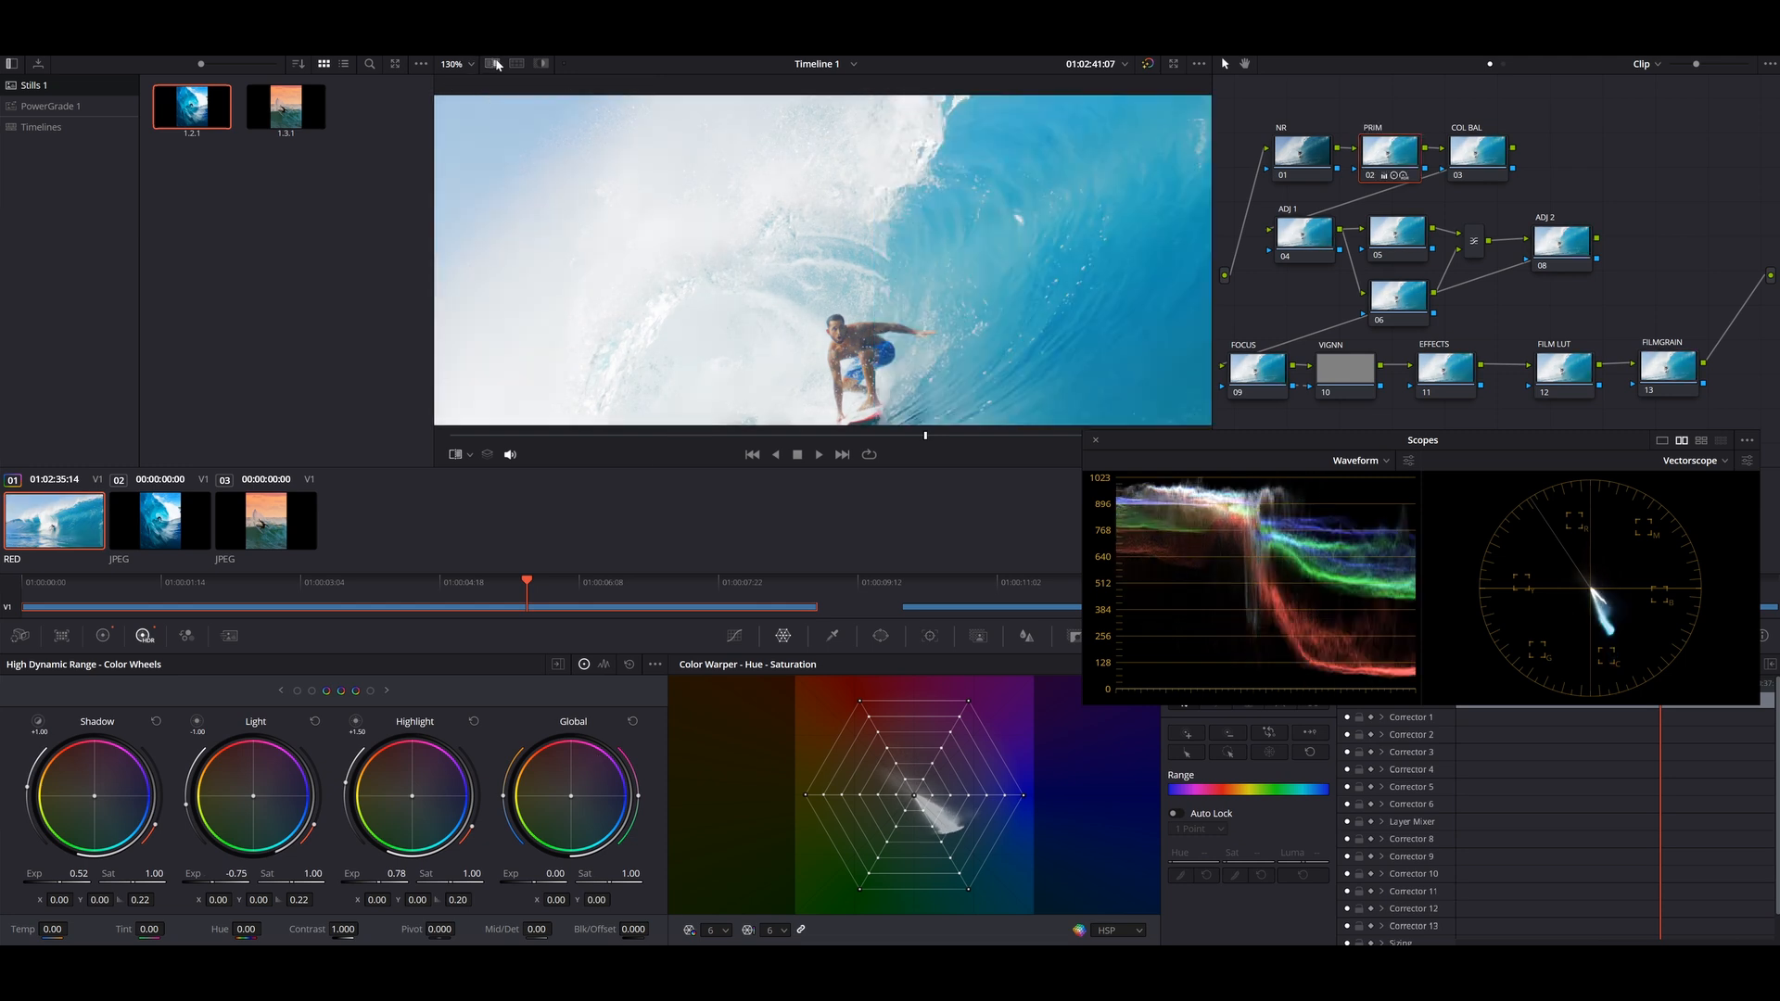
scroll(889, 338, down, 4)
scroll(889, 332, down, 4)
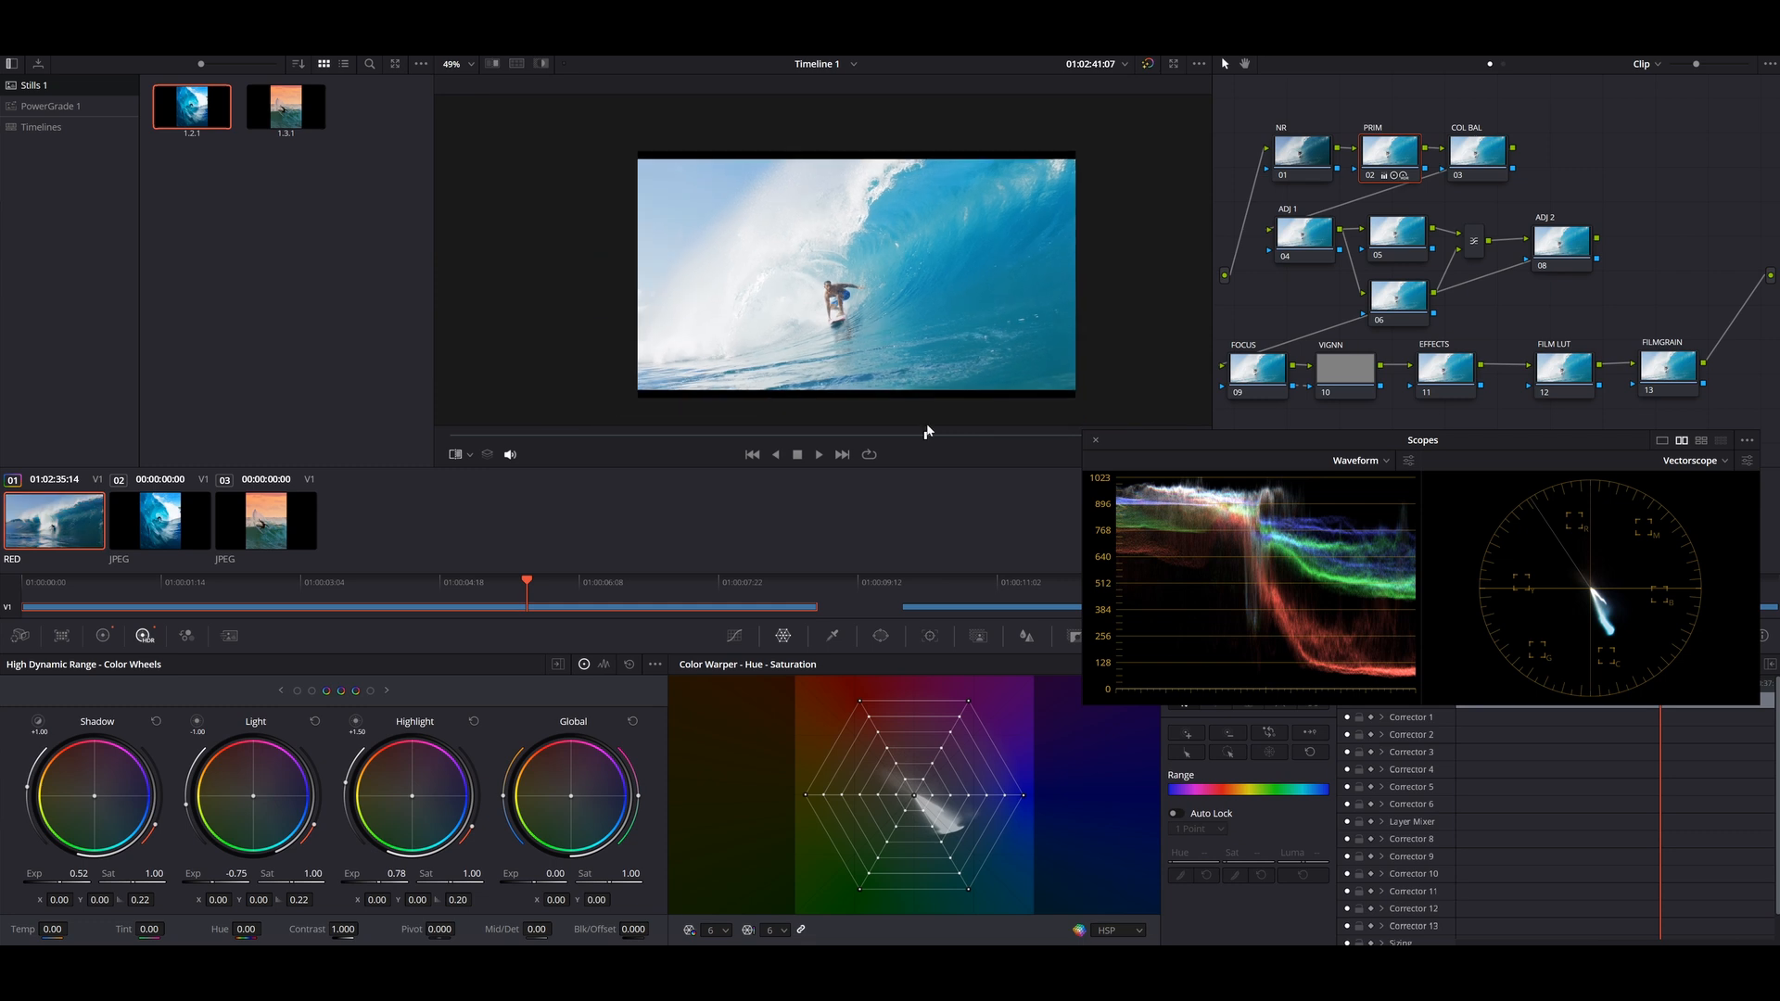
key(ctrl+d)
key(ctrl+d)
scroll(923, 332, up, 3)
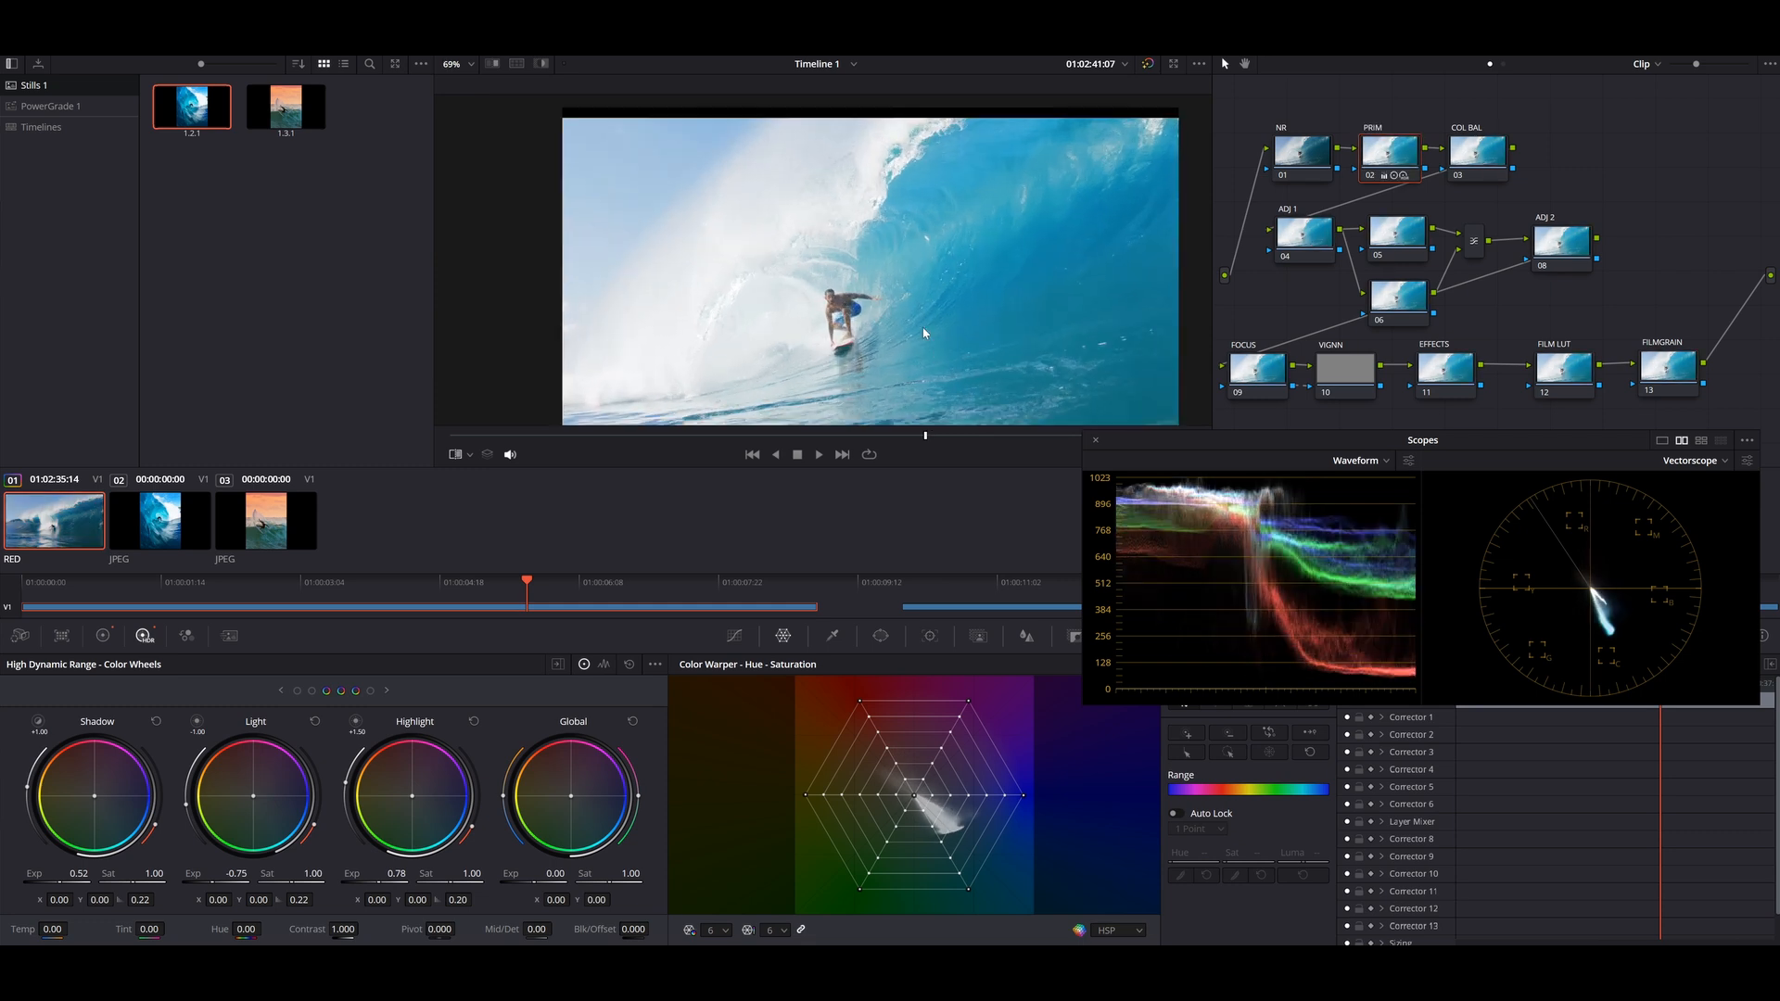
scroll(935, 310, down, 1)
scroll(939, 306, up, 1)
key(ctrl+d)
key(ctrl+d)
key(ctrl+d)
key(ctrl+d)
key(ctrl+d)
key(ctrl+d)
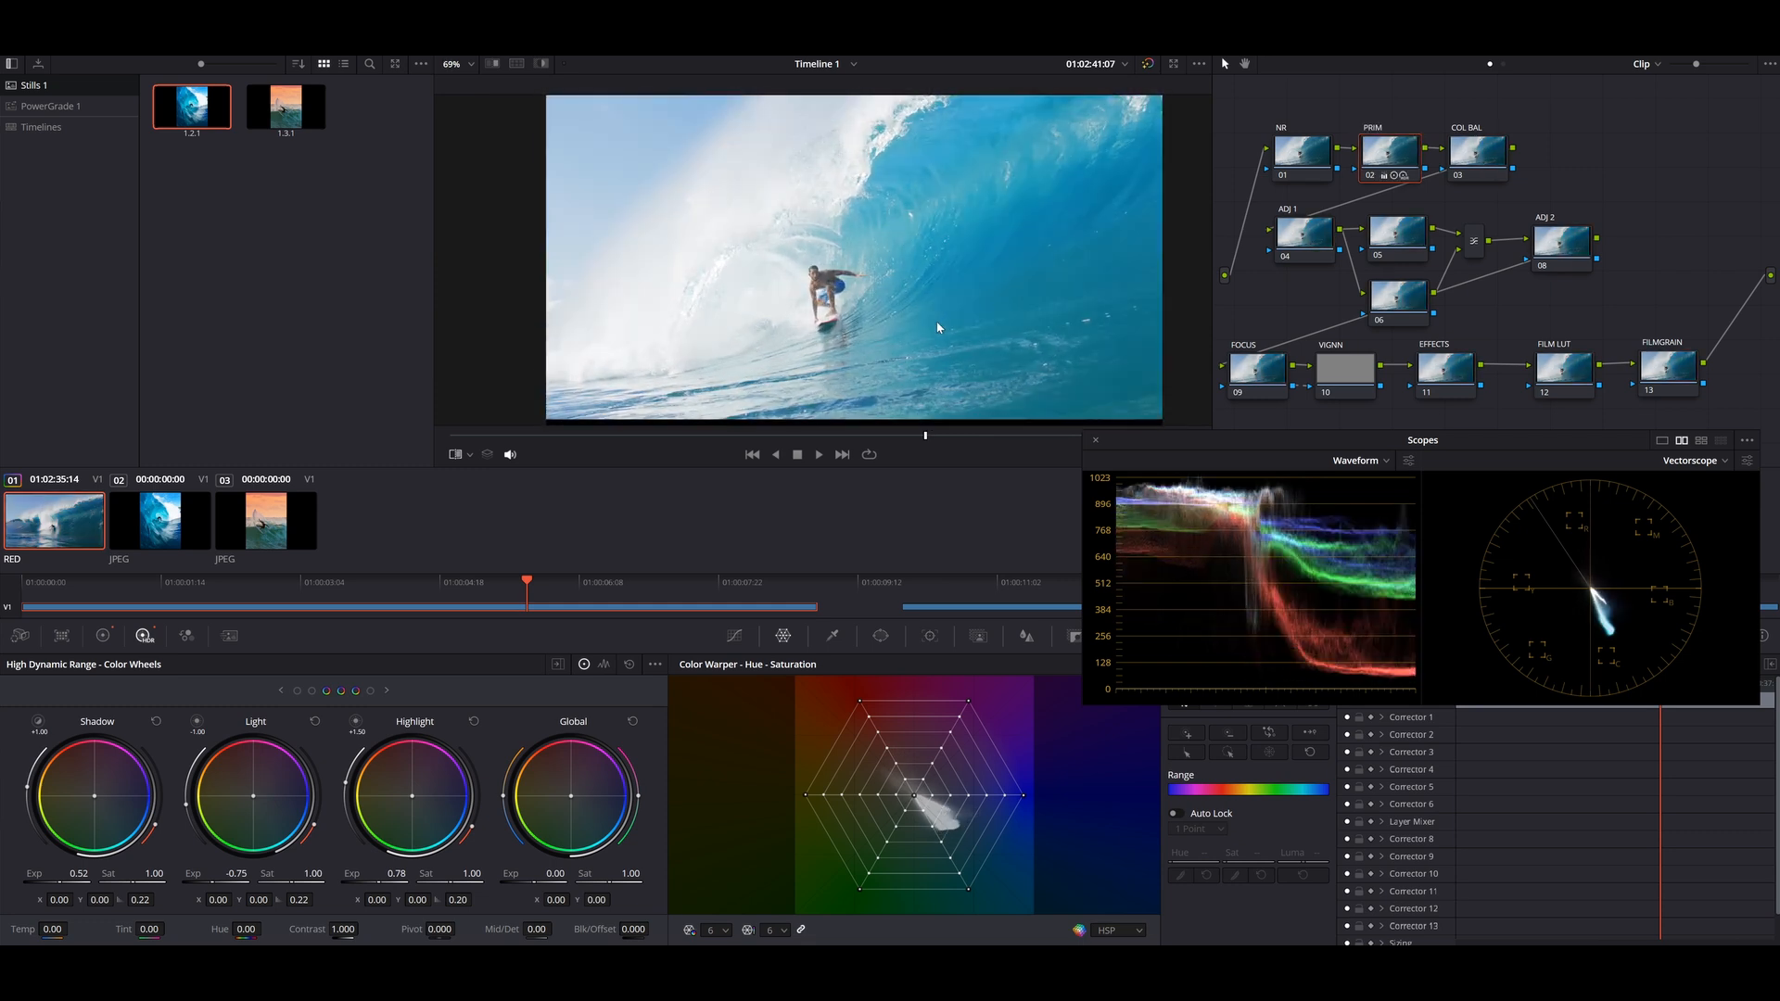
Select the COL BAL node and compare the dark water beneath the surfer with the reference still using Image Wipe.
key(ctrl+w)
drag(885, 300, 890, 306)
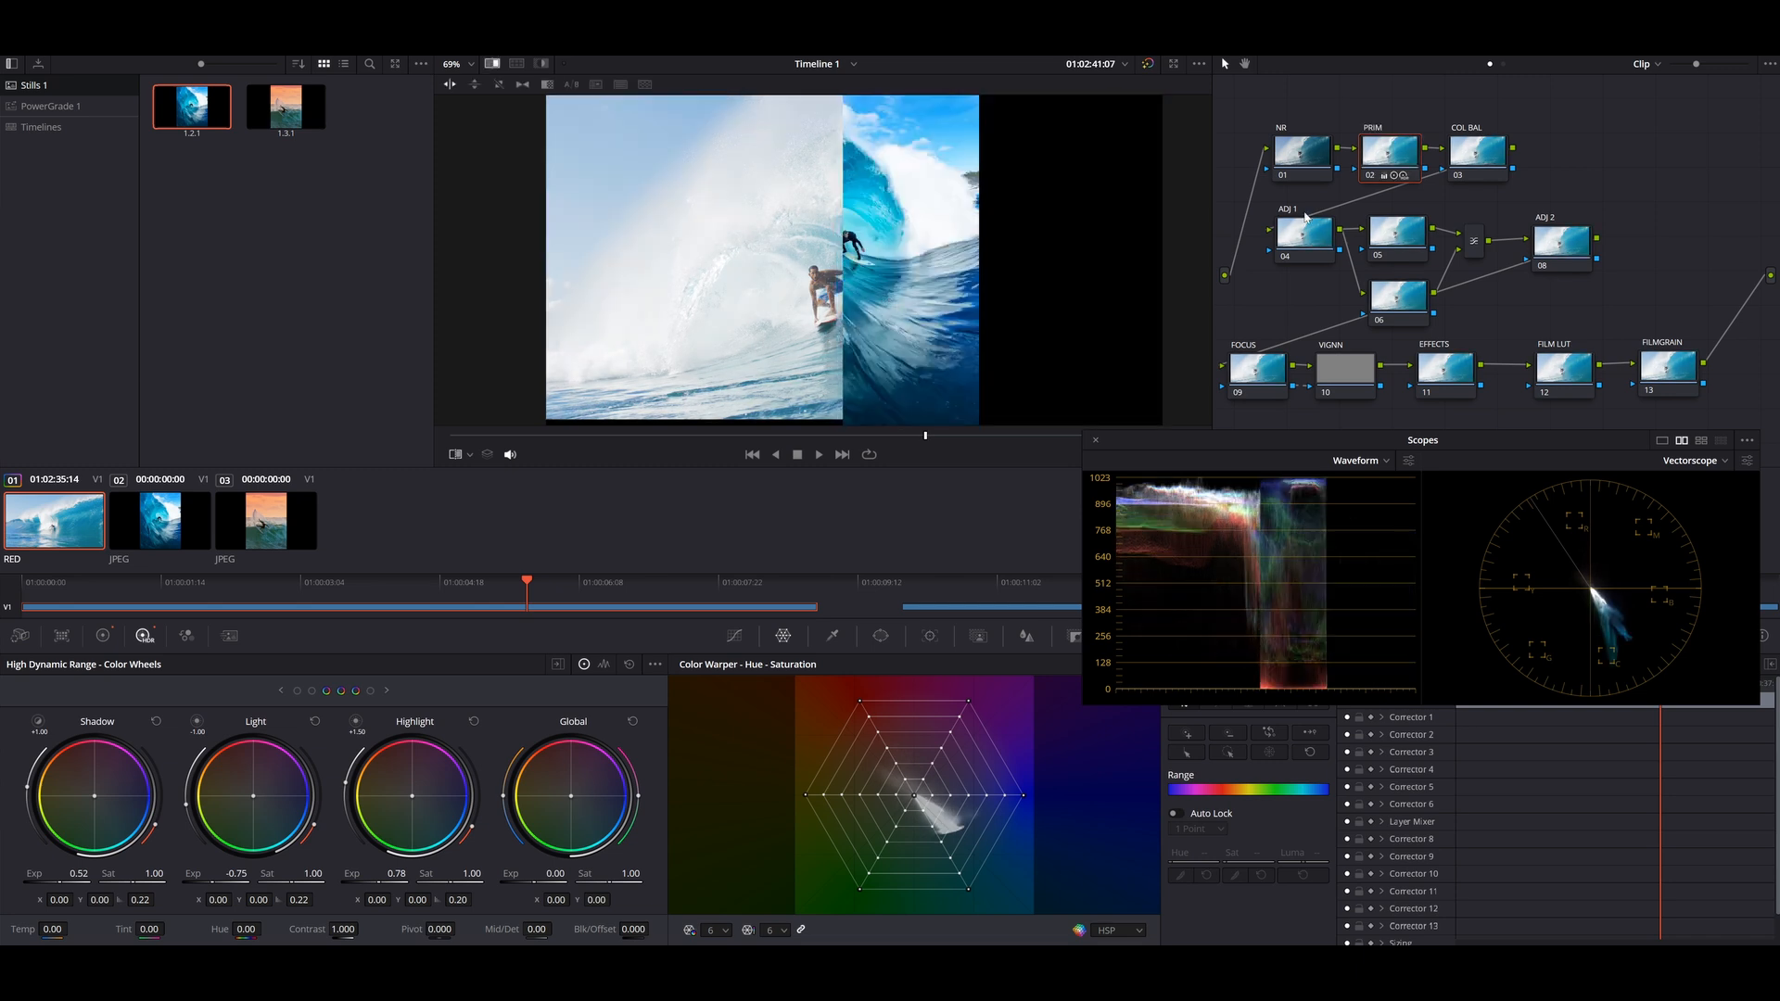
click(1485, 160)
scroll(825, 380, up, 1)
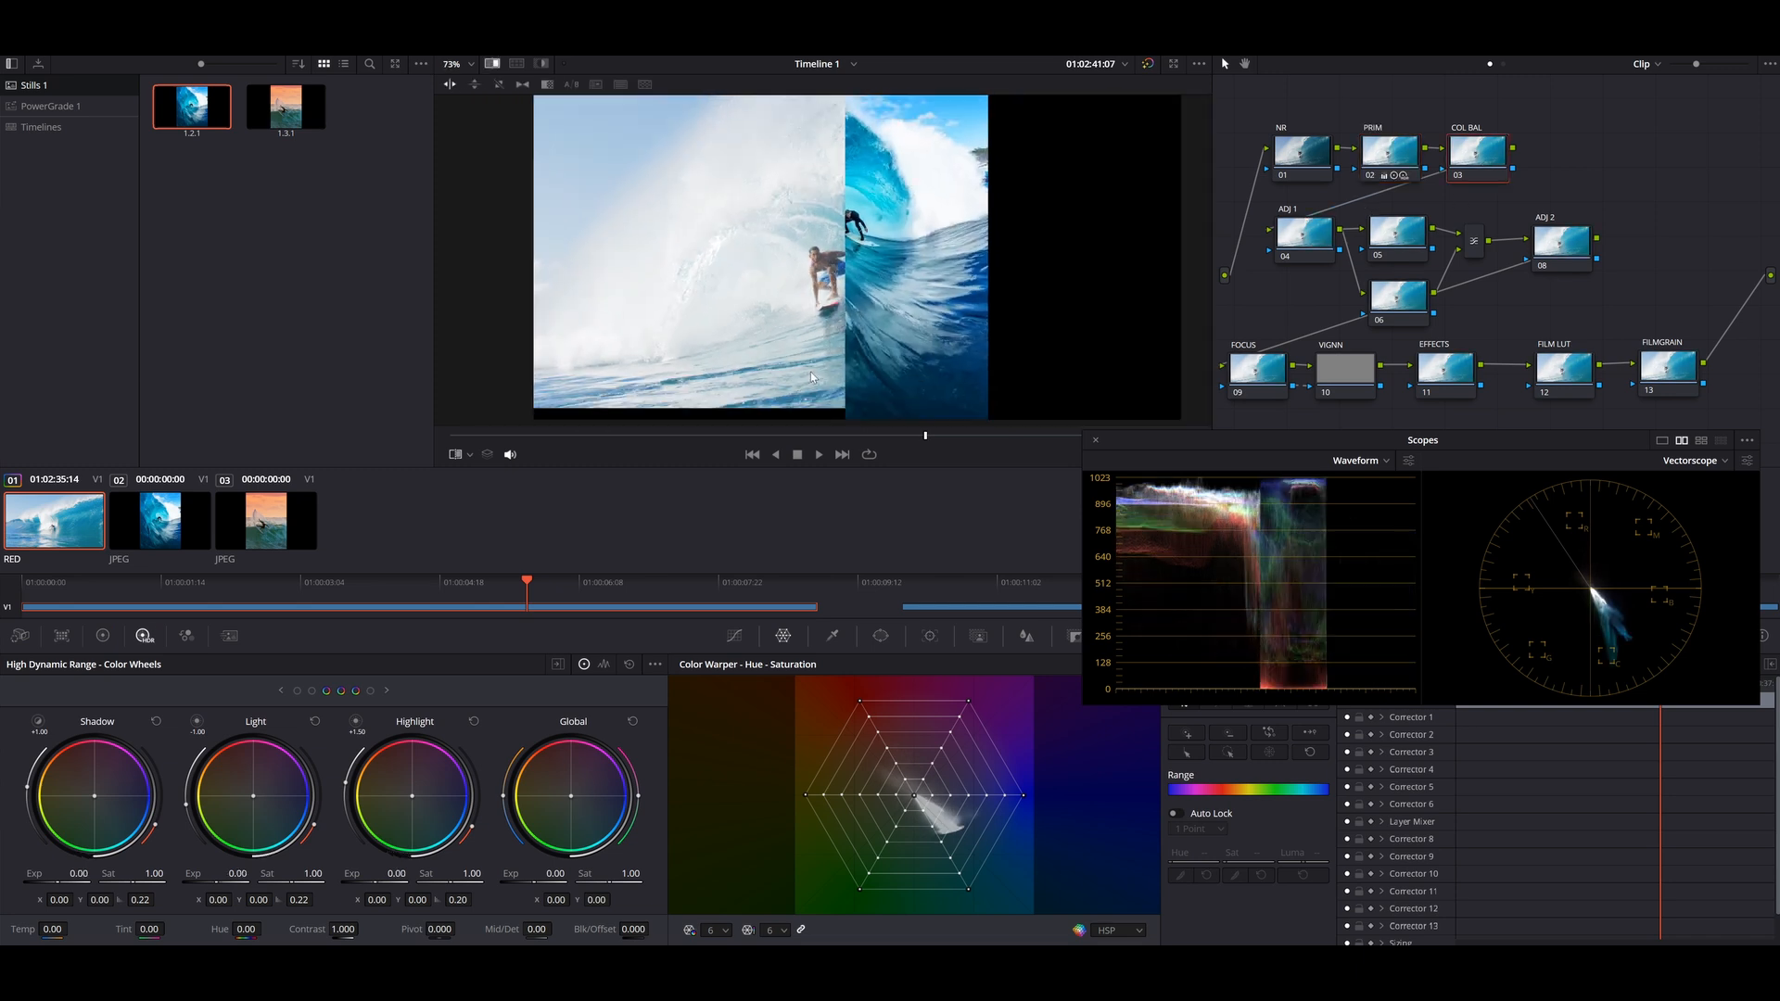
scroll(804, 382, up, 8)
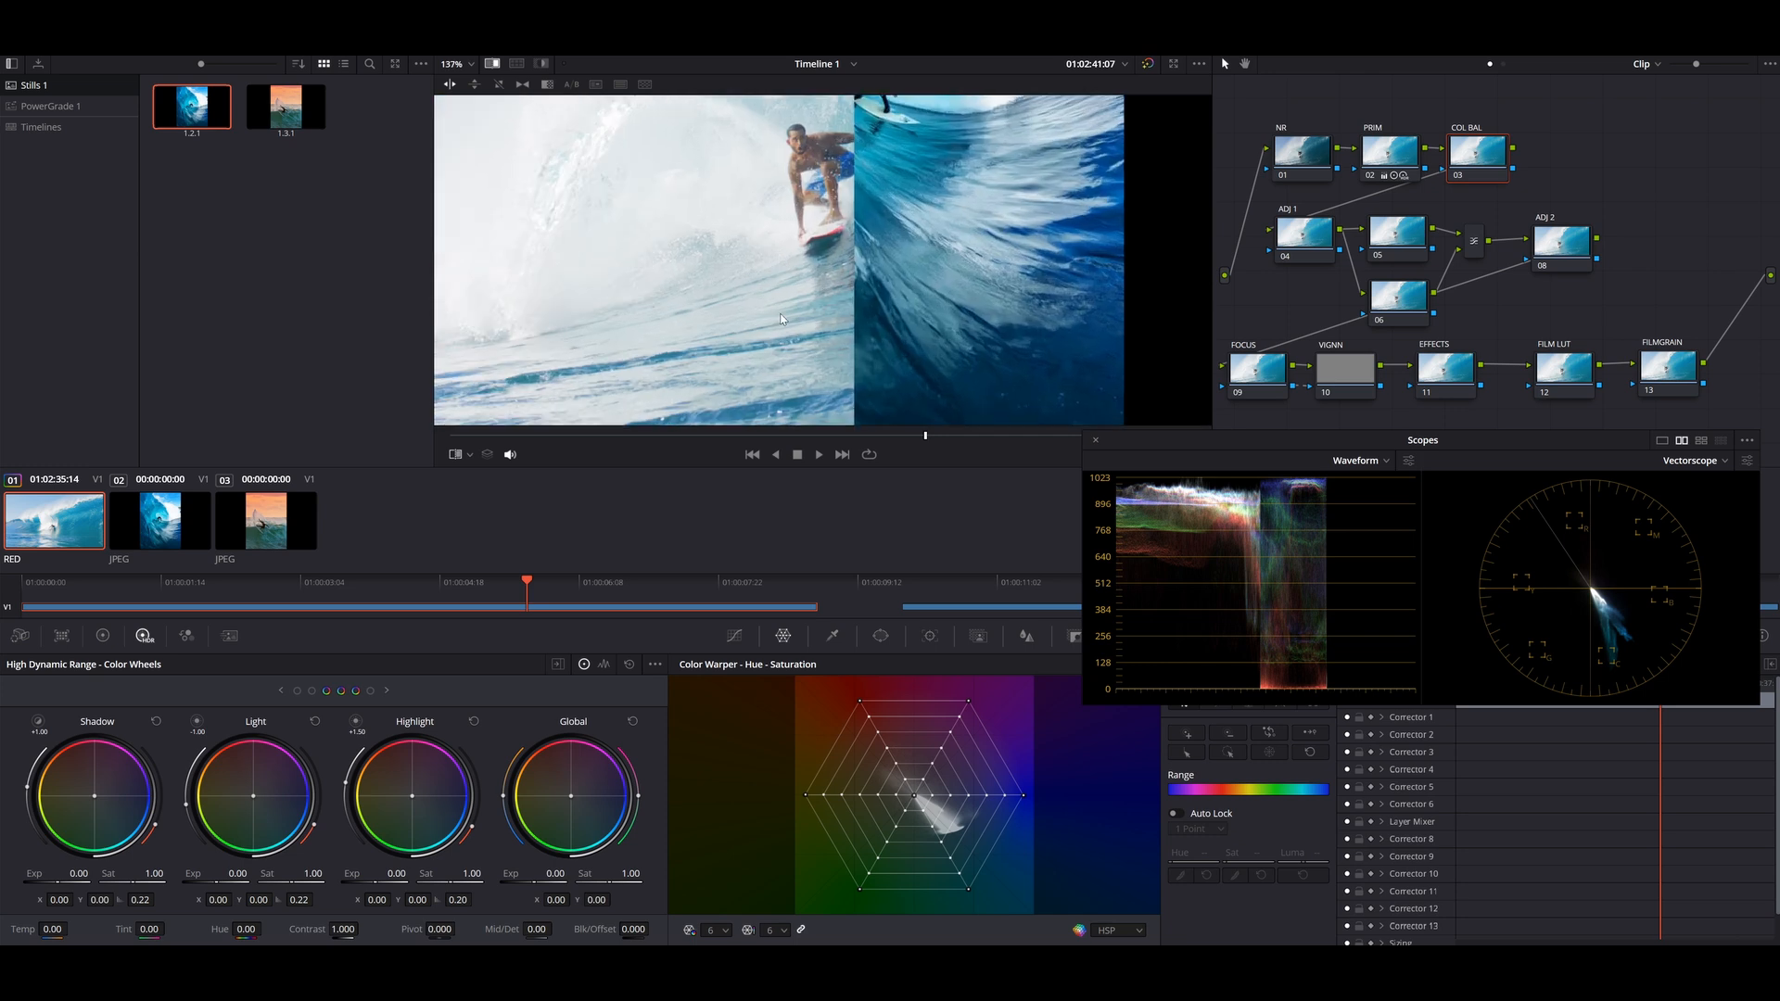
drag(773, 340, 799, 262)
scroll(733, 325, up, 2)
drag(733, 325, 746, 277)
scroll(756, 355, up, 4)
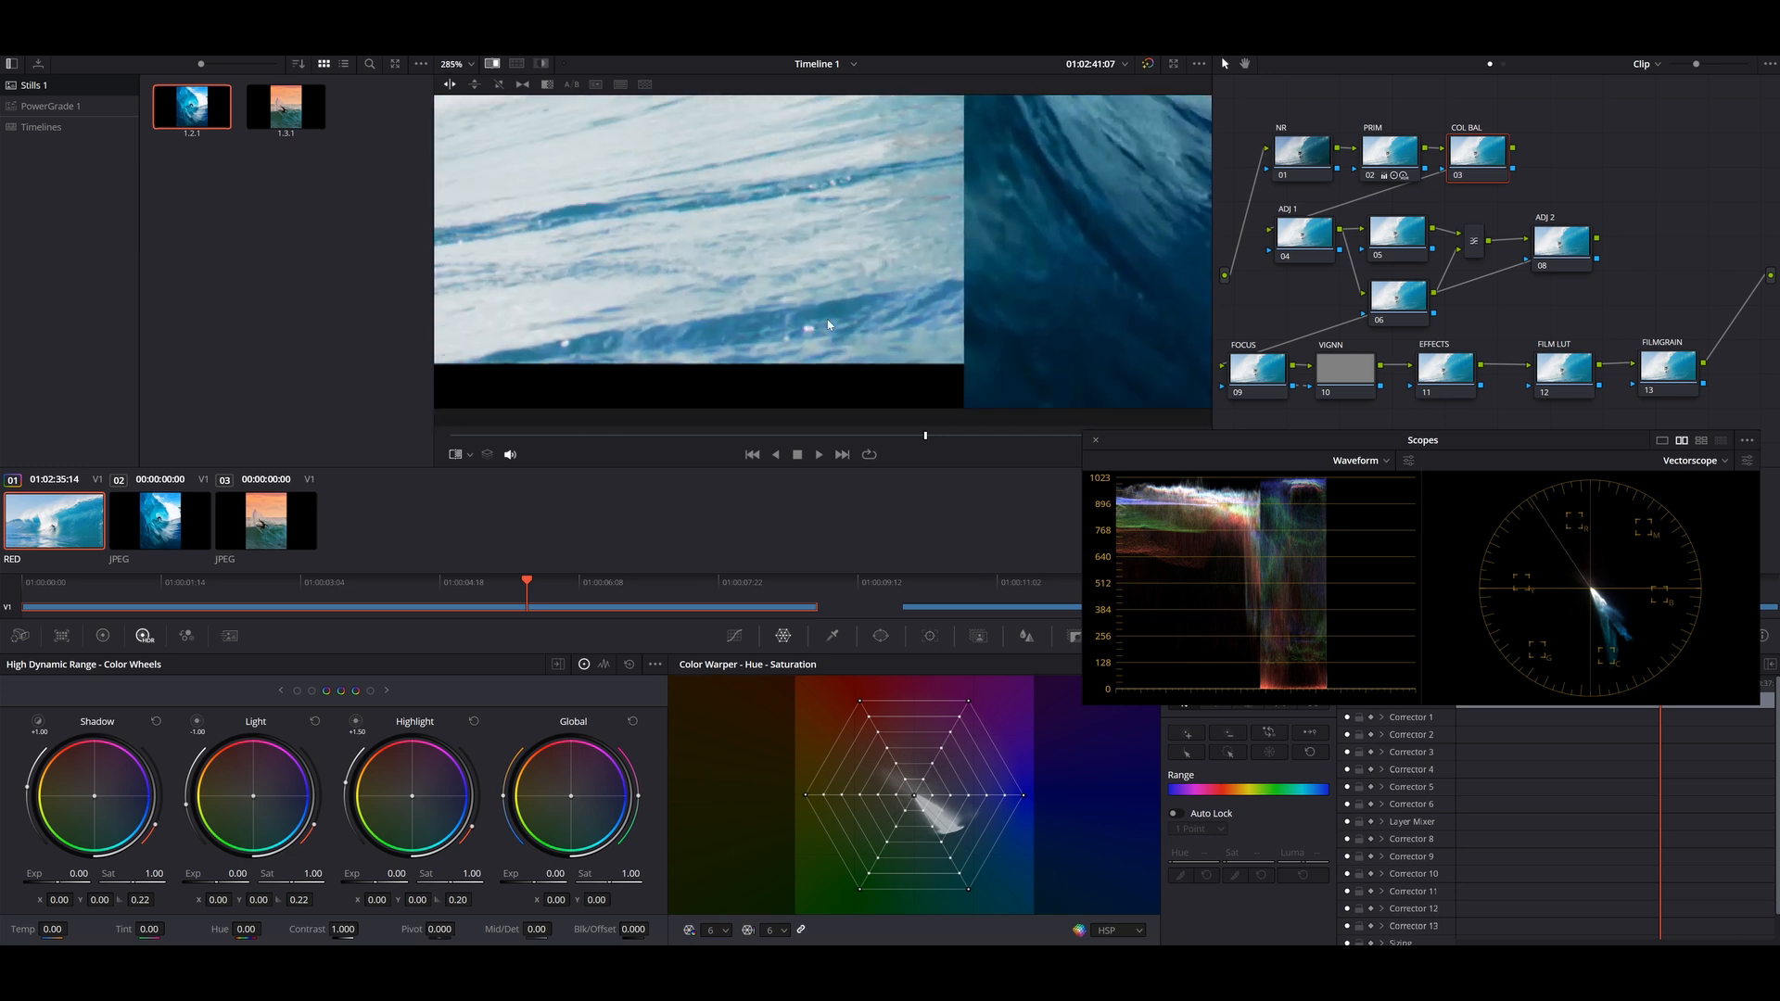
scroll(726, 343, down, 6)
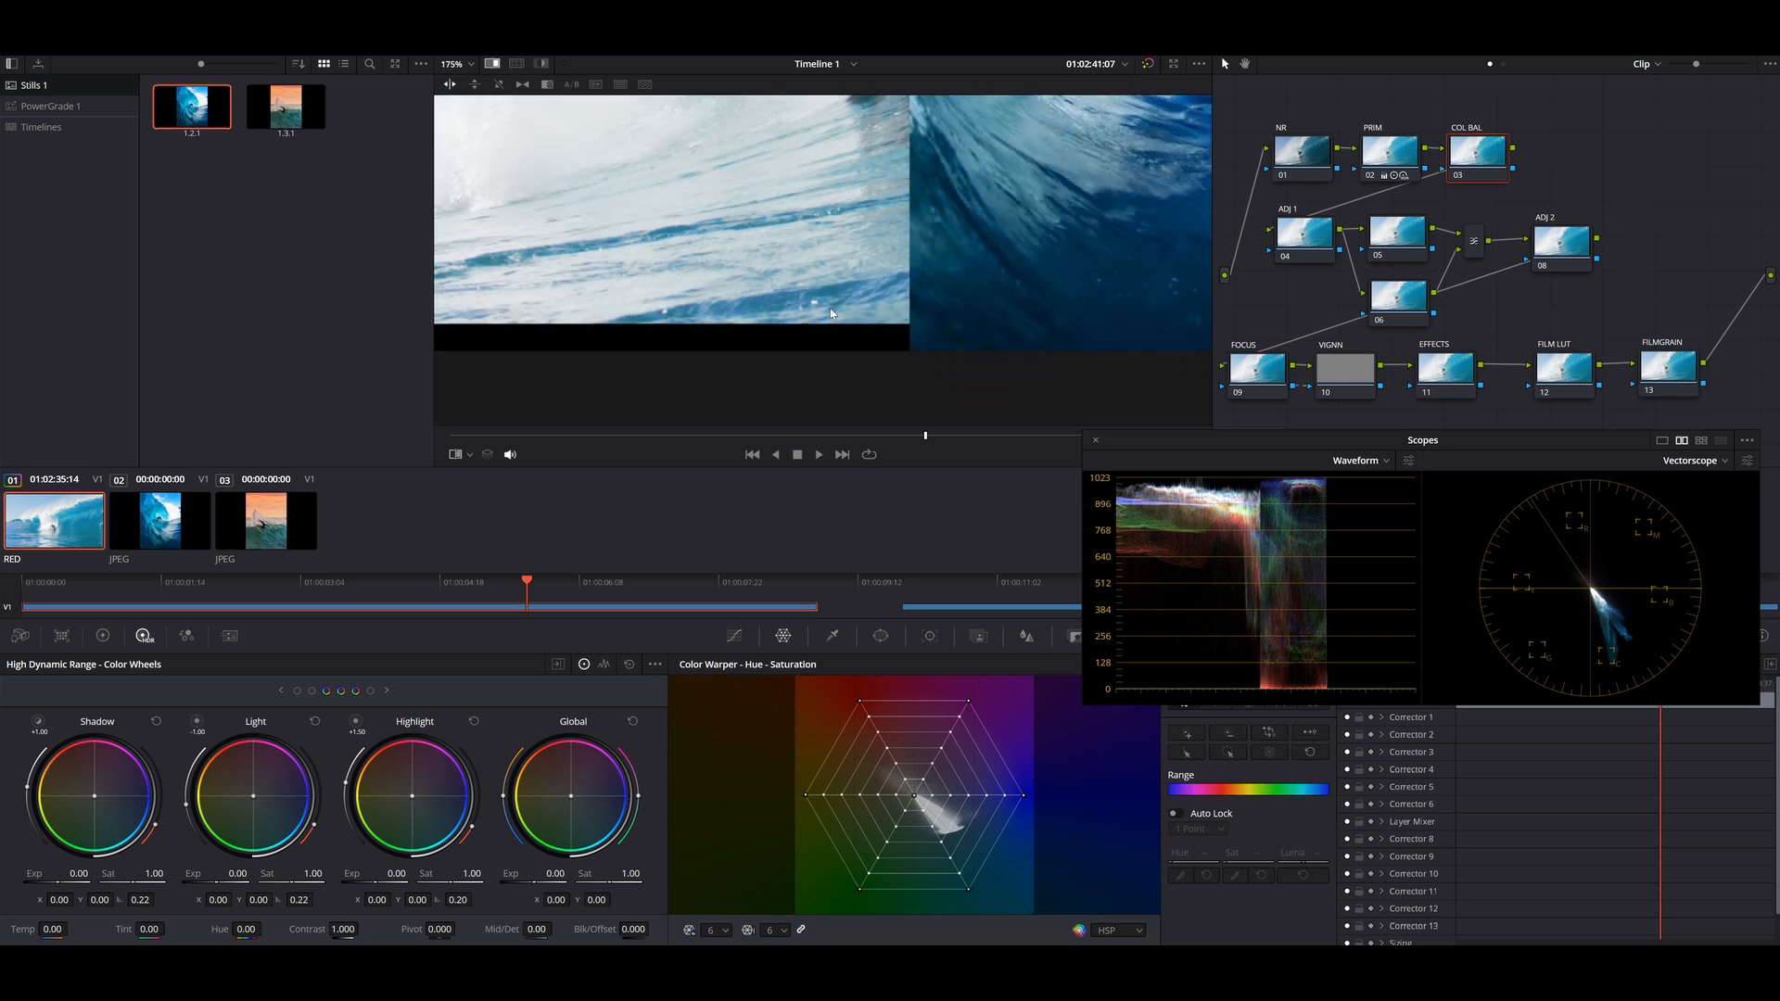
scroll(825, 261, down, 2)
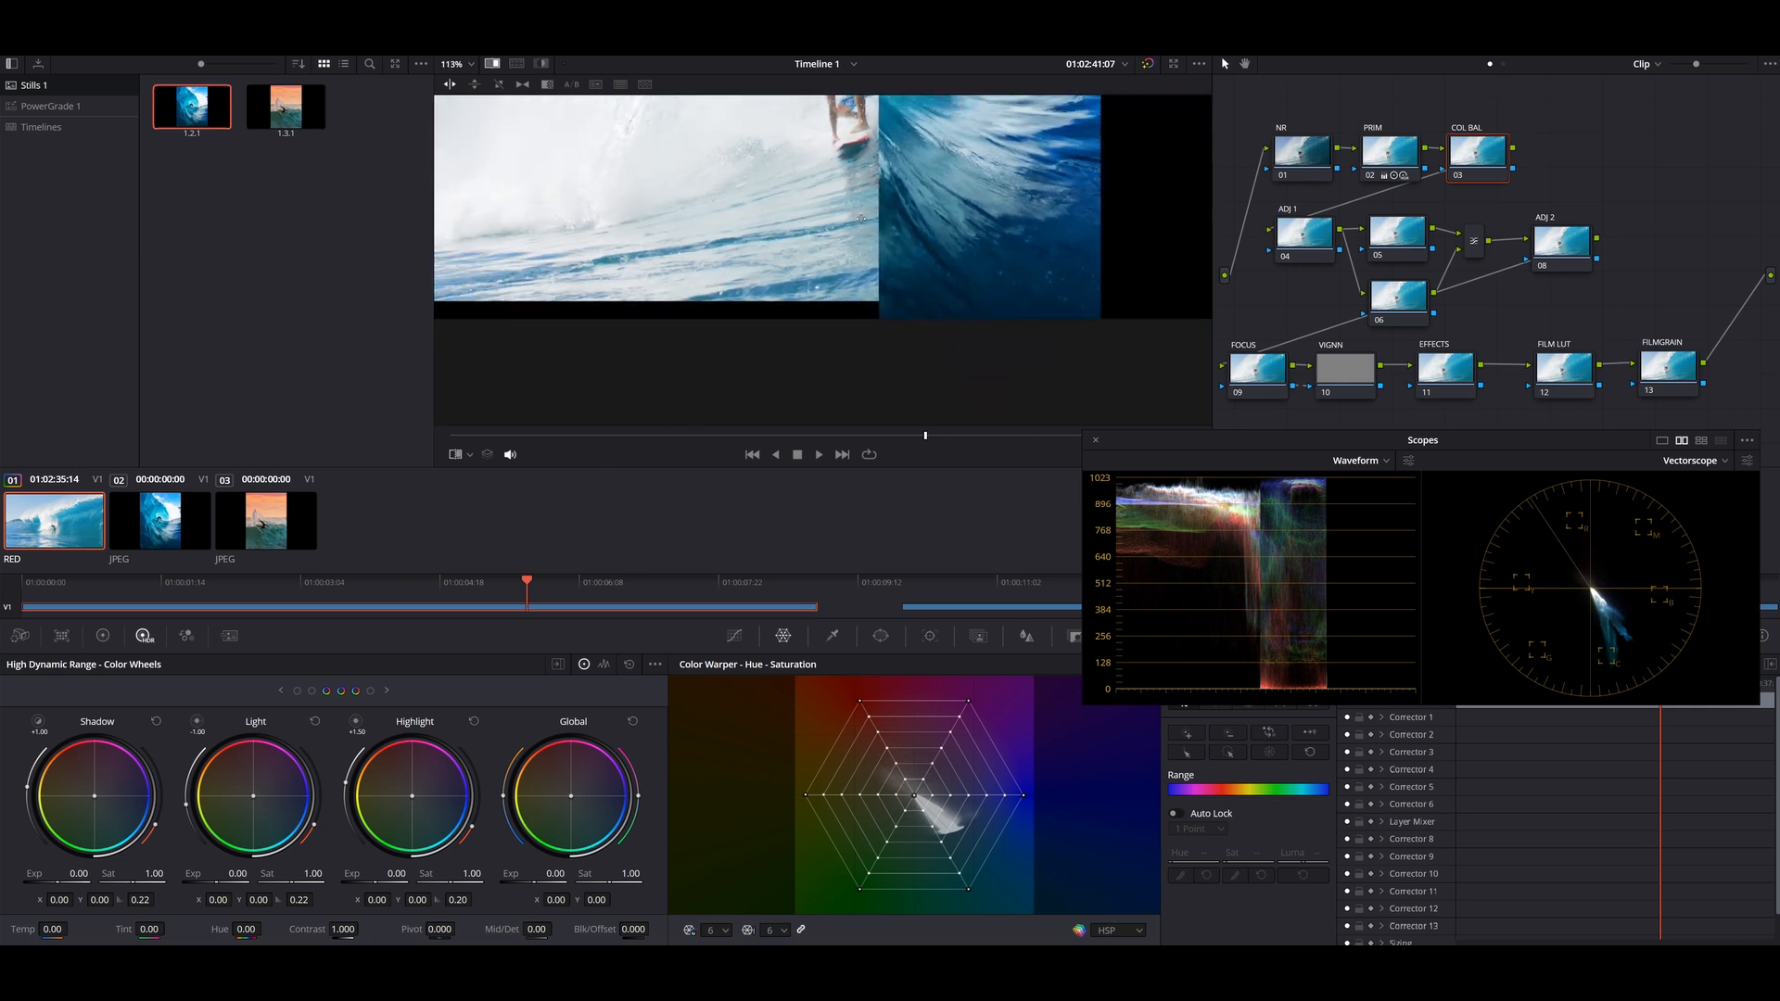
drag(857, 260, 837, 401)
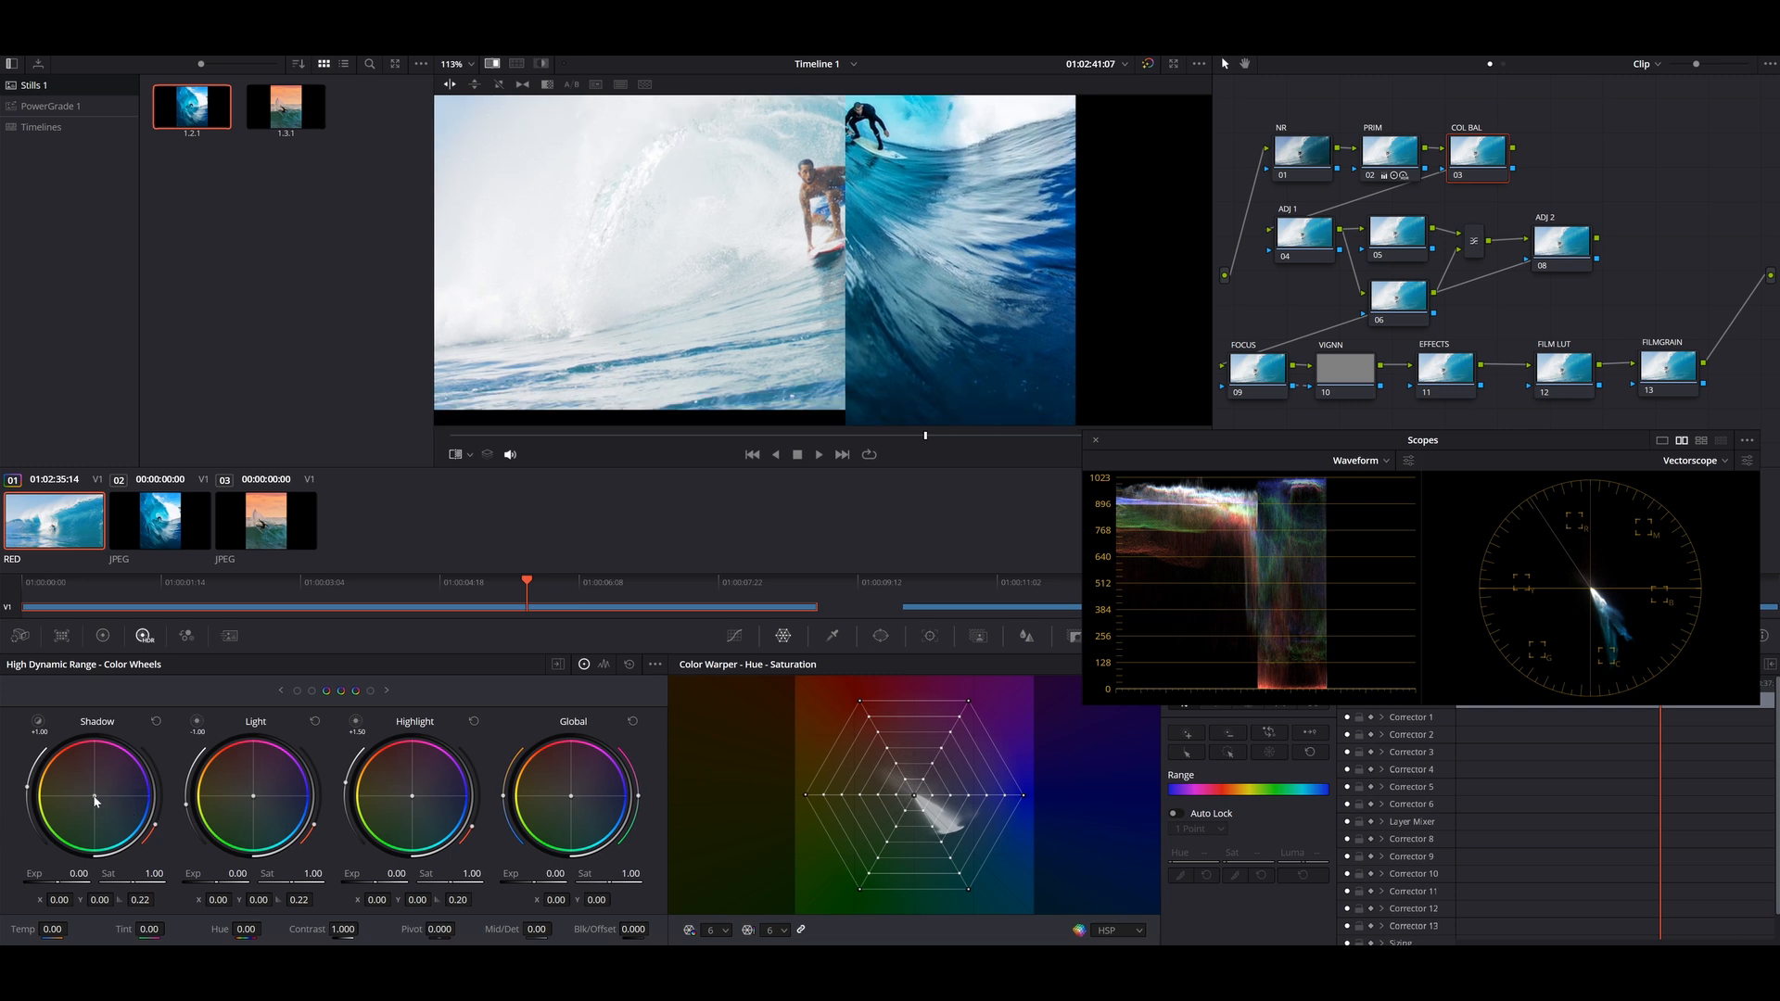
Shift the COL BAL node's HDR Shadow balance to X -0.06, Y 0.03, with exposure -1.40 and saturation 0.41.
drag(95, 795, 89, 796)
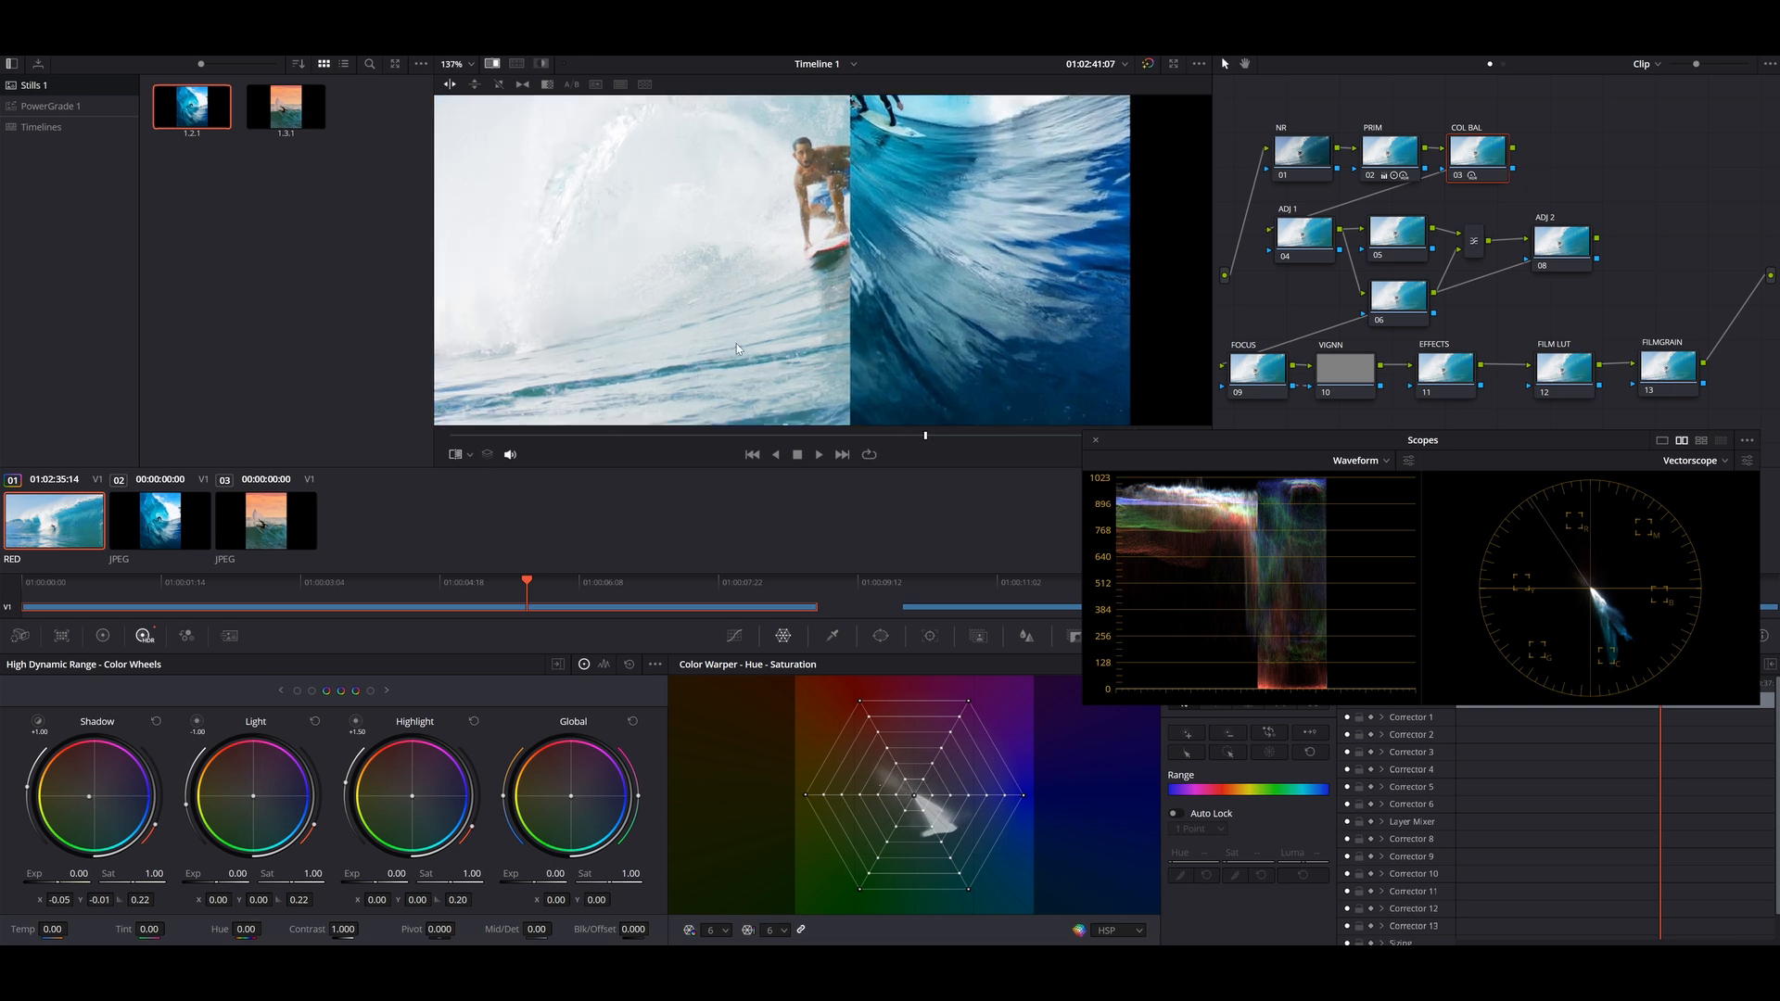
scroll(751, 252, up, 5)
drag(90, 802, 87, 793)
drag(79, 874, 47, 874)
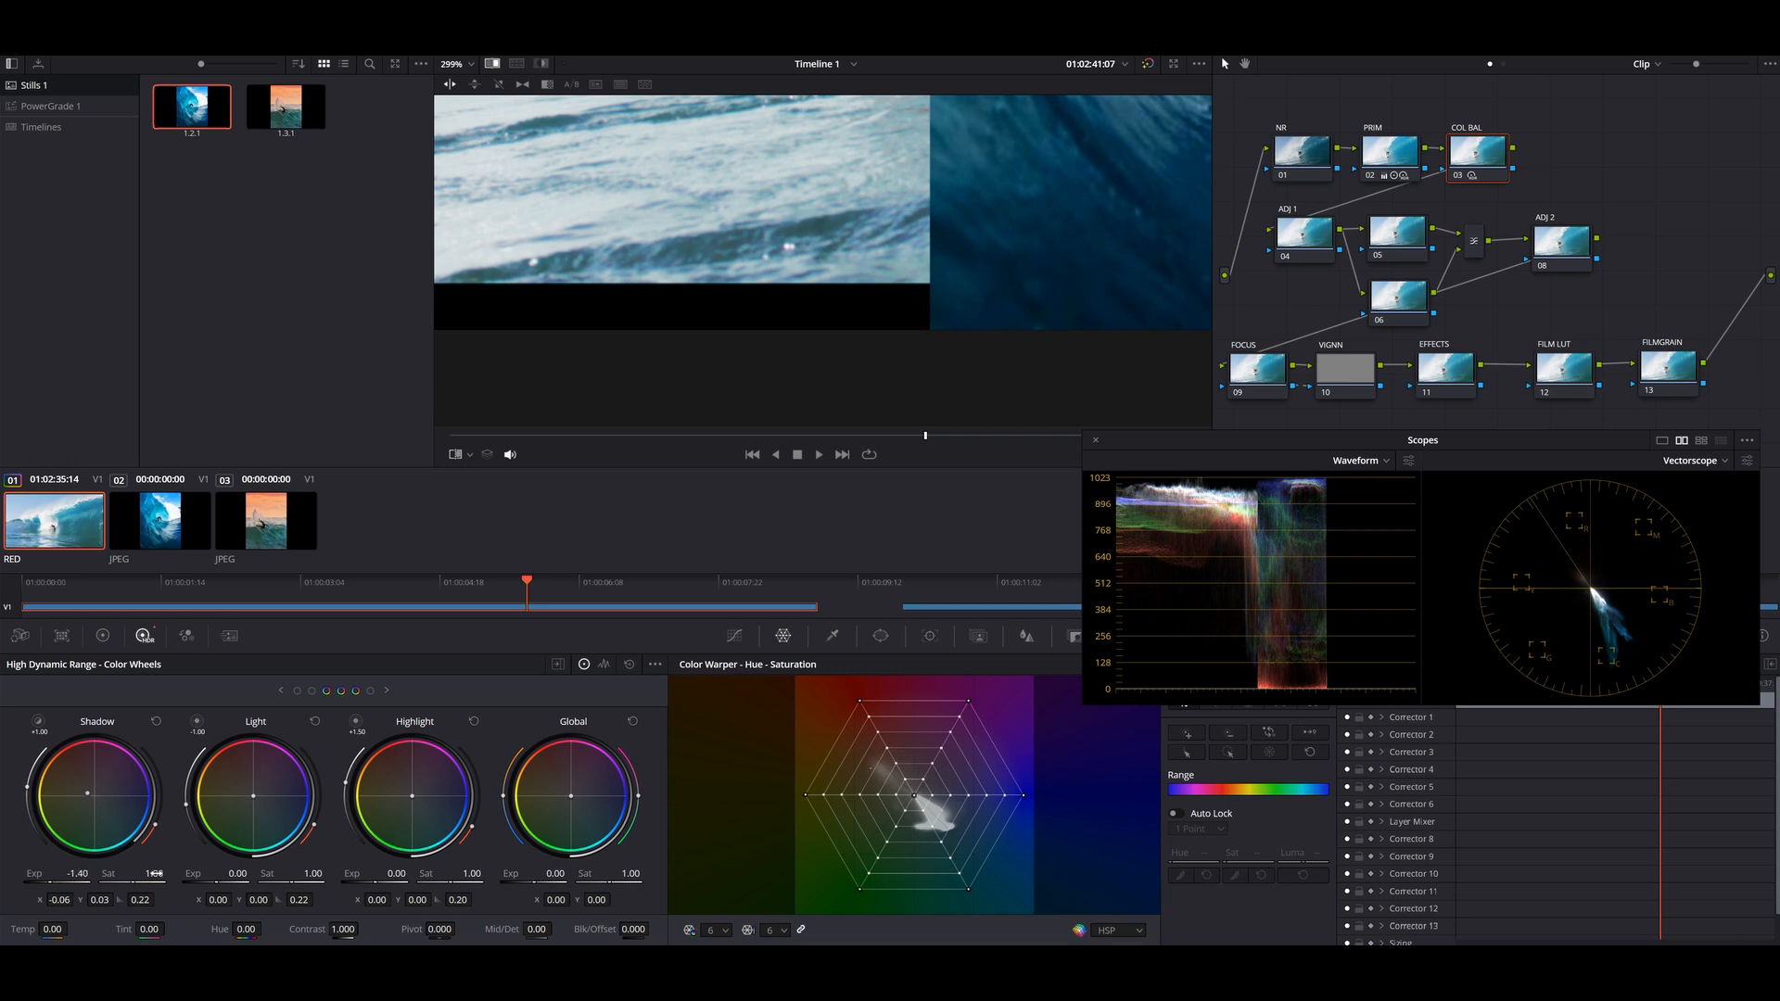
drag(148, 874, 116, 873)
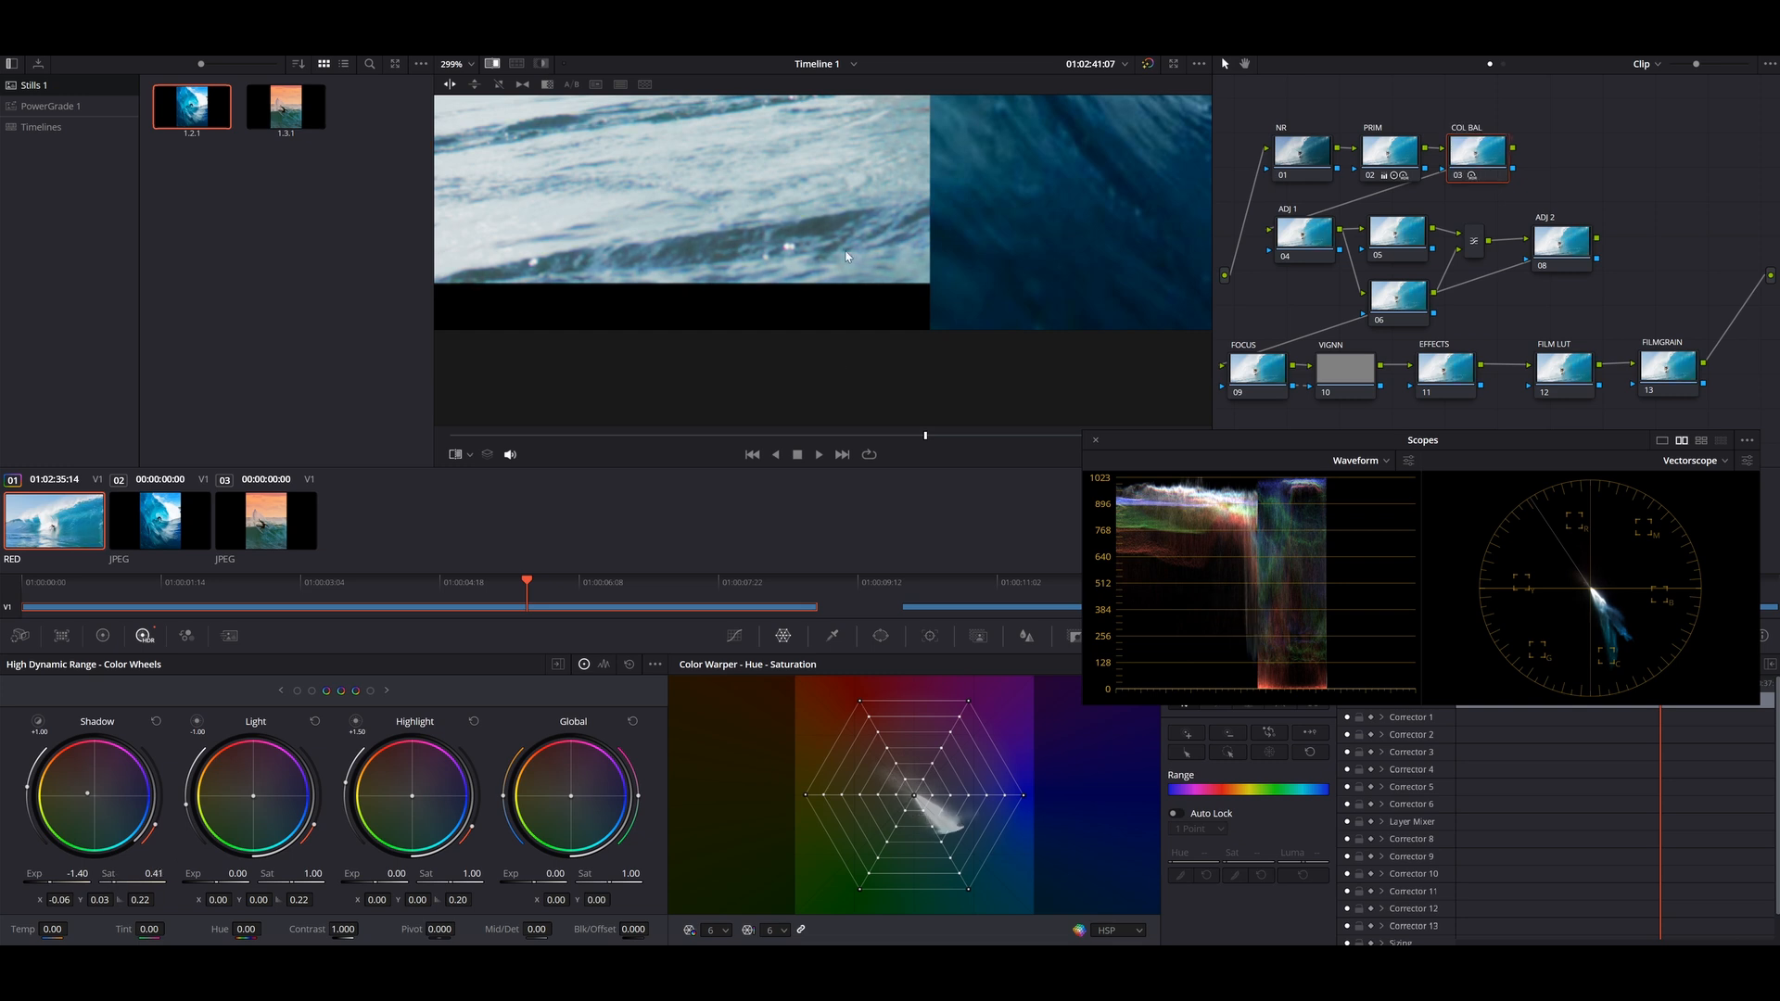
Turn off Image Wipe and compare the full frame with the COL BAL node disabled and enabled.
scroll(826, 243, down, 5)
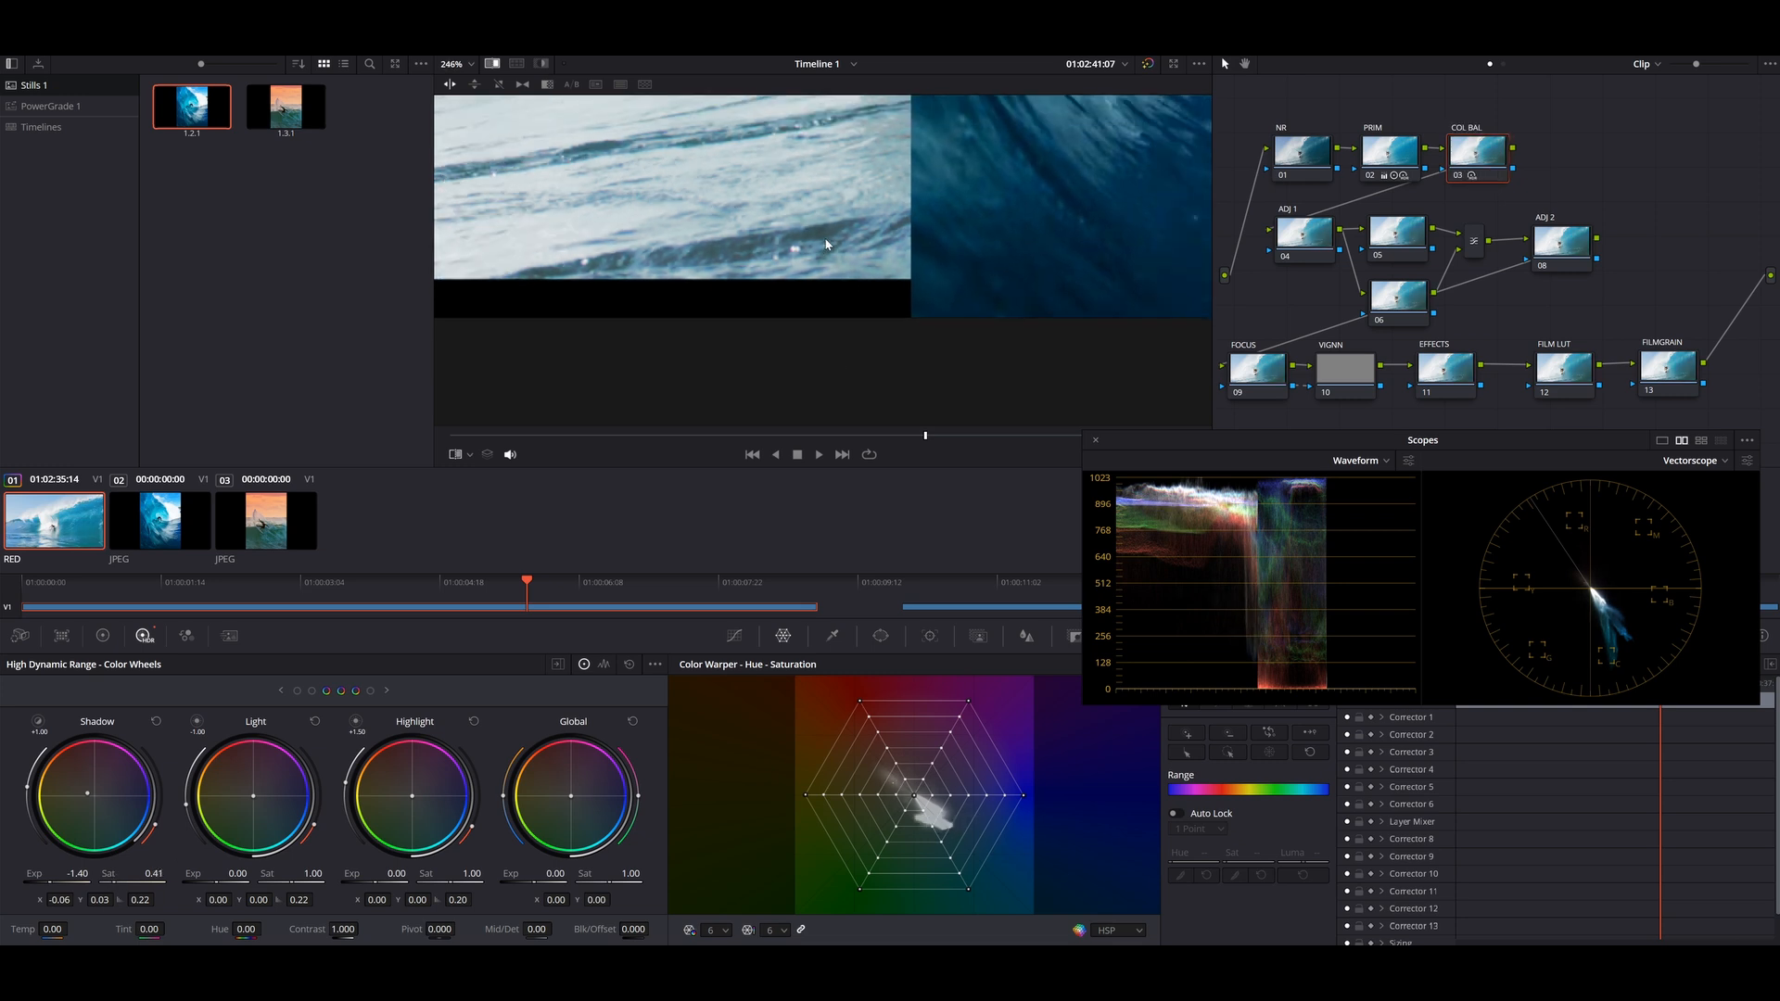
scroll(837, 231, down, 2)
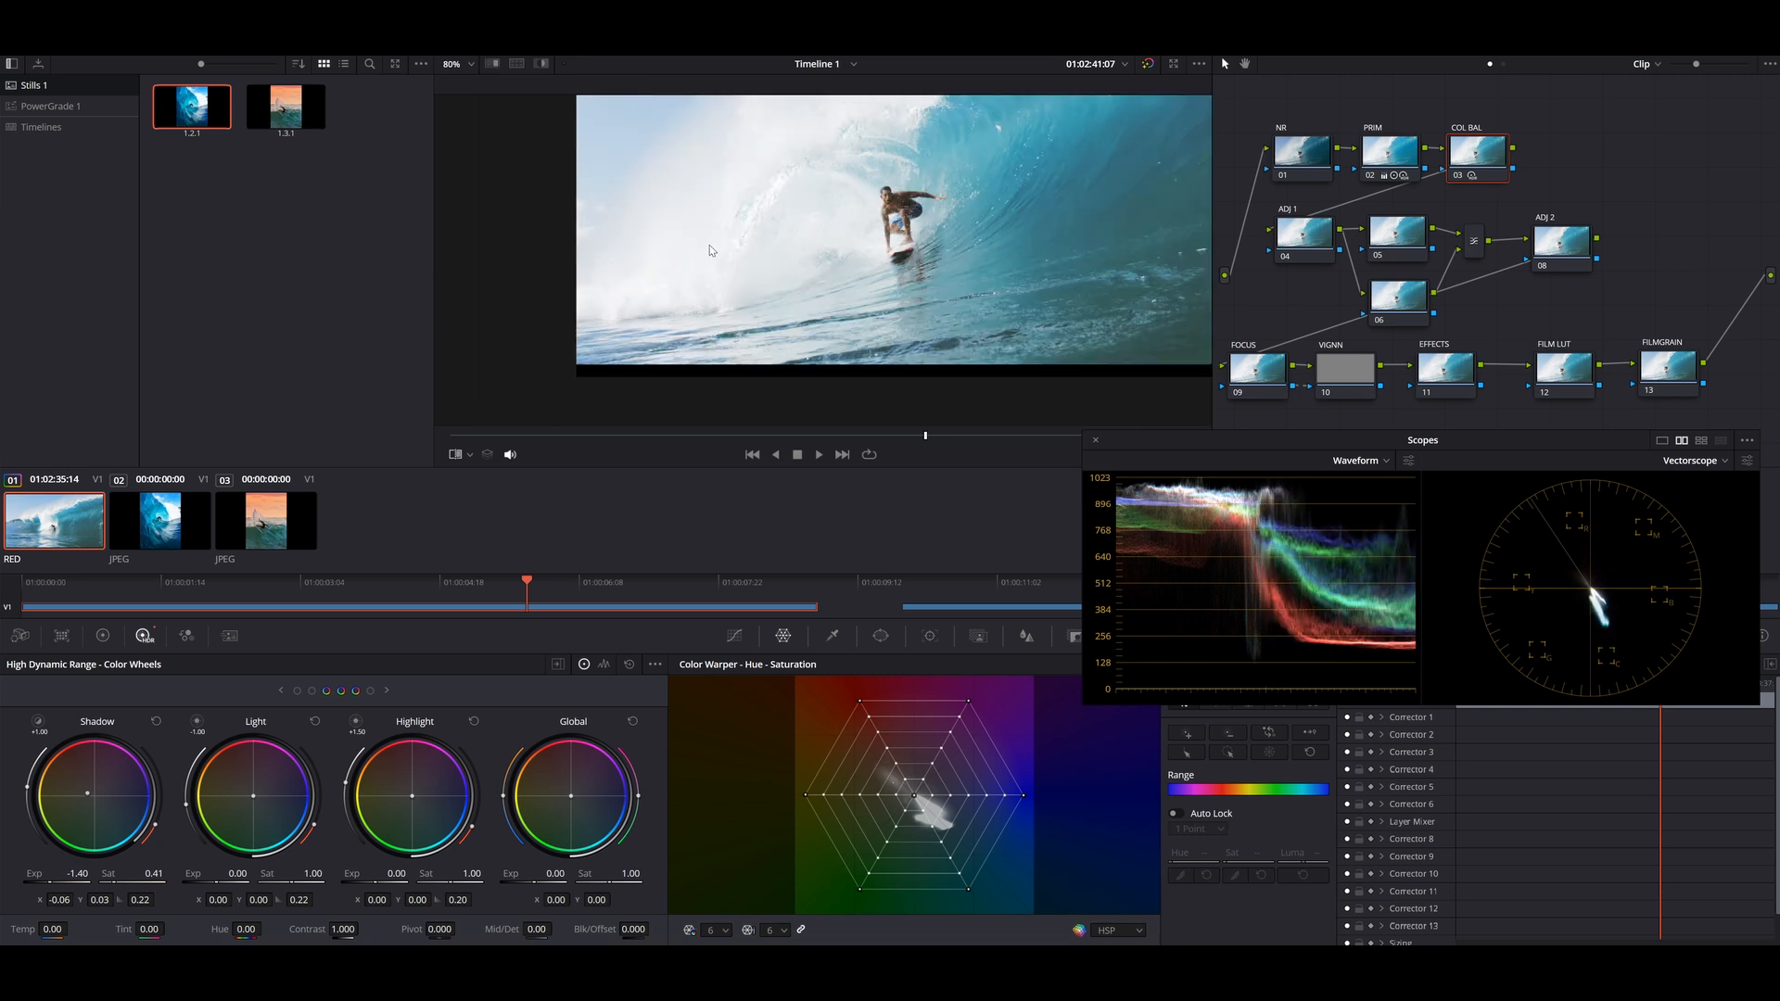
key(ctrl+d)
key(ctrl+d)
key(ctrl+d)
key(ctrl+d)
key(ctrl+d)
key(ctrl+d)
key(ctrl+d)
key(ctrl+d)
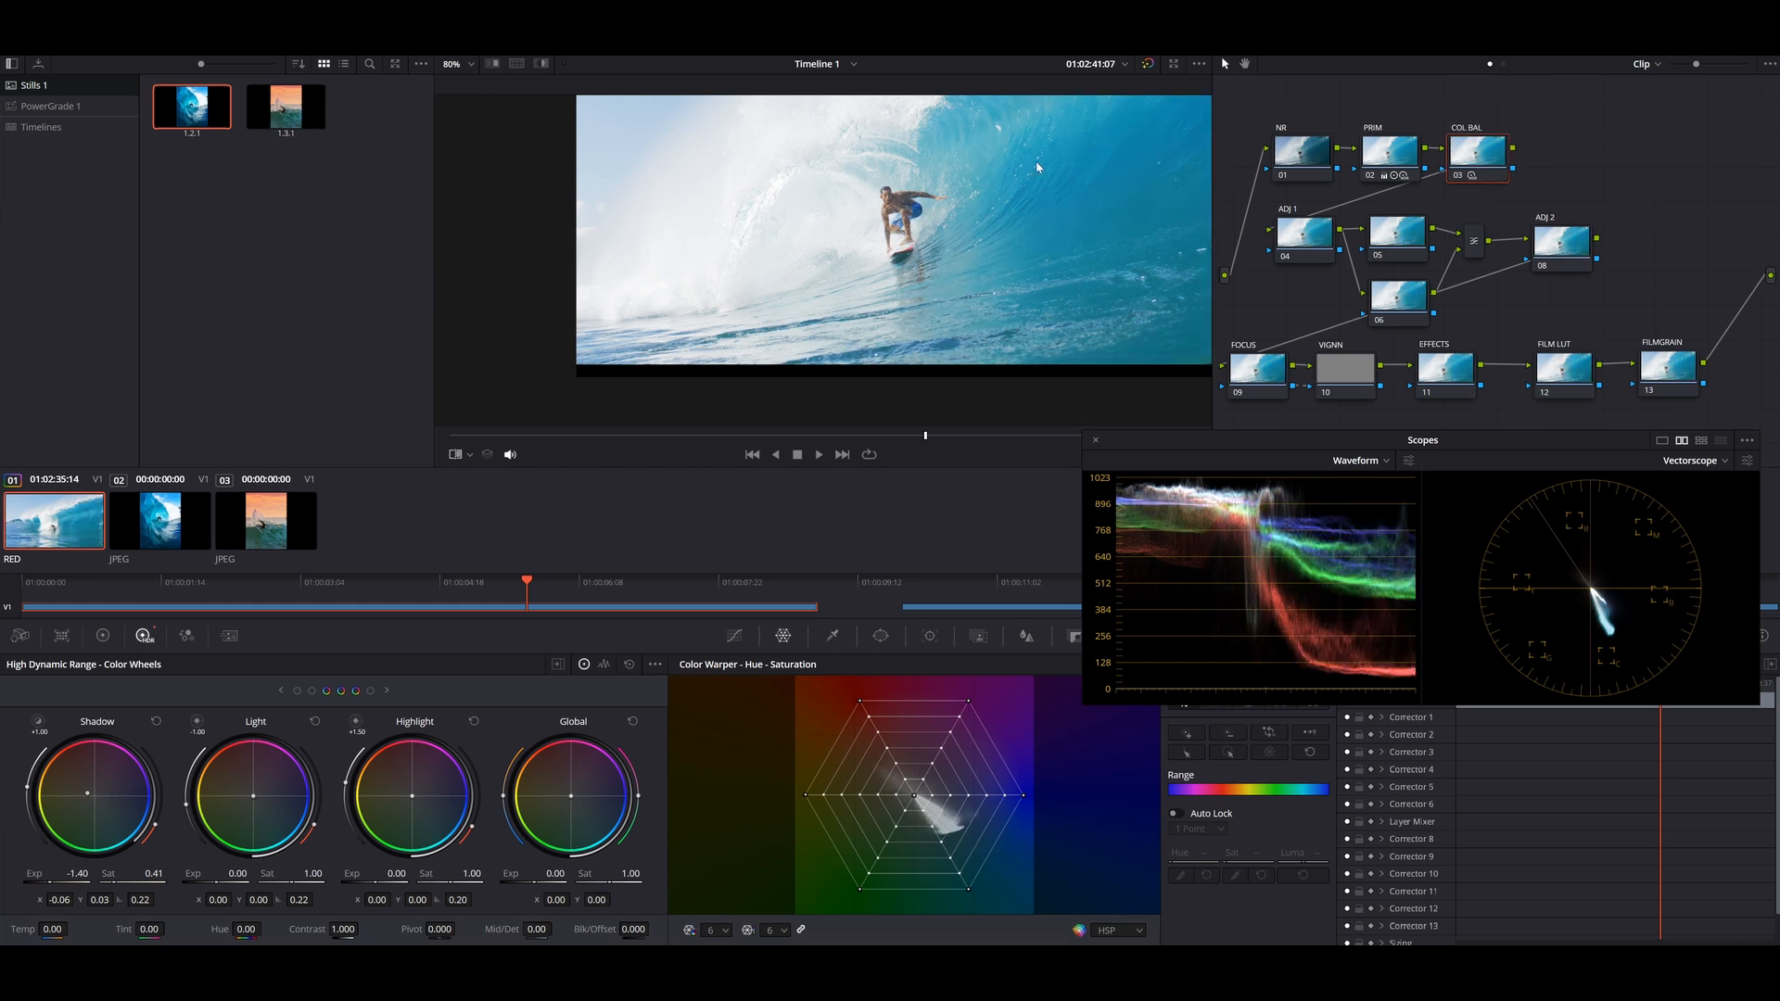
key(ctrl+d)
key(ctrl+d)
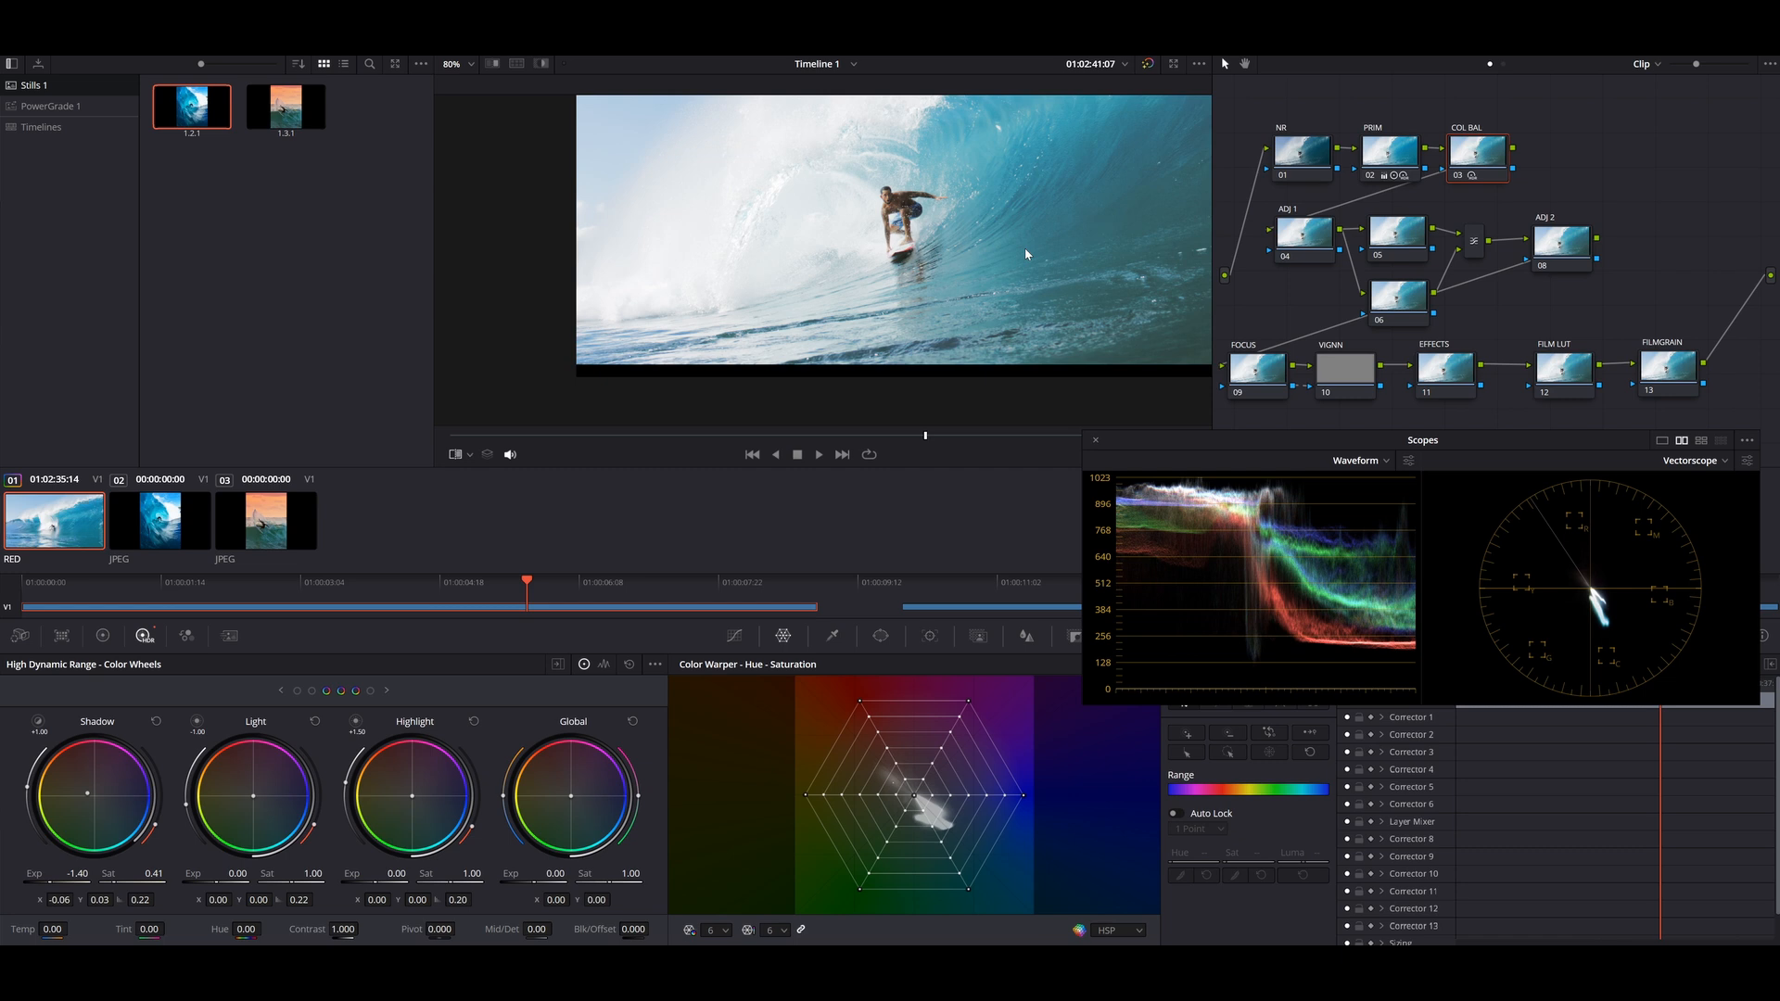
key(ctrl+d)
key(ctrl+d)
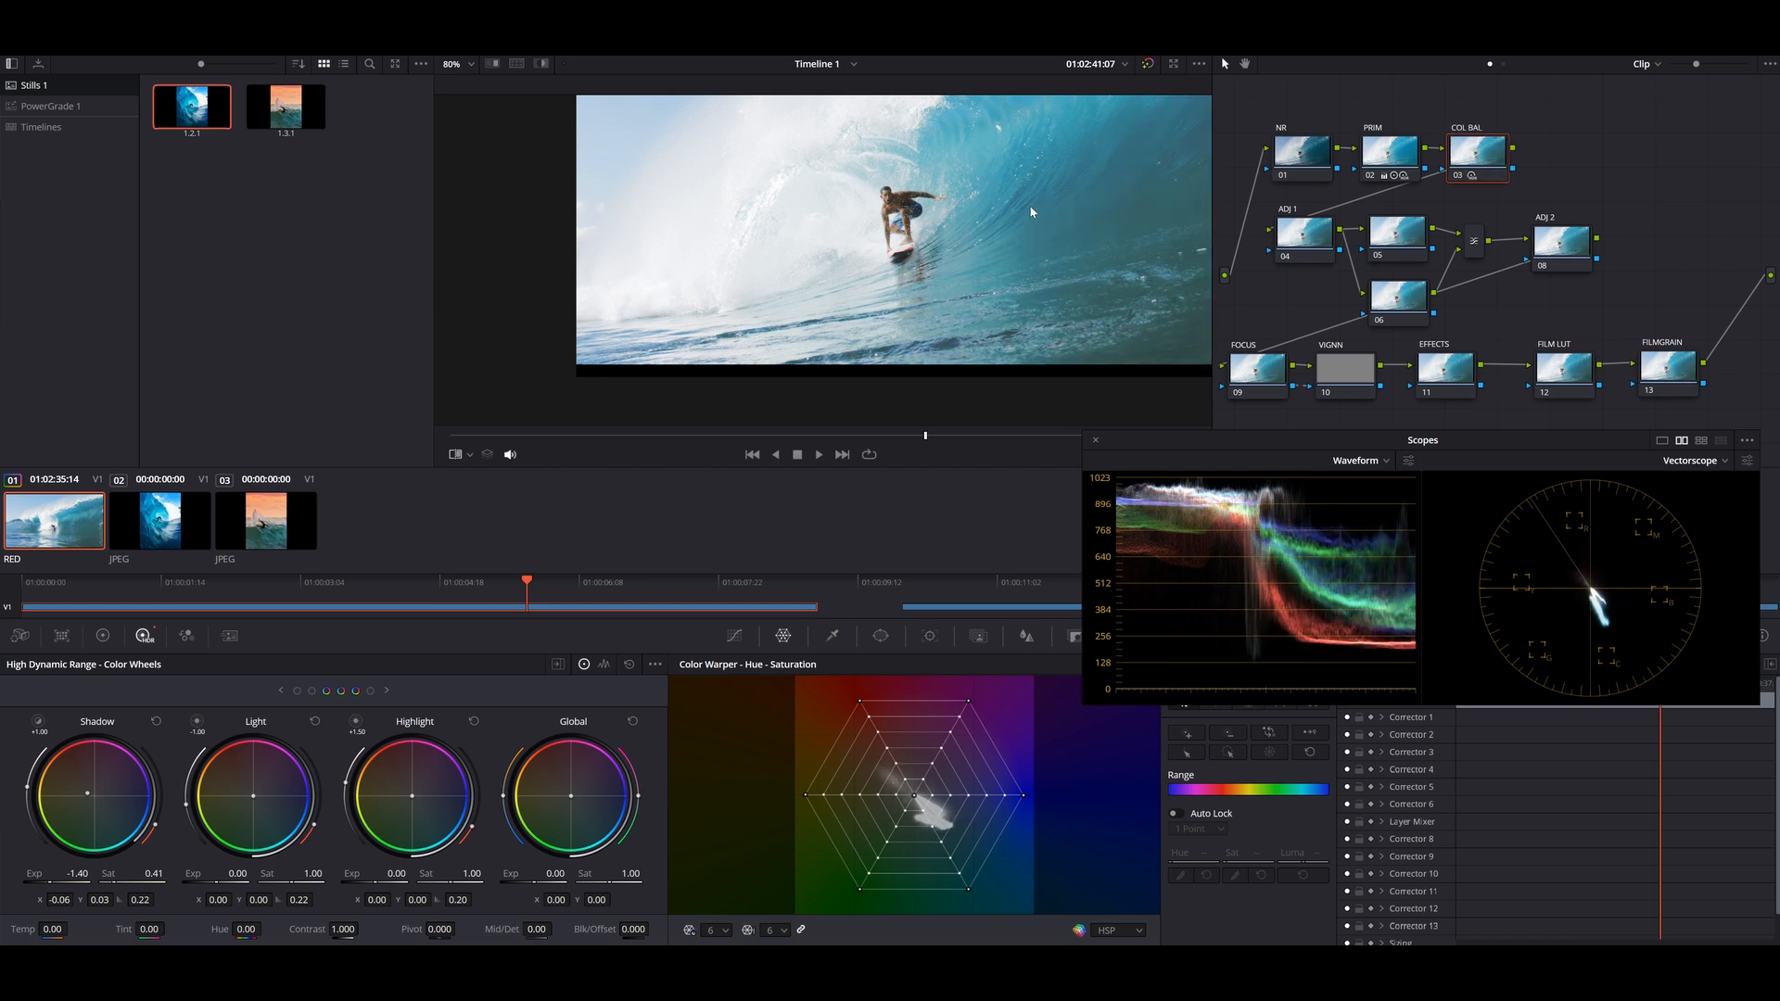
scroll(1055, 251, down, 1)
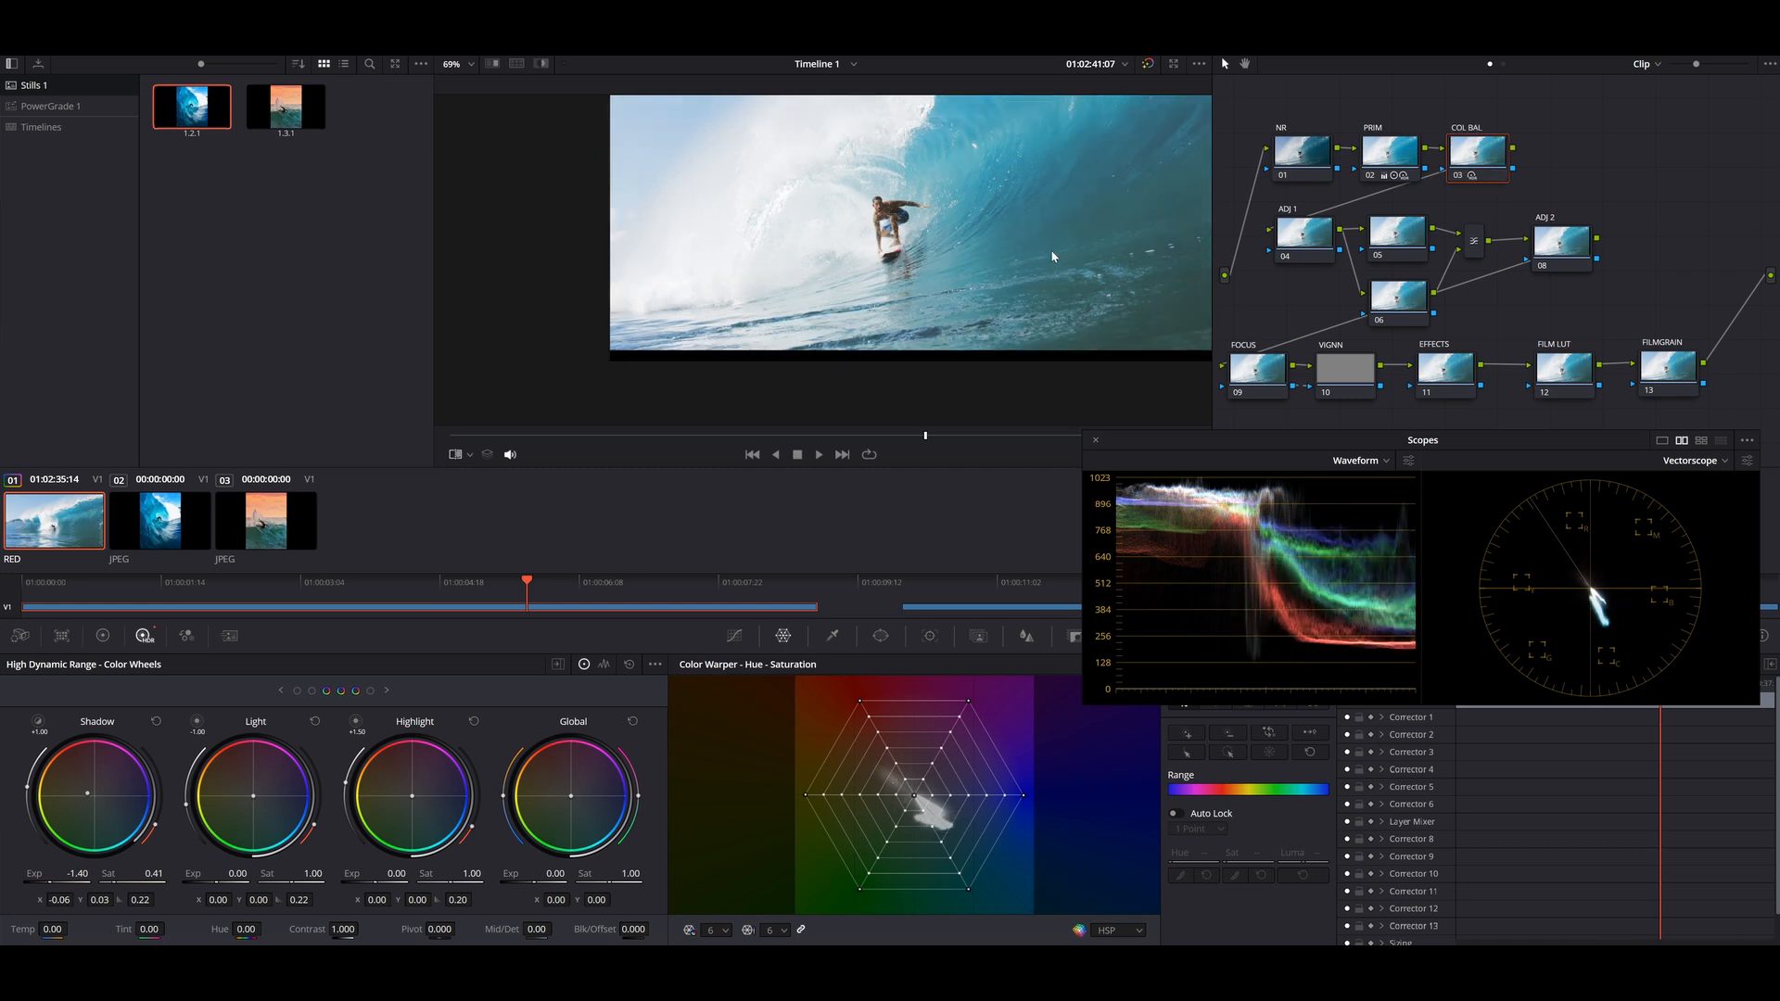
Toggle the COL BAL node repeatedly to judge its effect on the wave and the darker water.
key(ctrl+d)
key(ctrl+d)
key(ctrl+d)
key(ctrl+d)
key(ctrl+d)
key(ctrl+d)
key(ctrl+d)
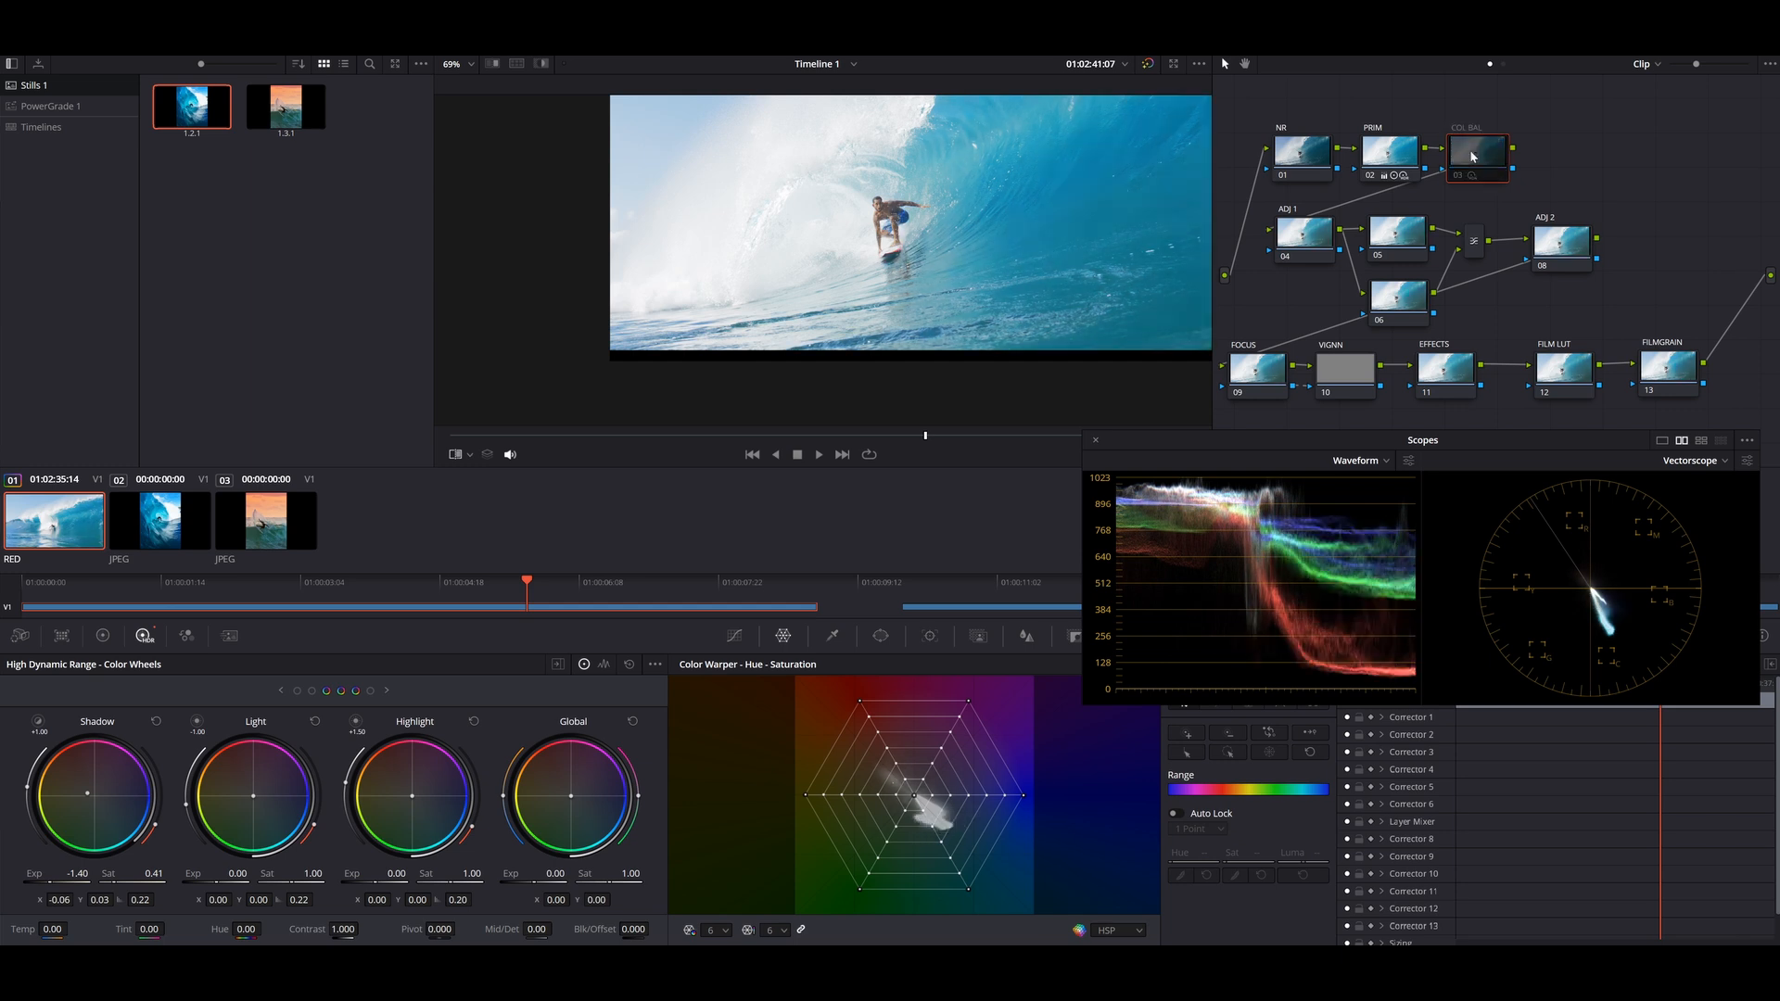
scroll(837, 337, down, 1)
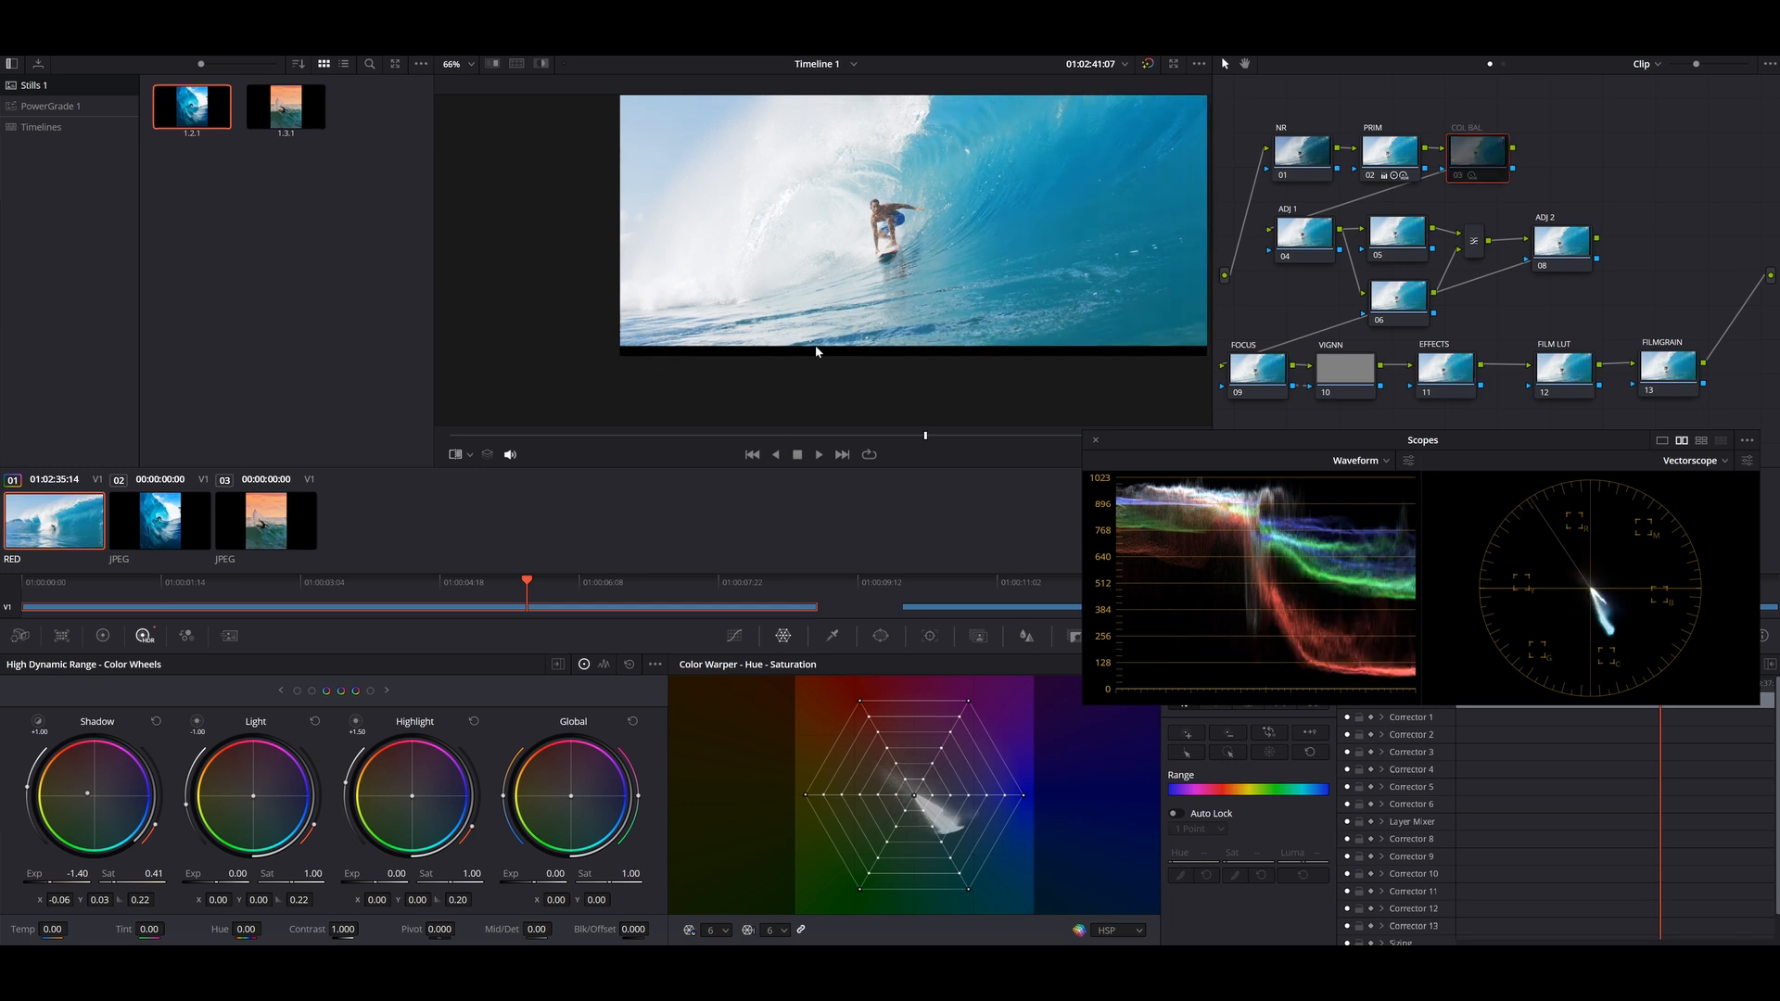
Qualify COL BAL's darker tones with HSL luminance high 60.6 and high softness 7.3, viewing the selection with Highlight.
click(102, 636)
click(831, 635)
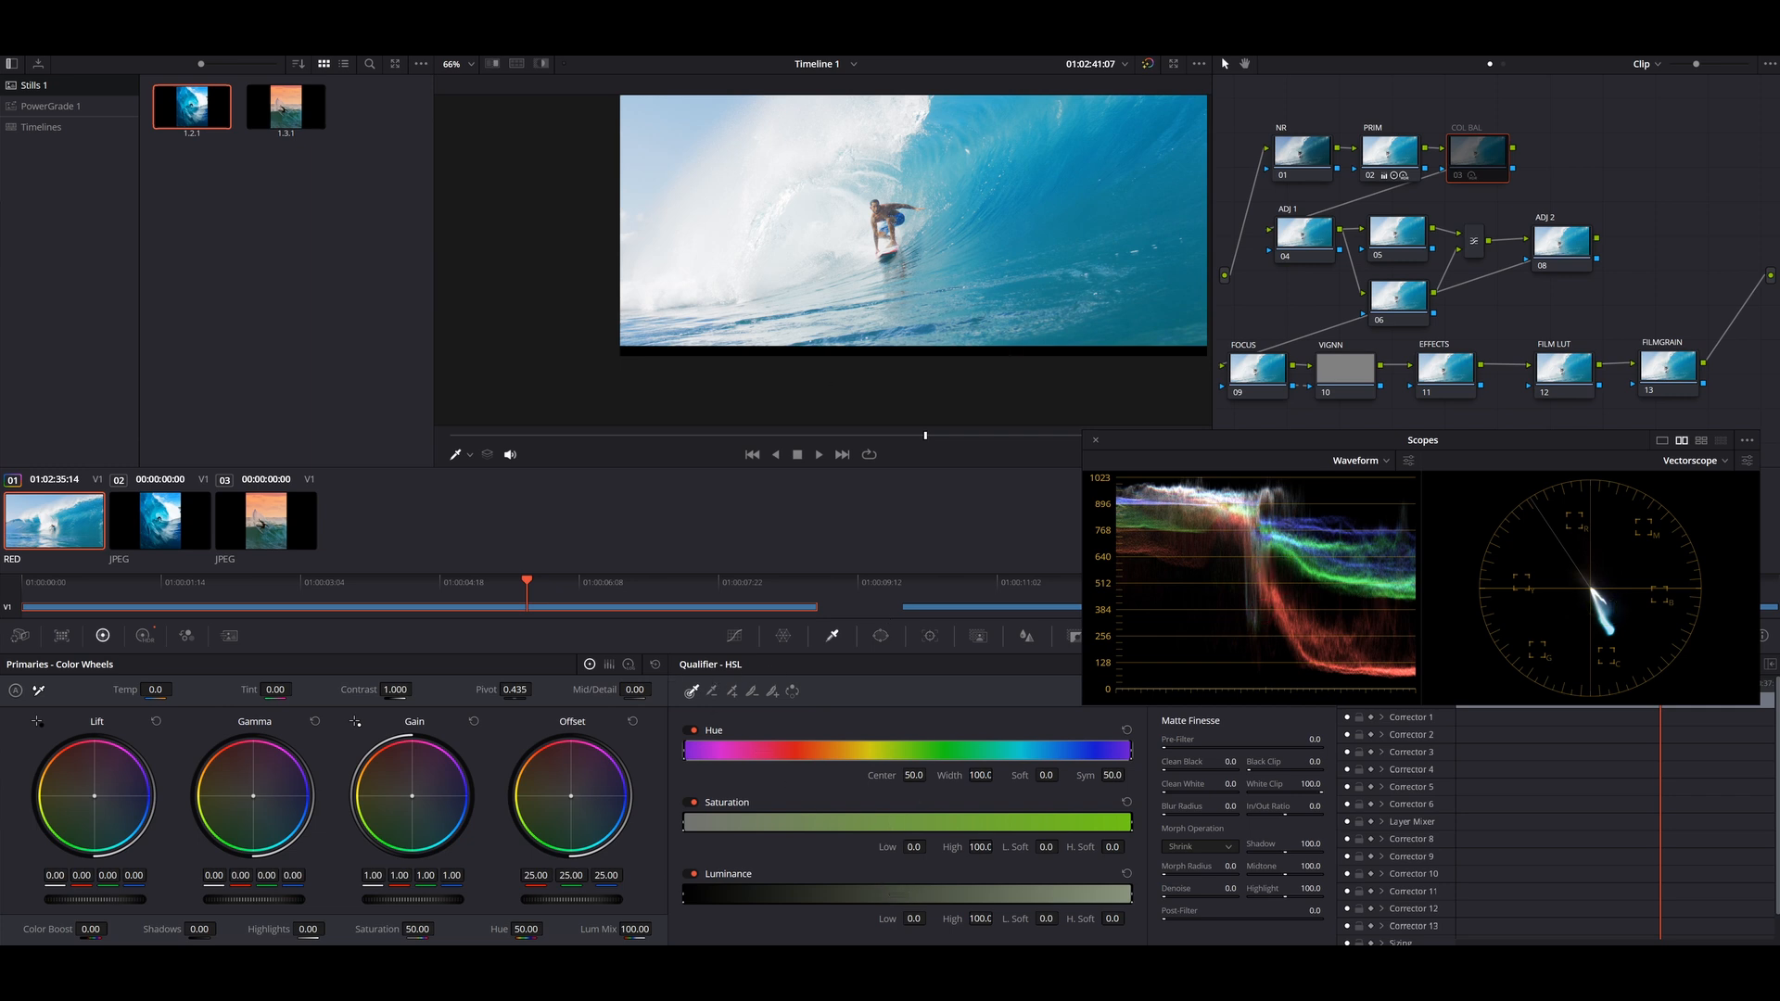
click(543, 64)
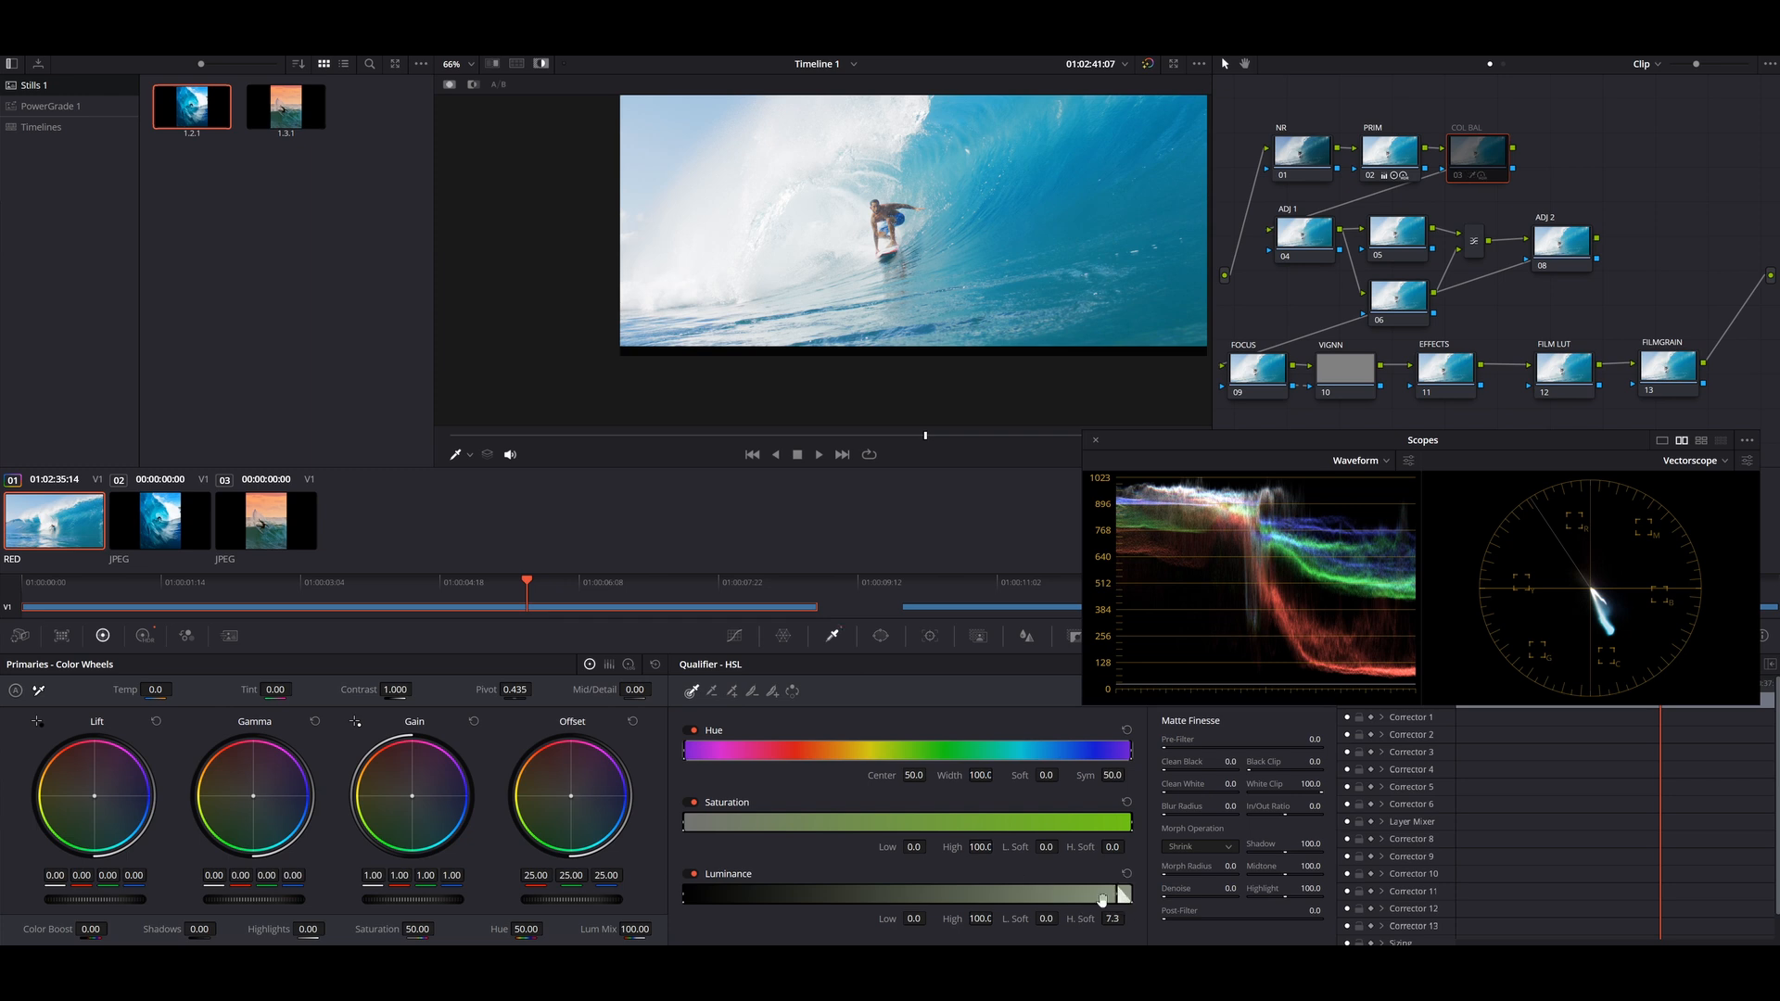
drag(1108, 896, 705, 895)
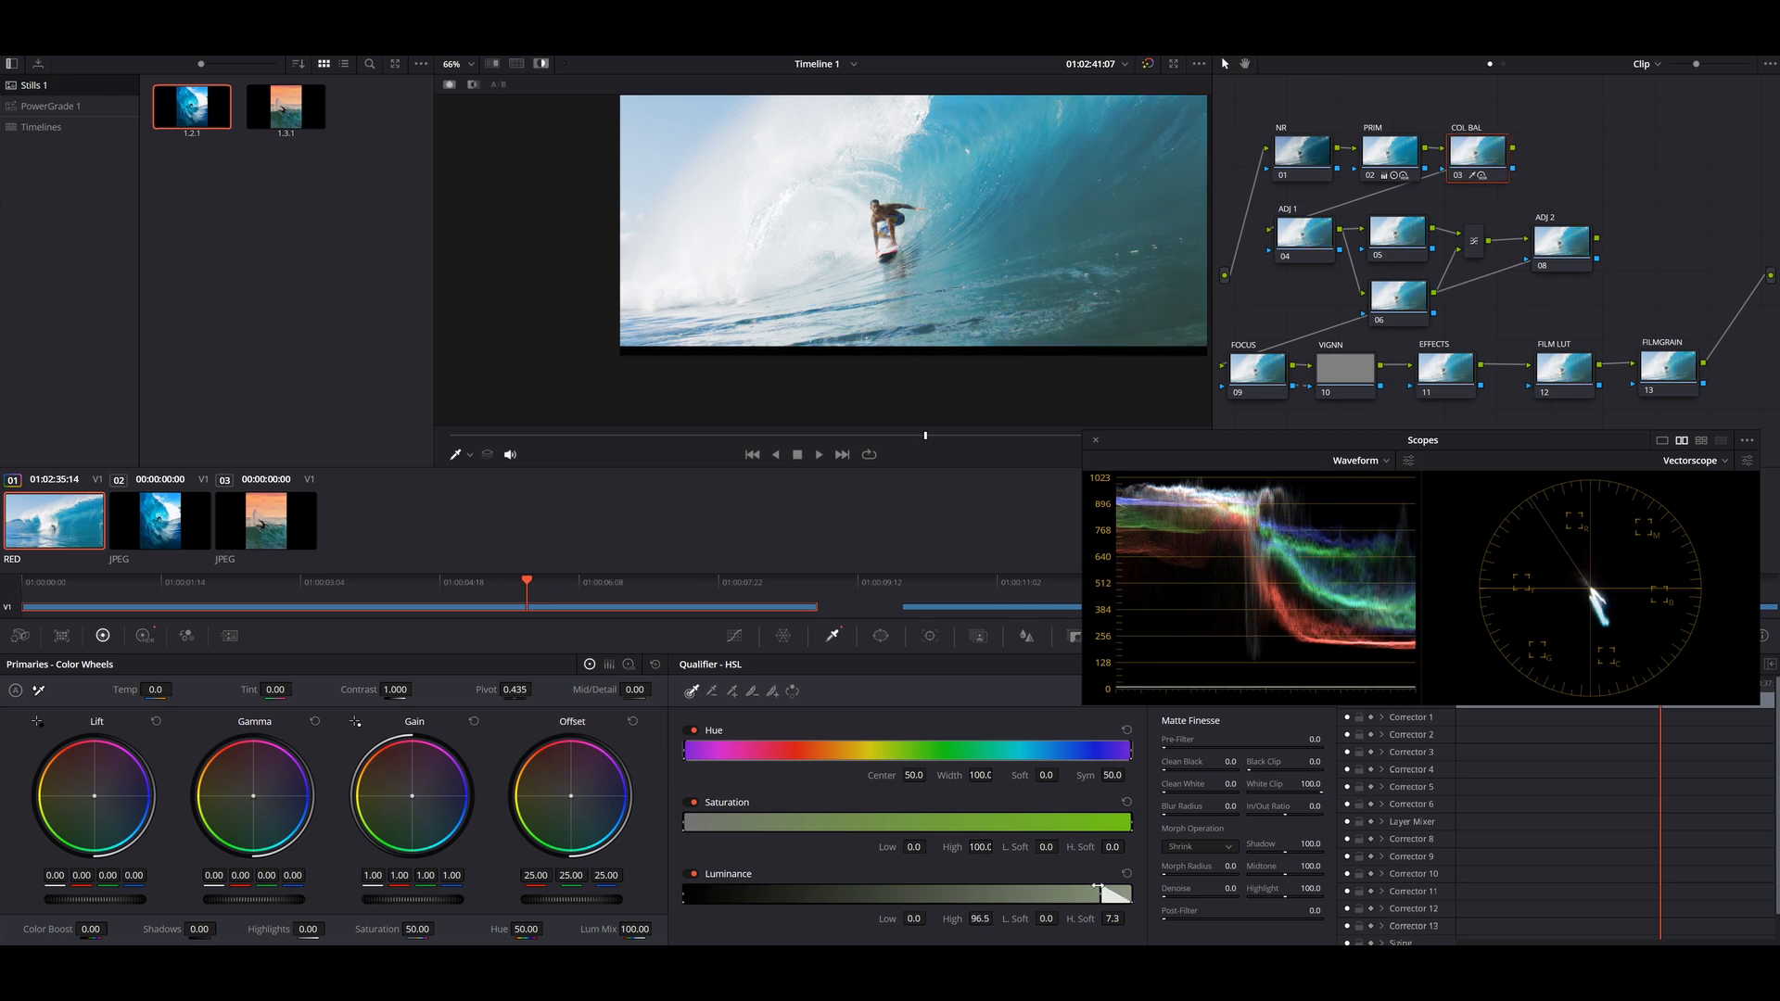
drag(1105, 894, 938, 897)
Restrict the COL BAL qualifier to saturation high 6.4, high softness 8.3 and denoise 19.2, and turn off Highlight.
drag(1130, 823, 720, 817)
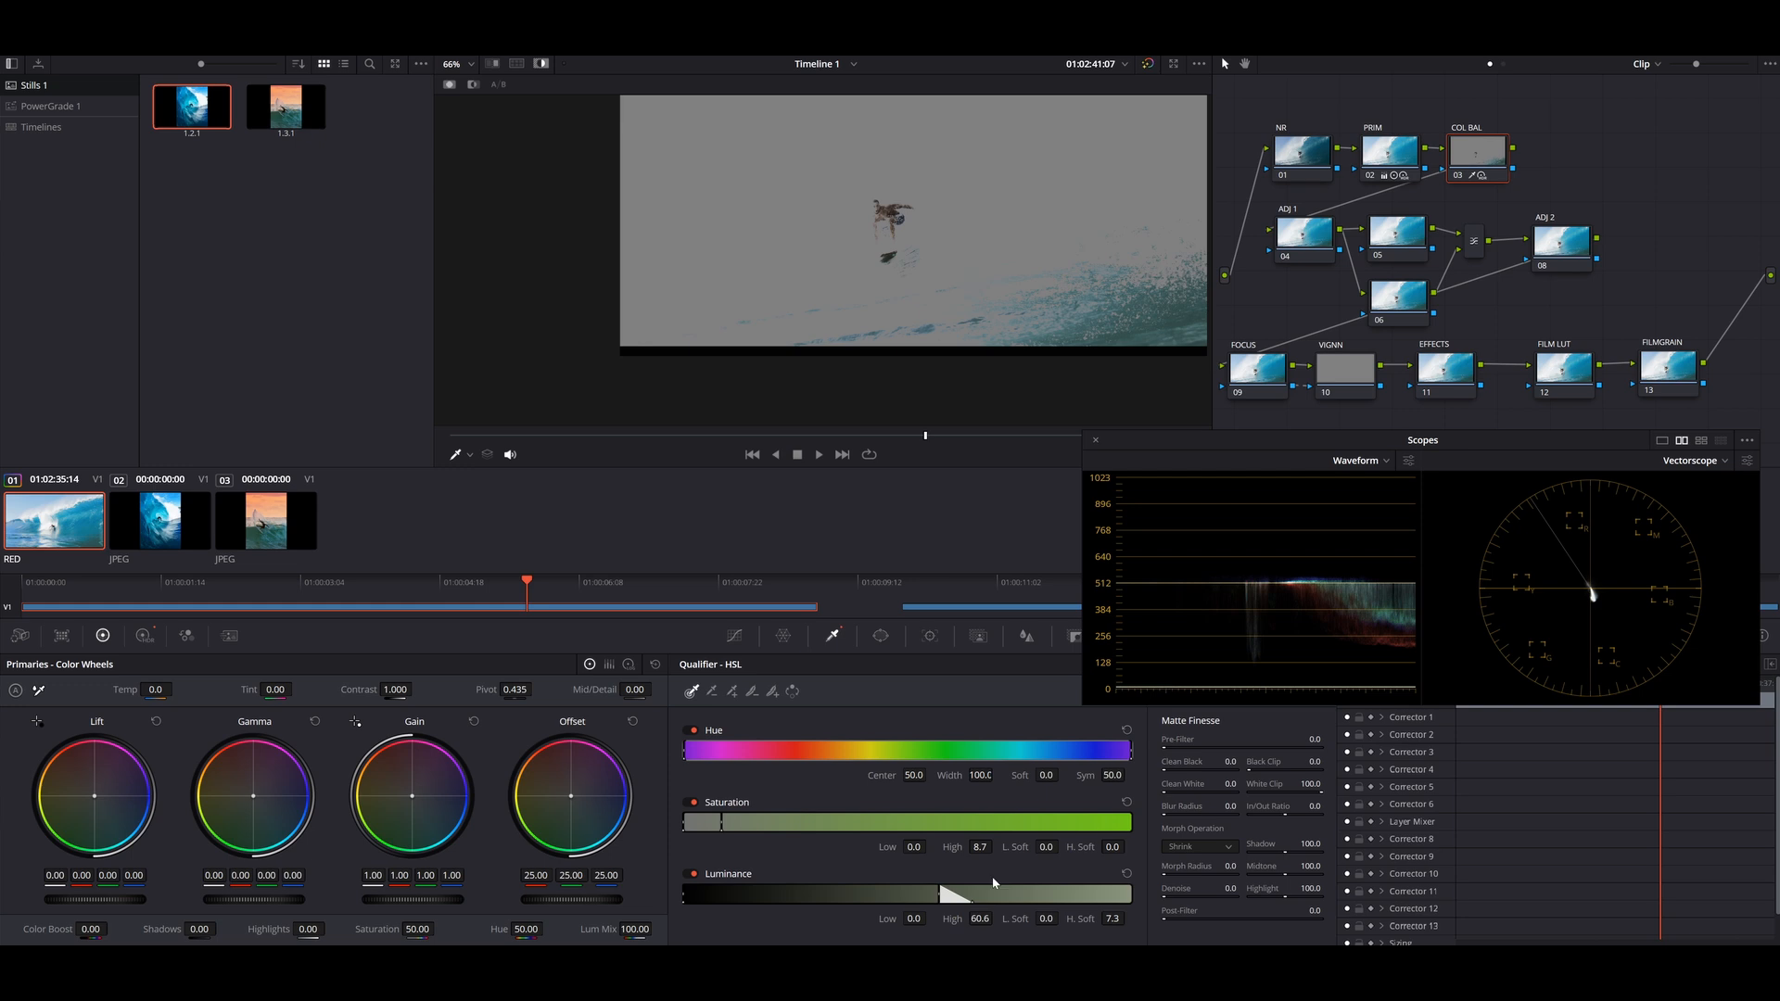
drag(1077, 847, 996, 846)
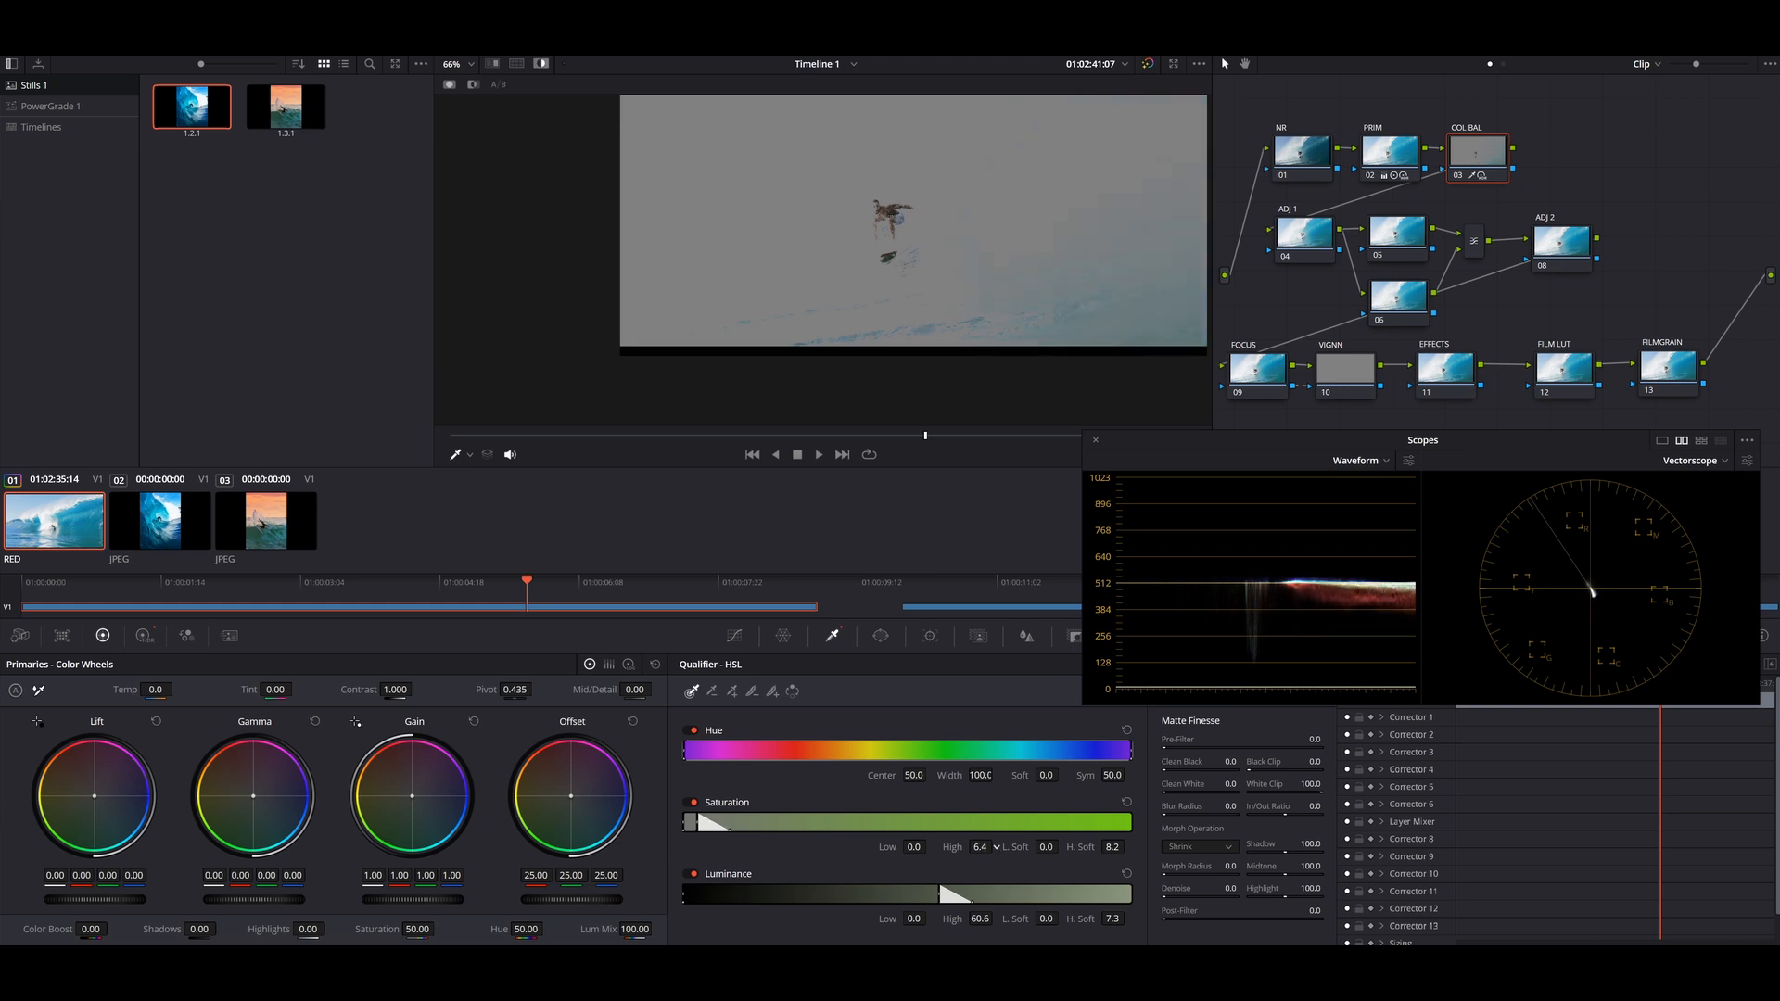
drag(1168, 892, 1191, 892)
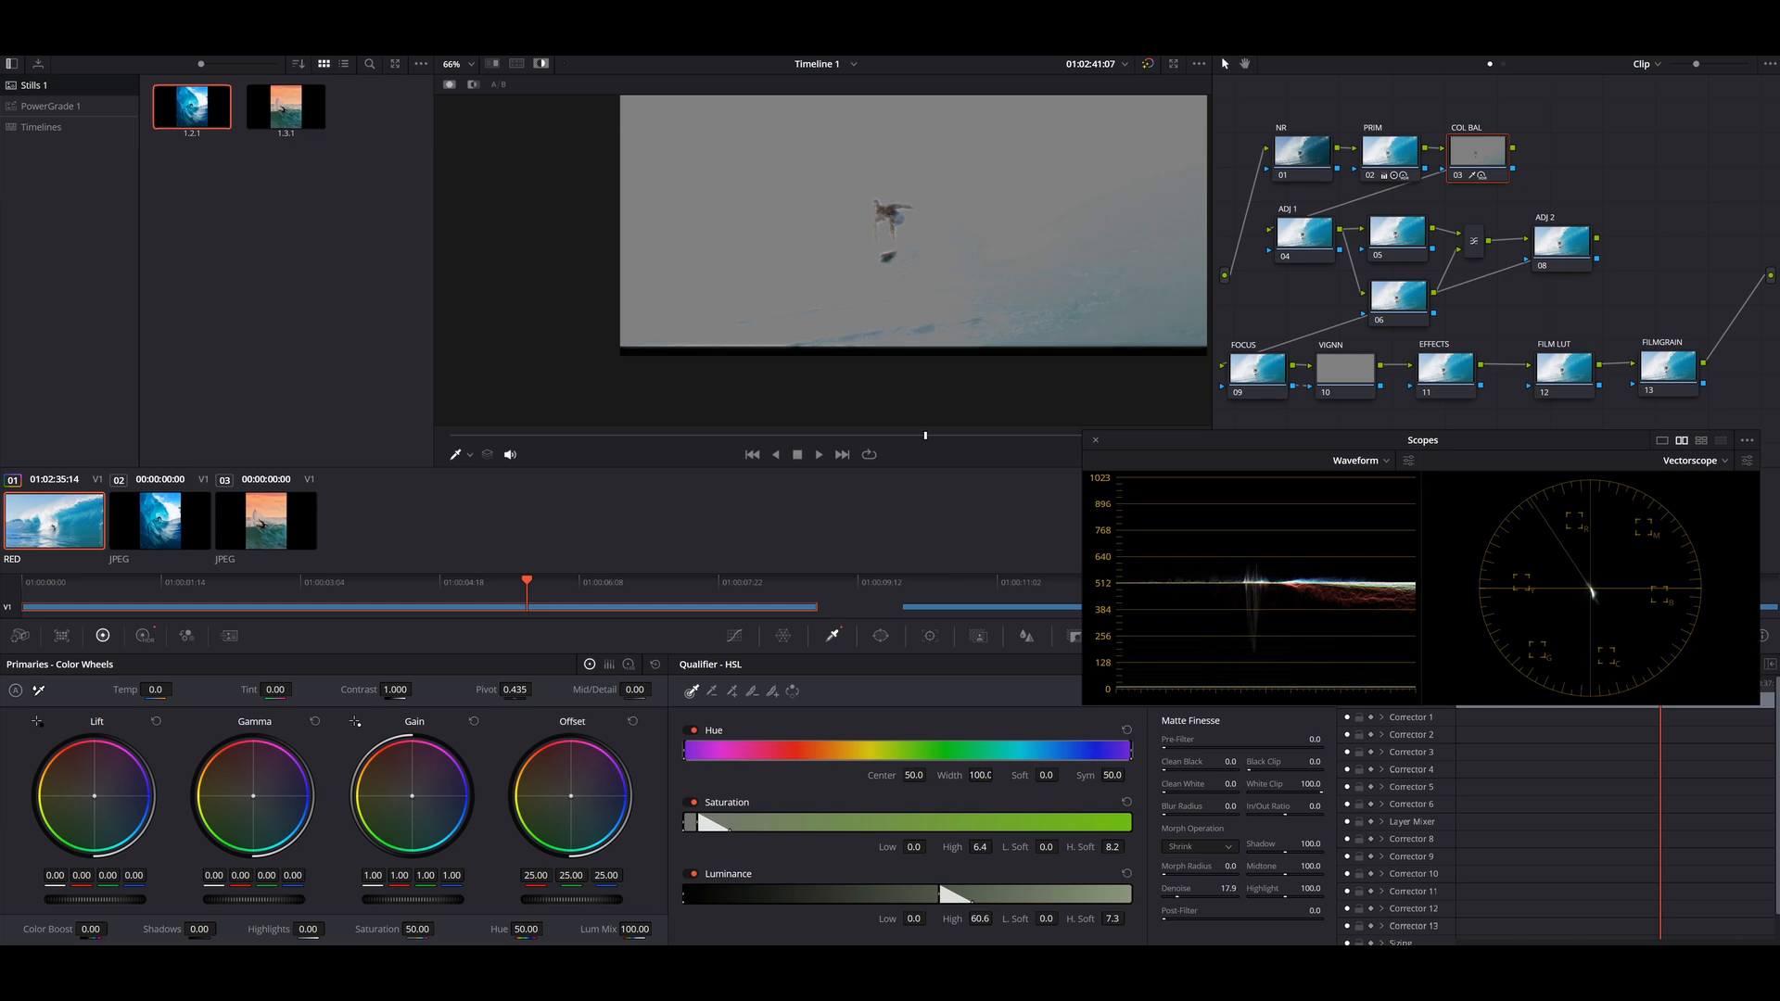
key(shift+h)
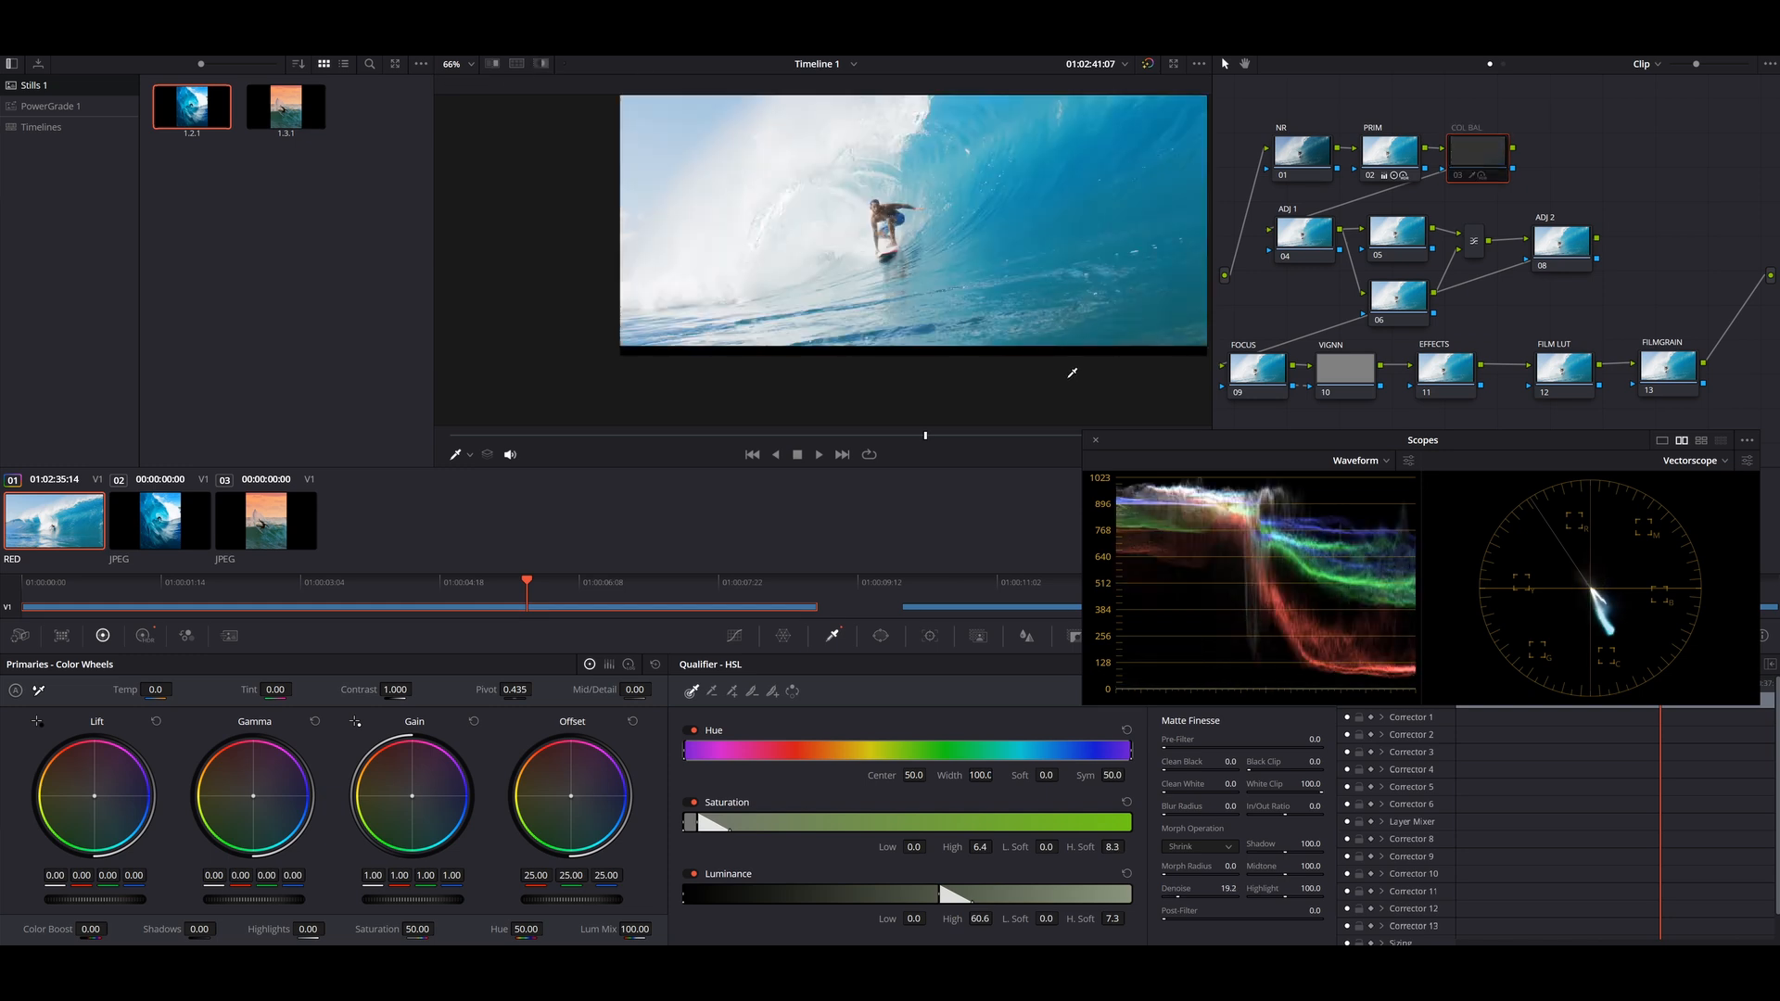
Compare the surfer up close with the qualified COL BAL node disabled and enabled.
scroll(1010, 208, up, 6)
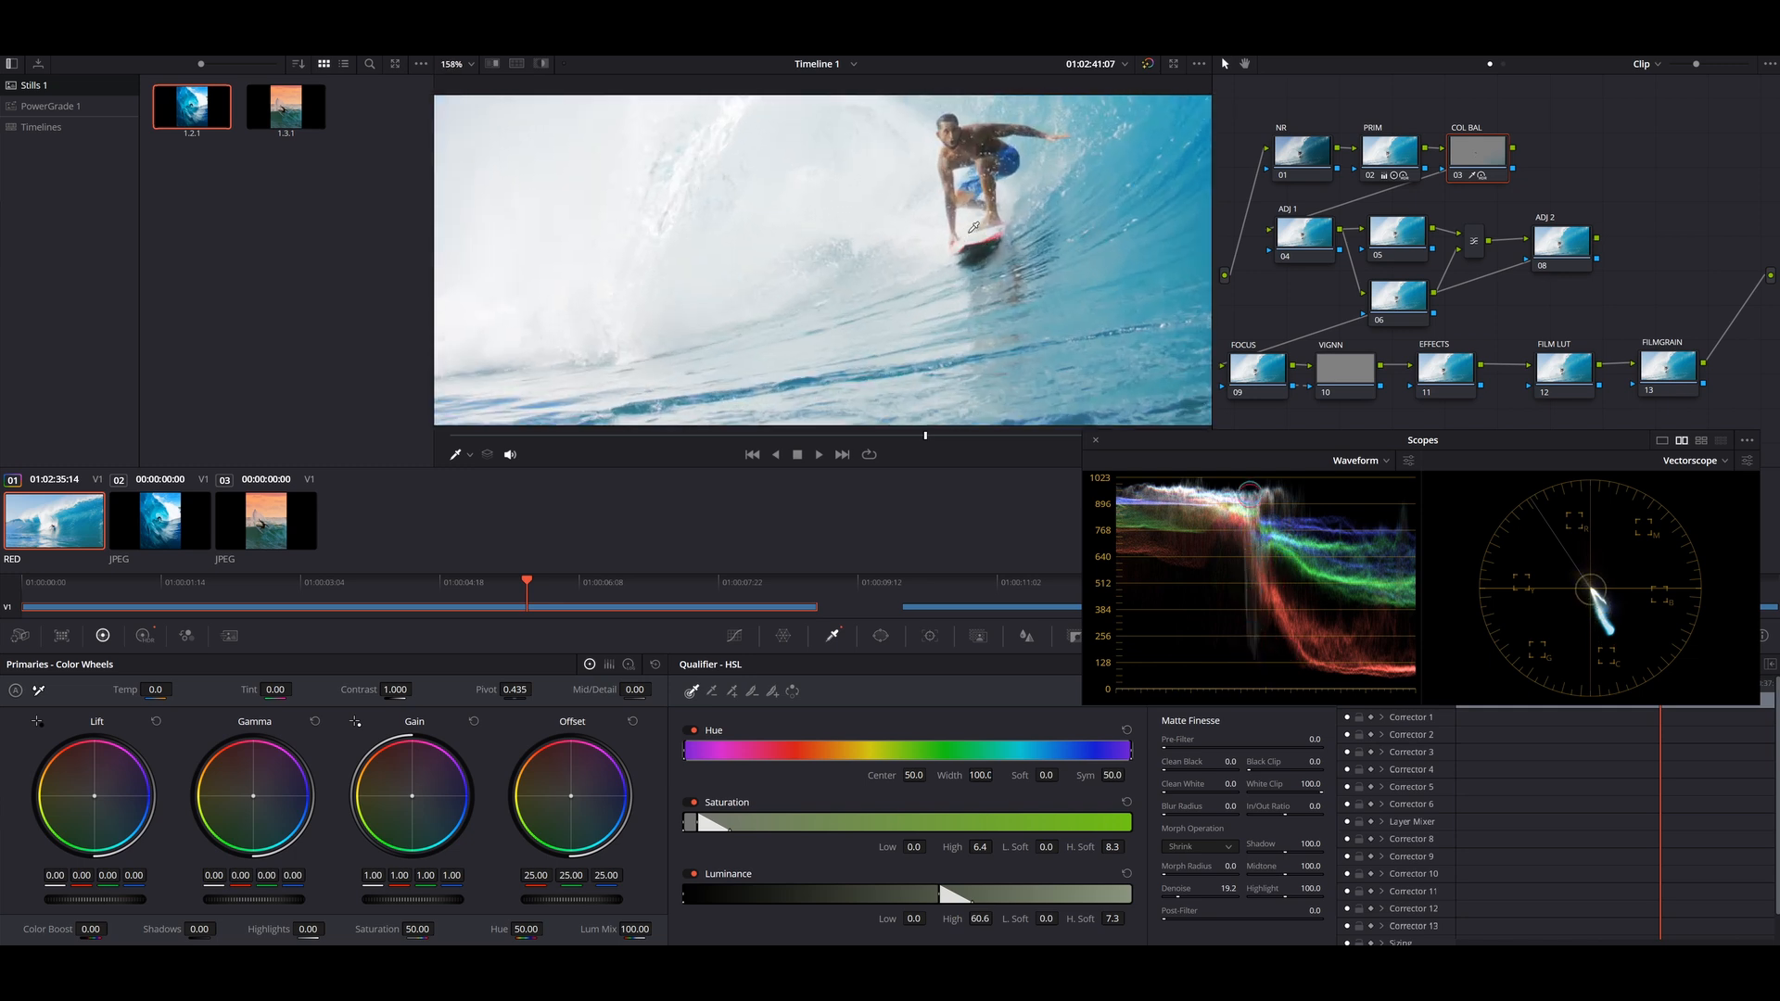
drag(1010, 207, 974, 325)
scroll(974, 306, up, 3)
drag(1178, 222, 1002, 287)
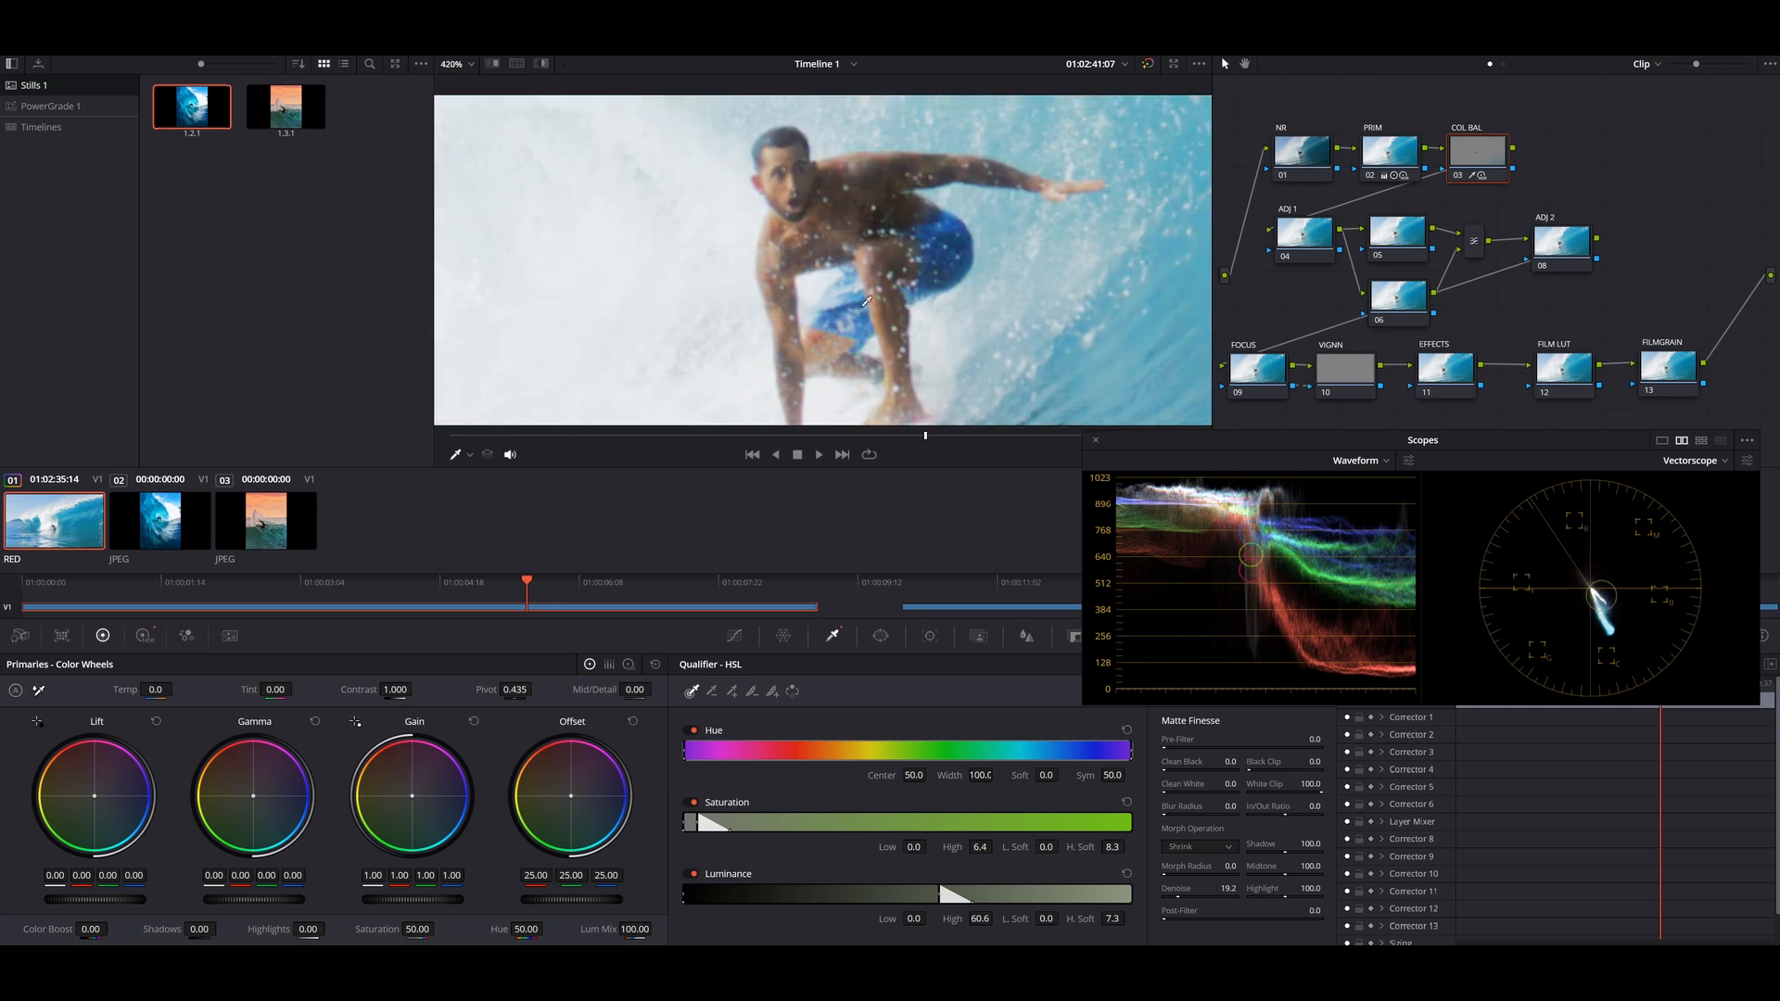
key(ctrl+d)
key(ctrl+d)
key(ctrl+d)
key(ctrl+d)
key(ctrl+d)
key(ctrl+d)
key(ctrl+d)
Compare the whole wave with the qualified COL BAL node disabled and enabled.
key(shift+z)
key(ctrl+d)
key(ctrl+d)
key(ctrl+d)
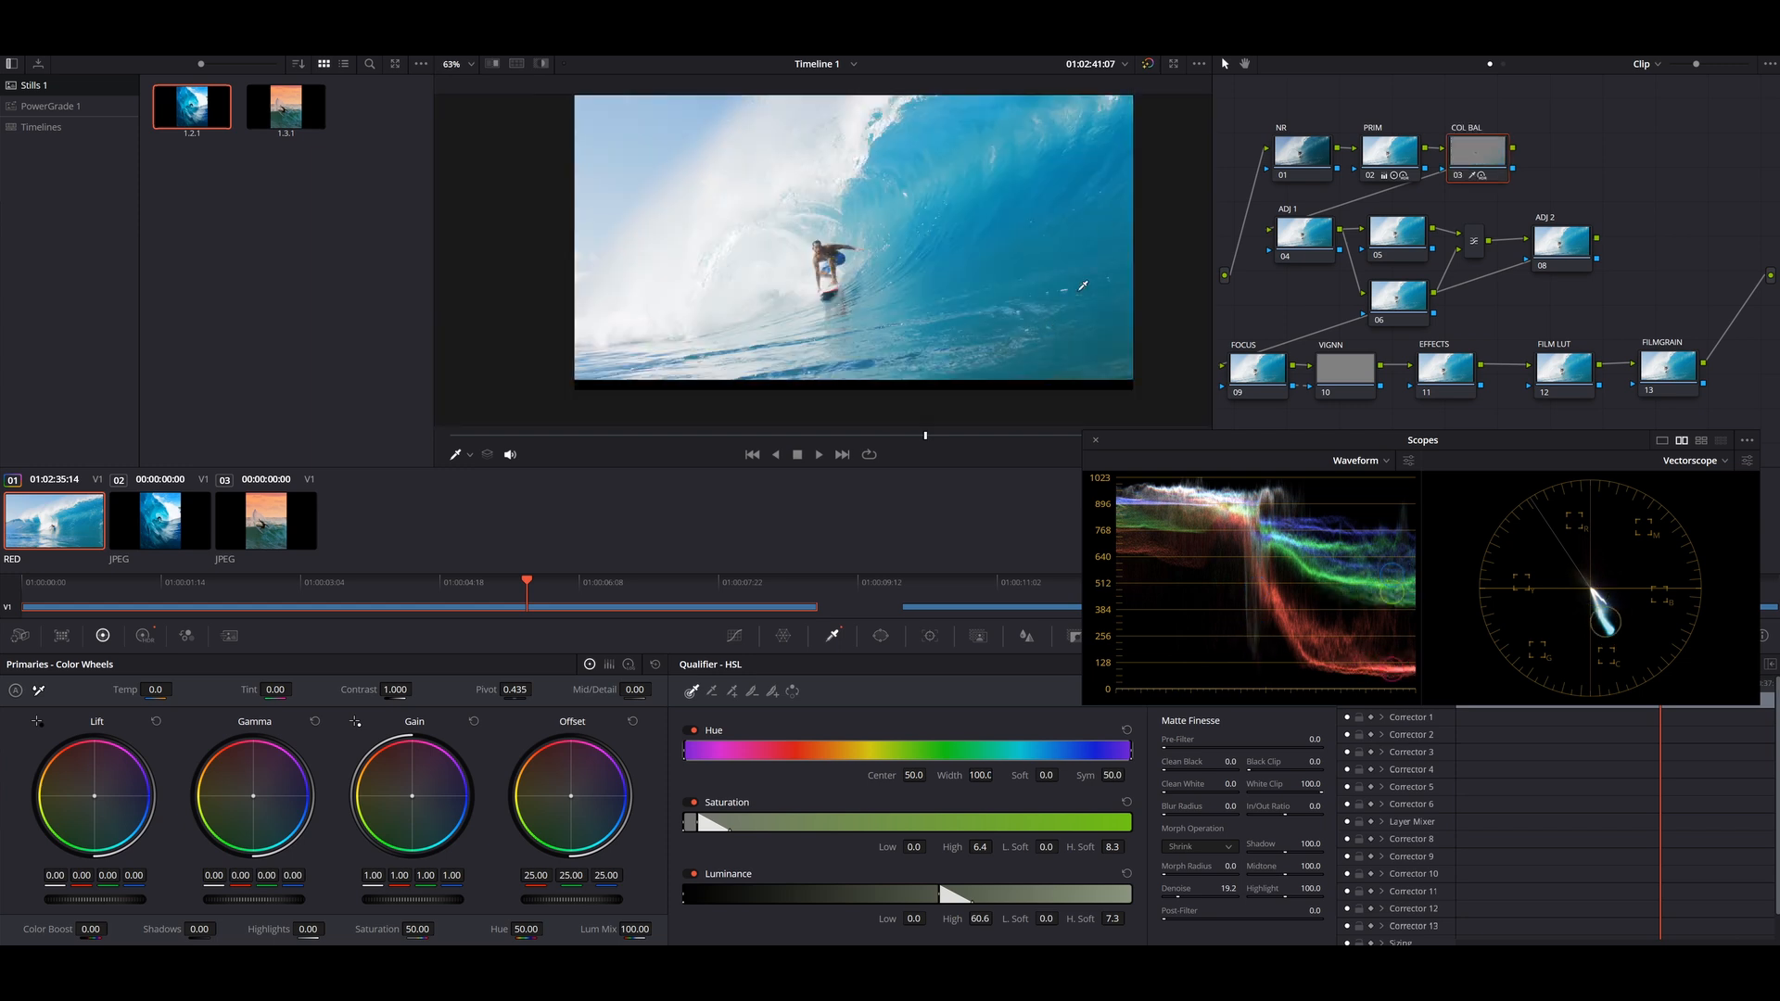
key(ctrl+d)
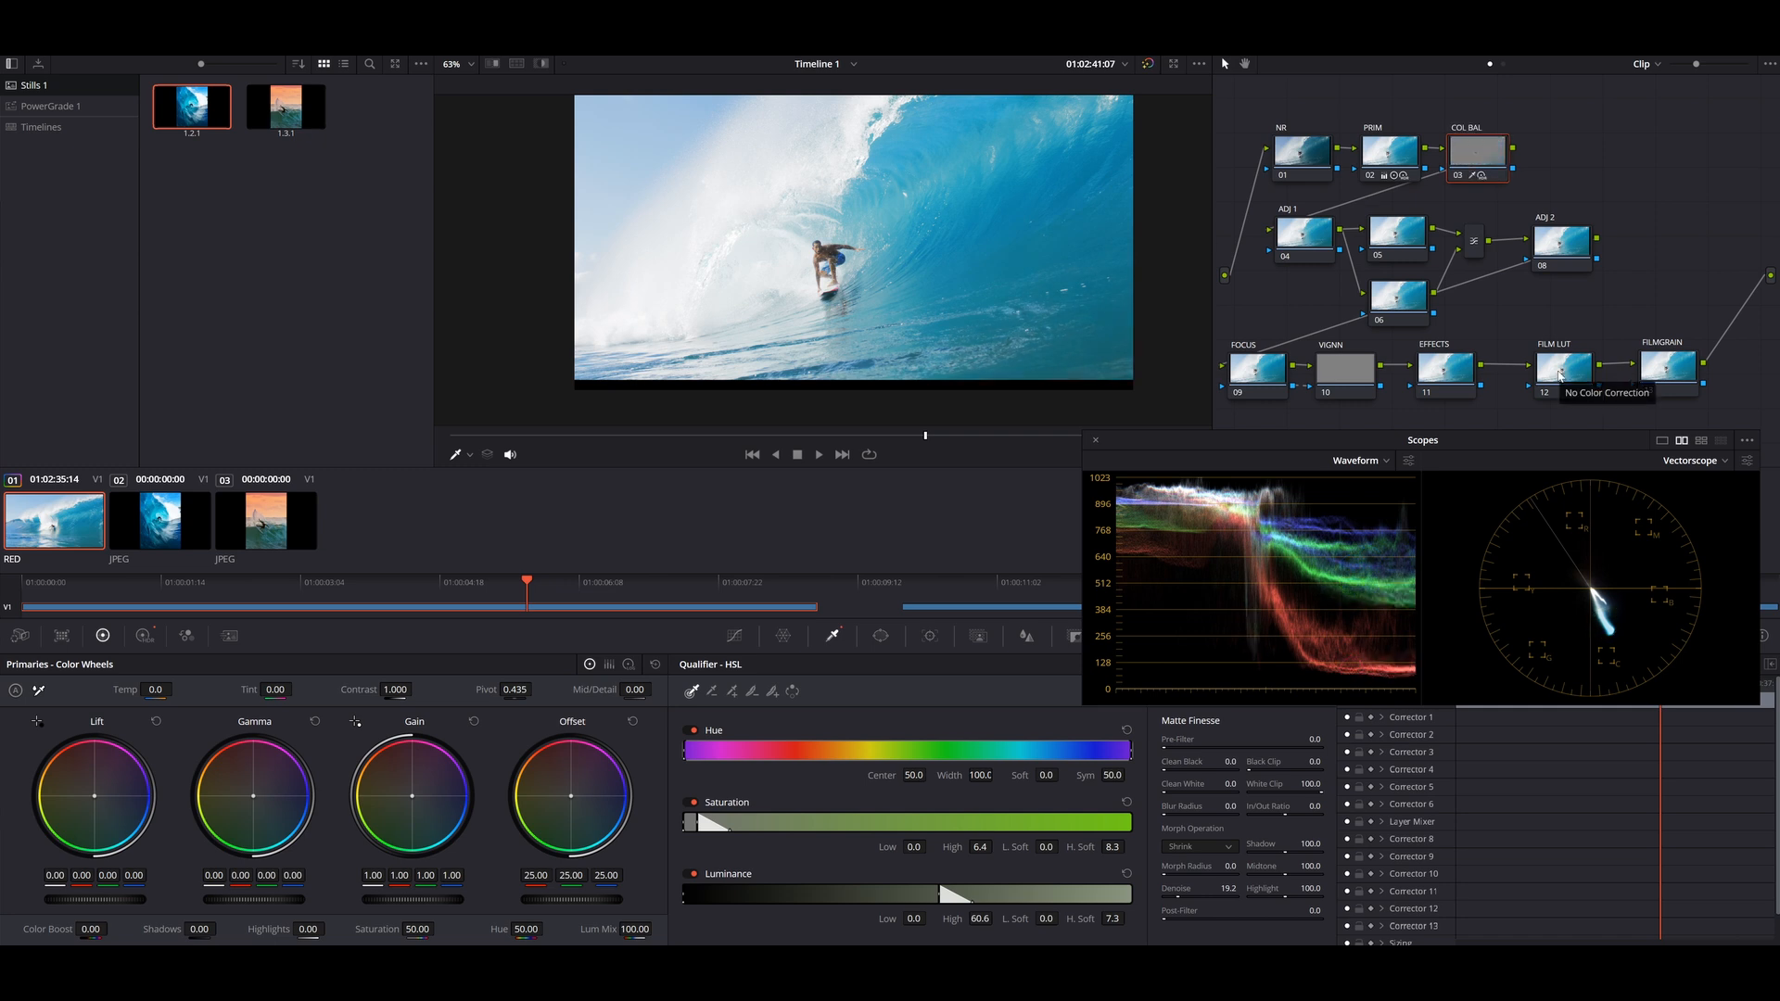
Select the FILM LUT node, look through the pre-installed Film Looks LUTs, and return to the stills gallery.
drag(1253, 120, 1589, 161)
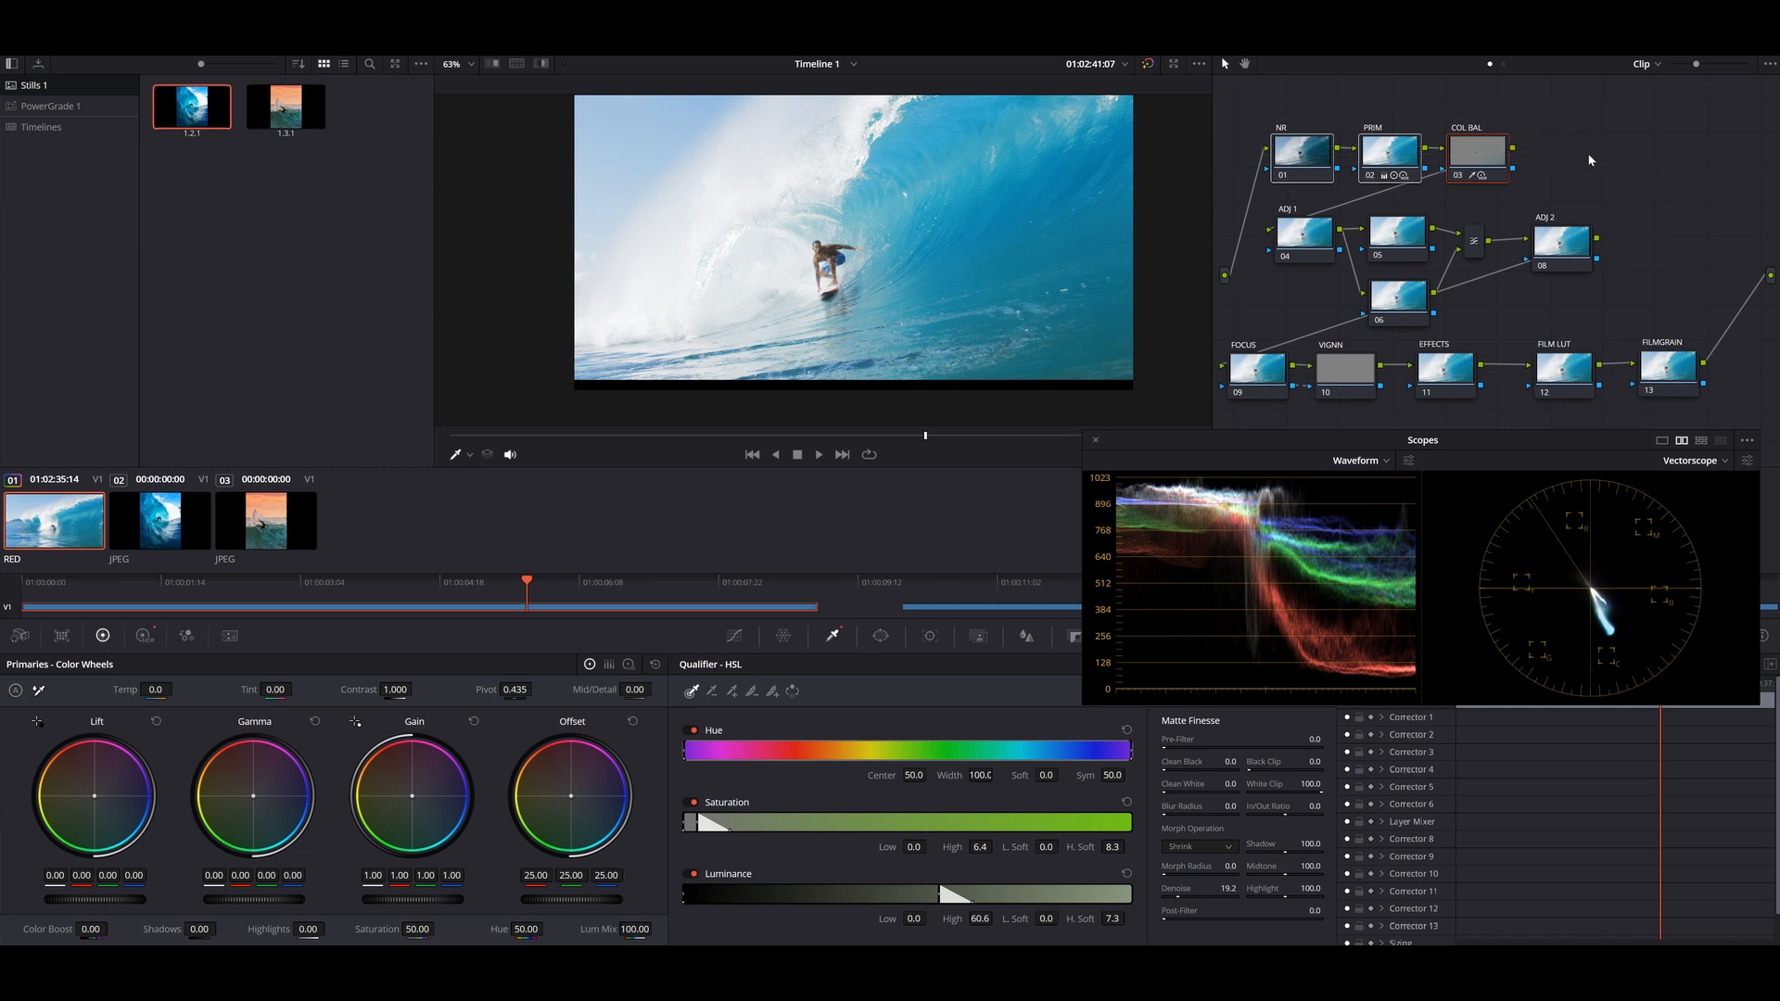
click(1578, 210)
click(1574, 381)
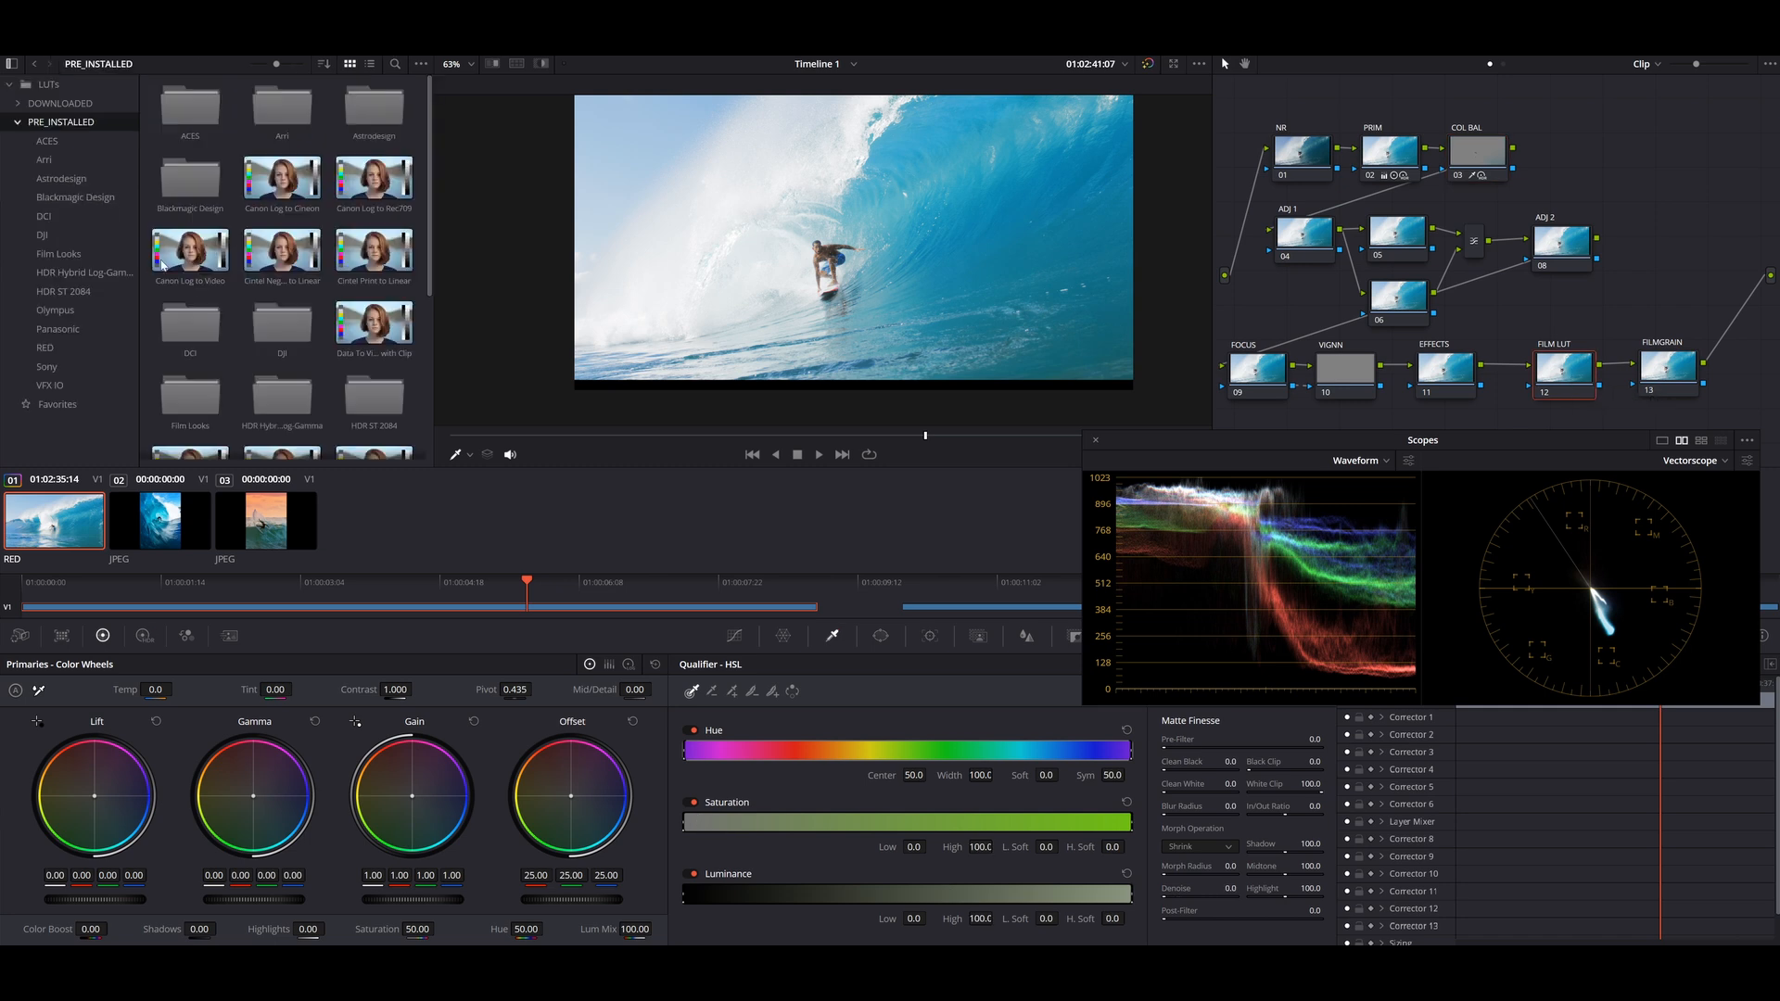
click(51, 255)
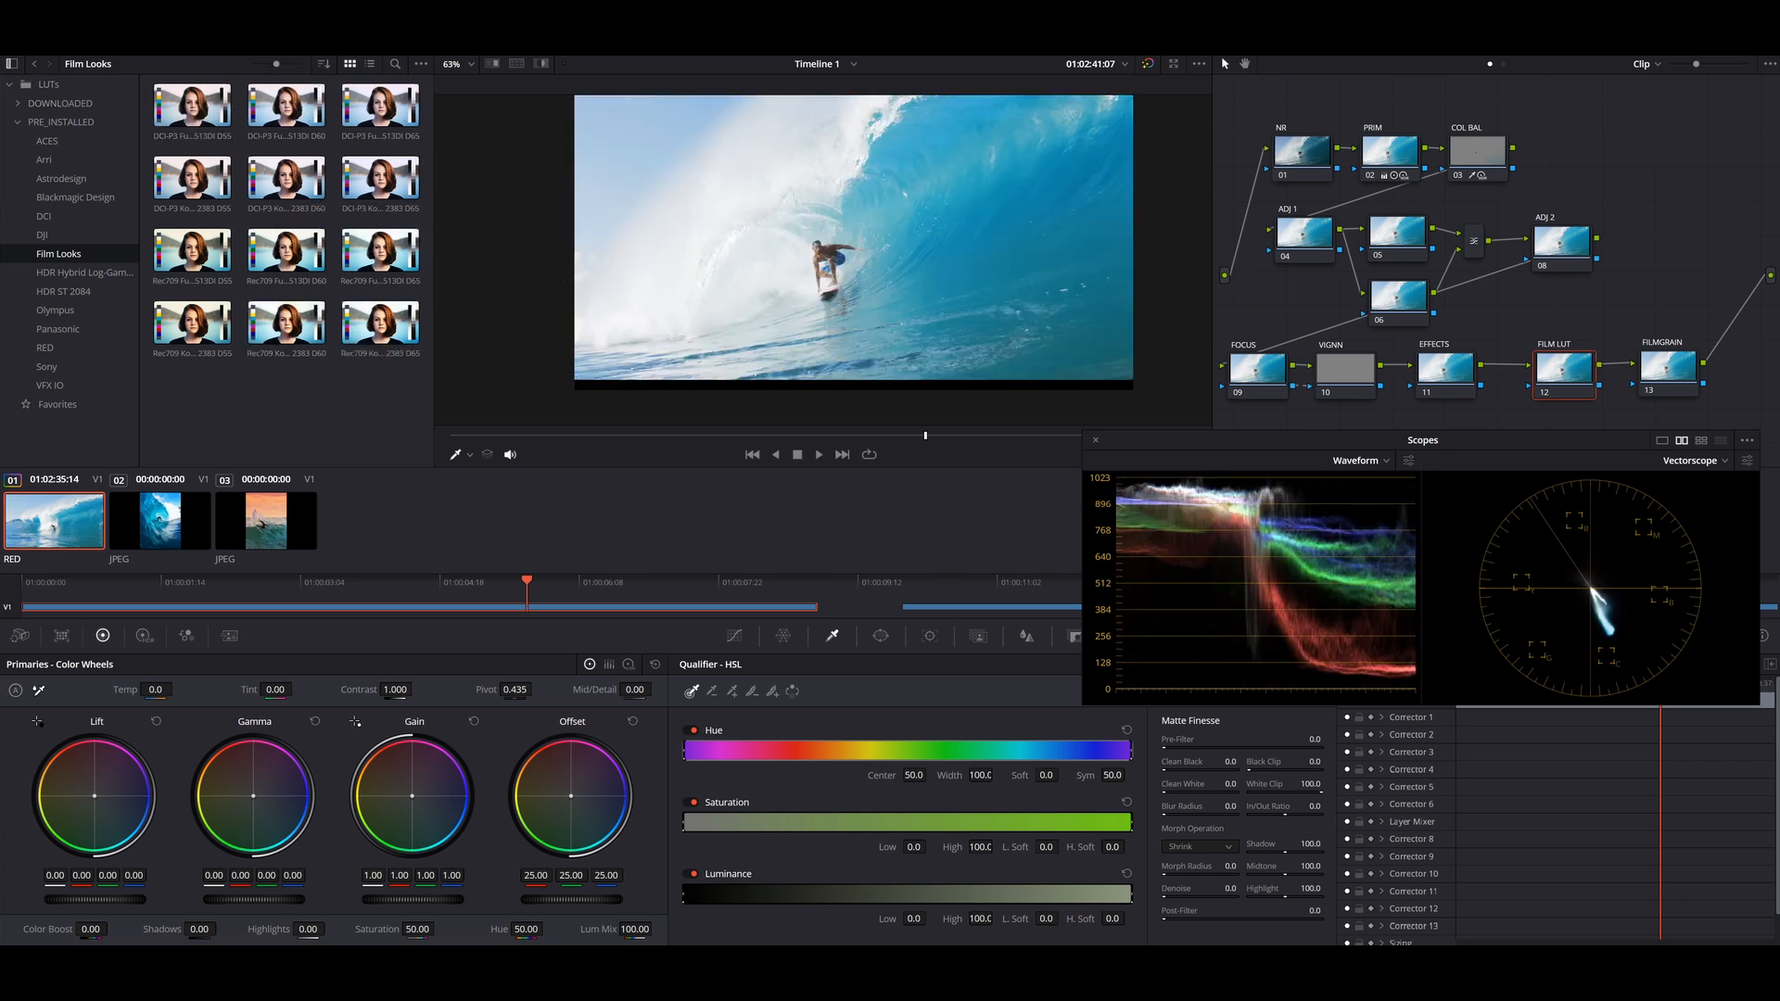
click(108, 42)
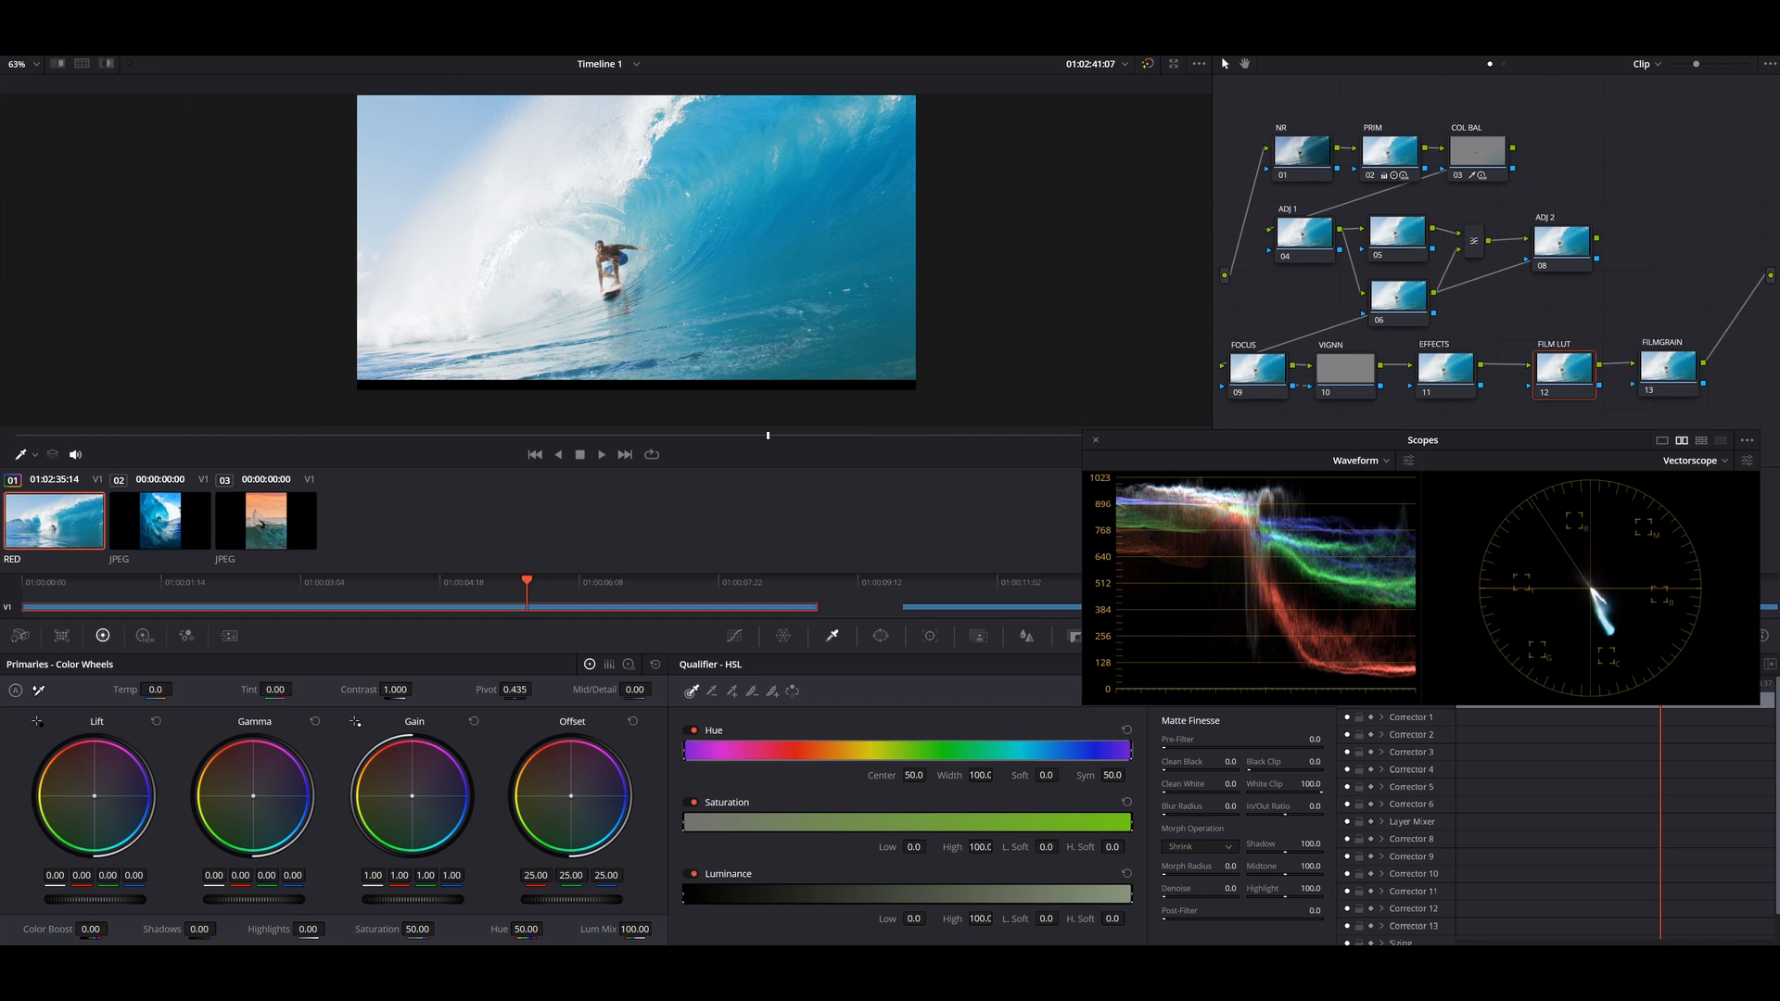
click(42, 42)
Compare the clip with the blue-wave reference still using Image Wipe and return to the full clip frame.
click(491, 65)
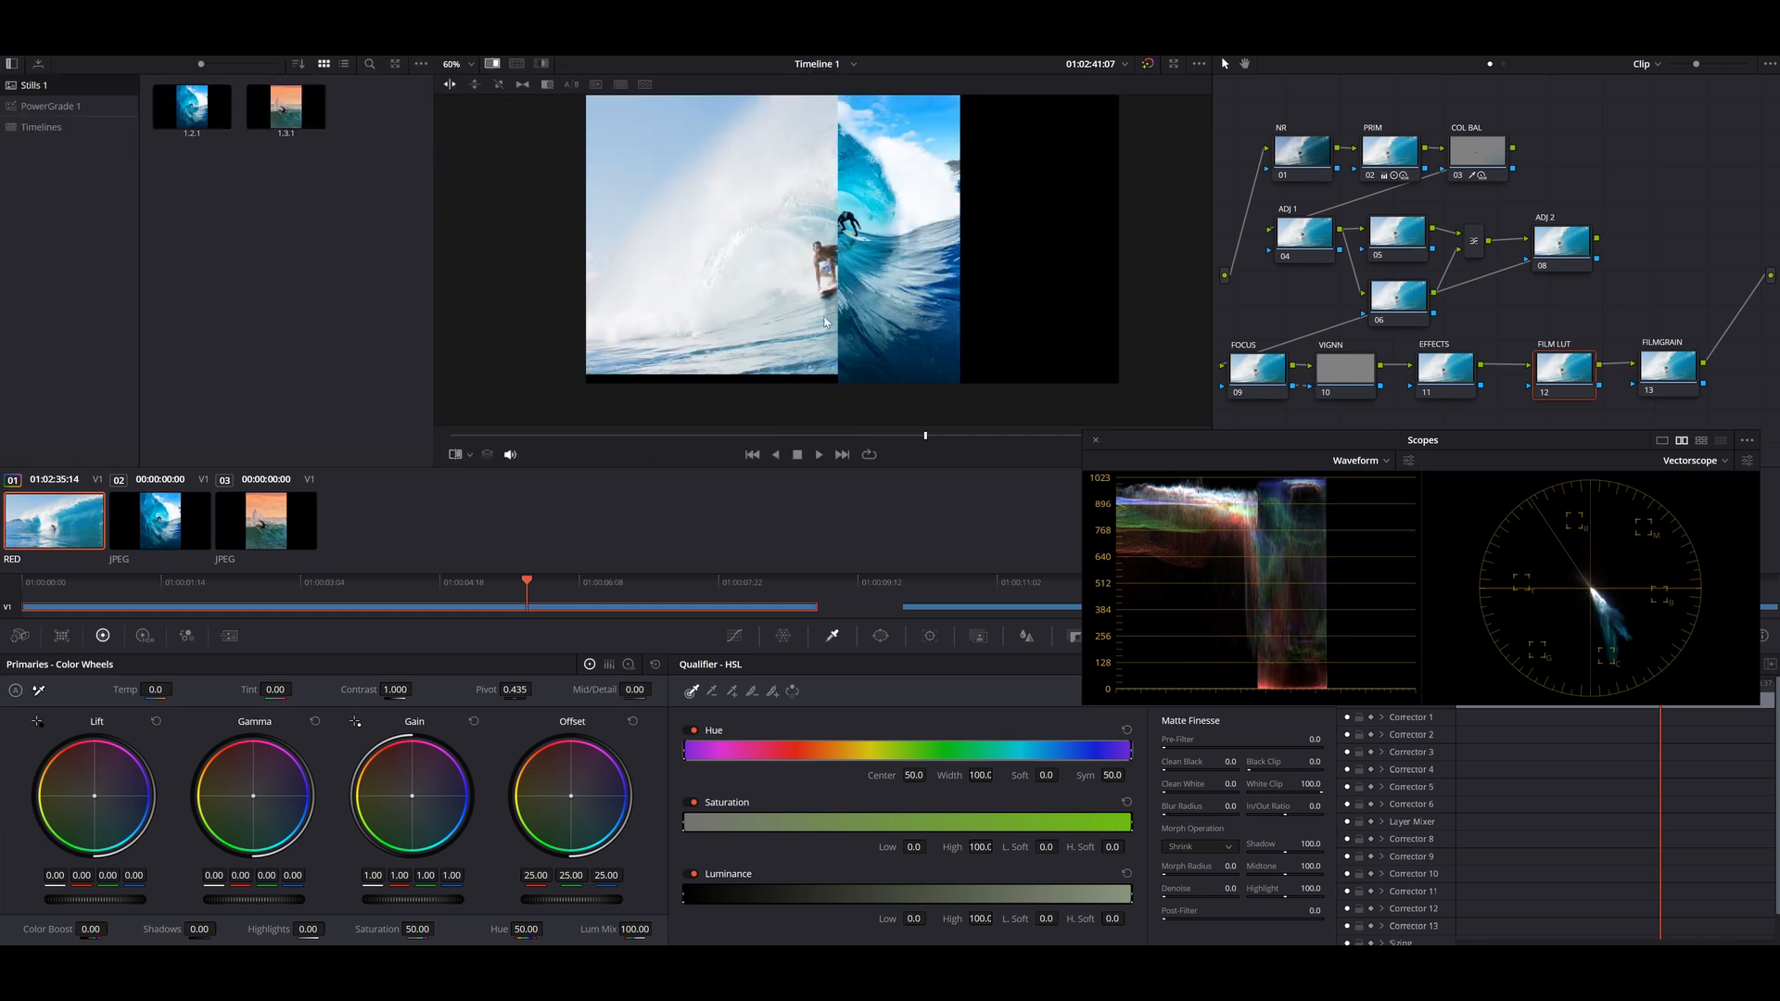
scroll(825, 322, up, 8)
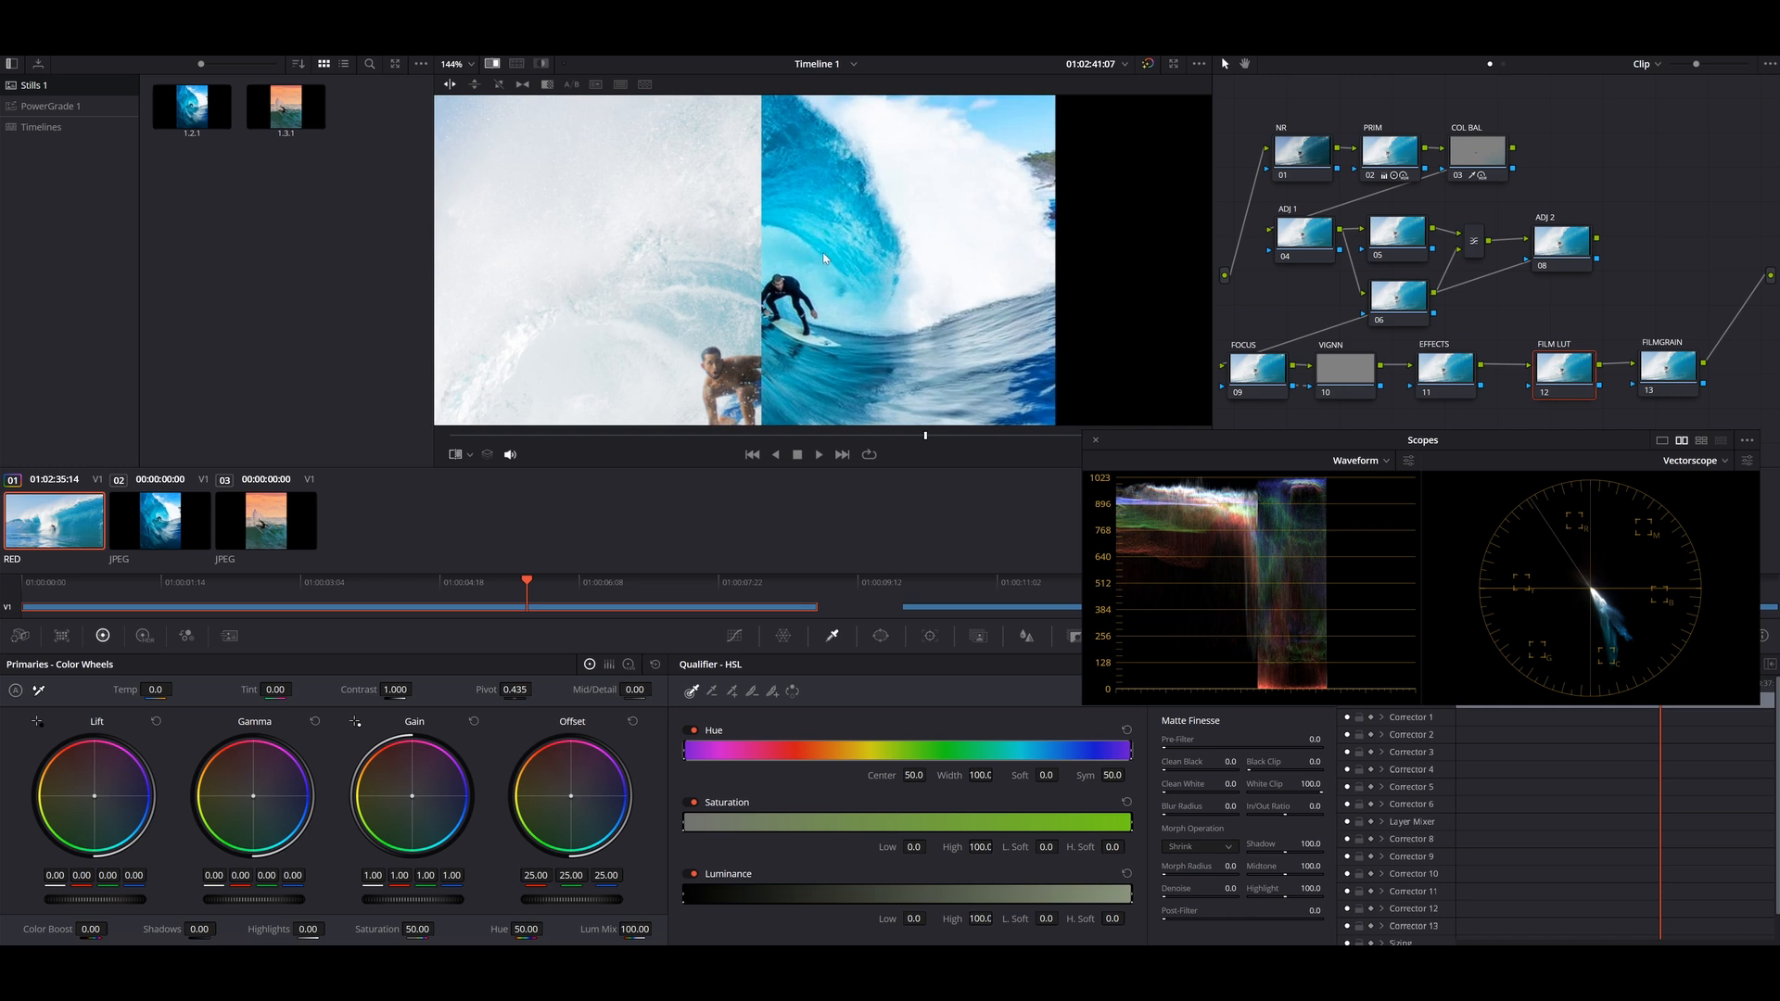
scroll(821, 262, down, 3)
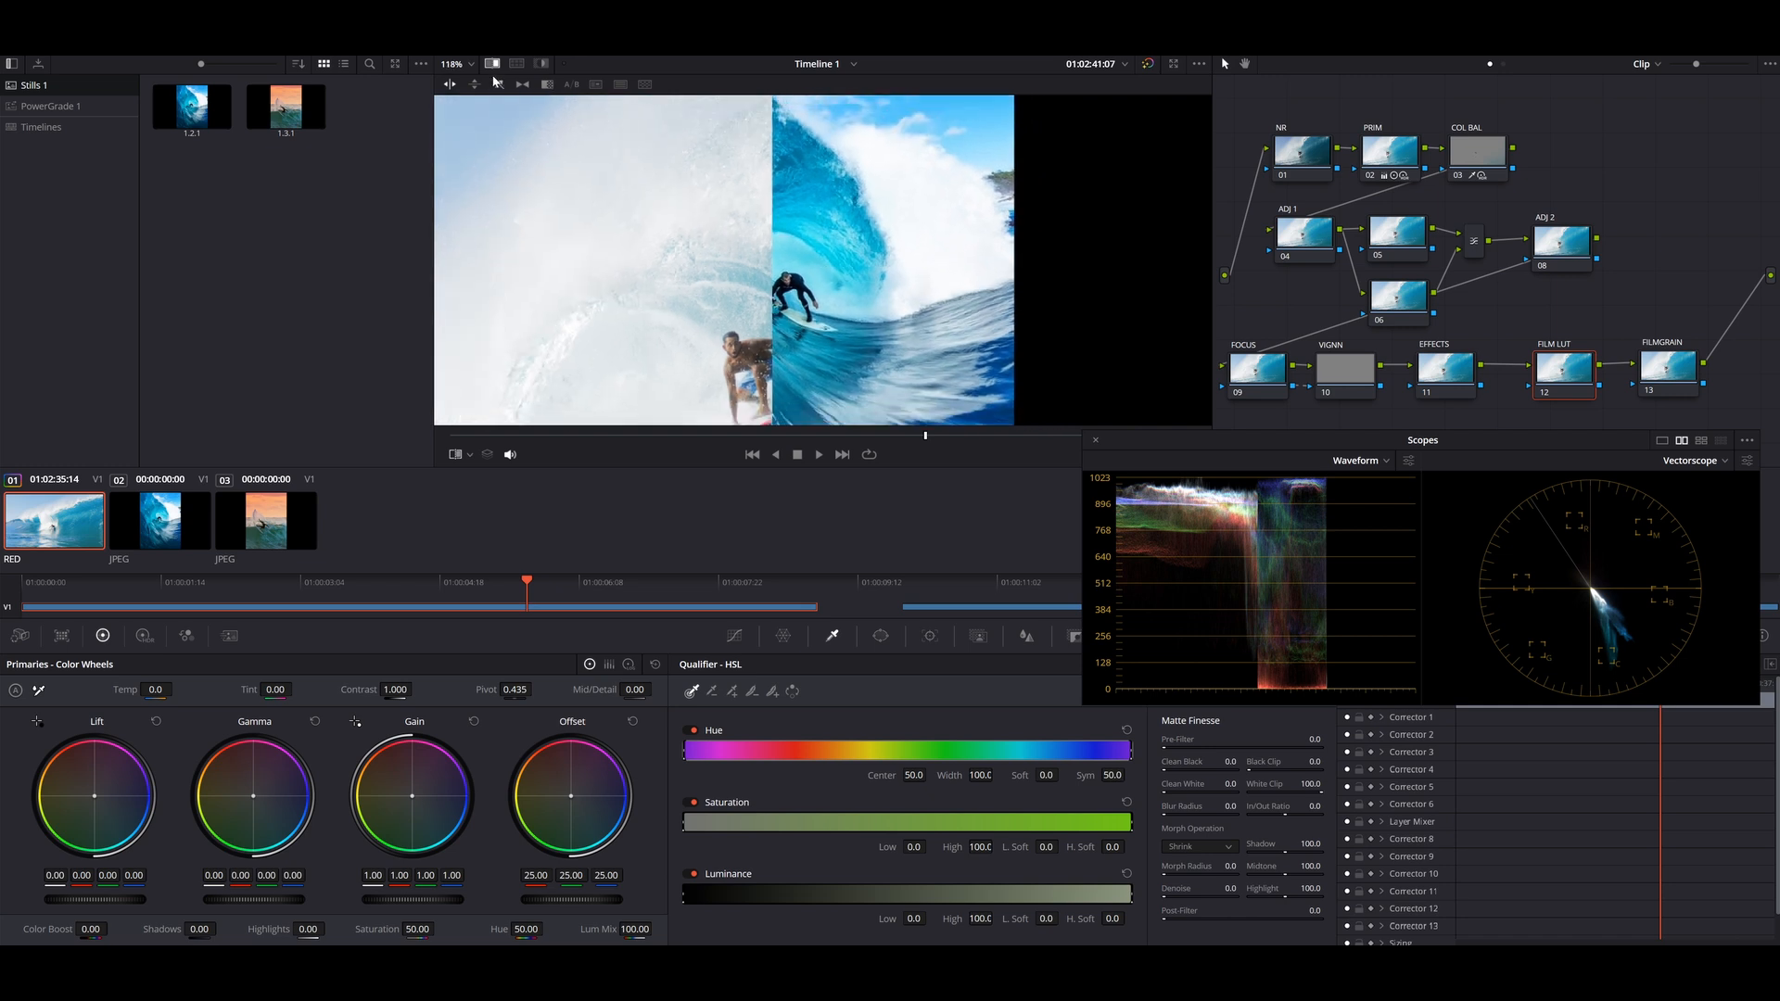
key(ctrl+w)
key(shift+z)
Label node 06 CHARACTER and node 05 WATER.
drag(1398, 297, 1400, 309)
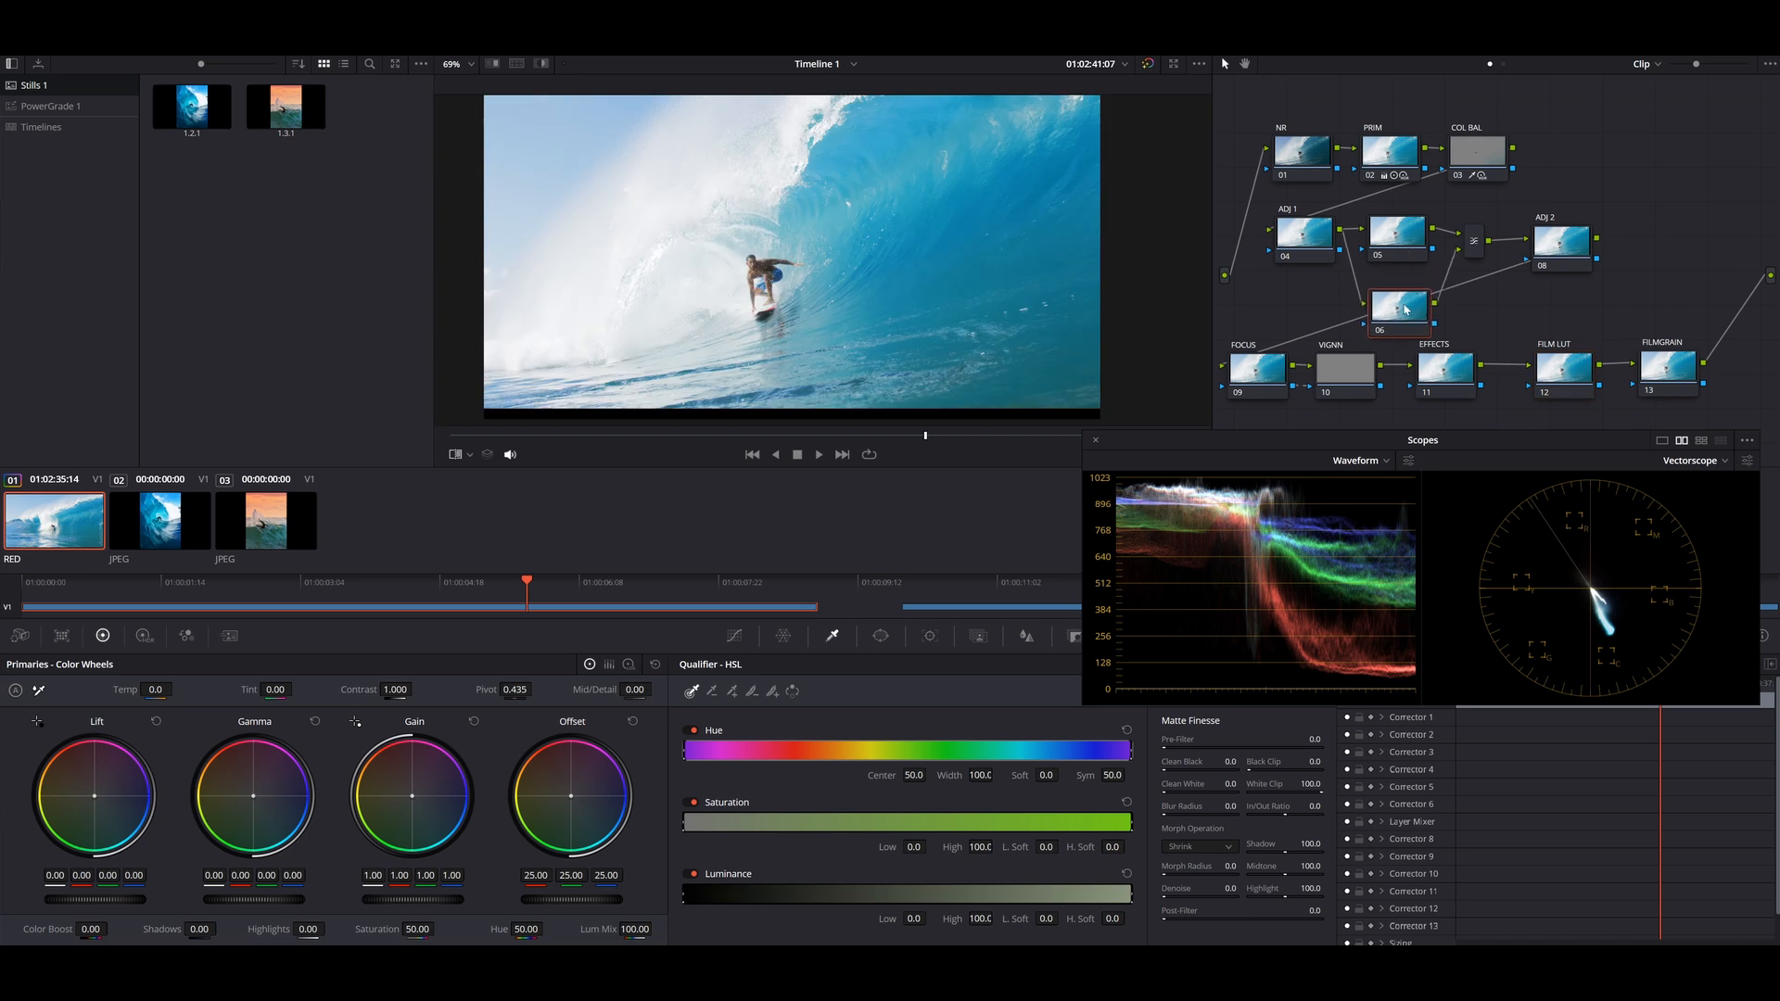
right_click(1400, 308)
click(1417, 333)
text(C)
text(HARACTER)
click(1403, 236)
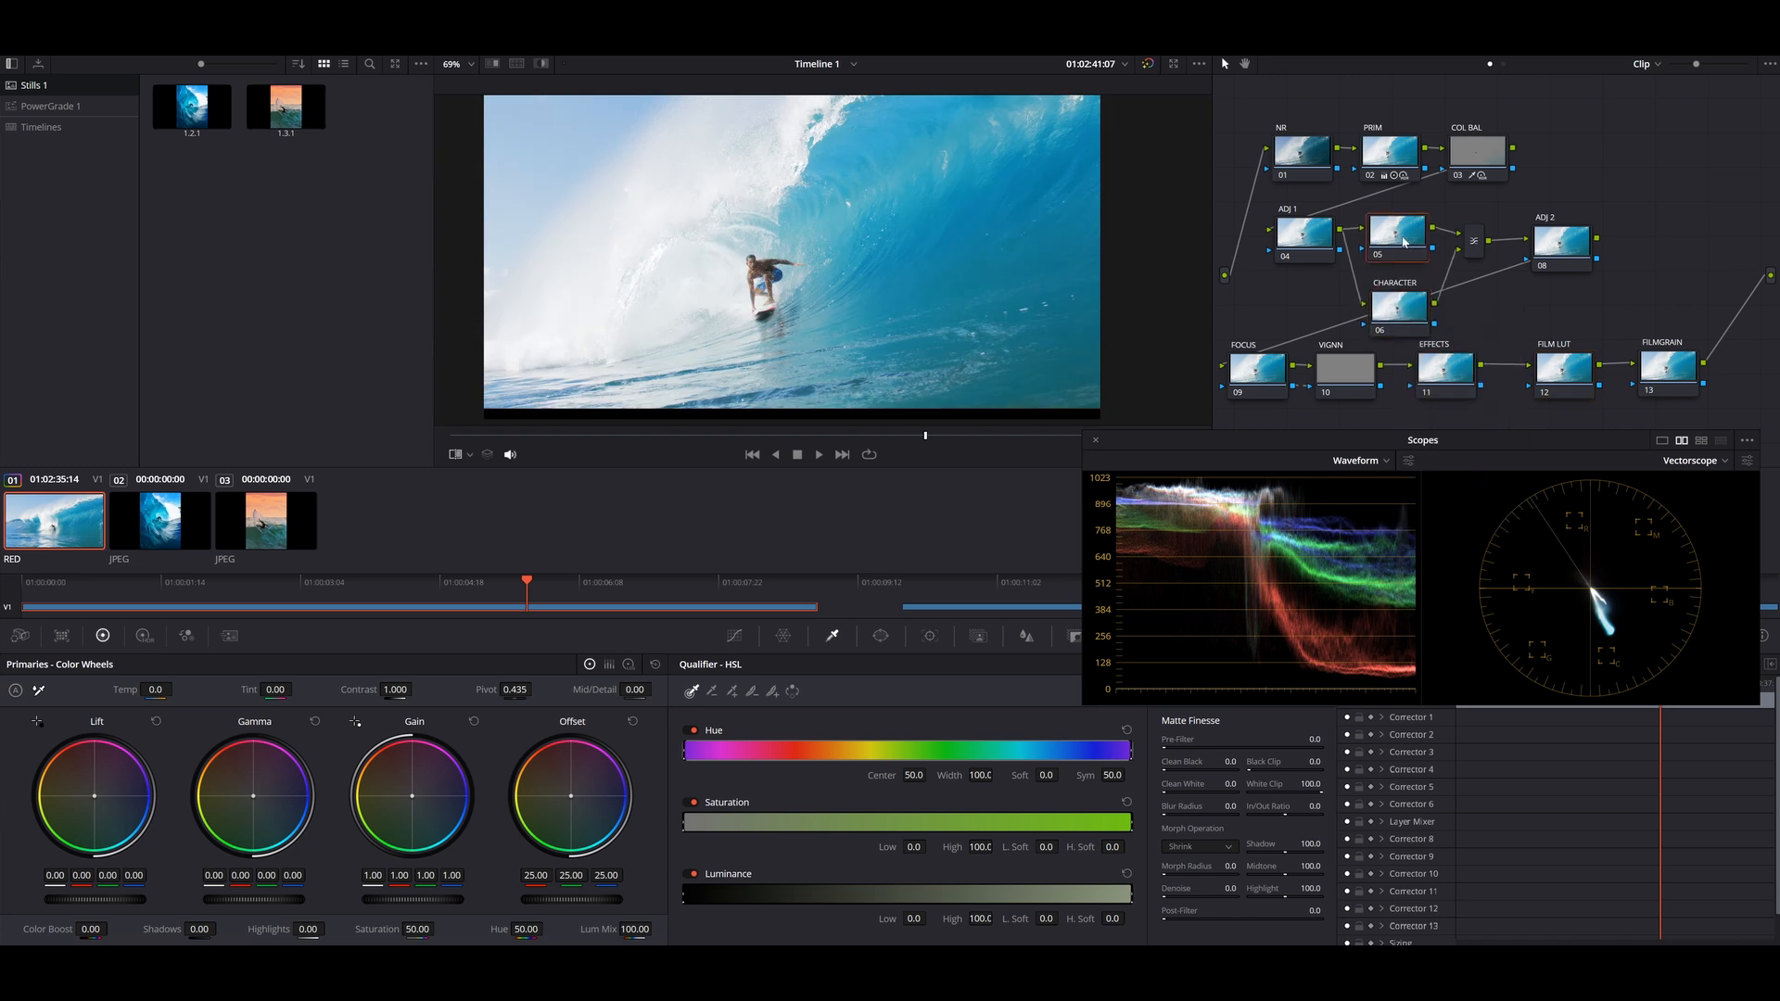
right_click(1402, 237)
click(1419, 261)
text(WATER)
Sample the surfer's skin in the CHARACTER node's HSL qualifier, covering saturation up to 7.8 and luminance 48.4 to 68.4.
click(1400, 311)
scroll(975, 303, up, 5)
drag(976, 303, 901, 349)
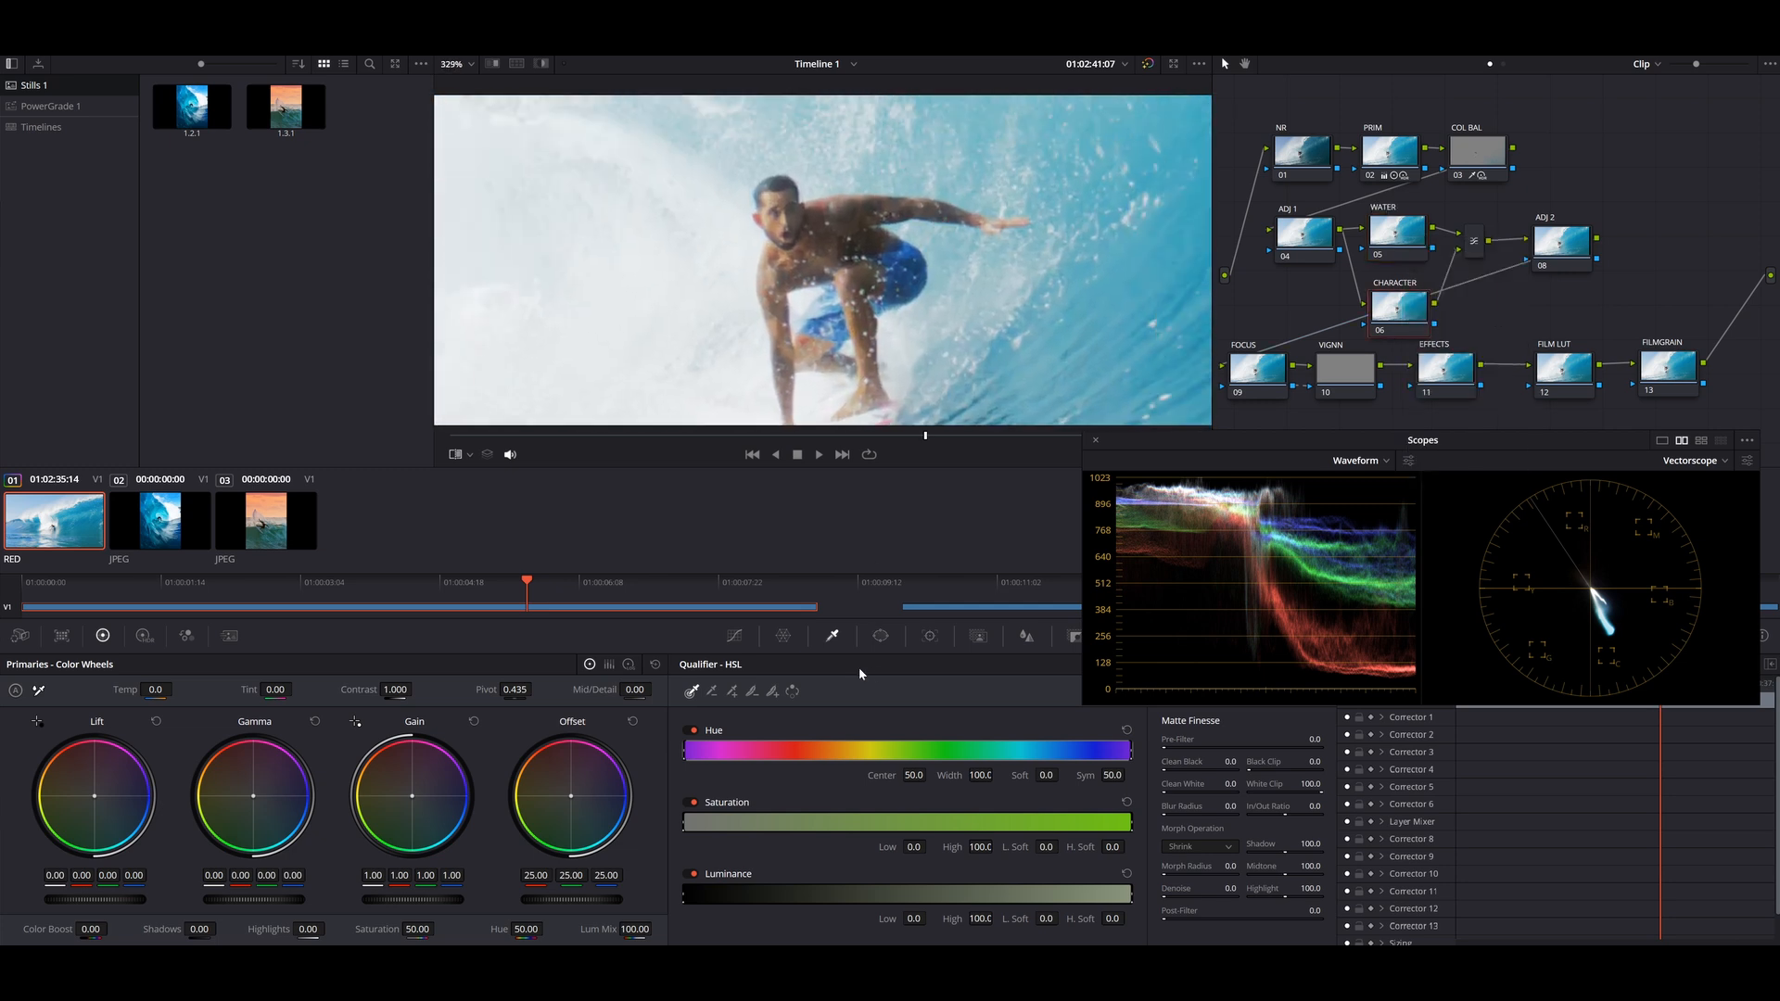
click(833, 636)
click(817, 242)
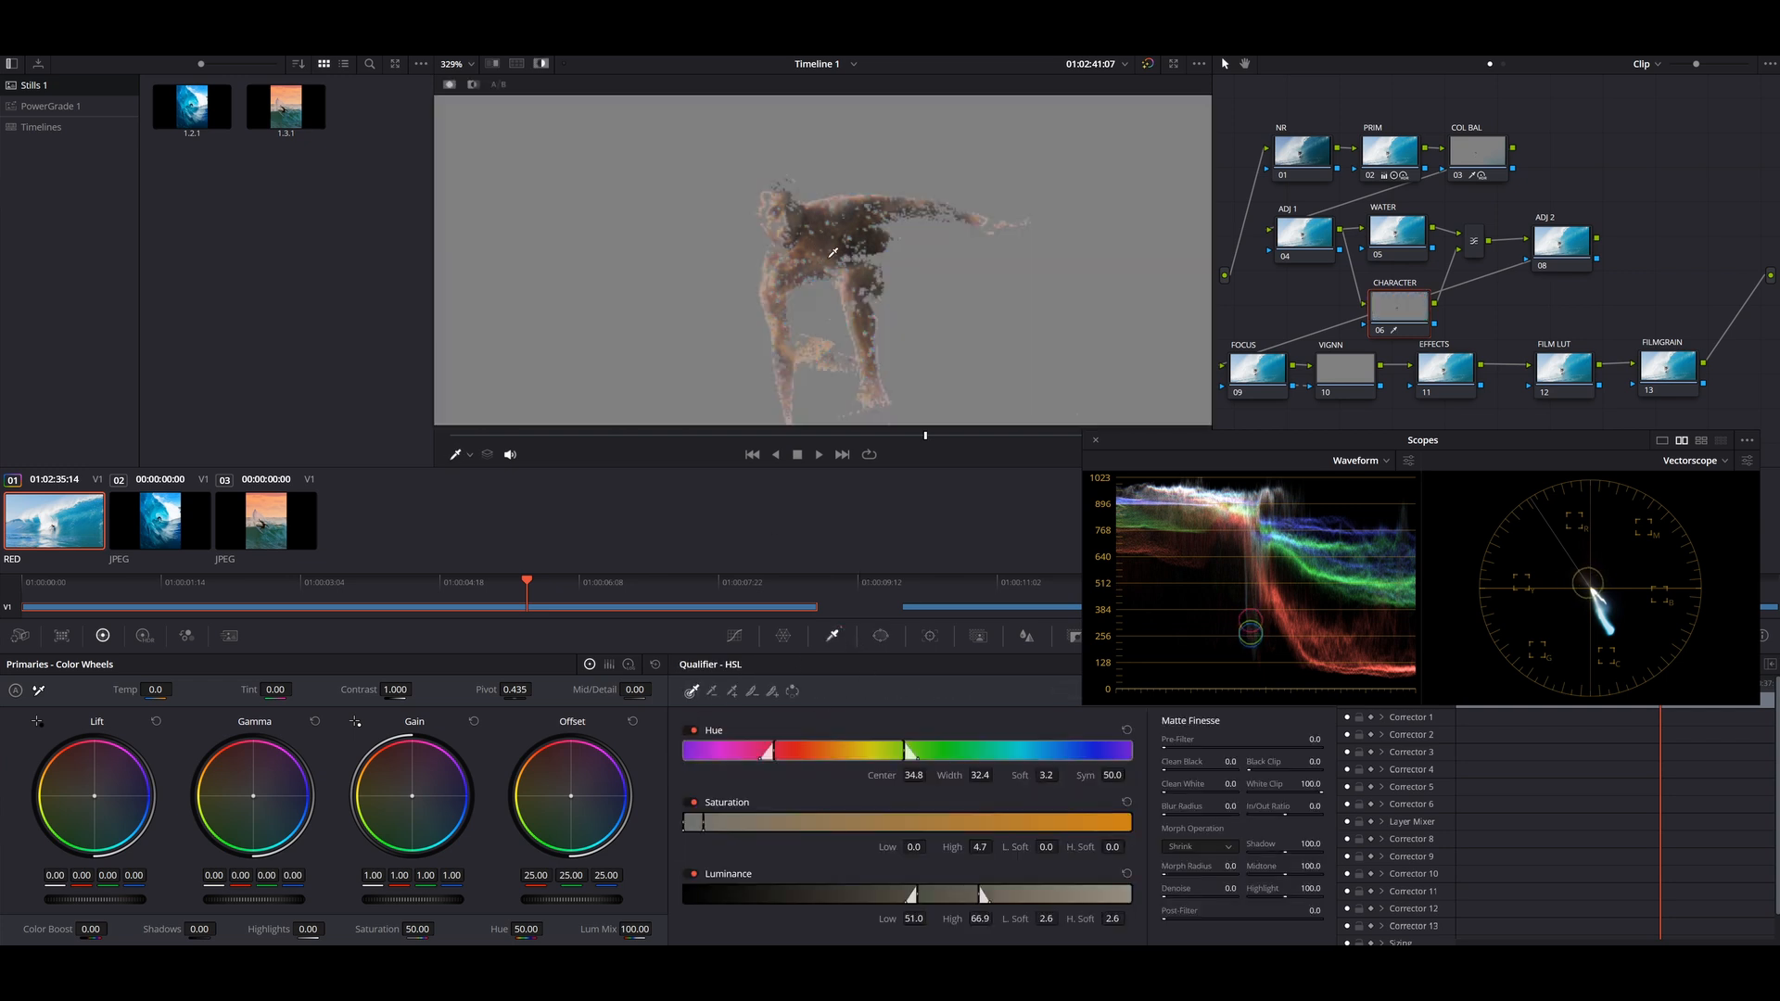
drag(812, 249, 889, 243)
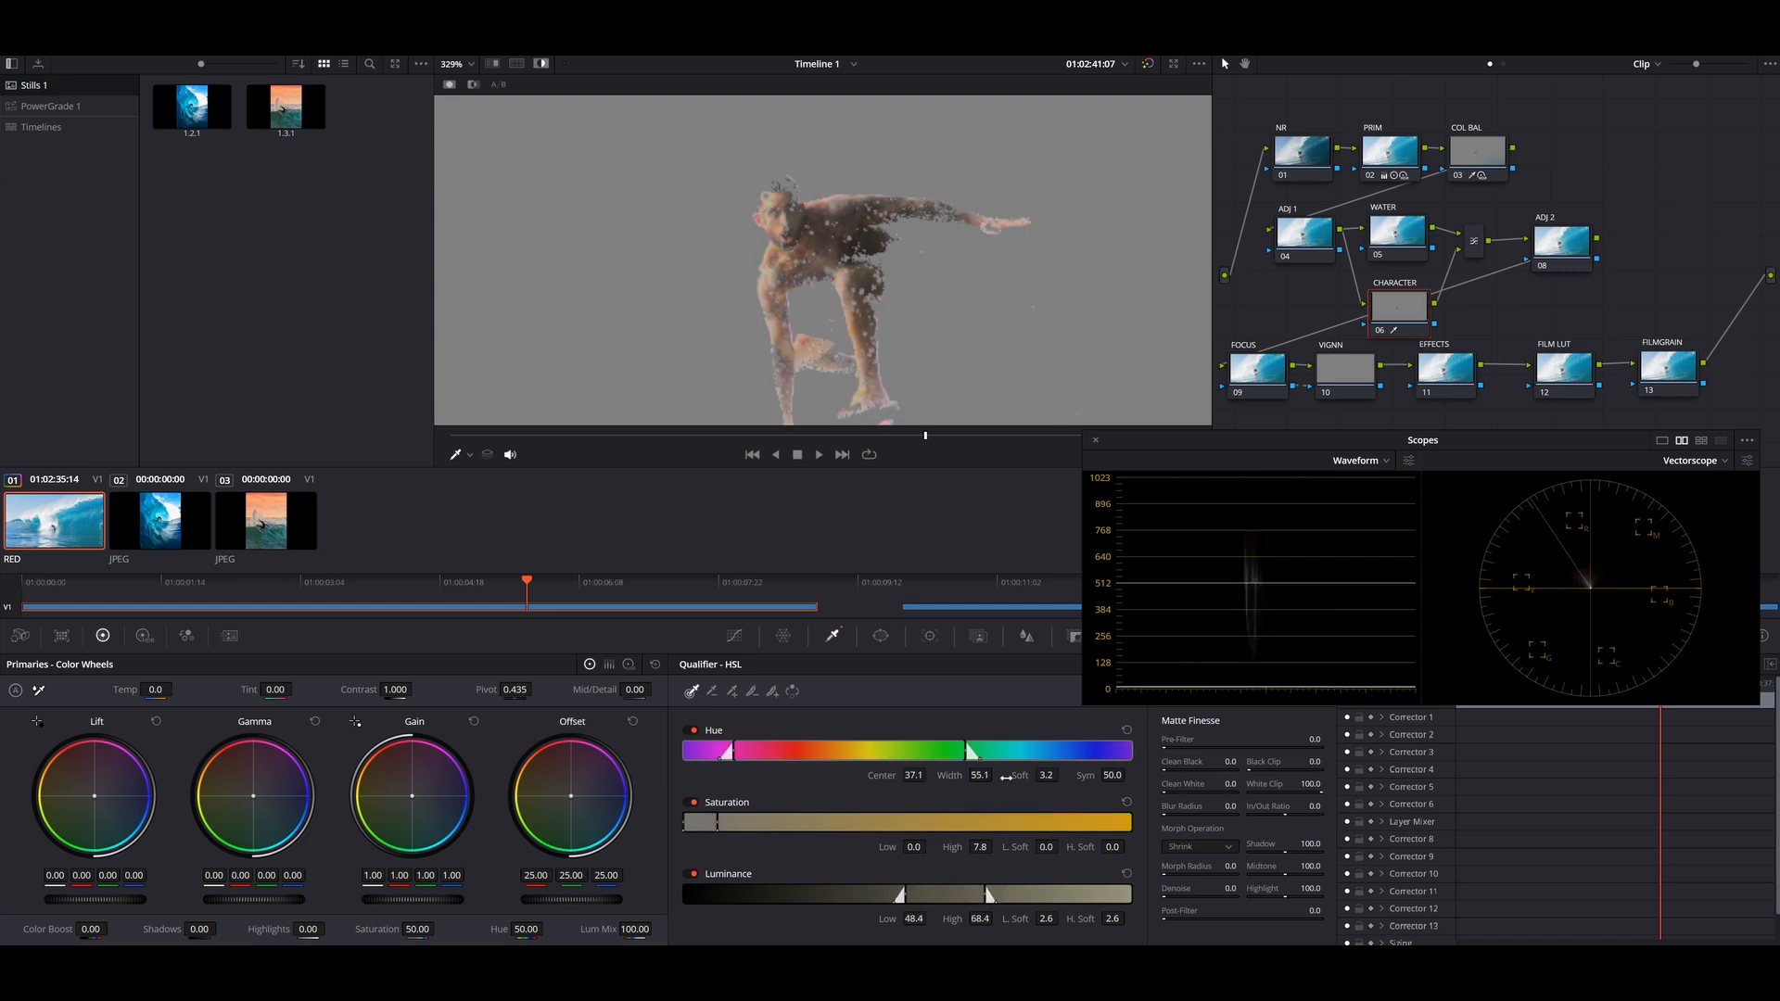
Refine the CHARACTER qualifier with hue center 22.2, width 70.2 and denoise 8.9, and turn off Highlight.
drag(957, 777, 972, 777)
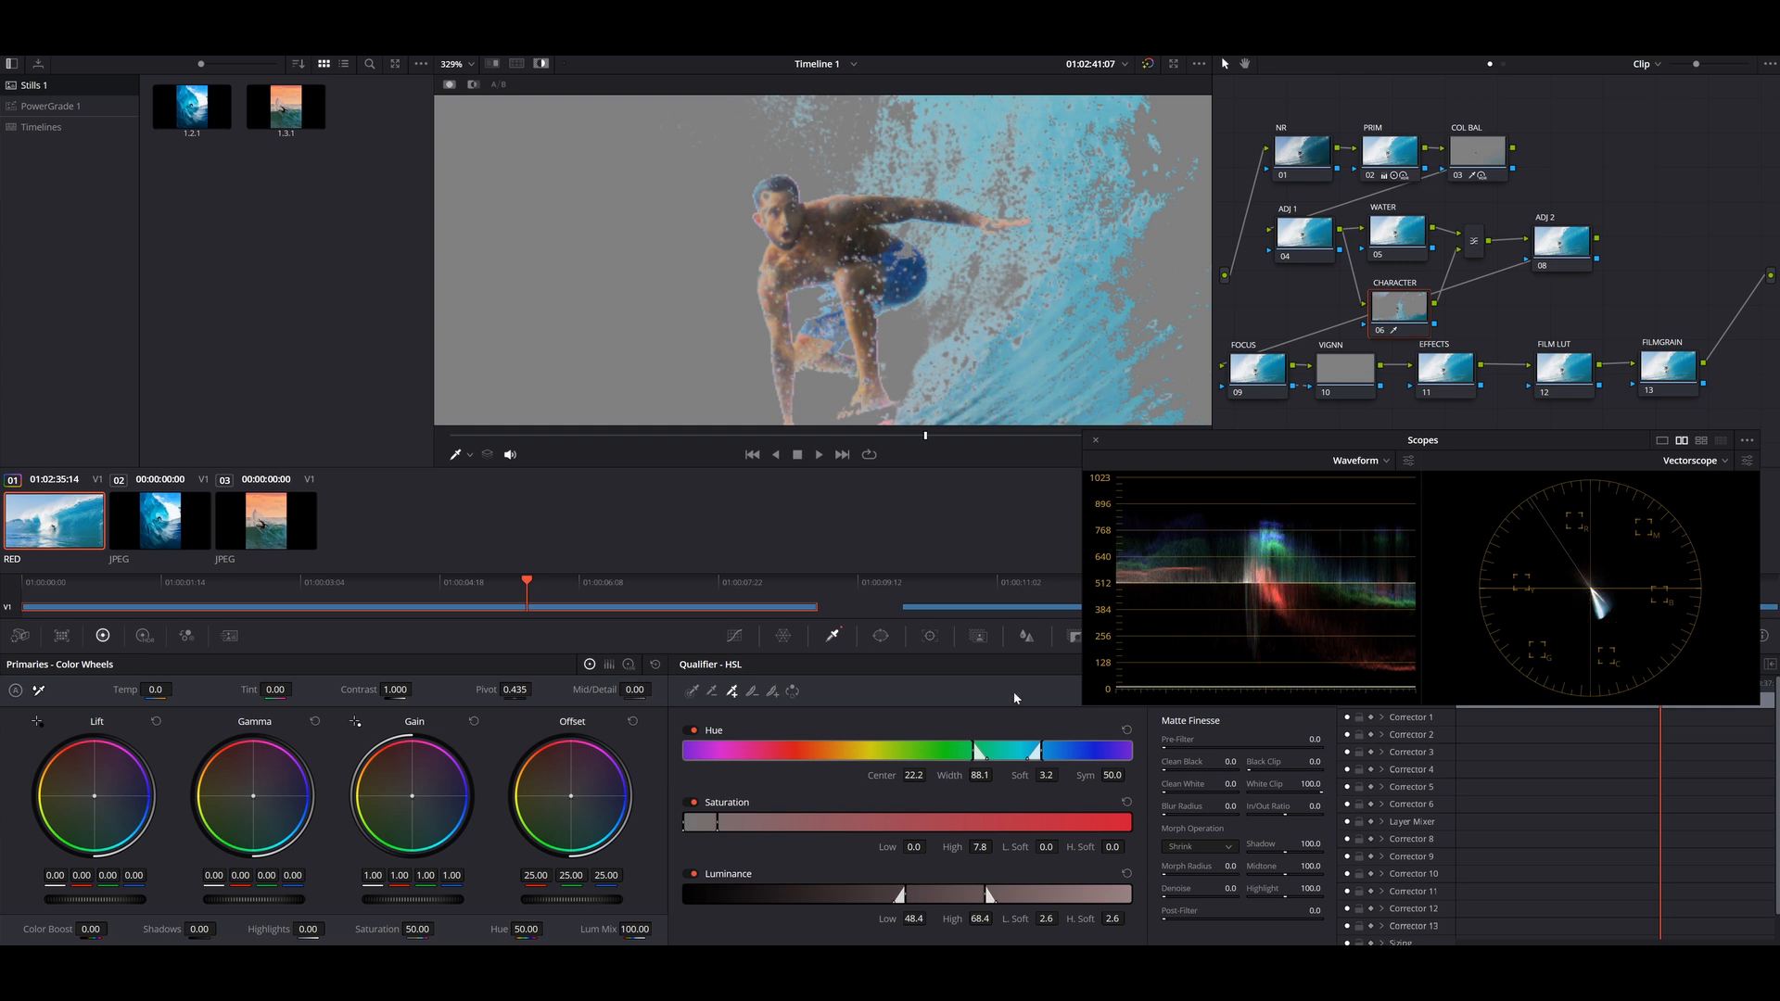
drag(1037, 754, 1076, 757)
mouse_move(1176, 890)
mouse_down()
mouse_move(1209, 890)
mouse_move(1175, 891)
mouse_up()
key(shift+h)
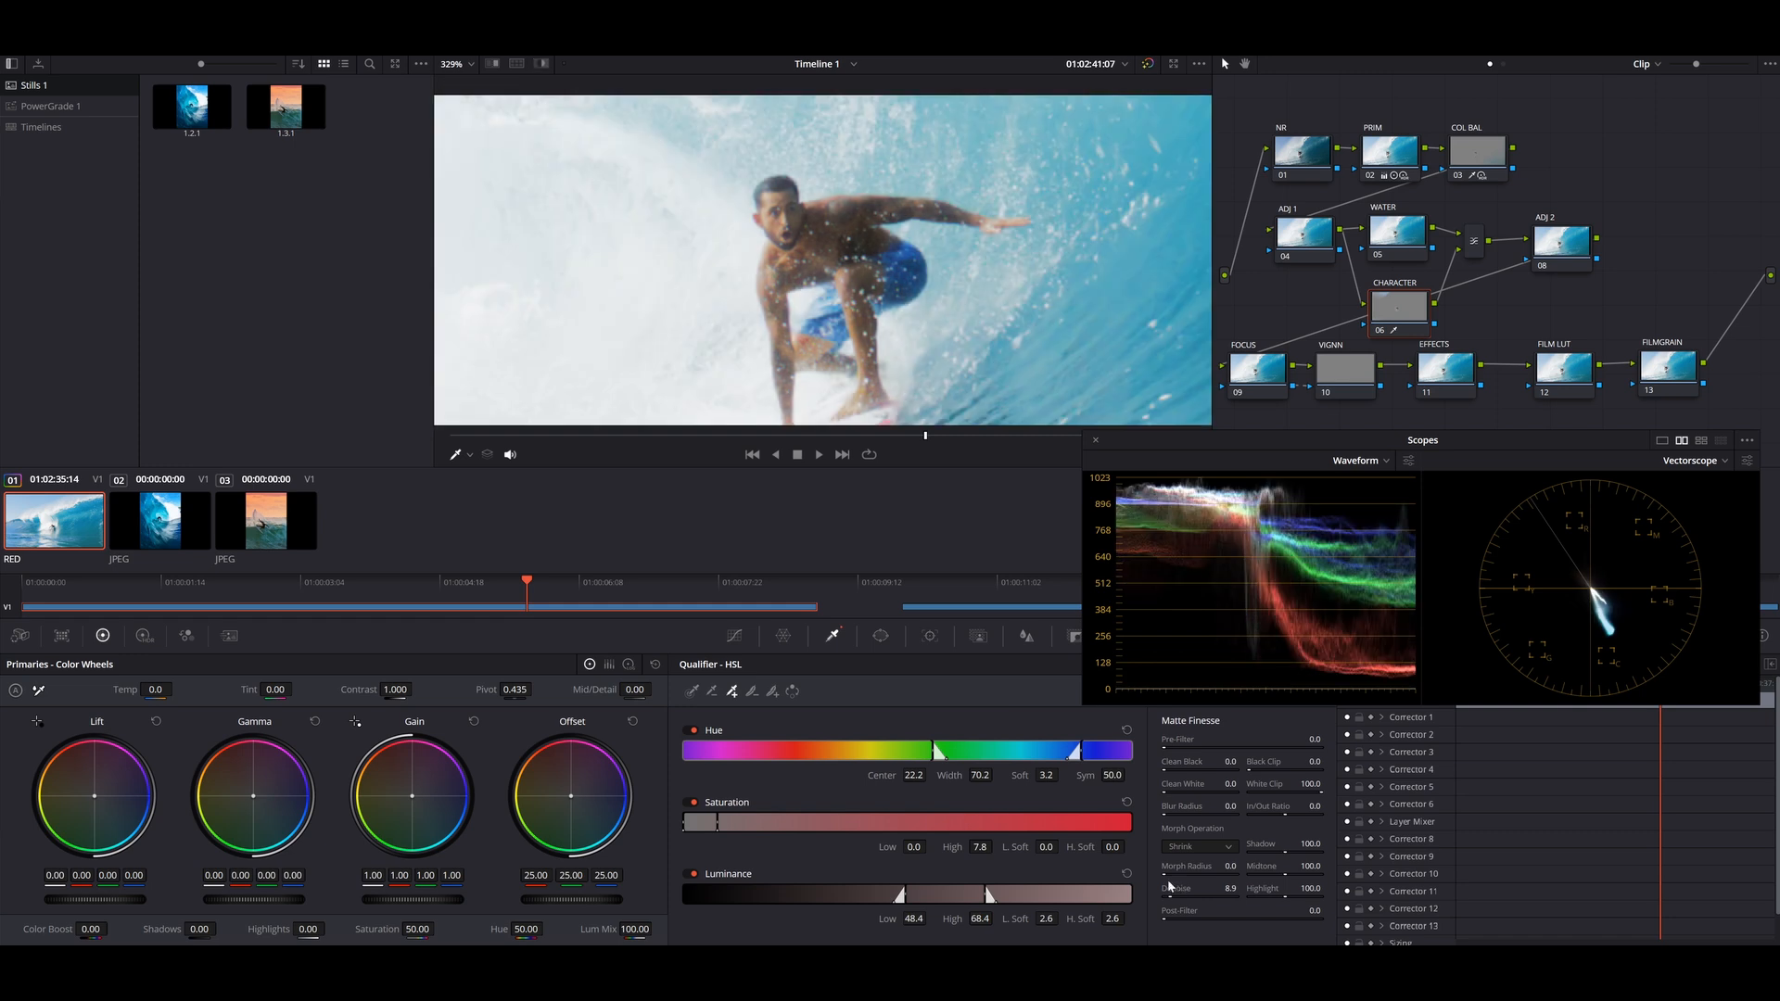
Select the WATER node and compare the clip's water and sky with the reference still using Image Wipe.
click(1402, 235)
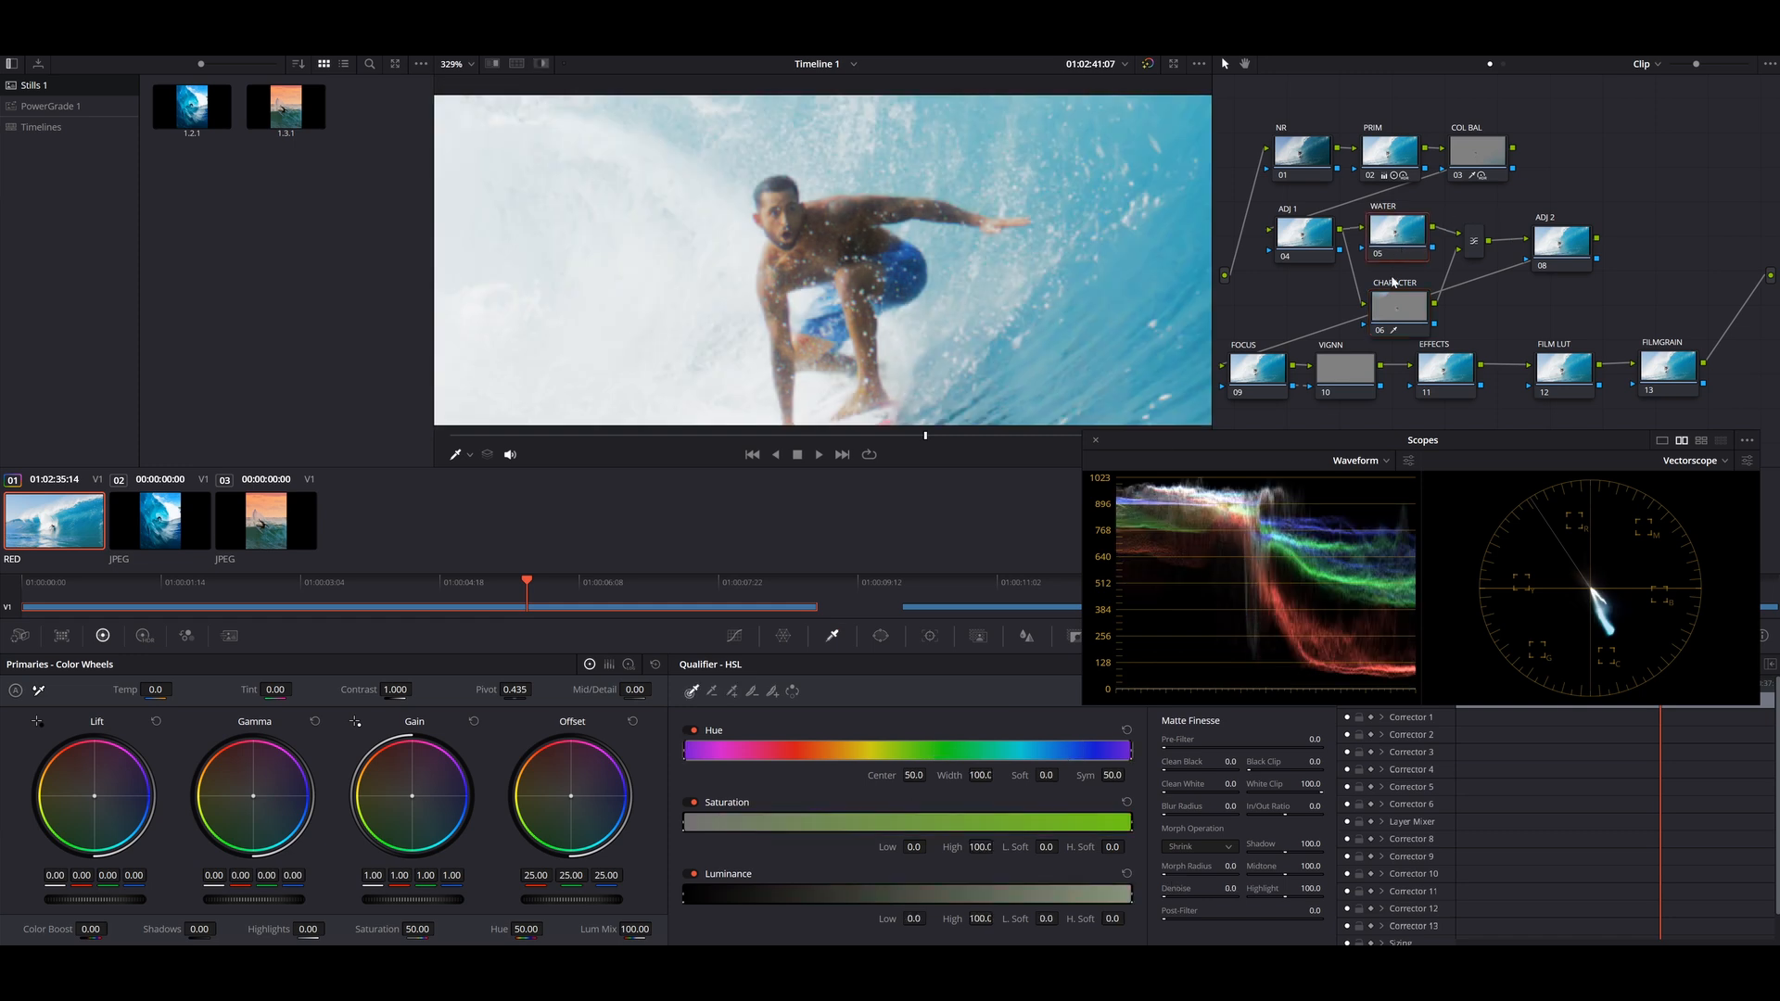
scroll(920, 316, down, 6)
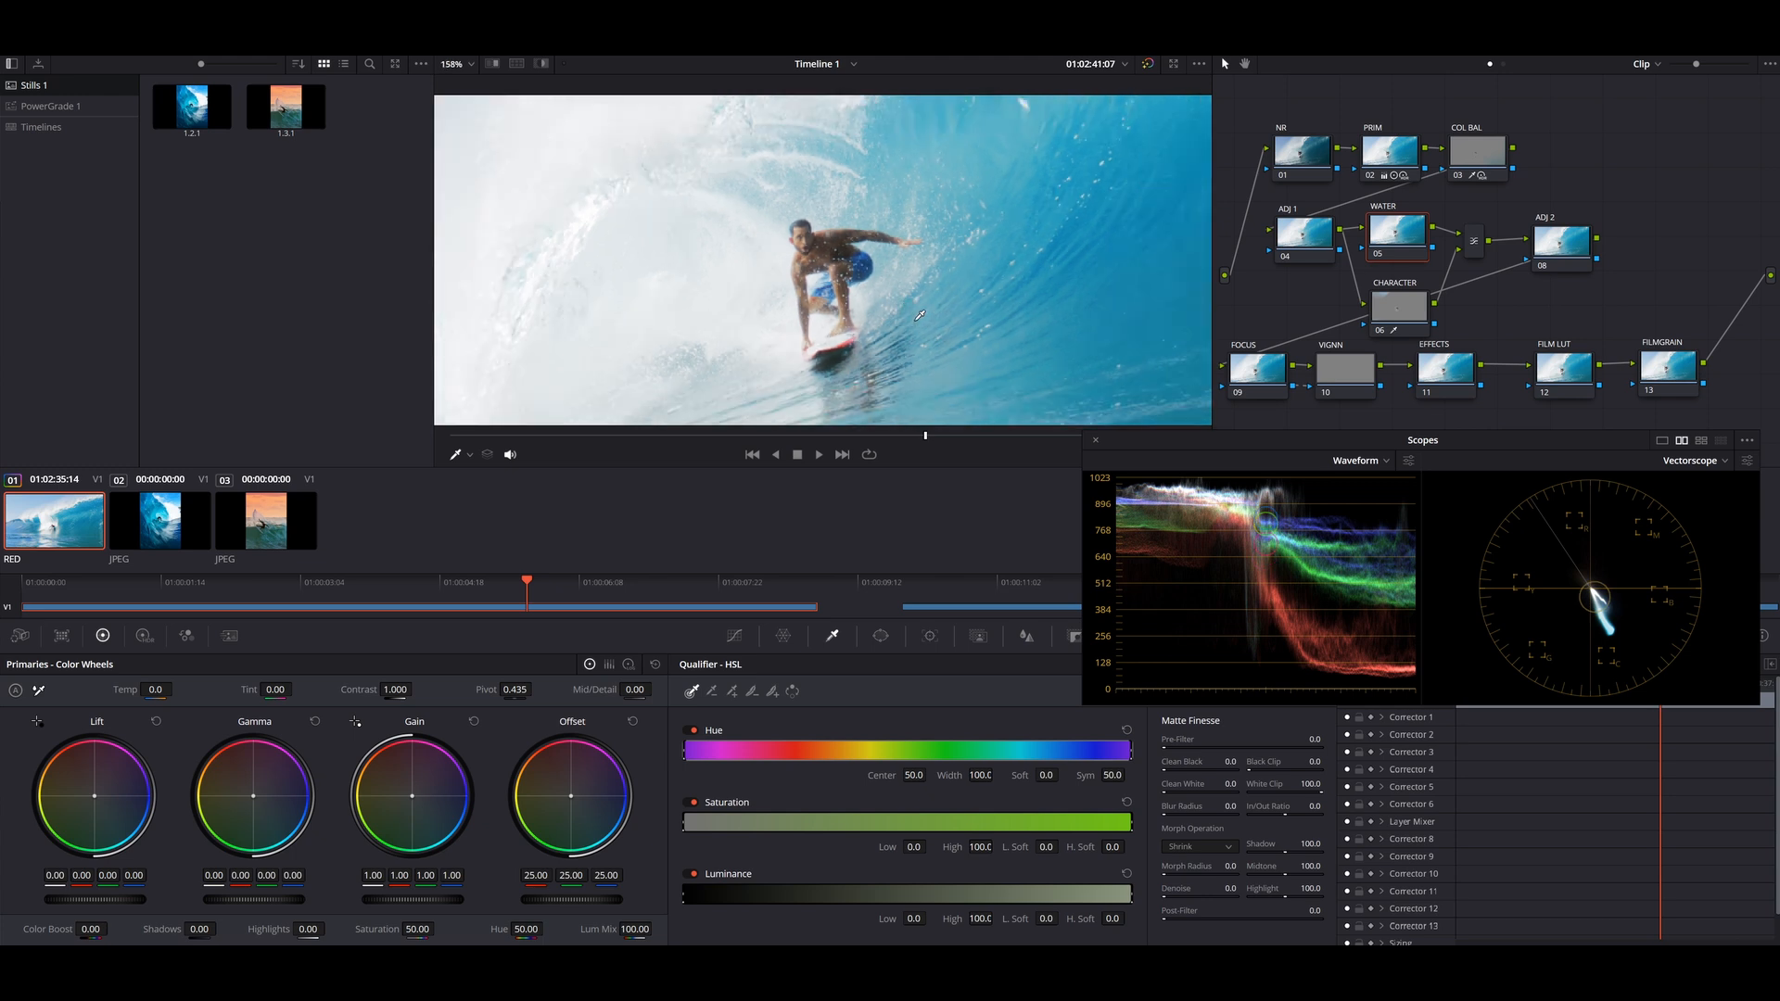
scroll(921, 315, down, 3)
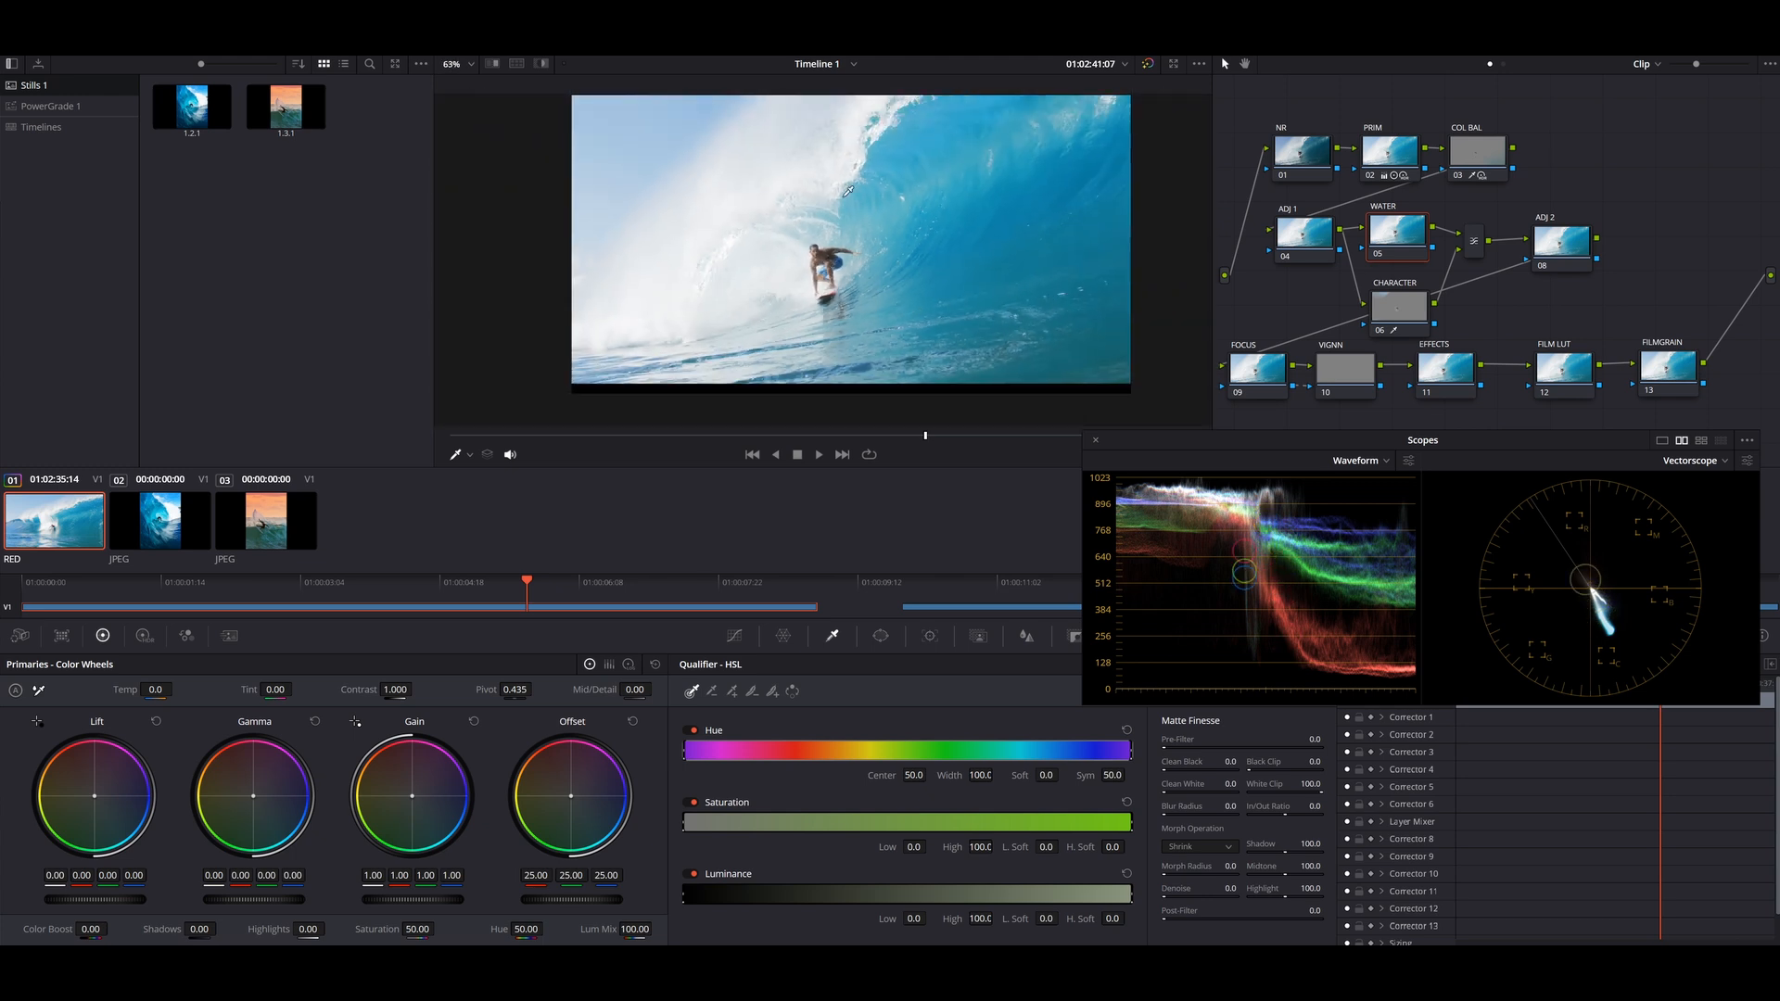
click(492, 64)
drag(861, 253, 886, 174)
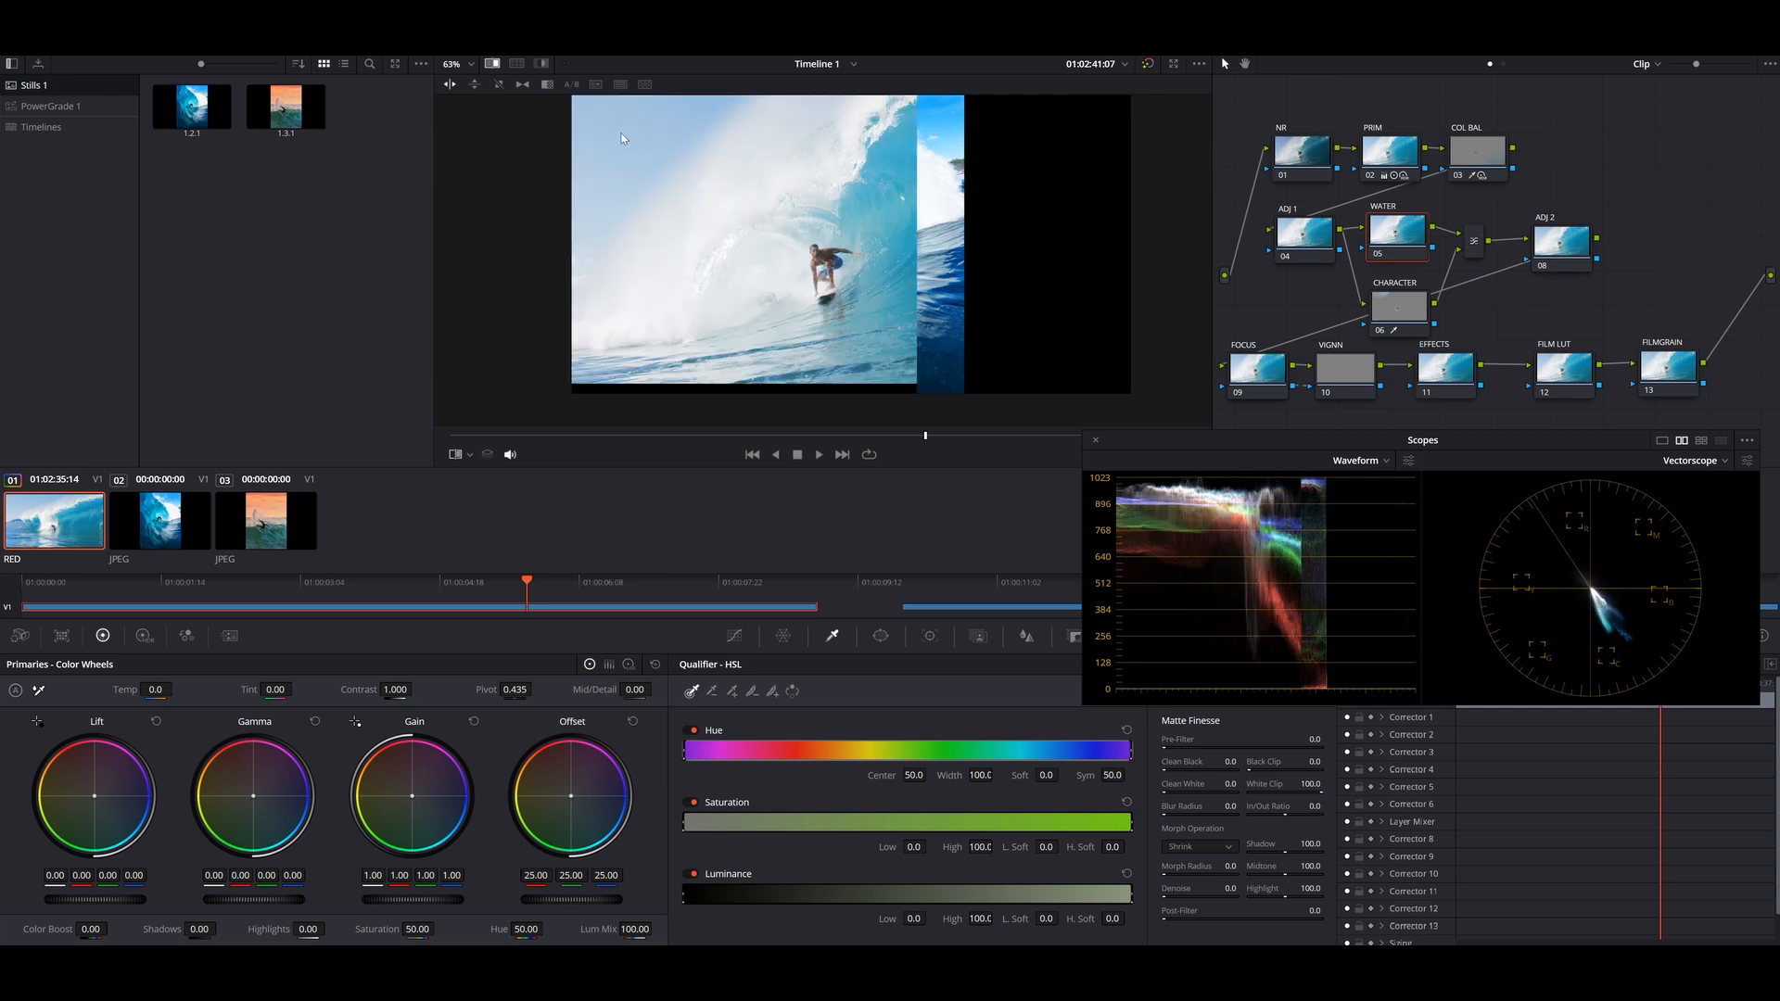
click(493, 63)
Move the FOCUS-to-FILMGRAIN node row down and add a parallel node below CHARACTER.
click(1398, 304)
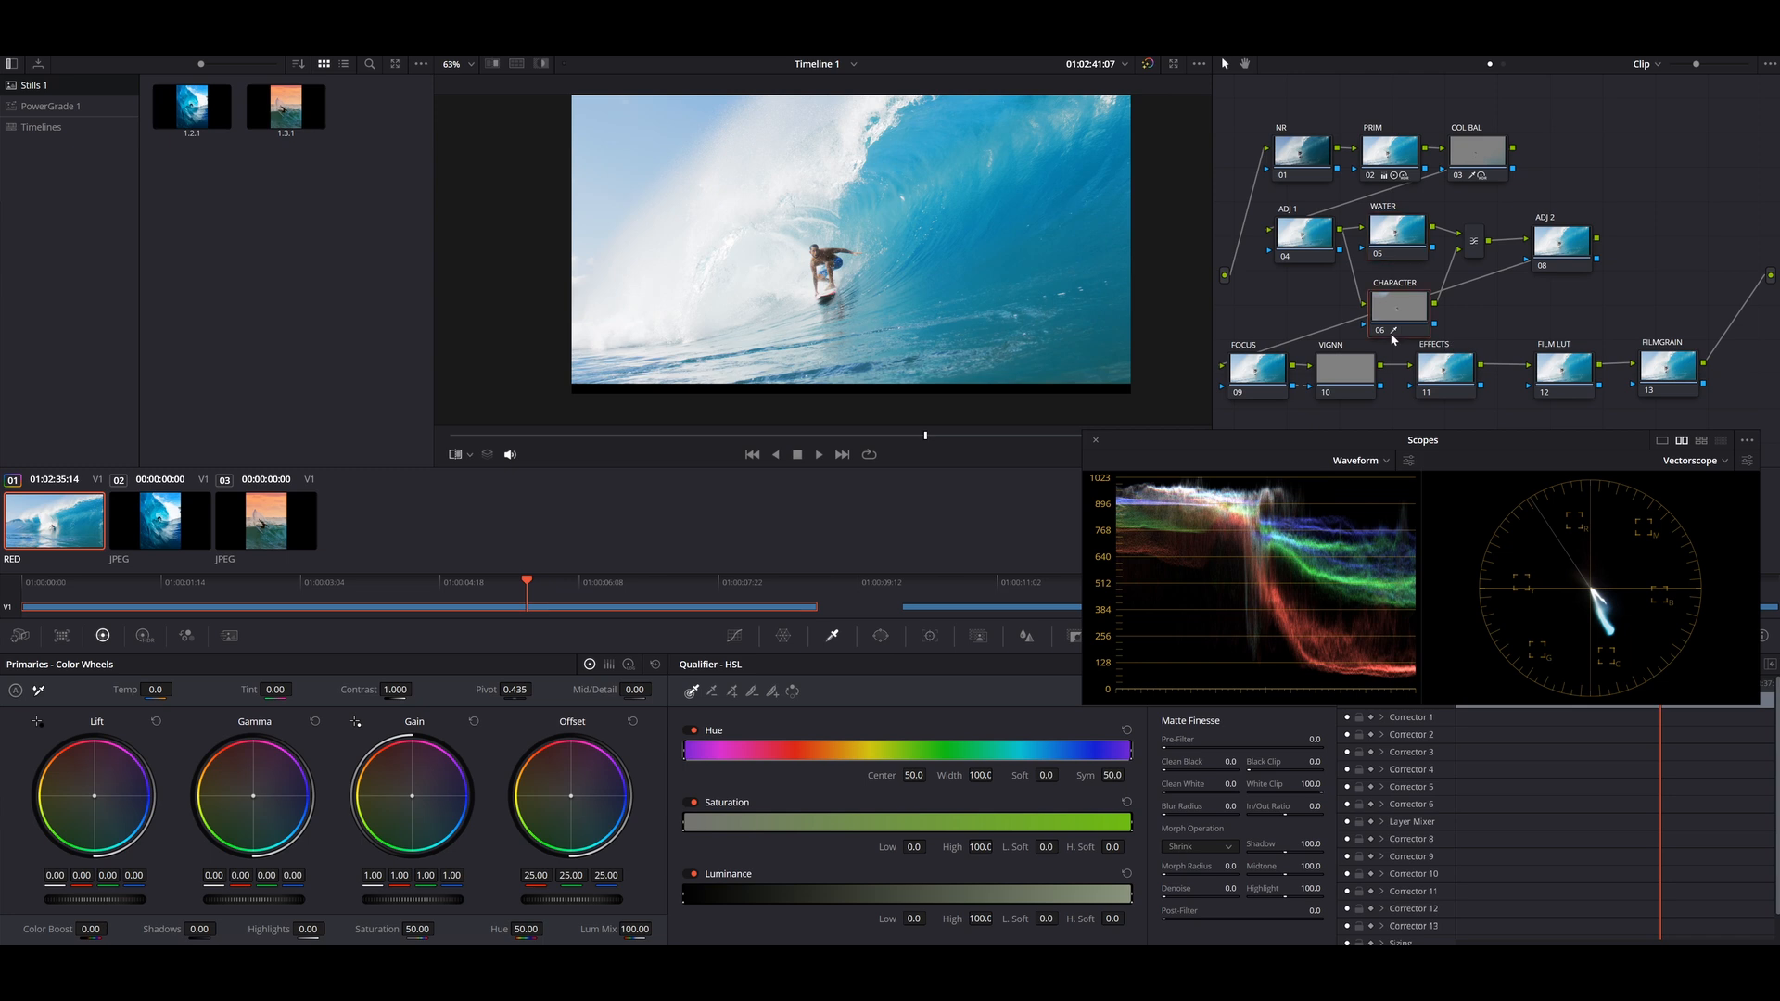
drag(1713, 406, 1254, 424)
click(1380, 297)
key(alt+s)
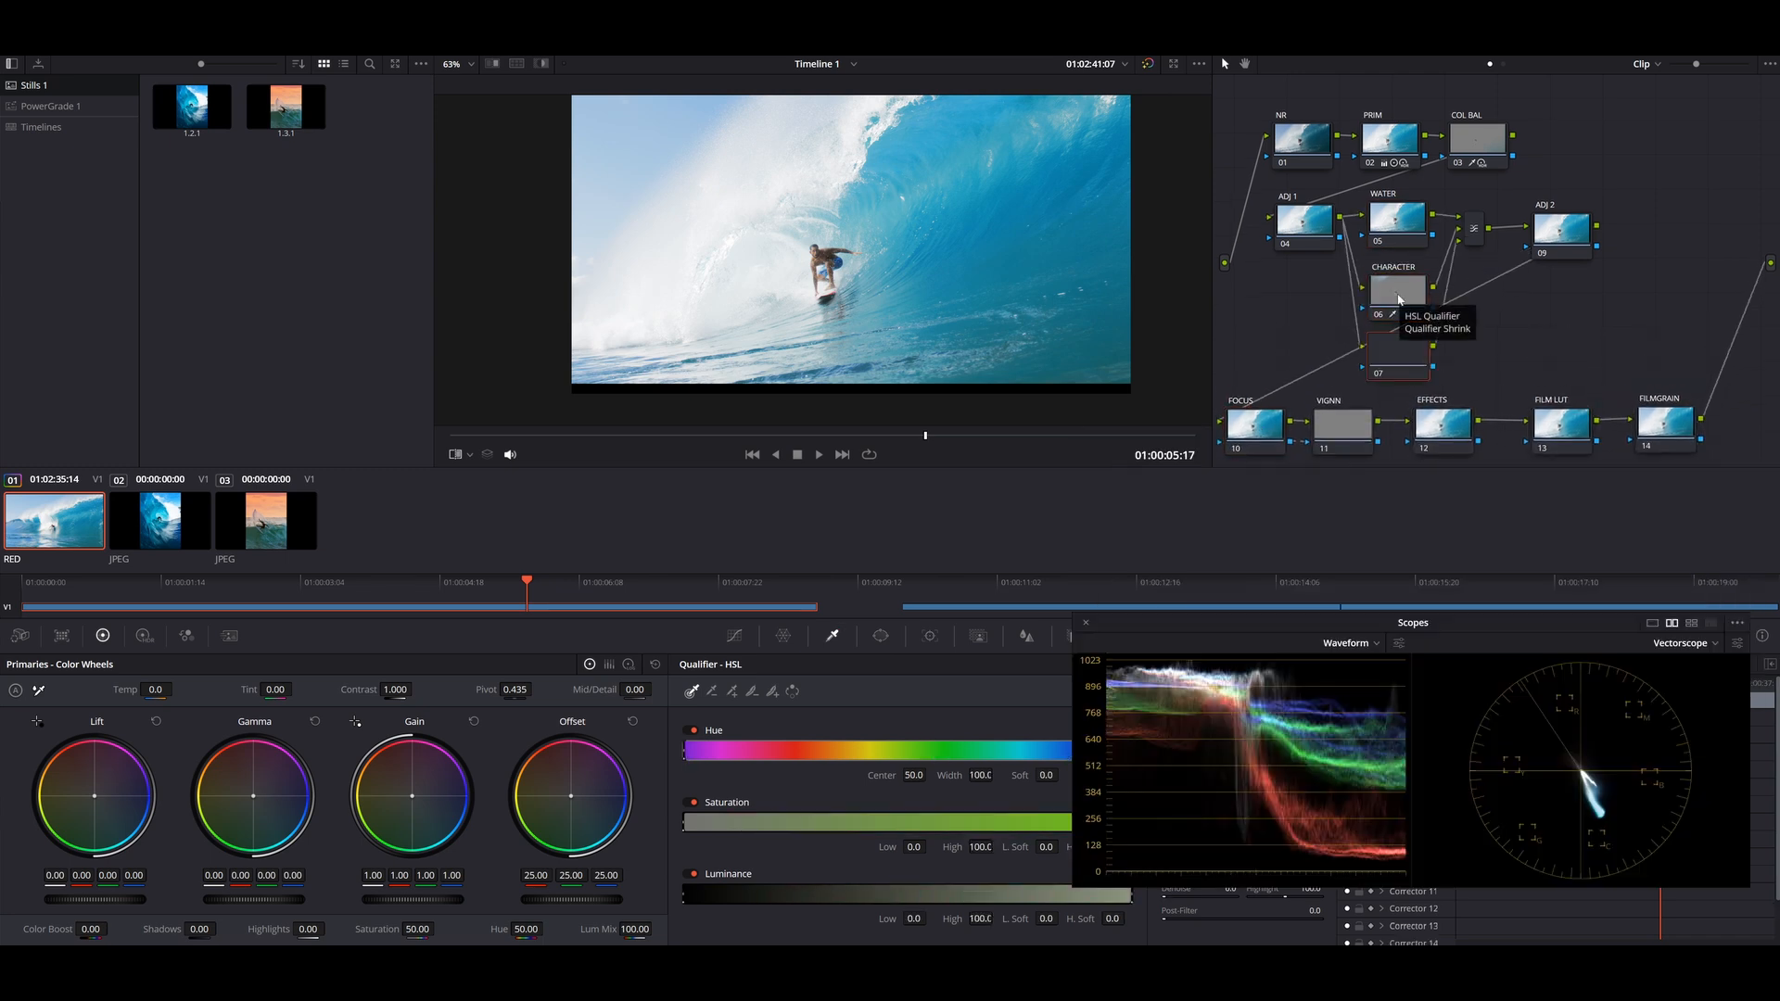
Qualify the sky in node 07 with hue center 87.8, width 2.3, saturation 0.8–6.6, luminance 63.3–75.1 and denoise 13.0.
click(880, 636)
click(831, 636)
click(644, 126)
key(shift+h)
drag(649, 122, 605, 199)
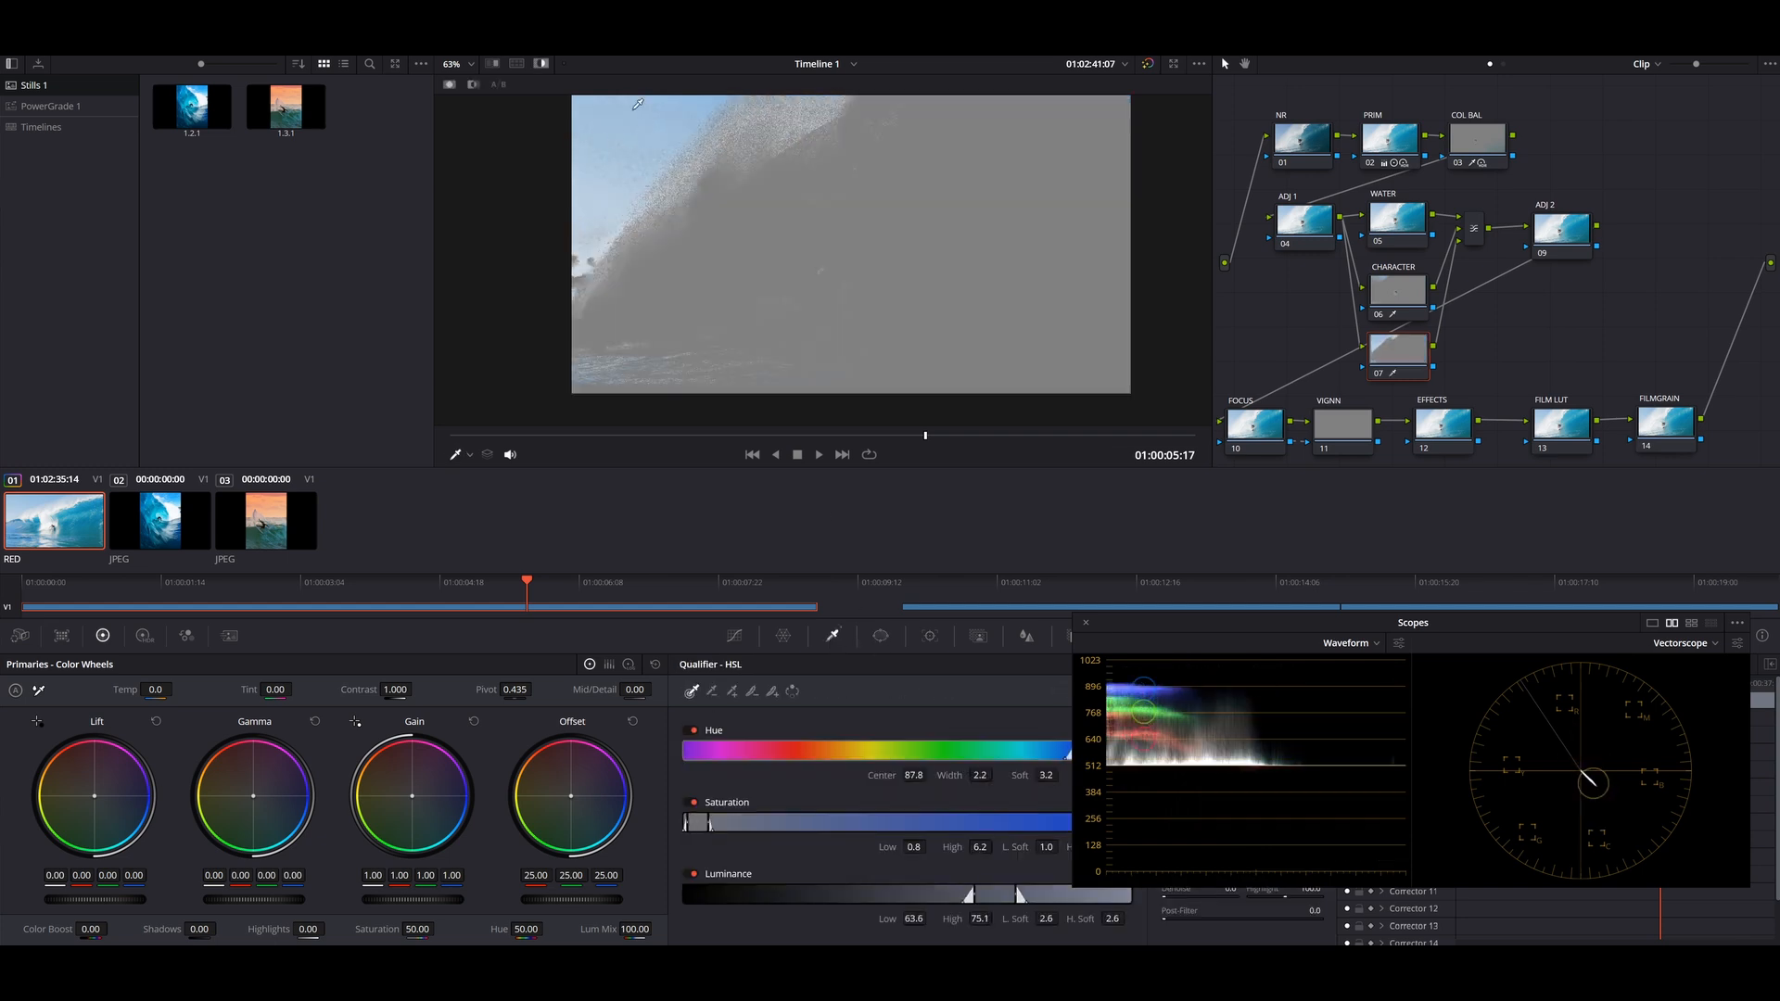
drag(1206, 638, 1339, 515)
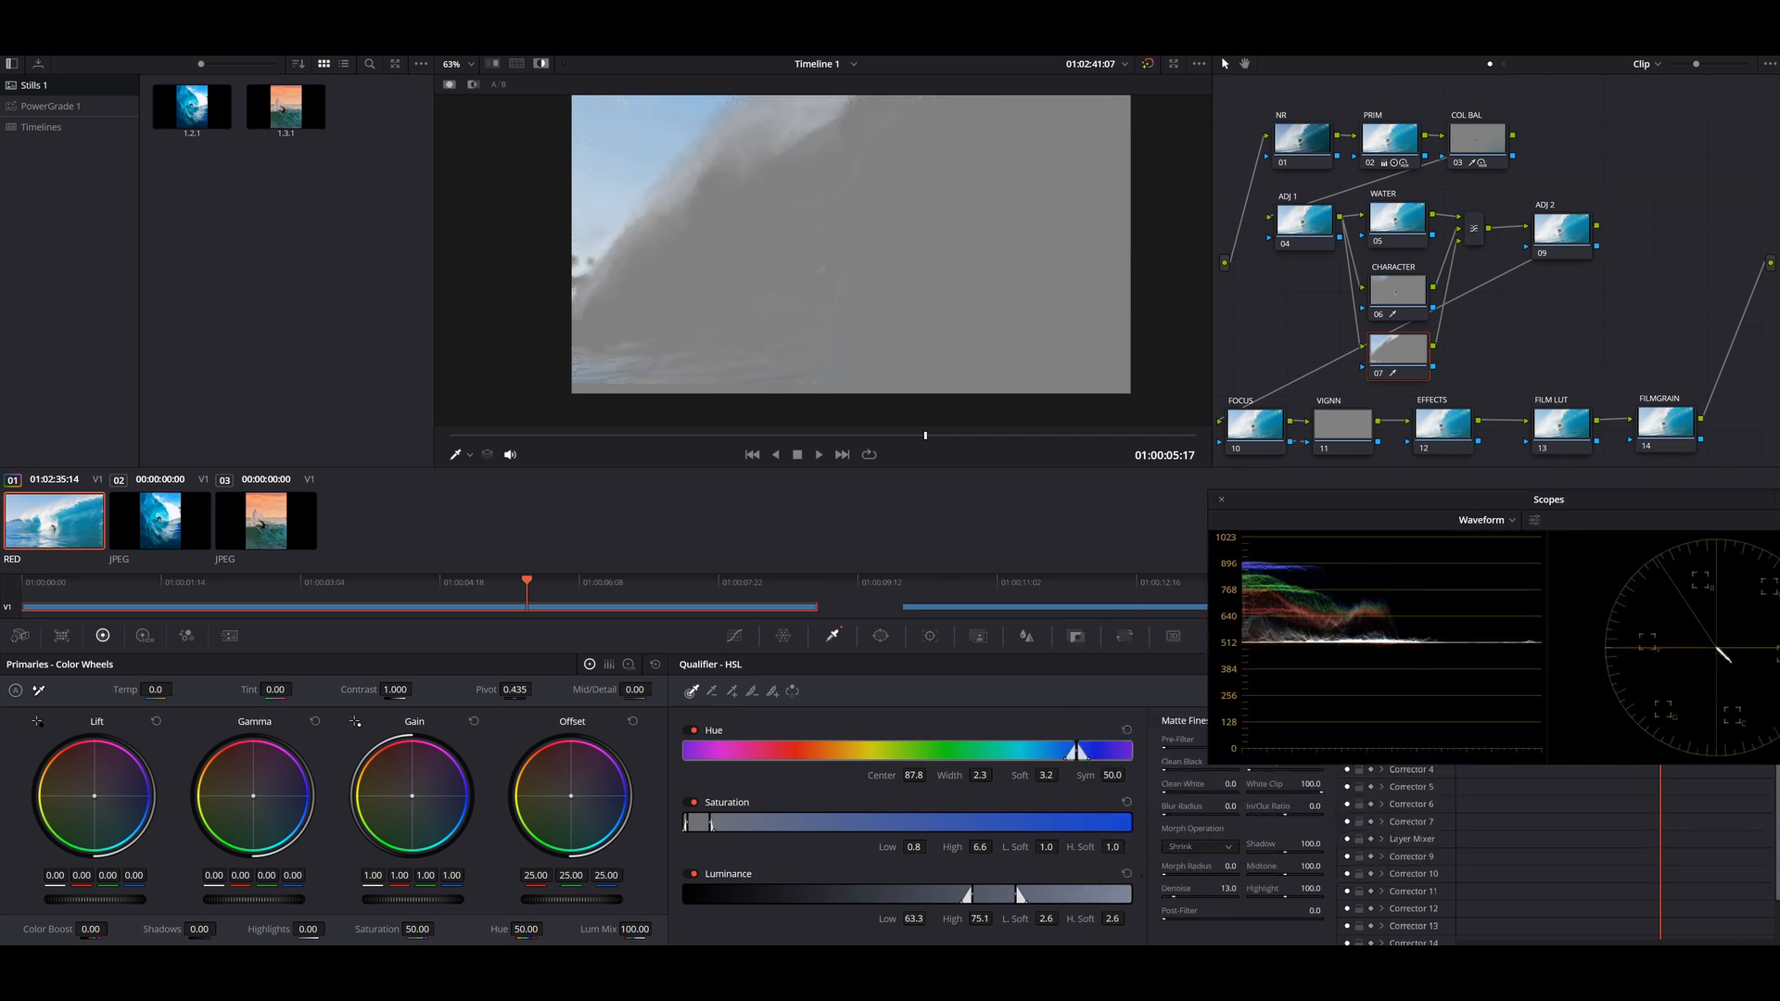
Raise the sky qualifier's denoise to 38.8, turn off Highlight and label node 07 as SKY.
drag(1178, 888, 1177, 888)
key(shift+h)
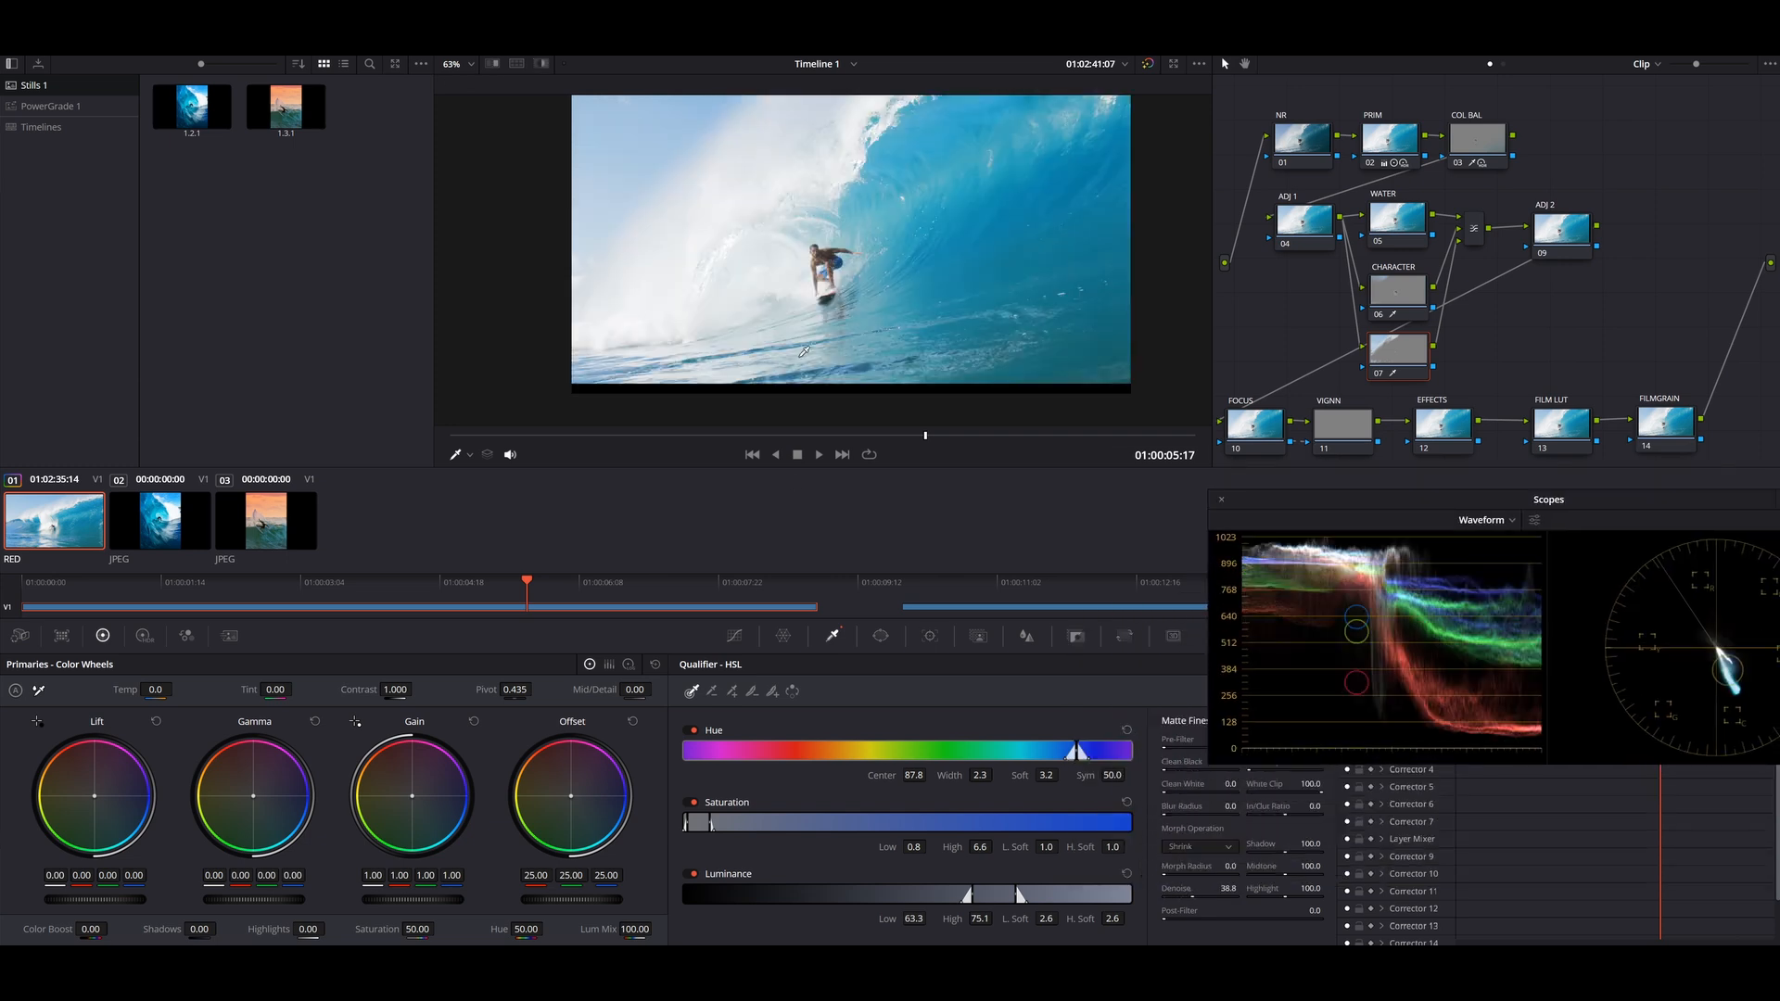
drag(1406, 357, 1410, 367)
right_click(1411, 366)
click(1452, 482)
text(SKY)
Turn on Image Wipe with the reference still and reduce the scopes to a single large vectorscope.
key(ctrl+w)
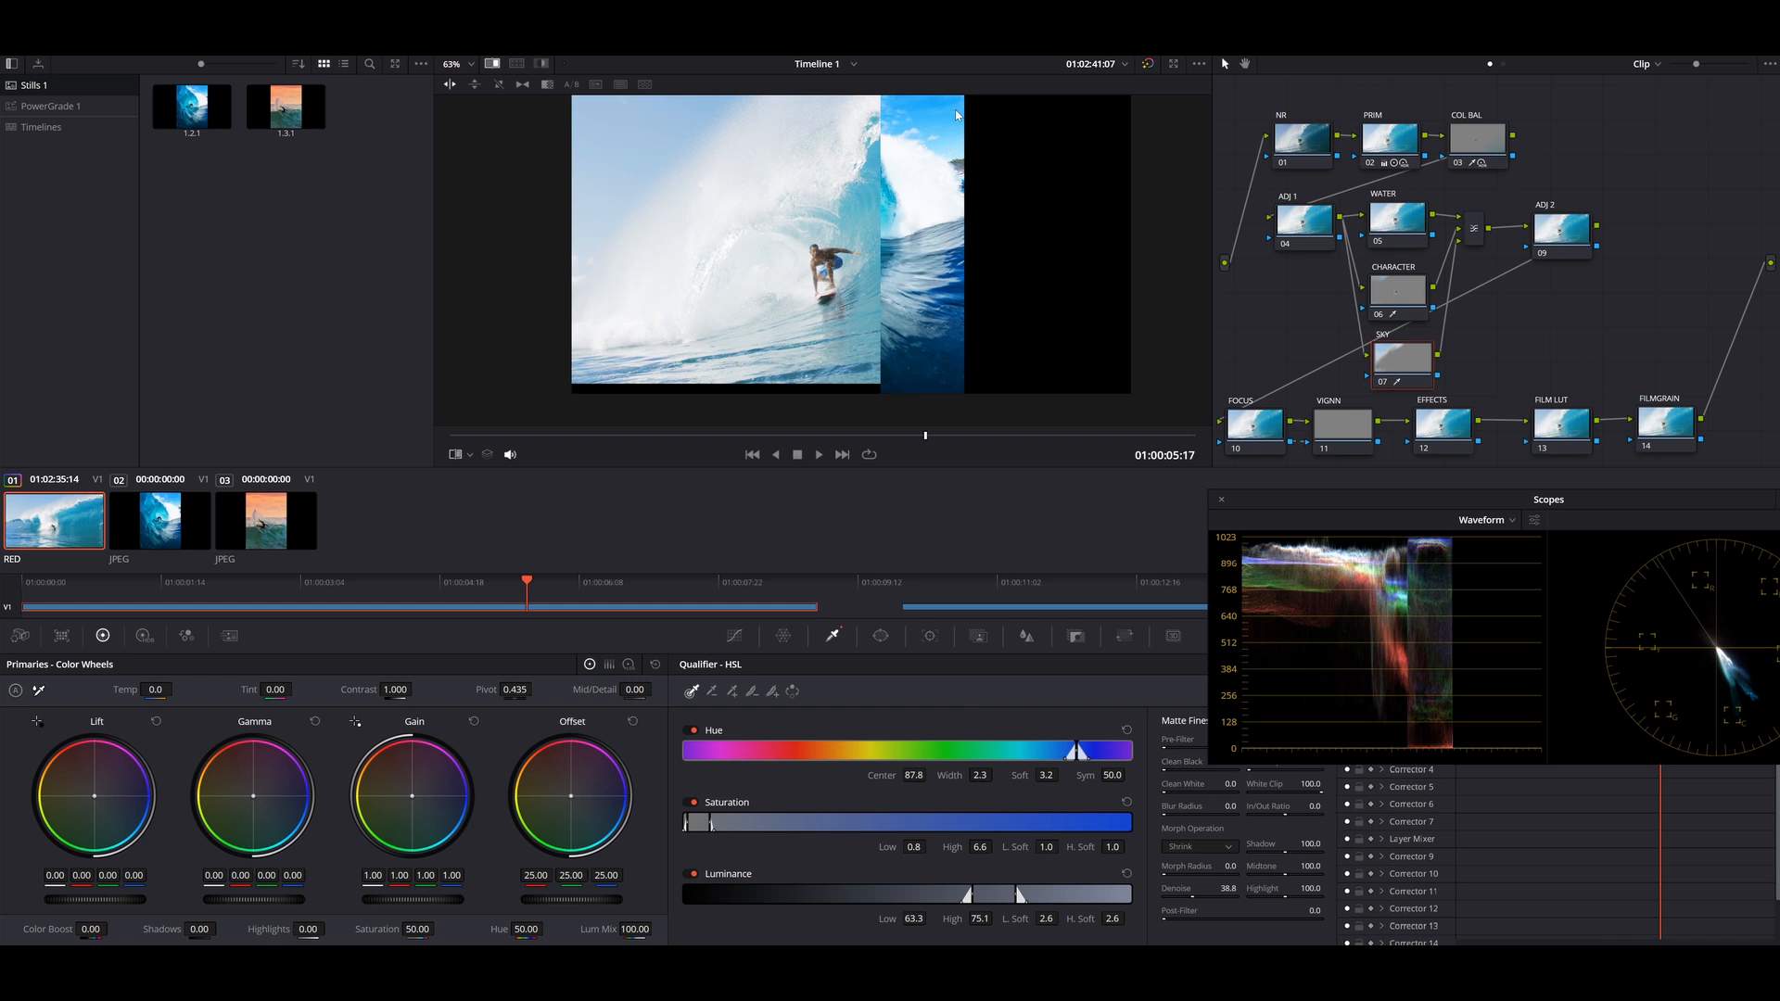
drag(1677, 506, 982, 316)
click(1095, 310)
click(1116, 335)
click(1116, 336)
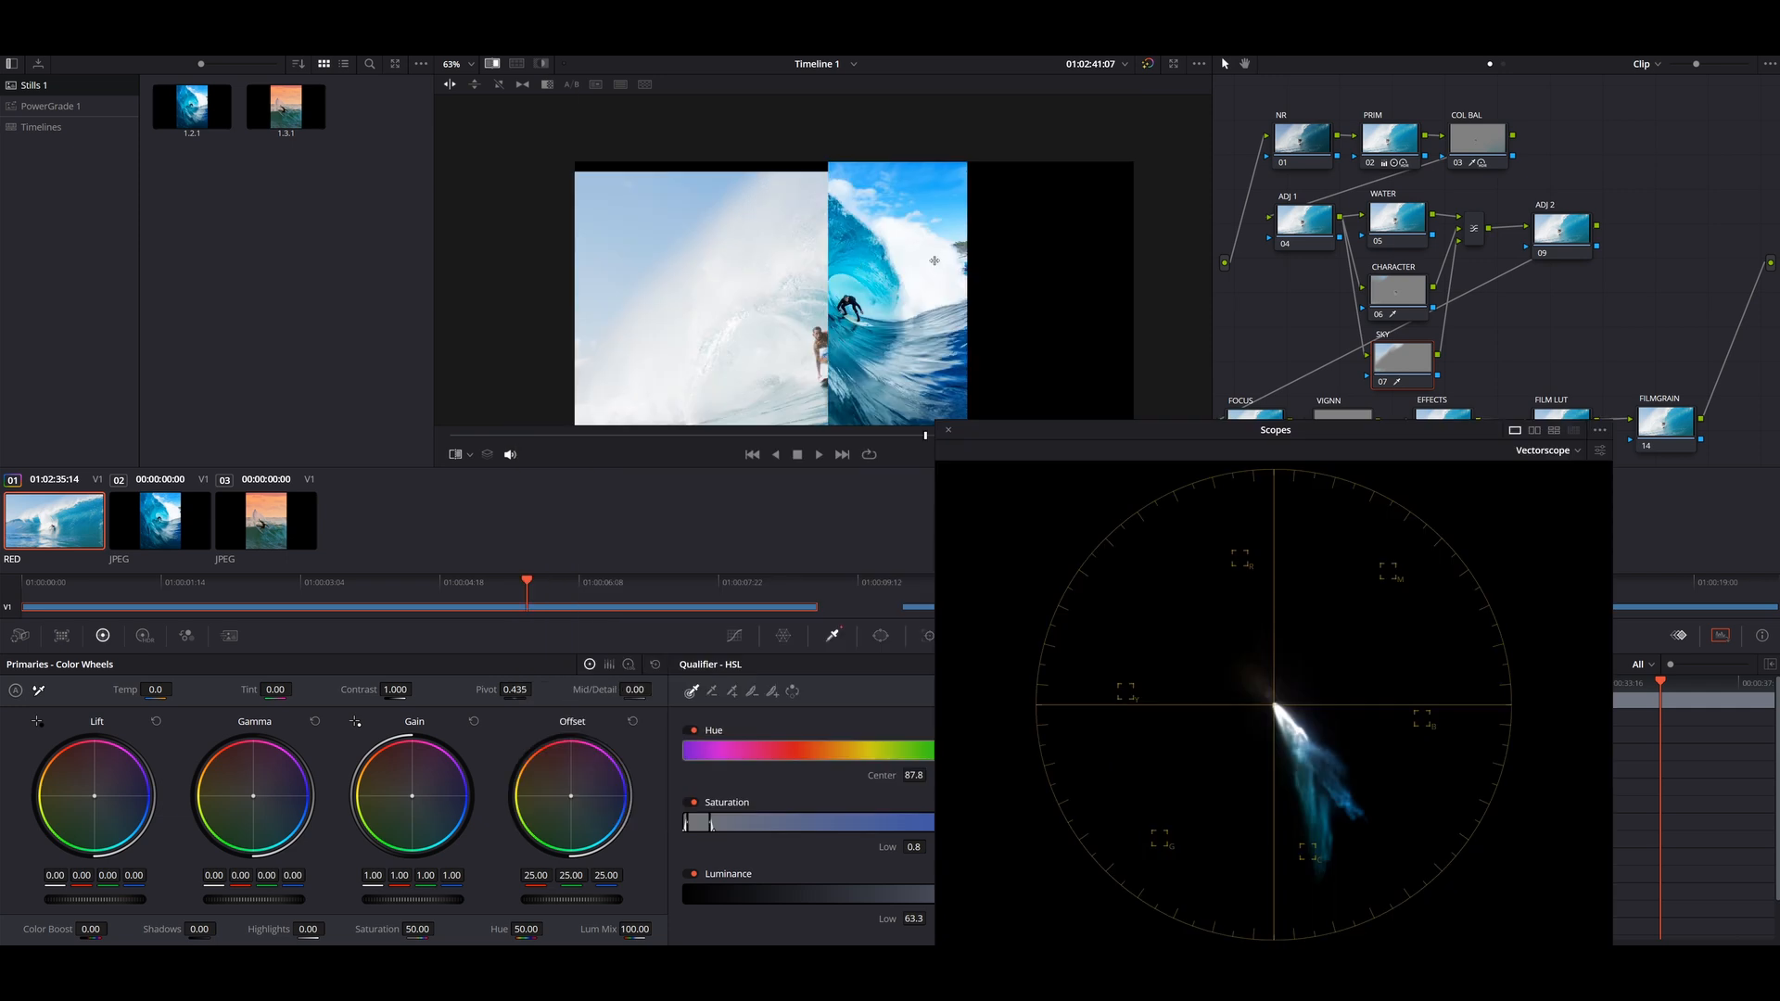
Set the clip's input sizing pan to 809.500 so its sky lies beside the reference sky in the wipe.
drag(934, 261, 993, 261)
scroll(941, 364, down, 3)
drag(941, 358, 902, 300)
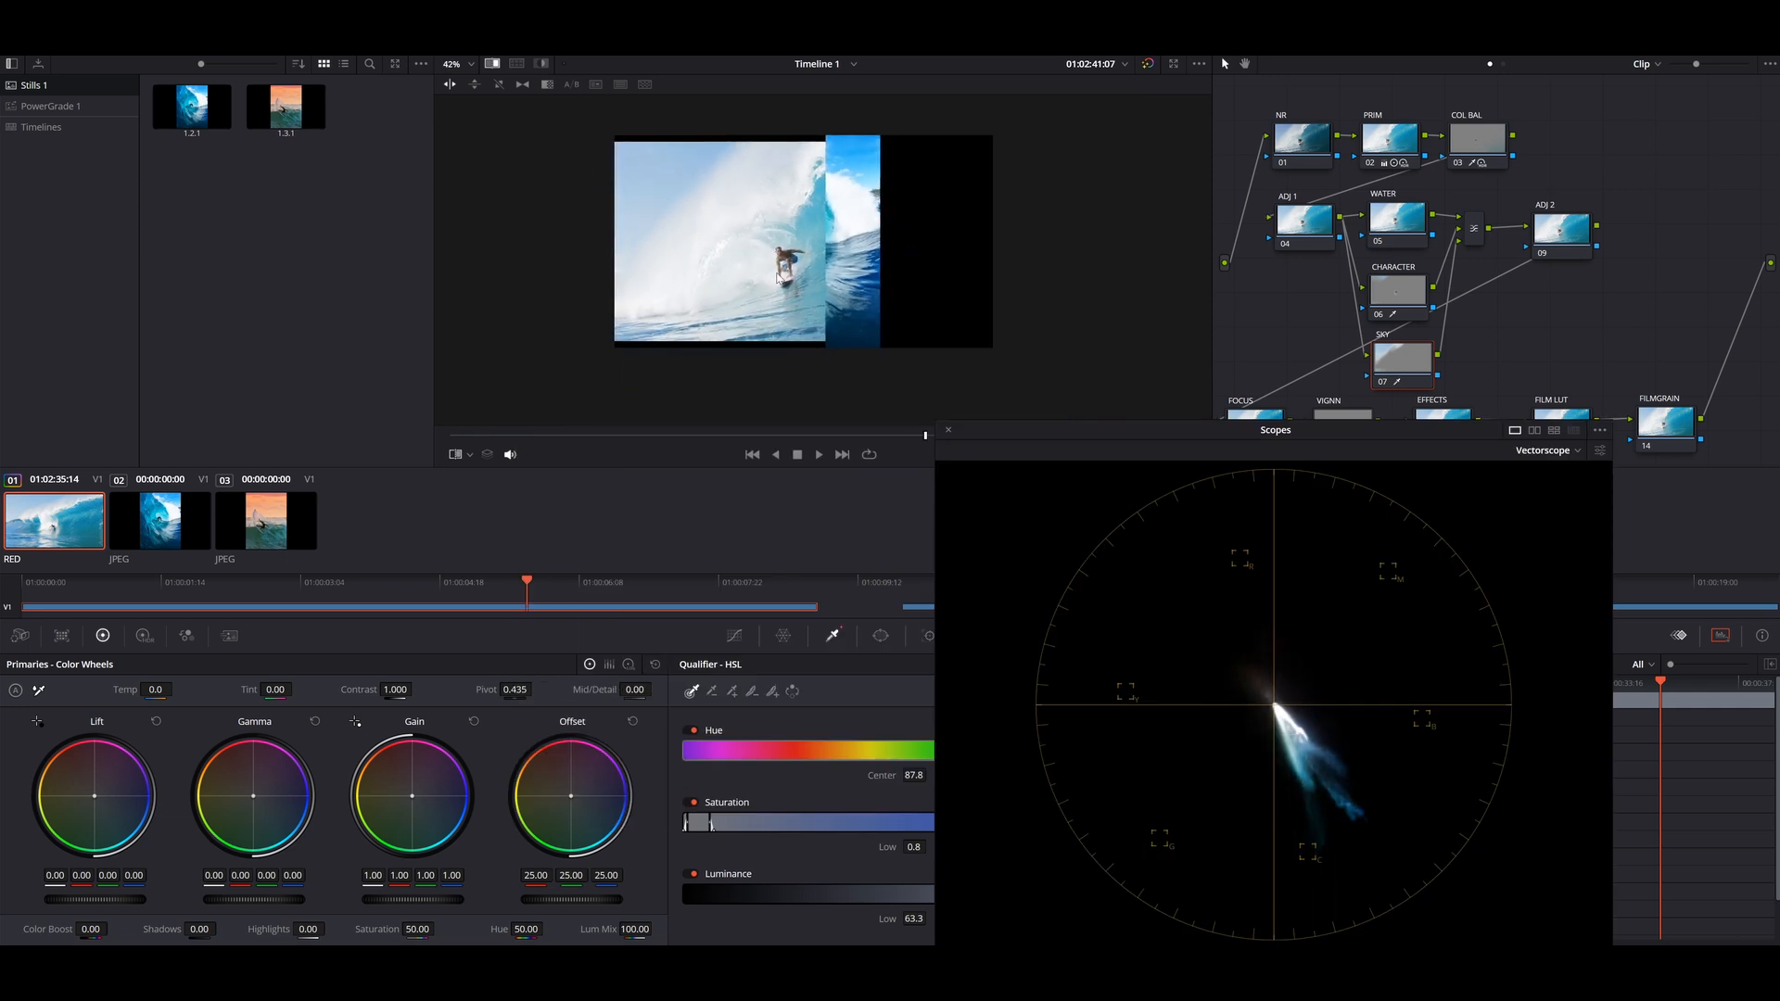
drag(976, 450, 1274, 339)
click(1124, 637)
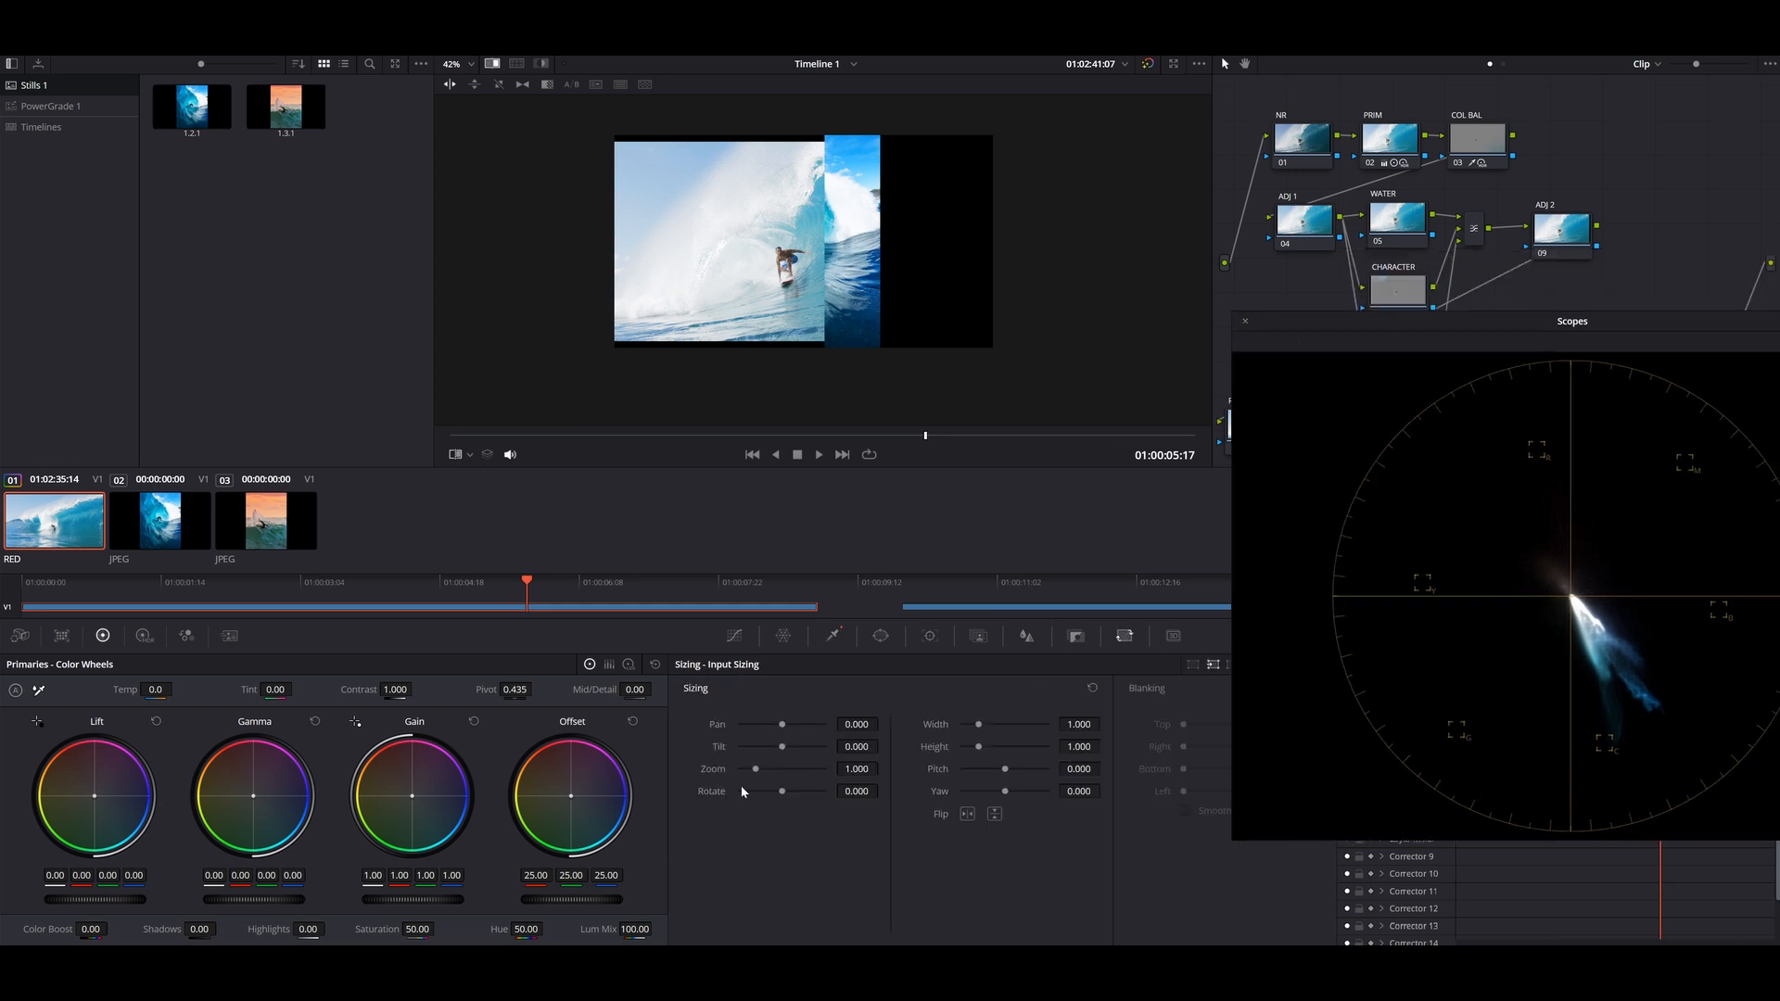
drag(846, 722, 882, 723)
scroll(823, 260, up, 5)
drag(723, 125, 677, 389)
scroll(675, 314, up, 3)
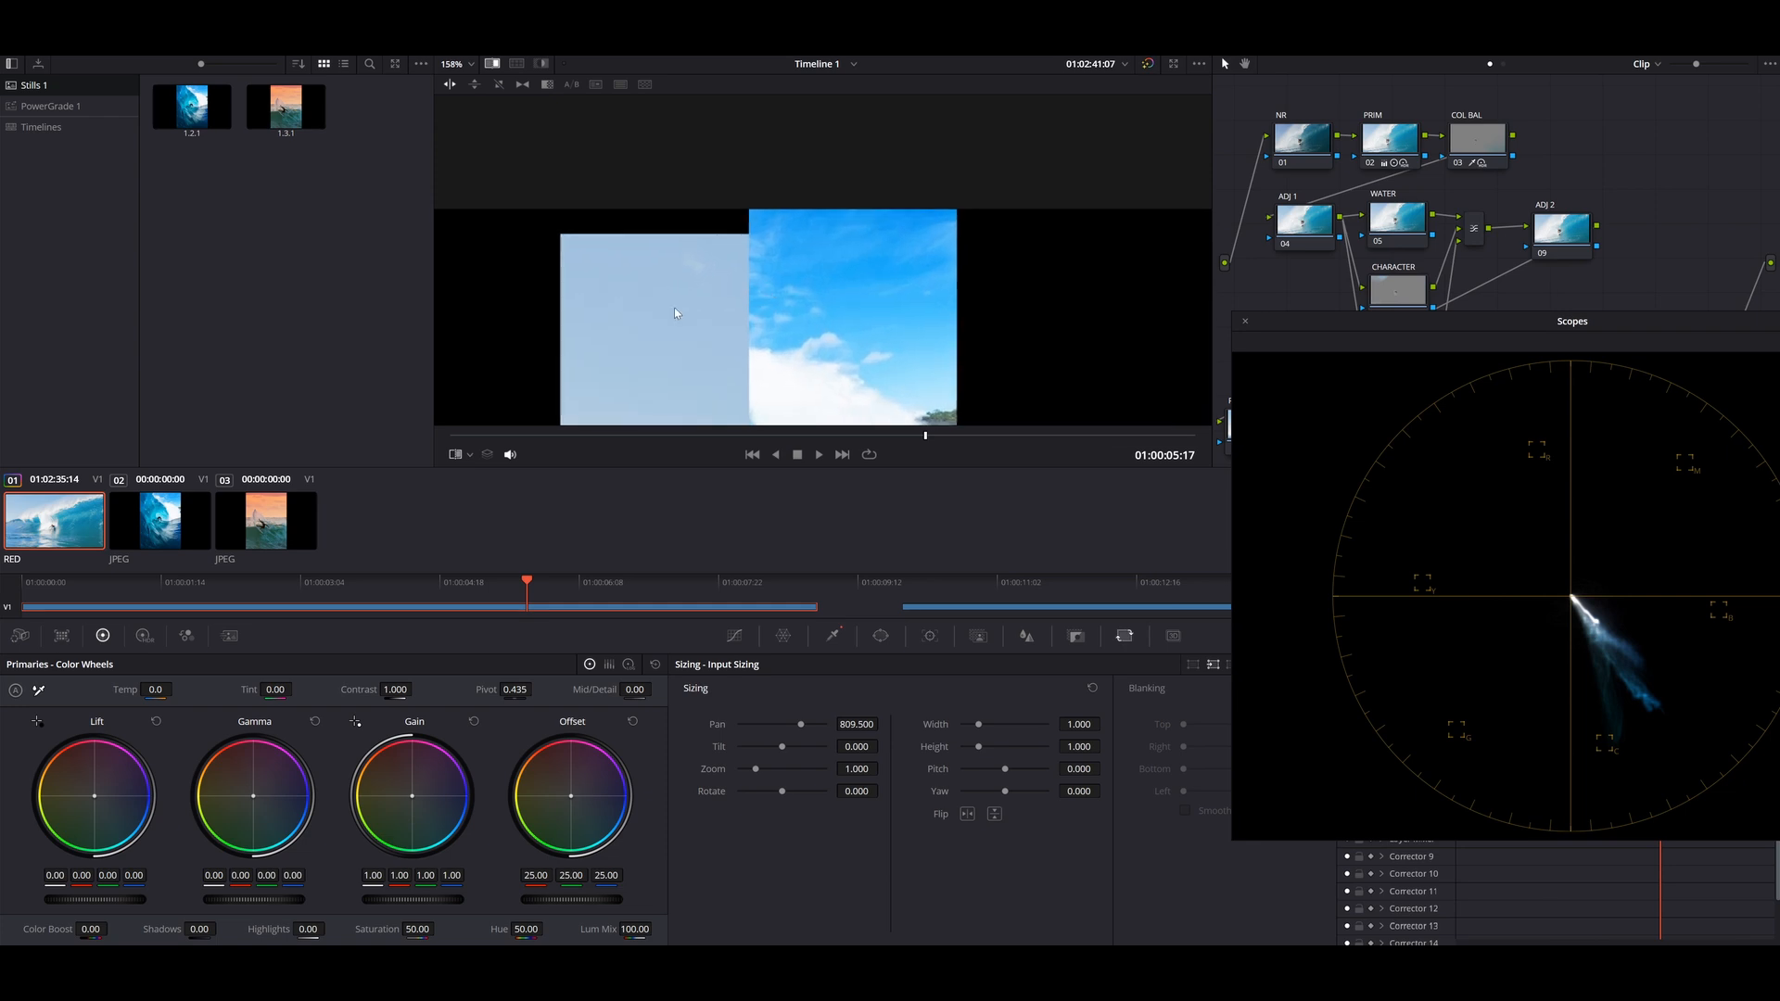
drag(1394, 325, 1378, 540)
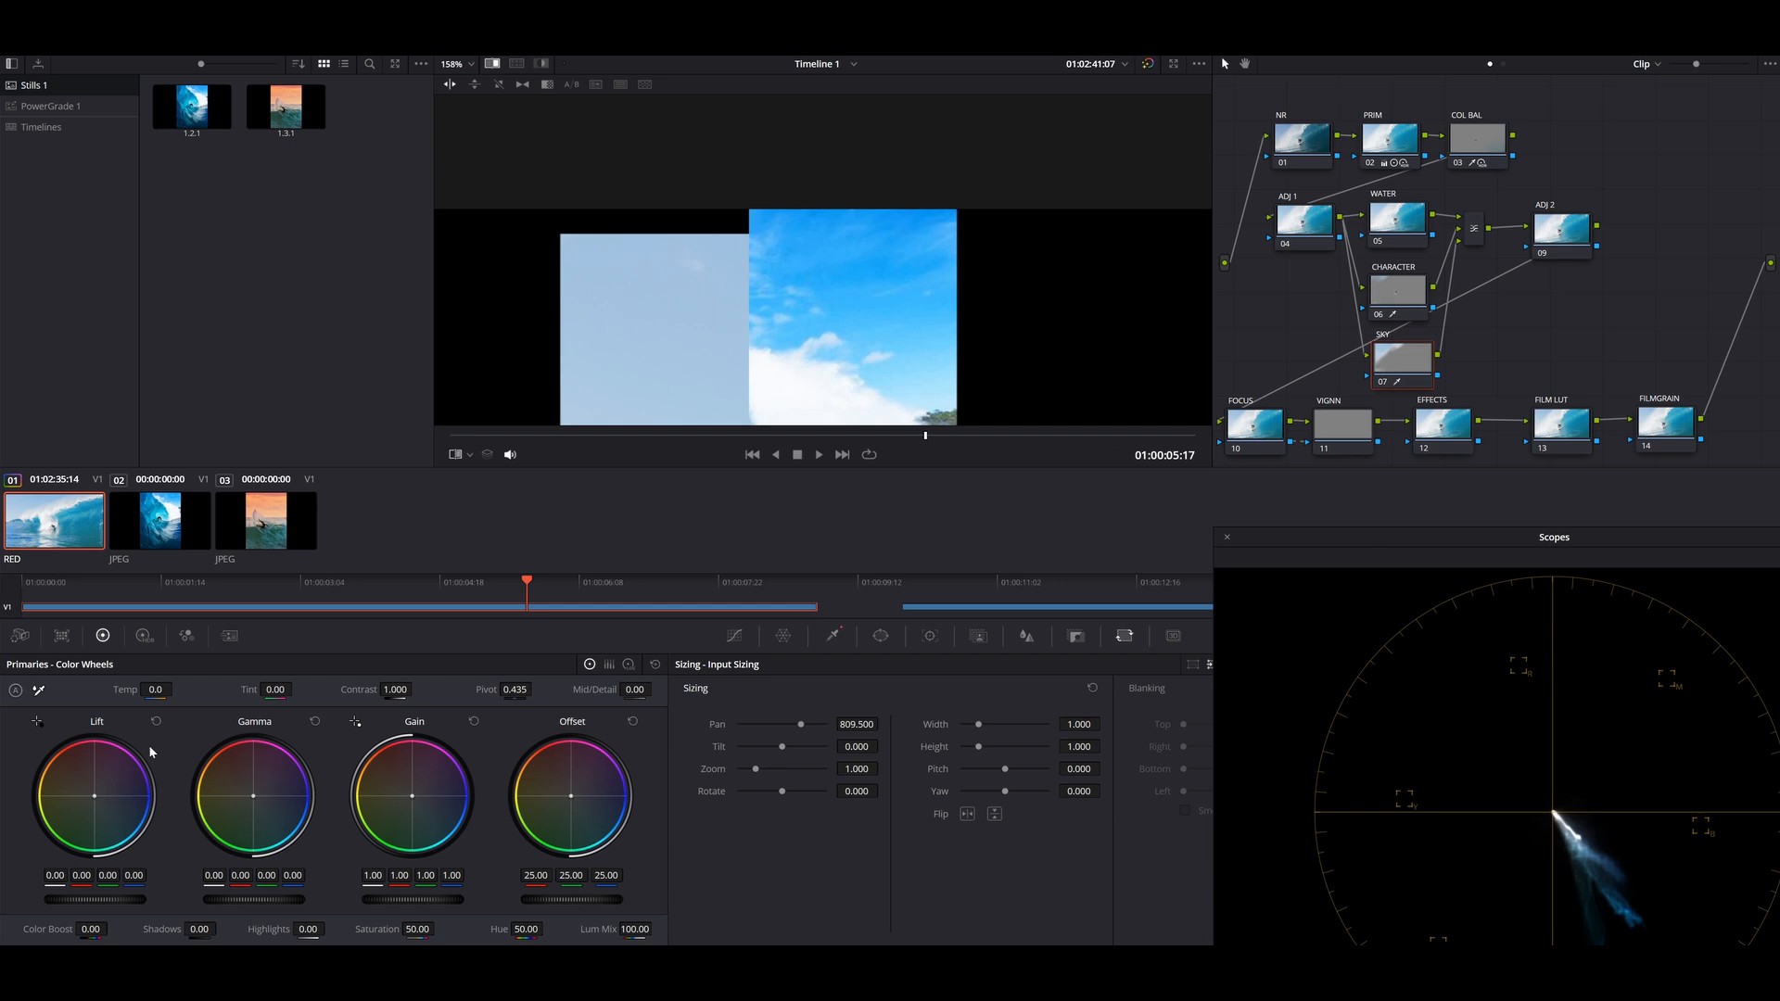
Set the SKY node's HDR Light wheel to X 0.07, Y -0.03 and exposure -0.20, and compare its sky with the reference.
click(143, 635)
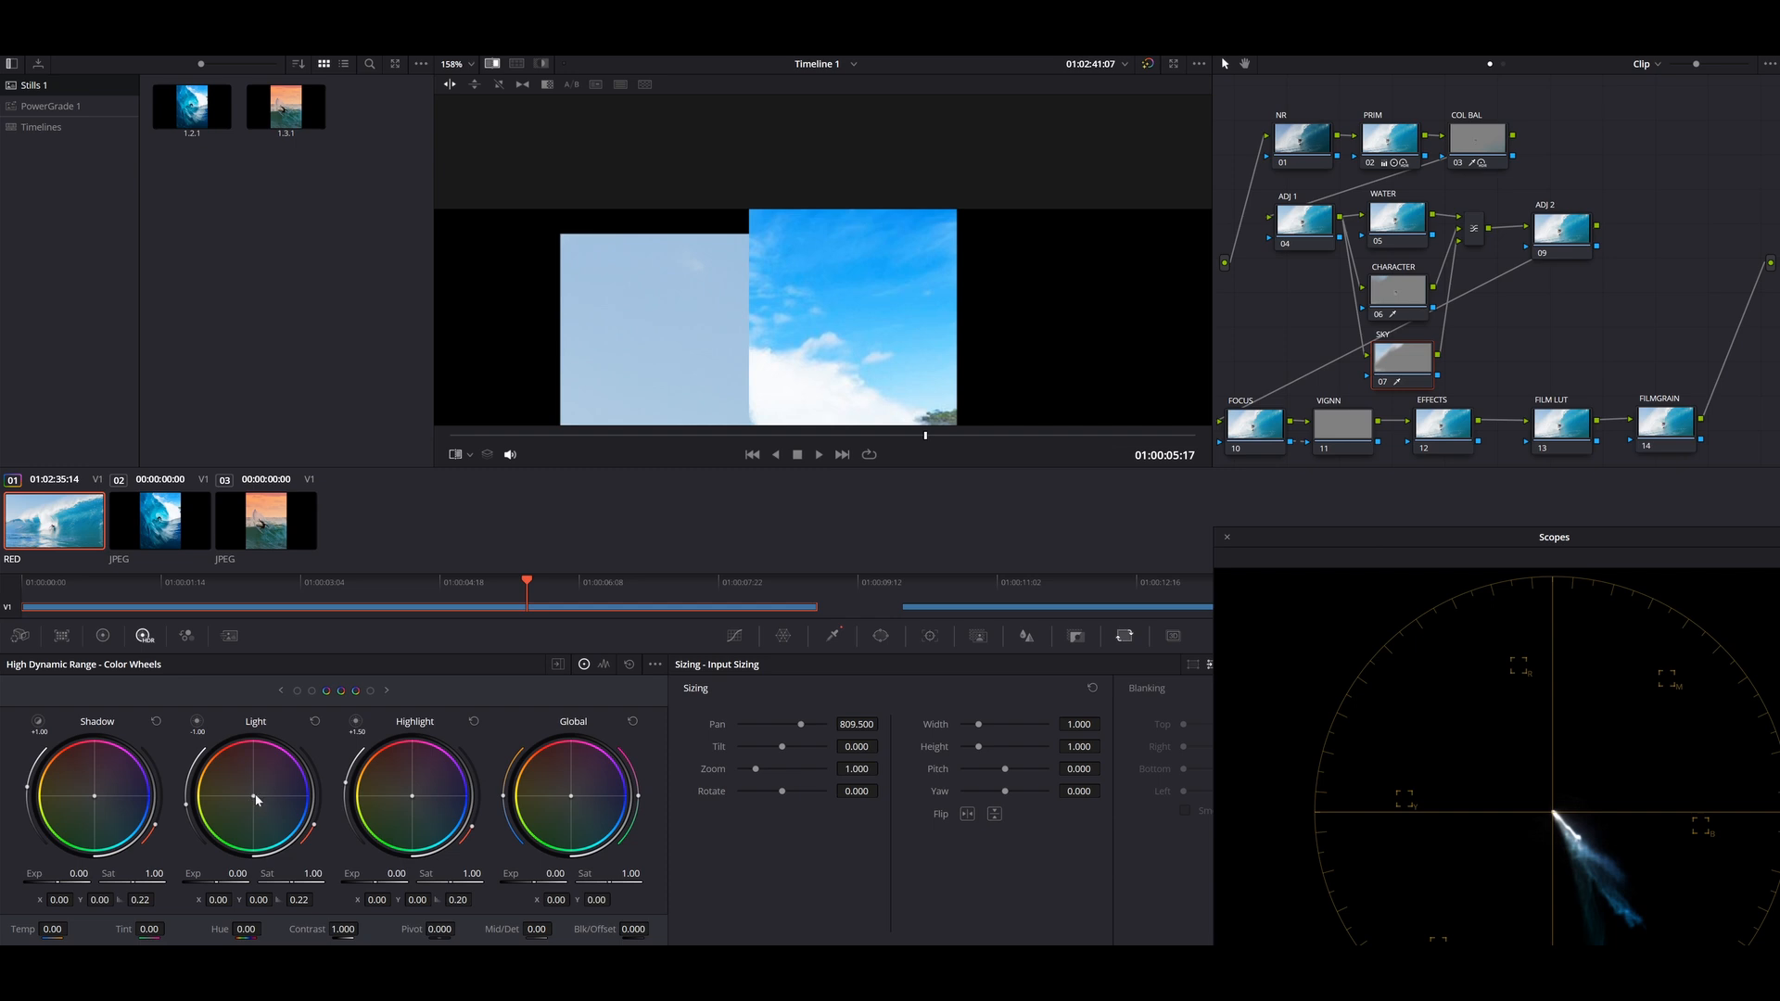
drag(256, 799, 260, 802)
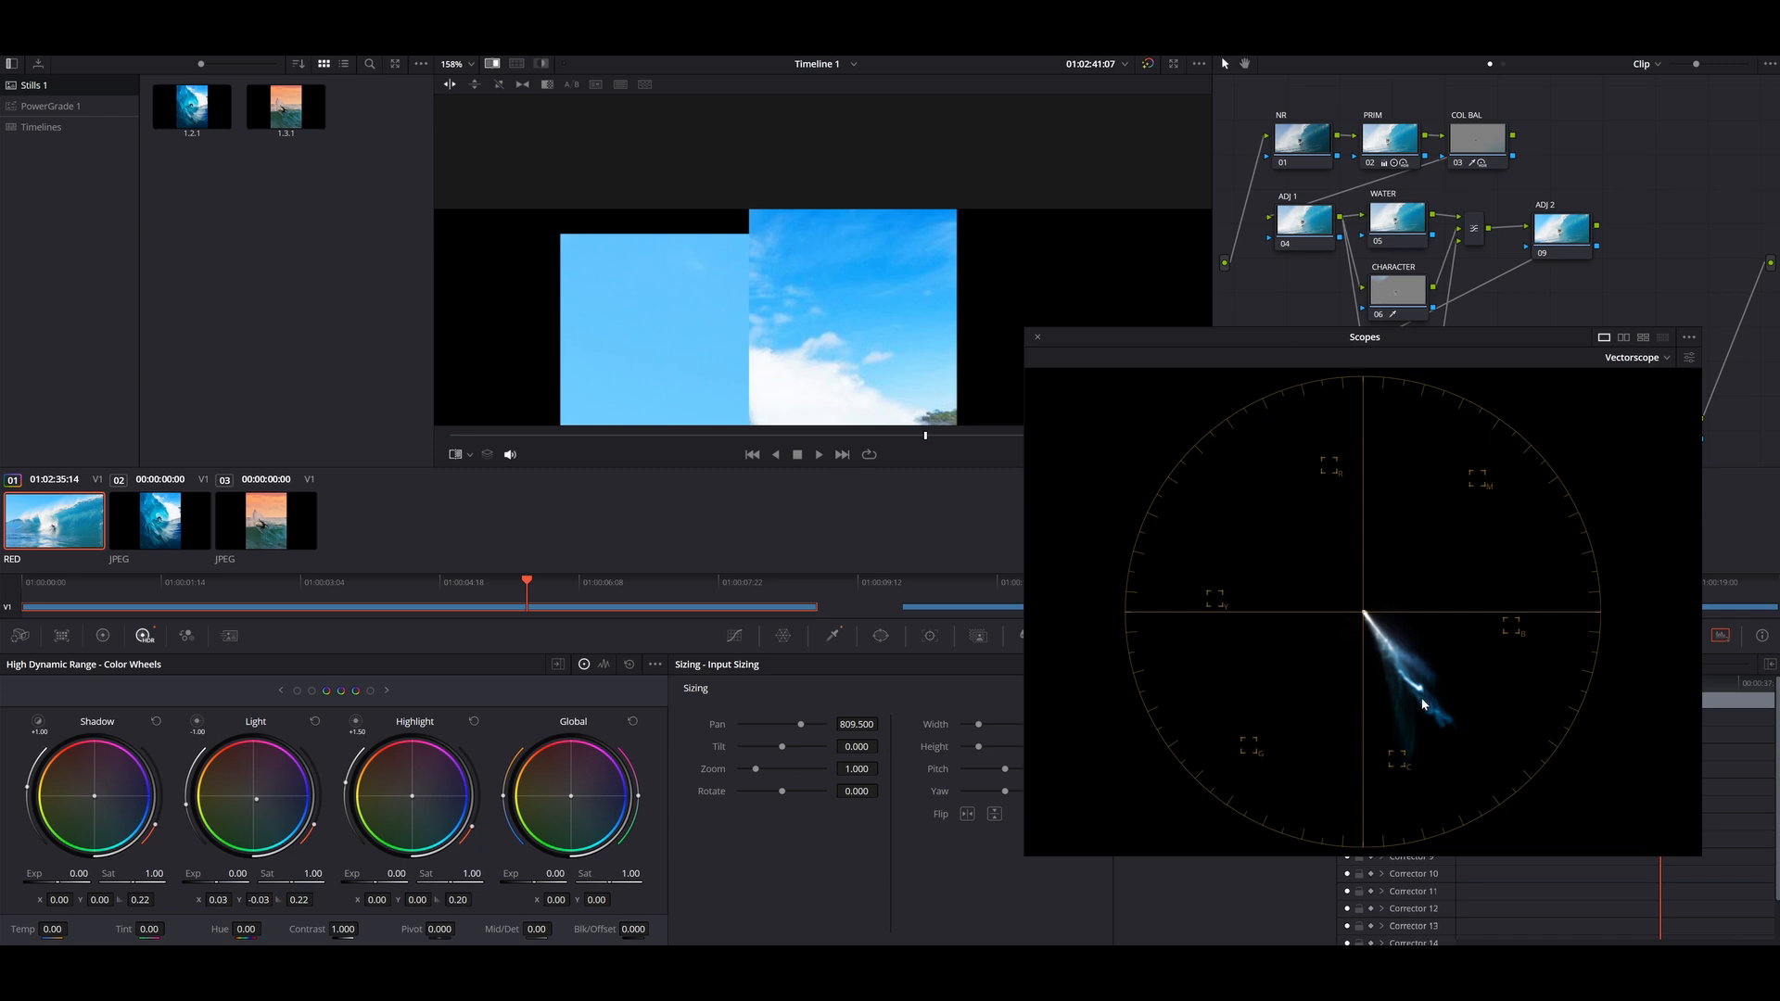
drag(253, 816, 262, 815)
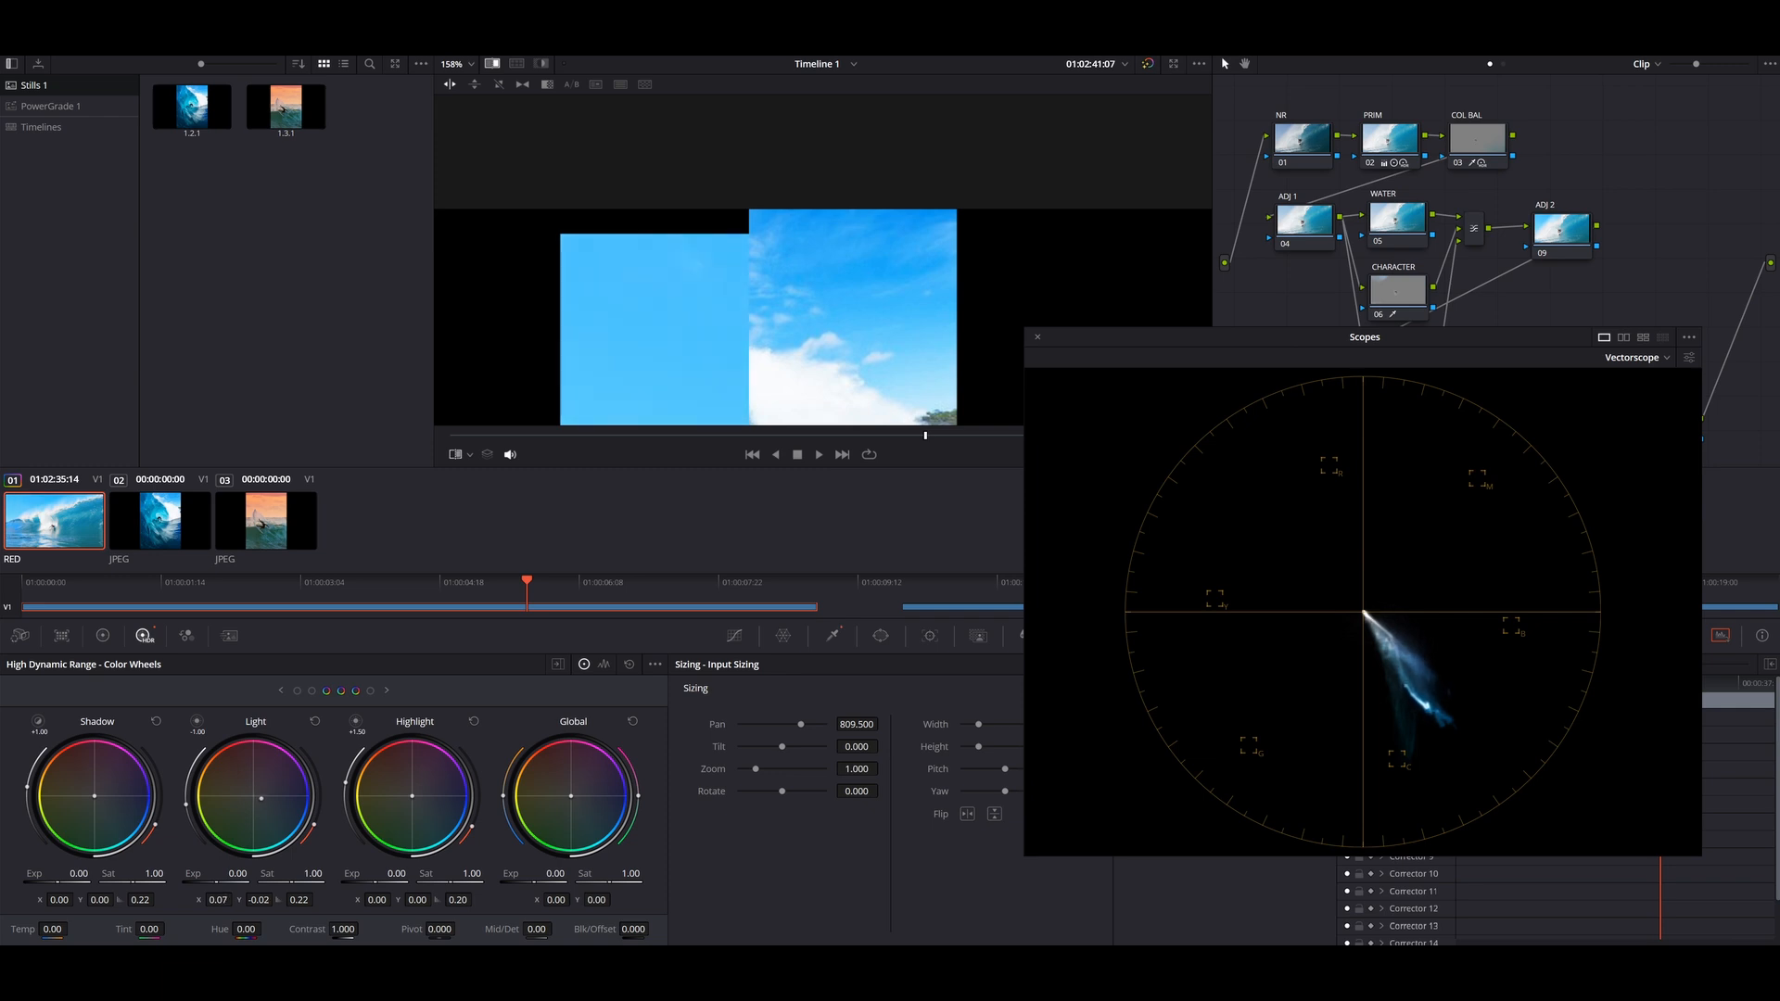
drag(235, 874, 217, 873)
drag(262, 799, 262, 799)
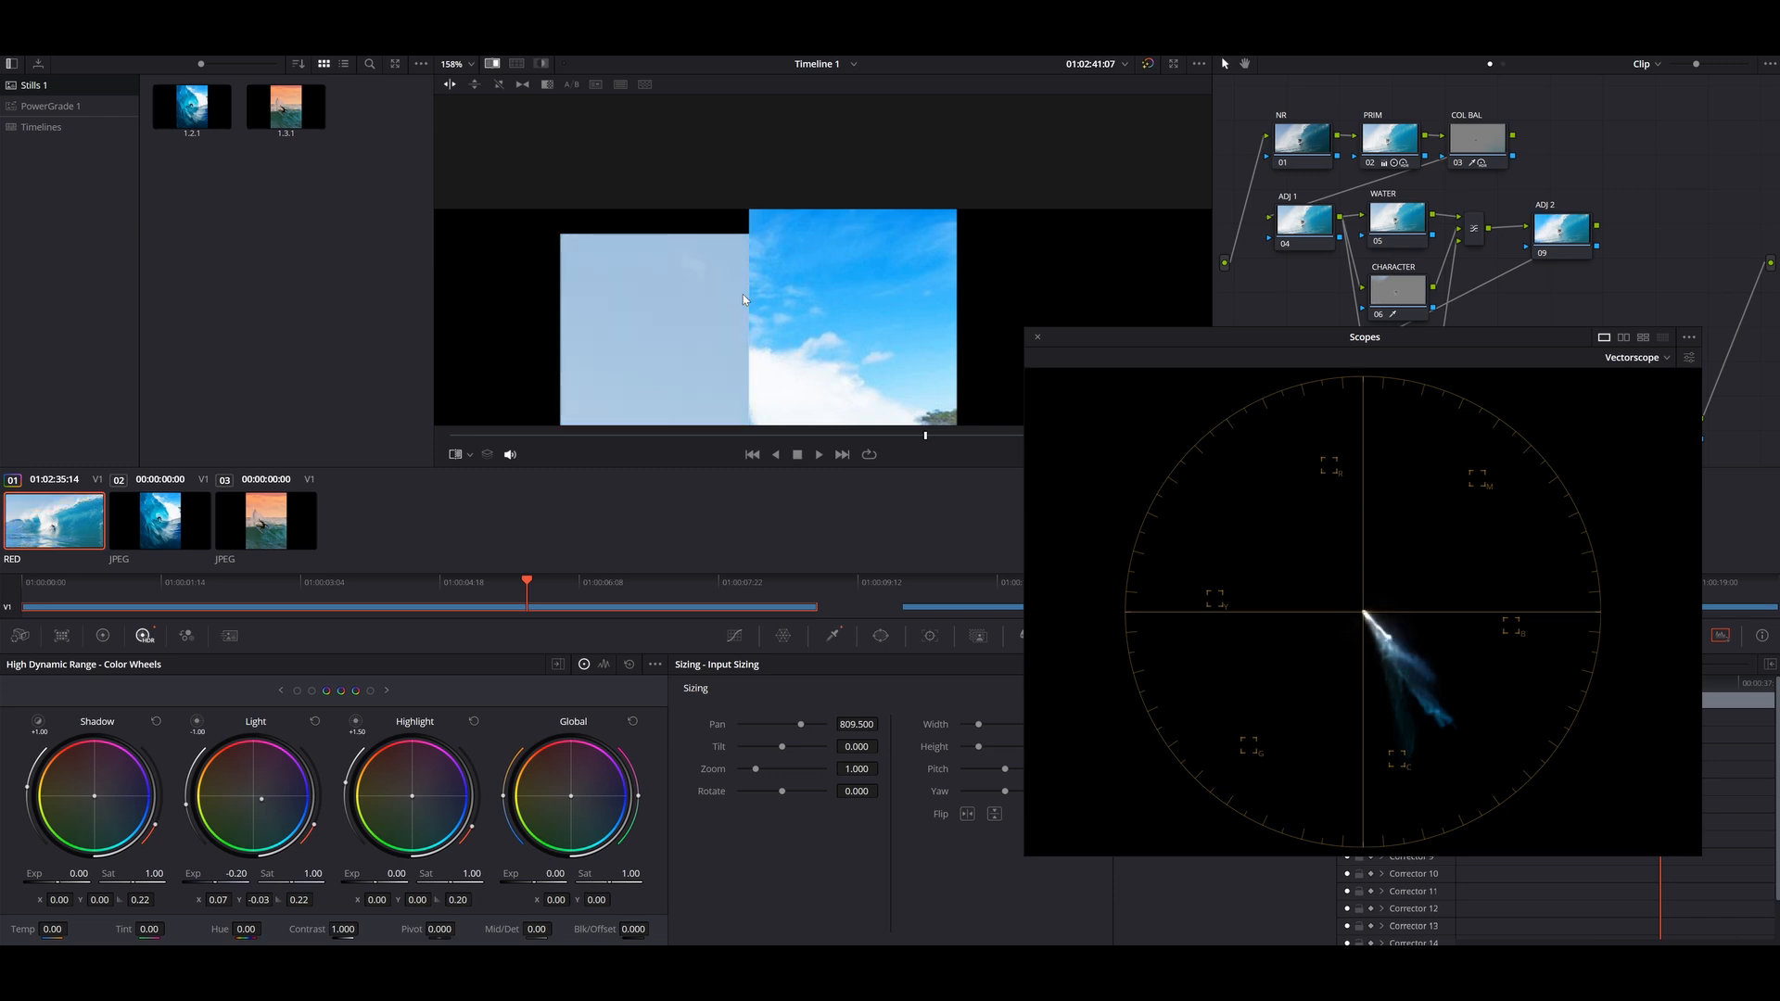
scroll(732, 306, down, 2)
scroll(721, 318, down, 1)
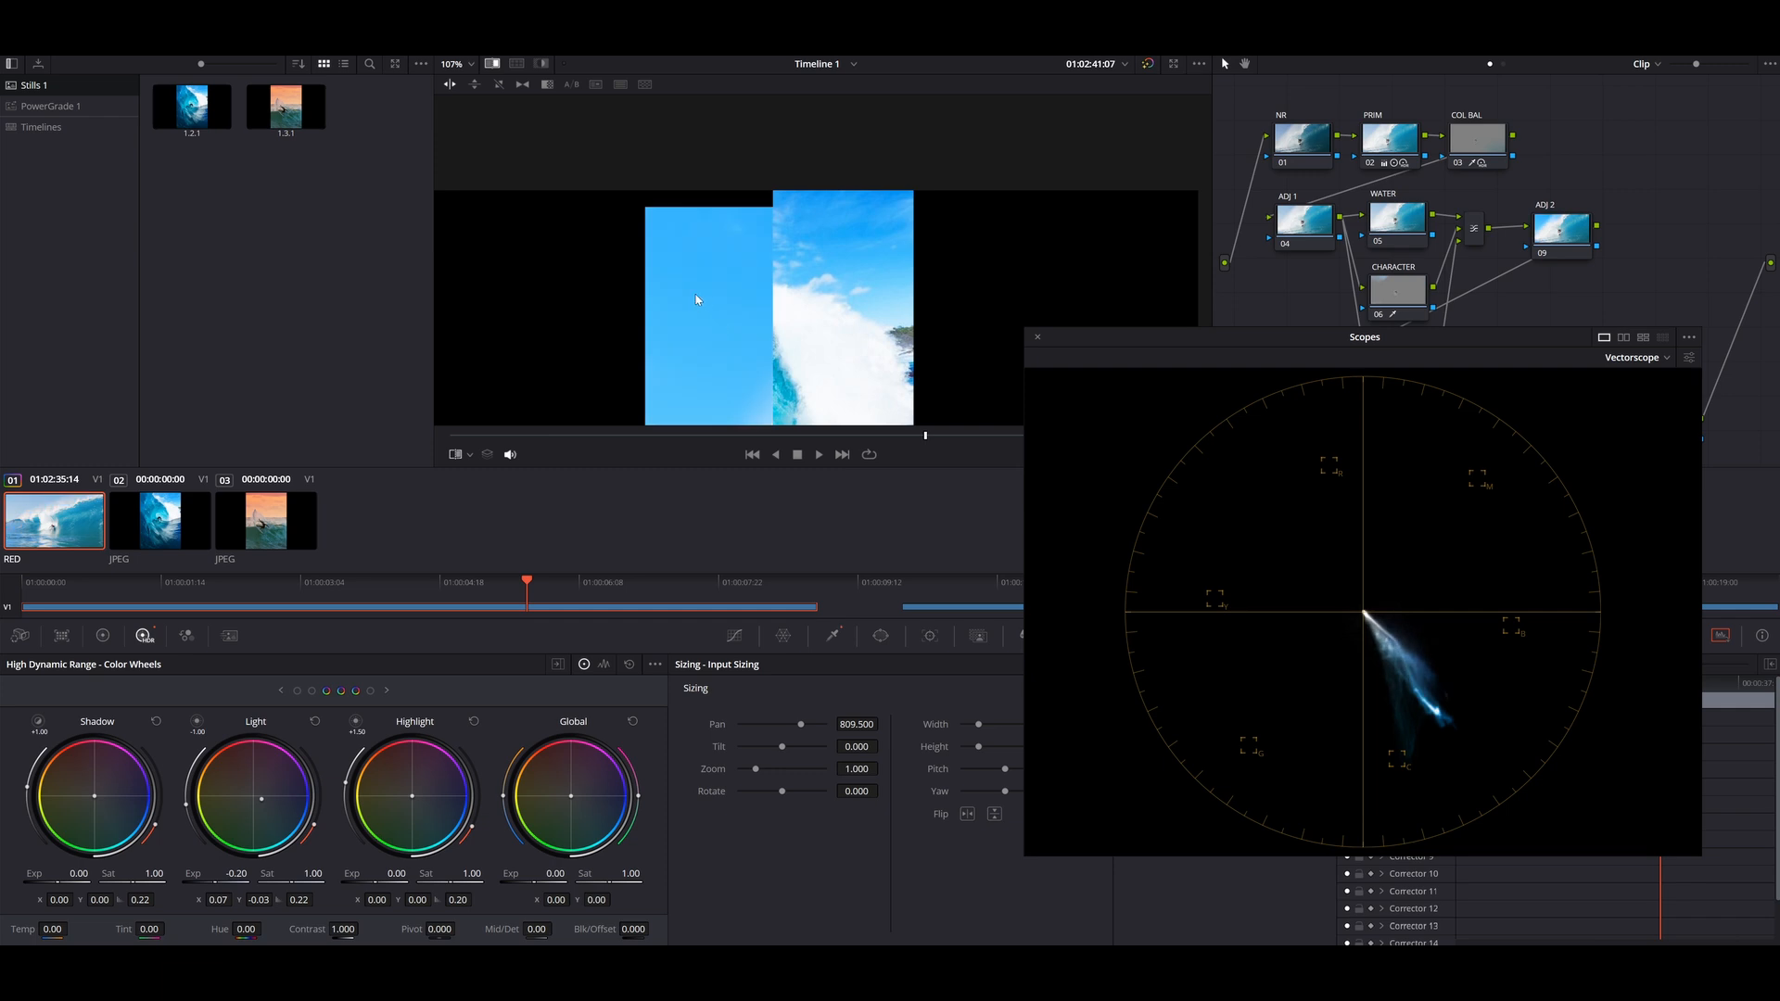
scroll(847, 242, up, 2)
scroll(872, 218, up, 2)
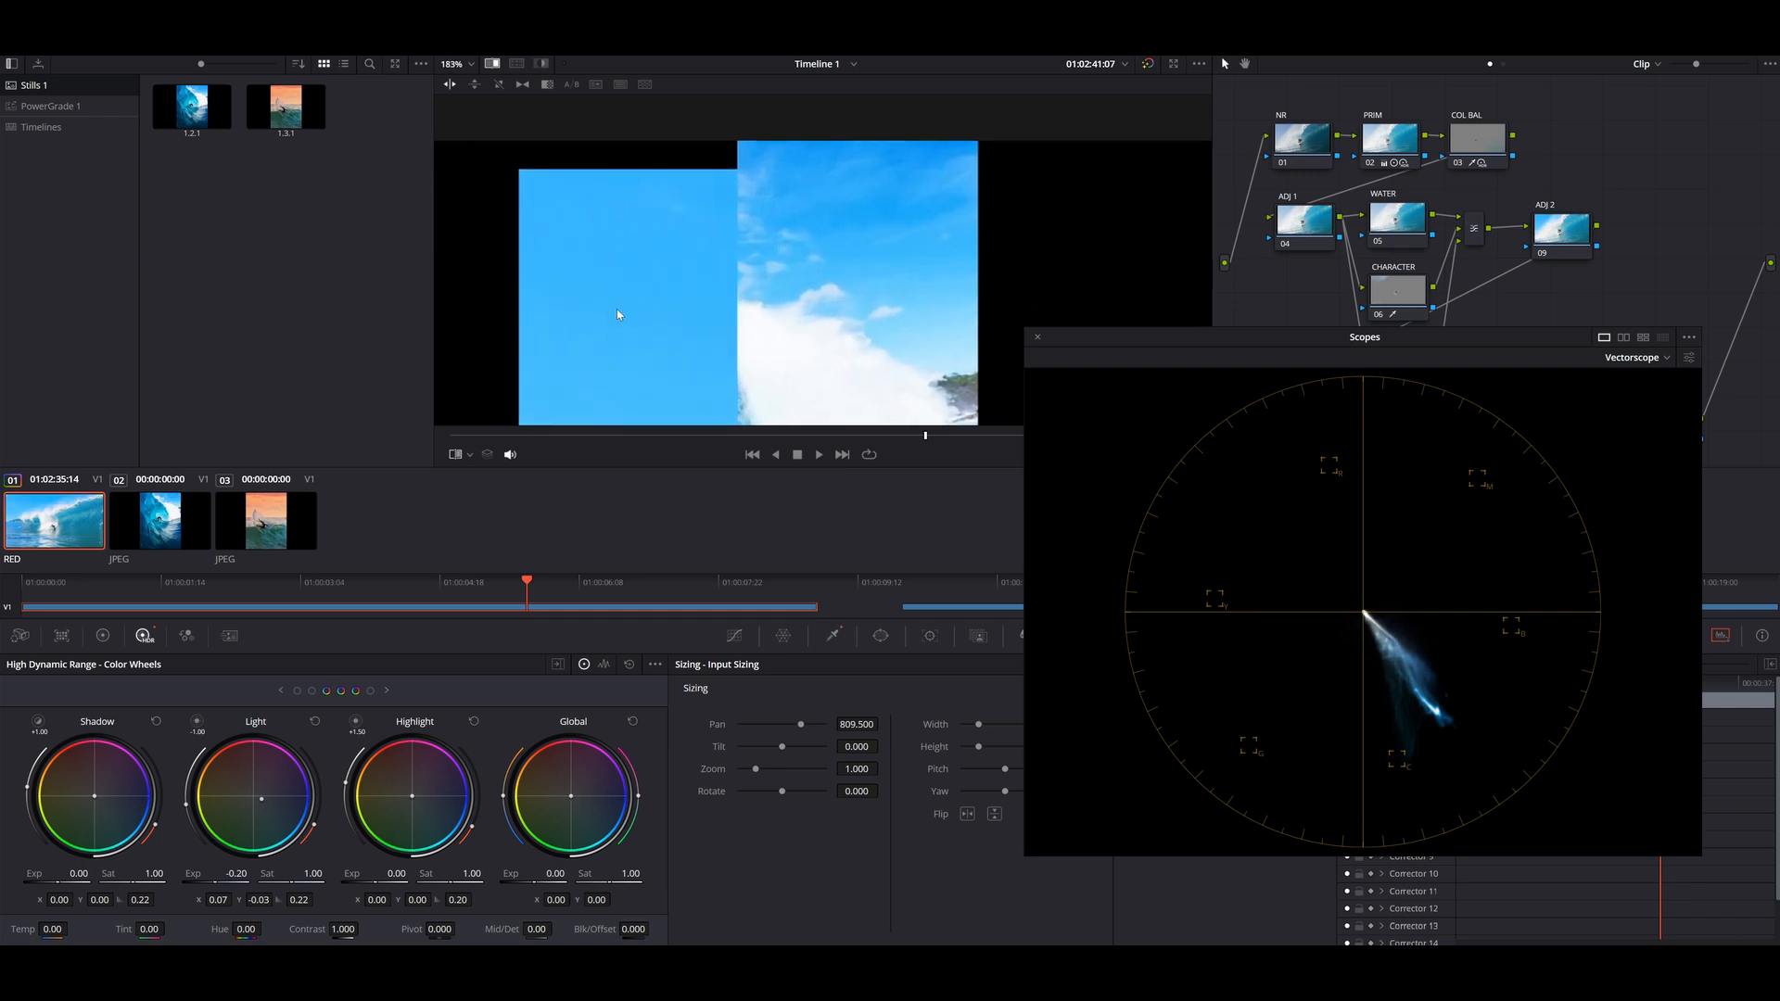
scroll(596, 289, down, 4)
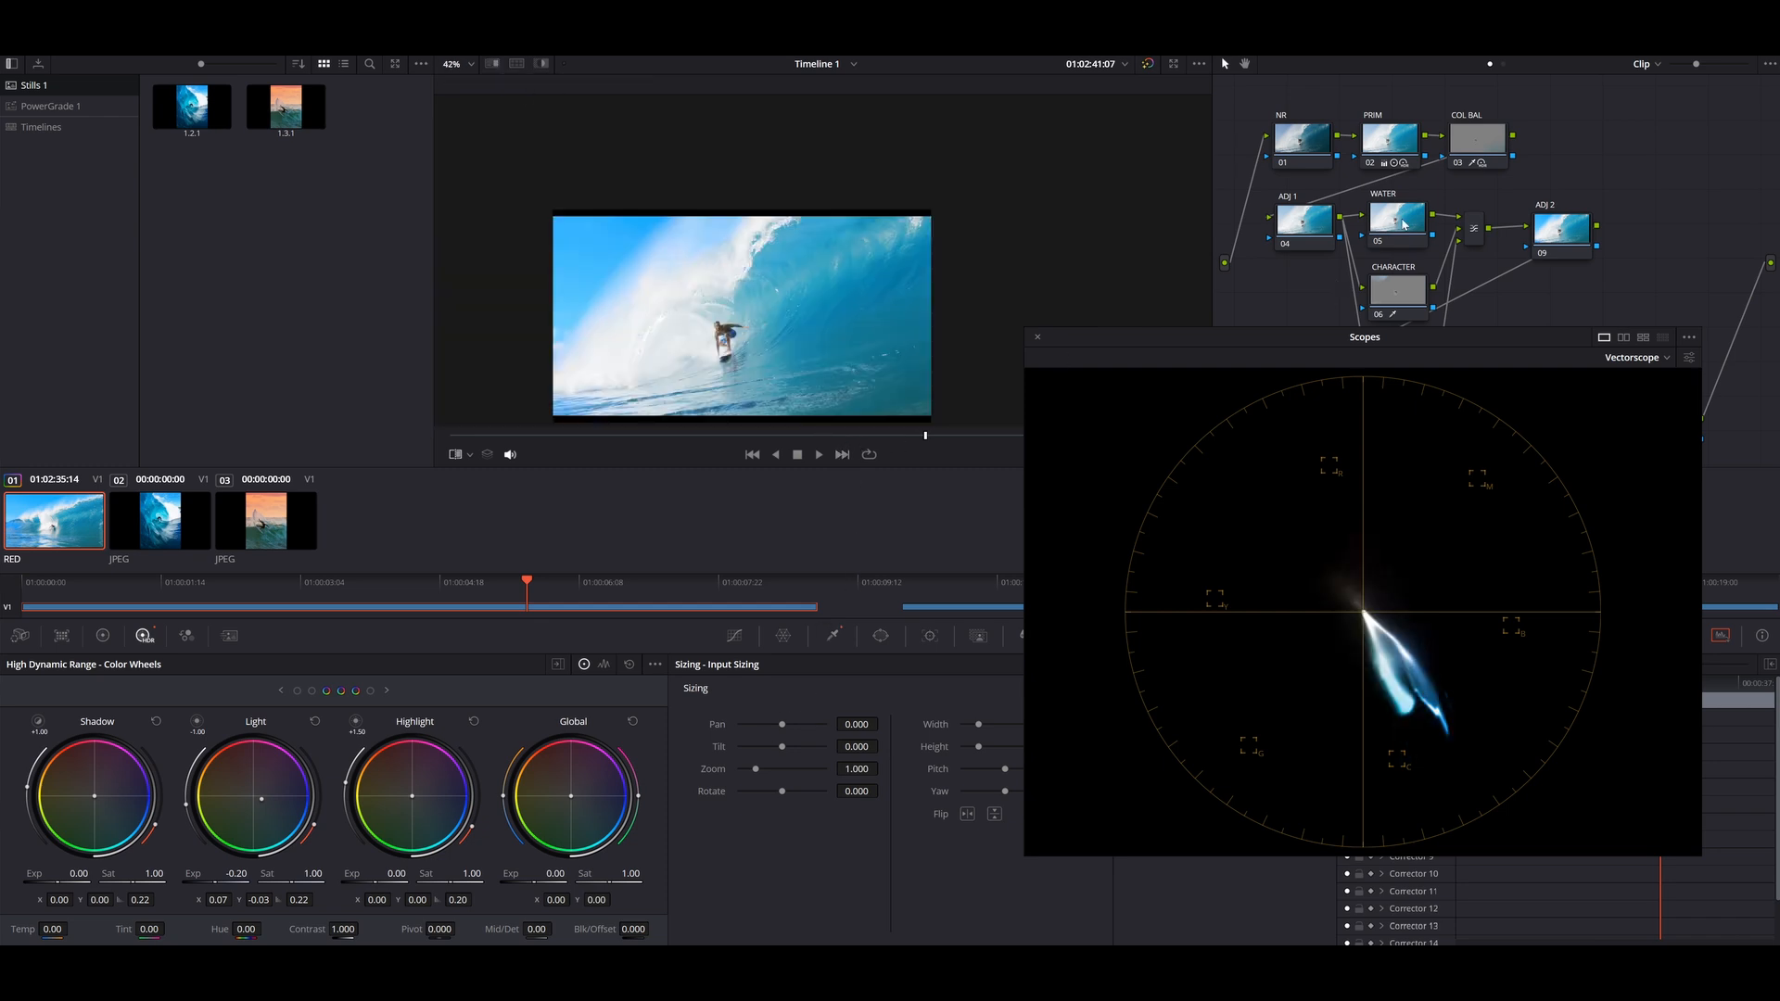
Qualify the water in the WATER node with hue center 82.9, width 15.2, saturation 2.3–14.7 and luminance 54.1–71.7, with Highlight on.
click(1405, 223)
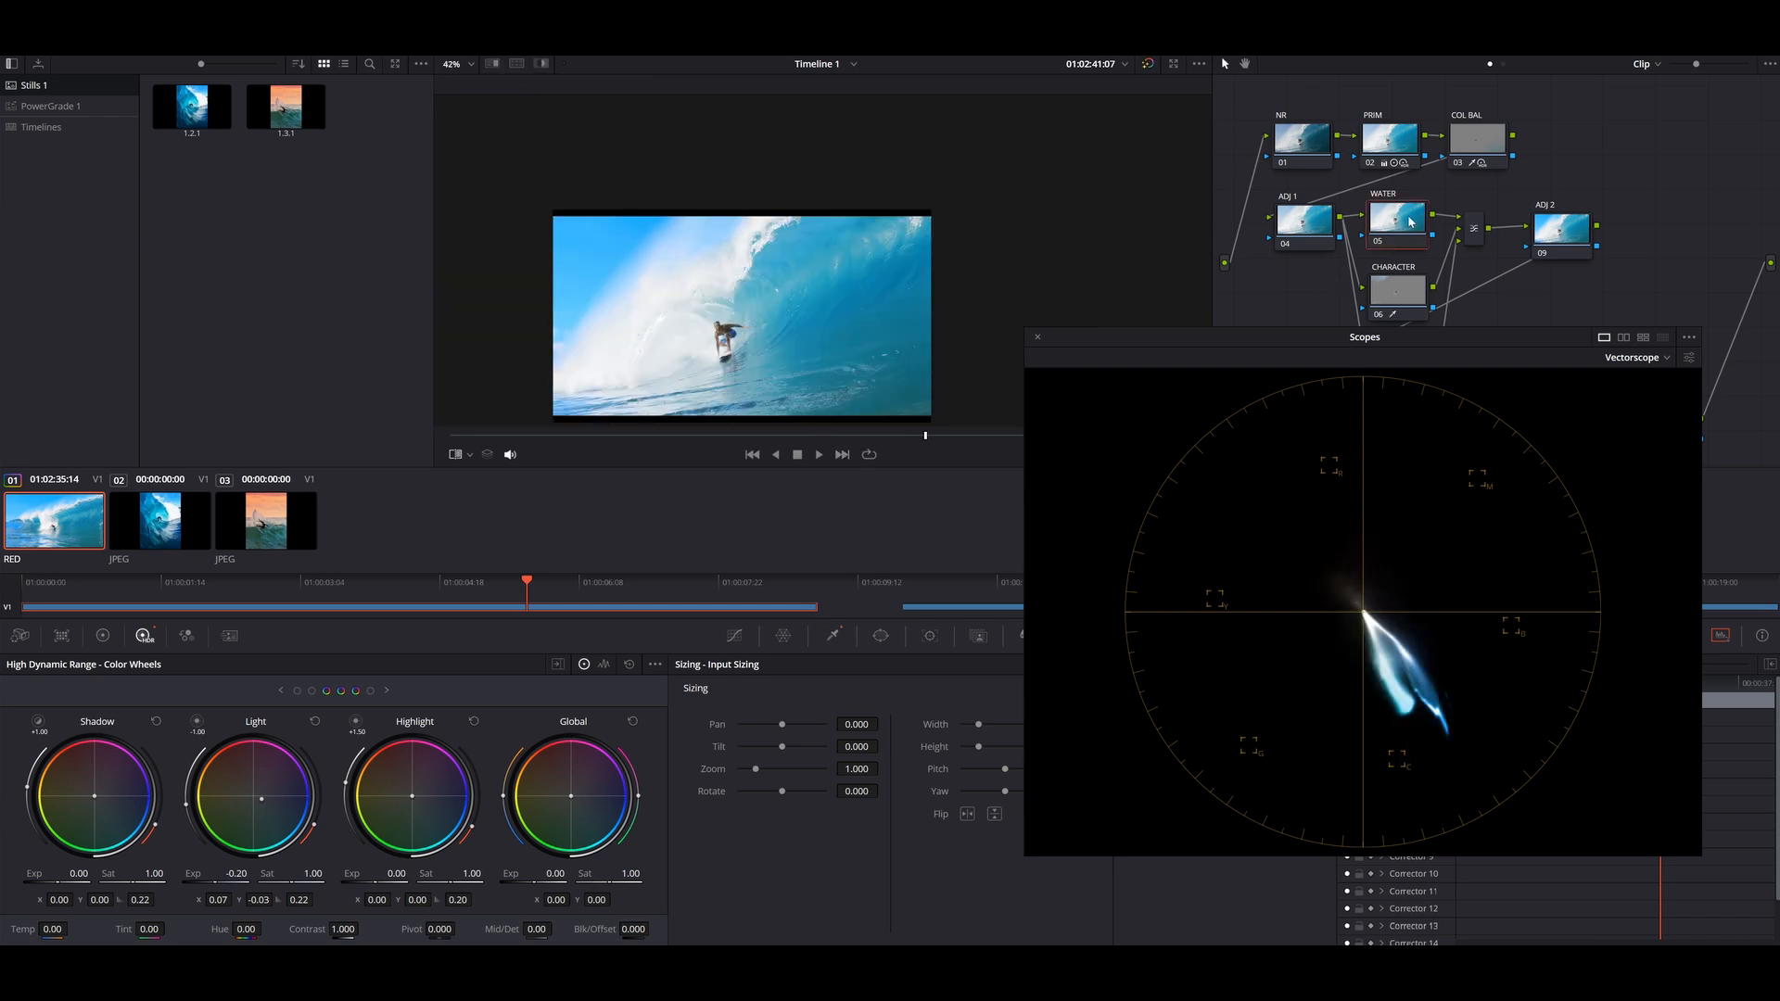
click(832, 635)
click(103, 635)
drag(1110, 334, 1455, 328)
click(780, 299)
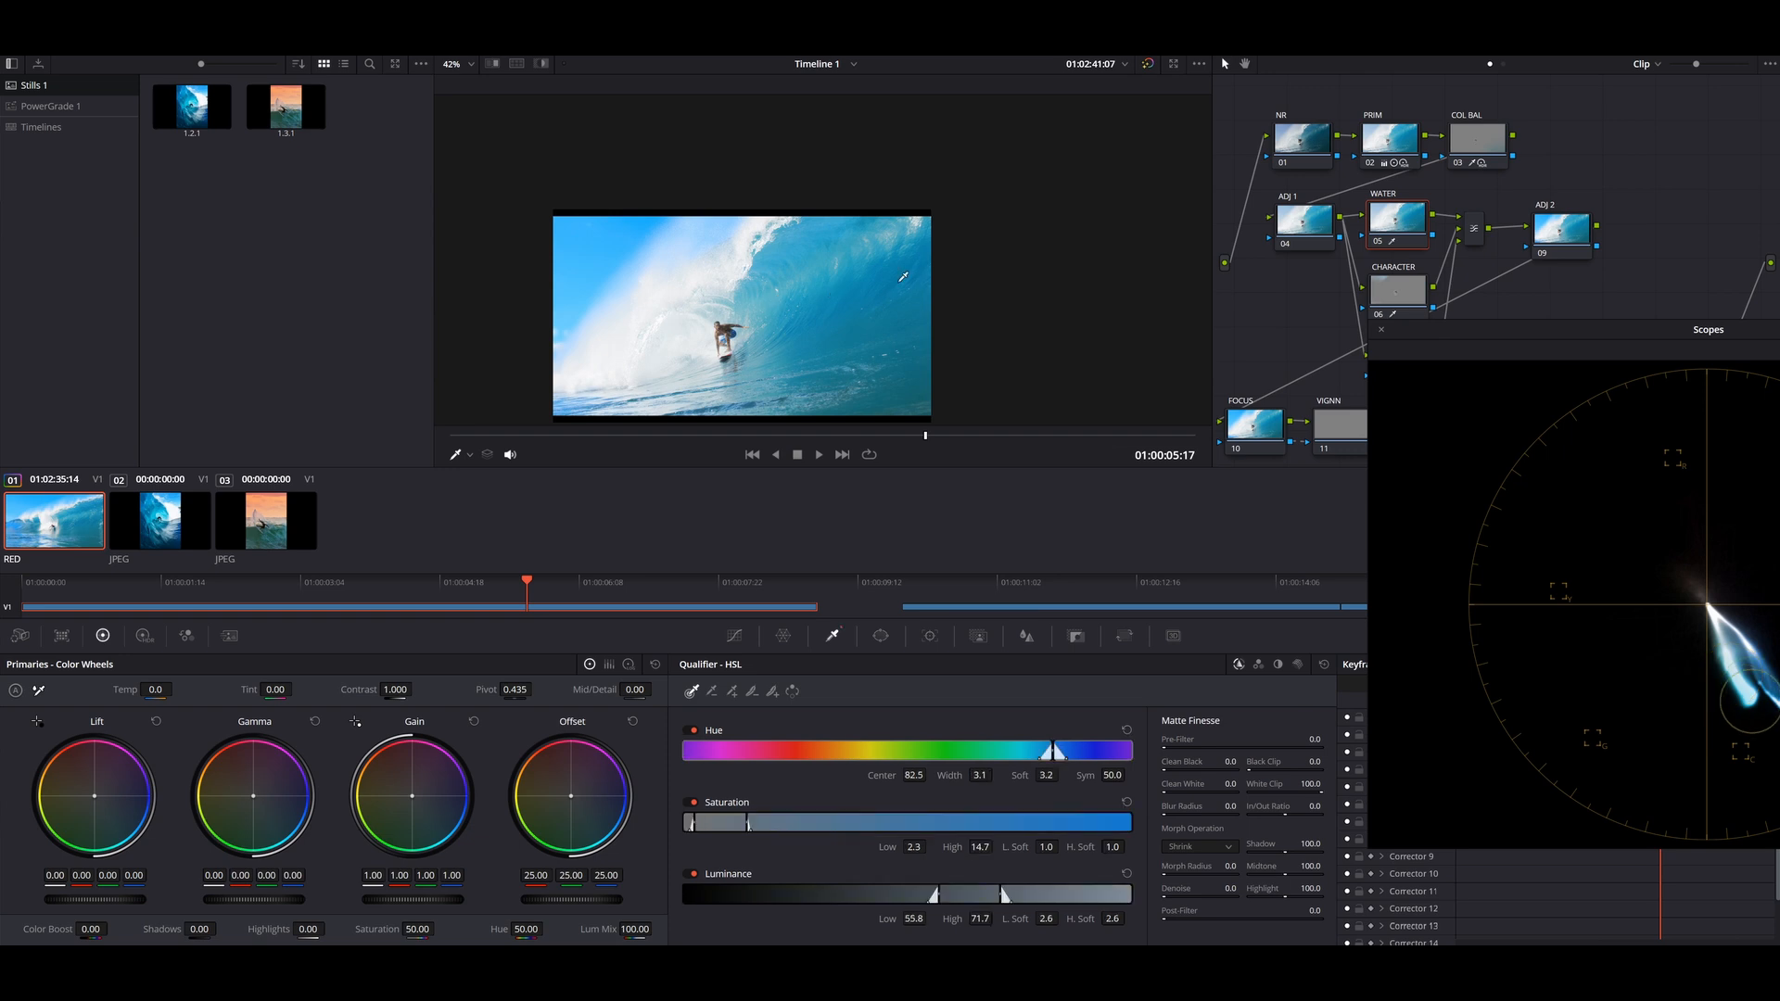
click(542, 64)
drag(979, 776, 992, 775)
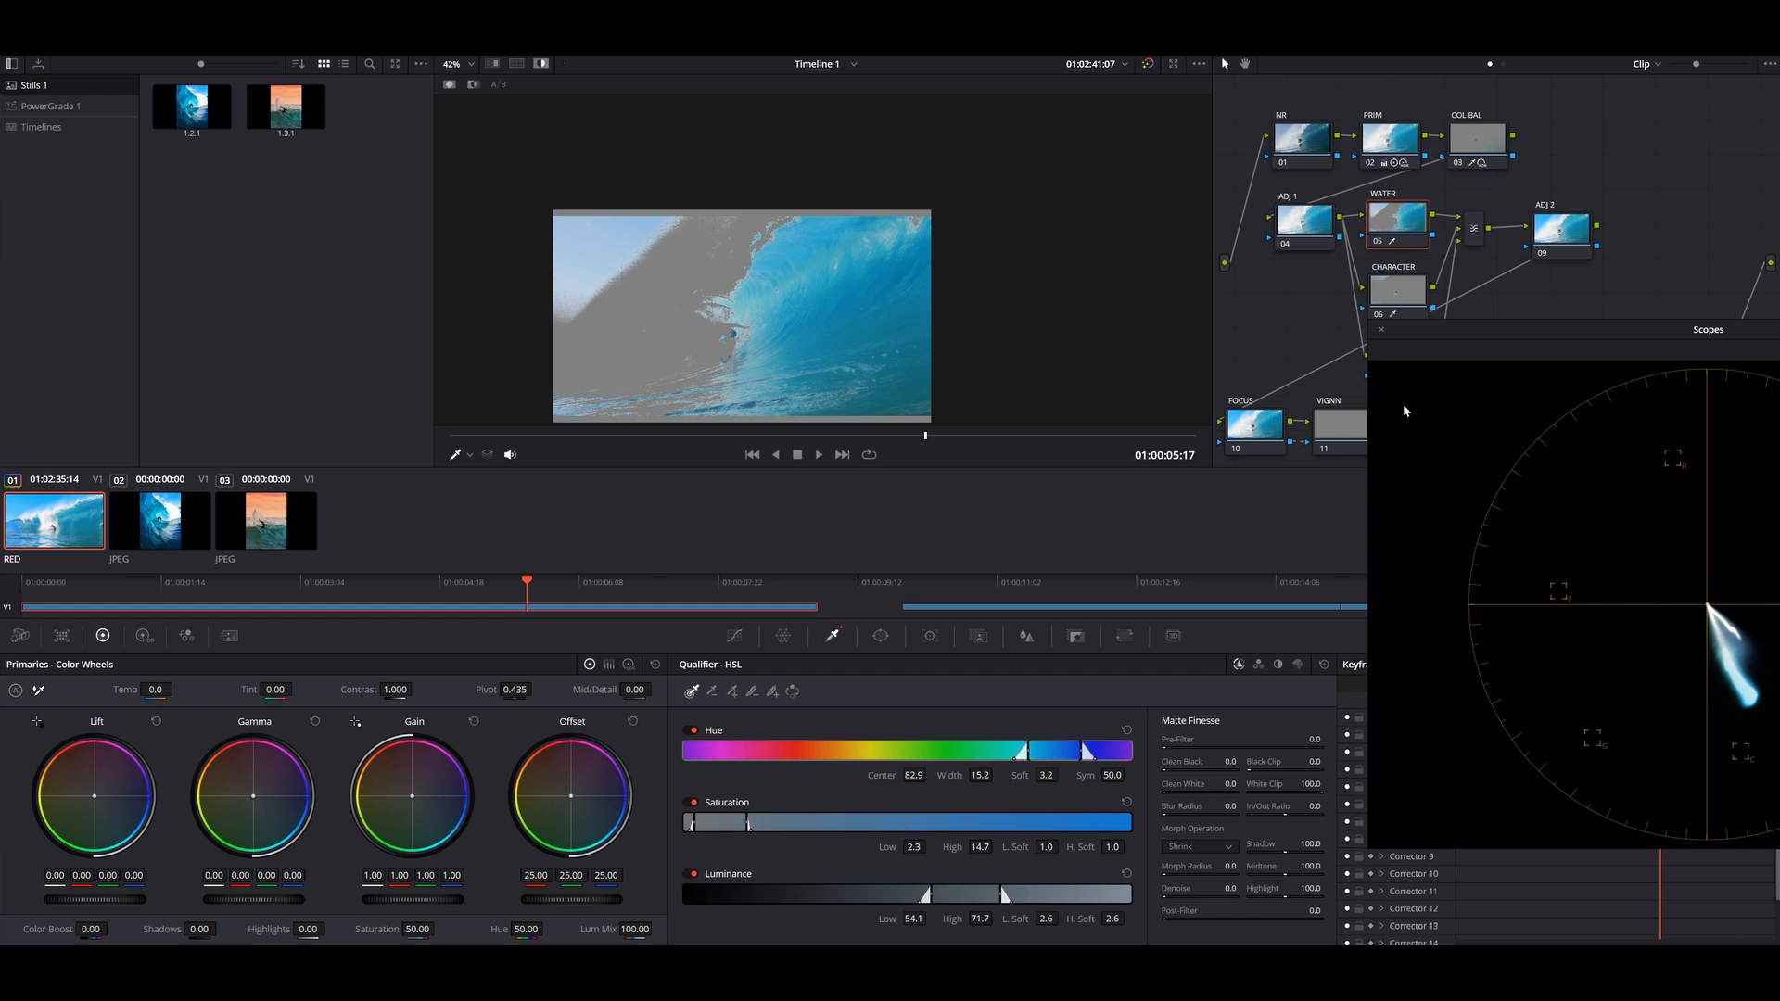
Set the WATER qualifier's denoise to 36.2 and turn off Highlight.
drag(1452, 342, 1447, 491)
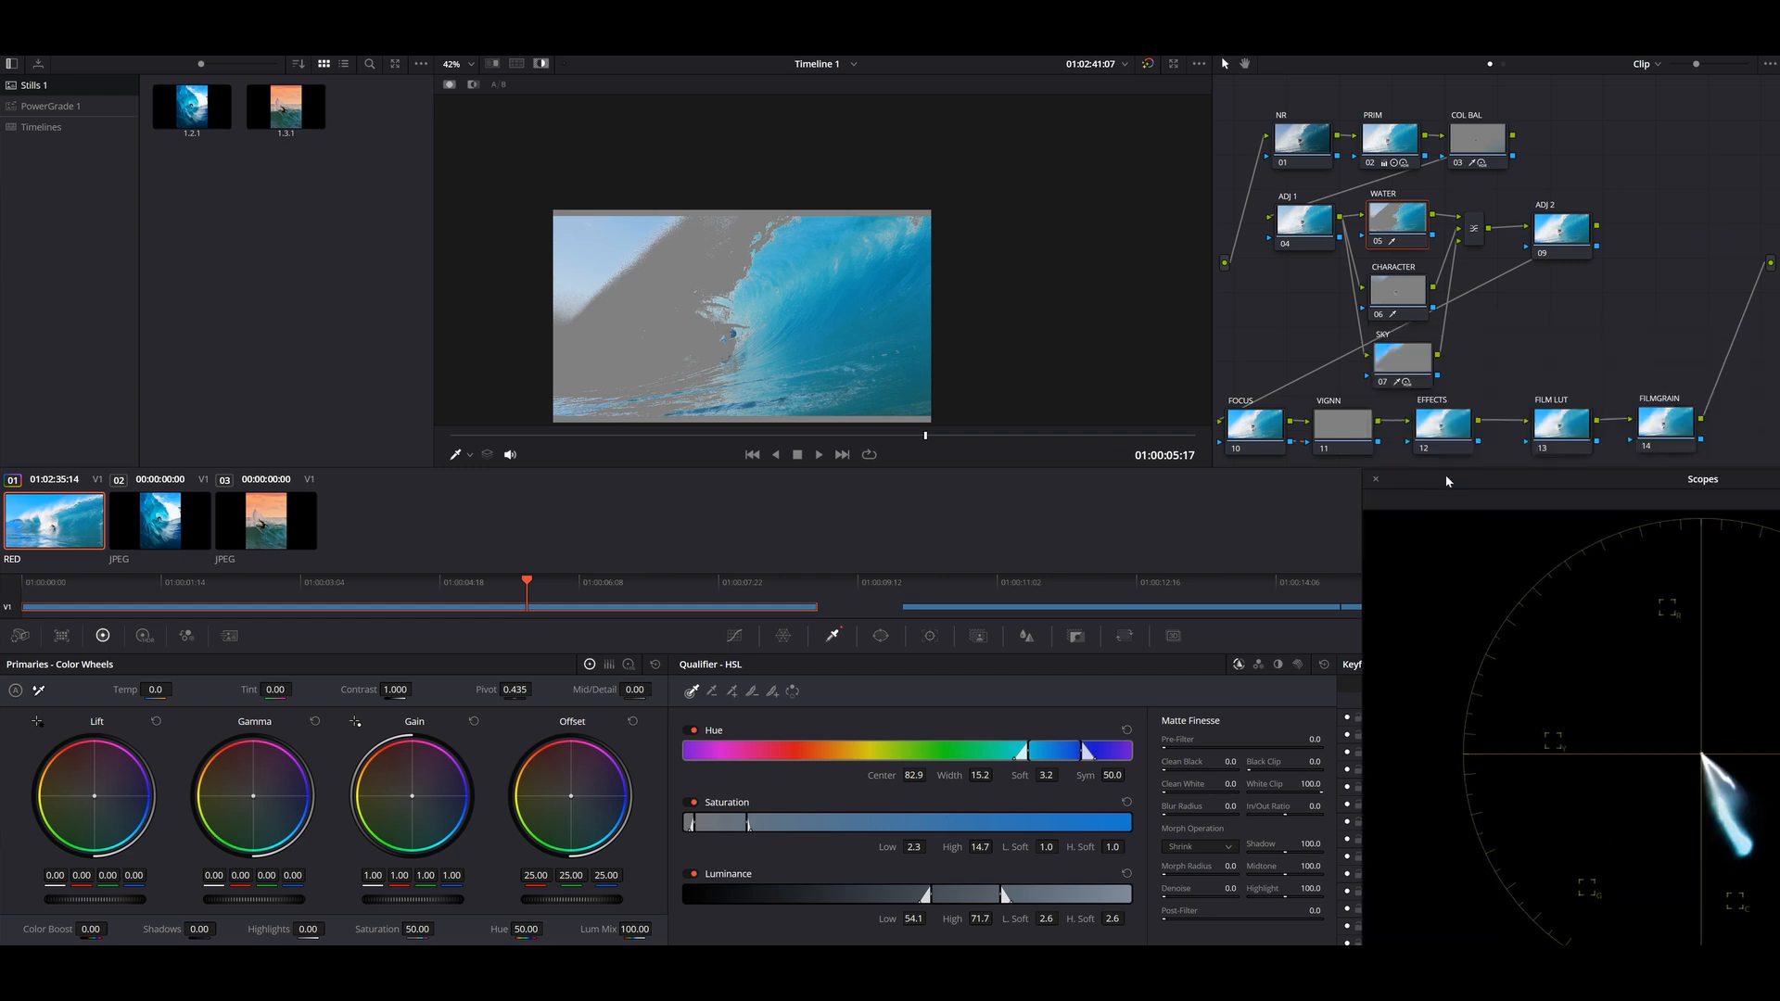
click(1413, 360)
click(1405, 227)
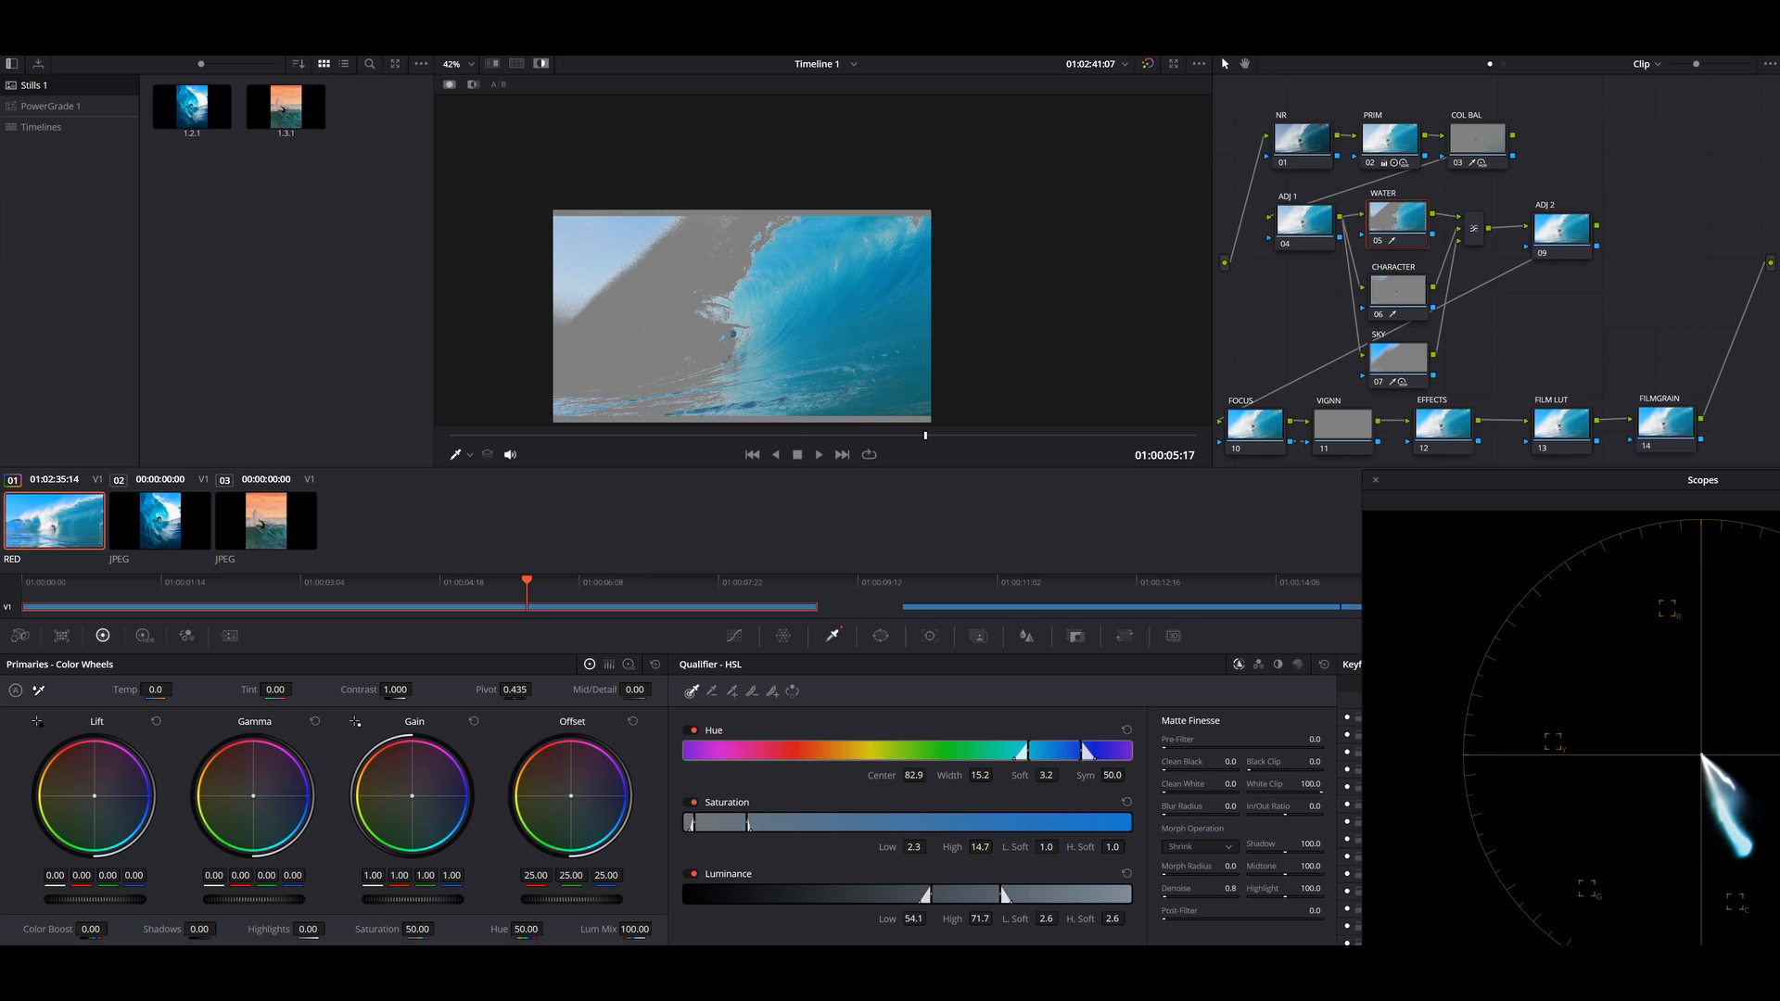
drag(1229, 888, 1255, 888)
key(shift+h)
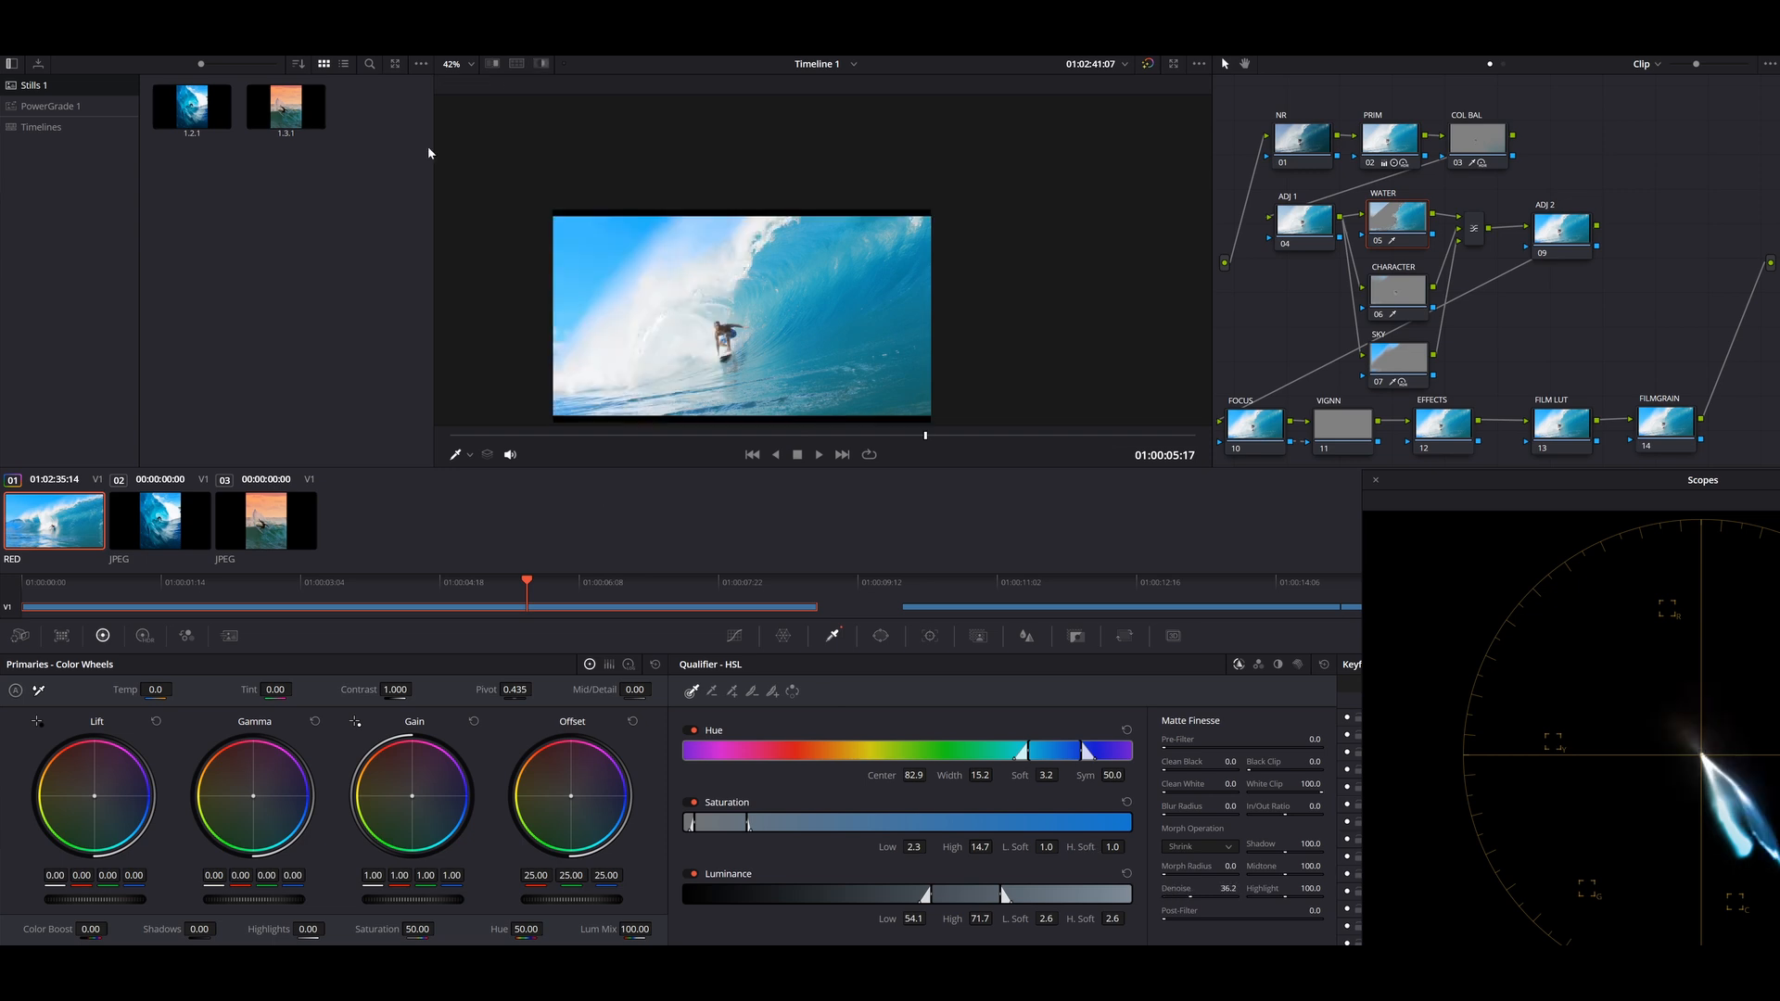
Compare the clip's wave with the reference still using Image Wipe and the vectorscope.
scroll(724, 371, up, 5)
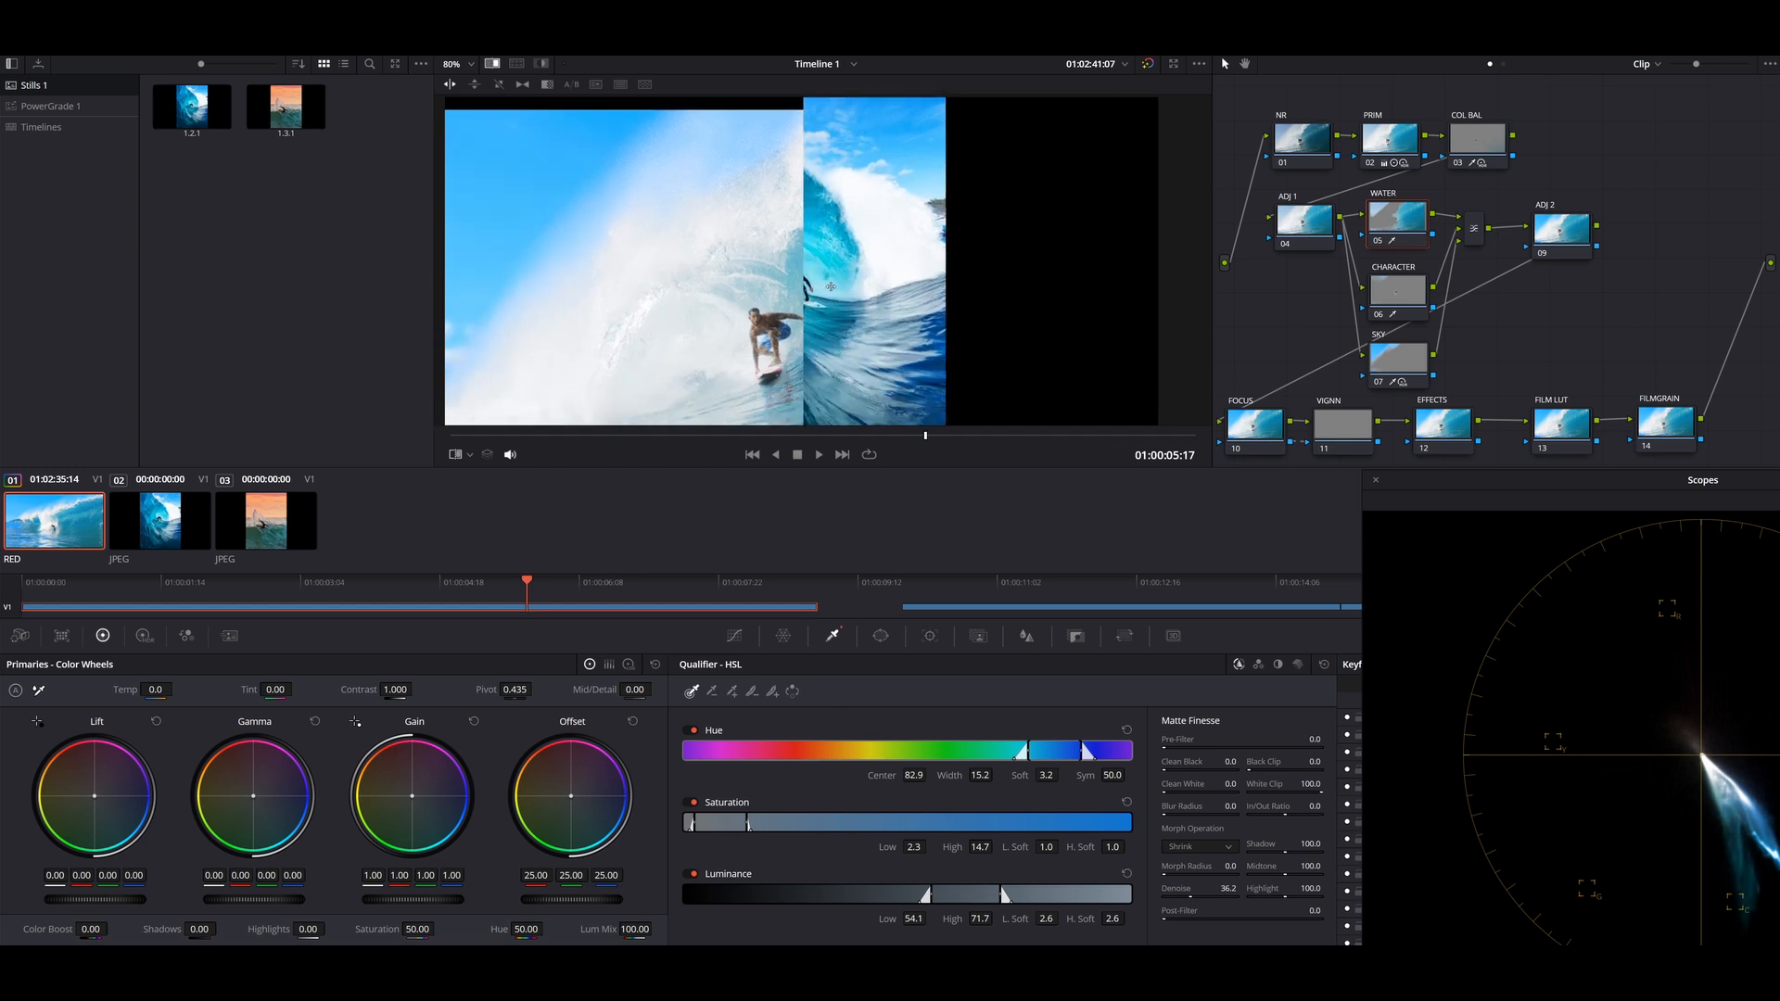
scroll(825, 296, up, 8)
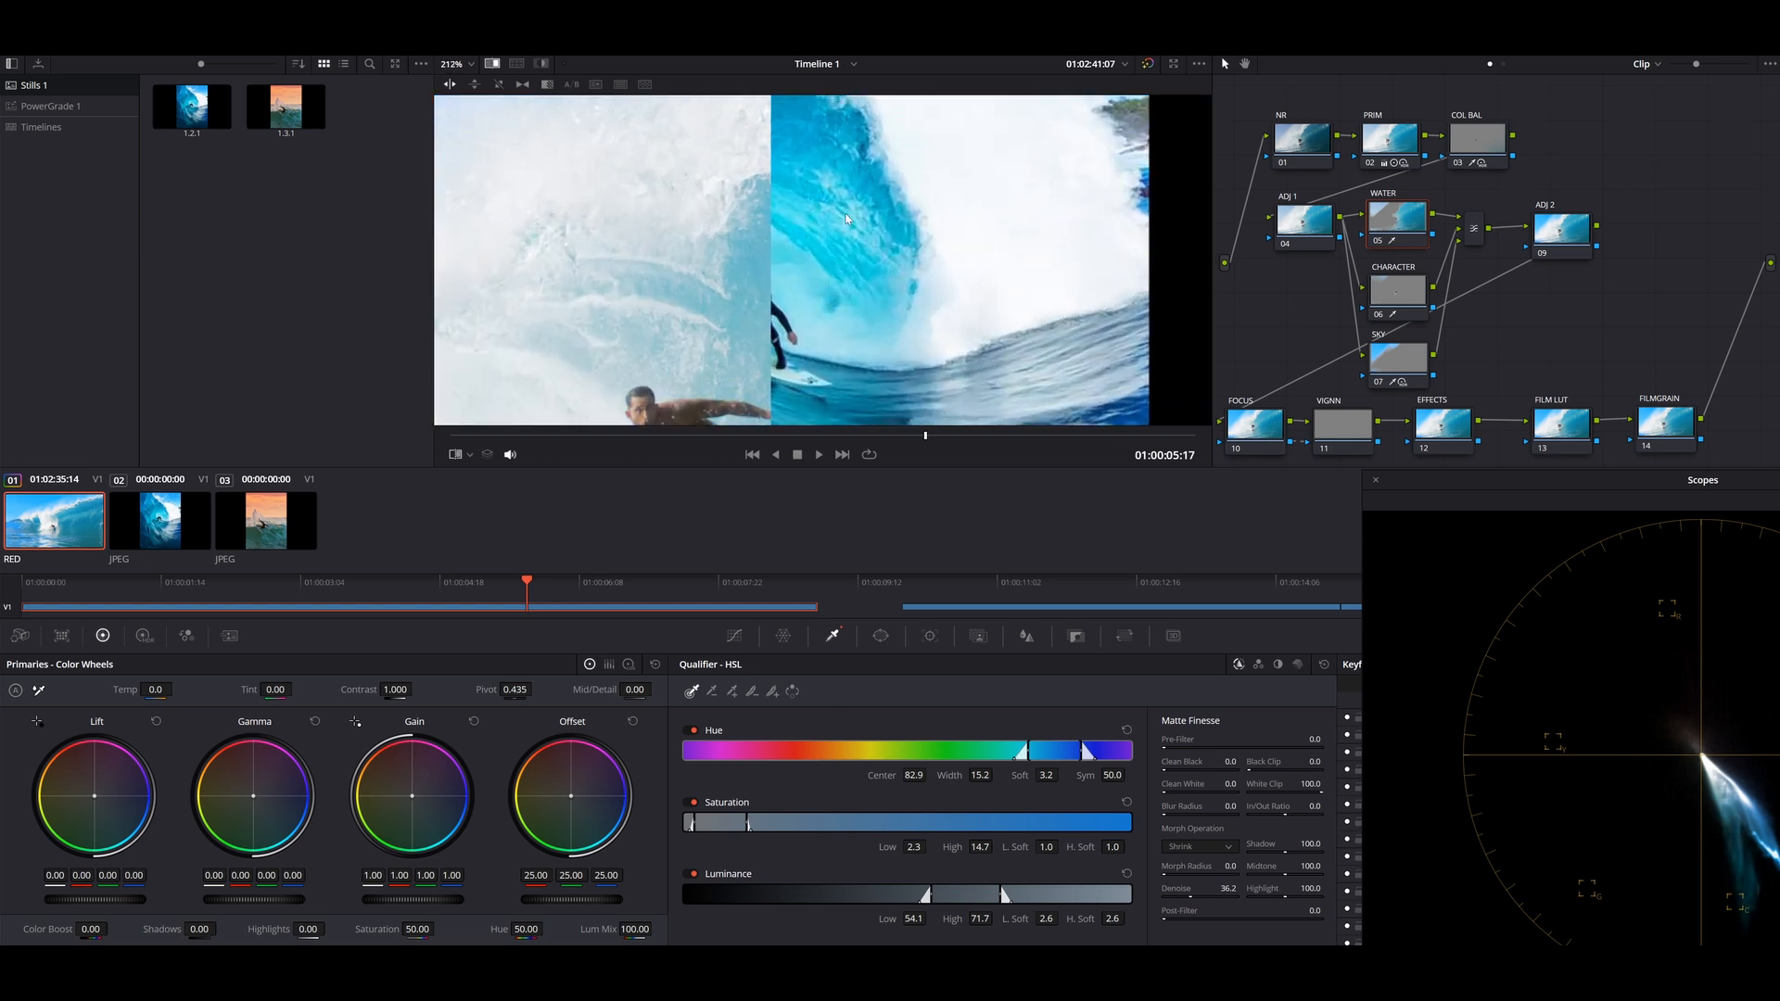
scroll(849, 189, down, 4)
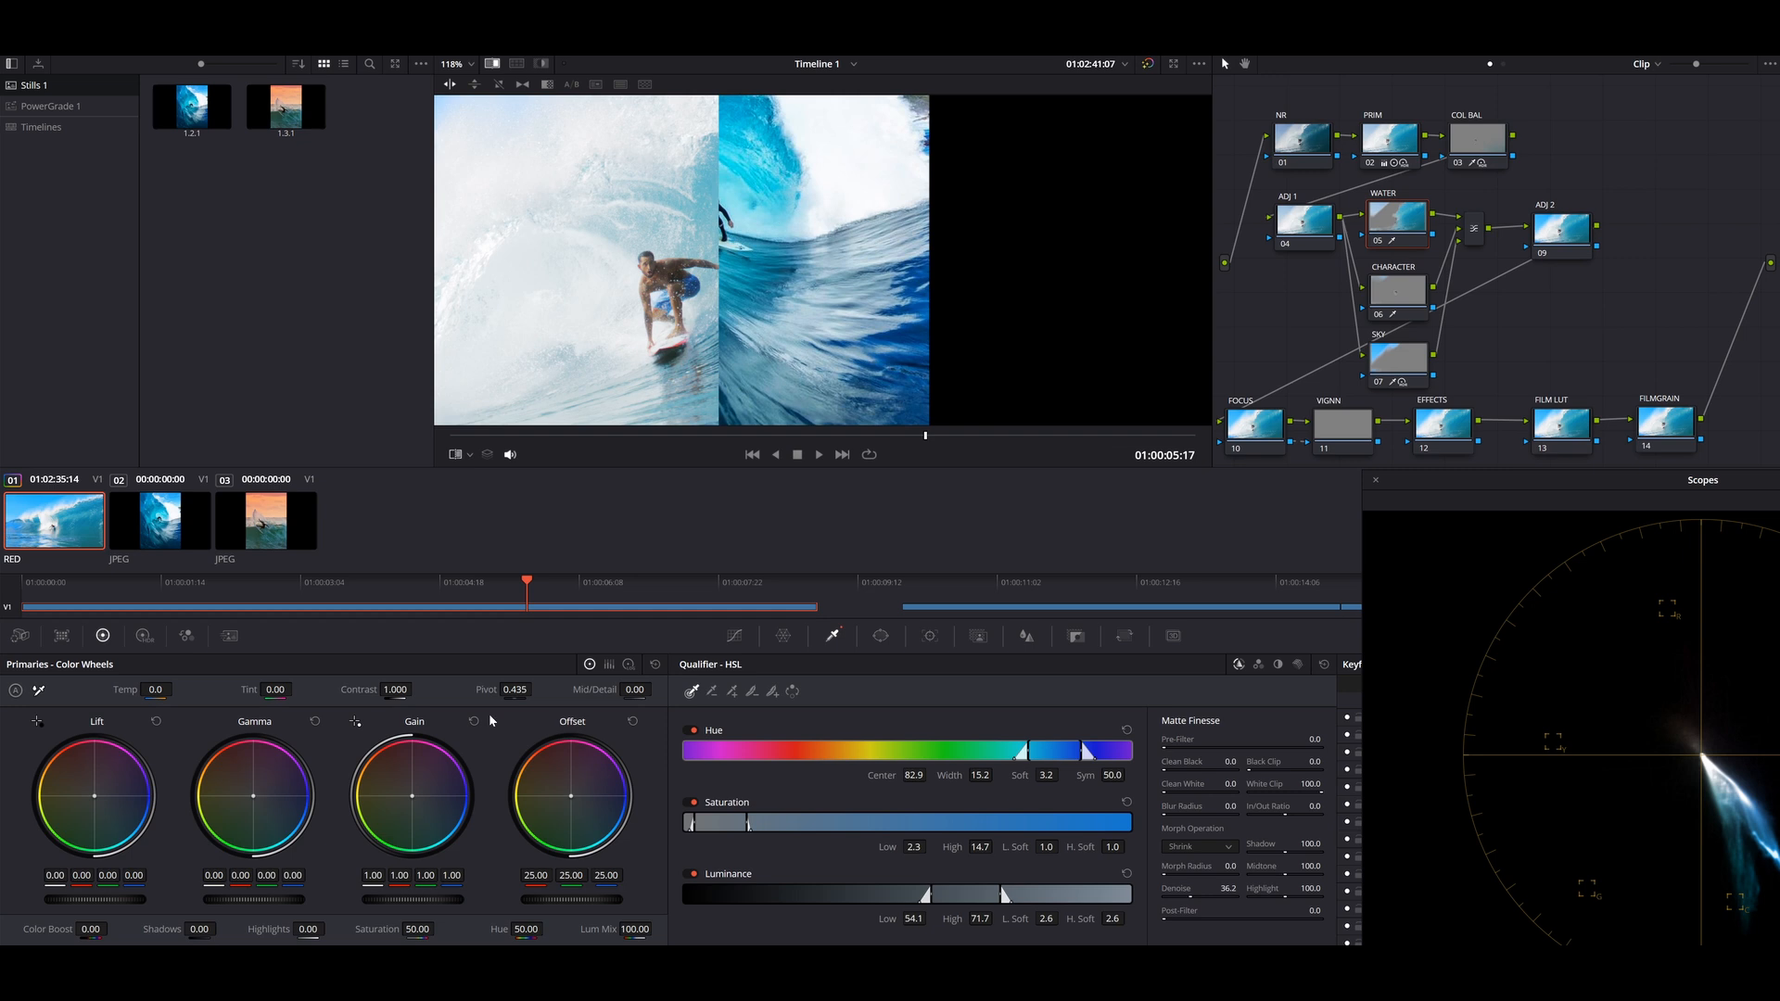
scroll(733, 340, up, 2)
drag(732, 340, 752, 370)
drag(1665, 480, 1369, 369)
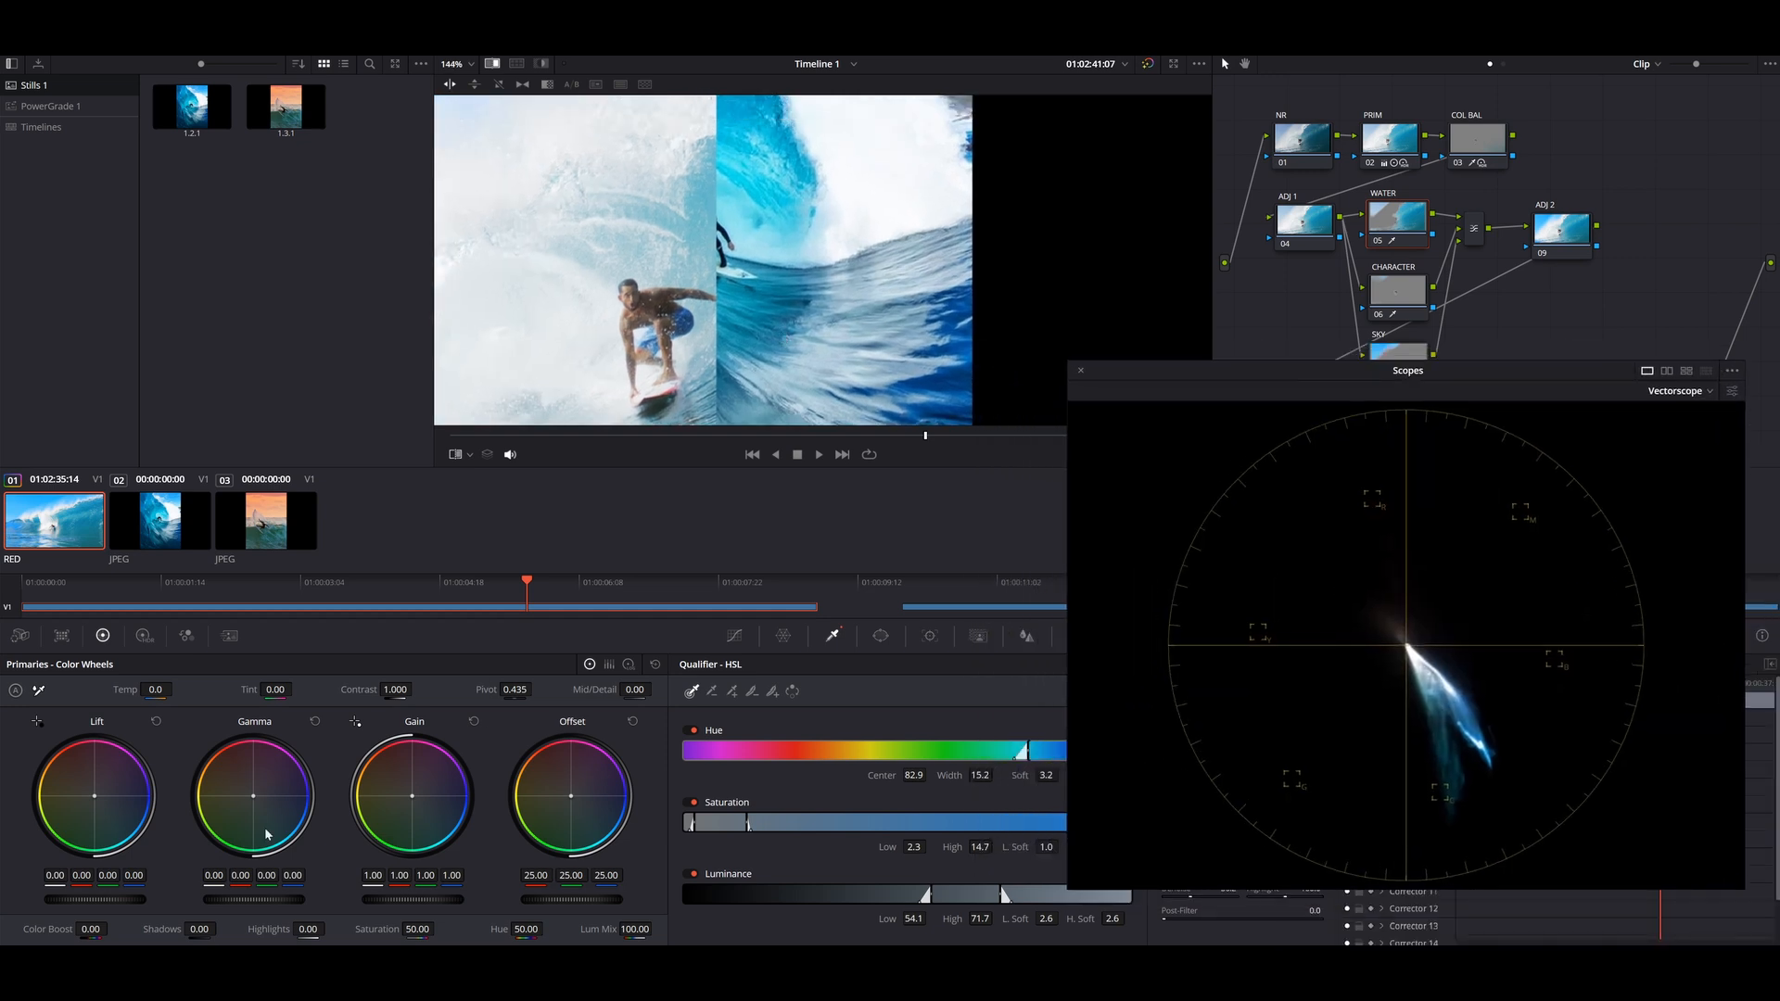
Set the WATER node's HDR Light wheel to X 0.00, Y -0.03 and exposure 0.30, checking the water against the reference.
click(145, 635)
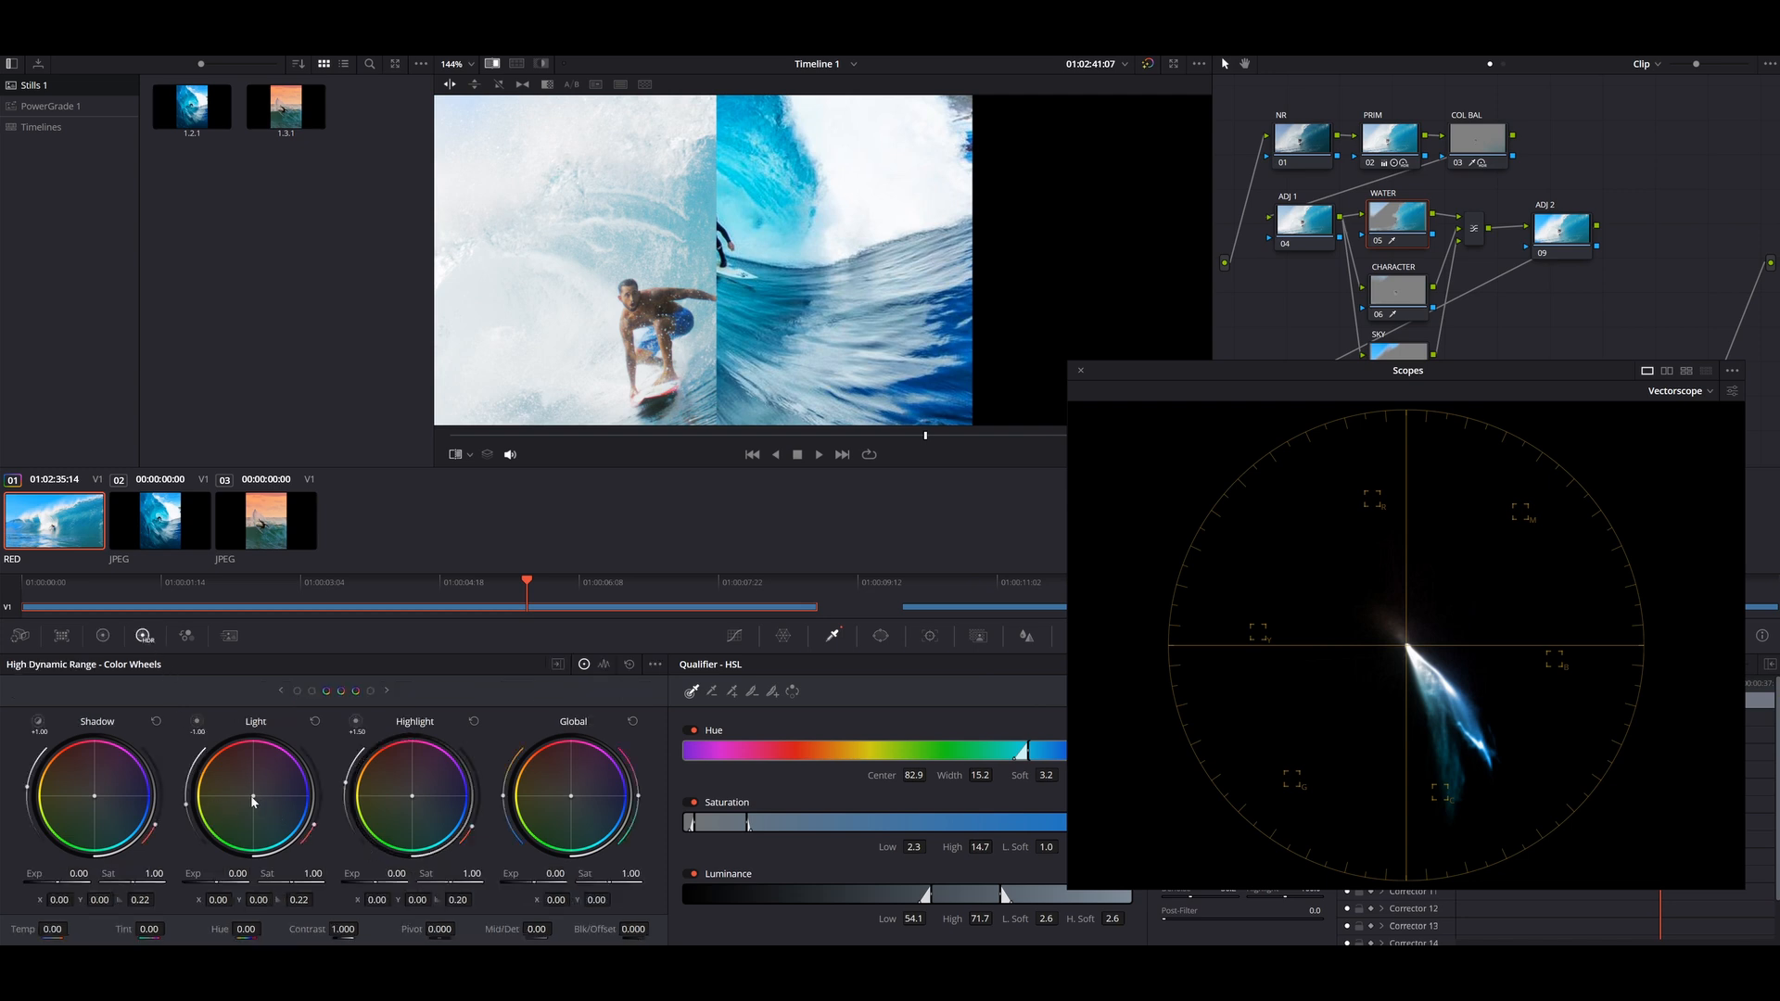
drag(253, 796, 254, 799)
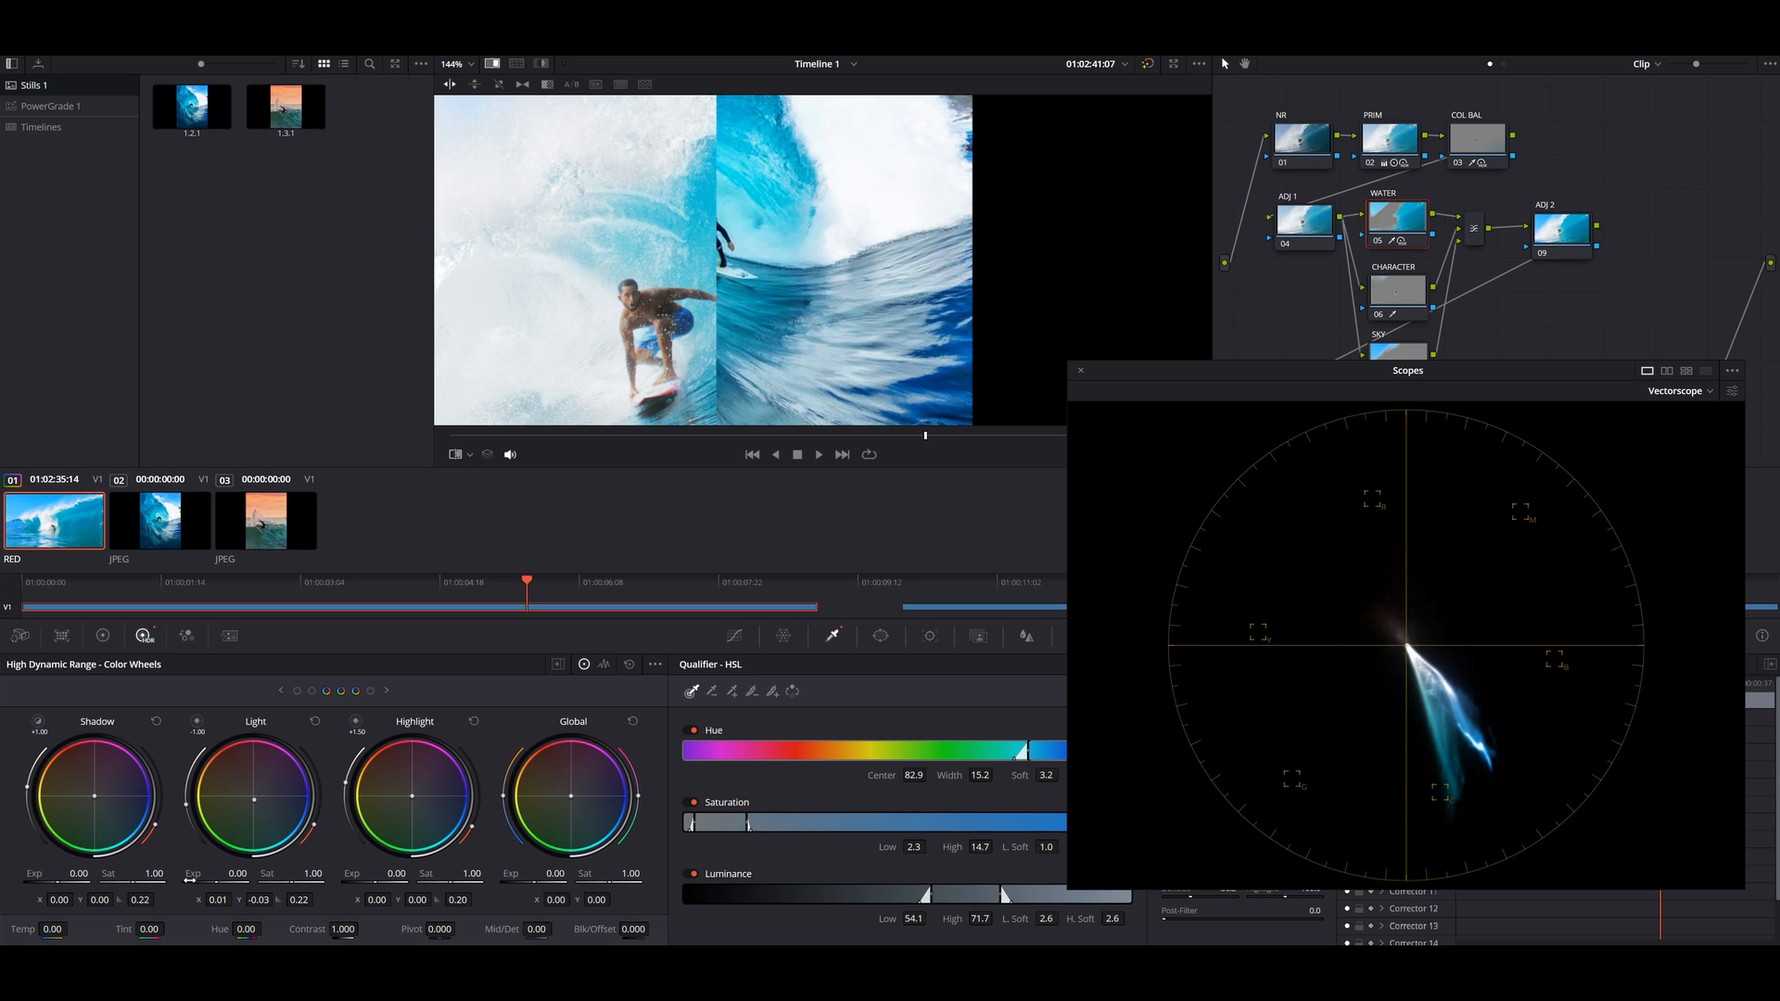
drag(192, 873, 220, 874)
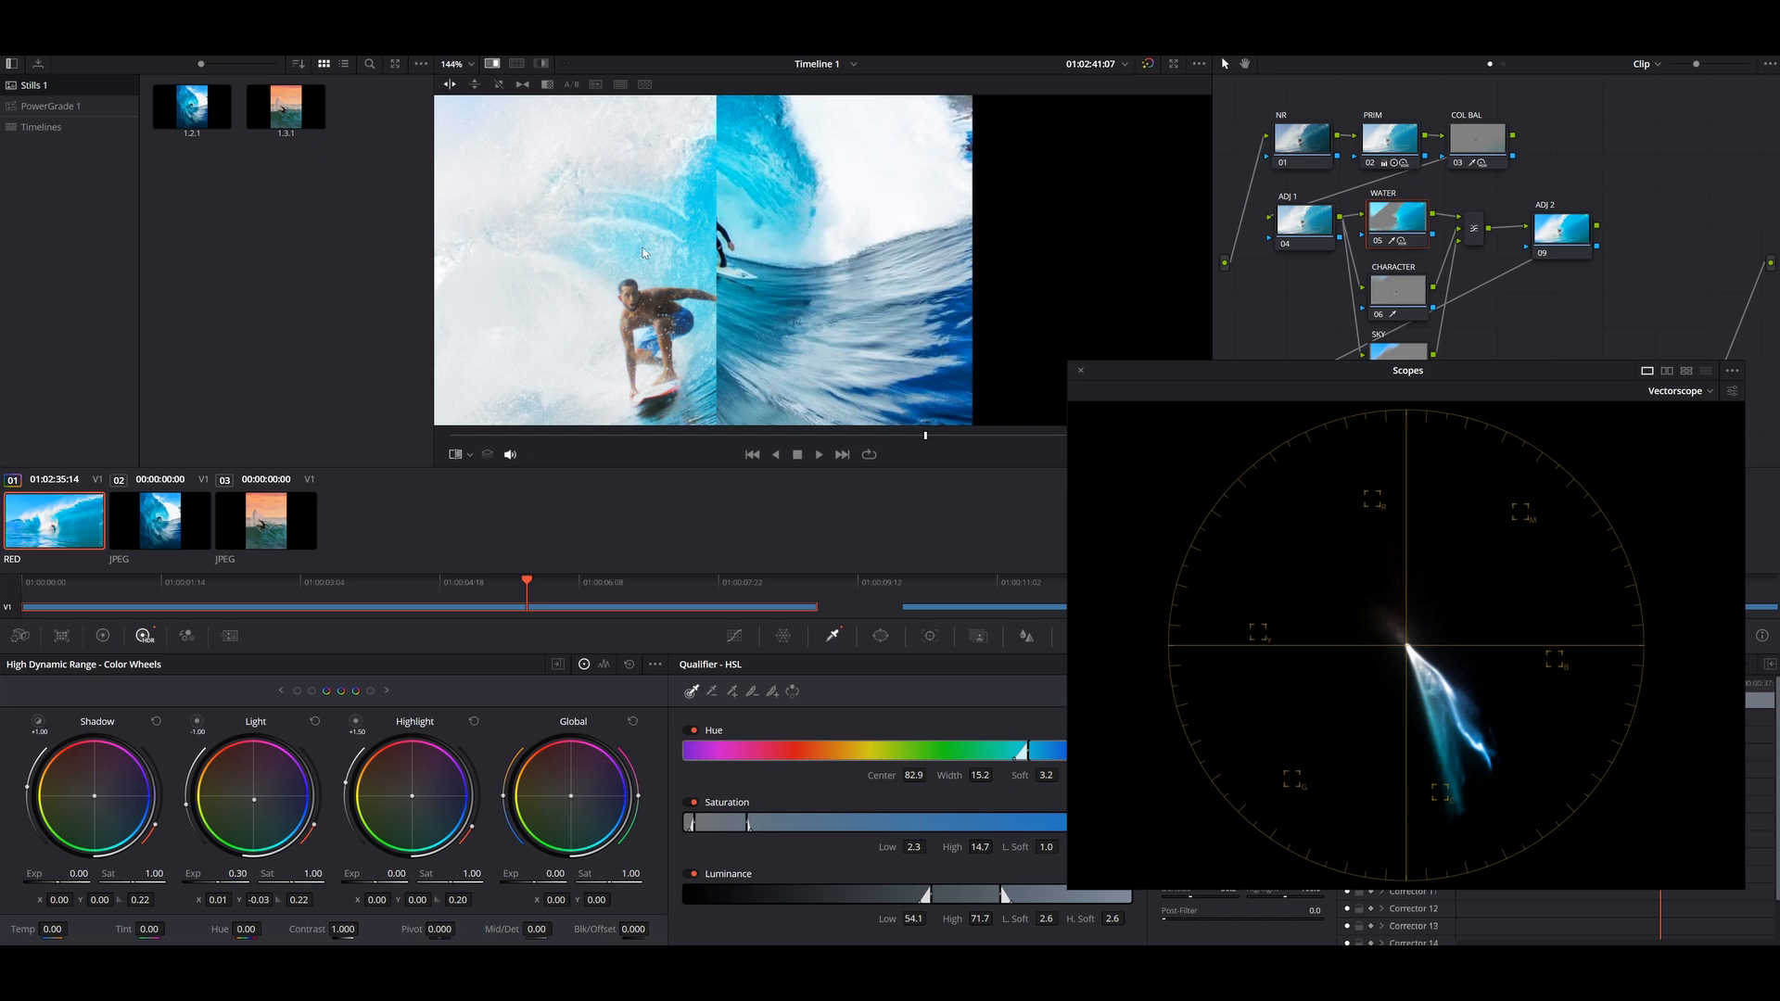
scroll(613, 188, up, 4)
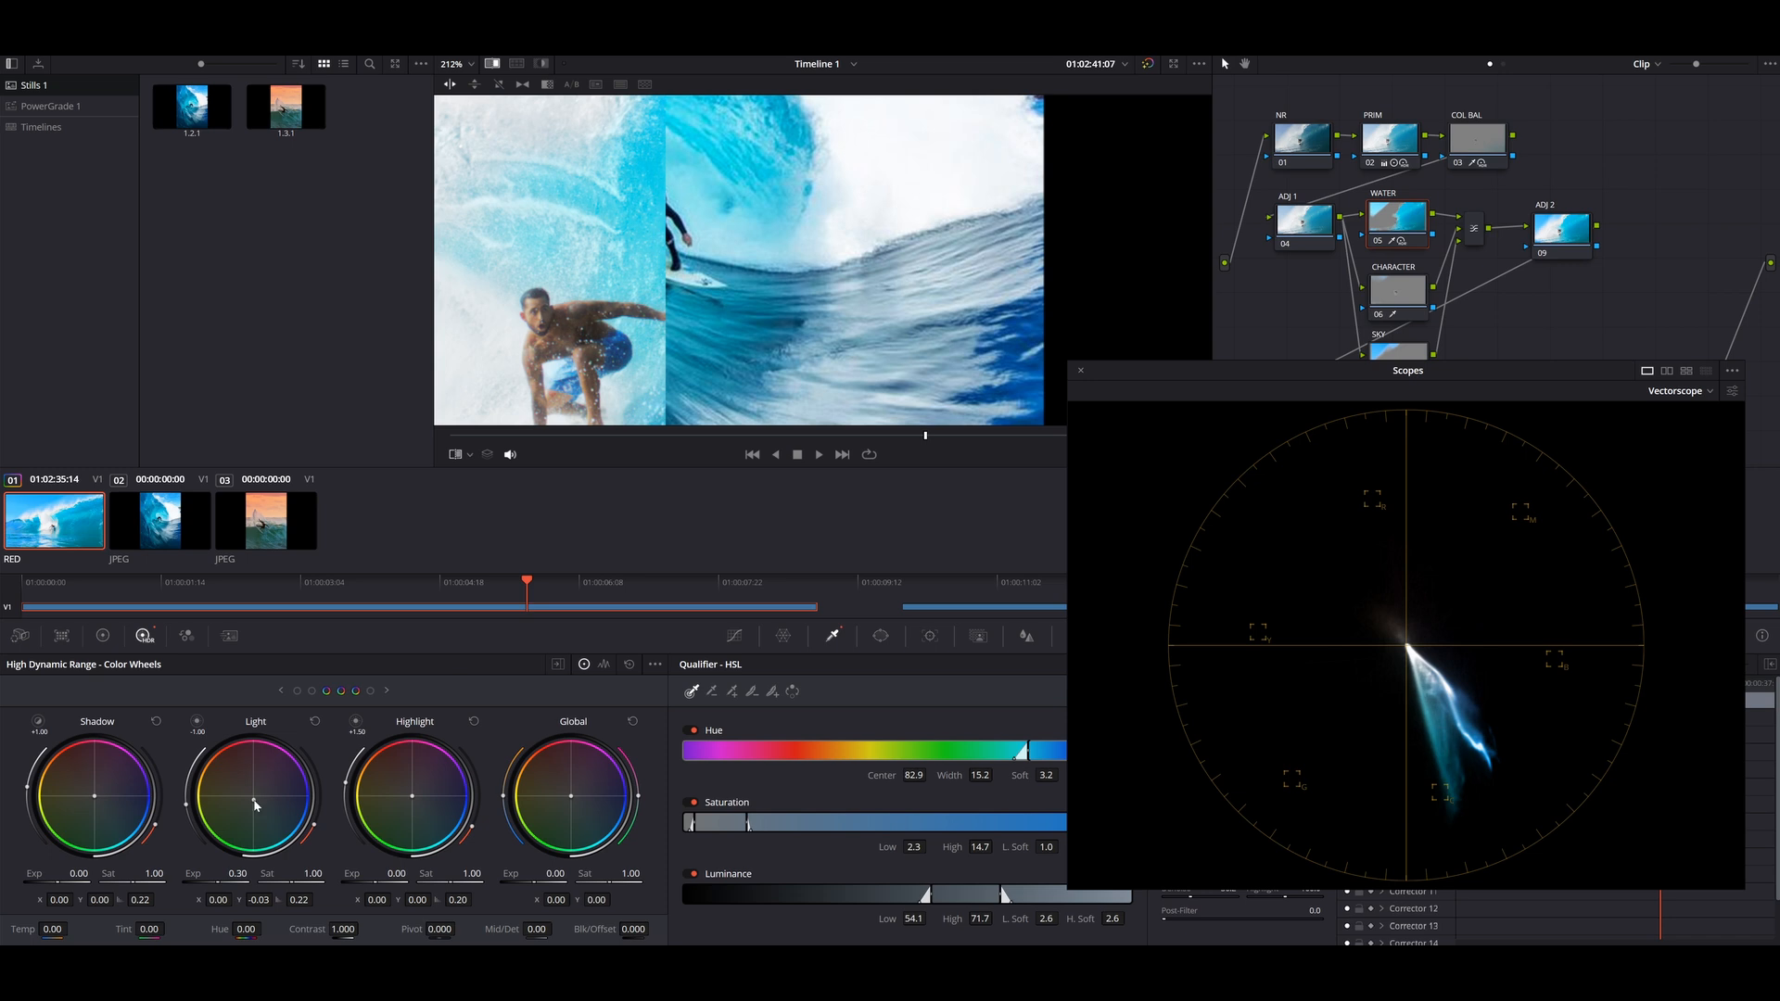
scroll(786, 324, down, 5)
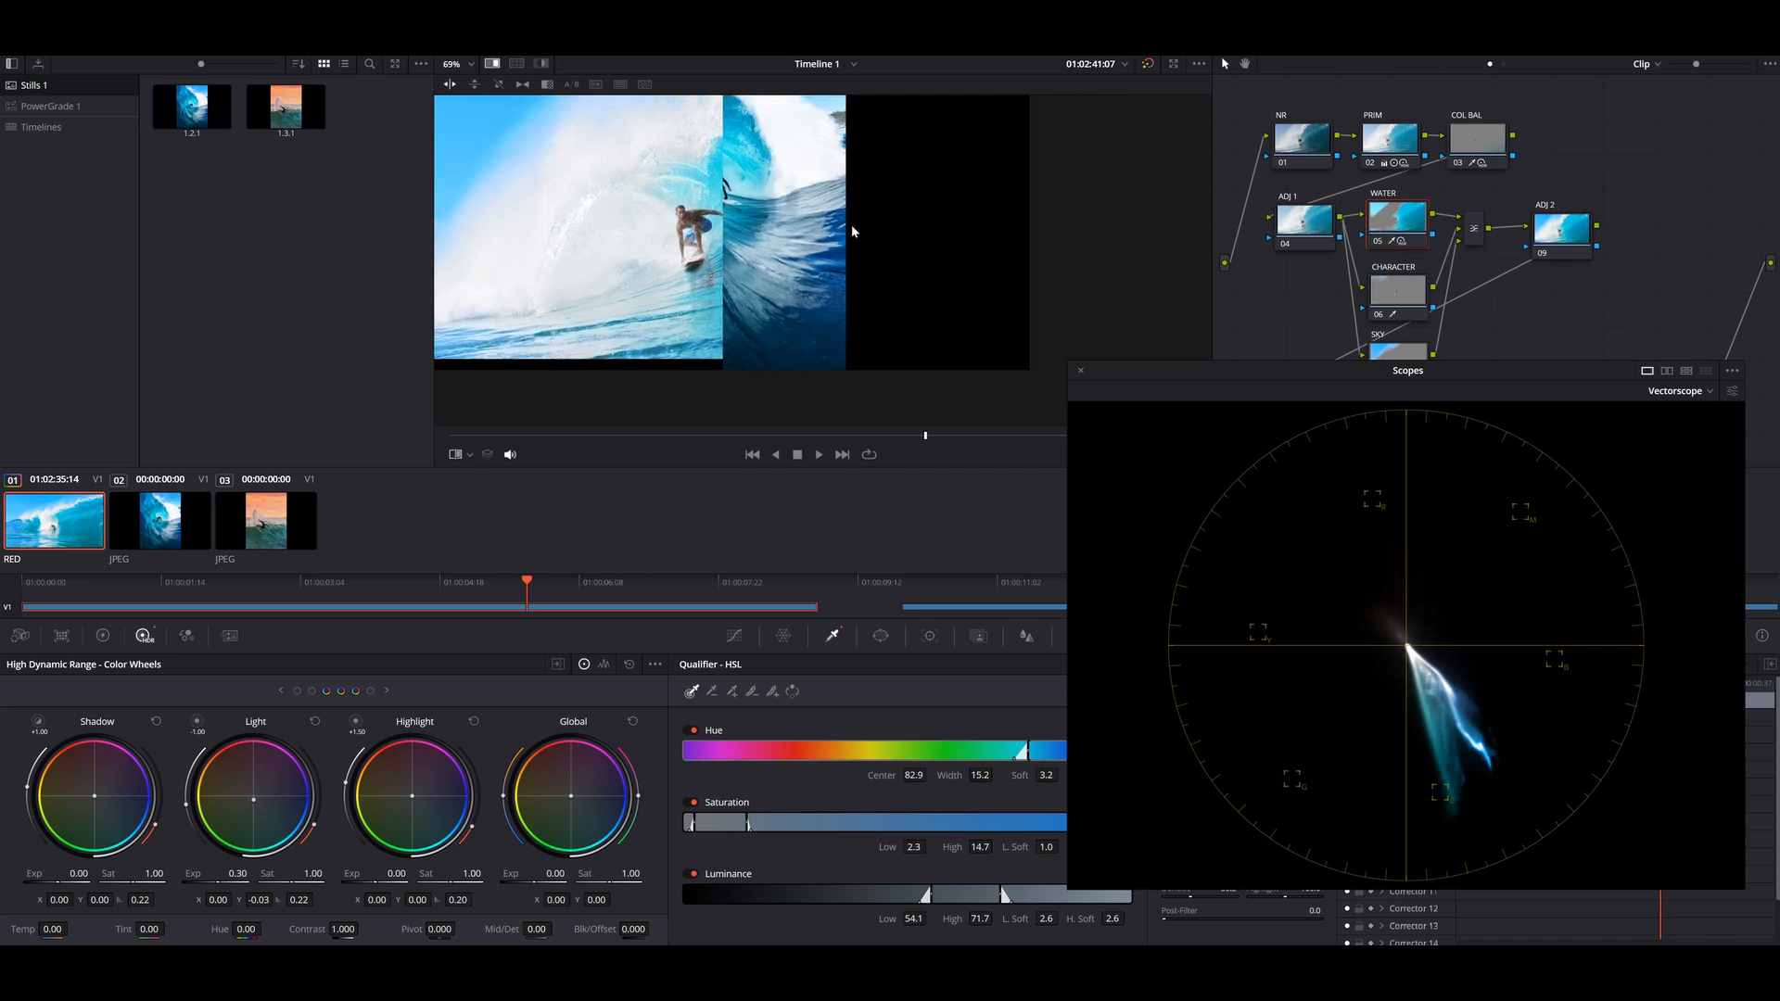
scroll(851, 232, up, 4)
scroll(849, 293, down, 4)
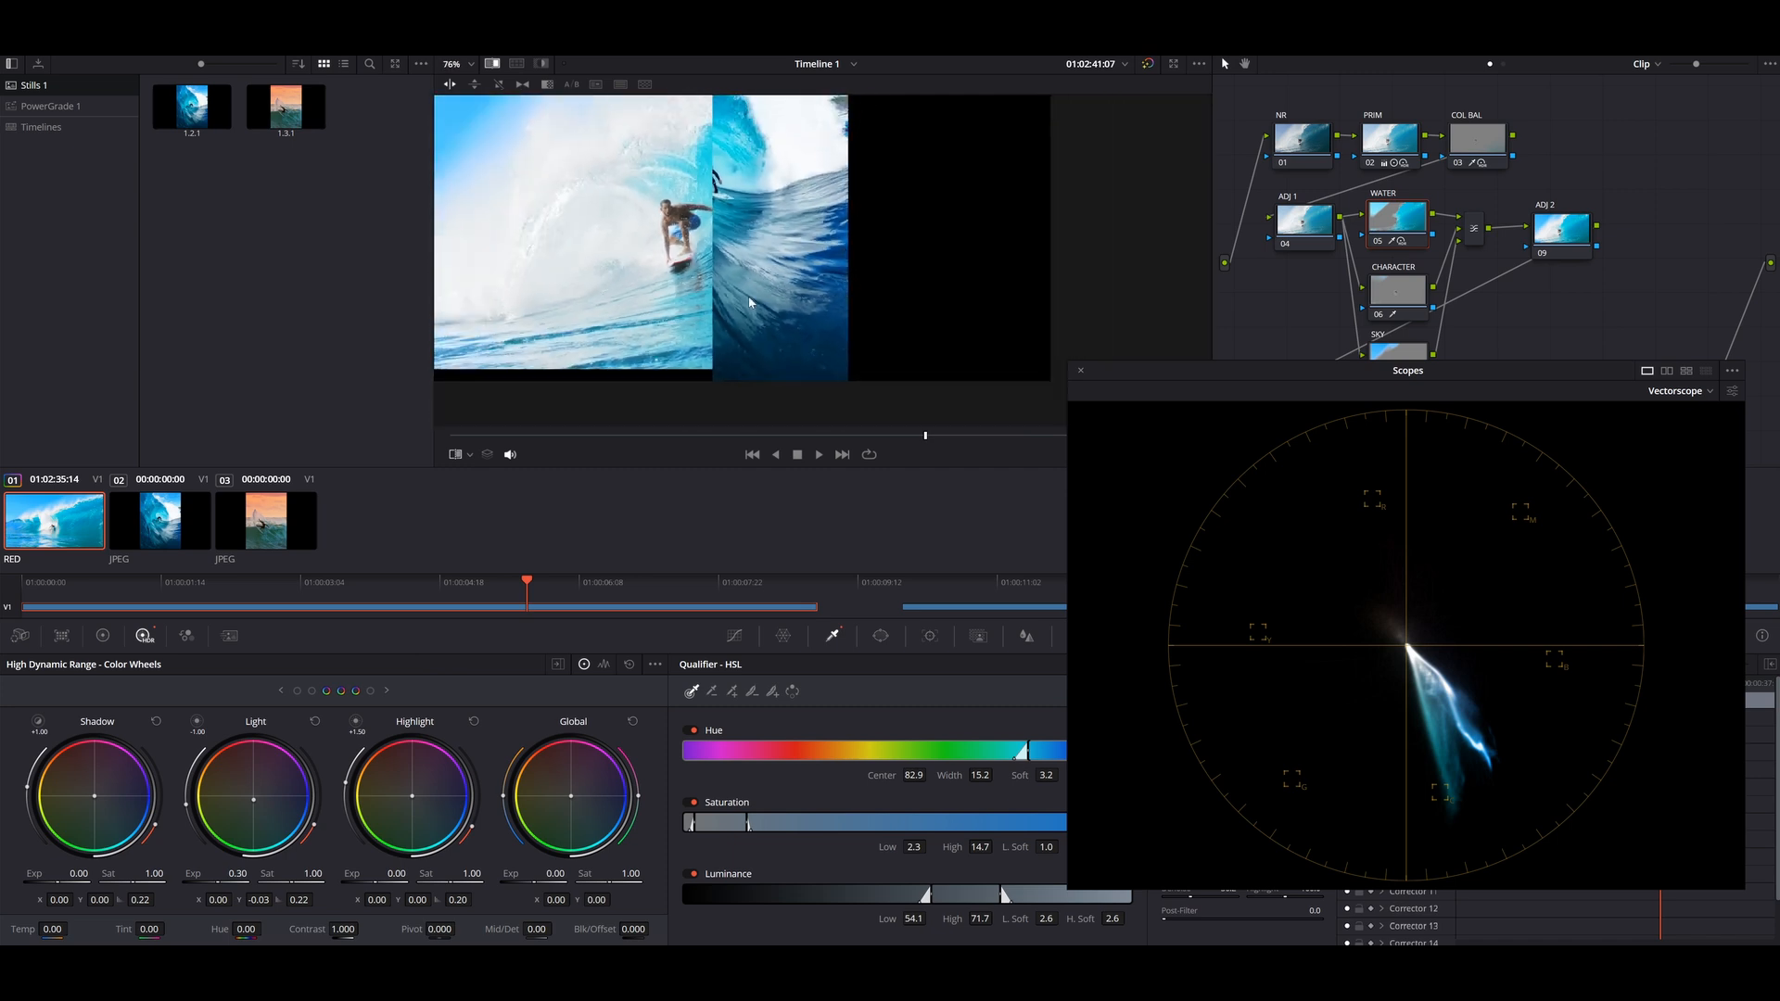
mouse_move(819, 299)
mouse_down()
mouse_move(1005, 299)
mouse_move(746, 300)
mouse_move(872, 300)
mouse_move(790, 299)
mouse_up()
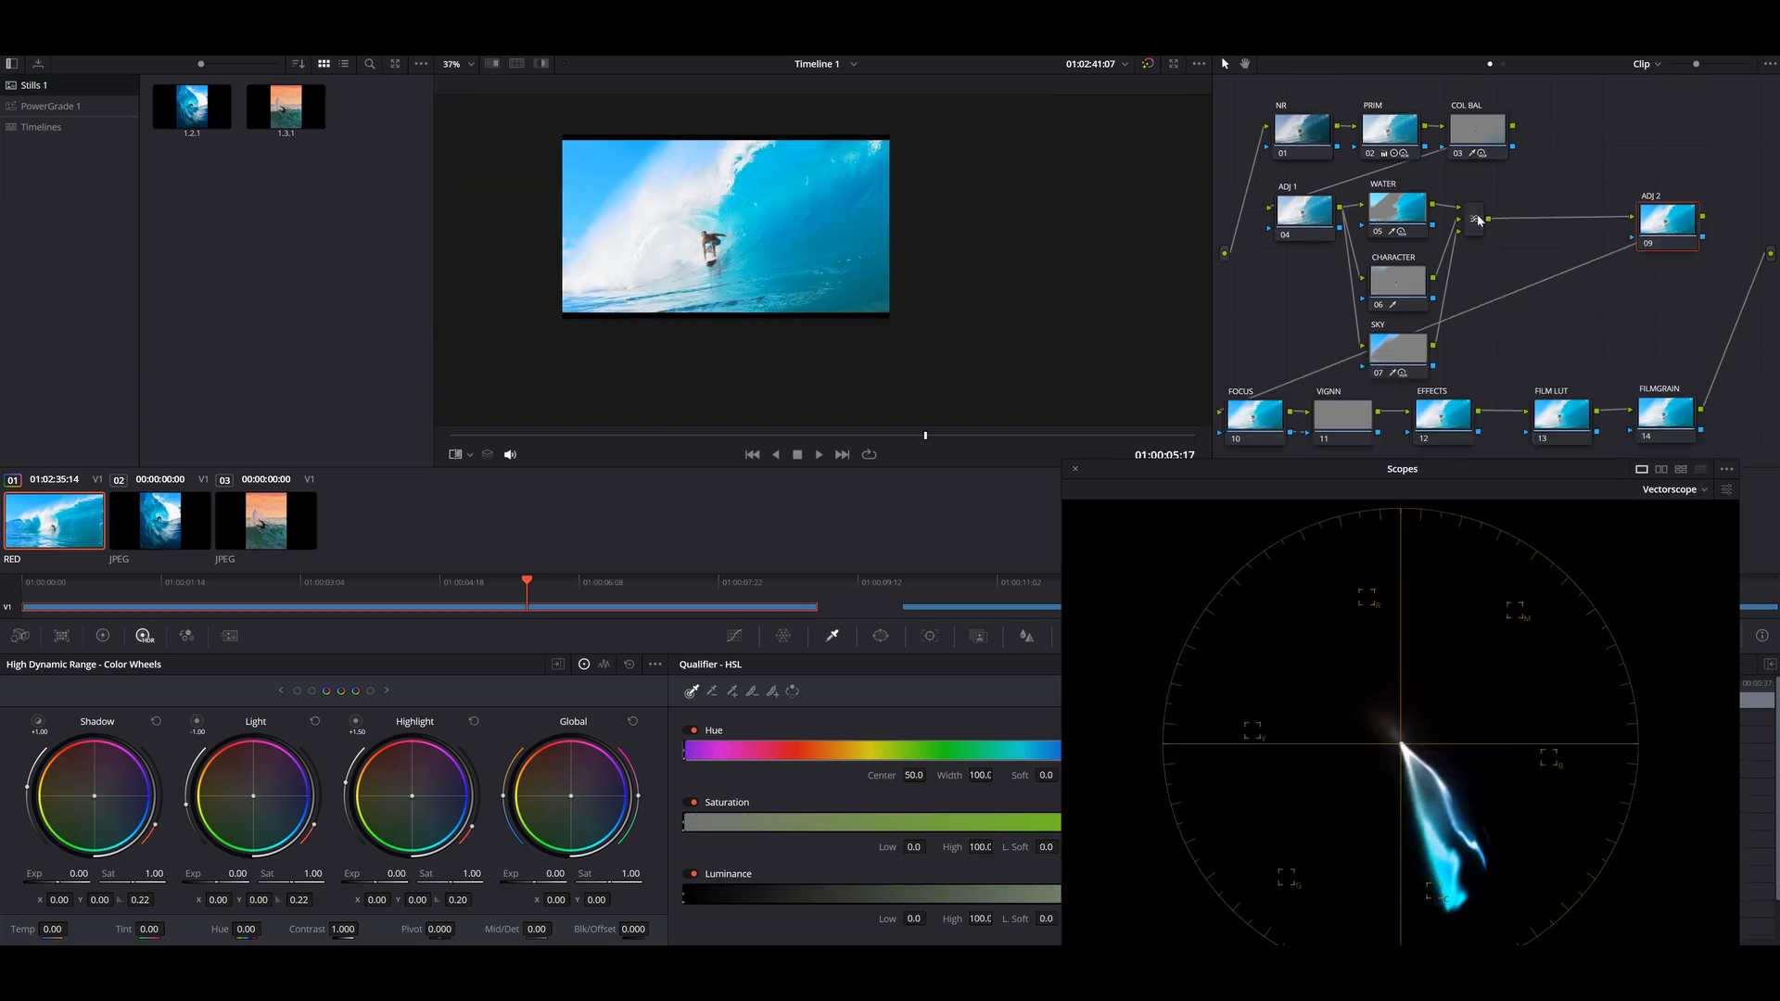
Add a serial node after the parallel mixer and a parallel node alongside it, ahead of ADJ 2.
click(1478, 220)
key(alt+s)
key(alt+p)
drag(1636, 281, 1633, 243)
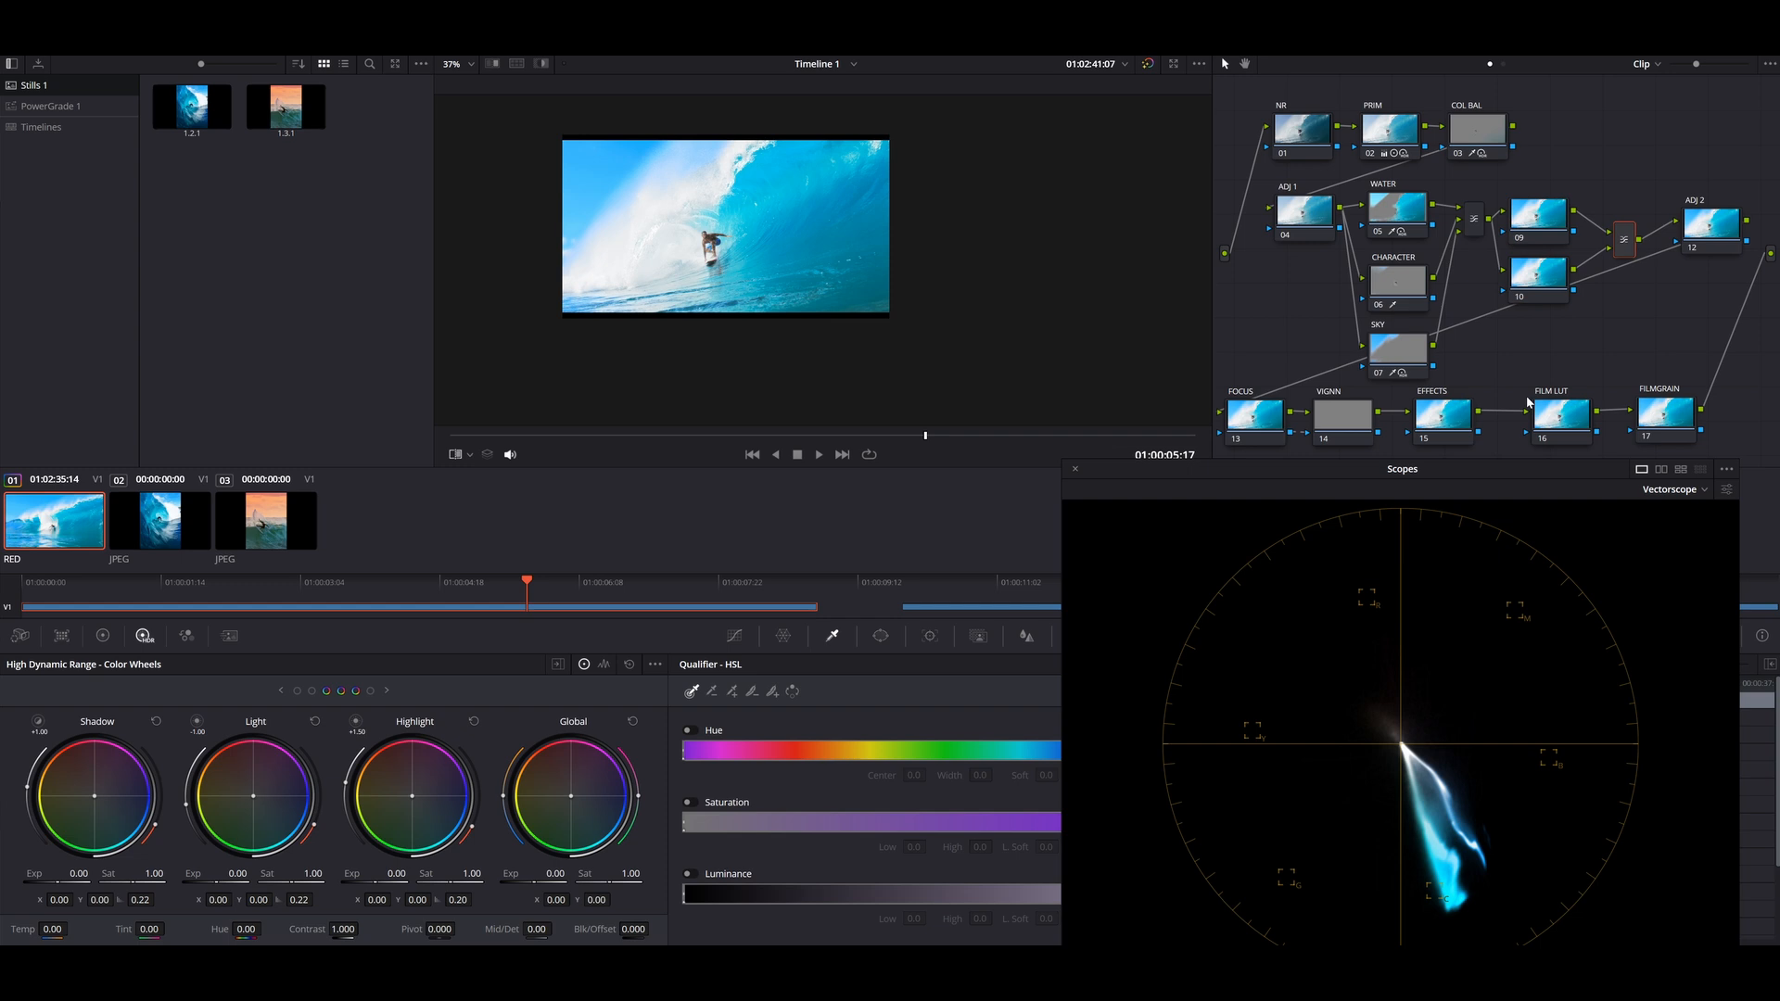
Move the new parallel node 10 slightly down and label it WATER 2.
drag(1546, 283, 1548, 297)
right_click(1547, 297)
click(1570, 345)
text(WATER 2)
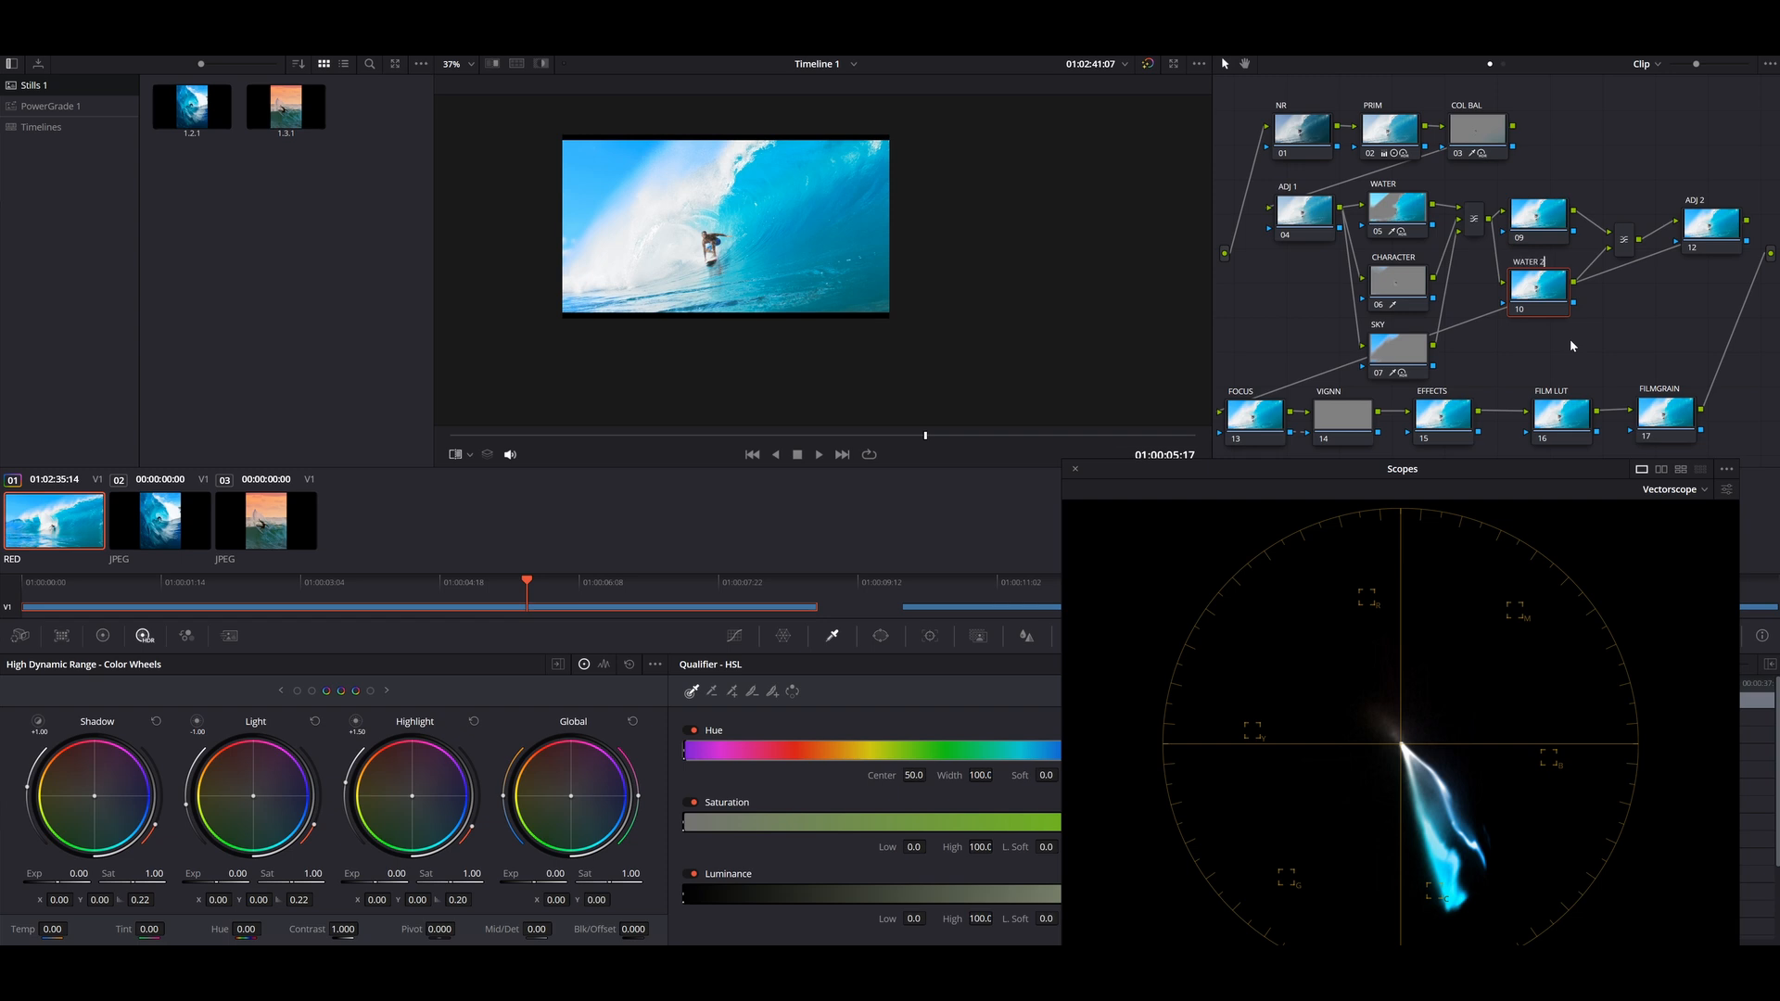
key(Return)
Connect the WATER node's key output to WATER 2 and inspect the WATER selection with Highlight.
click(1412, 203)
key(shift+h)
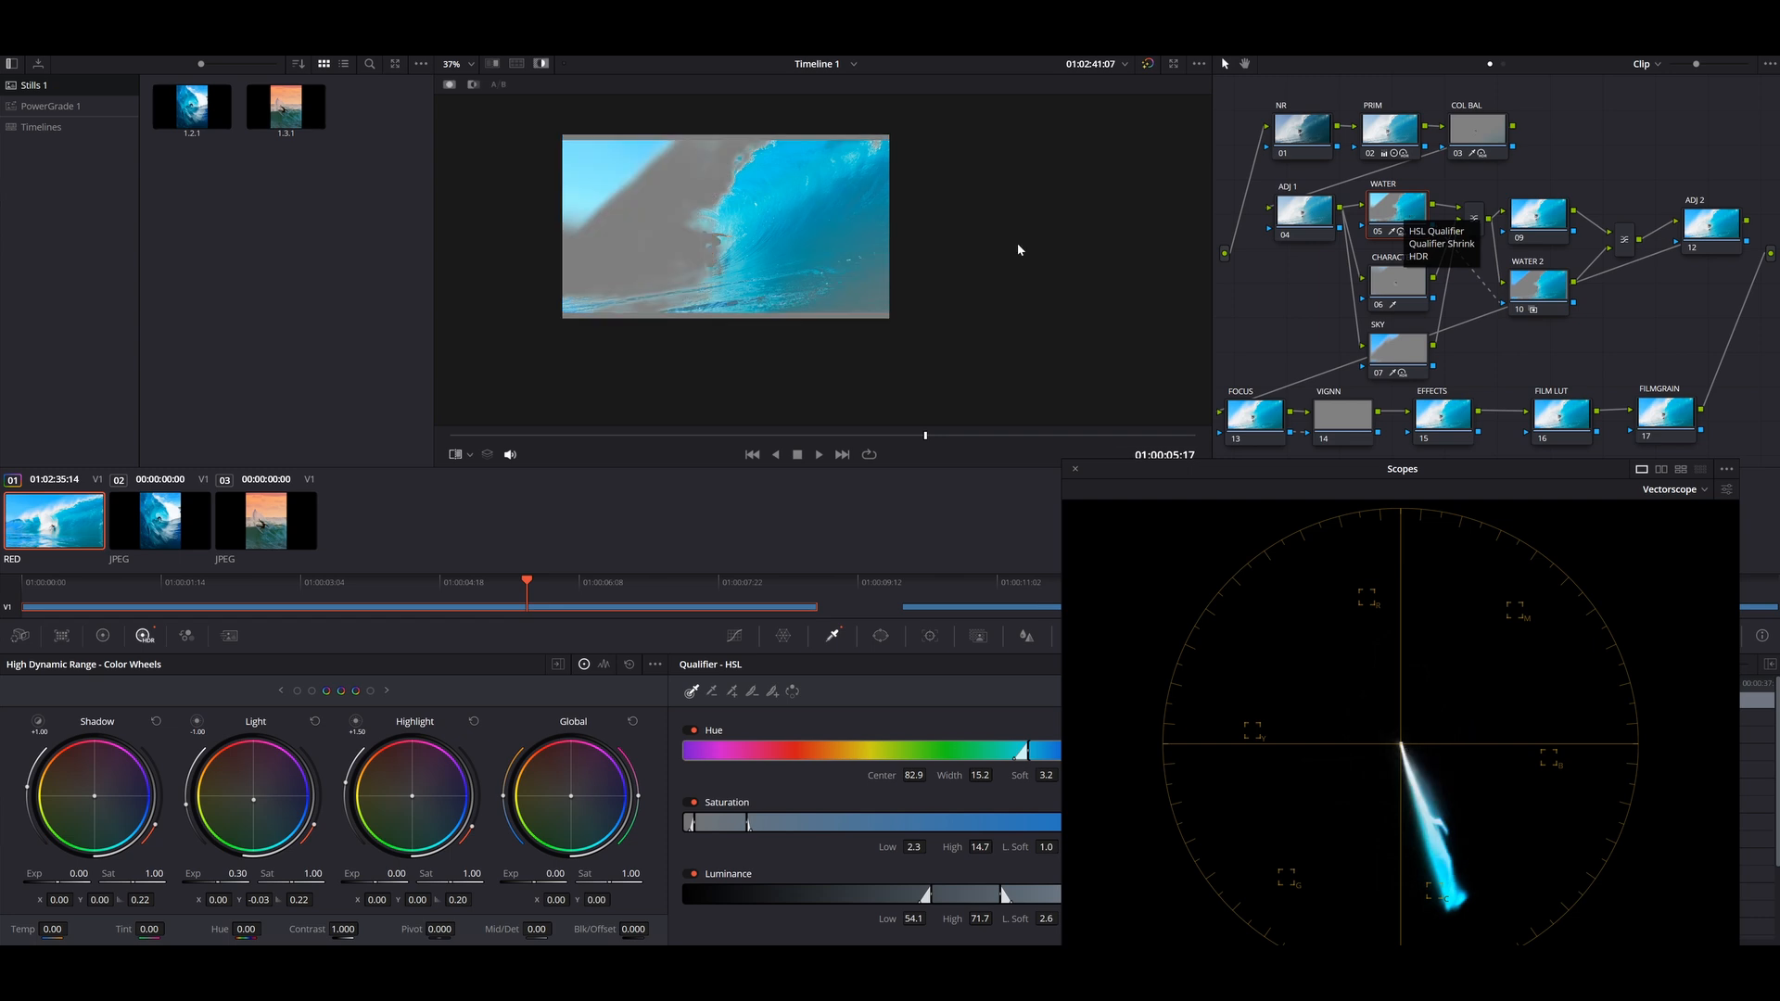
scroll(864, 266, up, 2)
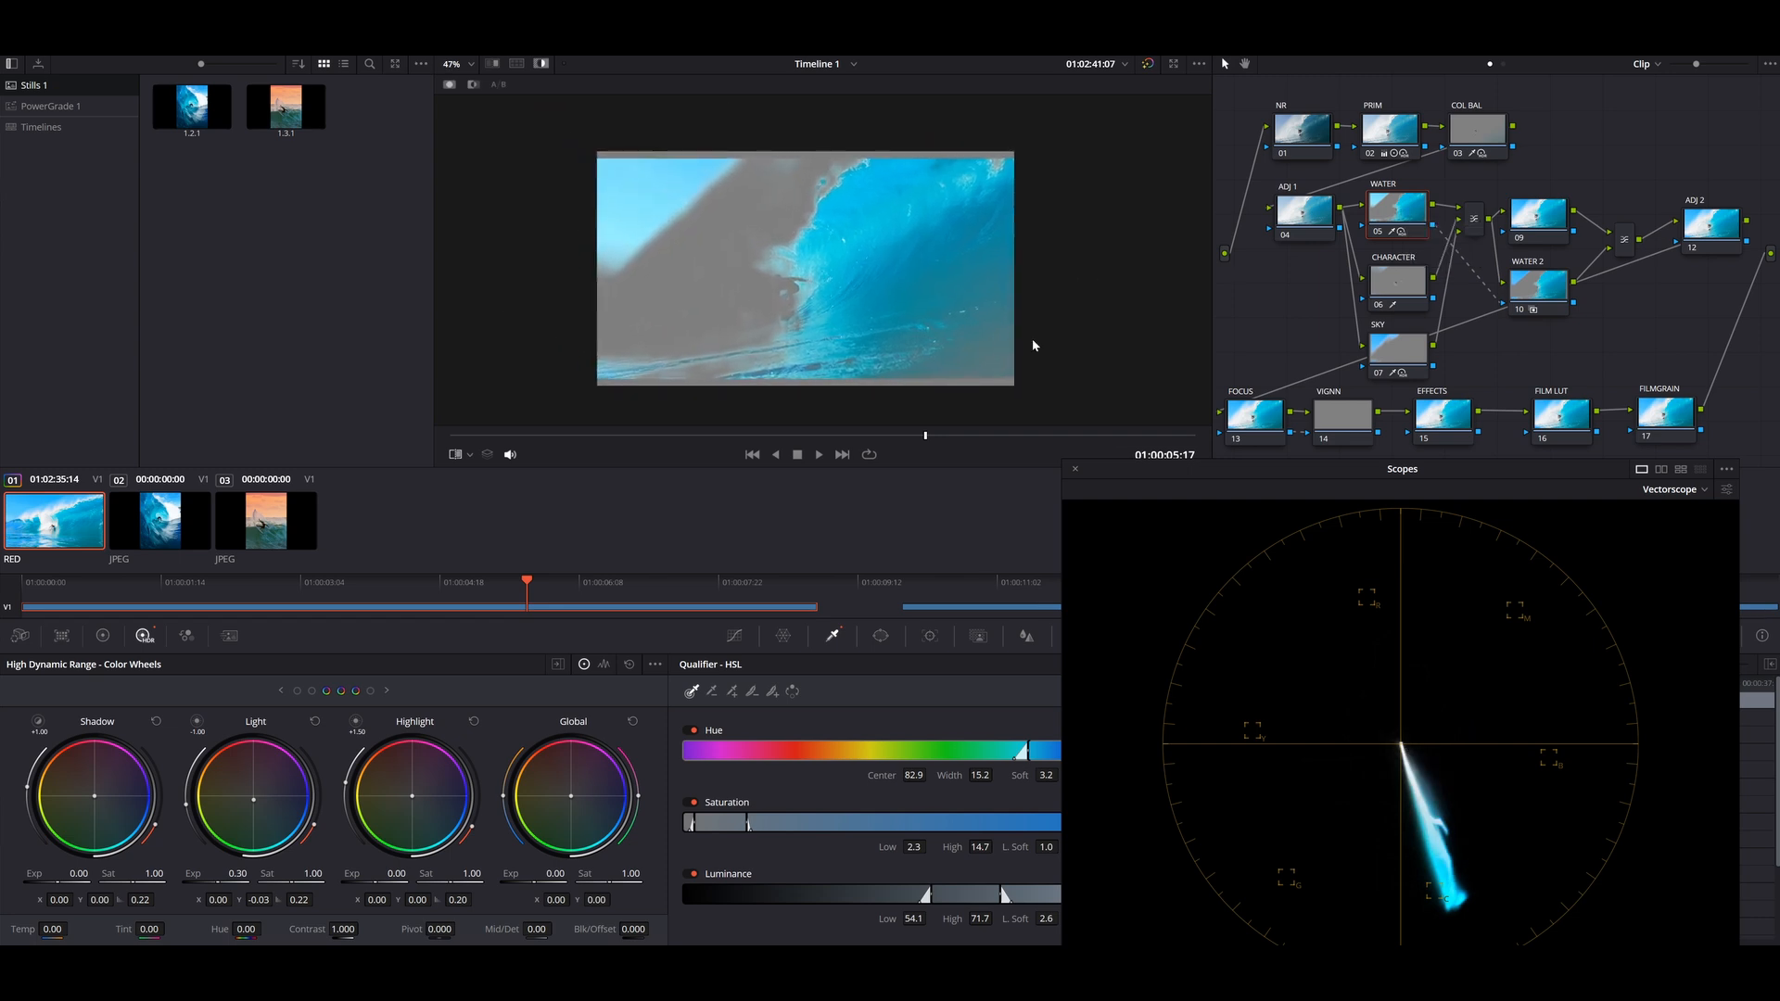
Add a circular window to WATER 2 and stretch it into a wide ellipse across the frame with Soft 1 at 4.87, inspecting it with Highlight.
click(1525, 309)
key(shift+h)
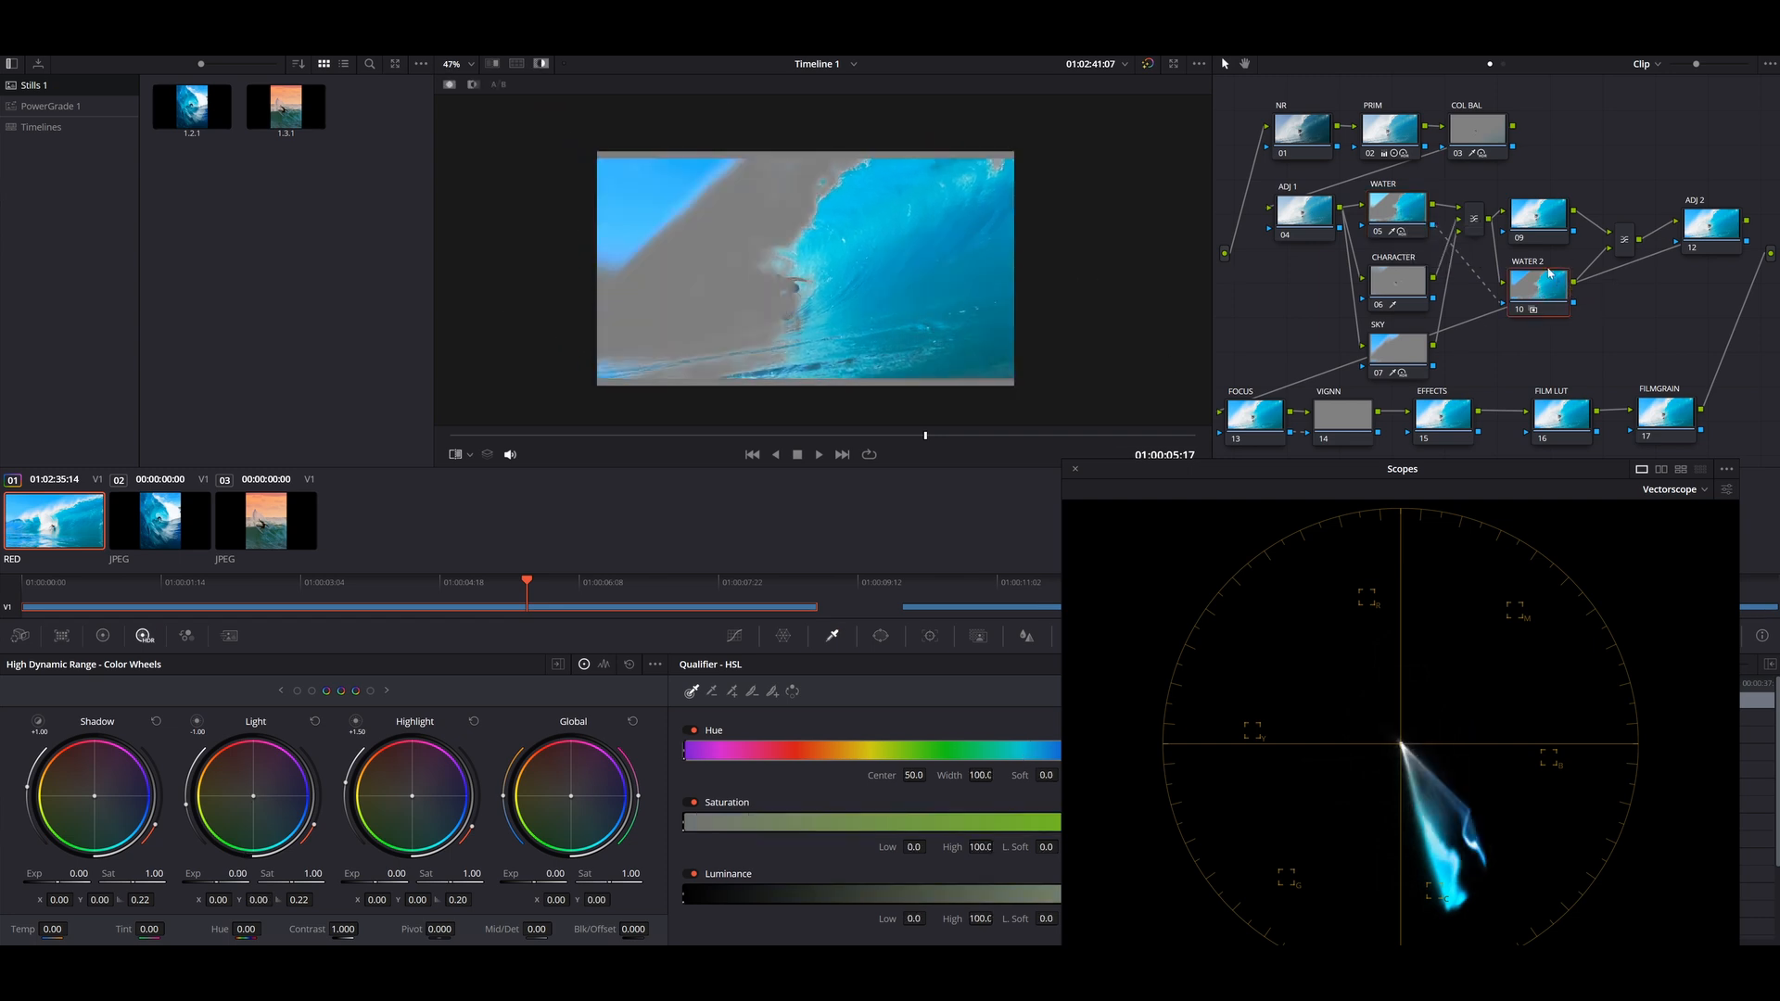
key(shift+h)
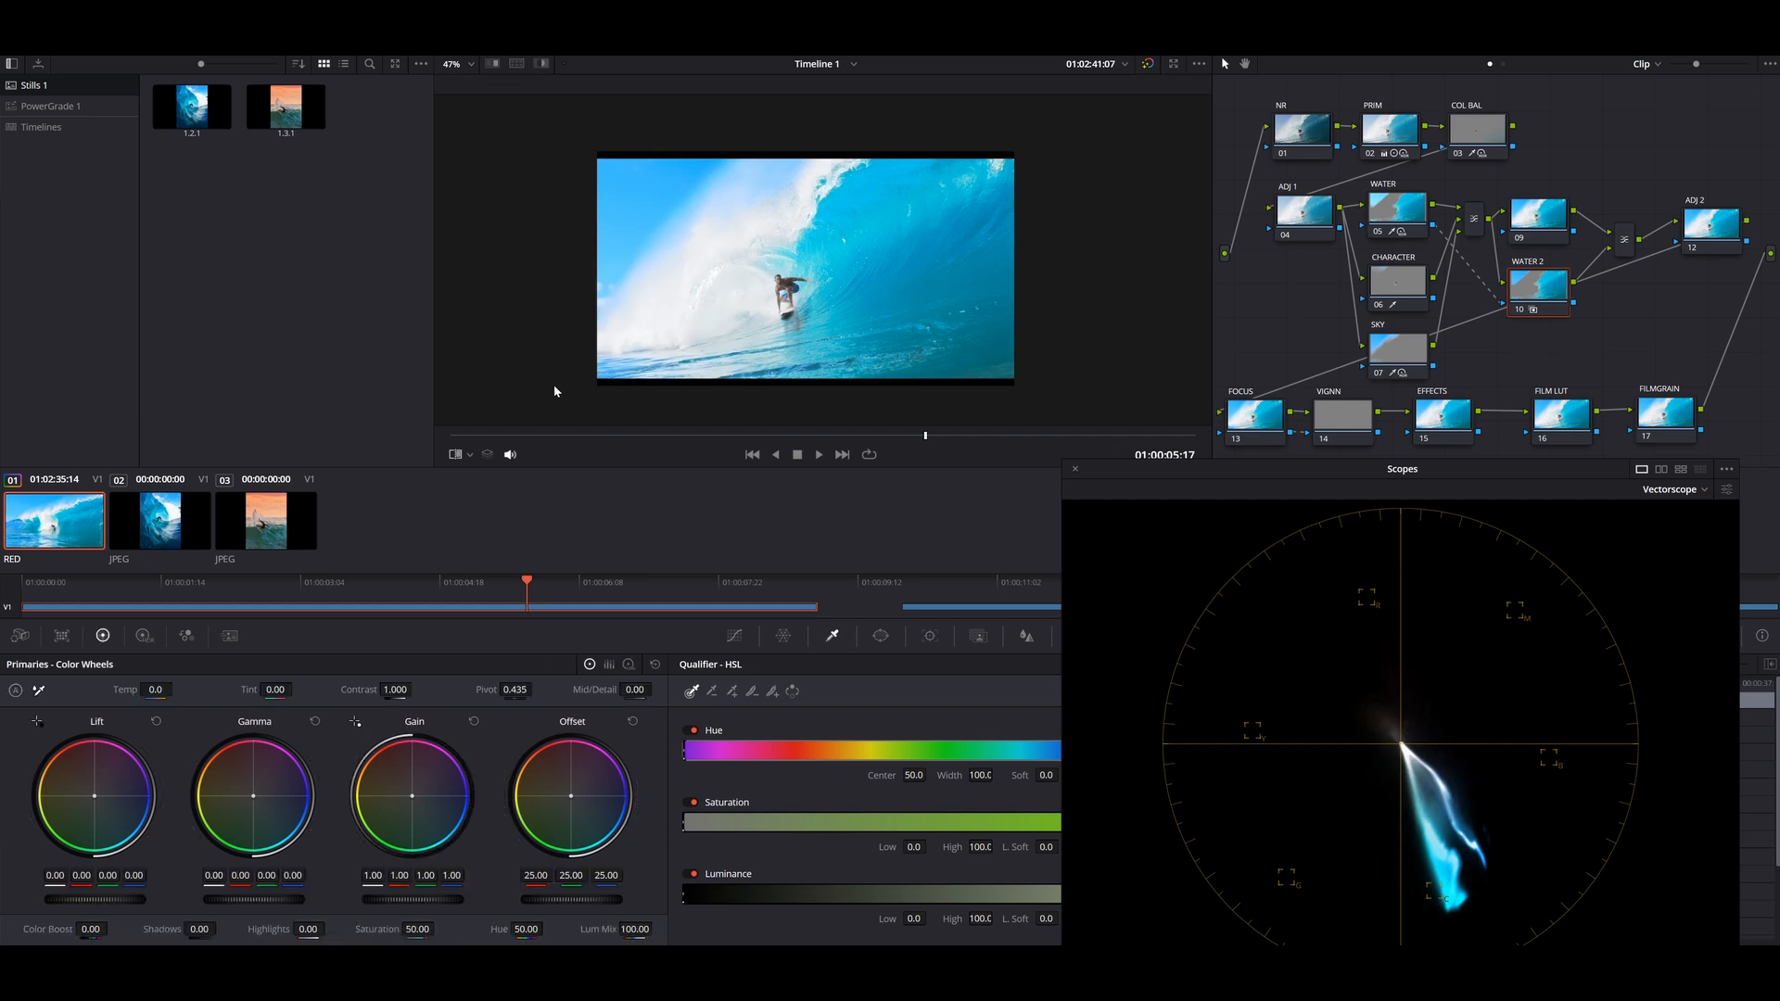
click(881, 635)
click(699, 762)
mouse_move(869, 332)
mouse_down()
mouse_move(910, 373)
mouse_move(890, 354)
mouse_up()
drag(889, 270, 937, 258)
drag(790, 180, 789, 158)
drag(973, 265, 1021, 267)
key(shift+h)
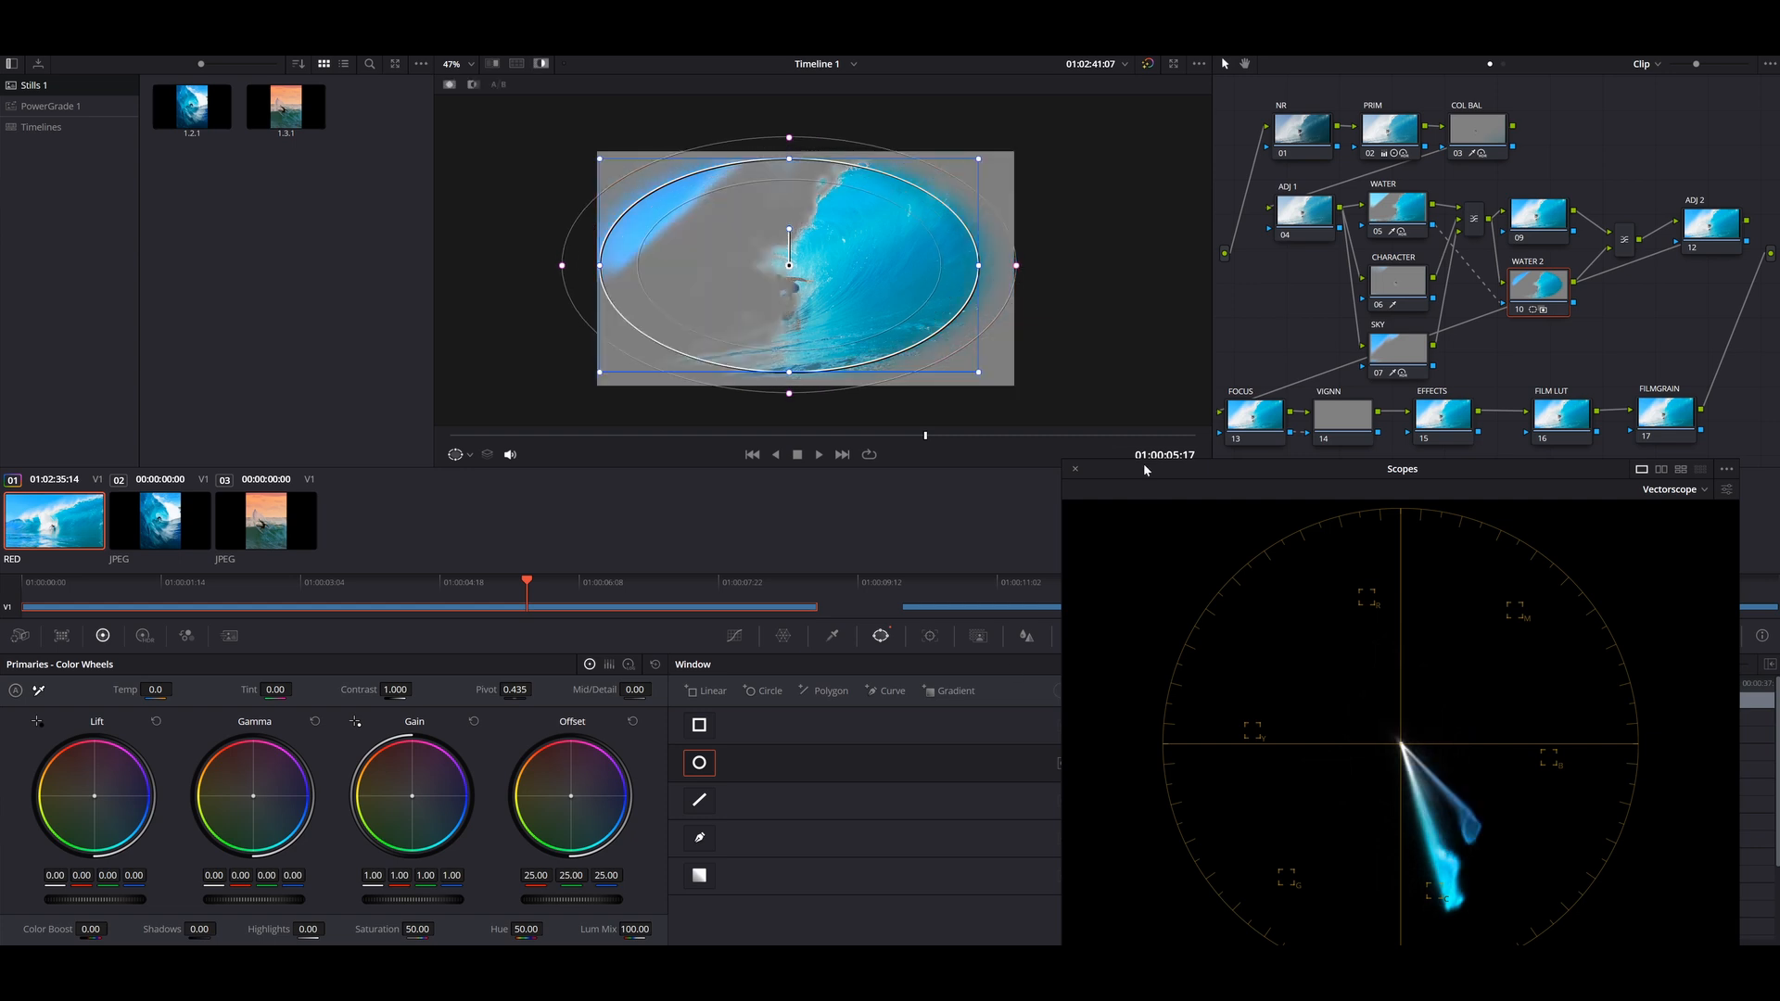
Invert the WATER 2 ellipse window and make it slightly taller, bringing its size to 54.87.
drag(1143, 464, 1293, 446)
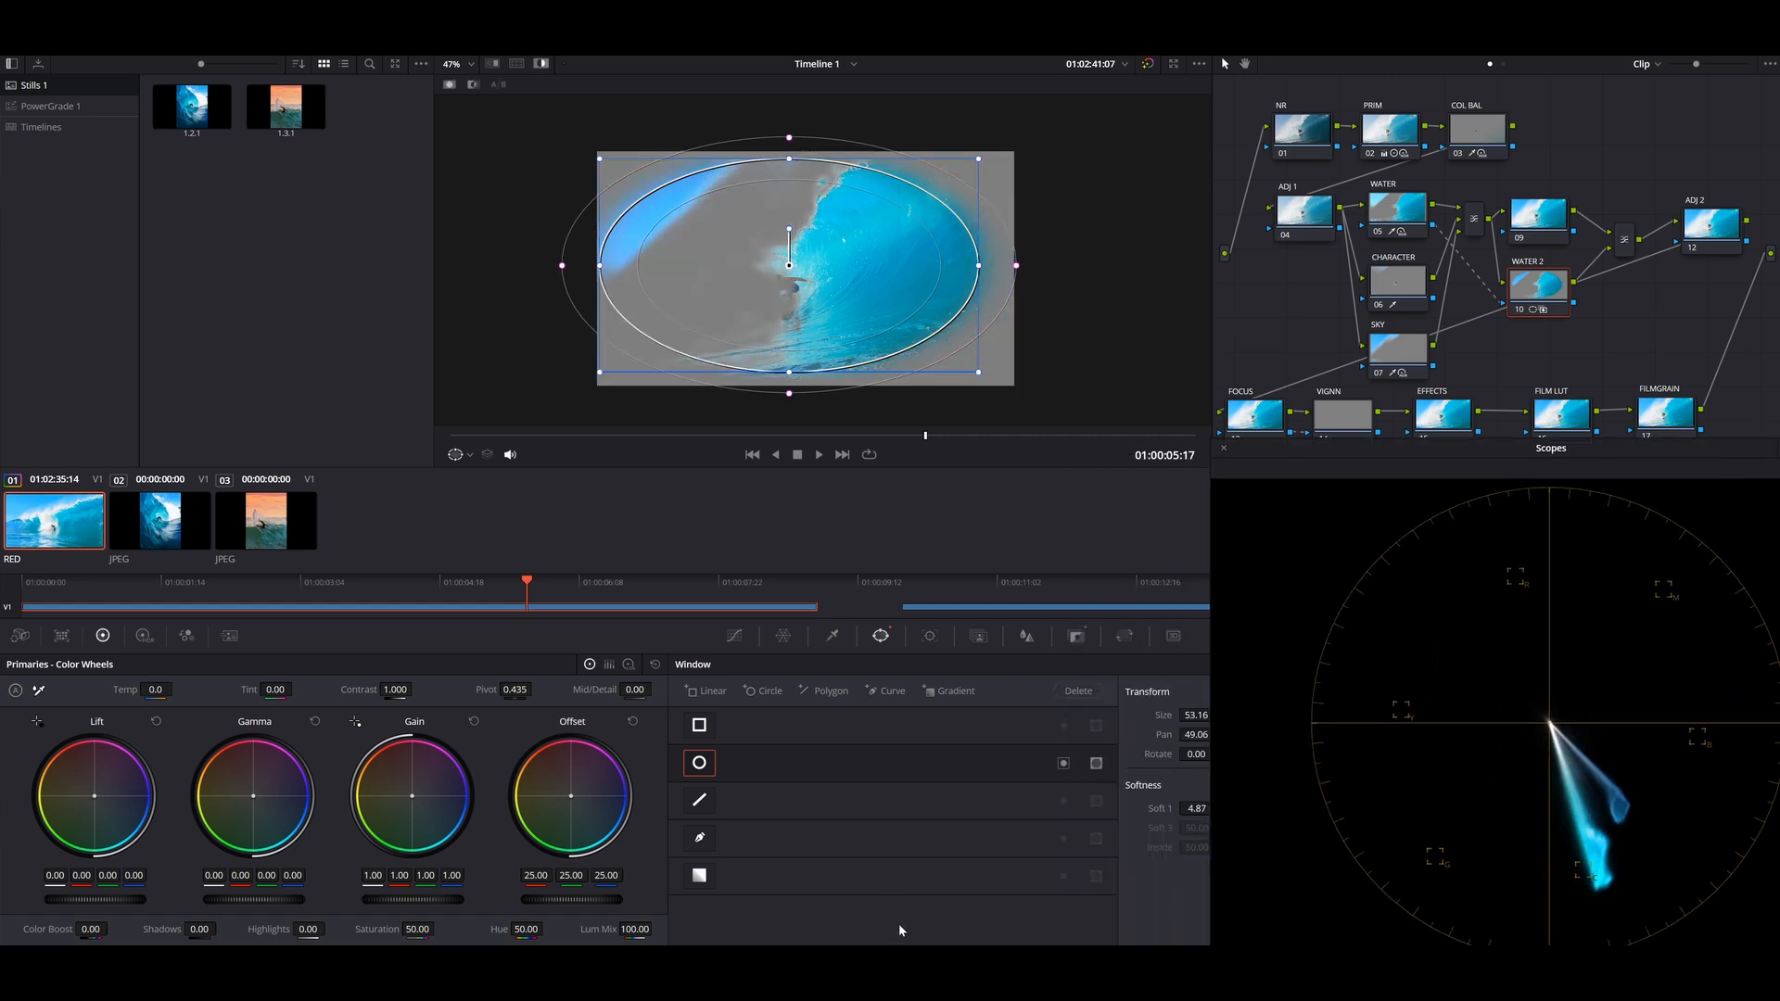
click(1063, 763)
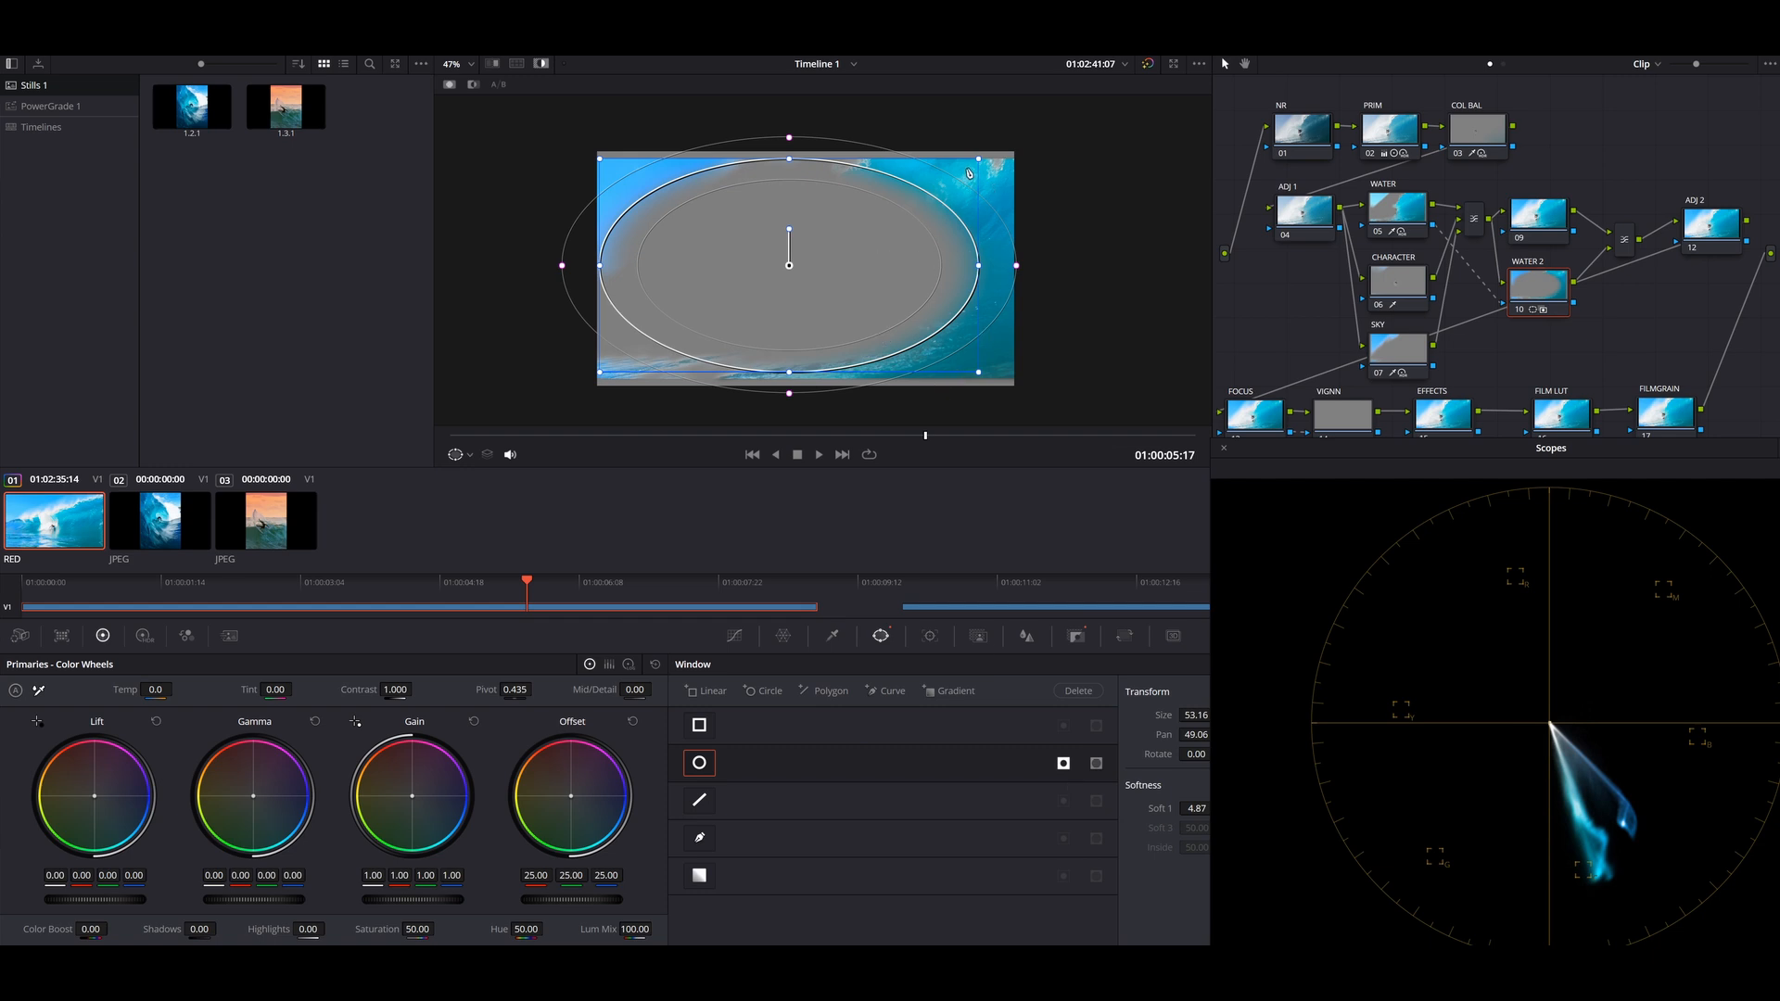
drag(977, 365, 979, 381)
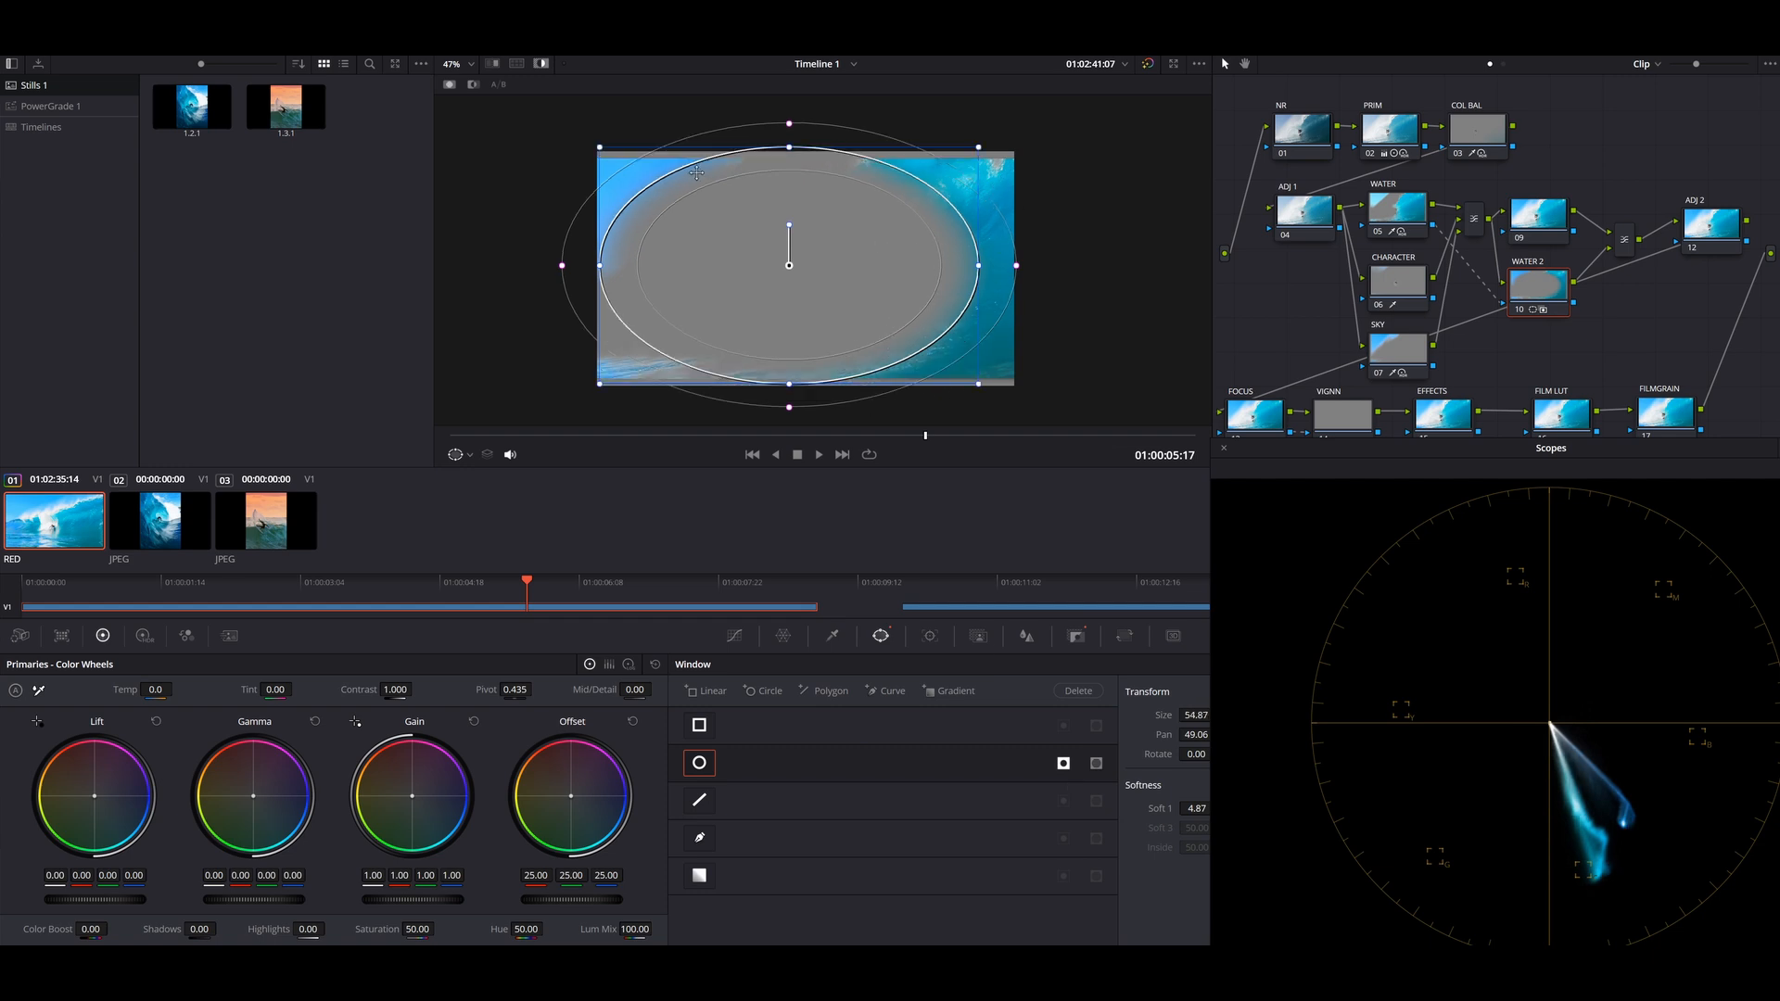
key(shift+h)
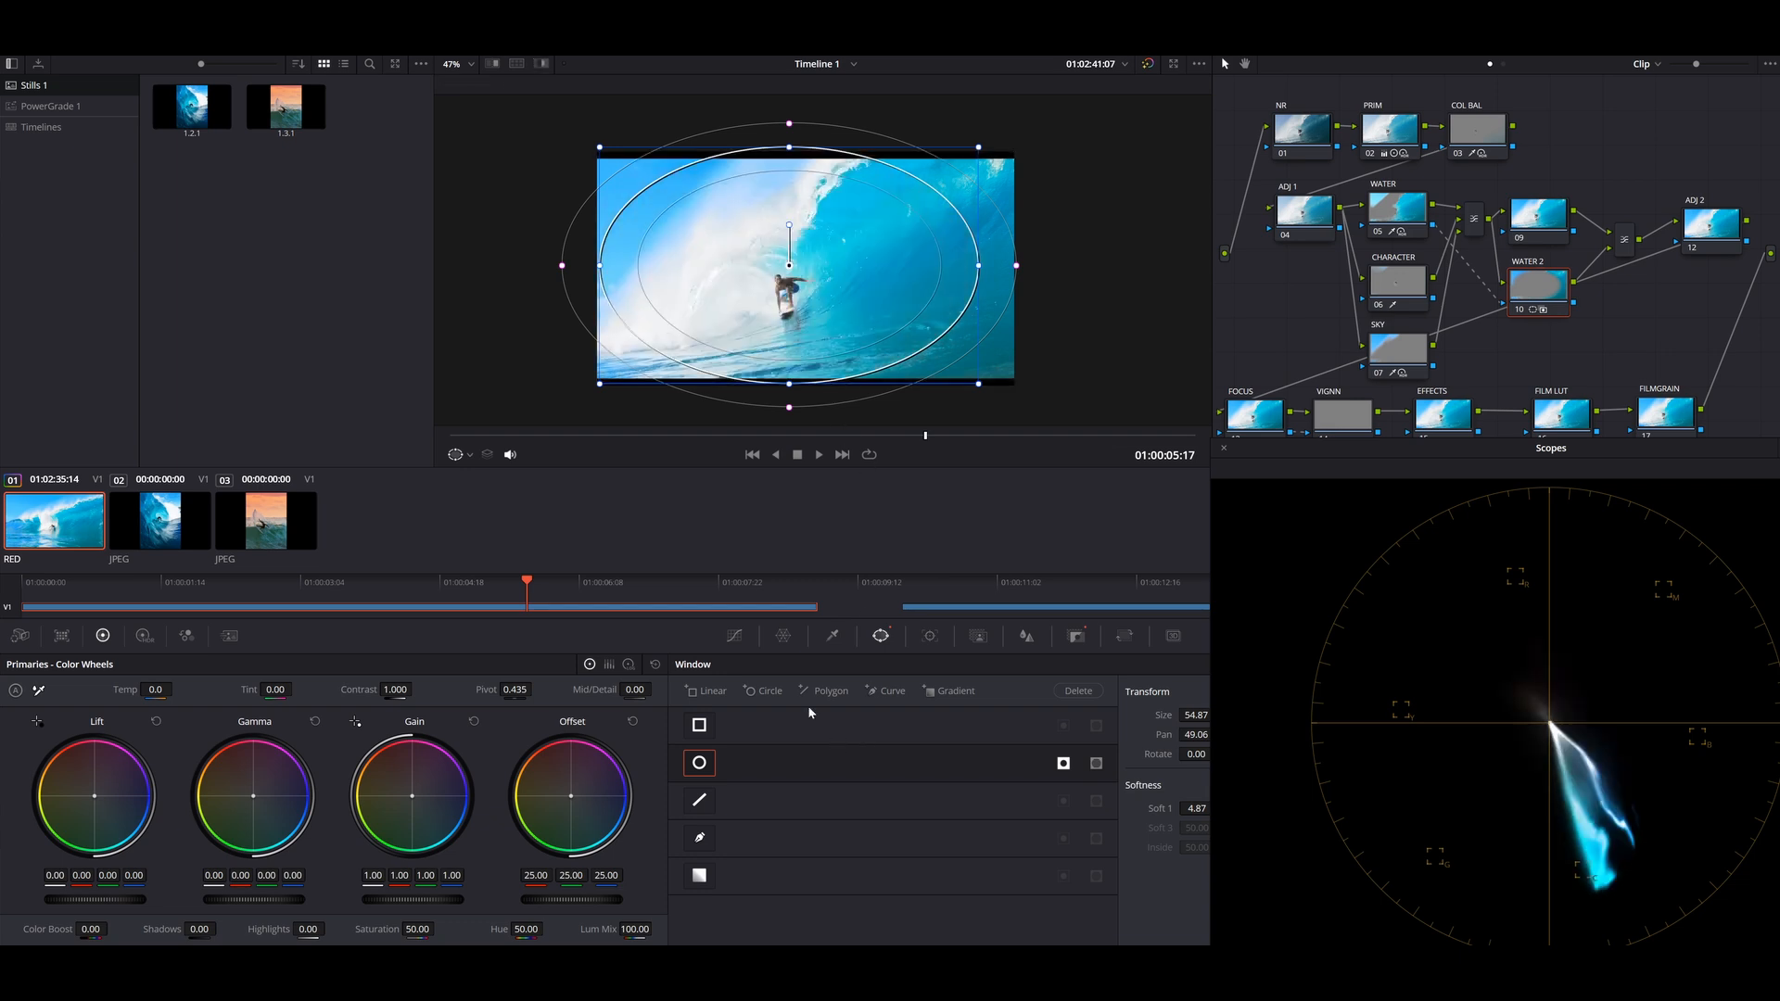
Add a second circular window over the upper-left sky with Soft 1 at 13.22 and make it subtract from the WATER 2 selection.
click(765, 691)
drag(835, 309, 824, 196)
drag(709, 197, 721, 192)
key(shift+h)
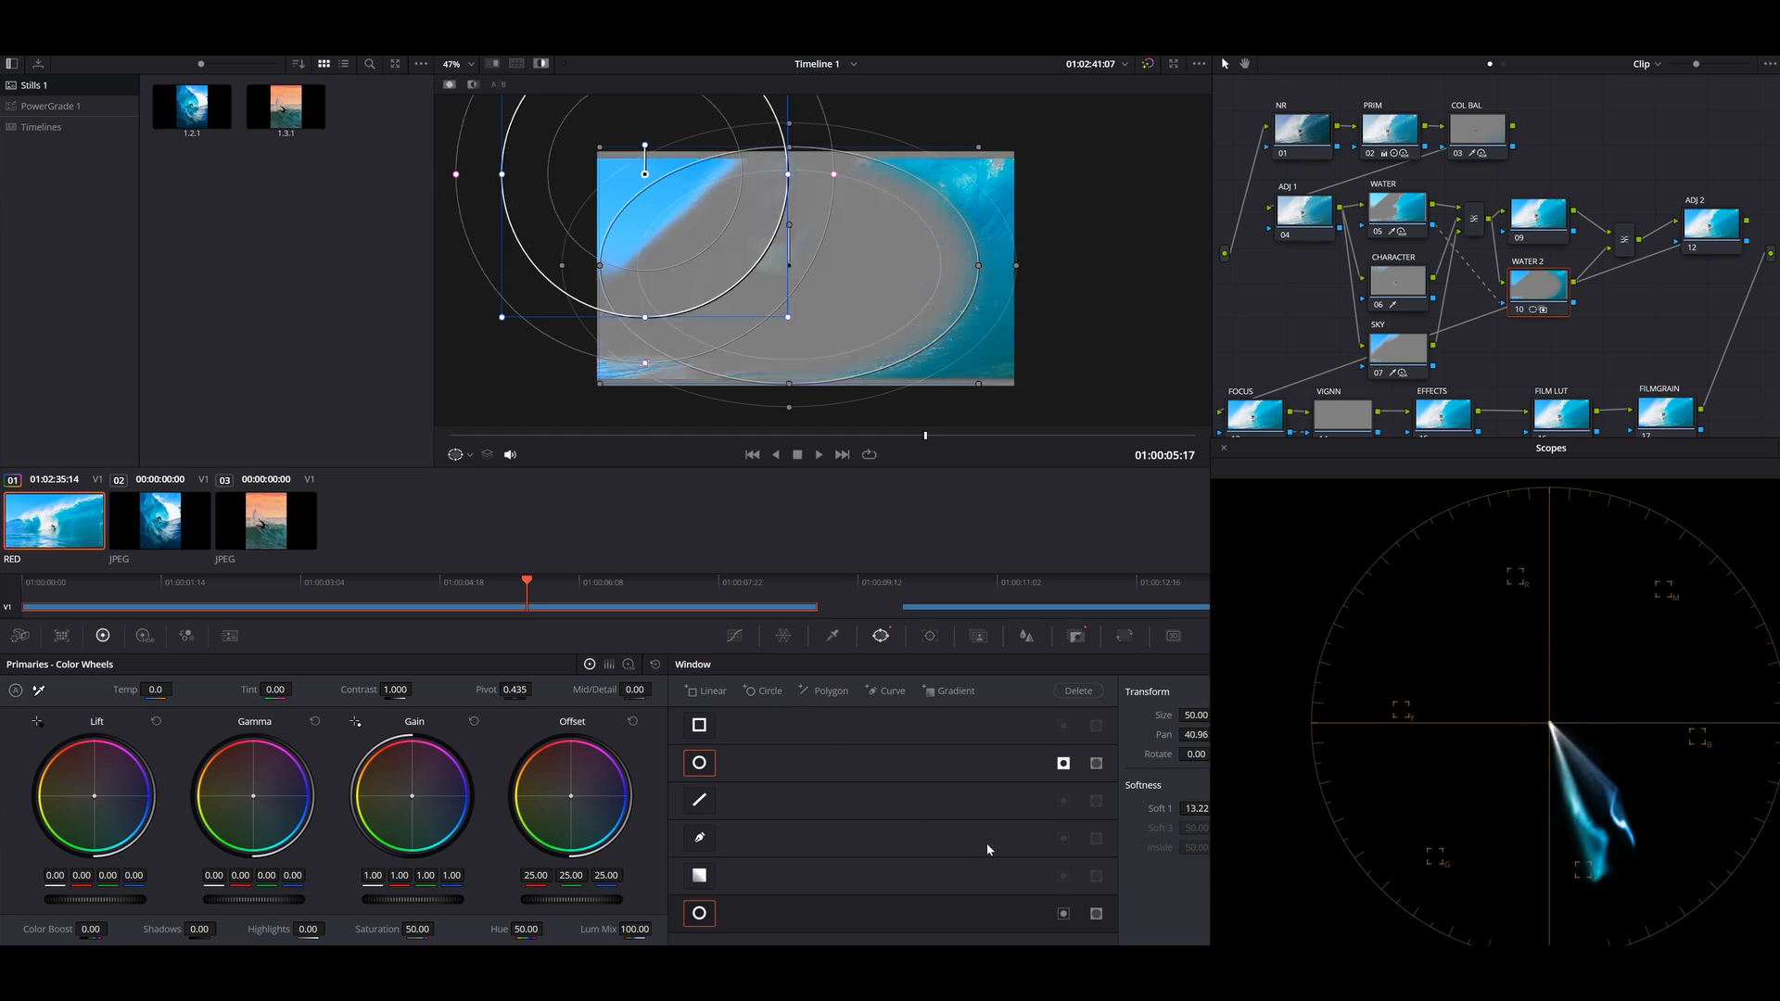
click(1096, 914)
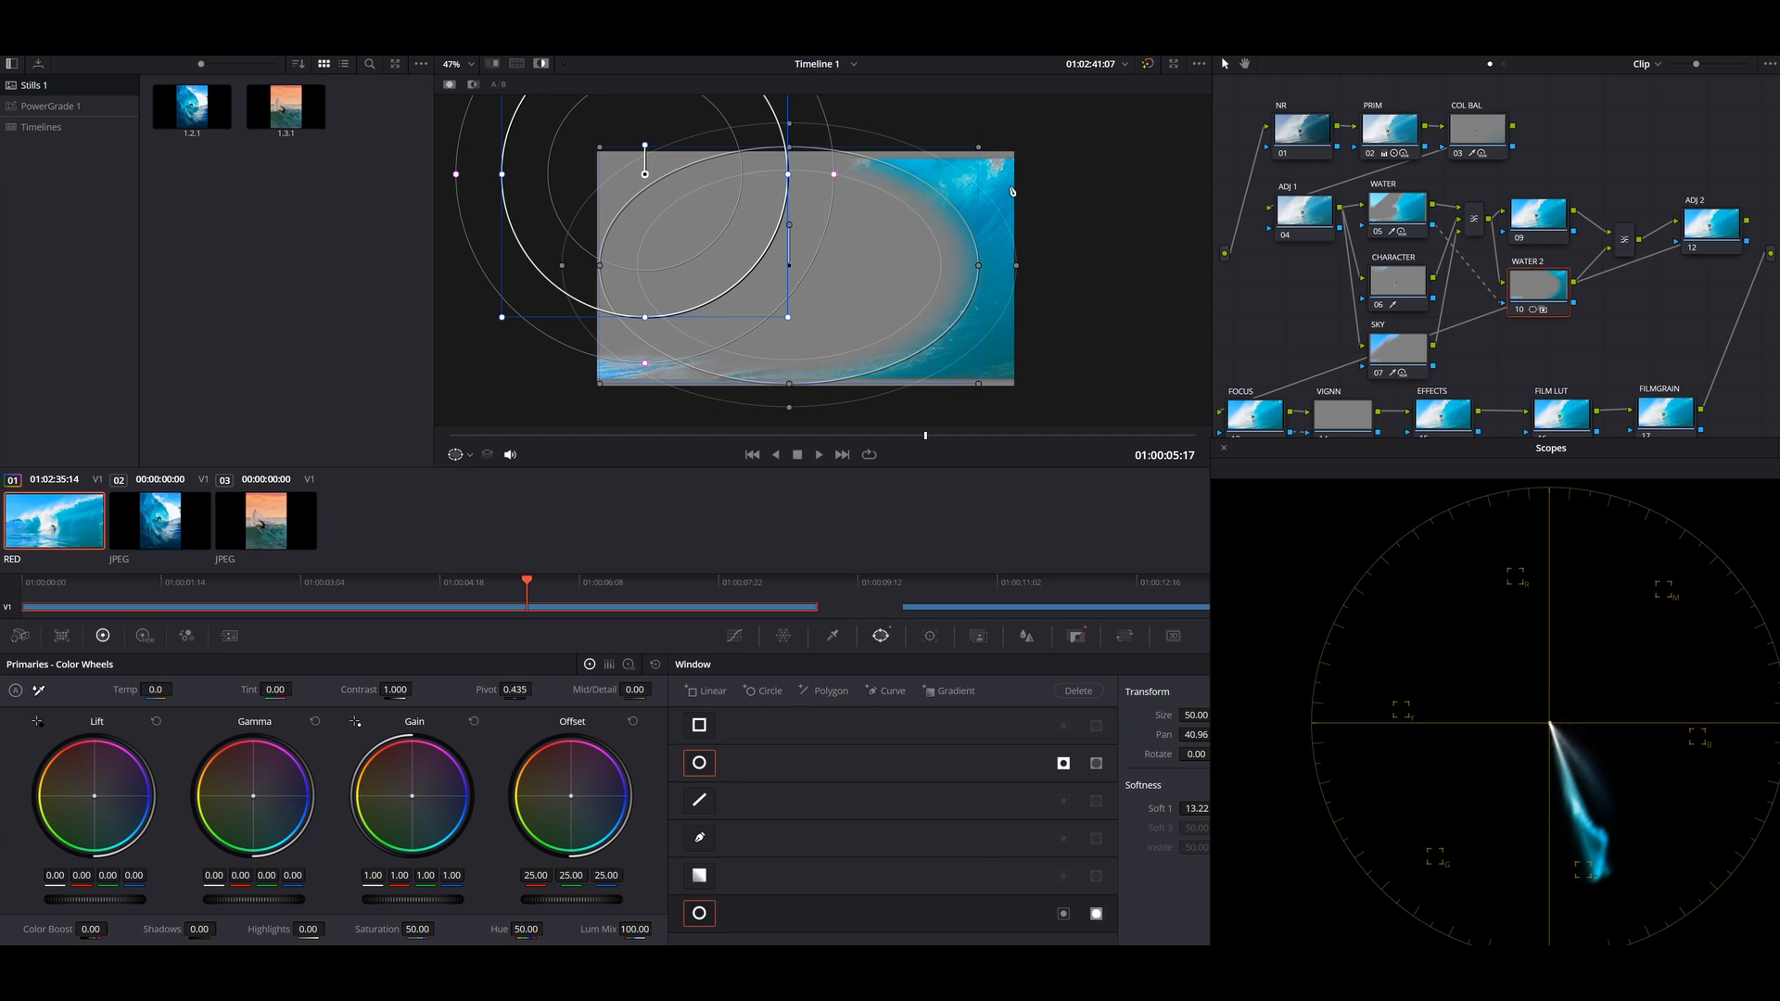
click(542, 64)
Wipe against the reference still and set WATER 2's HDR Light wheel to X 0.04, Y -0.01 and exposure -4.14.
click(492, 64)
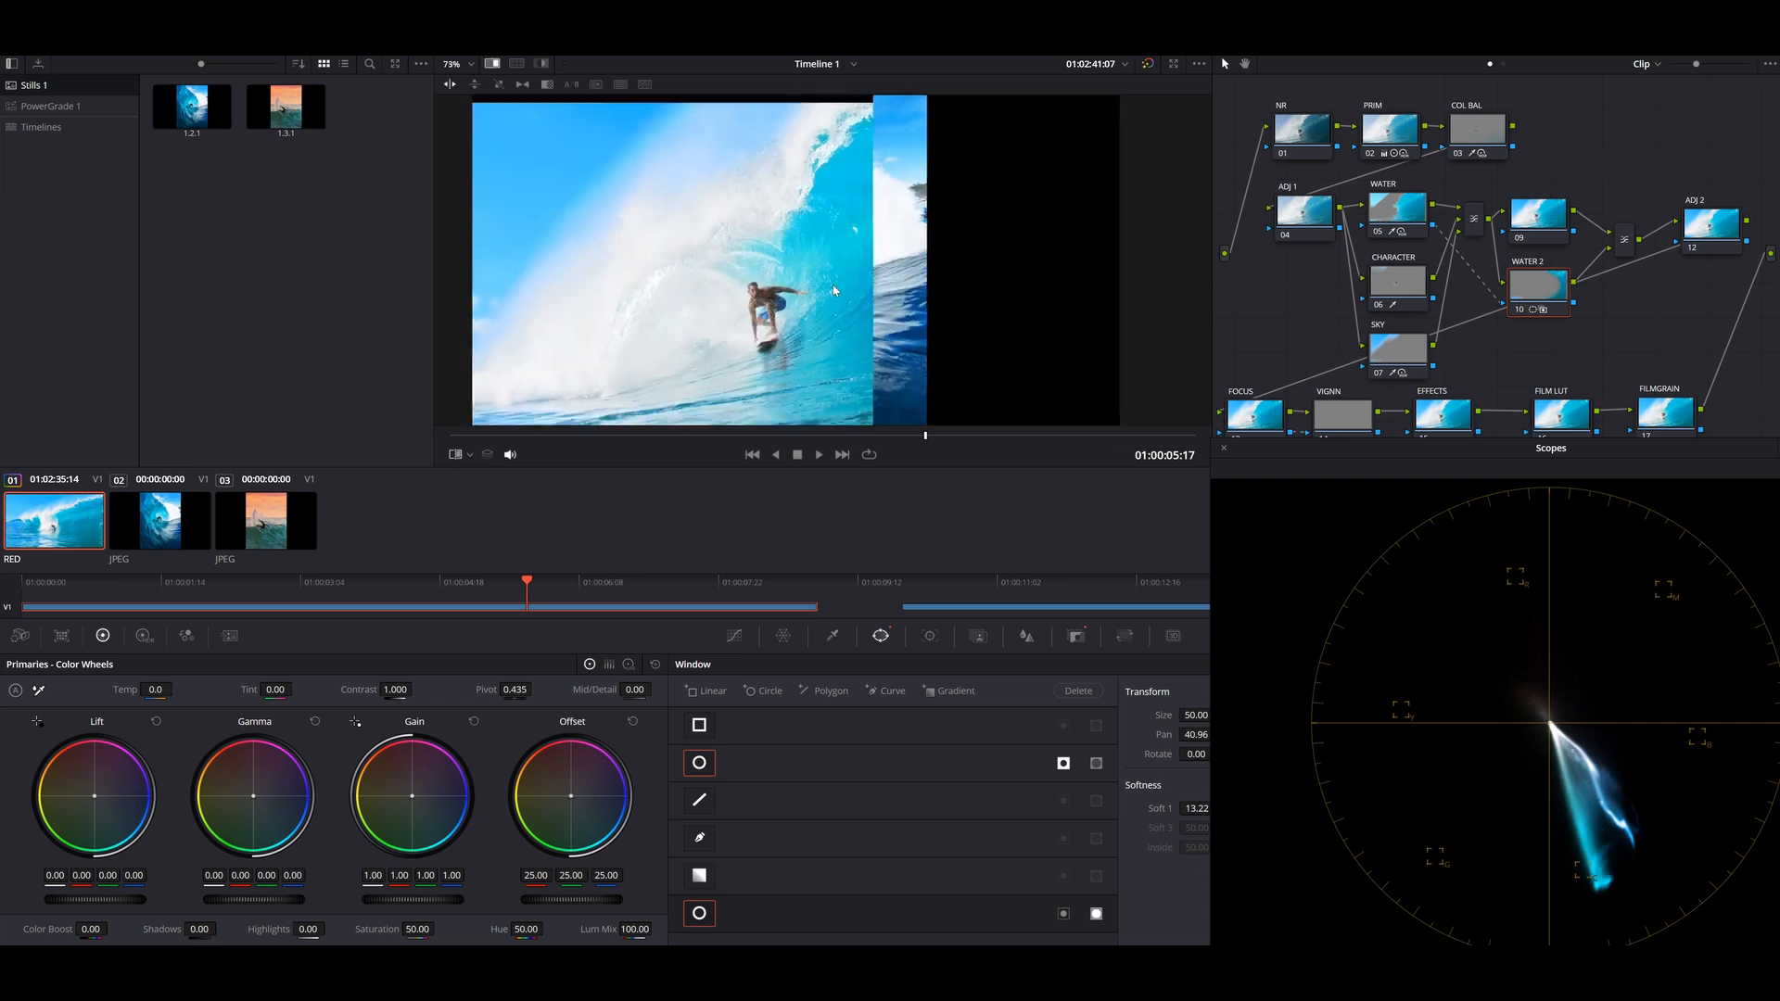
mouse_move(875, 287)
mouse_down()
mouse_move(818, 288)
mouse_move(842, 292)
mouse_up()
drag(946, 397, 960, 241)
scroll(871, 298, up, 2)
mouse_move(871, 298)
mouse_down()
mouse_move(918, 276)
mouse_move(900, 280)
mouse_up()
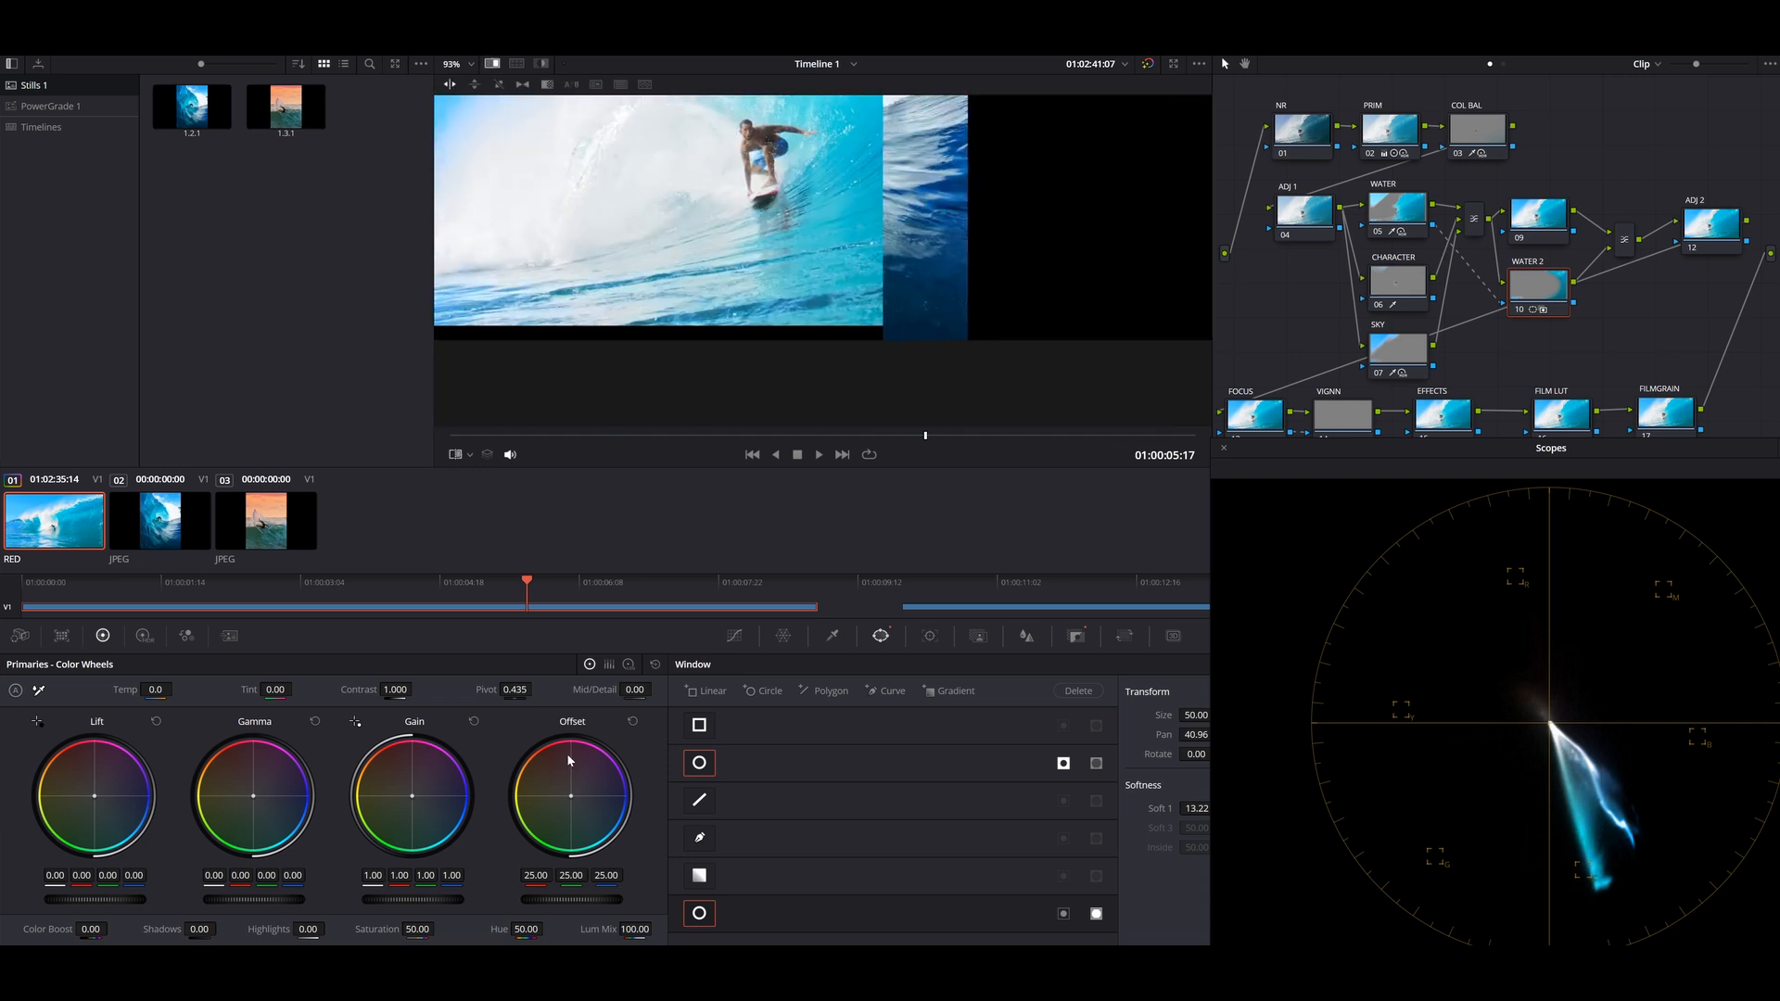
click(144, 635)
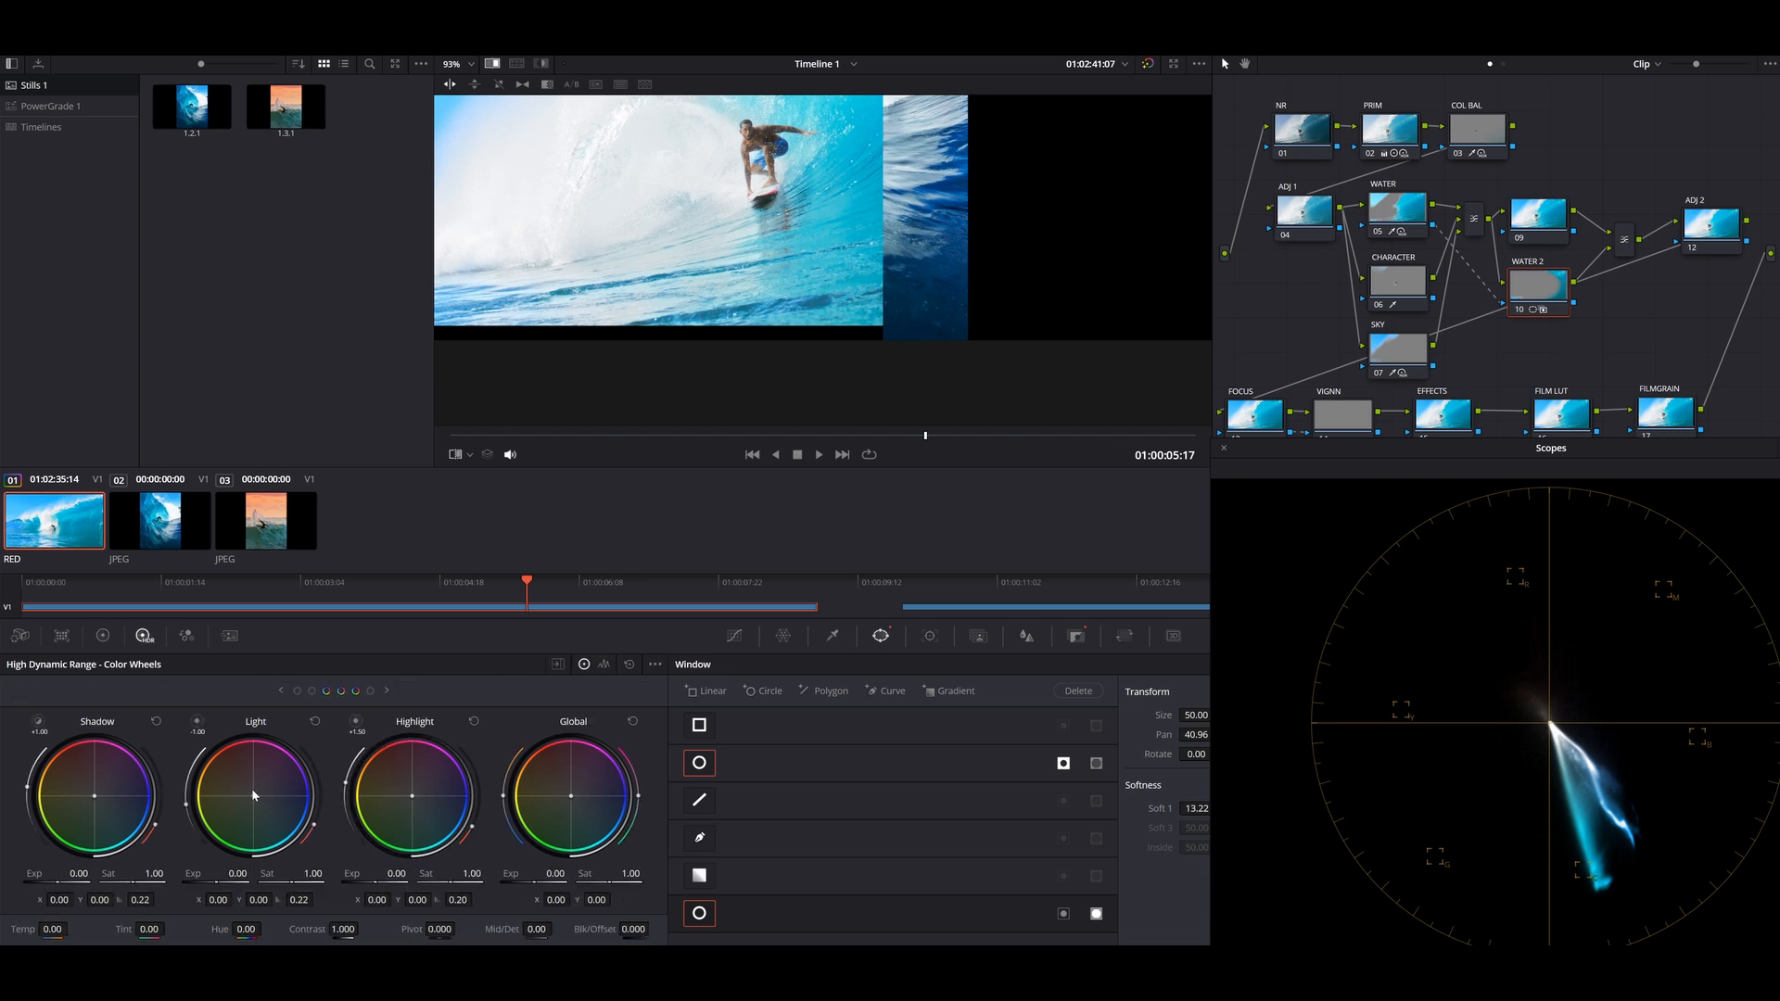
drag(253, 796, 258, 797)
drag(237, 871, 190, 872)
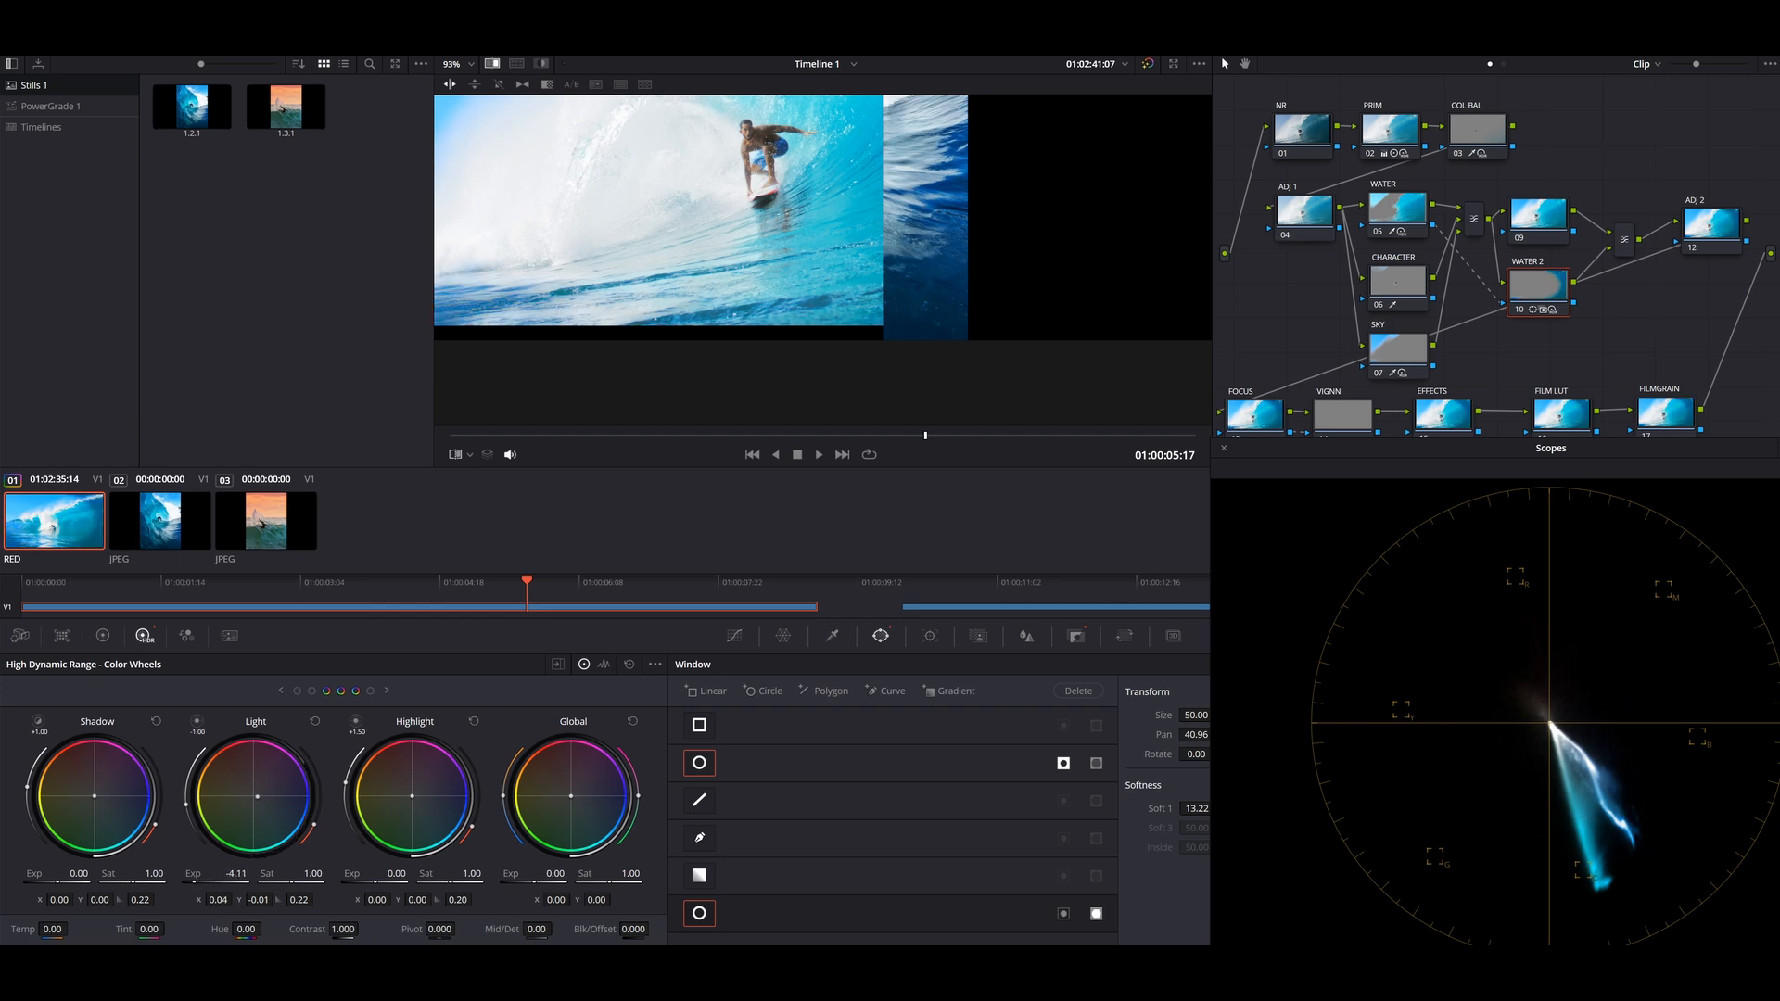
Darken WATER 2 and push it toward blue with primary Gain at 0.63, 0.60, 0.63, 0.80, framing the dark water beside the reference.
scroll(824, 260, down, 4)
drag(870, 251, 1002, 269)
click(103, 635)
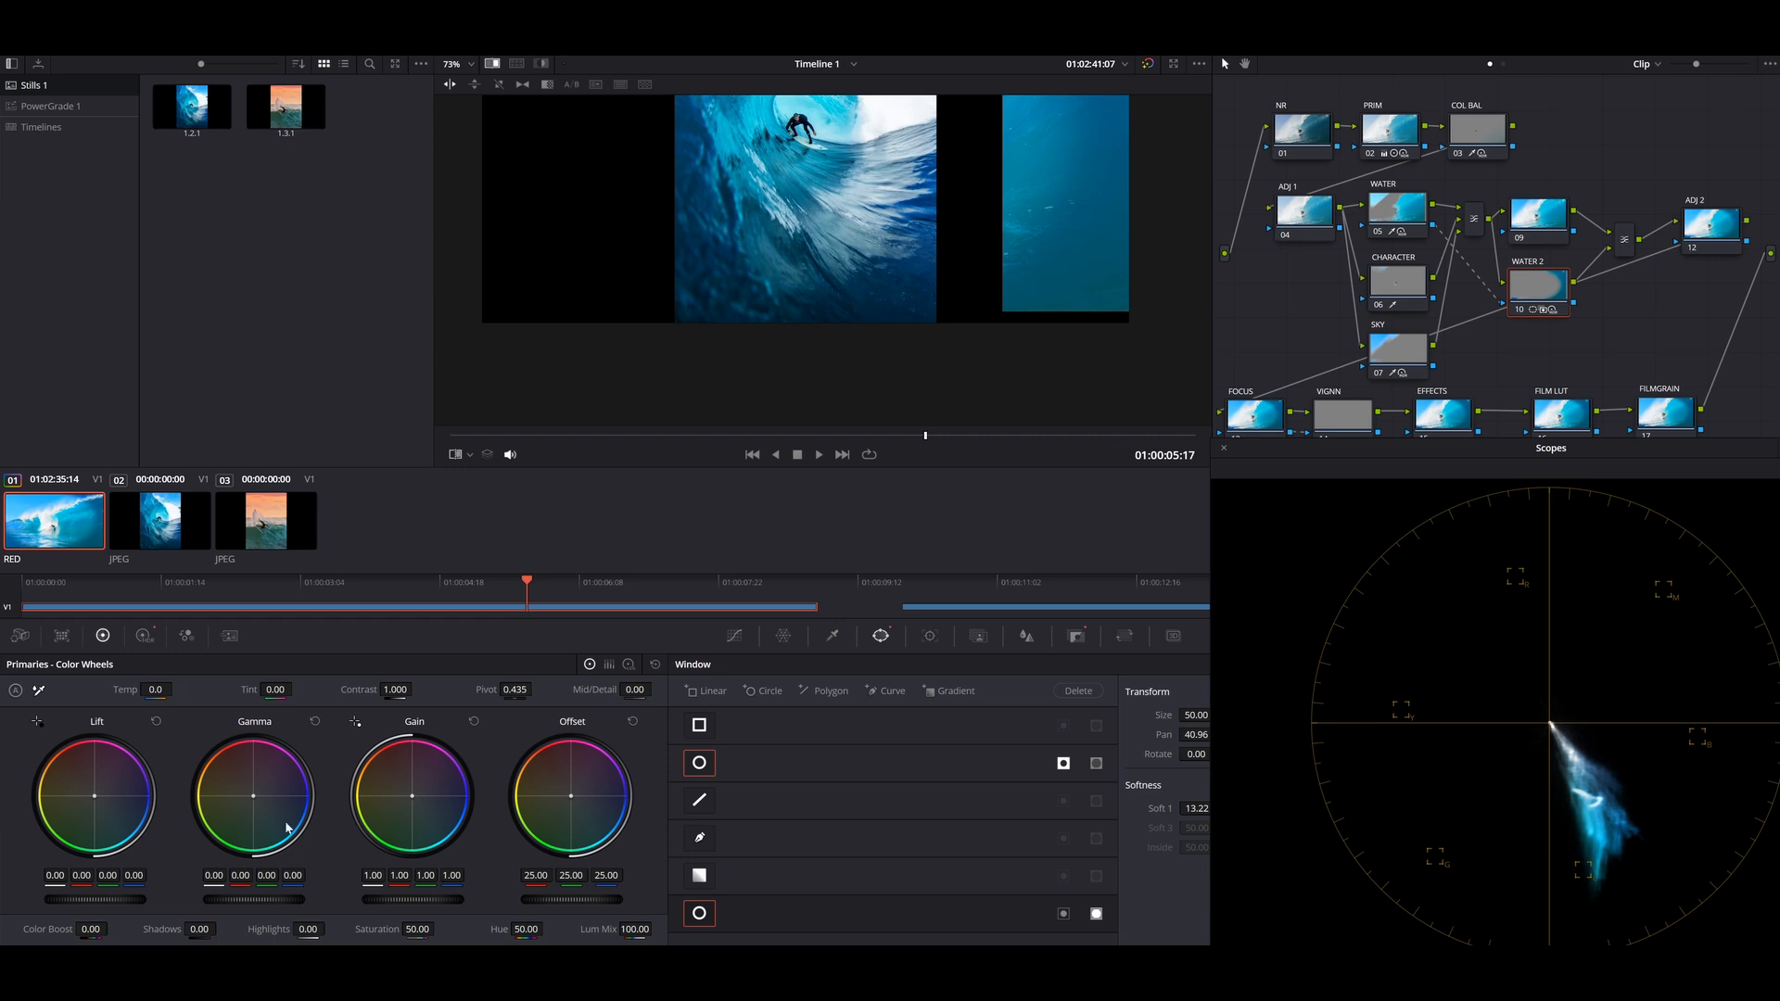
drag(441, 902, 395, 902)
drag(411, 796, 418, 796)
drag(417, 904, 374, 904)
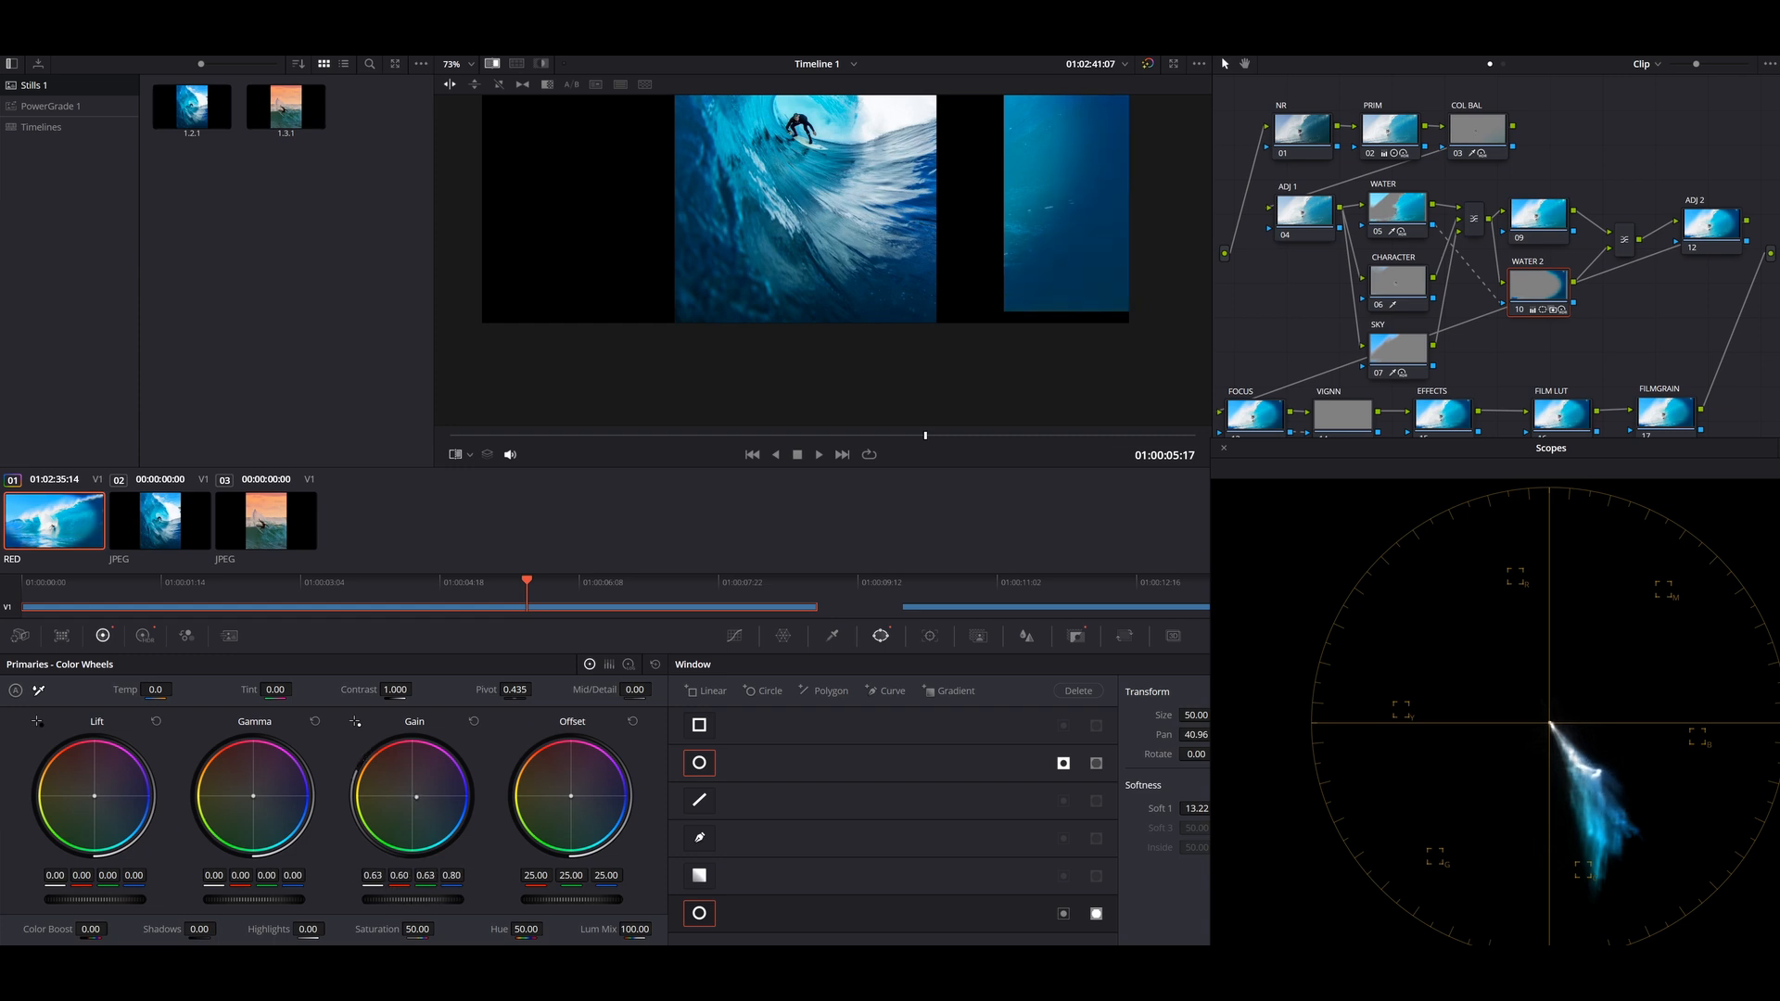
Fine-tune WATER 2's HDR Light wheel to X 0.06, Y -0.06 while comparing the water closely with the reference.
click(144, 636)
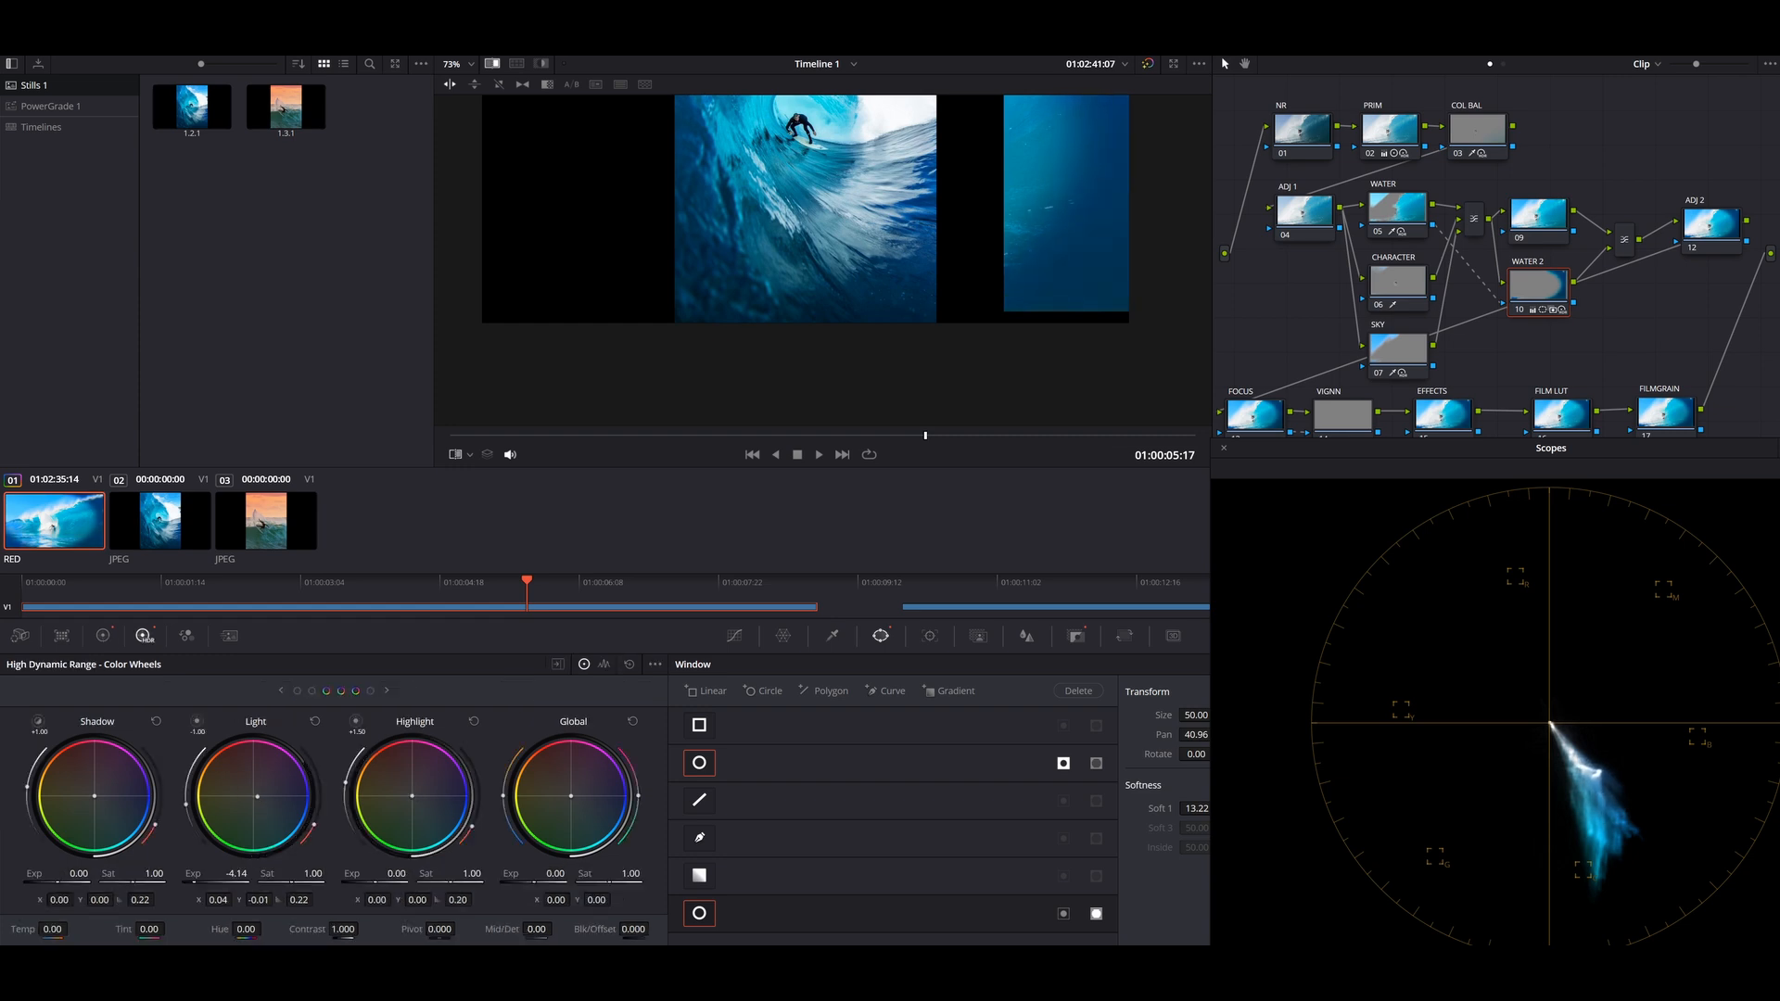
drag(263, 798, 258, 804)
scroll(709, 278, up, 5)
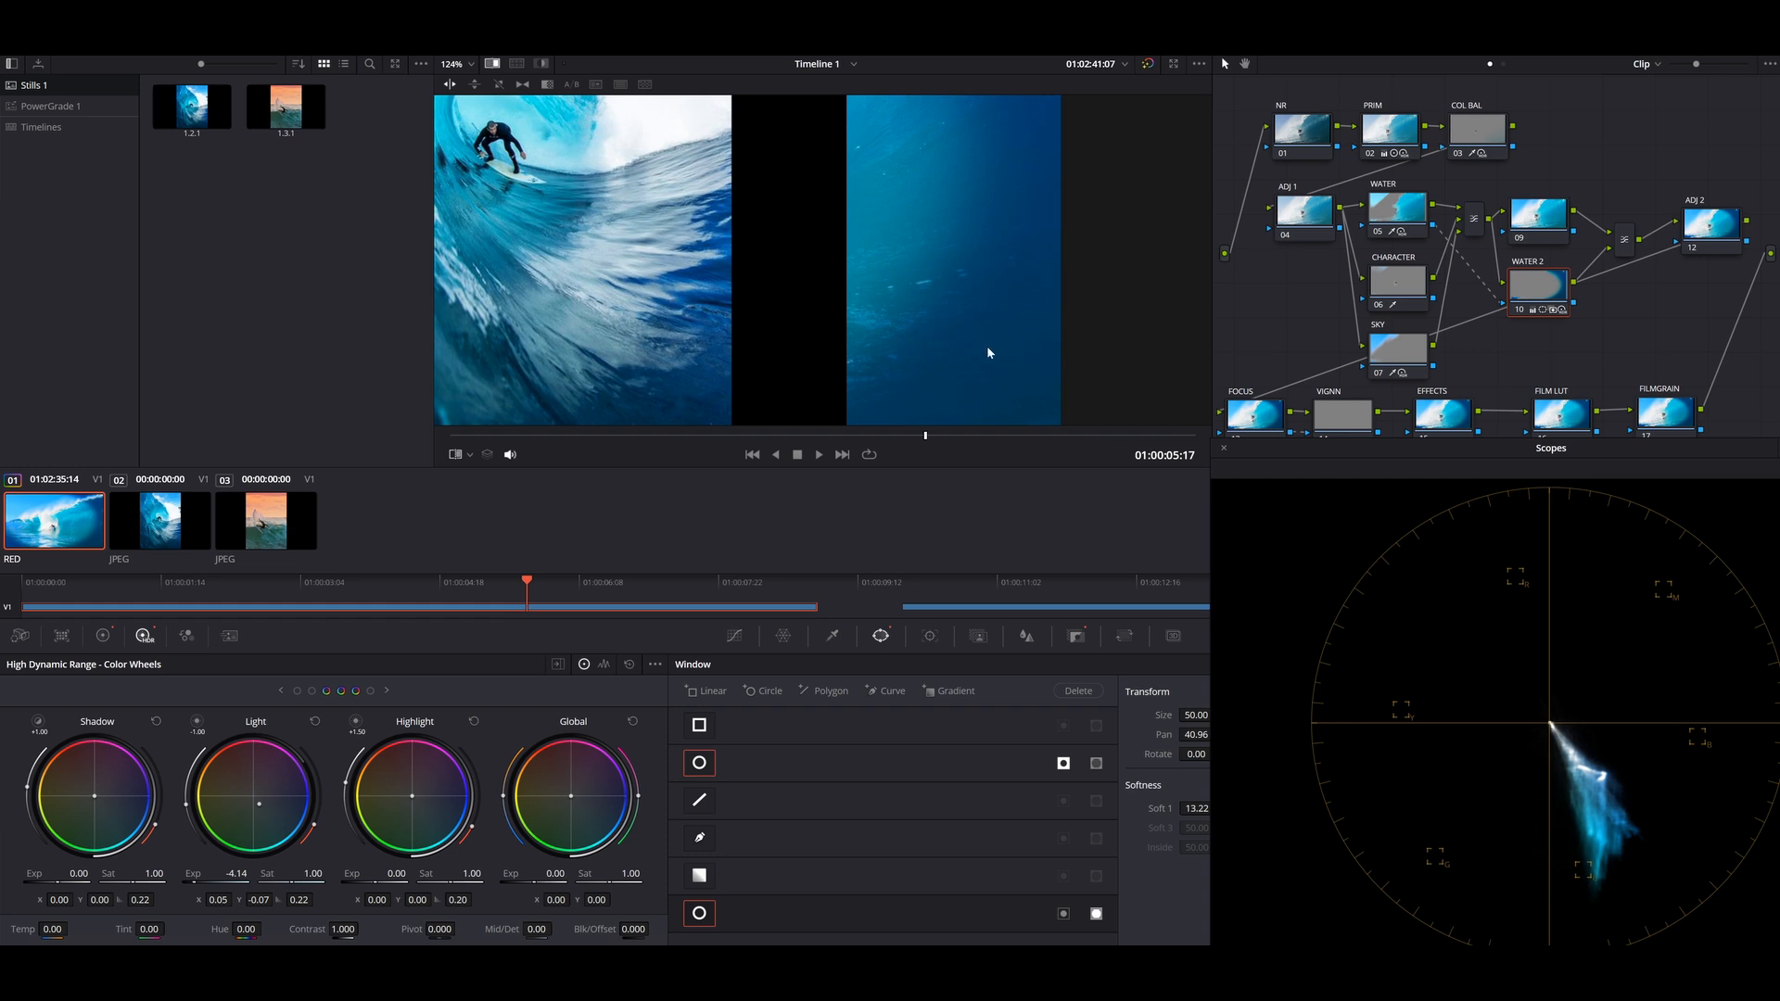
scroll(561, 327, up, 4)
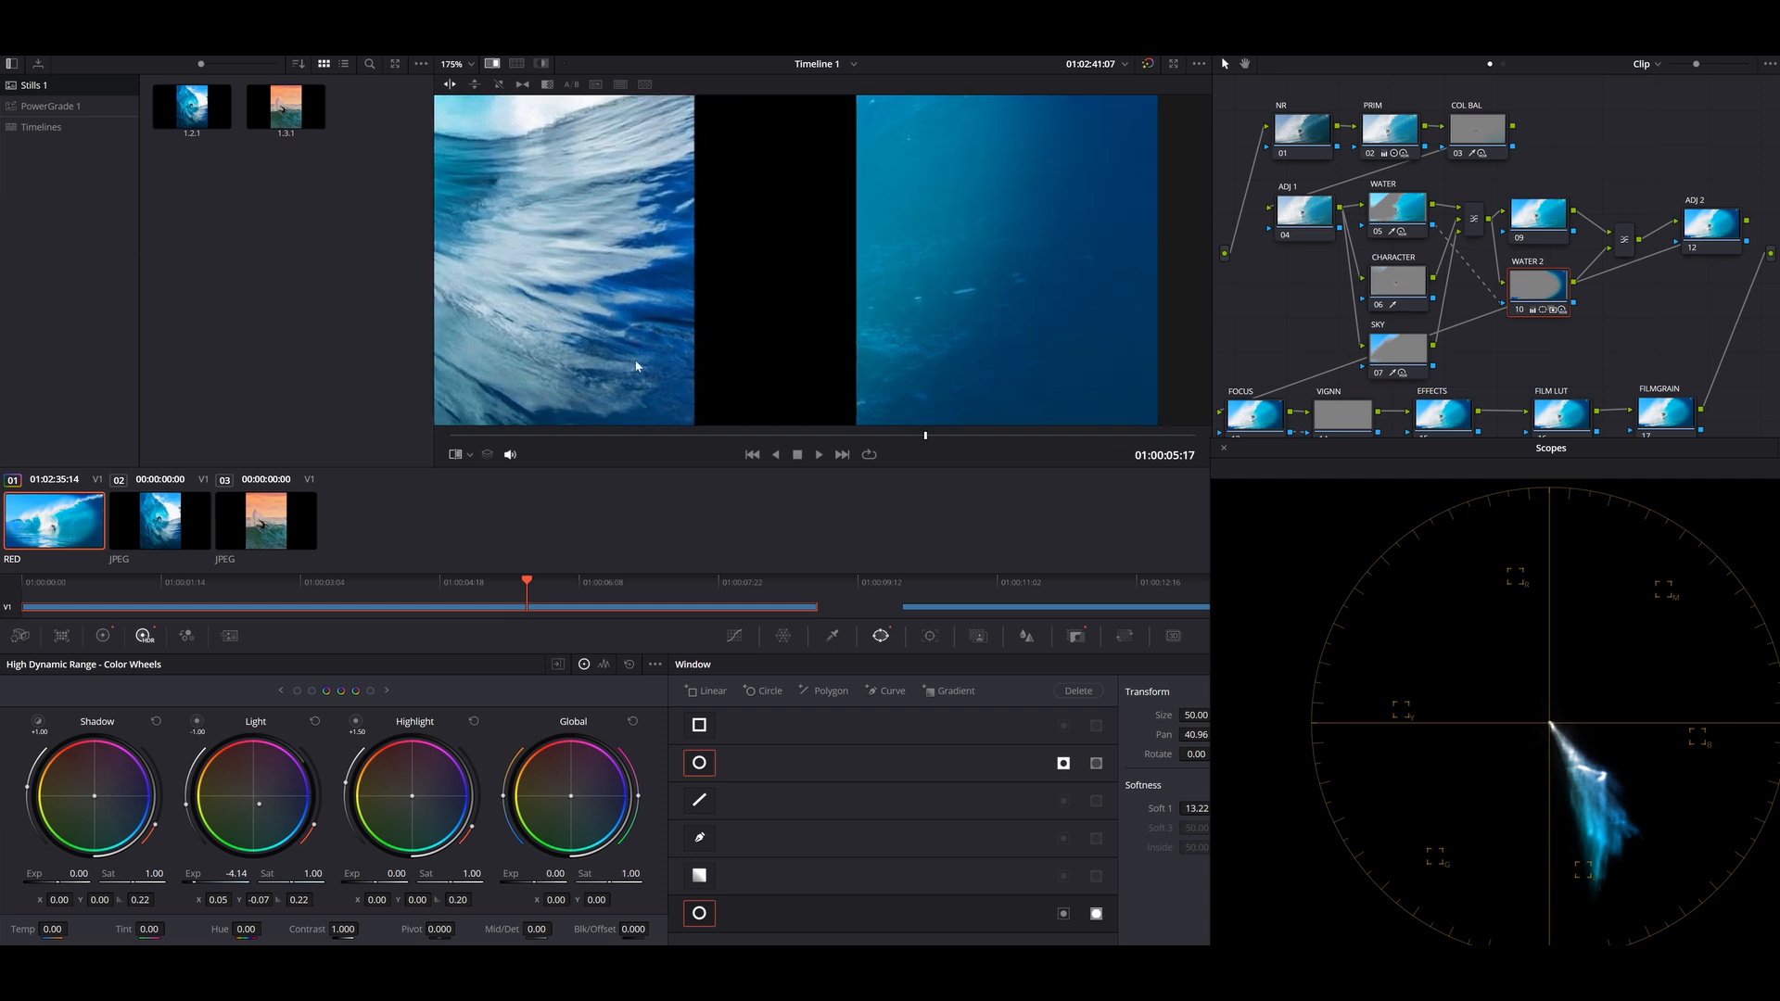
scroll(640, 363, down, 4)
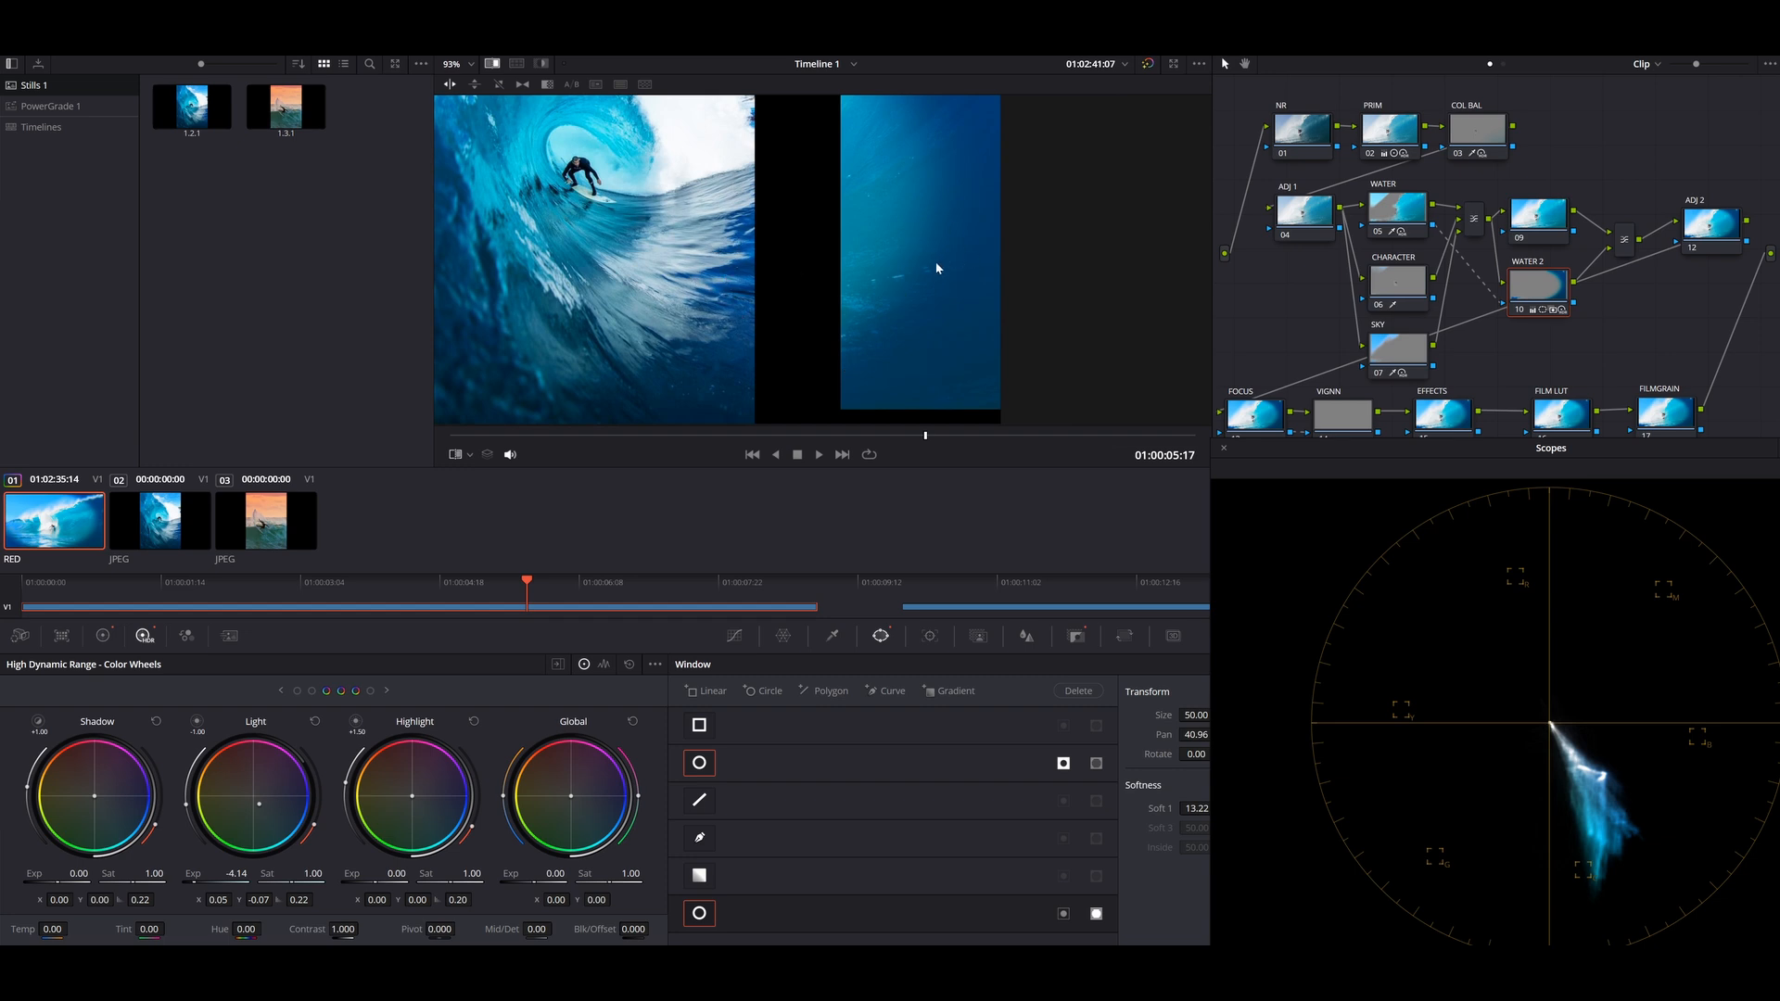
drag(262, 810, 266, 807)
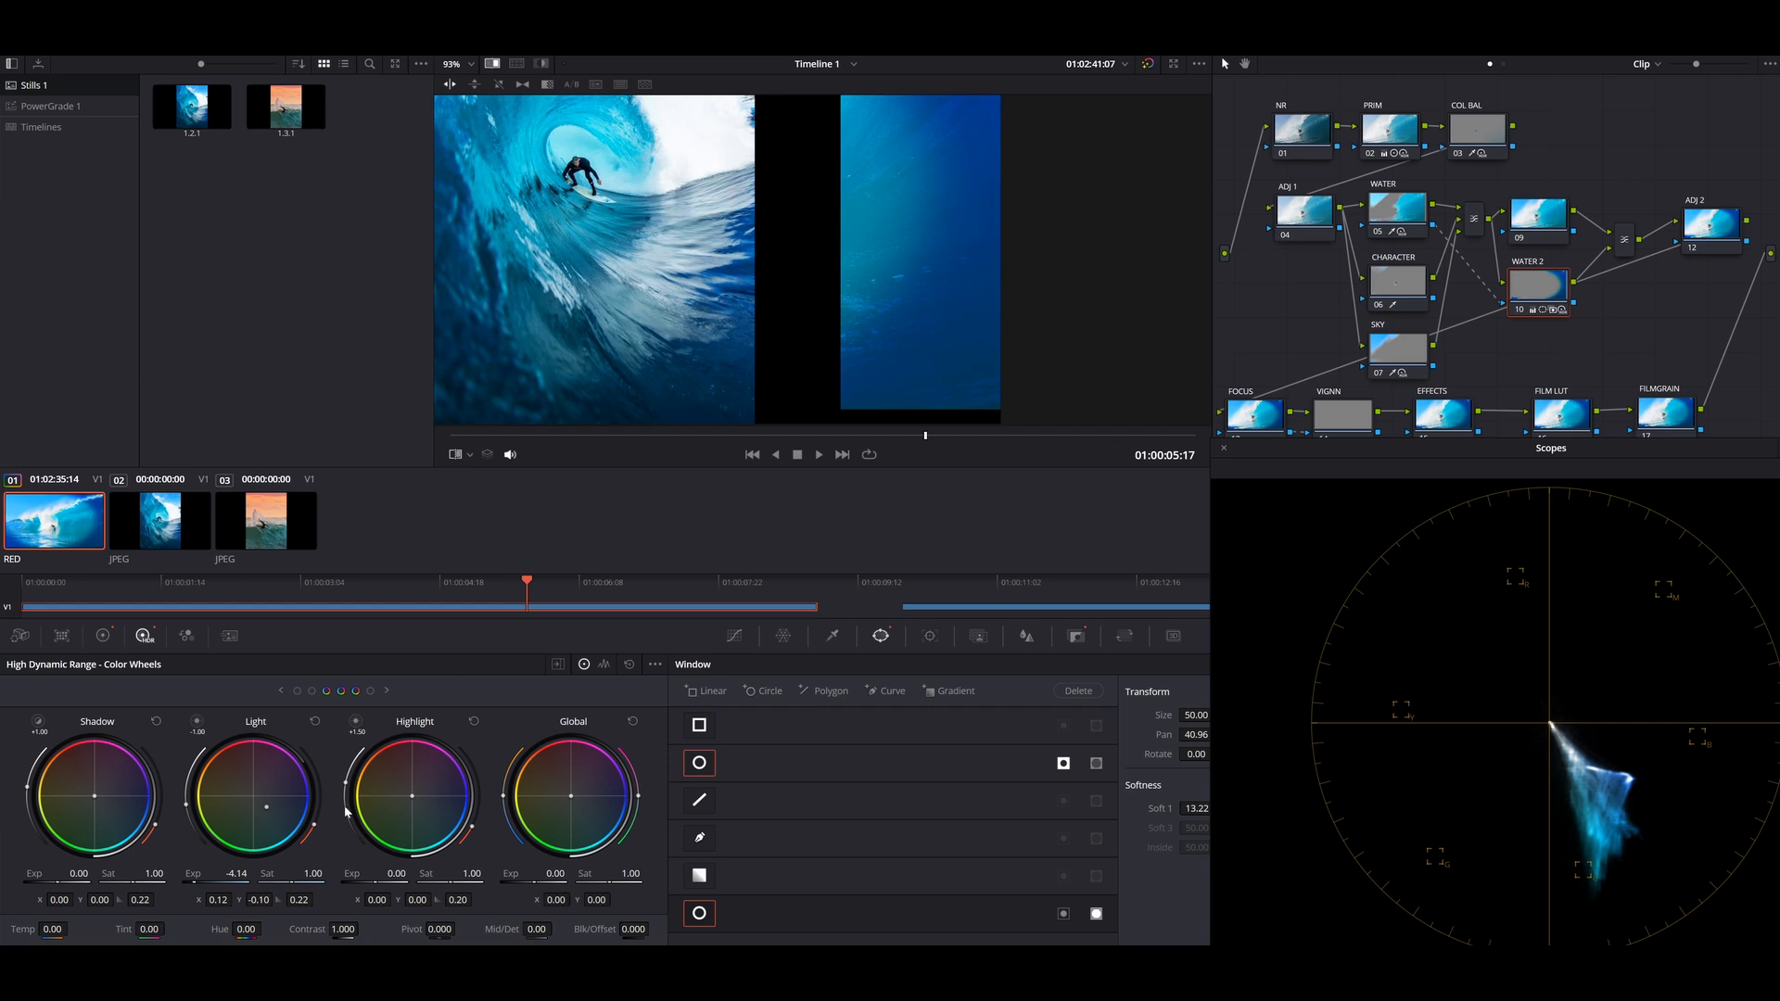
drag(267, 808, 259, 803)
Toggle WATER 2 off and on, with and without the reference wipe, to judge its effect on the whole frame.
key(ctrl+d)
key(ctrl+d)
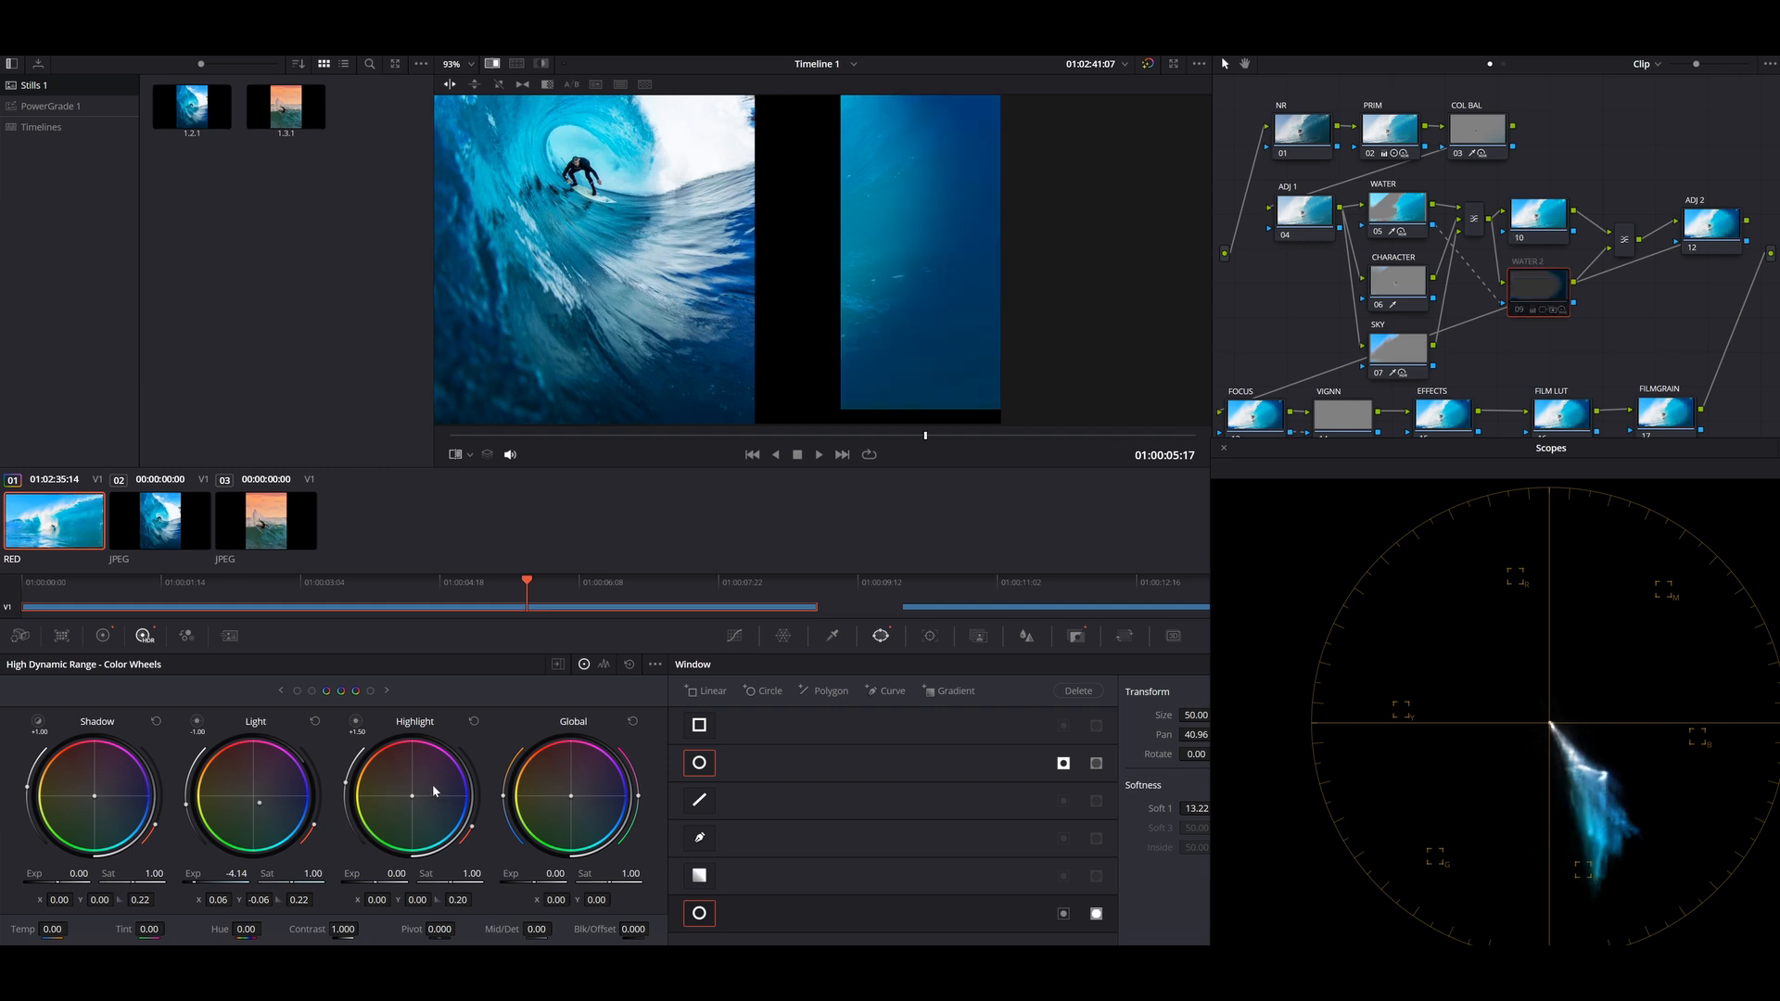
key(ctrl+d)
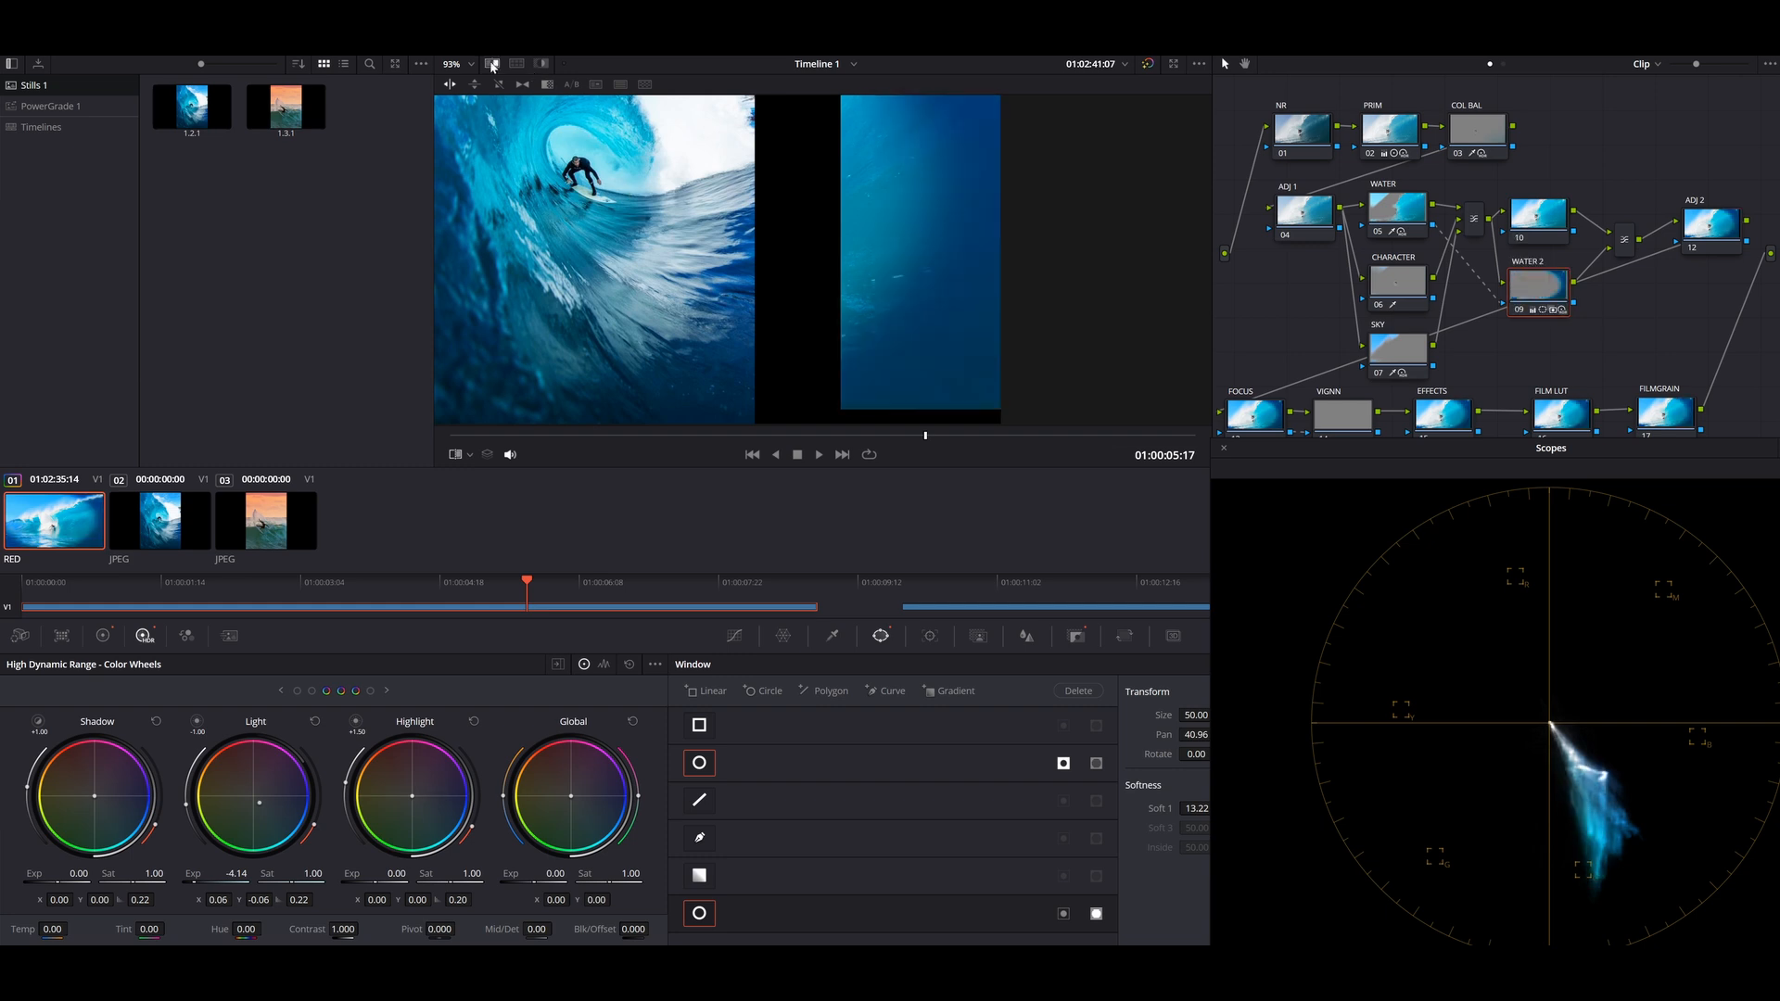
click(492, 63)
key(ctrl+d)
key(ctrl+d)
key(ctrl+d)
key(ctrl+d)
key(ctrl+d)
key(ctrl+d)
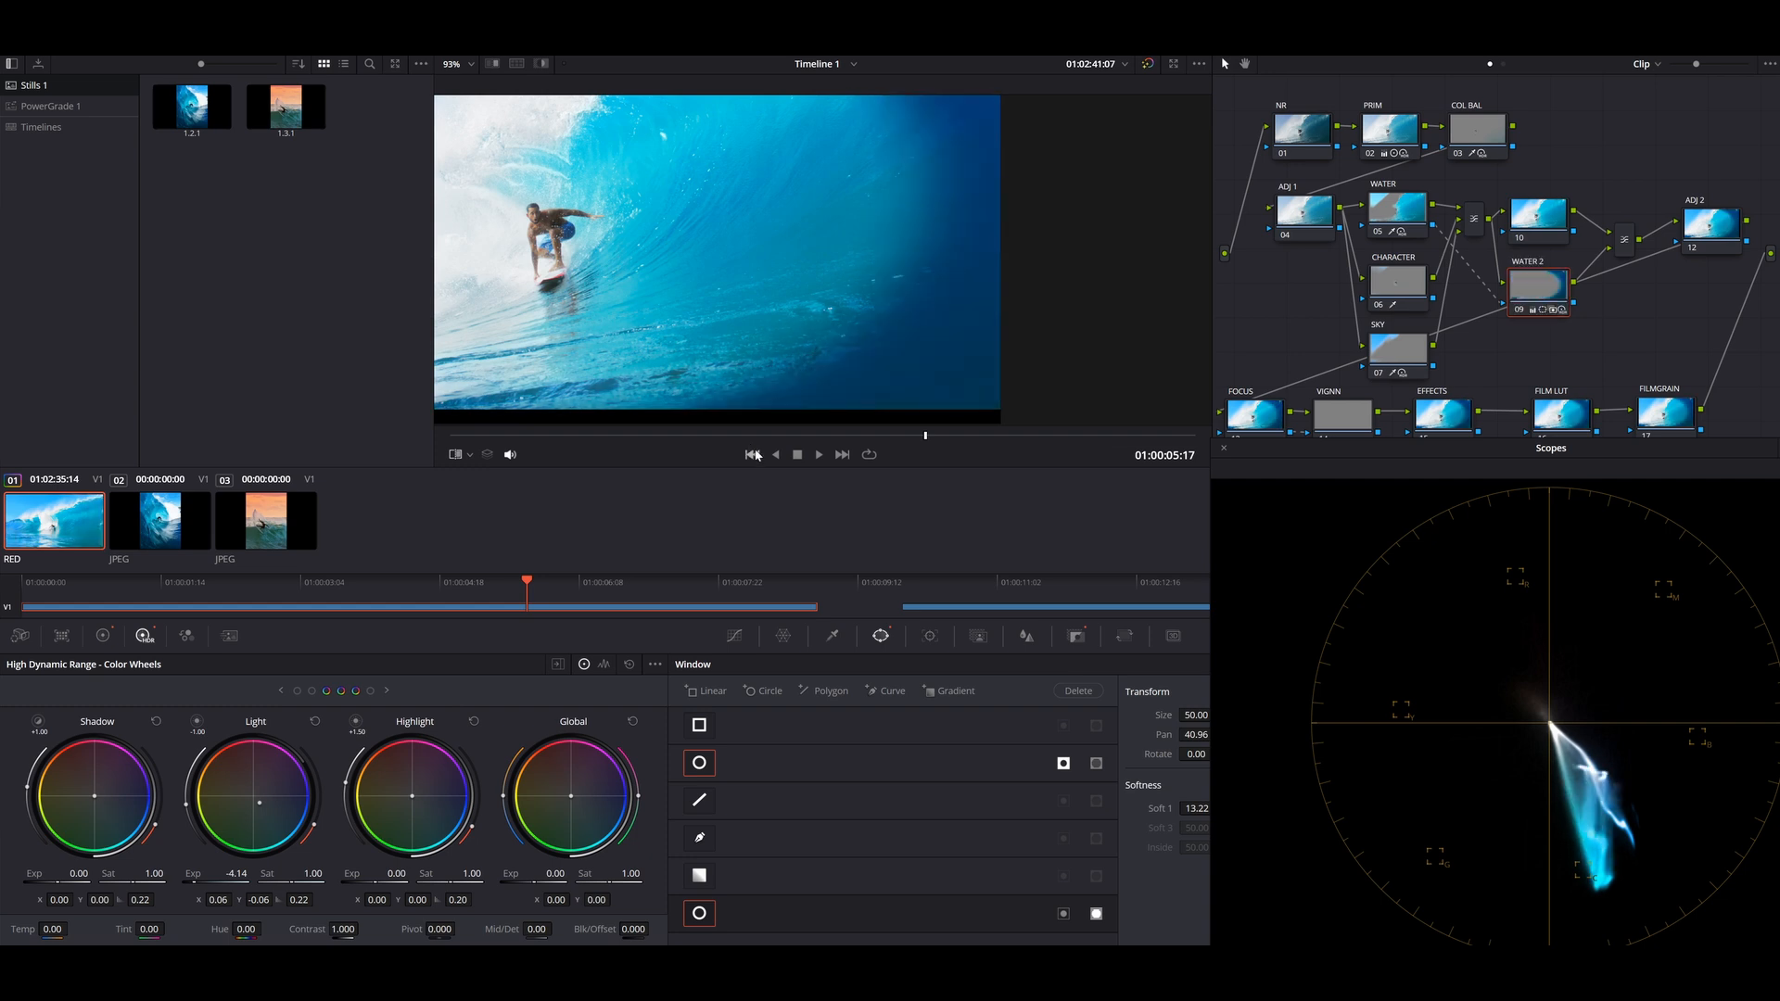
scroll(831, 315, down, 5)
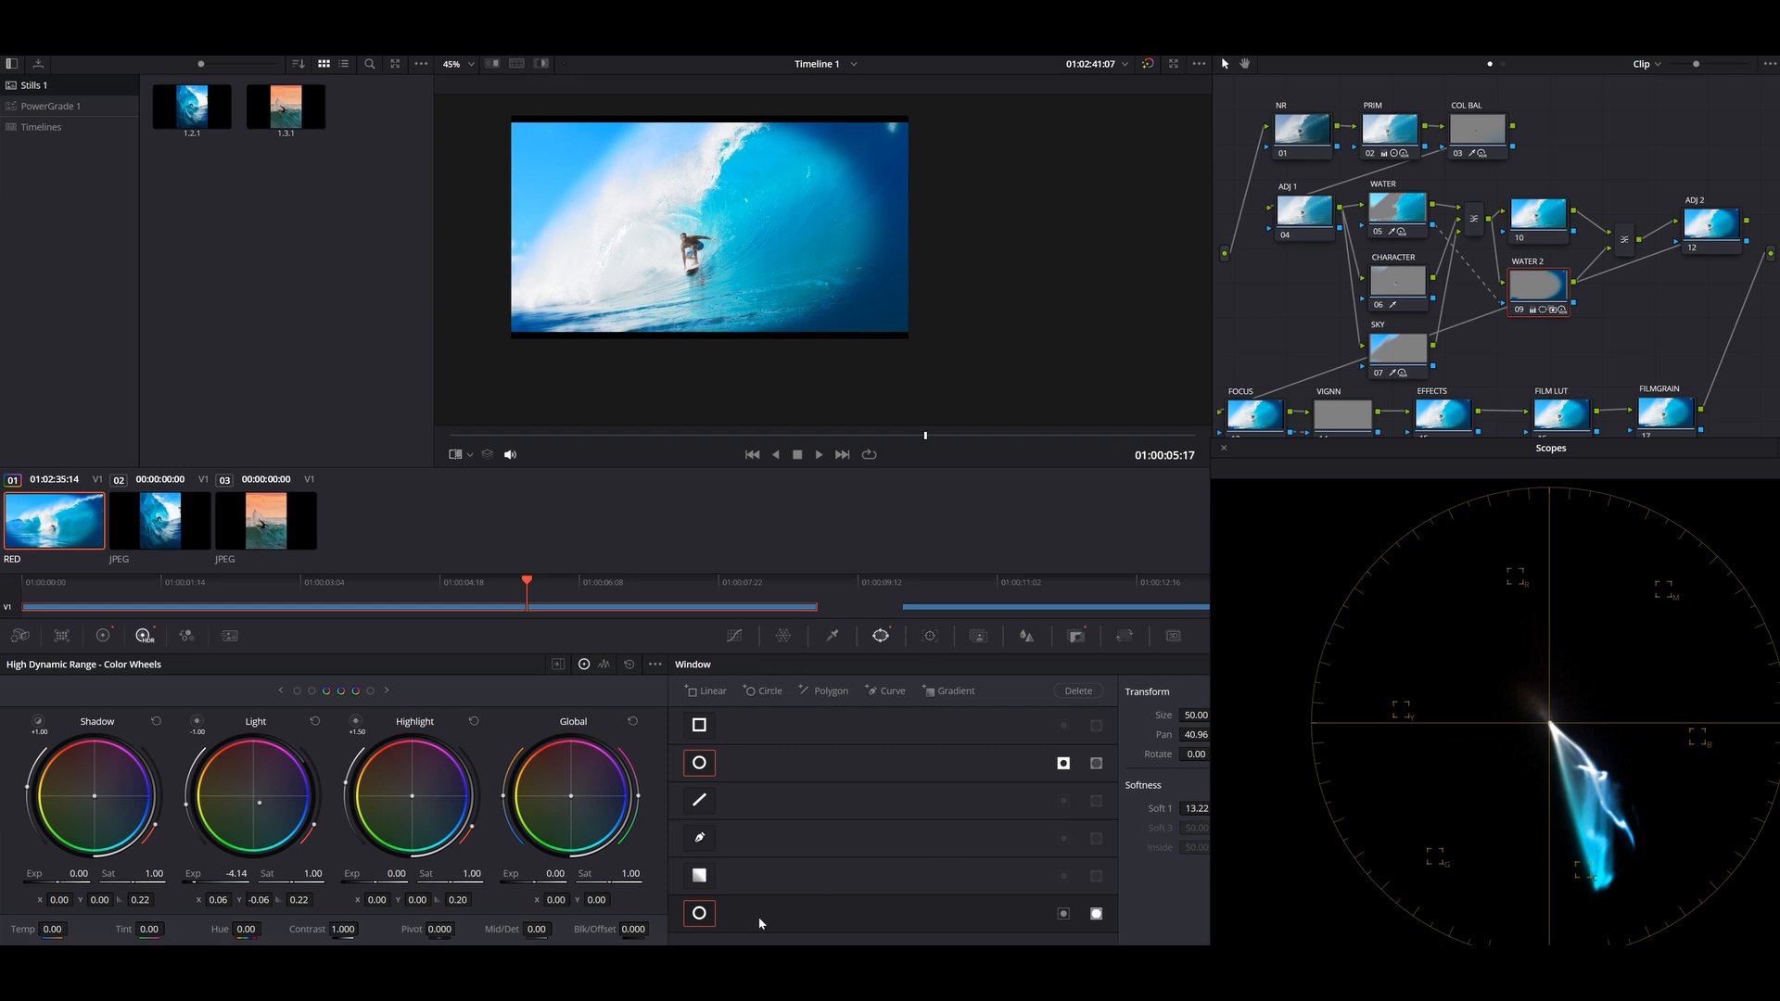
Increase the softness of the large inverted ellipse window on WATER 2 to blend its darkened edge, and hide the window outlines.
click(930, 636)
click(881, 636)
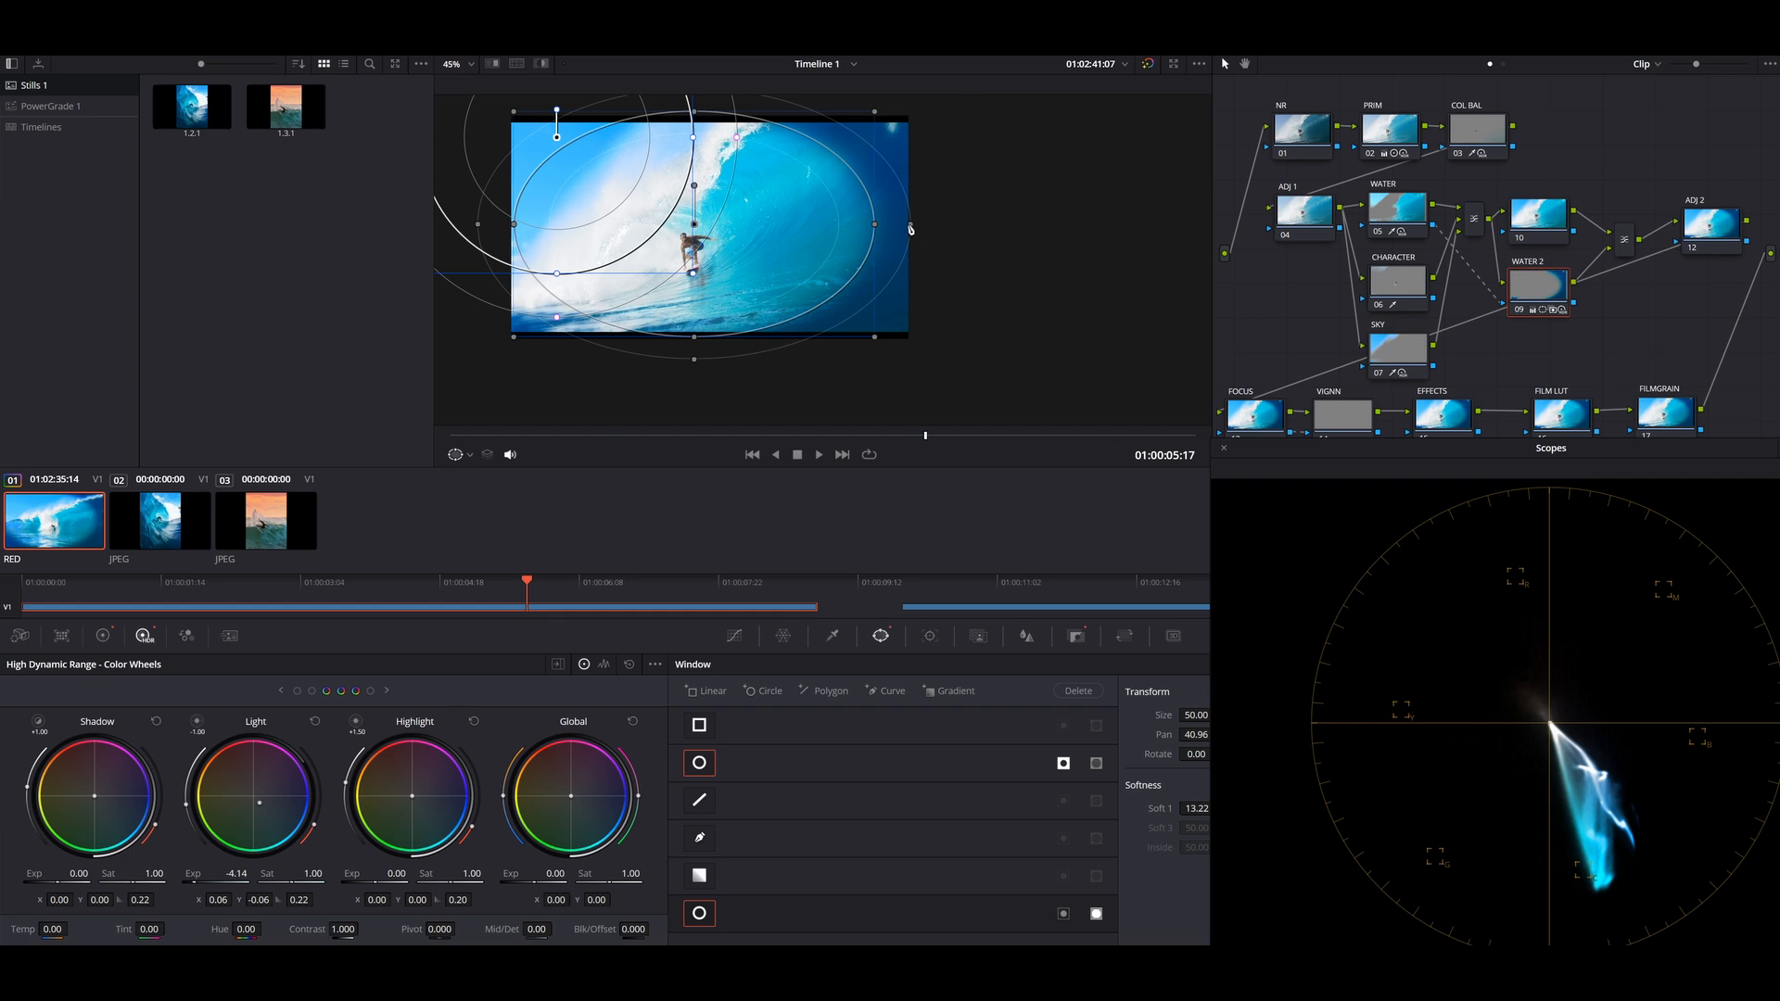
click(818, 765)
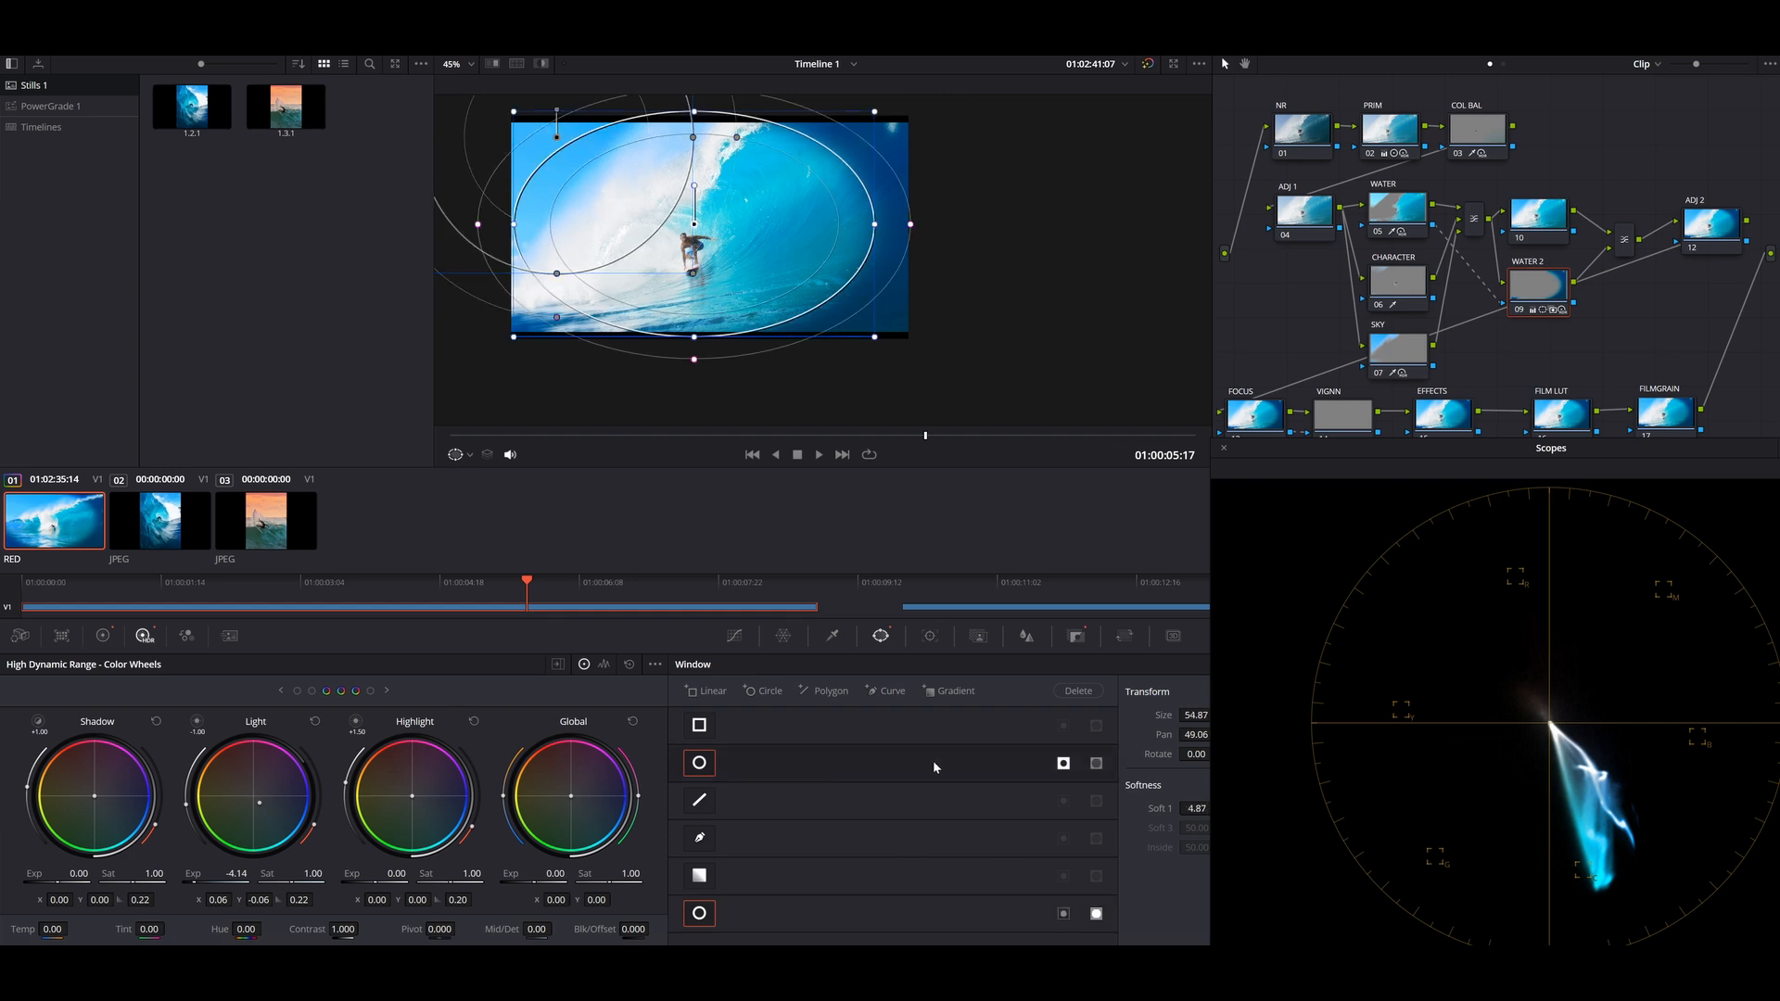
drag(1191, 808, 1217, 808)
mouse_move(955, 225)
mouse_down()
mouse_move(1017, 224)
mouse_move(945, 224)
mouse_up()
drag(805, 297, 814, 297)
click(735, 635)
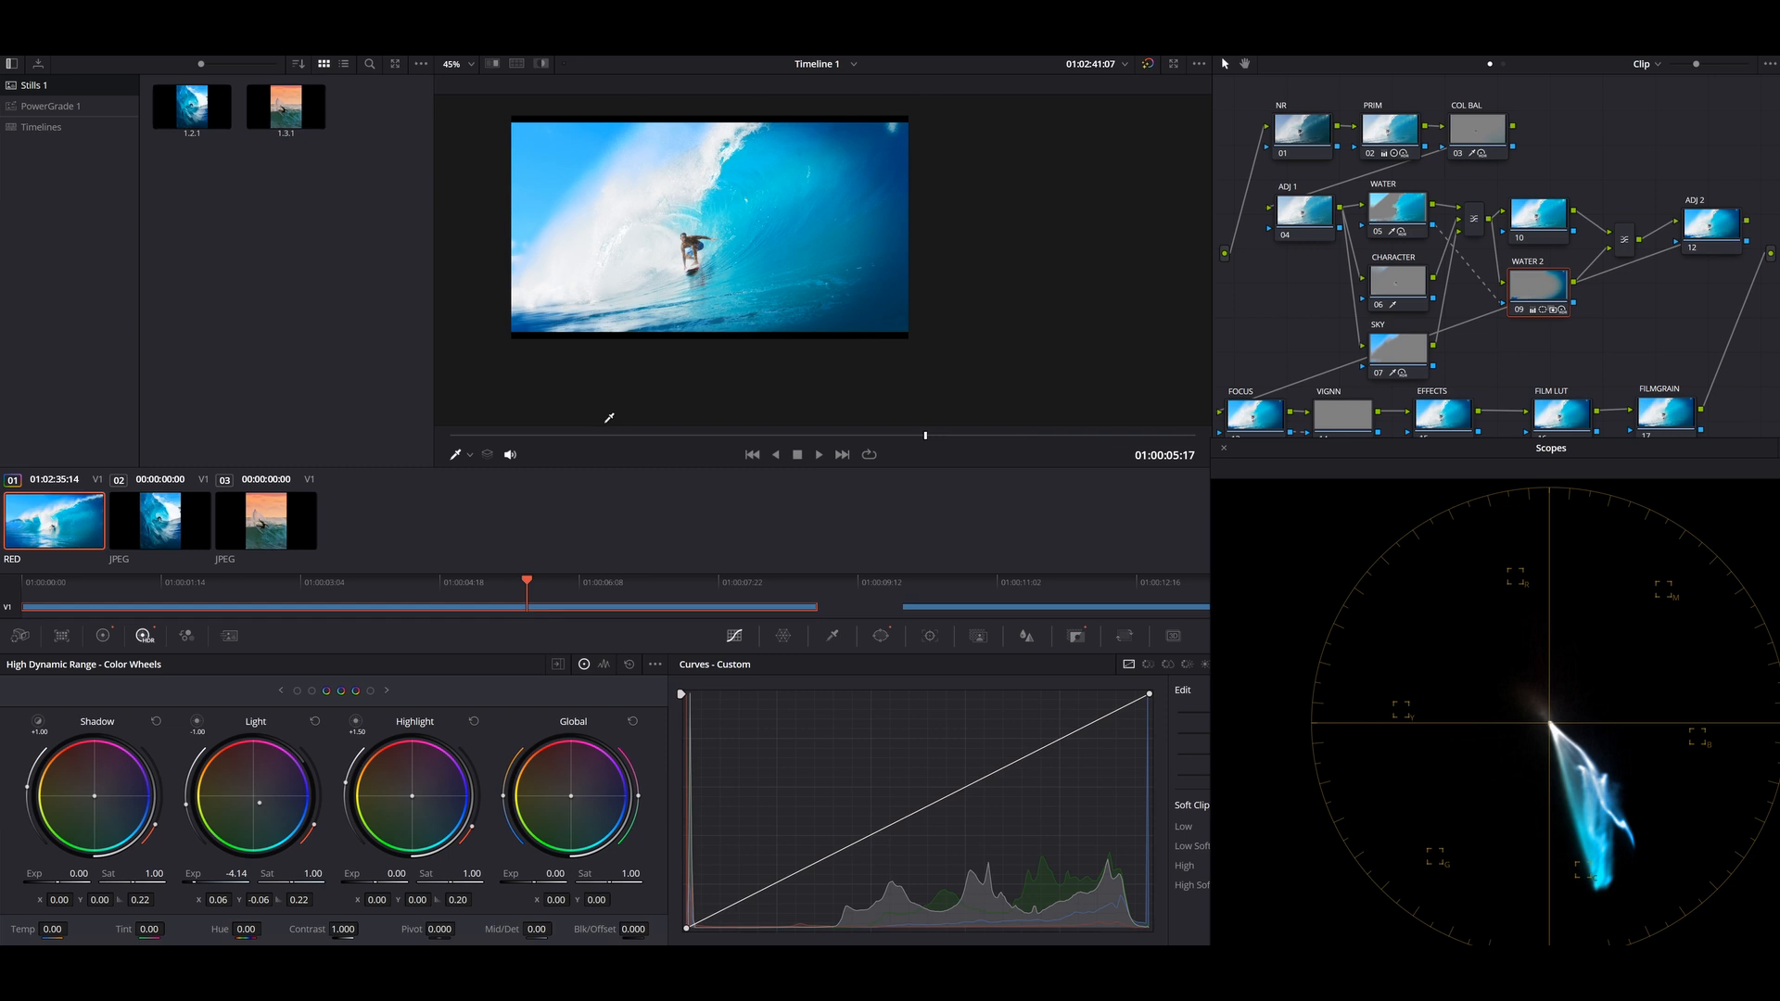
At 01:00:05:08, set the SKY node's qualifier hue softness to 8.2, save the project and compare the frame with the reference still.
drag(608, 438, 895, 436)
click(1413, 348)
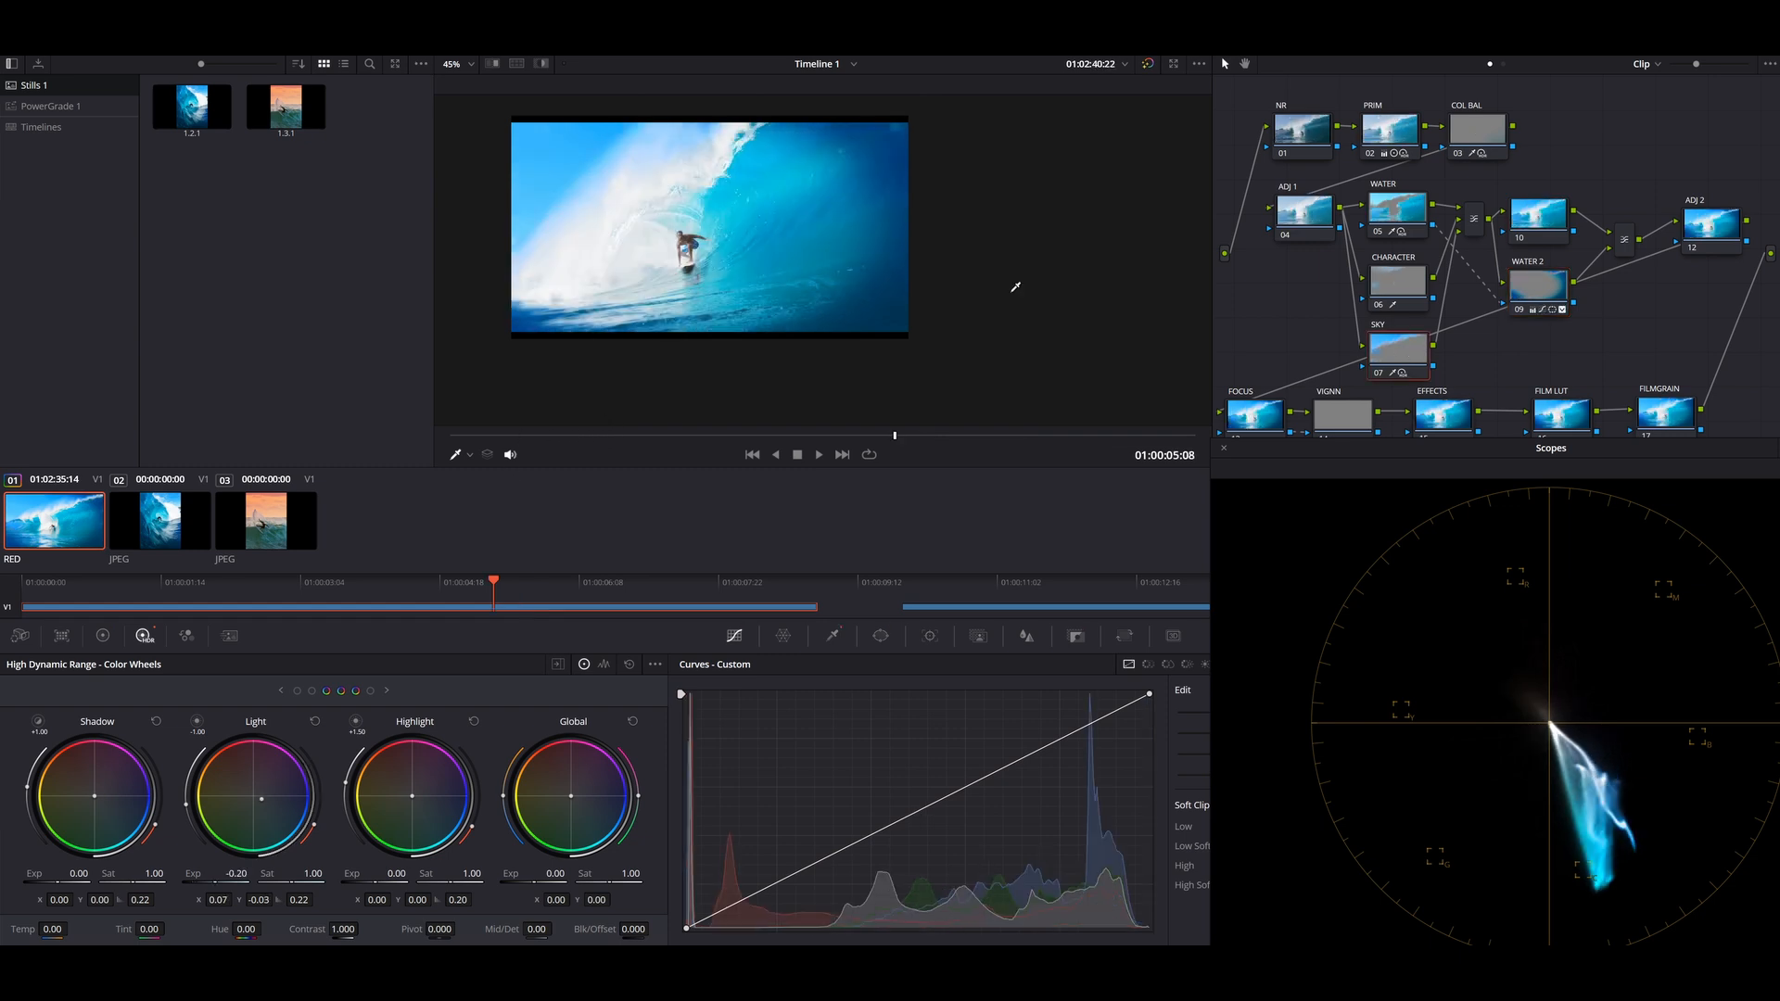
click(840, 638)
click(881, 636)
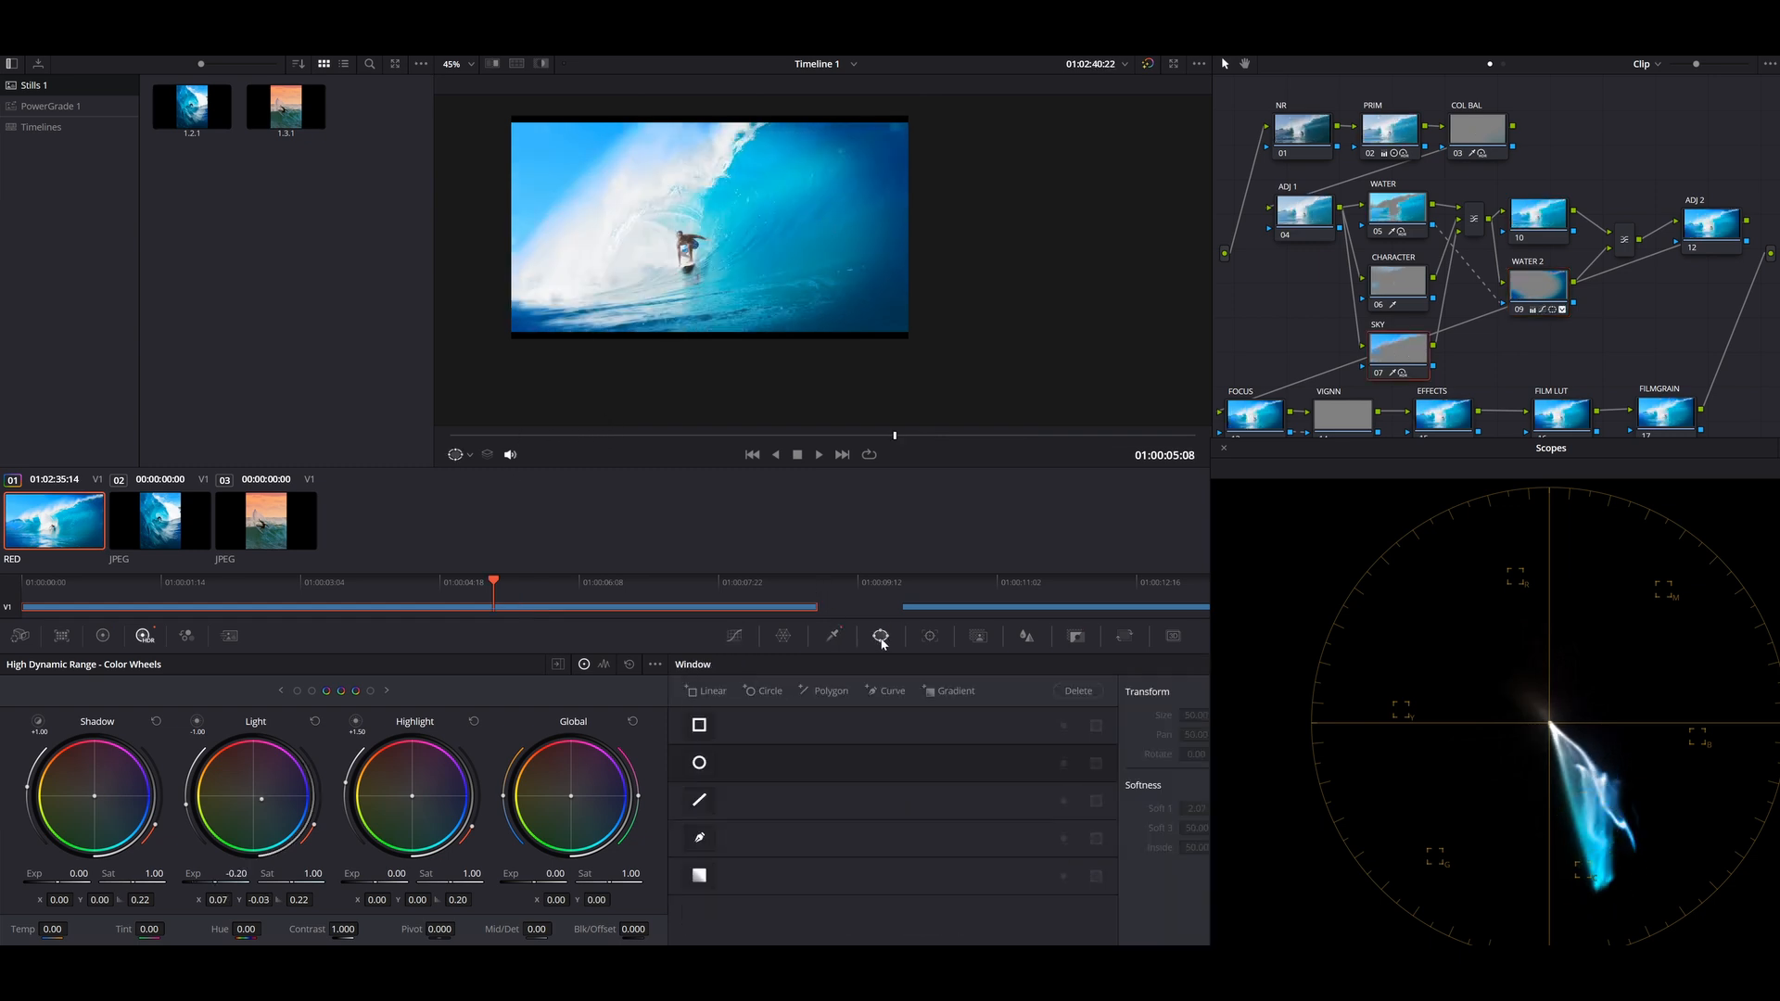
click(833, 636)
mouse_move(1046, 775)
mouse_down()
mouse_move(1085, 775)
mouse_move(1064, 775)
mouse_up()
key(ctrl+d)
key(ctrl+d)
key(ctrl+s)
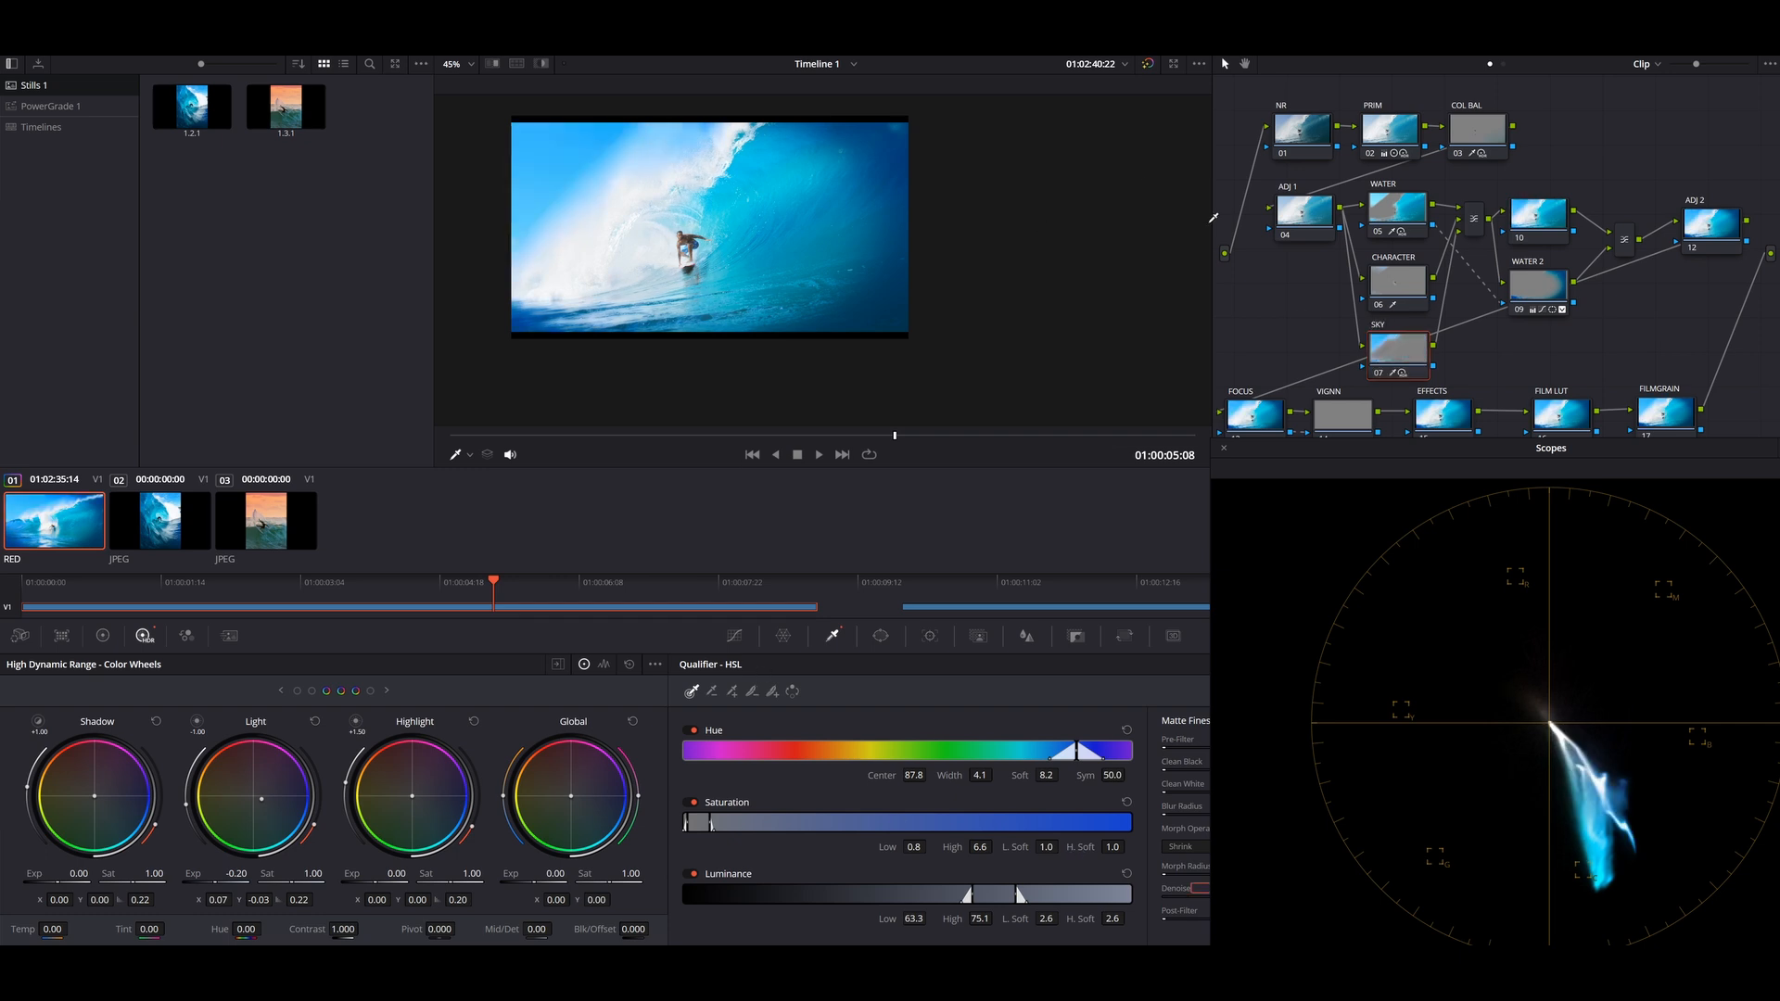
click(492, 64)
drag(832, 227, 701, 227)
key(alt+w)
click(491, 64)
Move the Scopes window clear of the nodes and add a soft-edged circular window around the surfer on the FOCUS node.
drag(1411, 450, 1424, 502)
click(1249, 419)
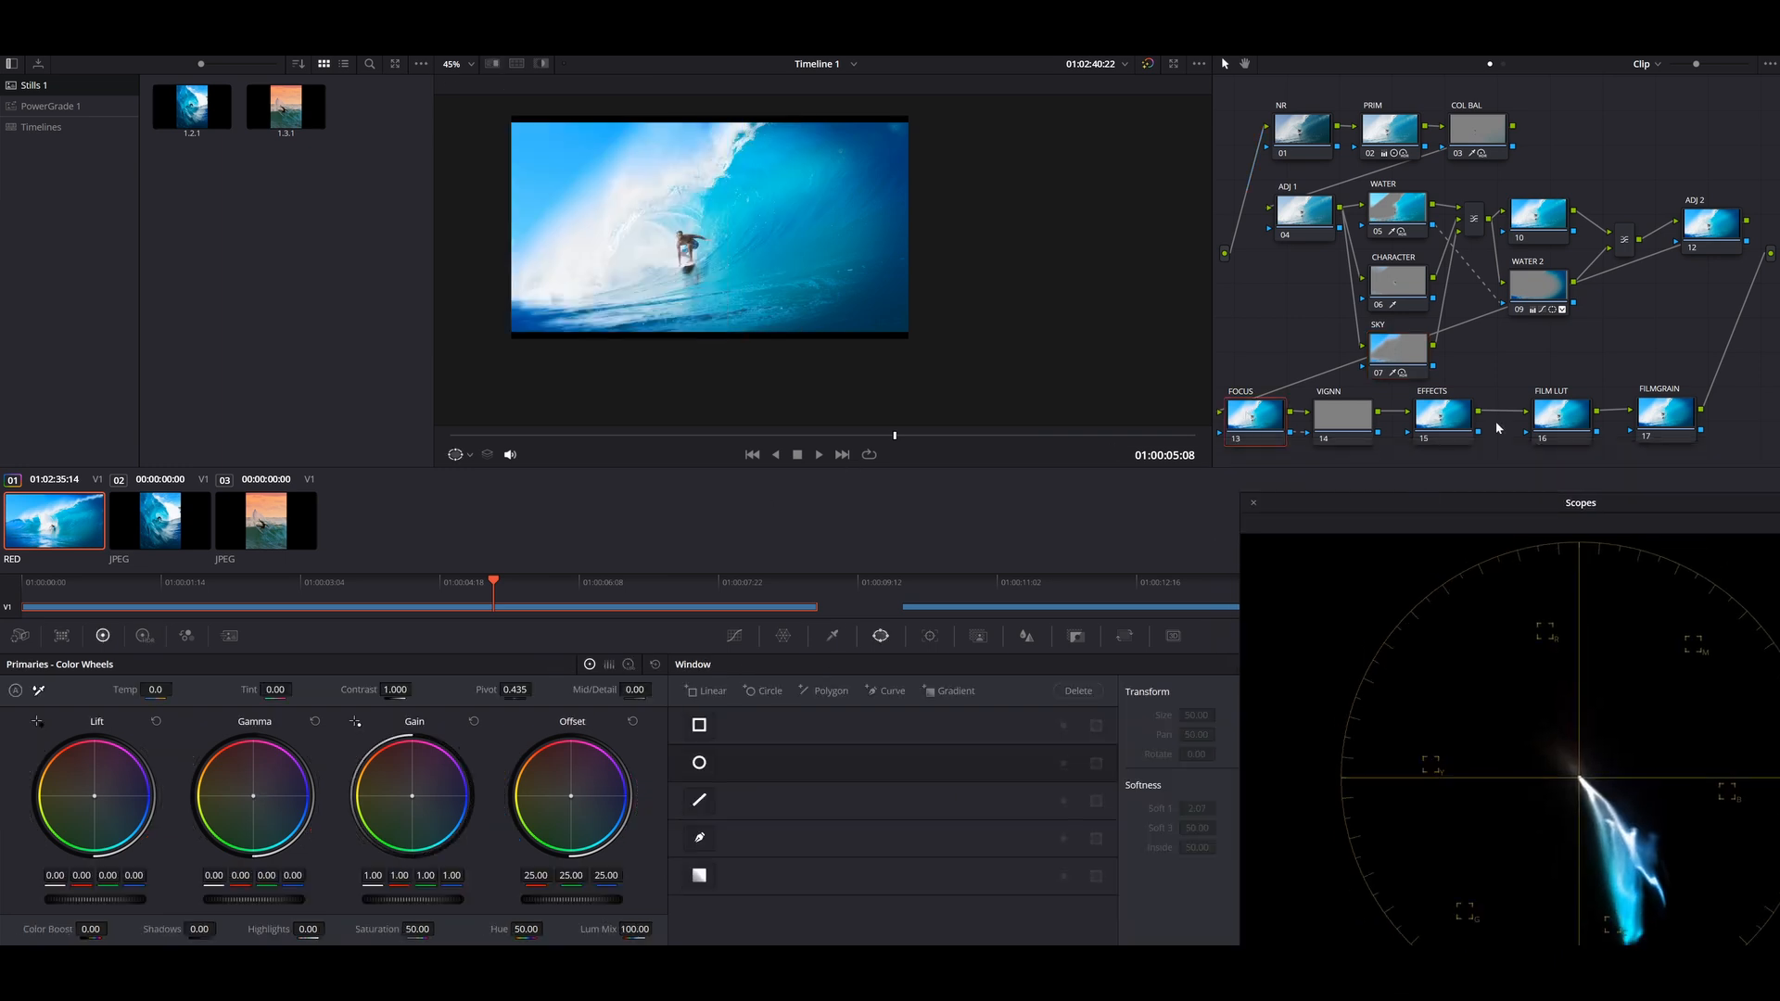
click(701, 763)
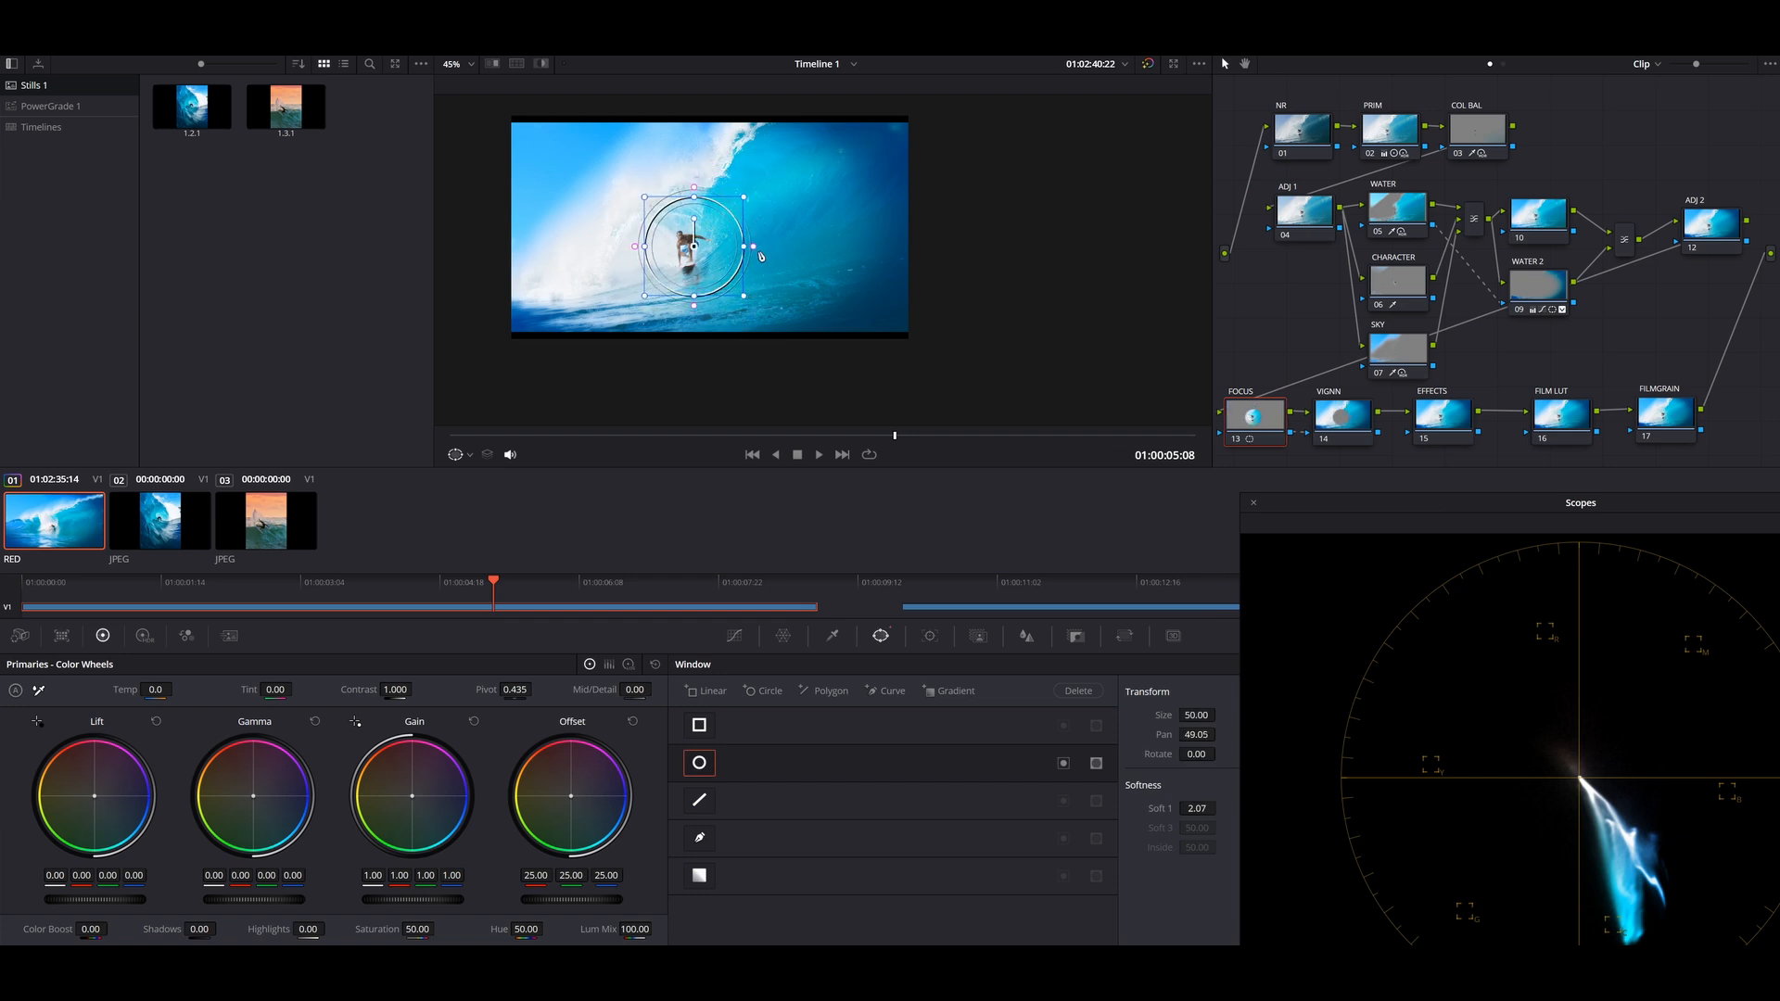
drag(753, 245, 686, 217)
drag(1190, 810, 1224, 809)
Darken the area outside the focus window by setting the VIGNN node's Gain to 0.85.
key(shift+apostrophe)
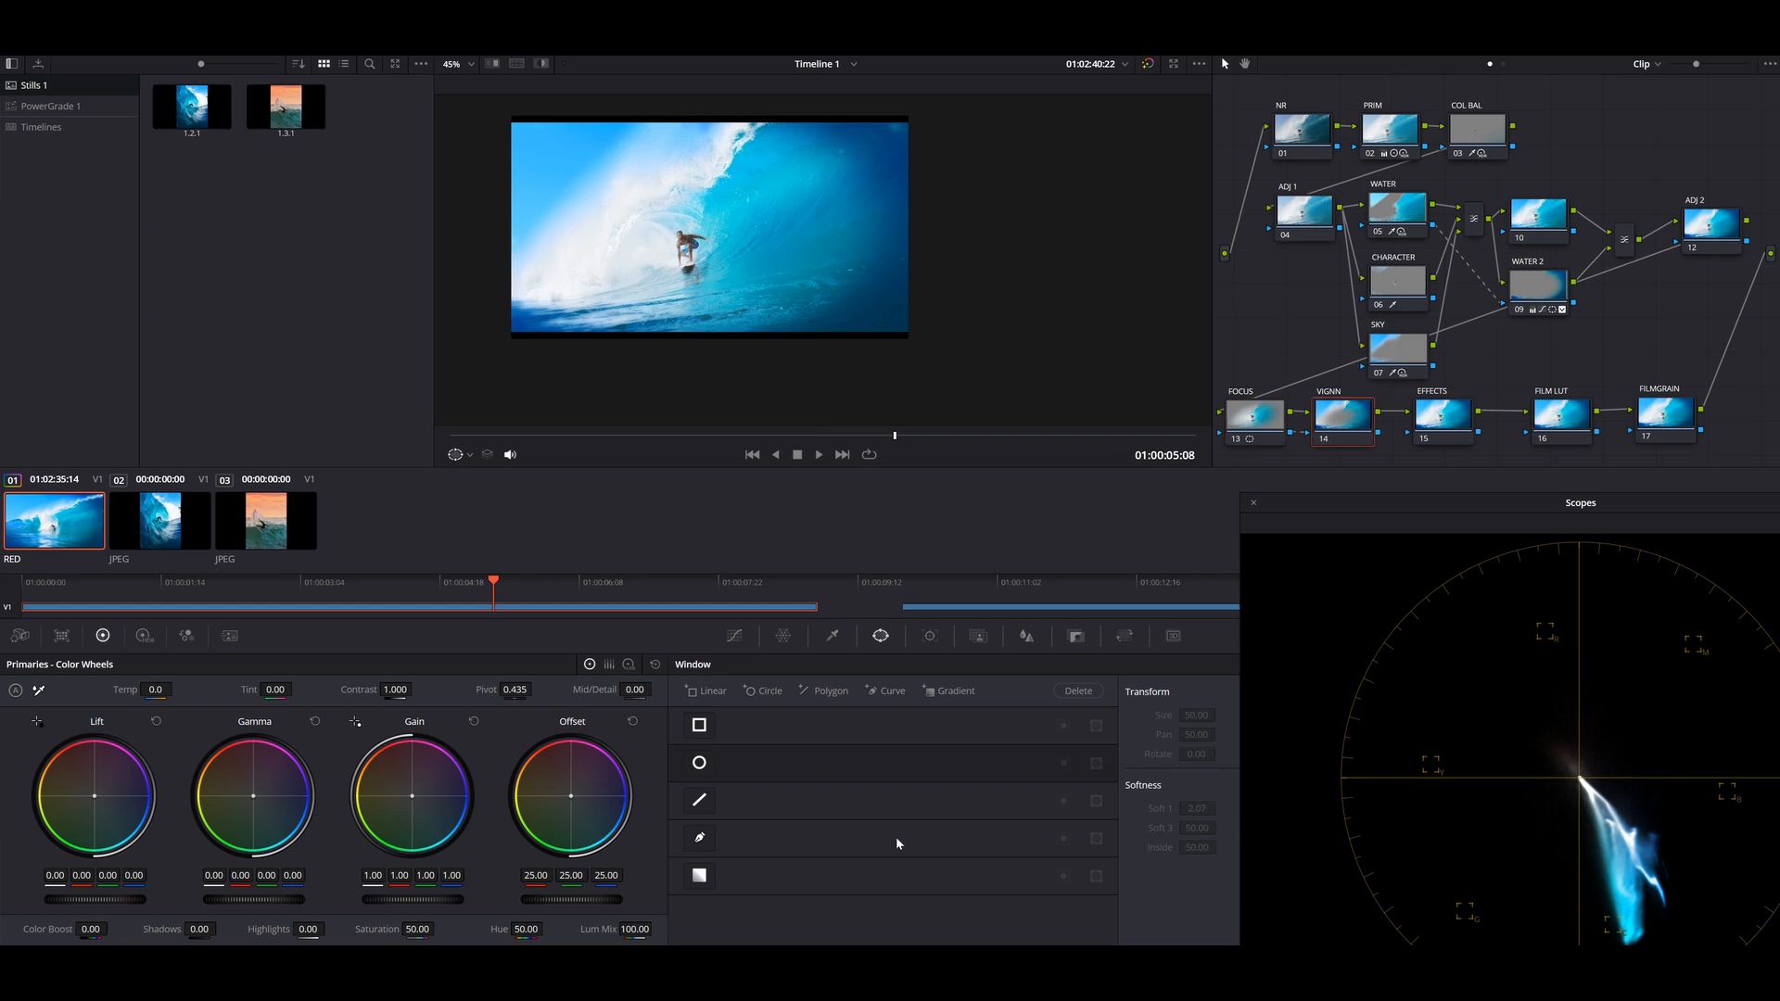
drag(428, 896, 399, 896)
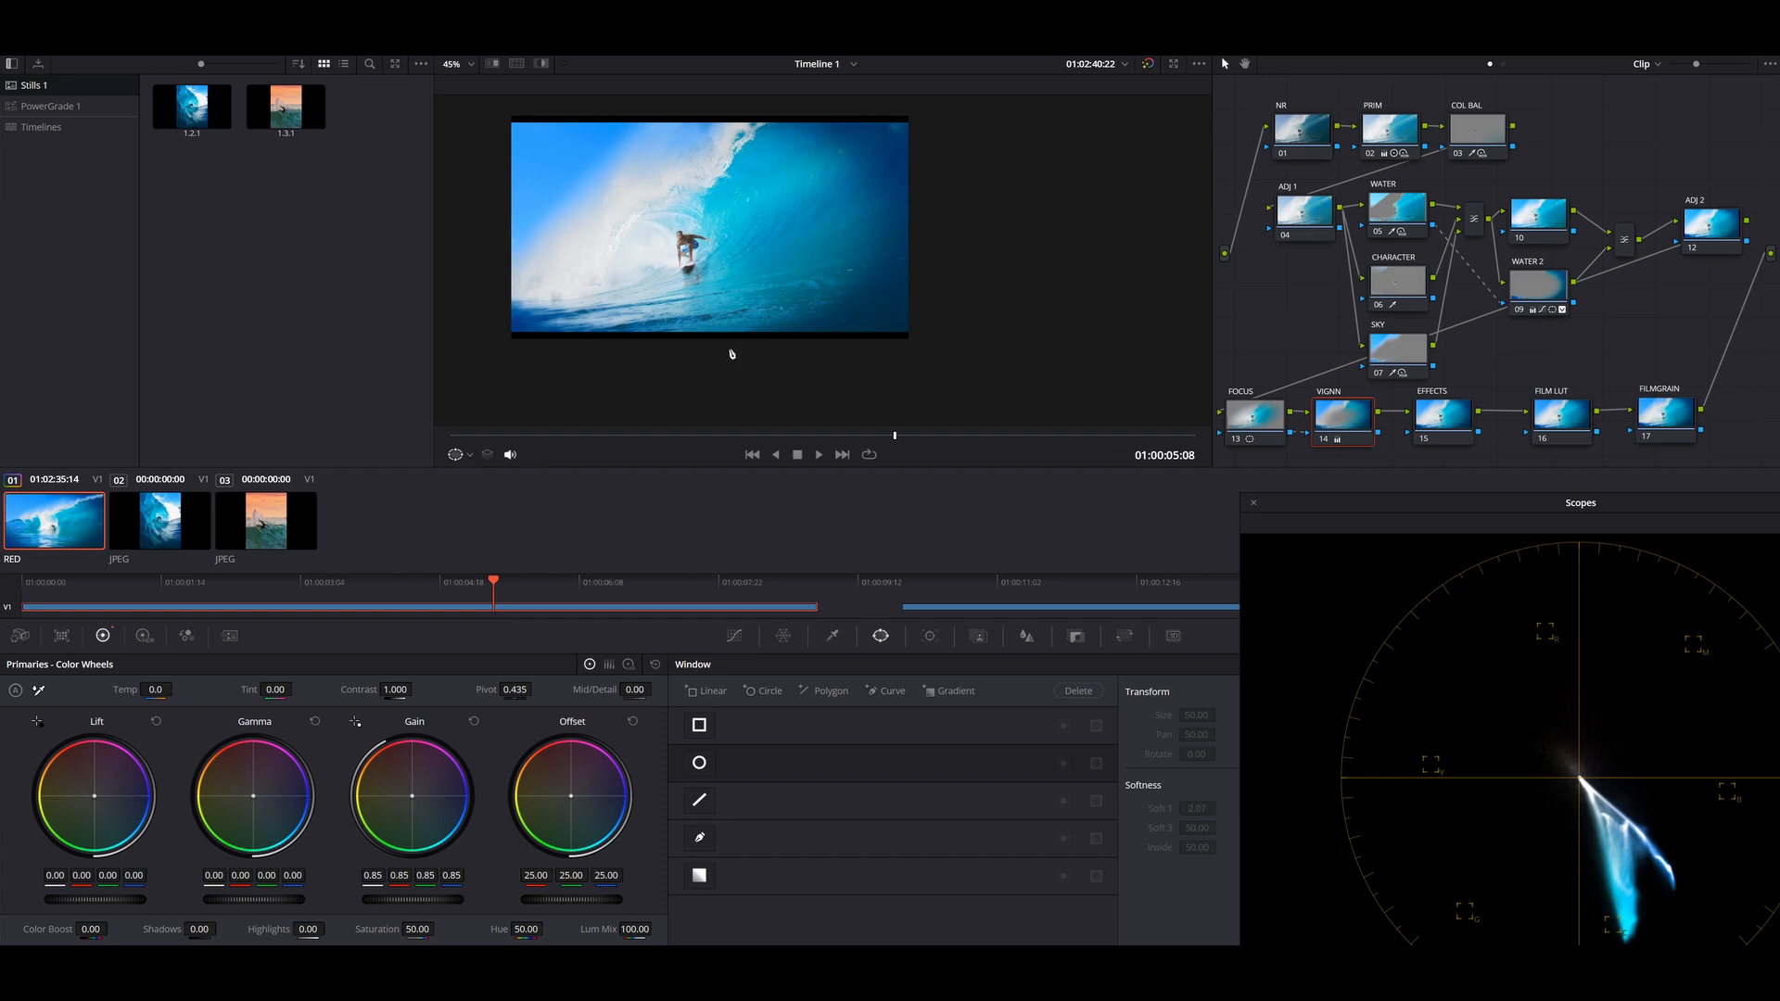
scroll(781, 284, down, 2)
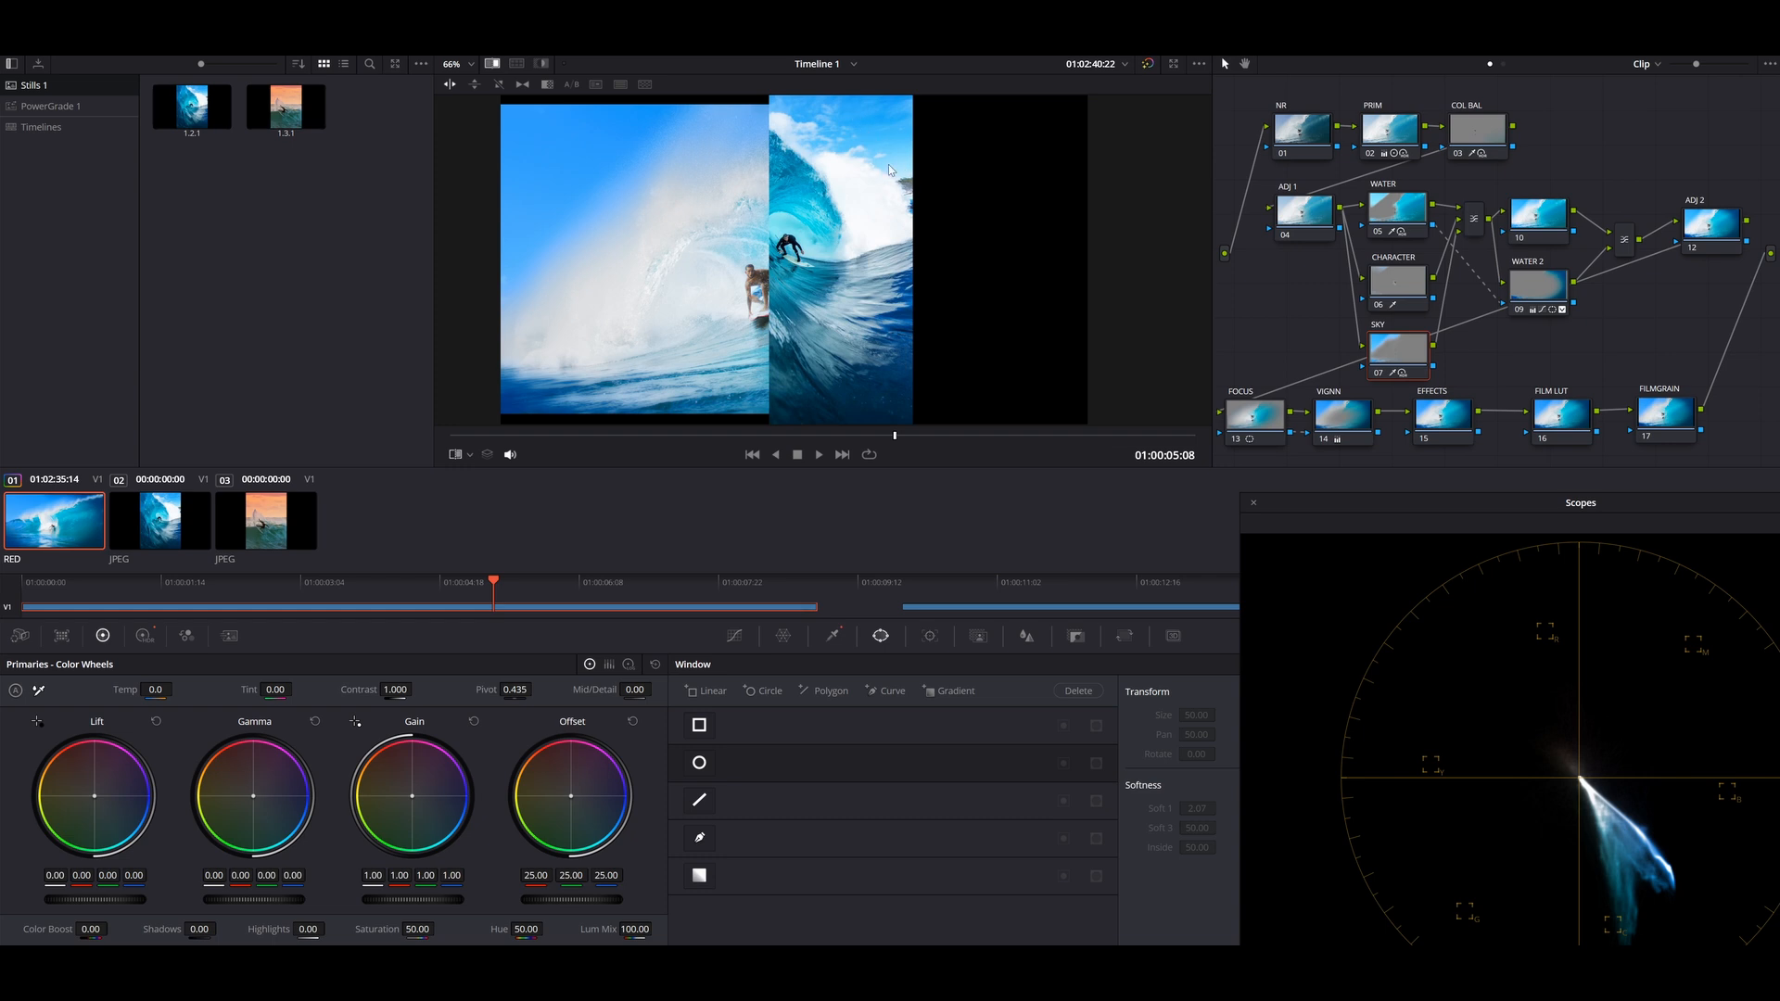
Hide the reference wipe and add an angled gradient window over the upper-left sky on the SKY node, rotated -14.42 with softness 5.76.
click(493, 63)
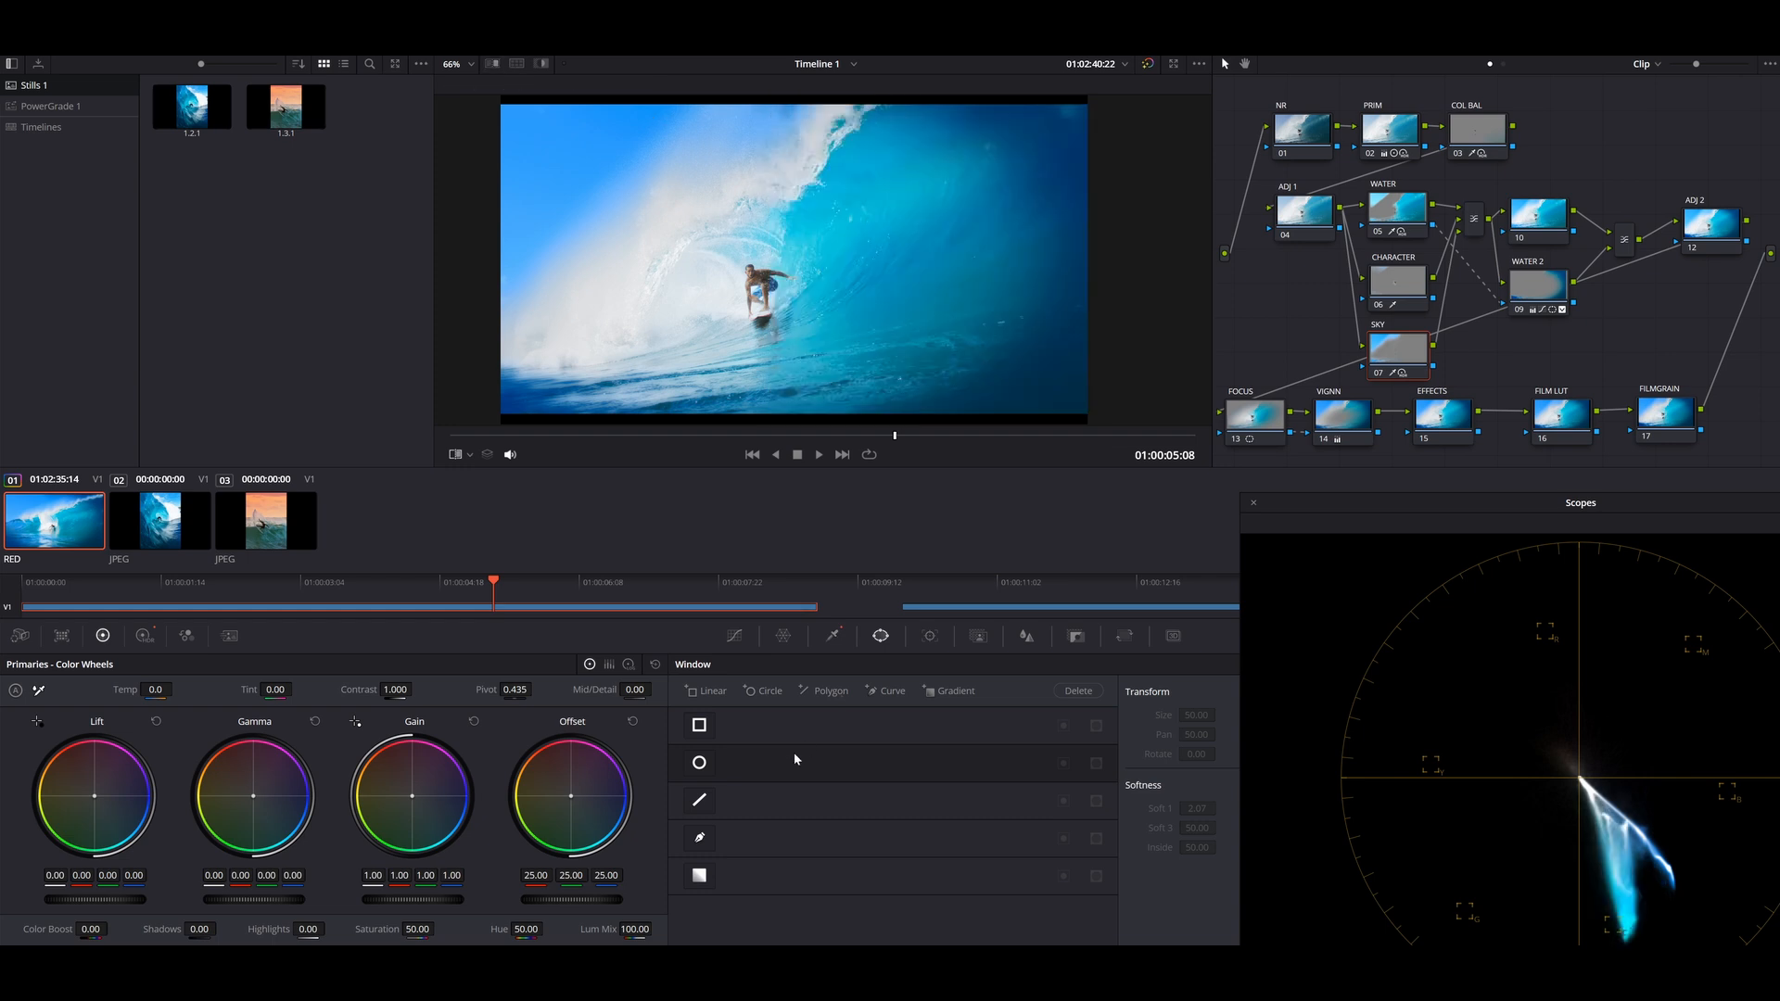
click(700, 877)
drag(795, 269, 524, 99)
drag(647, 256, 621, 216)
key(shift+grave)
click(881, 636)
drag(616, 219, 565, 278)
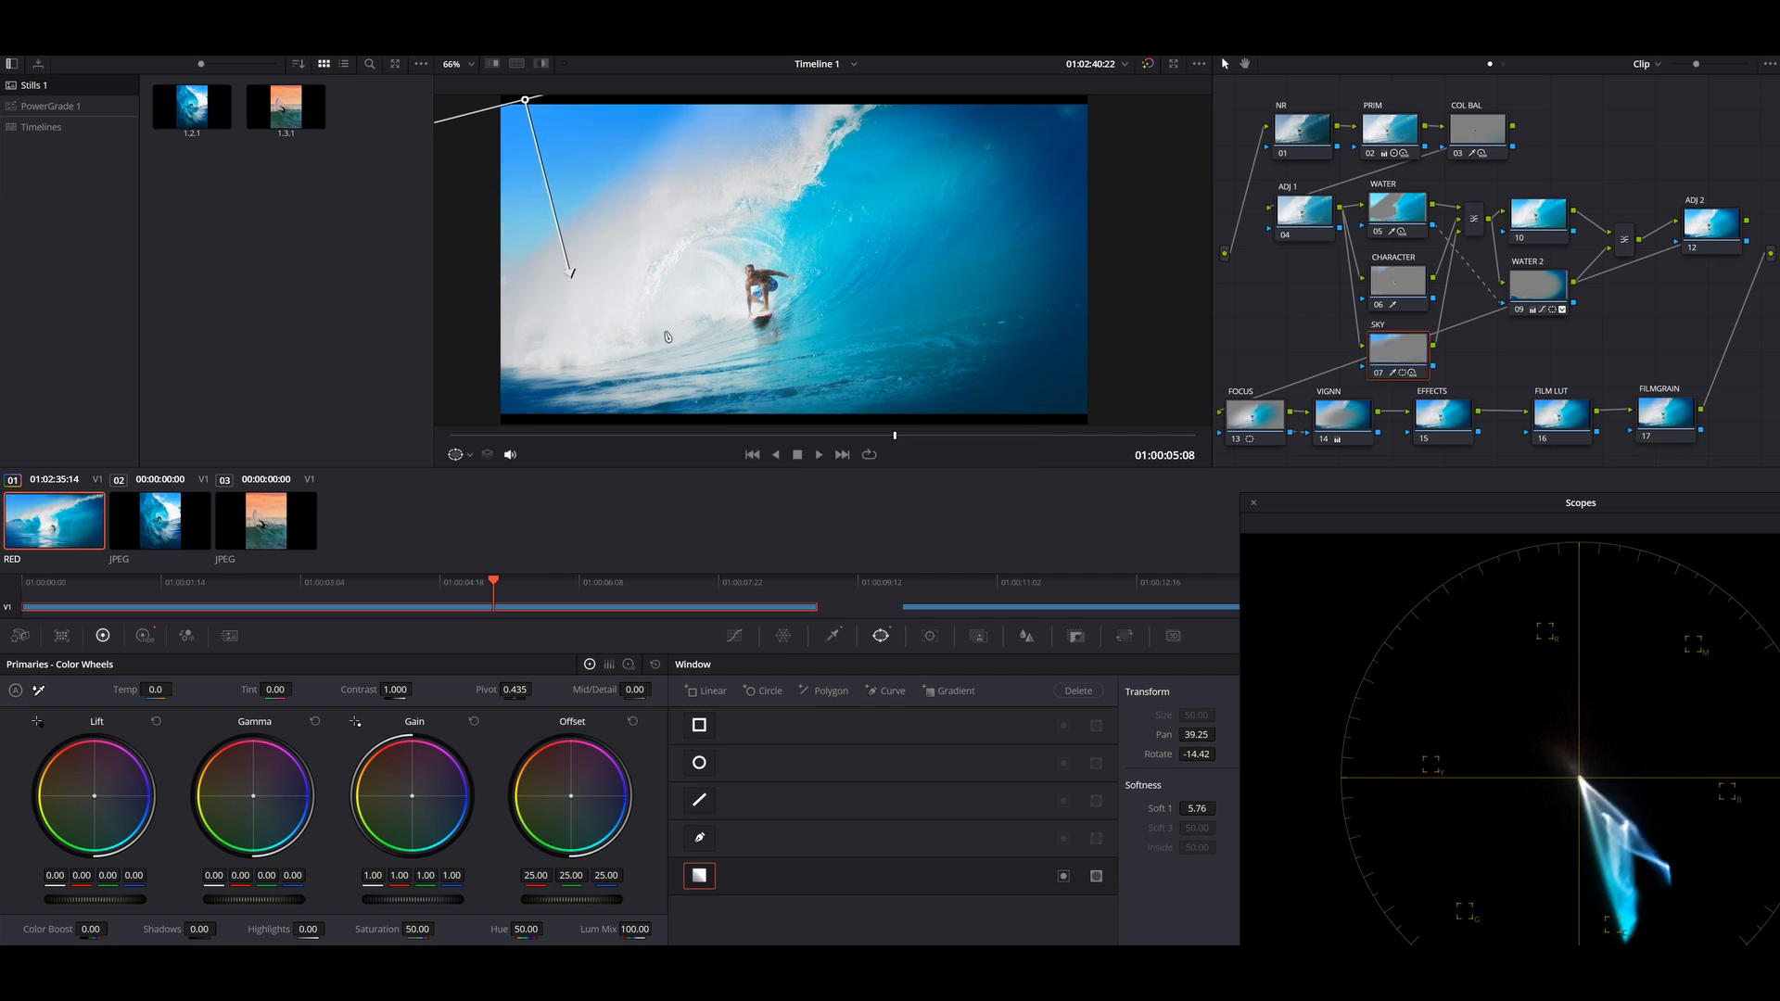
drag(525, 99, 523, 86)
scroll(549, 125, down, 4)
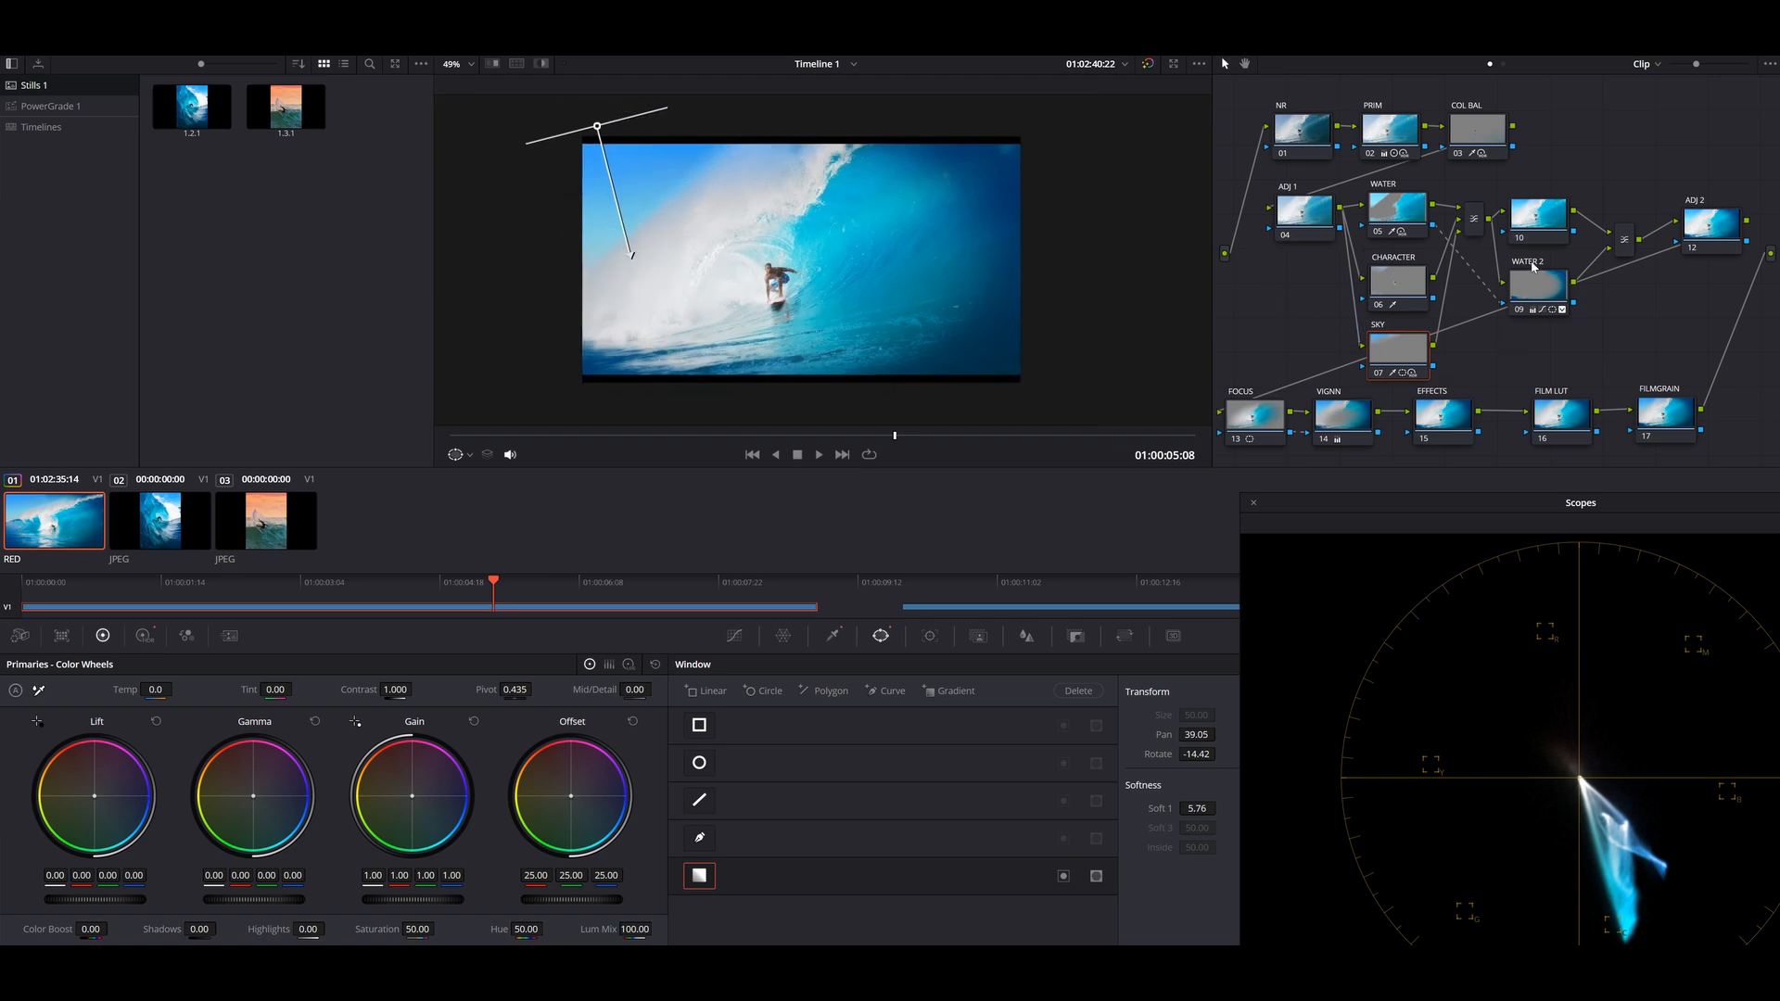
Widen the softness of the large ellipse window on WATER 2 to 24.50 and hide the window outlines.
click(1541, 292)
drag(1084, 263, 1090, 405)
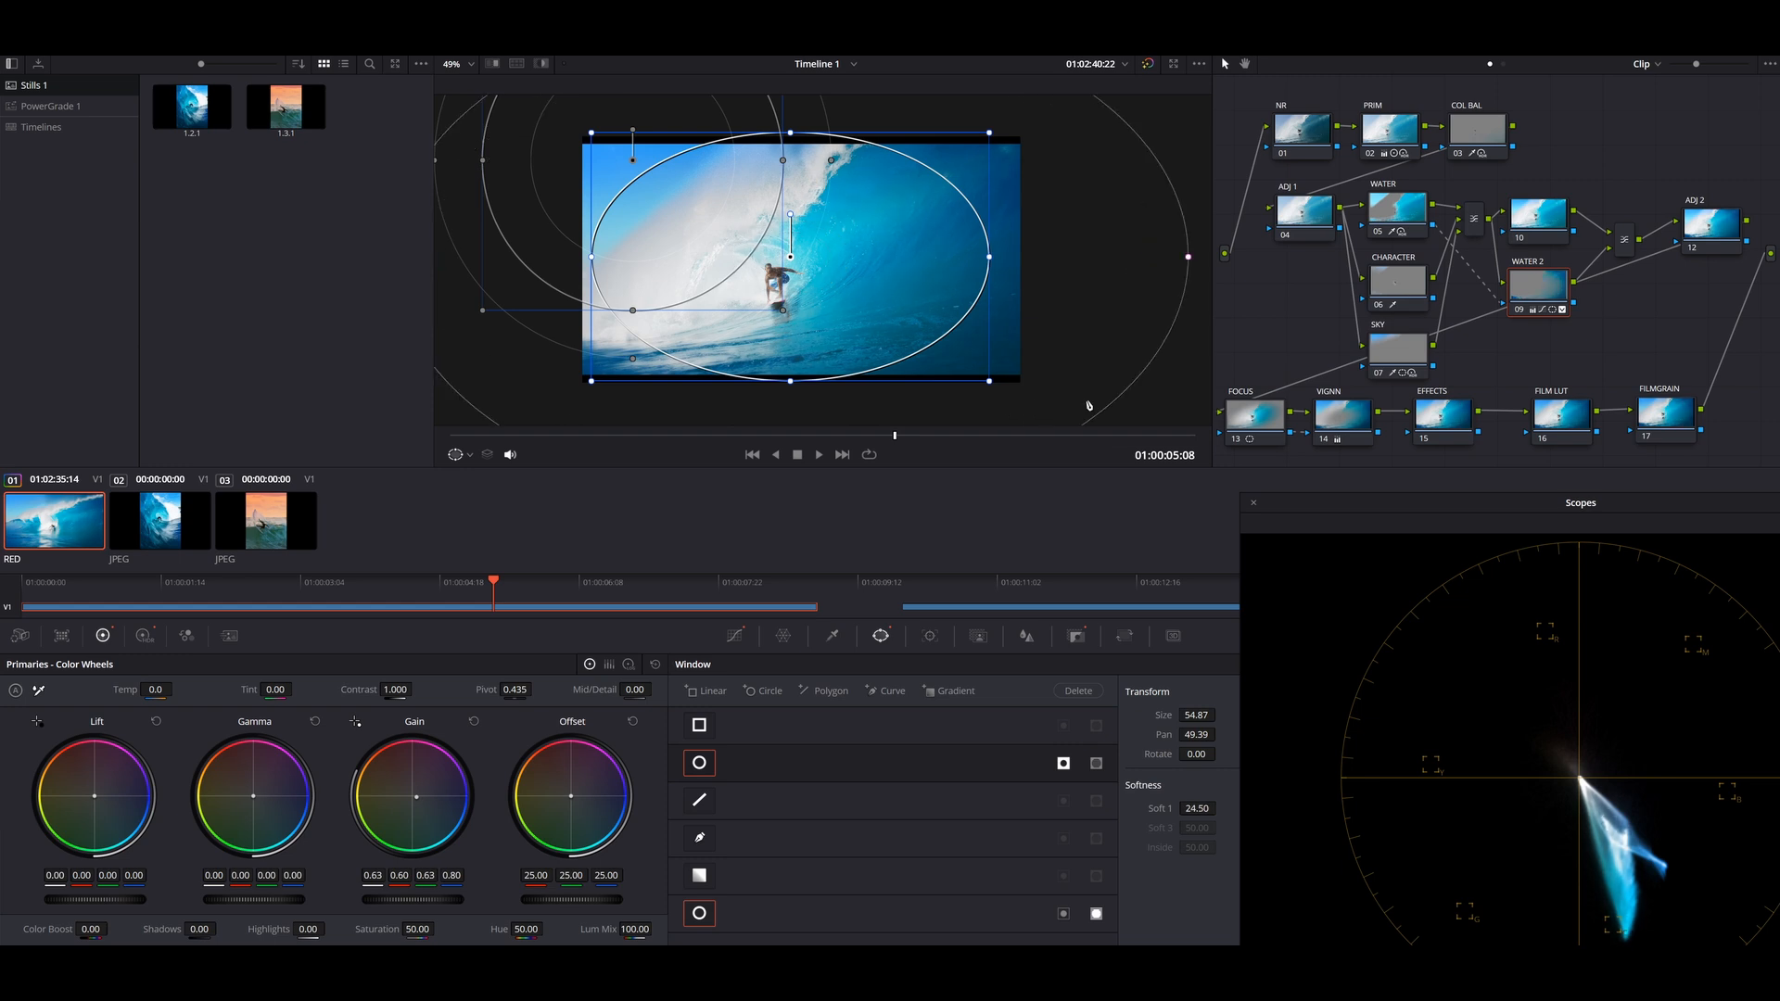
click(748, 633)
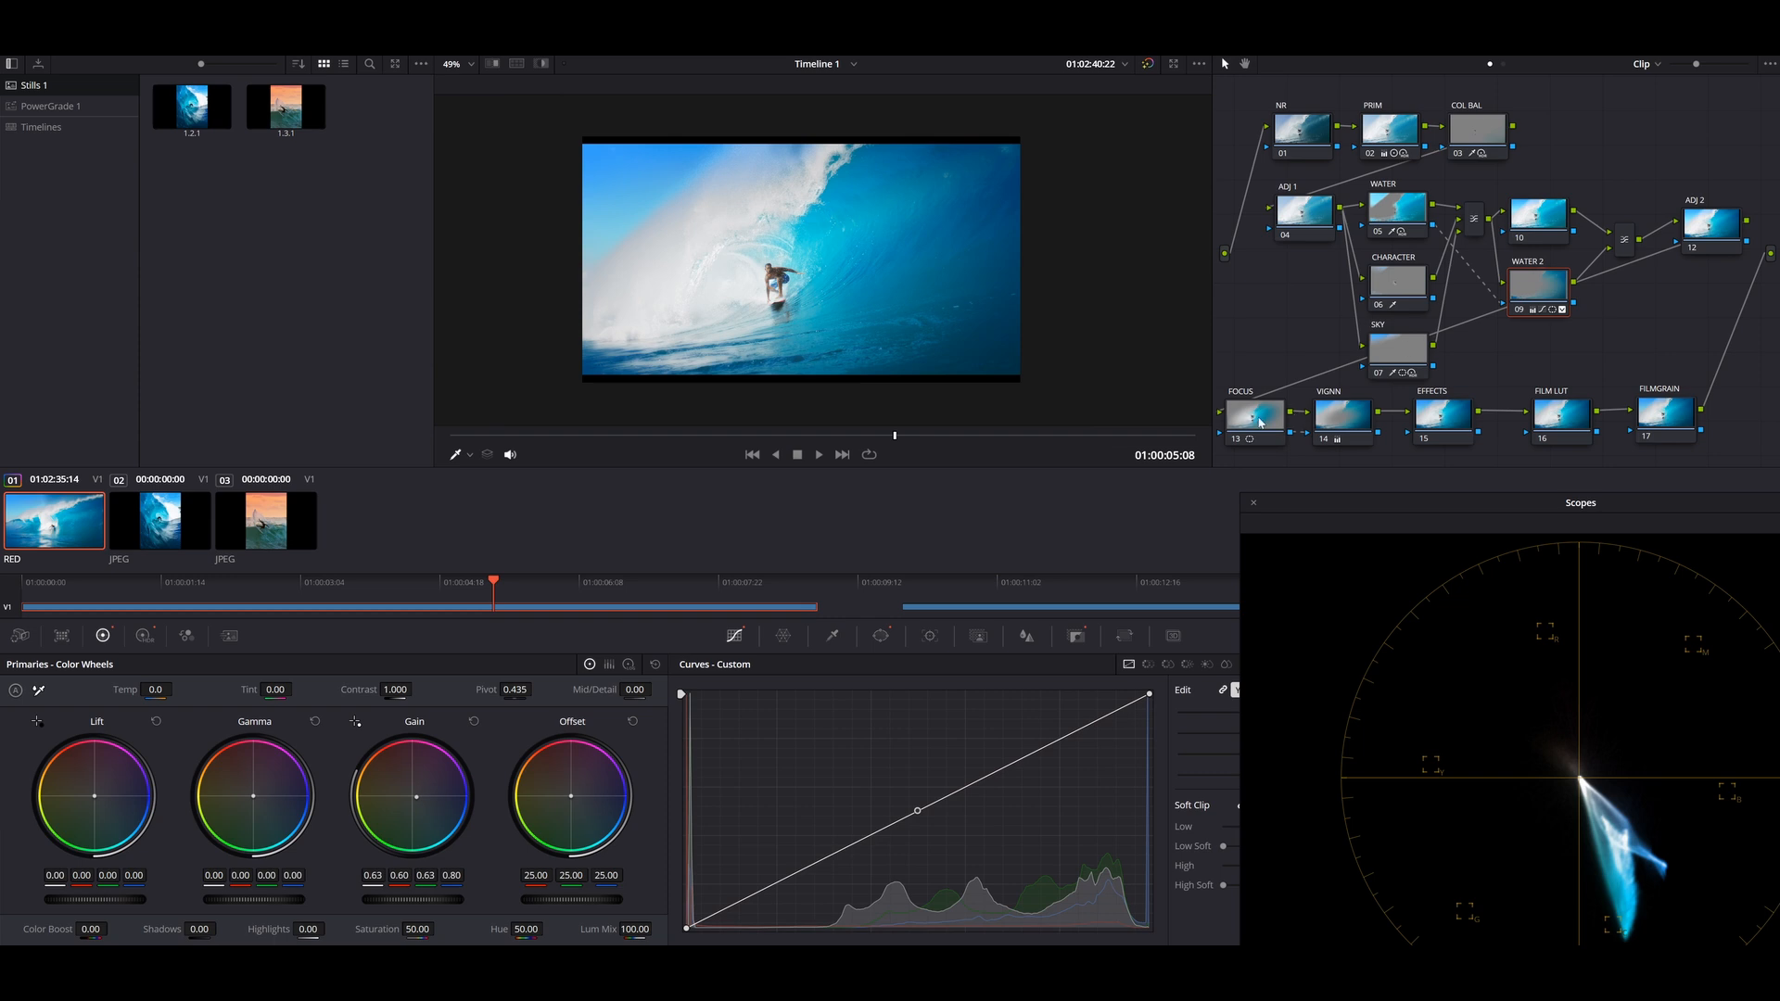
Search the effects library for EDG and apply Sharpen Edges to the FOCUS node.
click(1261, 422)
scroll(860, 325, up, 3)
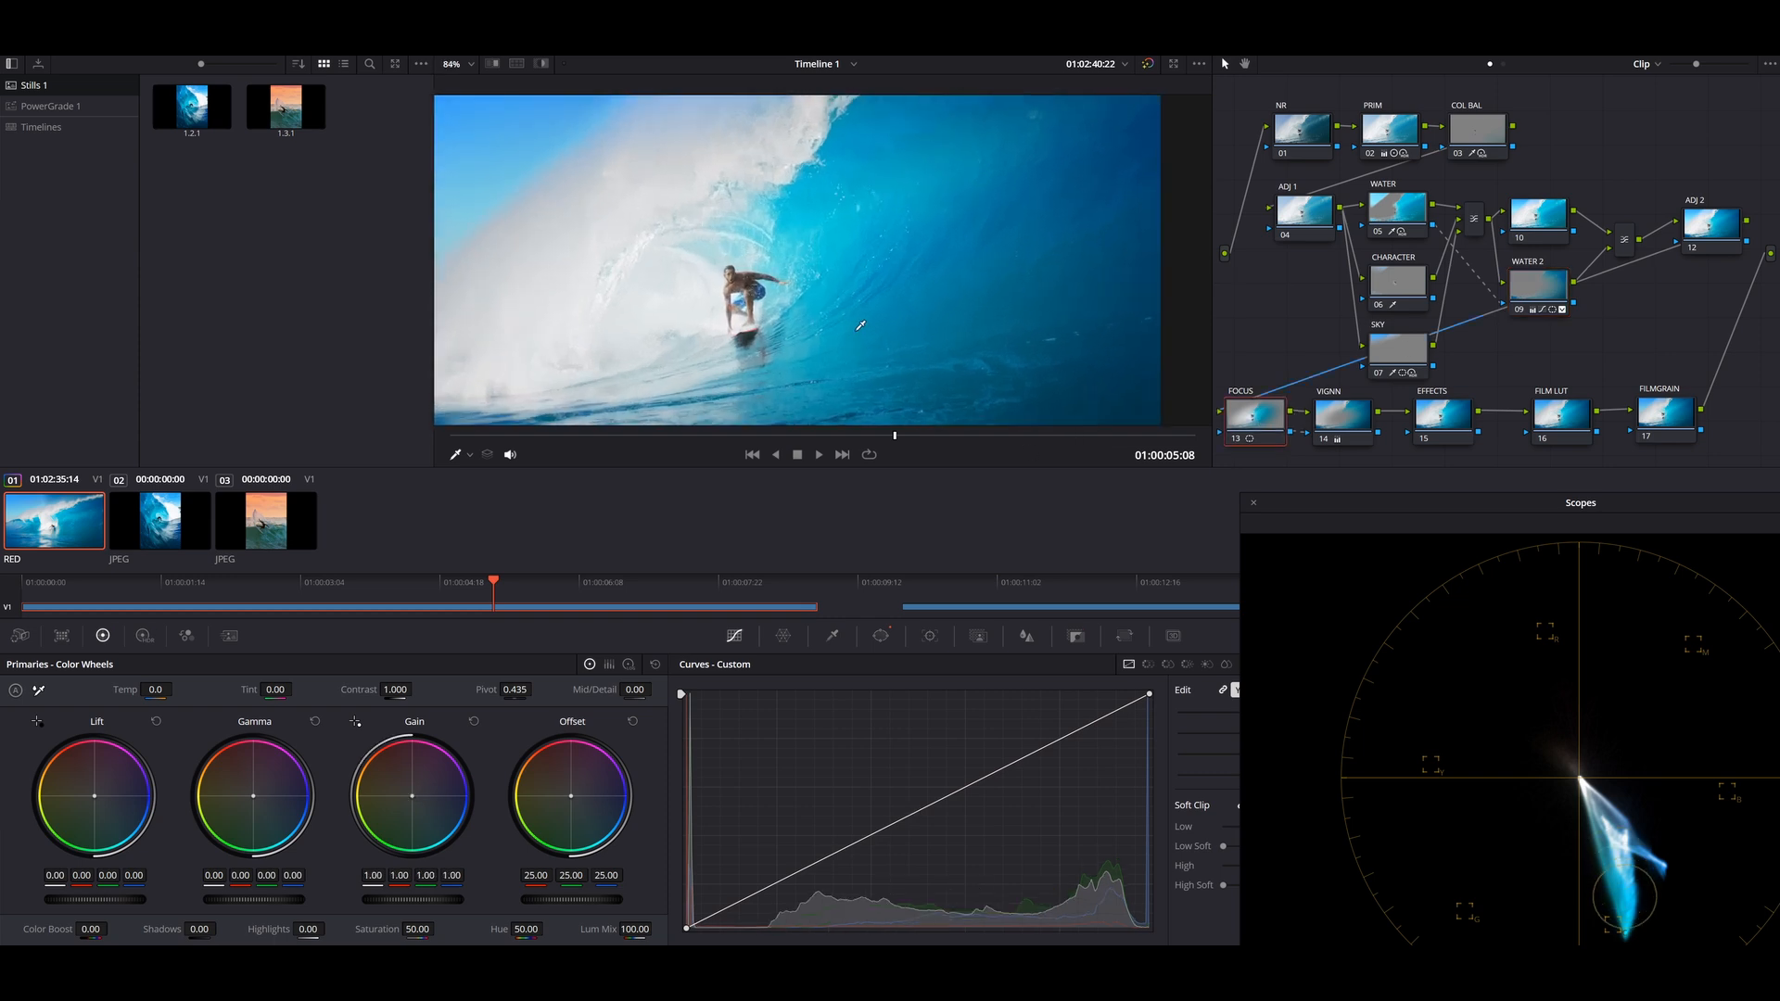
scroll(958, 324, down, 2)
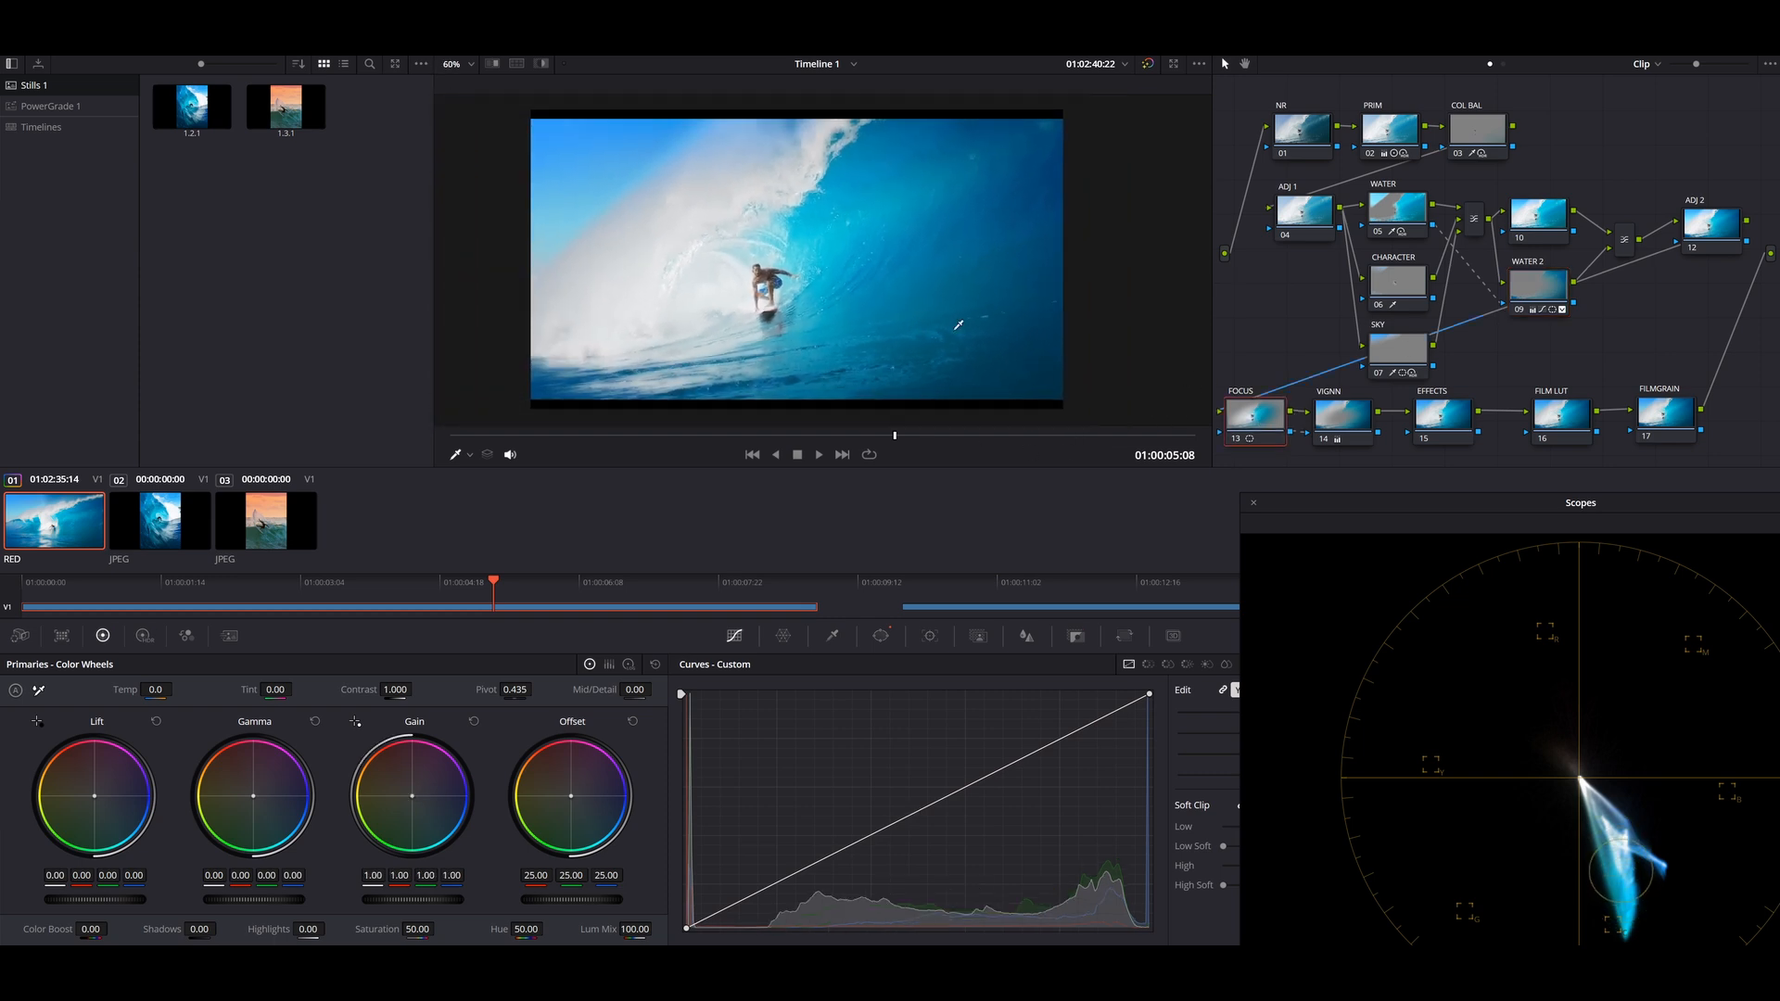
click(1704, 49)
click(1744, 64)
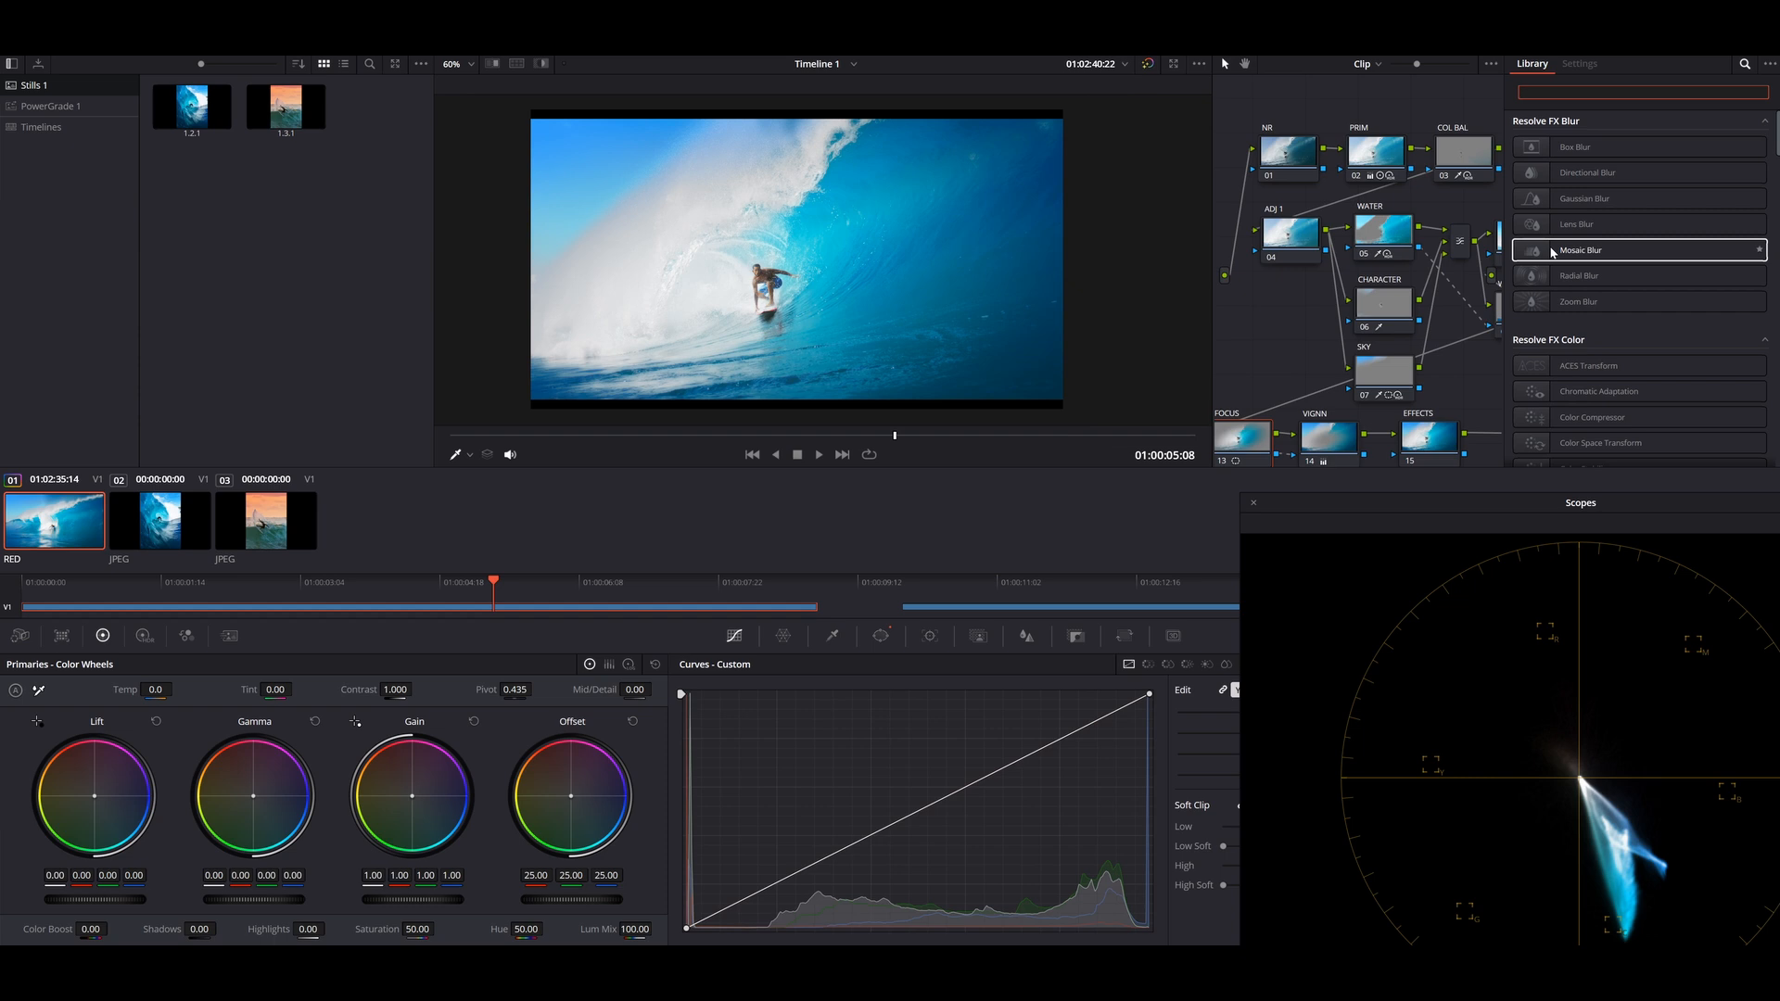
text(EDG)
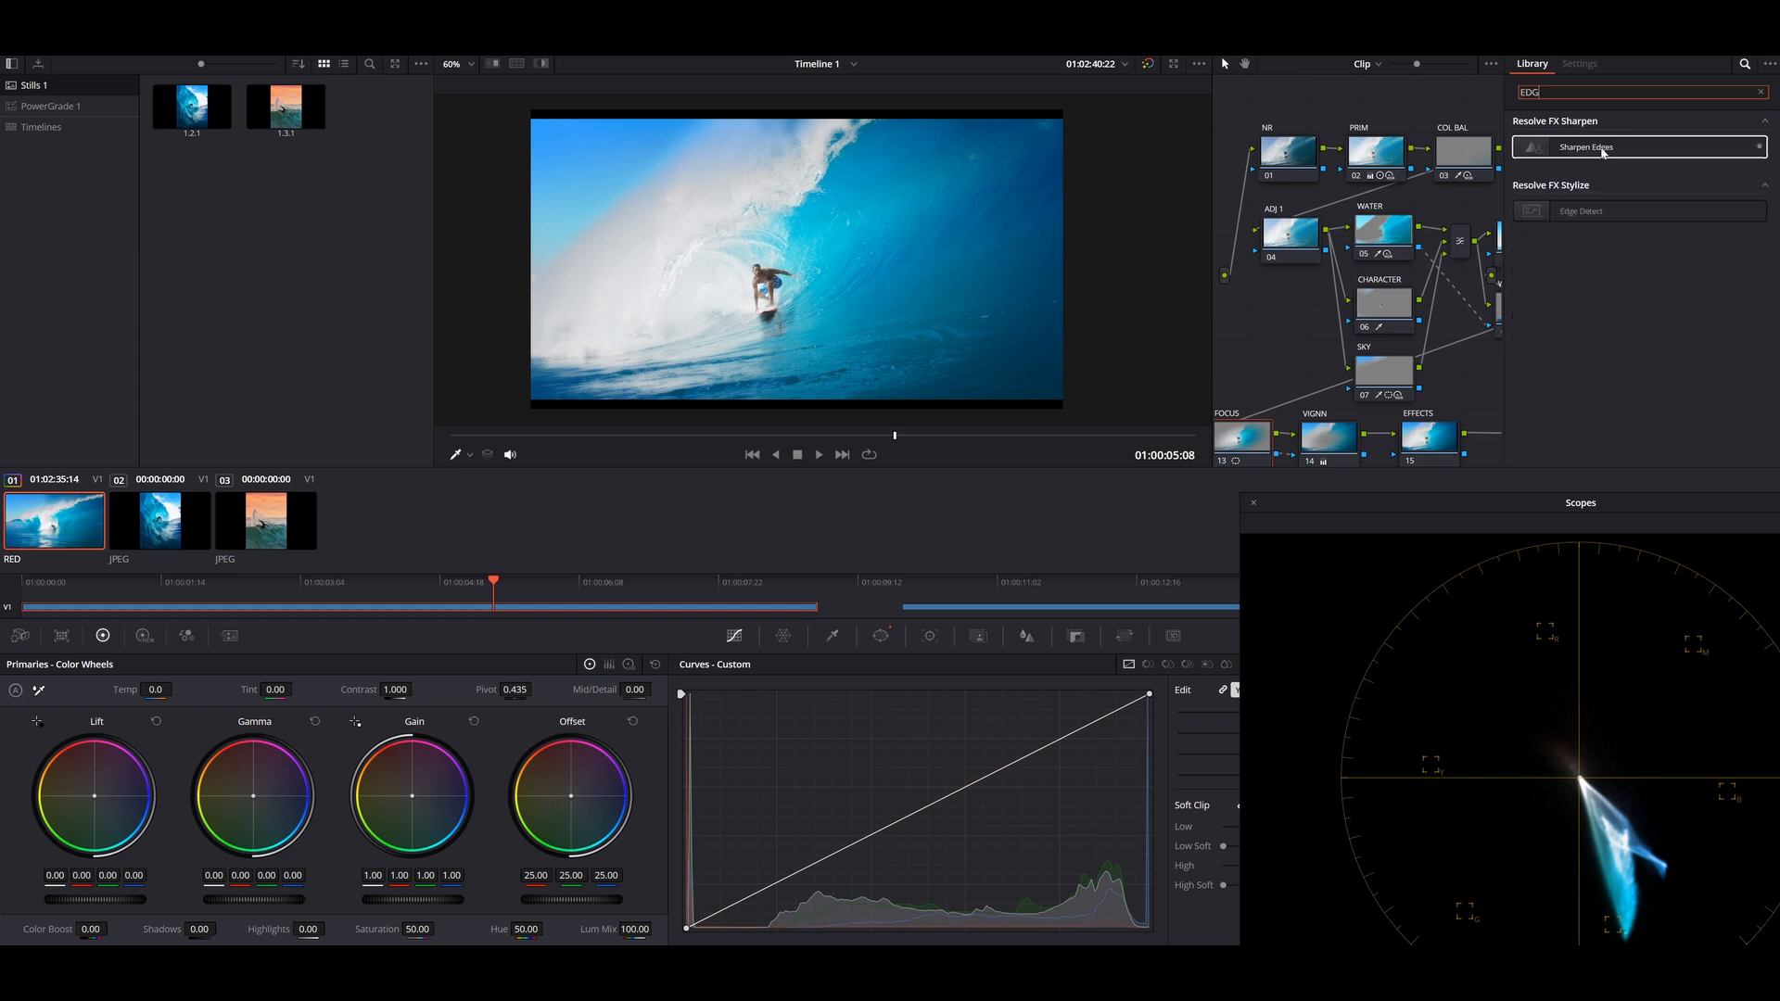
drag(1596, 146, 1243, 436)
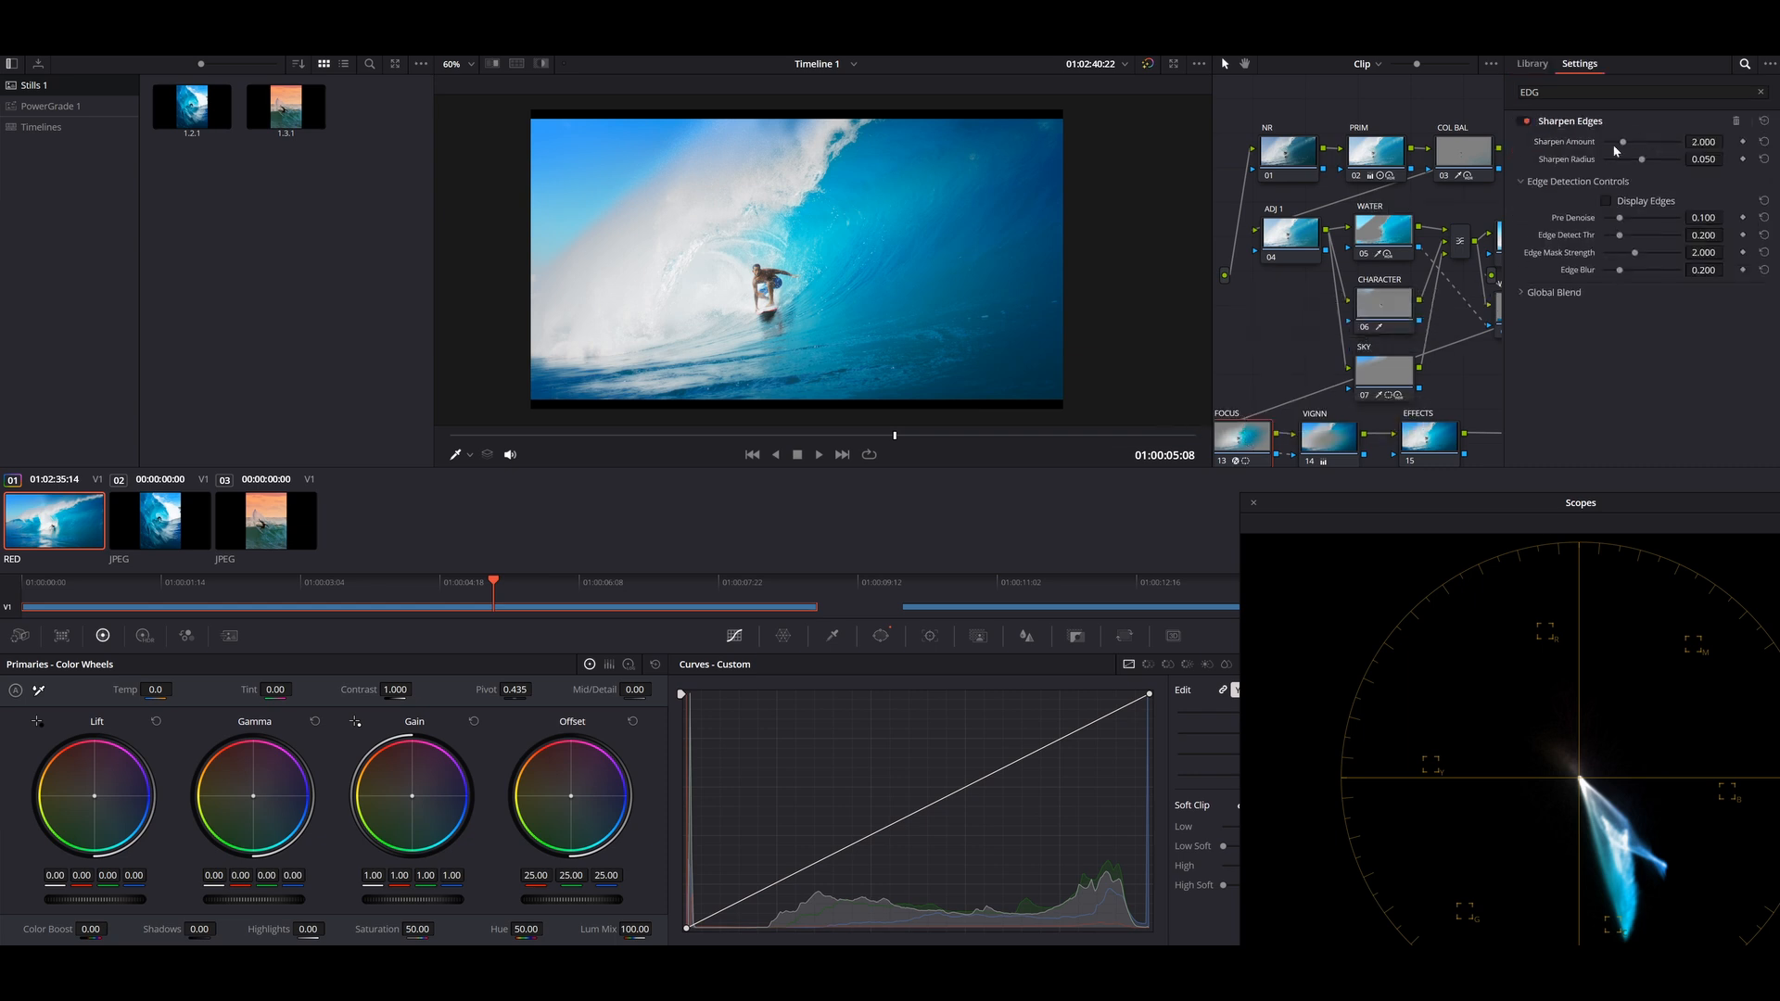
Raise the Sharpen Amount on the FOCUS node to about 2.83 while viewing the surfer close up.
scroll(1000, 276, up, 5)
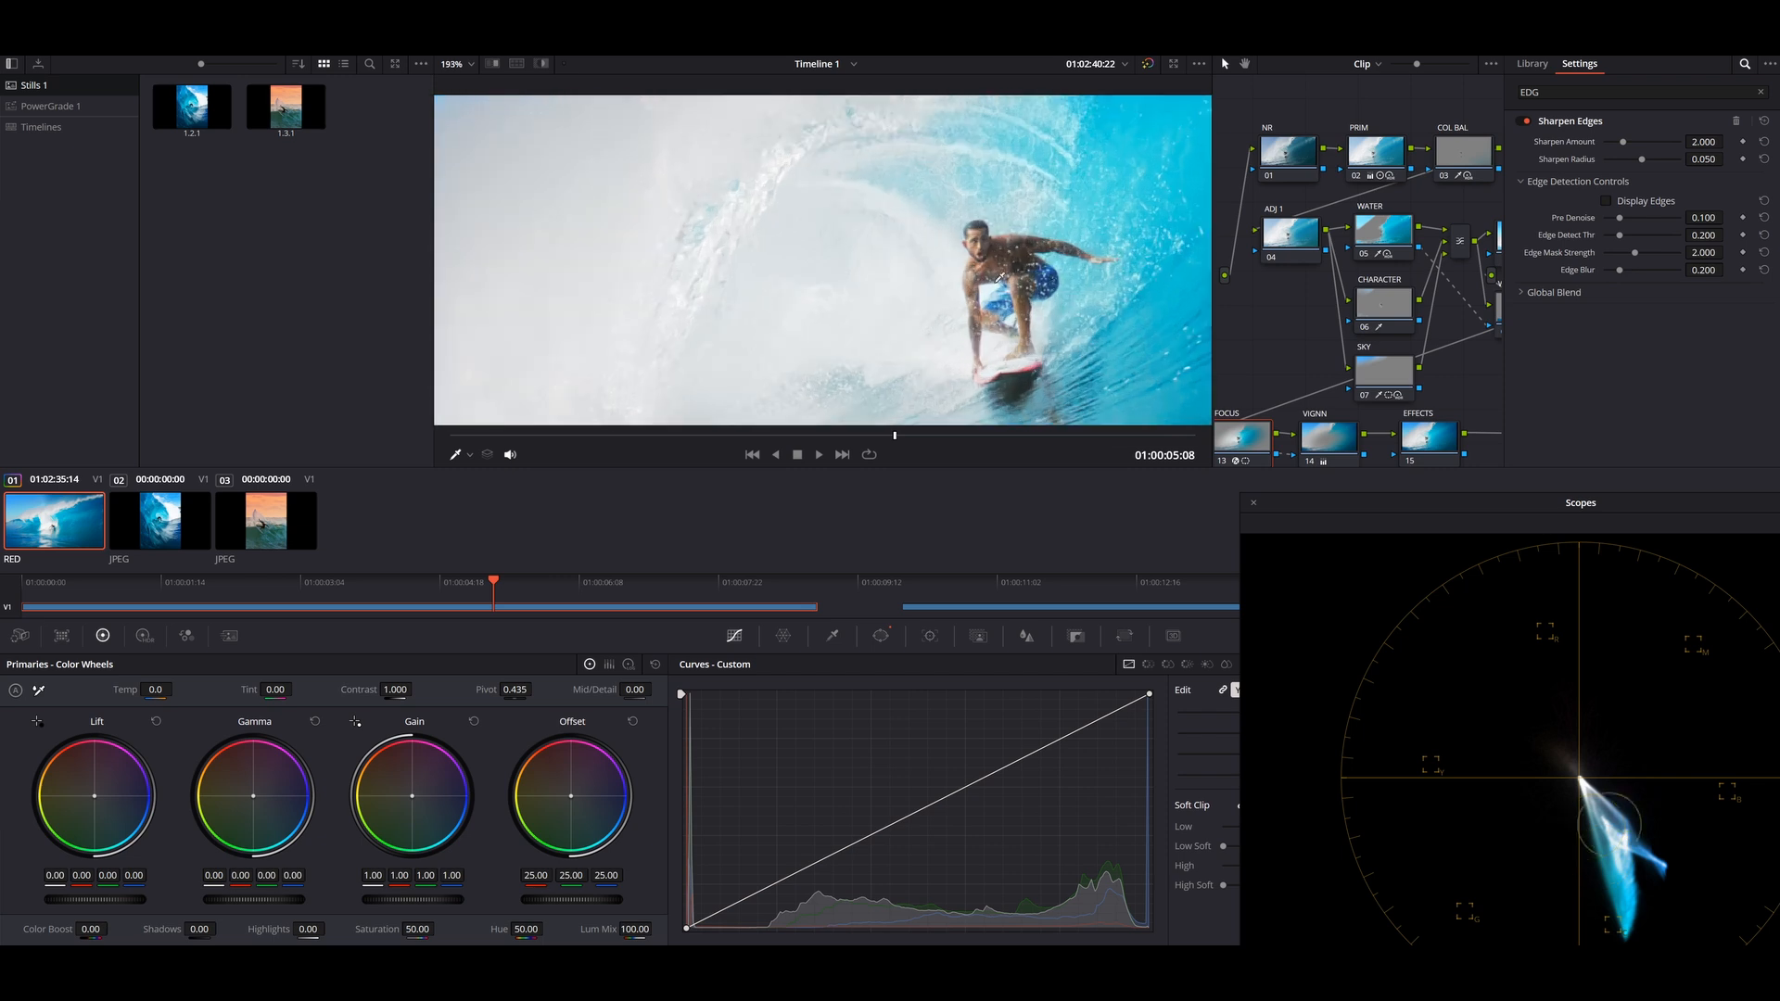
scroll(1000, 276, up, 2)
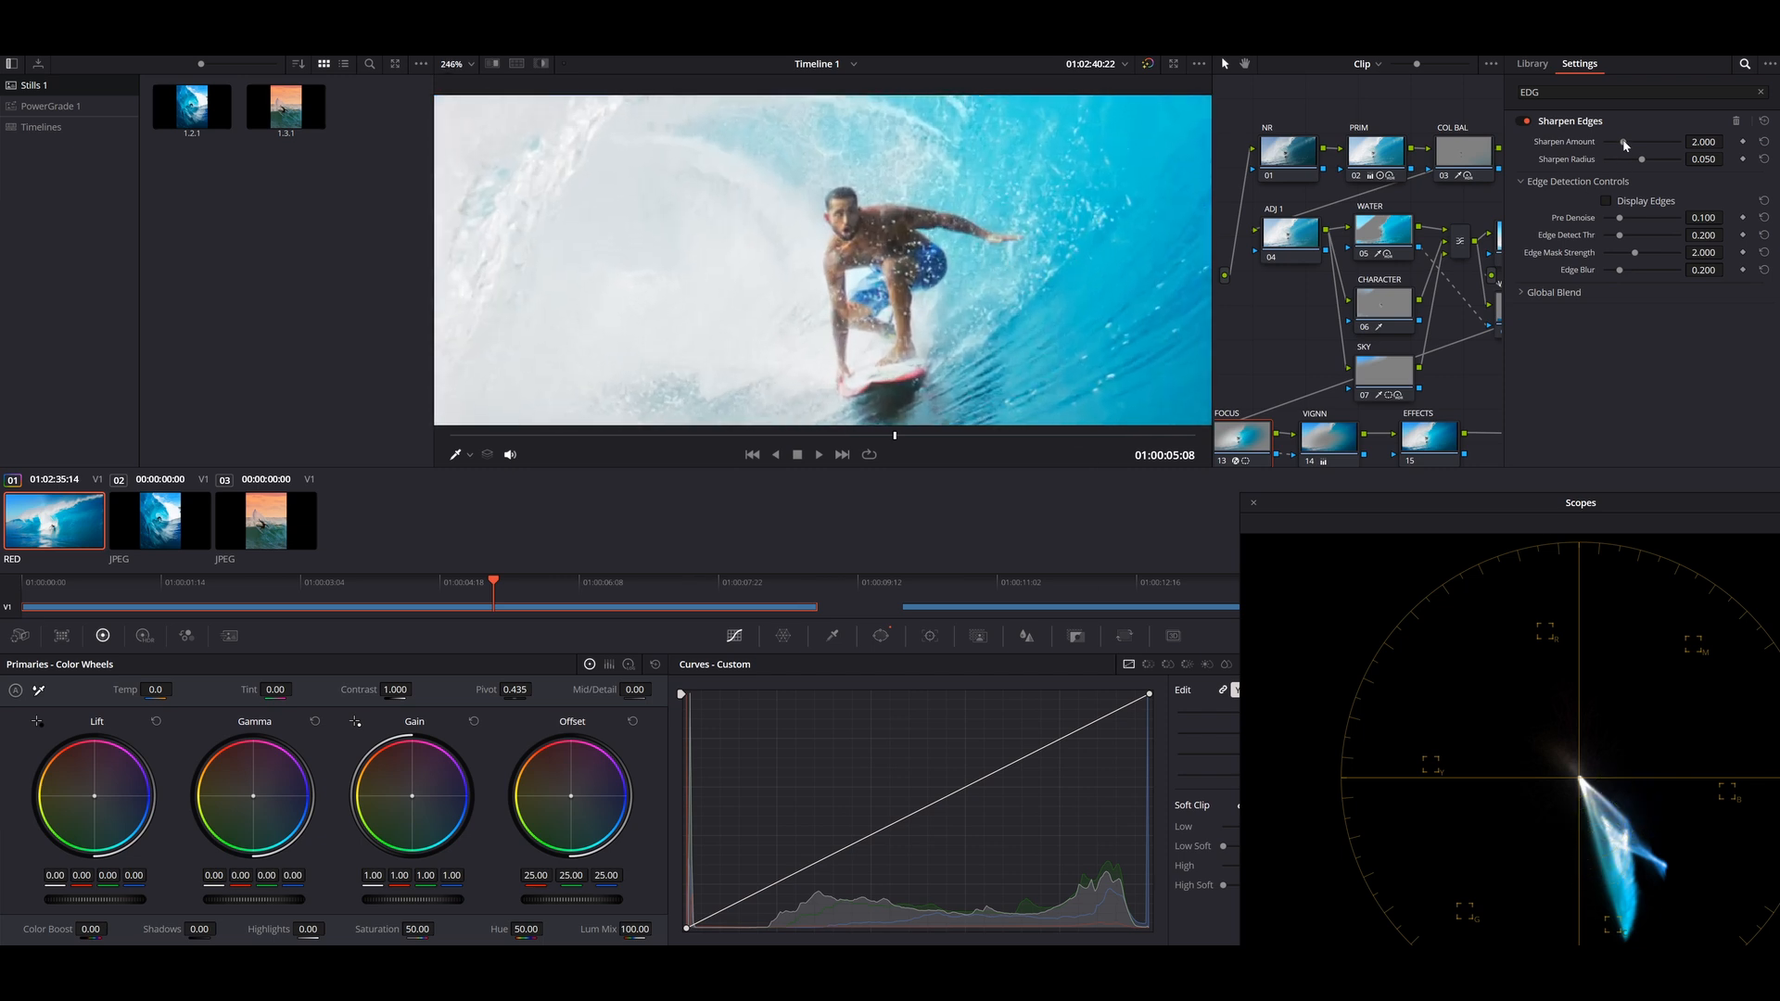
drag(1626, 145, 1640, 149)
Toggle the FOCUS node off and on at several magnifications to examine the sharpening on the surfer's face and body.
key(ctrl+d)
key(ctrl+d)
key(ctrl+d)
key(ctrl+d)
key(ctrl+d)
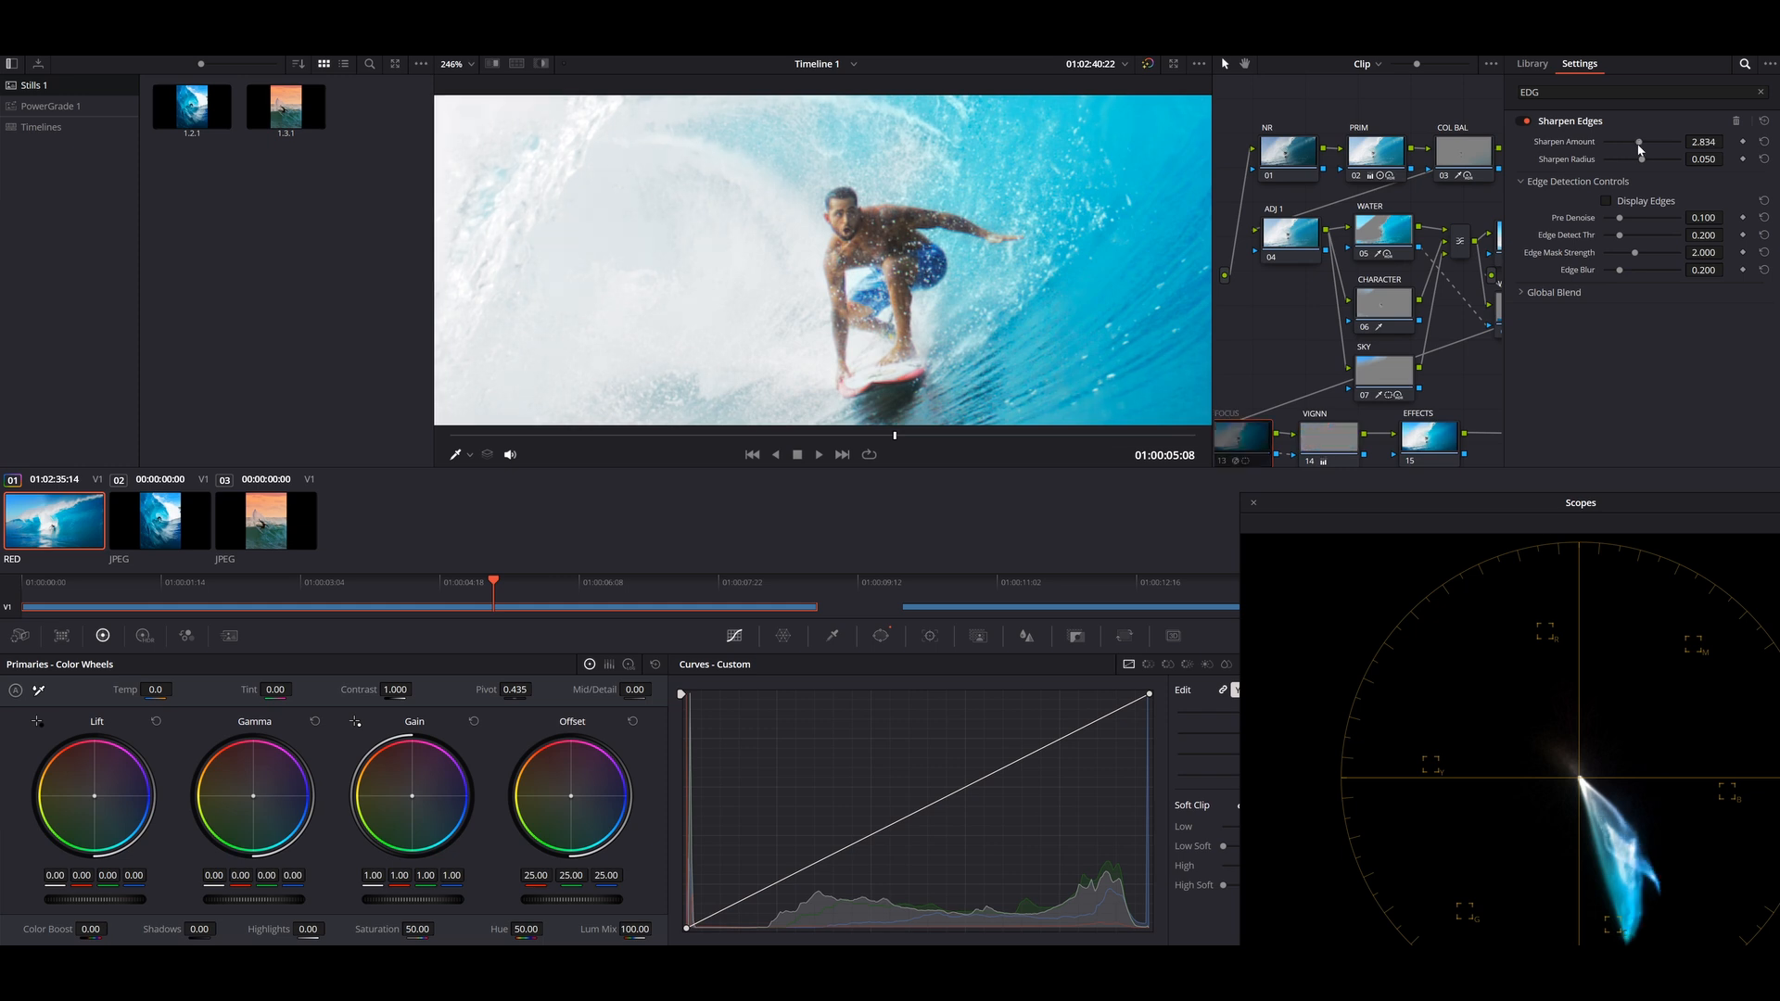
scroll(889, 272, up, 8)
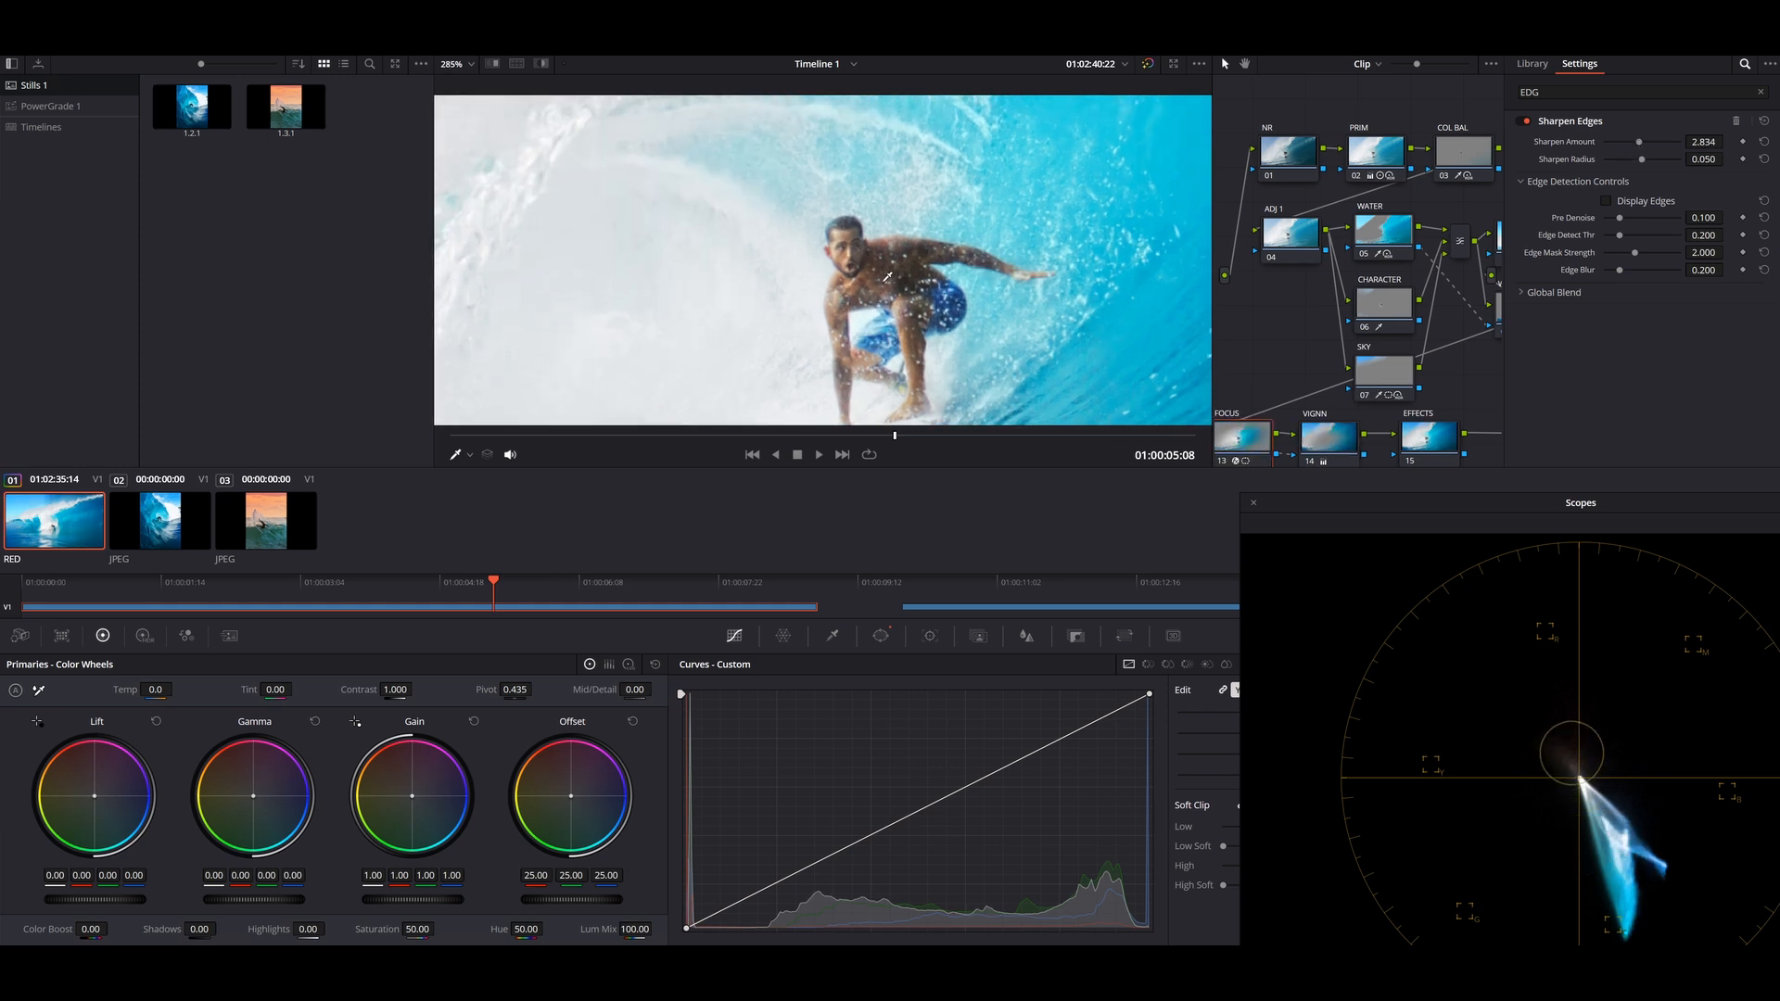
key(ctrl+d)
key(ctrl+d)
key(ctrl+d)
key(ctrl+d)
key(ctrl+d)
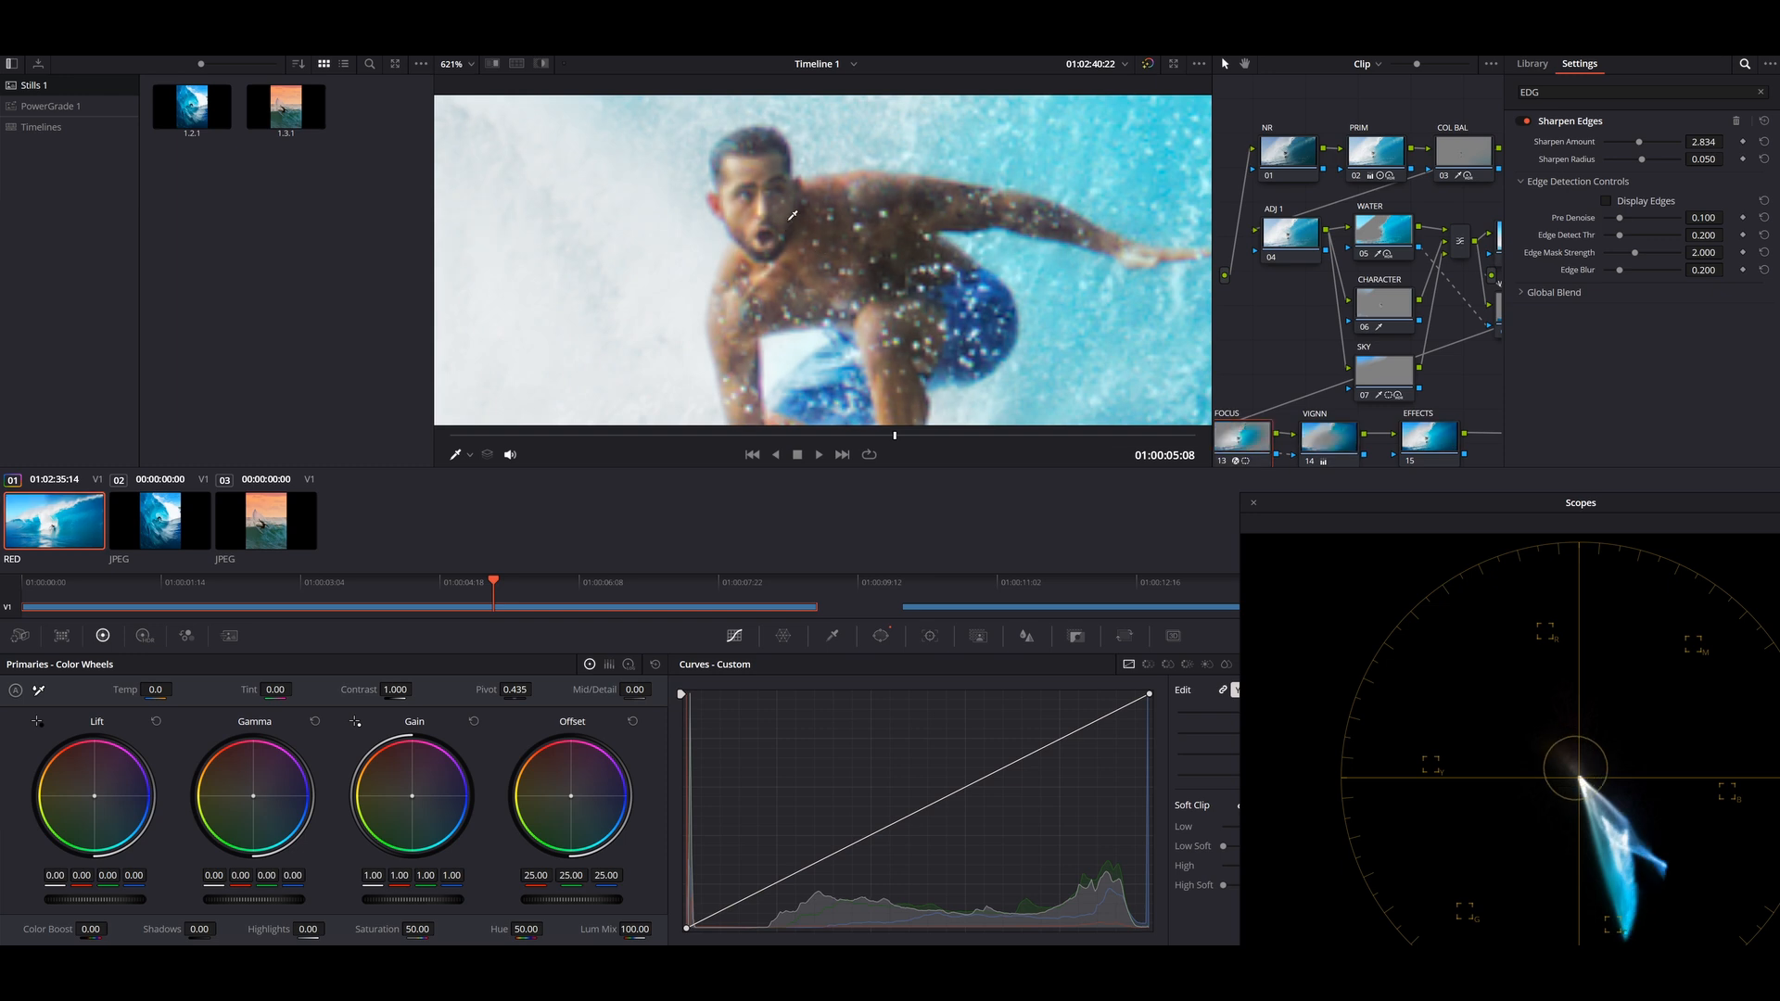
key(ctrl+d)
key(ctrl+d)
key(ctrl+d)
key(ctrl+d)
key(ctrl+d)
key(ctrl+d)
key(ctrl+d)
key(ctrl+d)
key(ctrl+d)
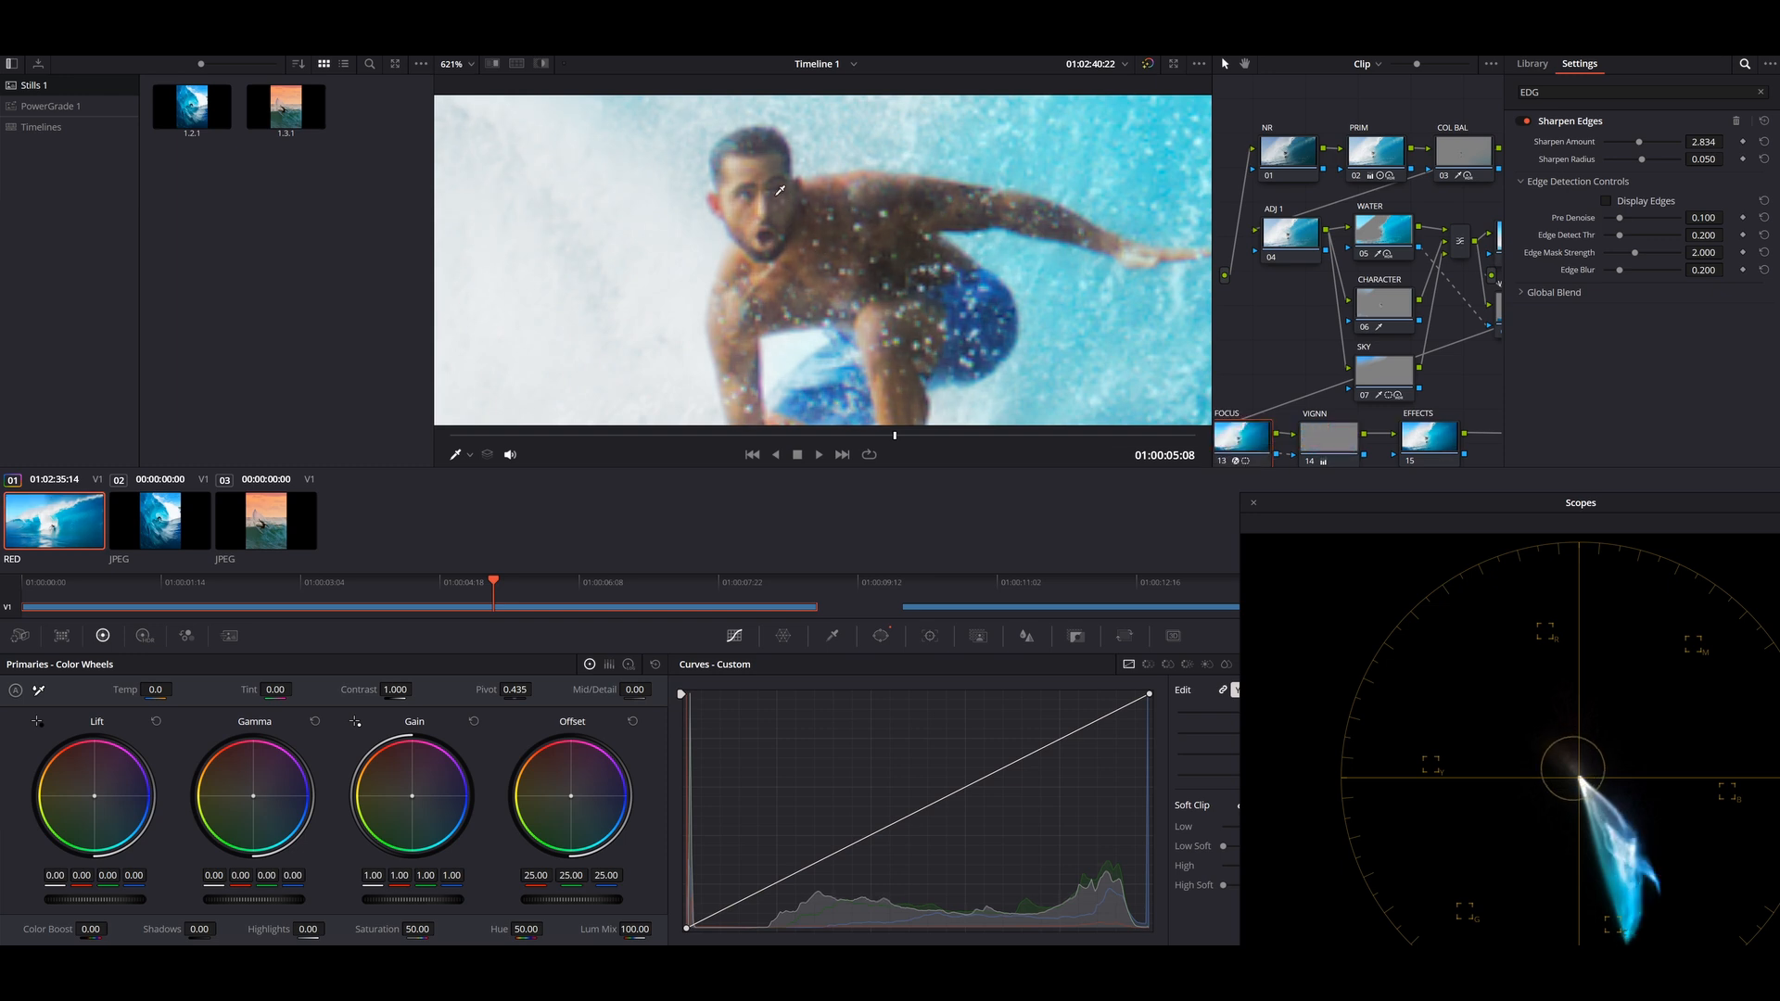
scroll(922, 281, up, 1)
scroll(923, 281, down, 6)
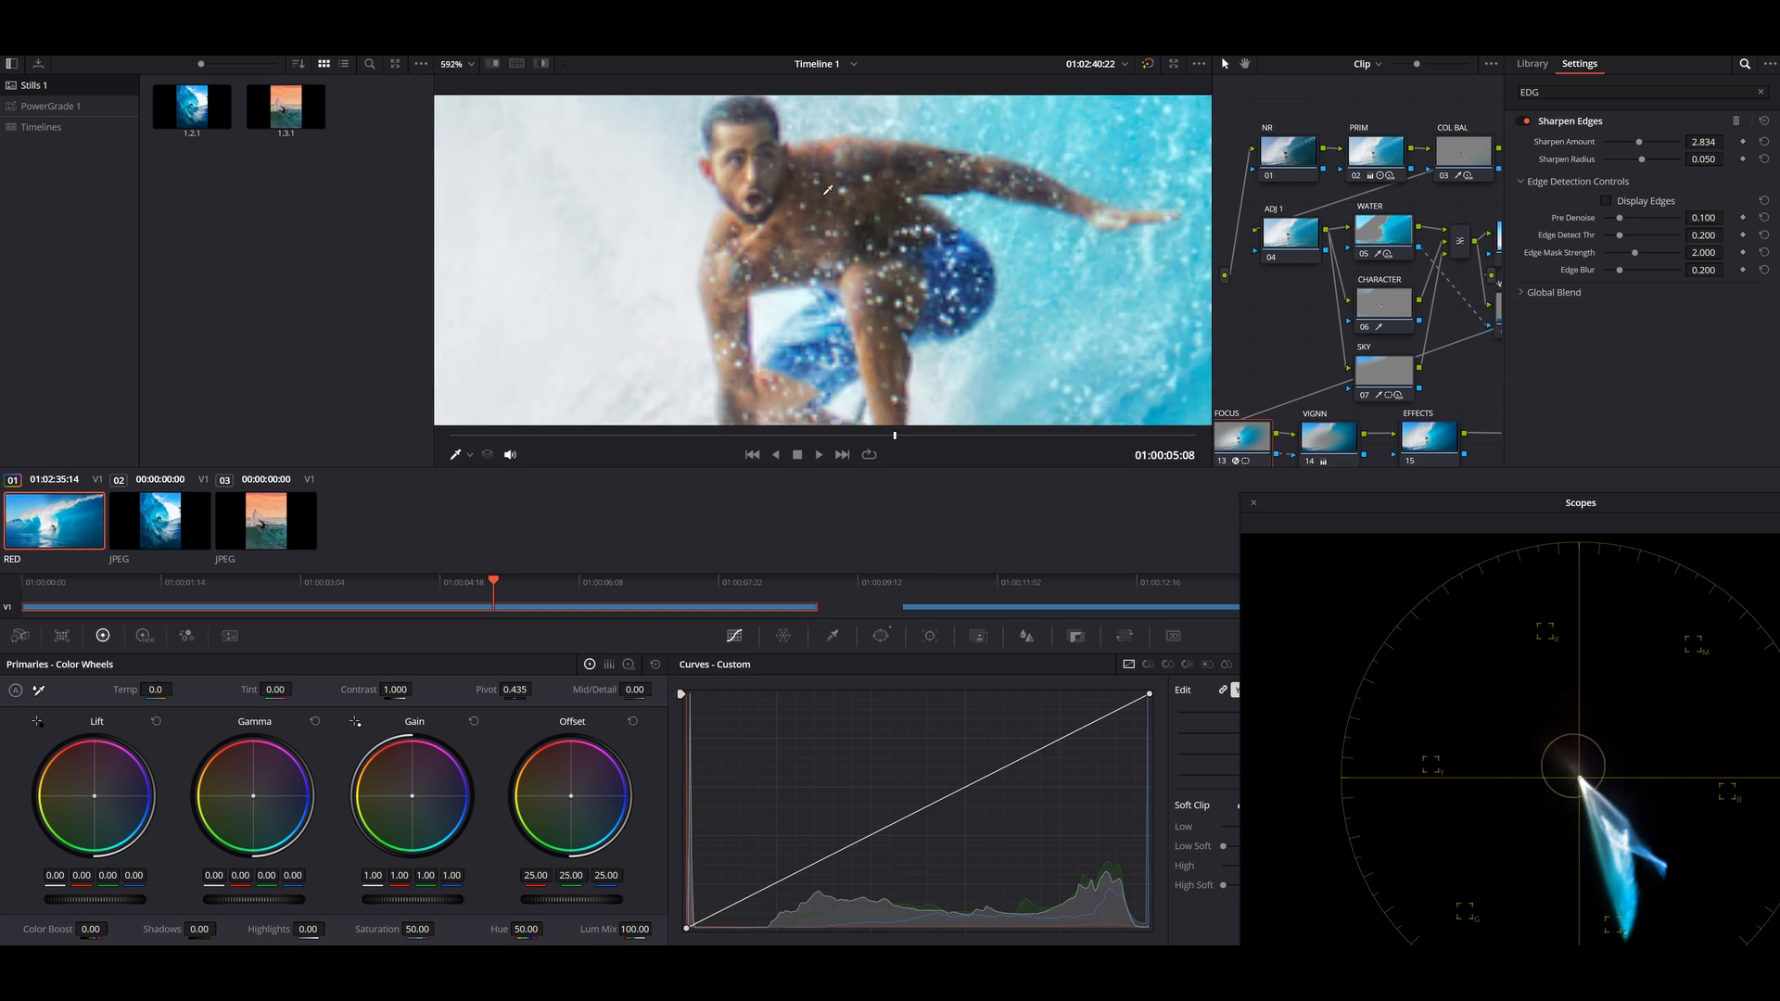
key(ctrl+d)
key(ctrl+d)
key(ctrl+d)
key(ctrl+d)
key(ctrl+d)
key(ctrl+d)
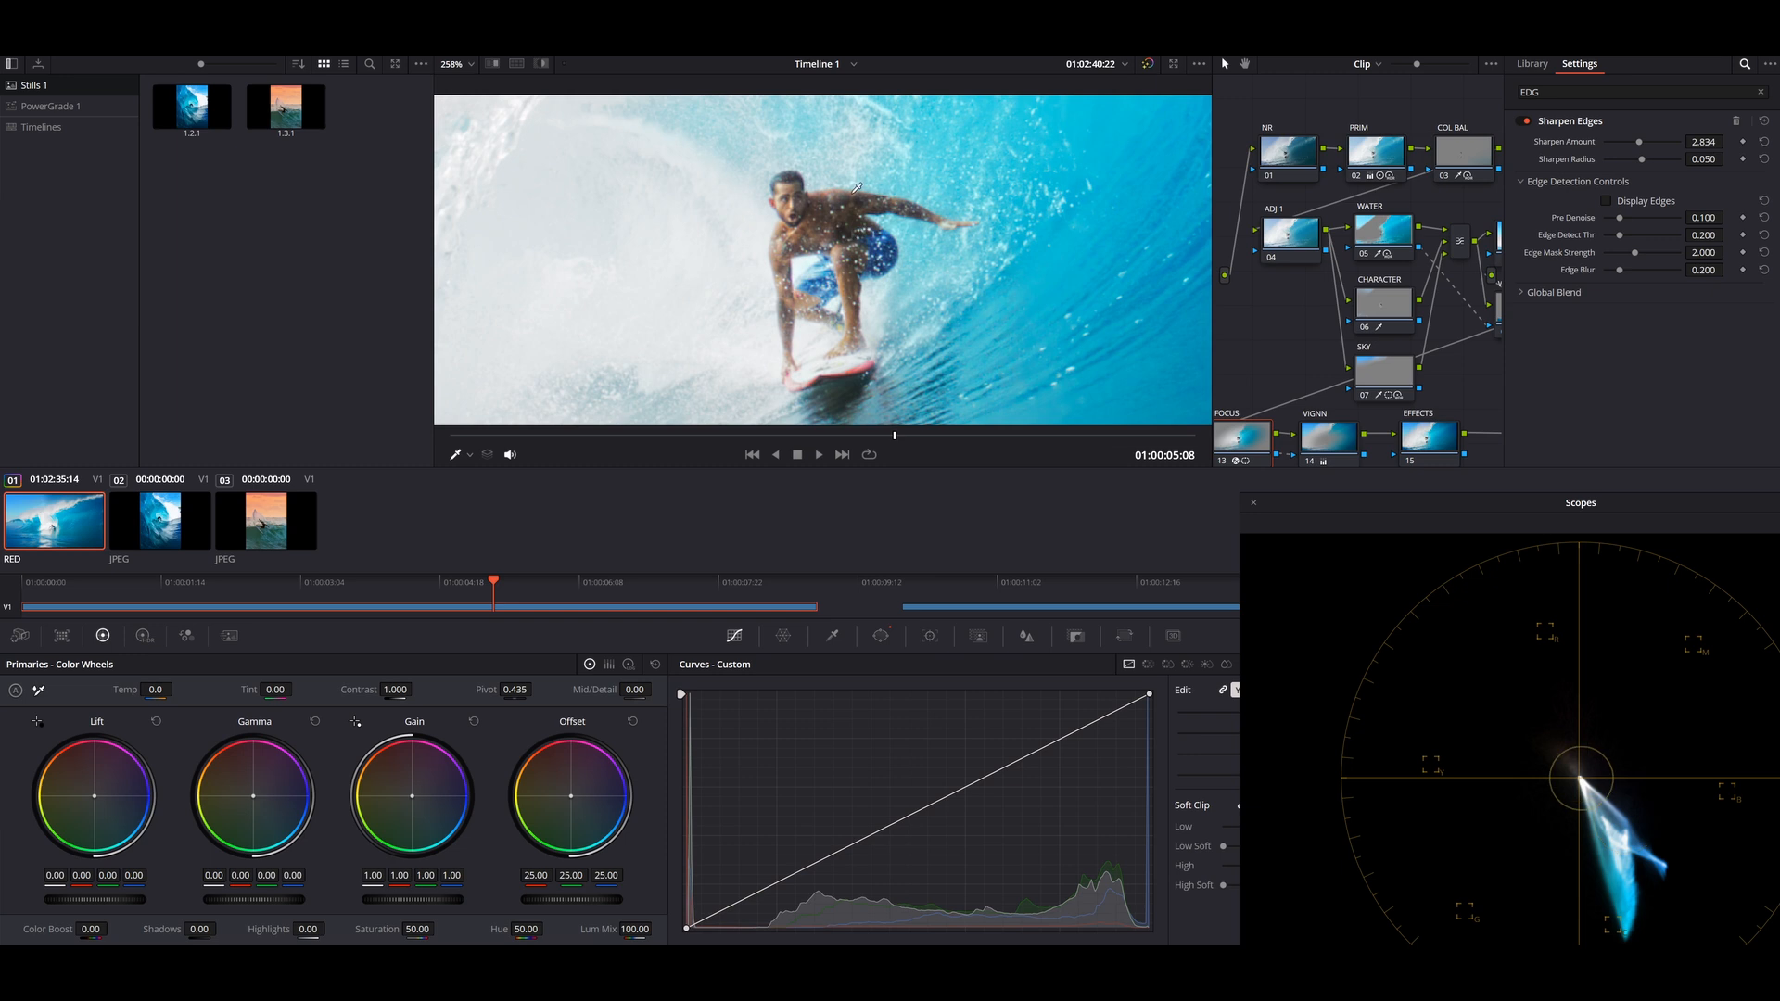
key(ctrl+d)
key(ctrl+d)
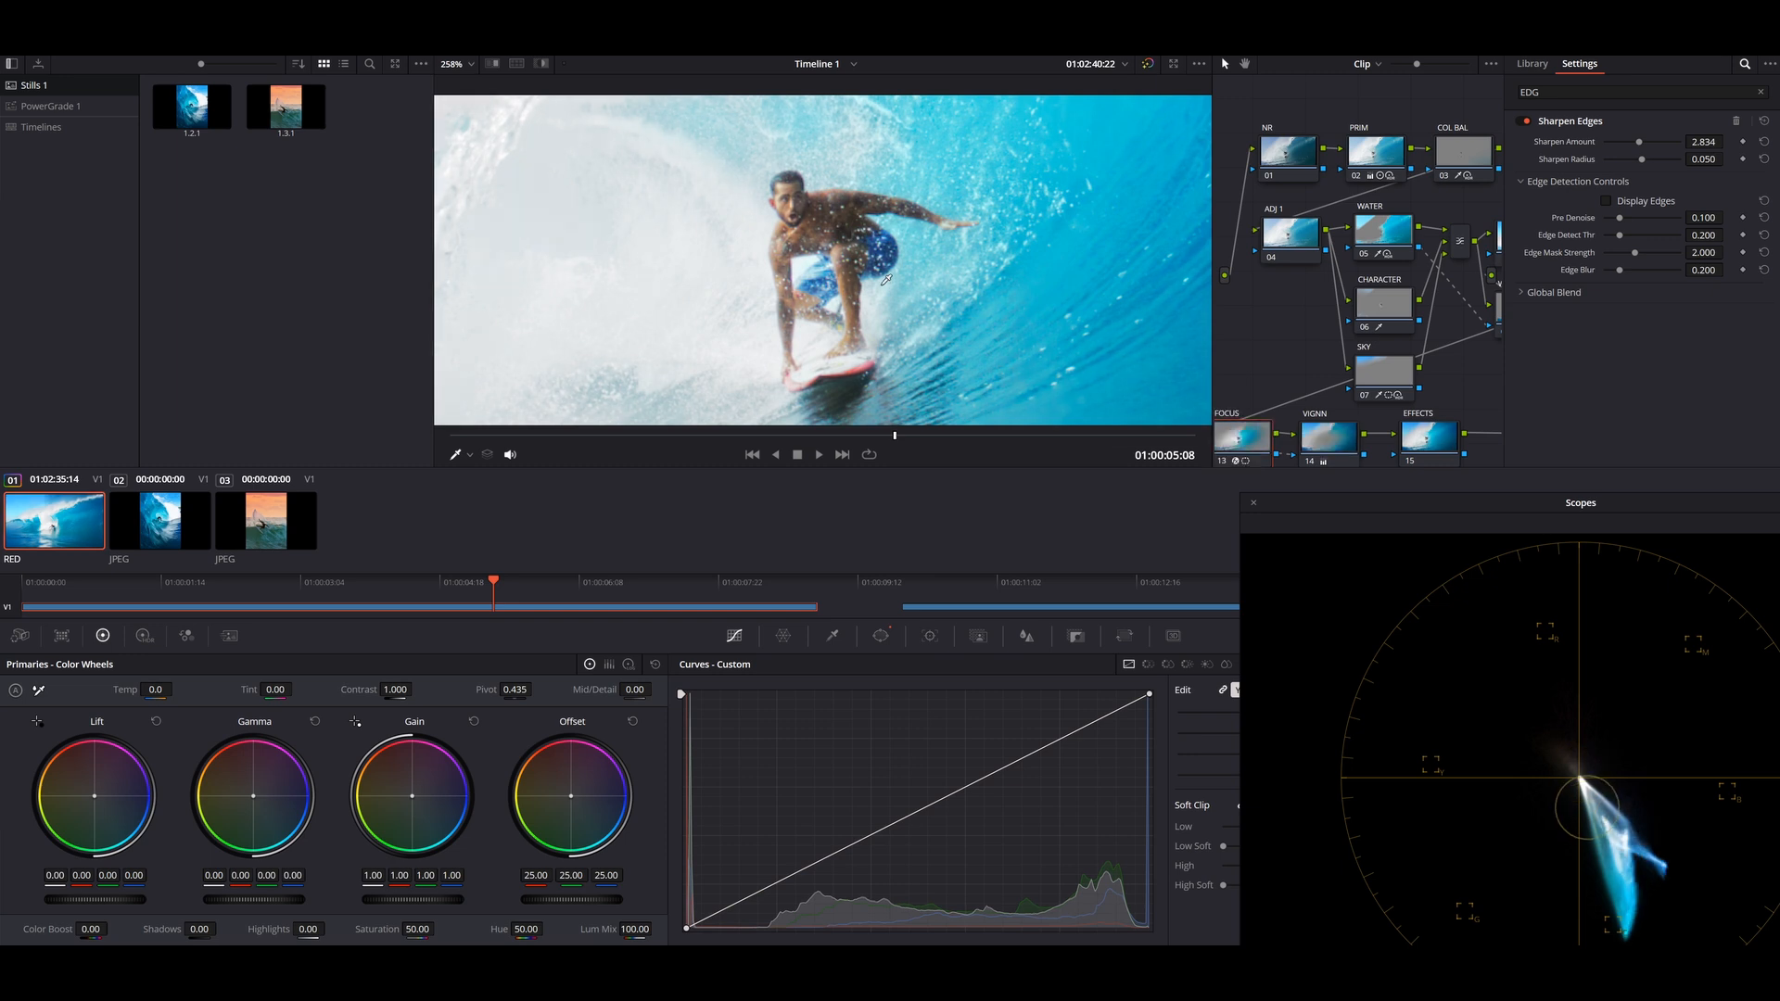
key(ctrl+d)
key(ctrl+d)
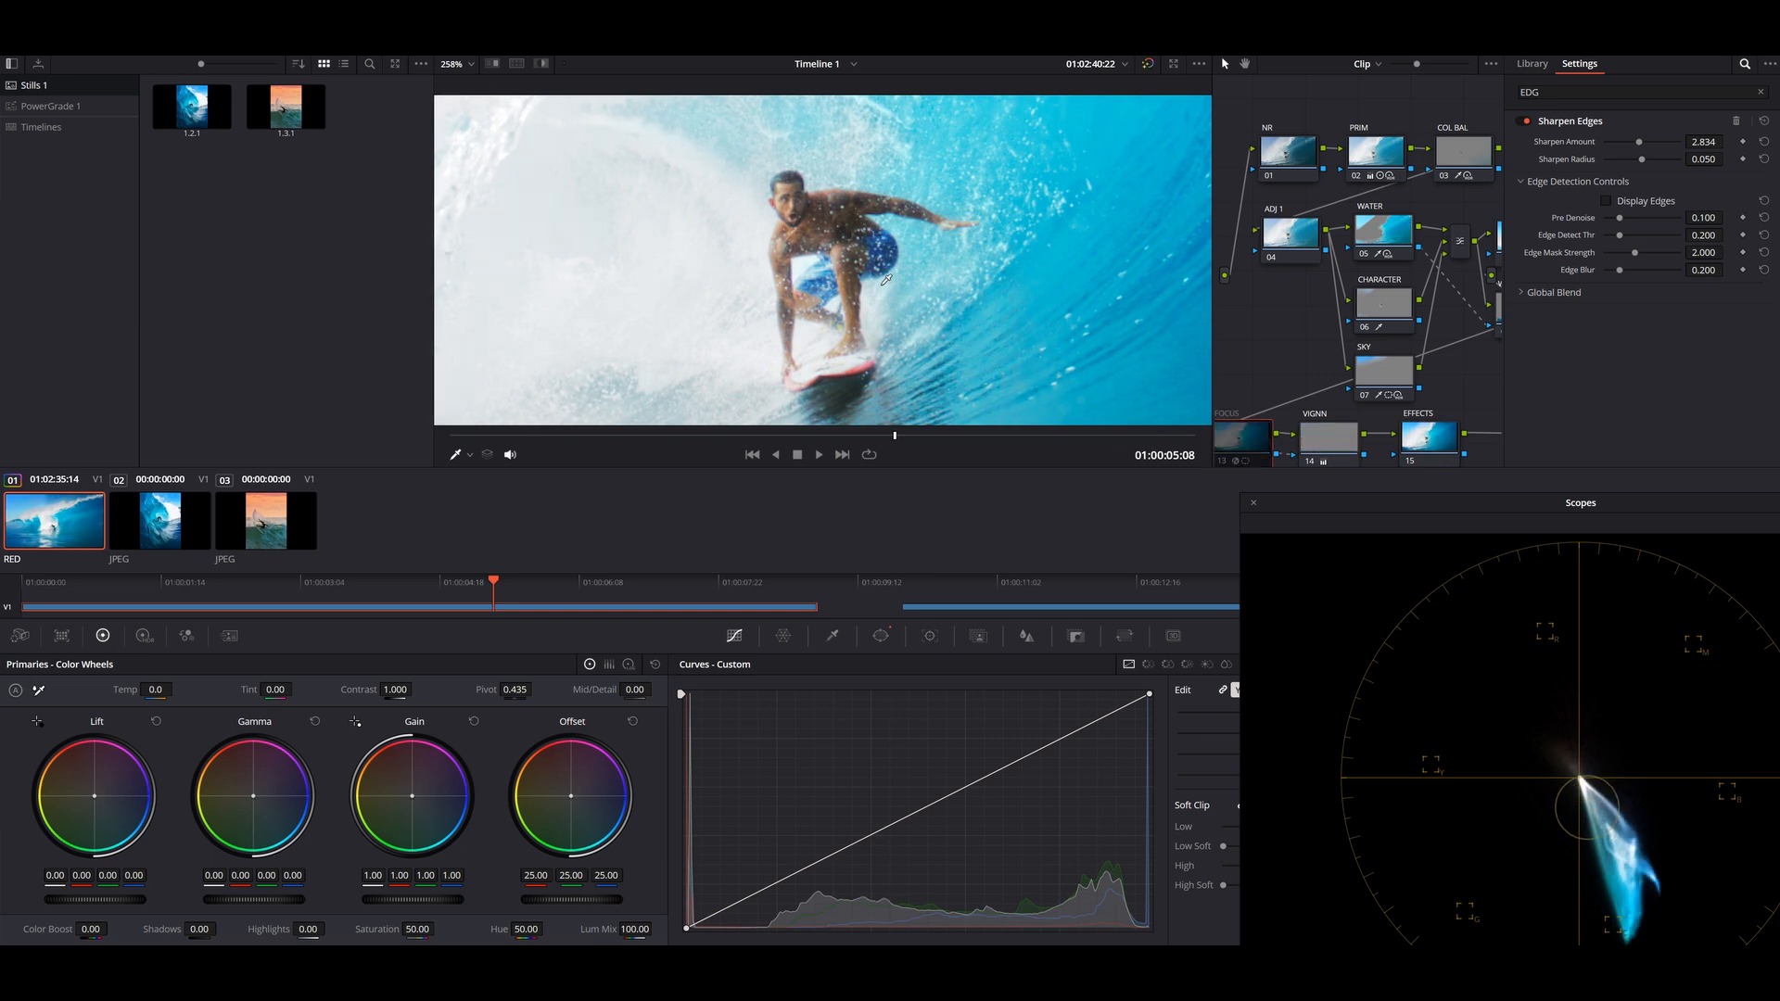
Compare the full frame with the reference still, close the effects library and hide the reference wipe.
scroll(886, 280, down, 10)
key(ctrl+w)
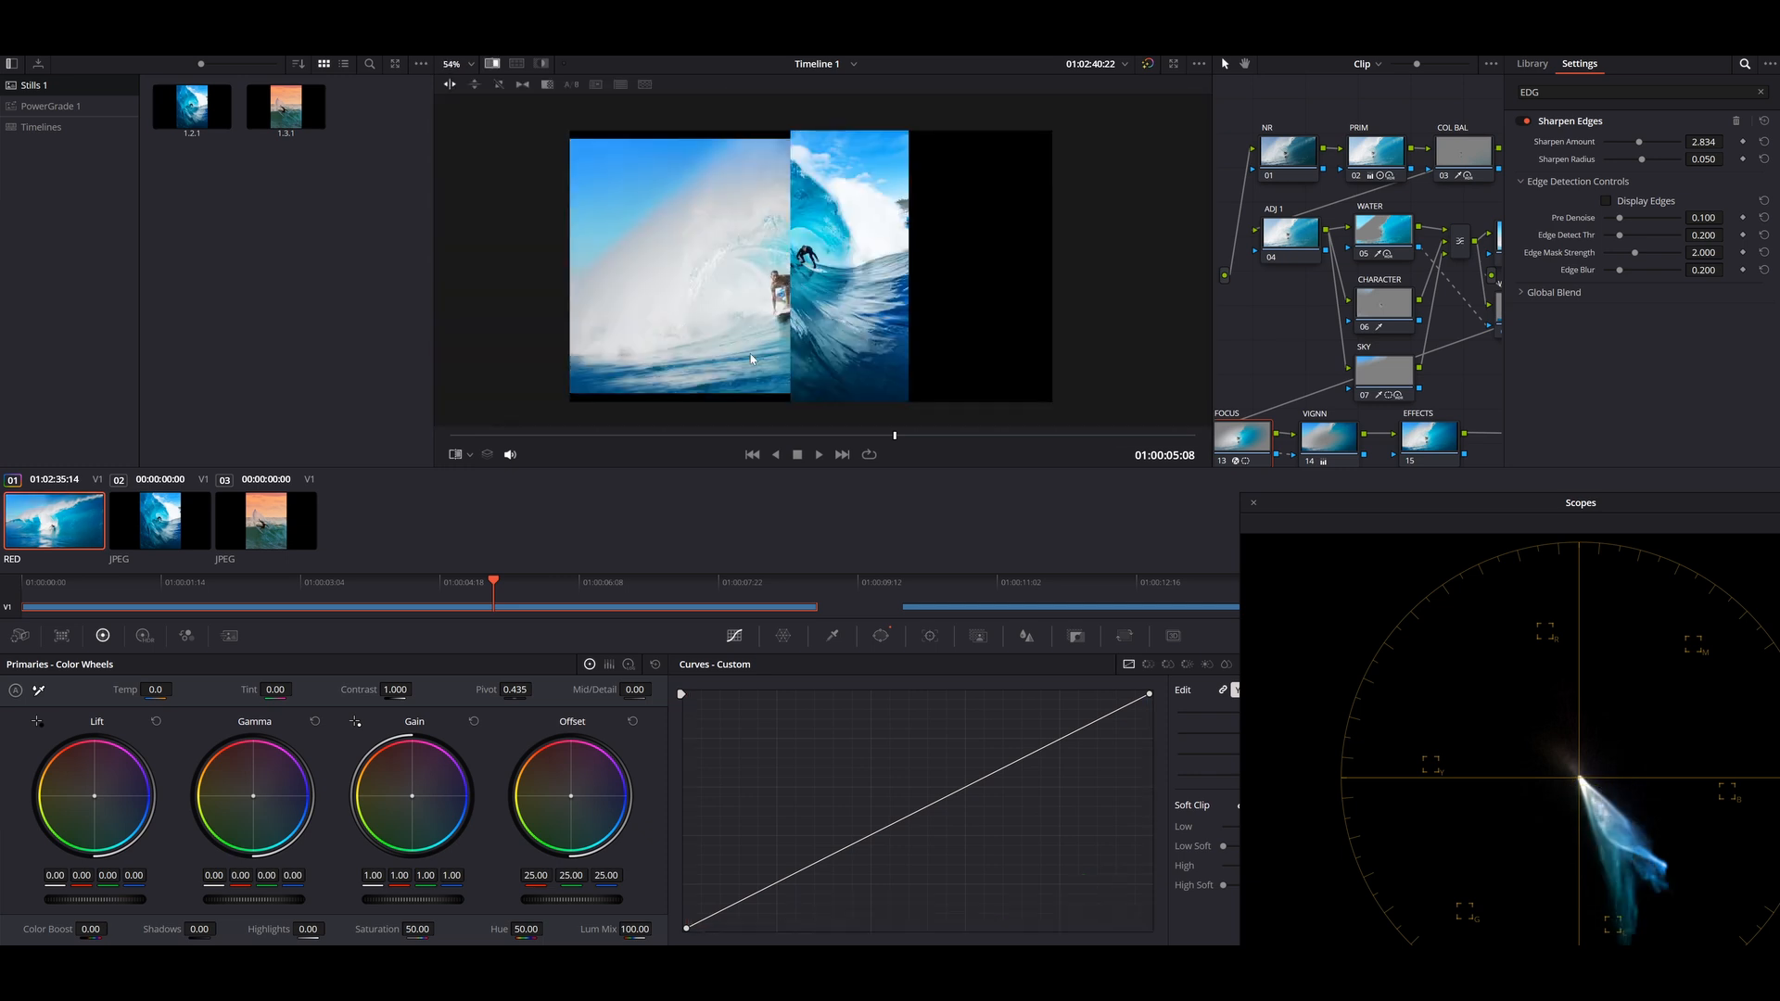
scroll(829, 279, up, 3)
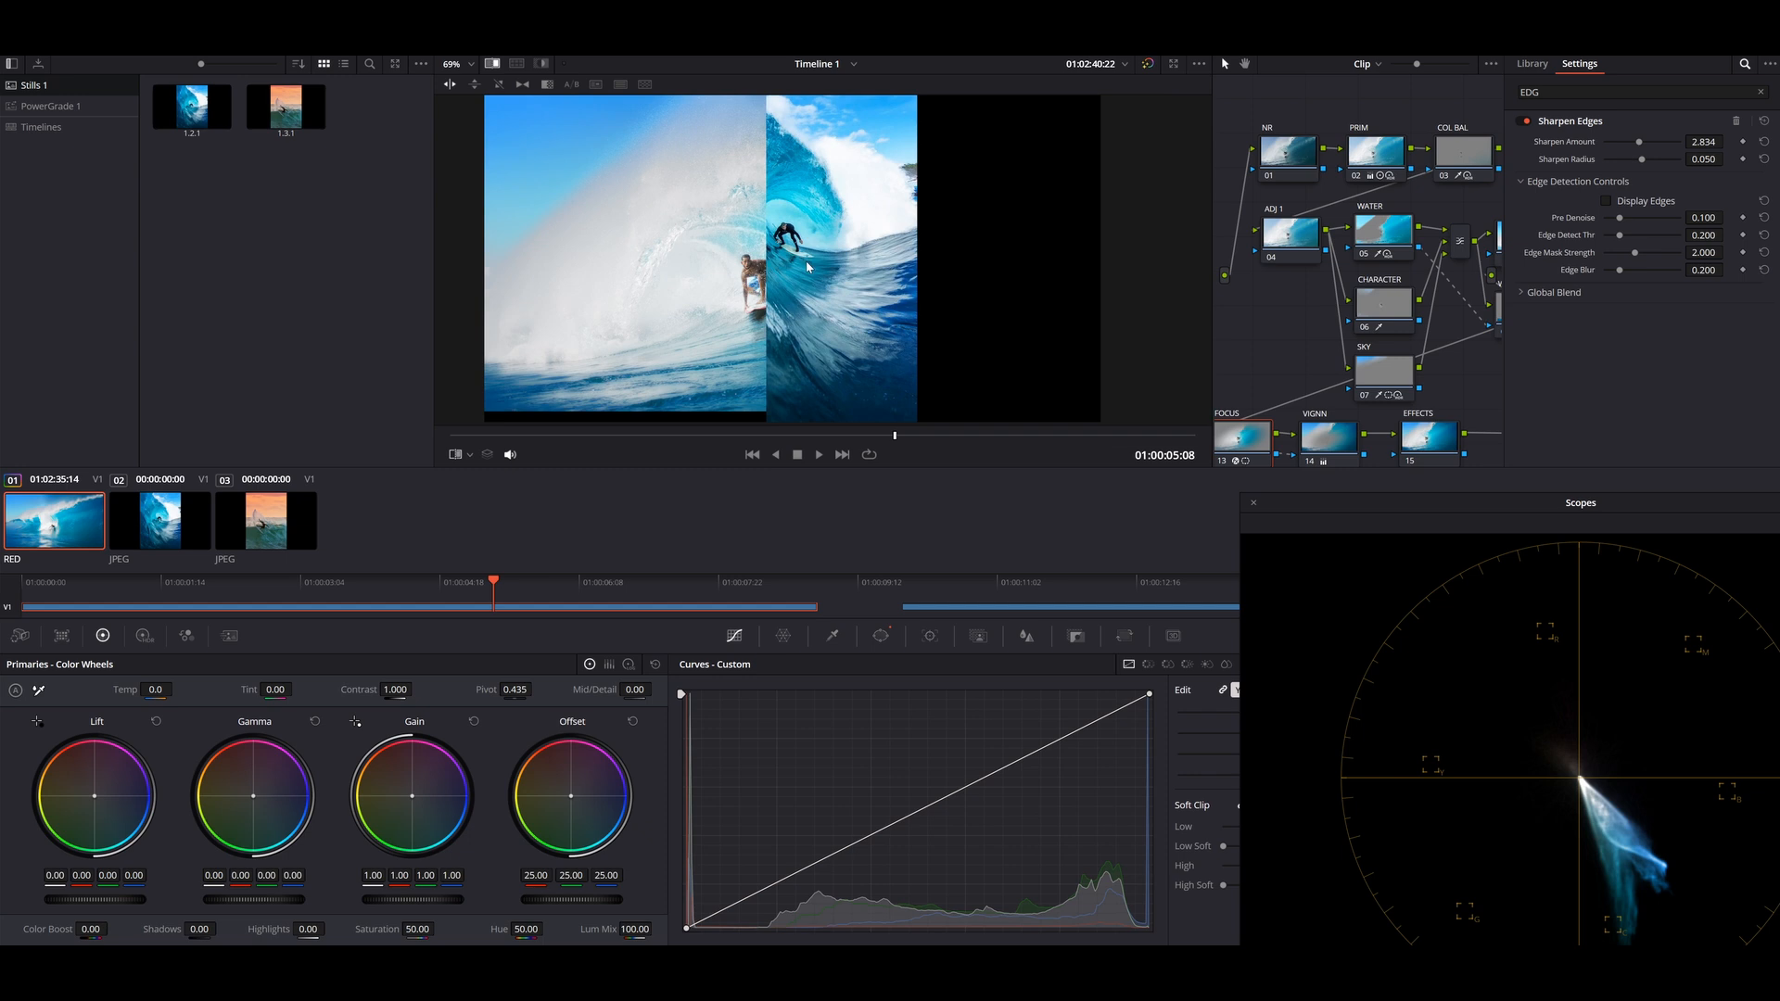
scroll(806, 268, up, 1)
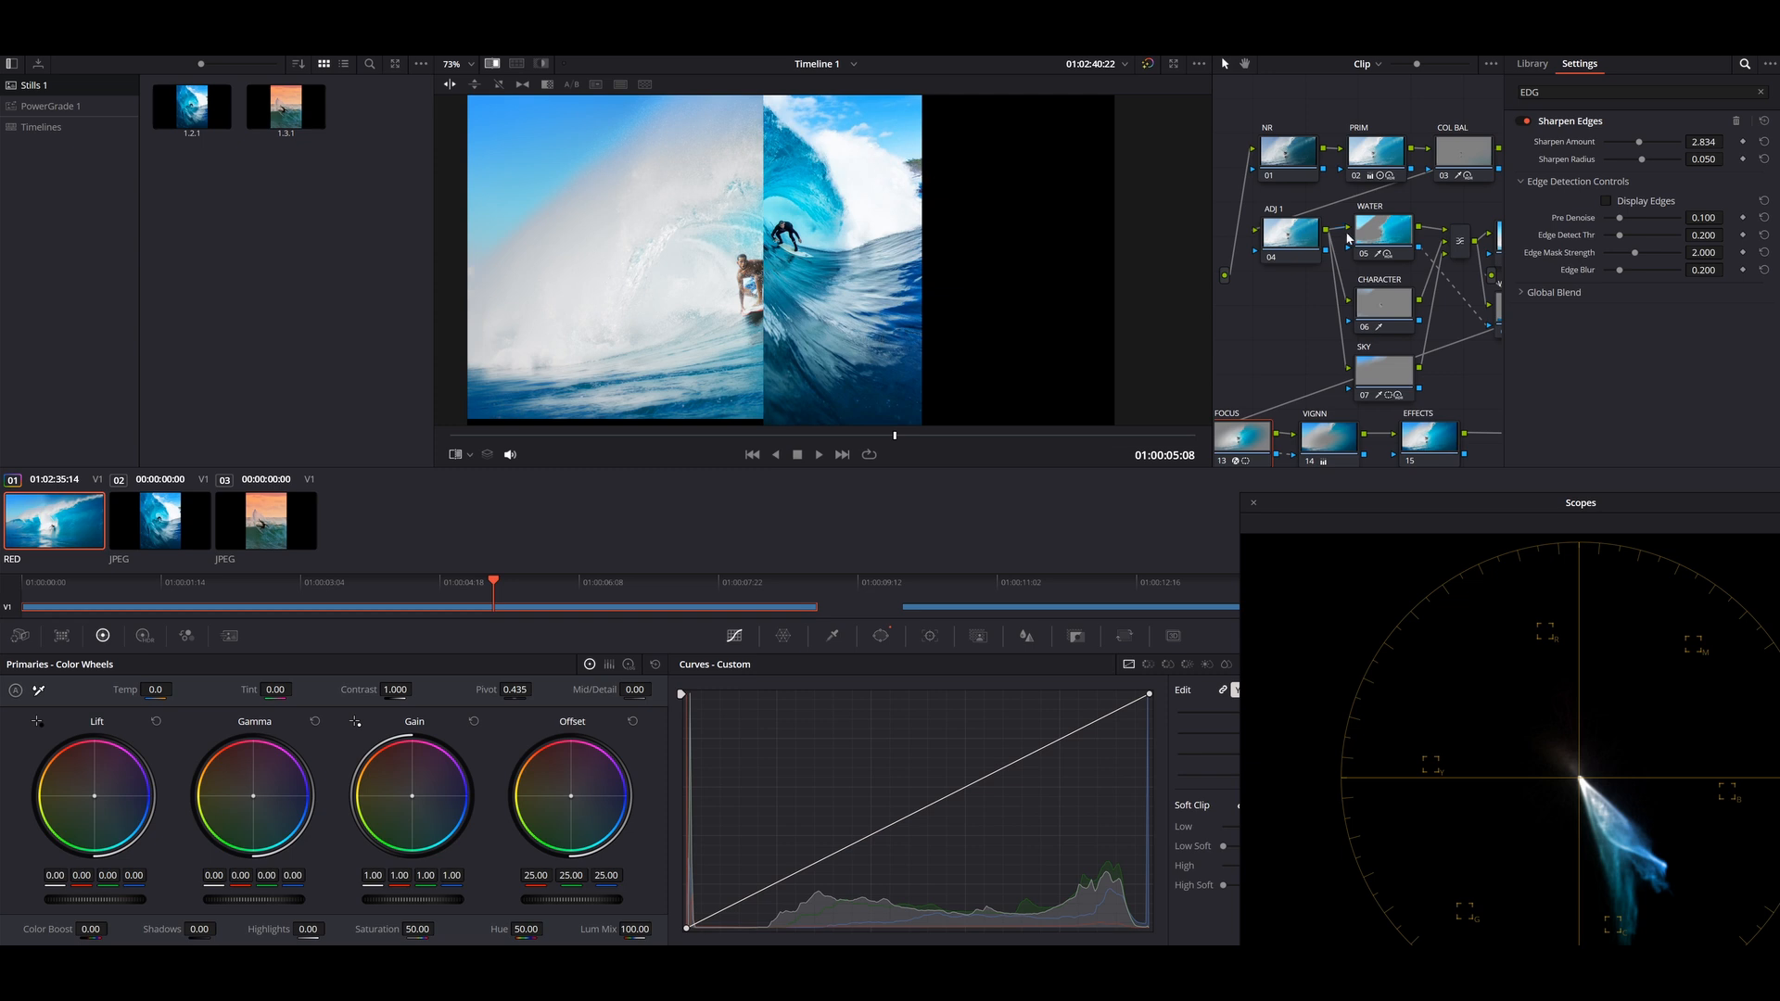
click(1658, 38)
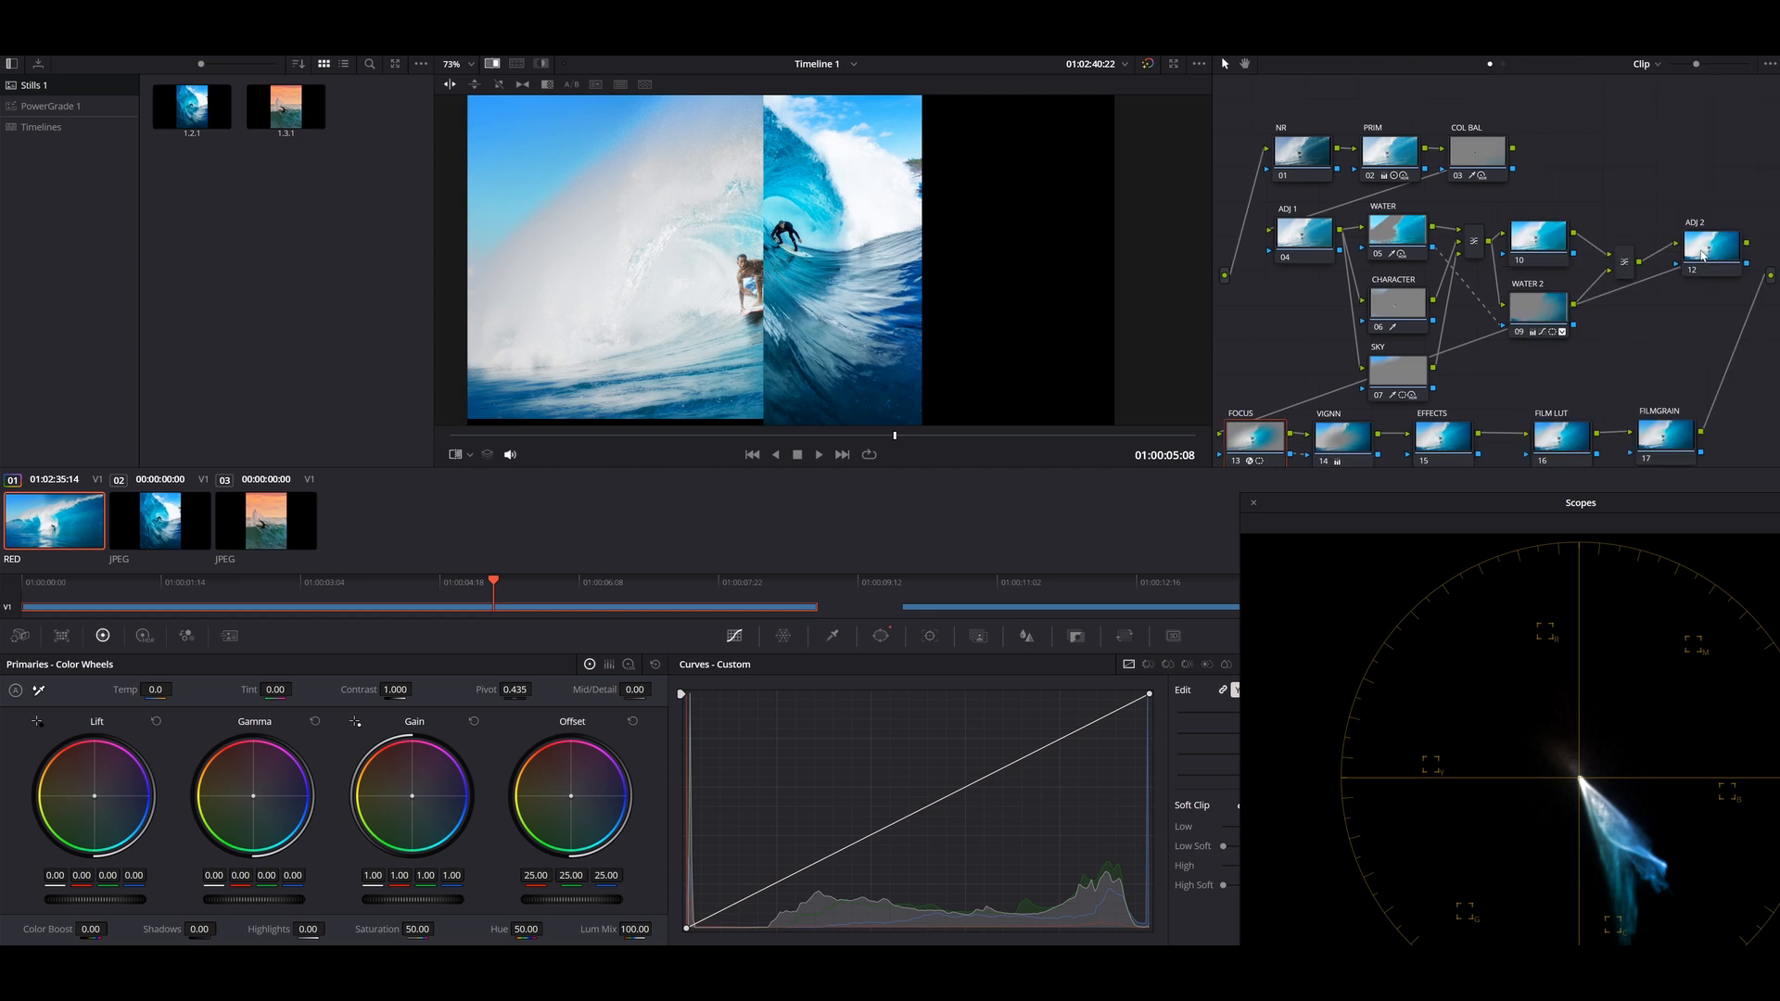
drag(1656, 365, 1604, 357)
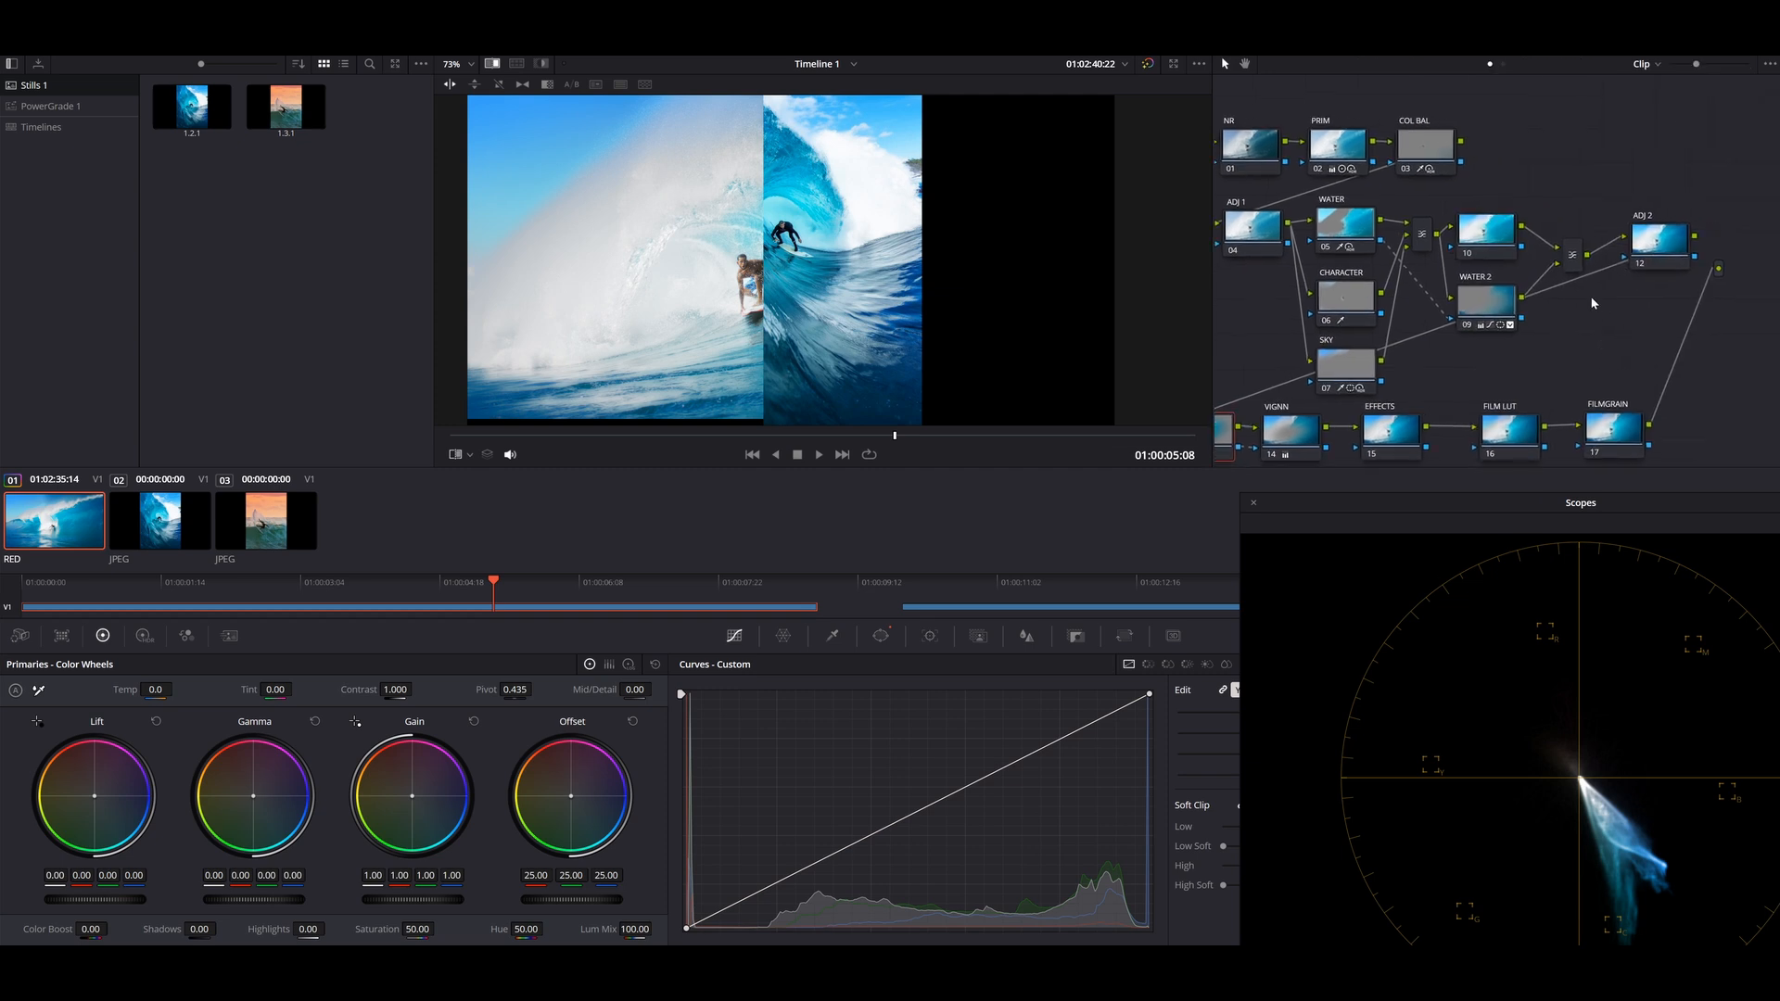
scroll(955, 363, down, 1)
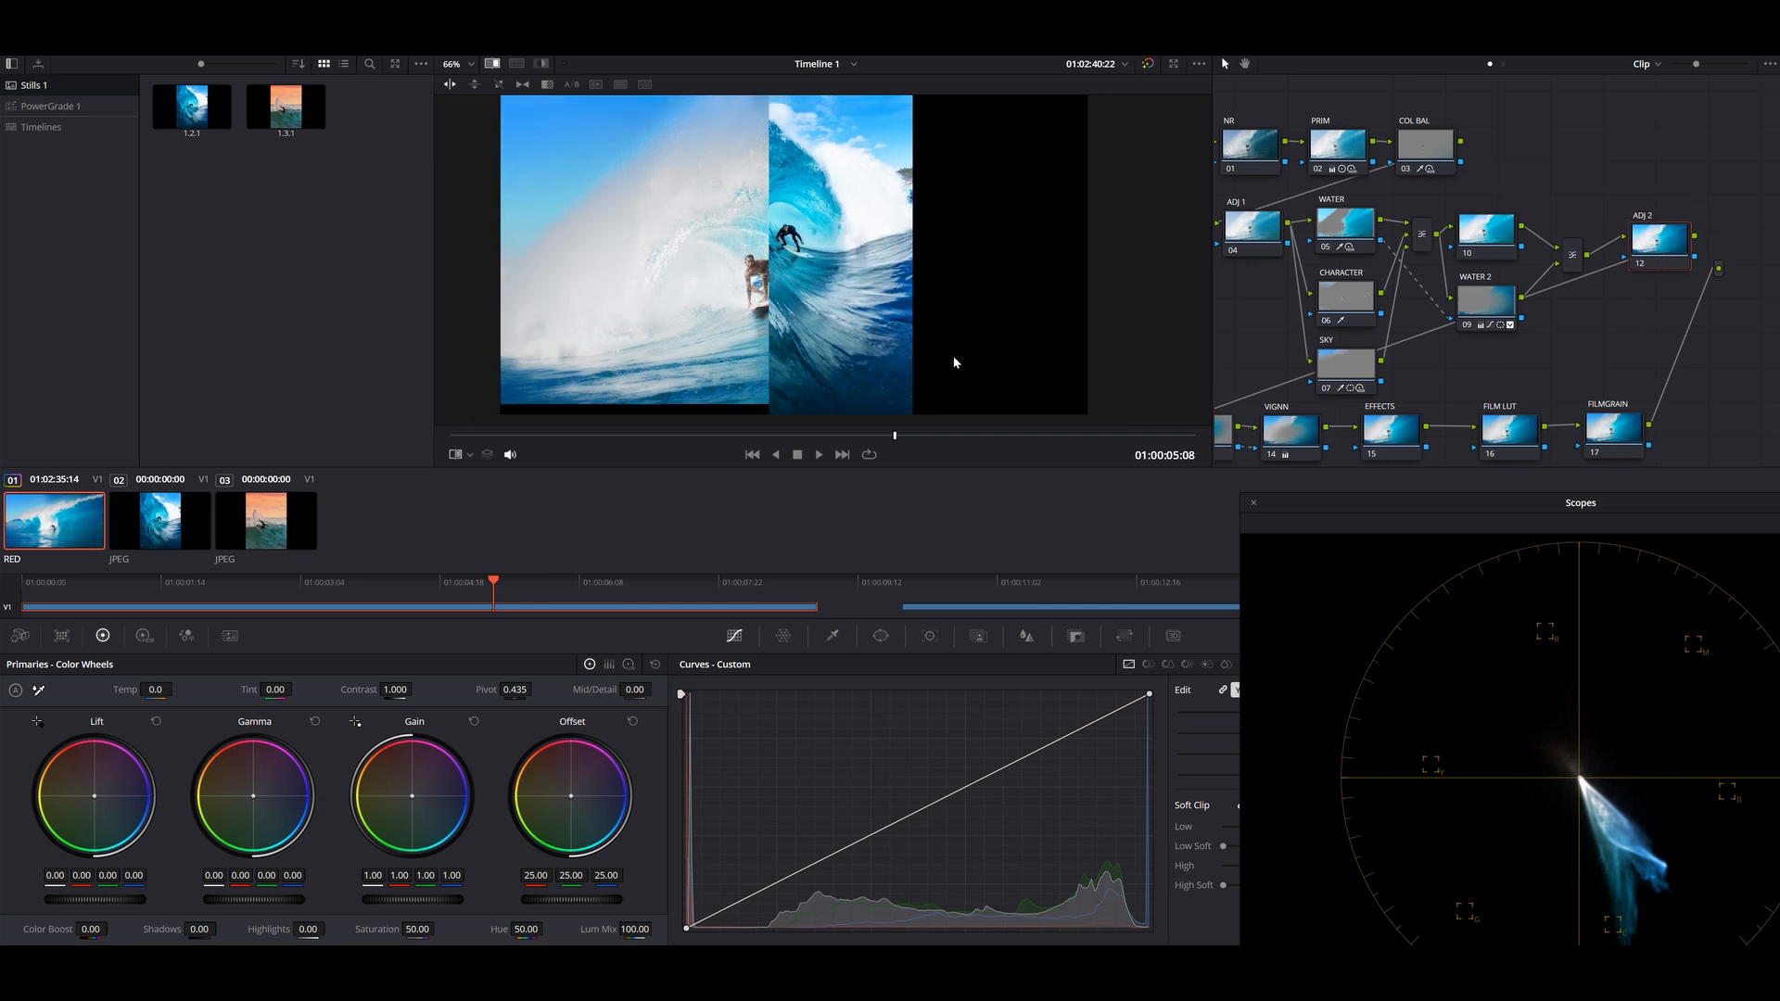
click(492, 63)
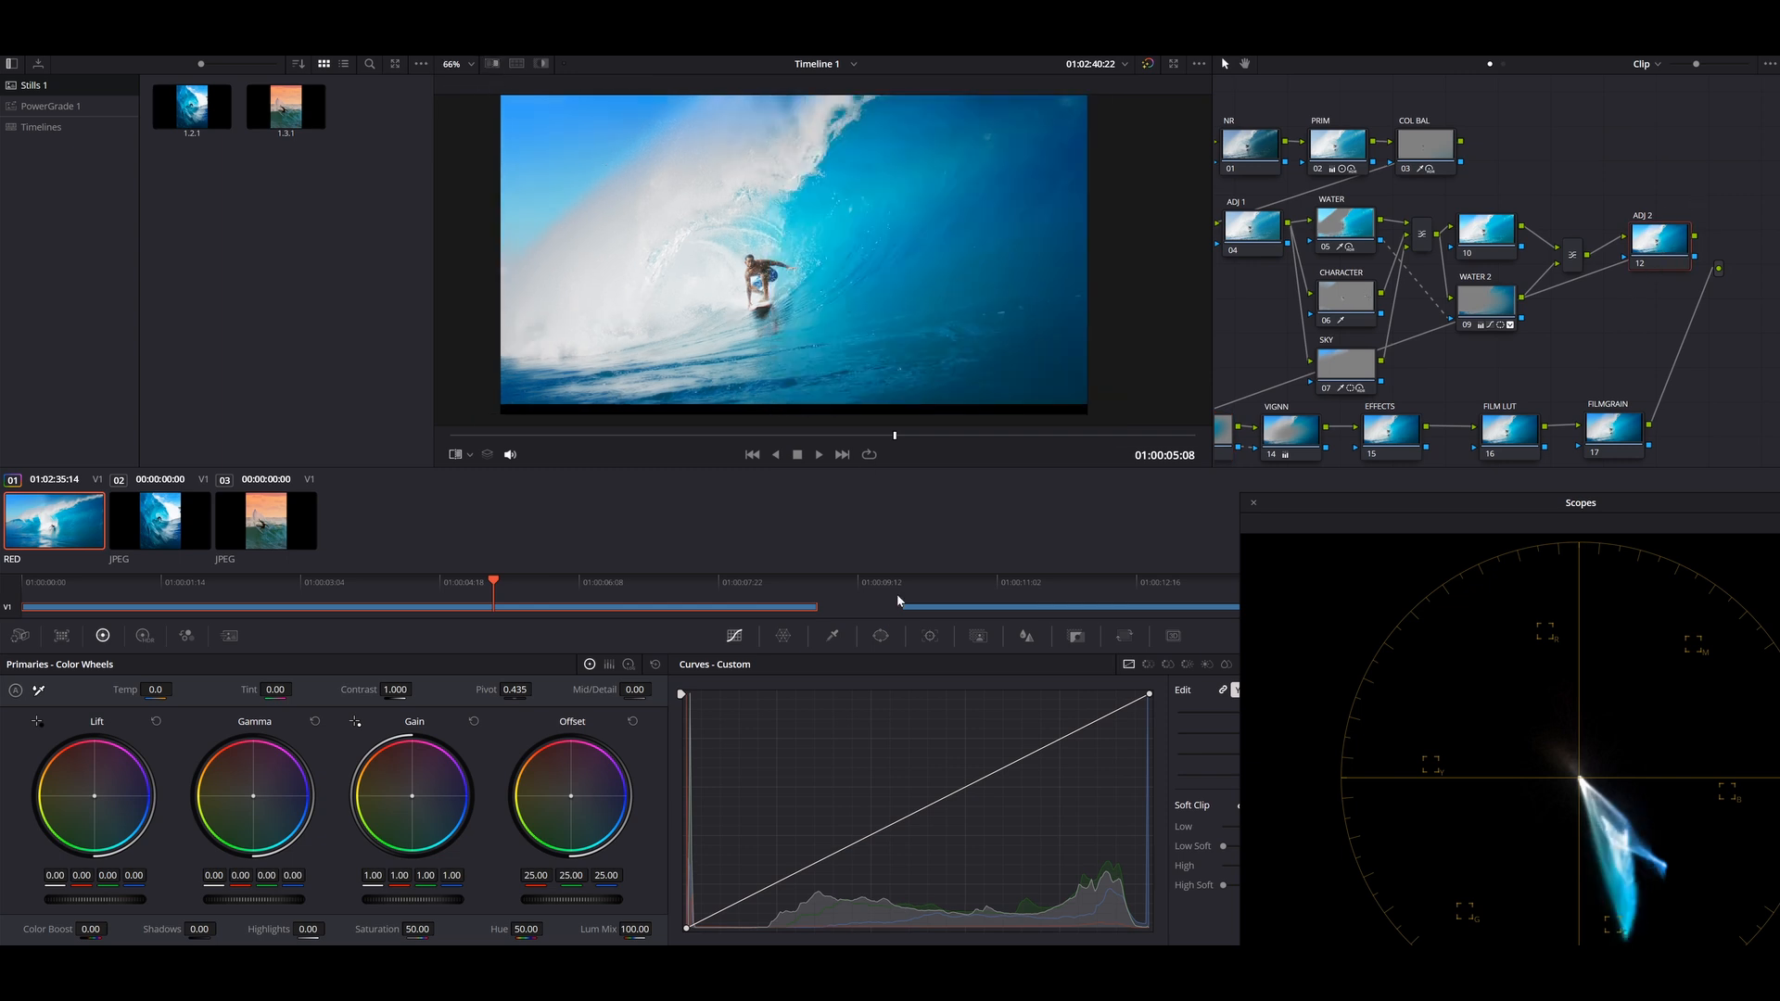
Key the white foam of the wave with the HSL qualifier on ADJ 2, set matte Denoise to 73.0 and show the reference wipe.
click(831, 636)
click(603, 224)
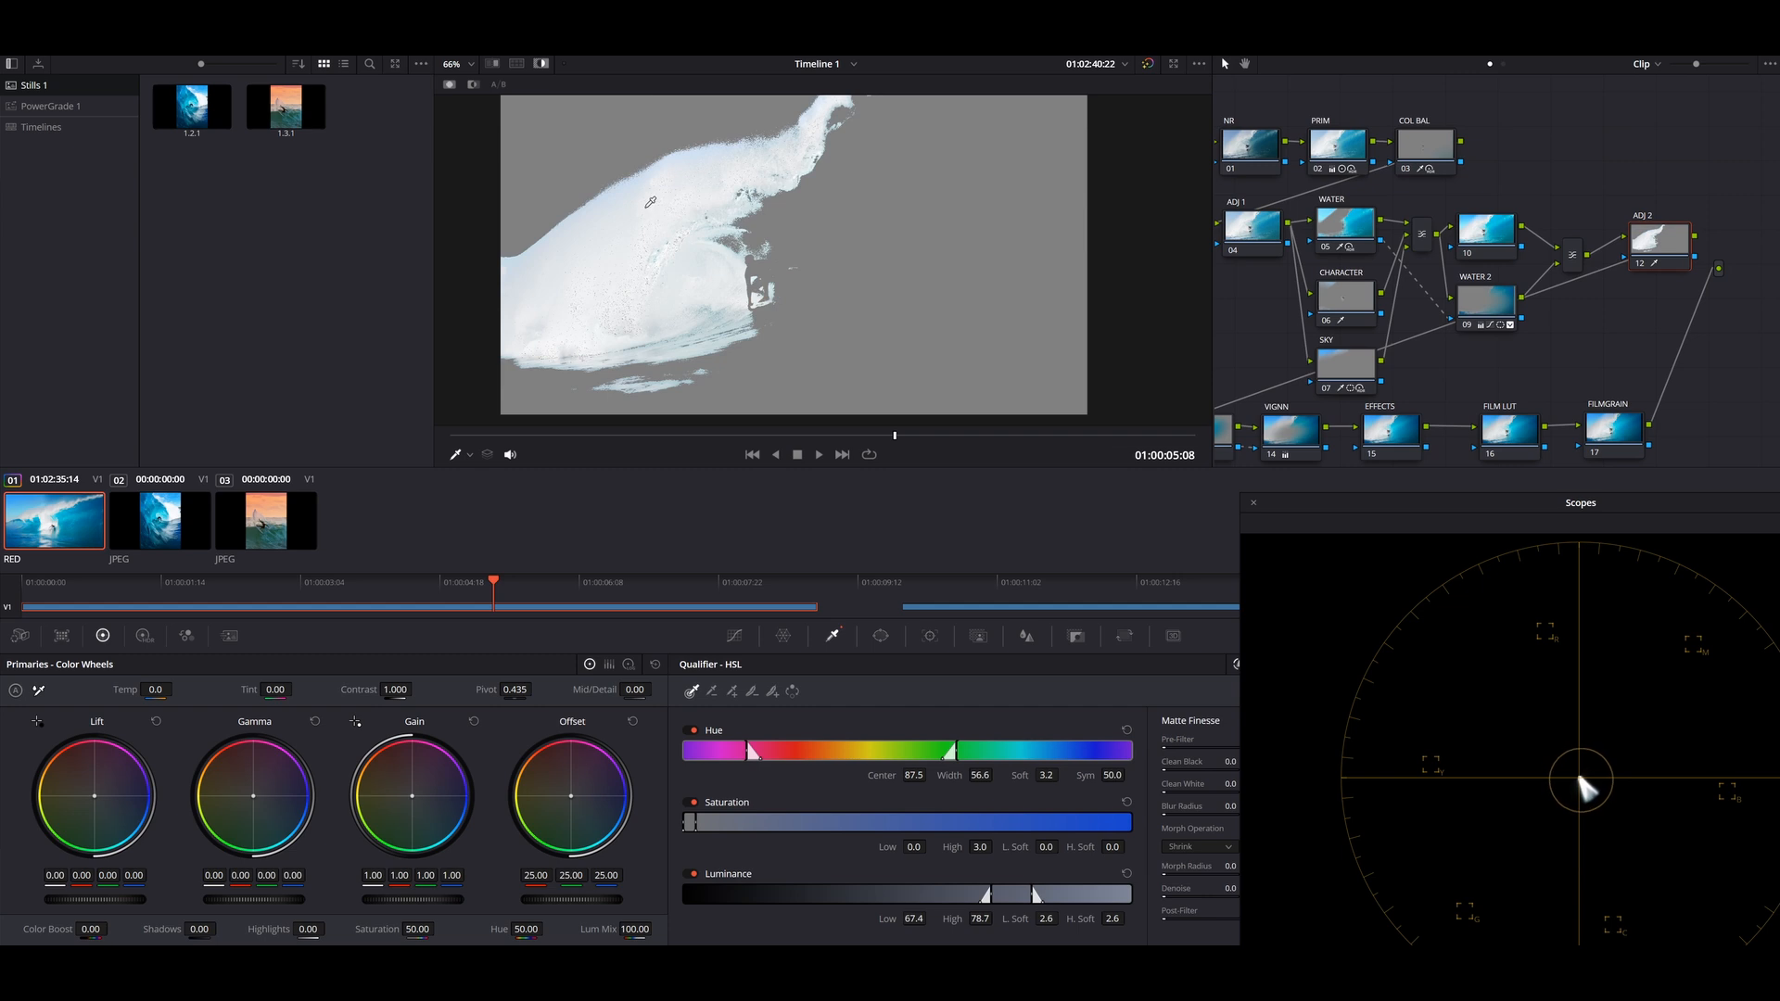
drag(1230, 888, 1298, 889)
click(541, 63)
click(493, 63)
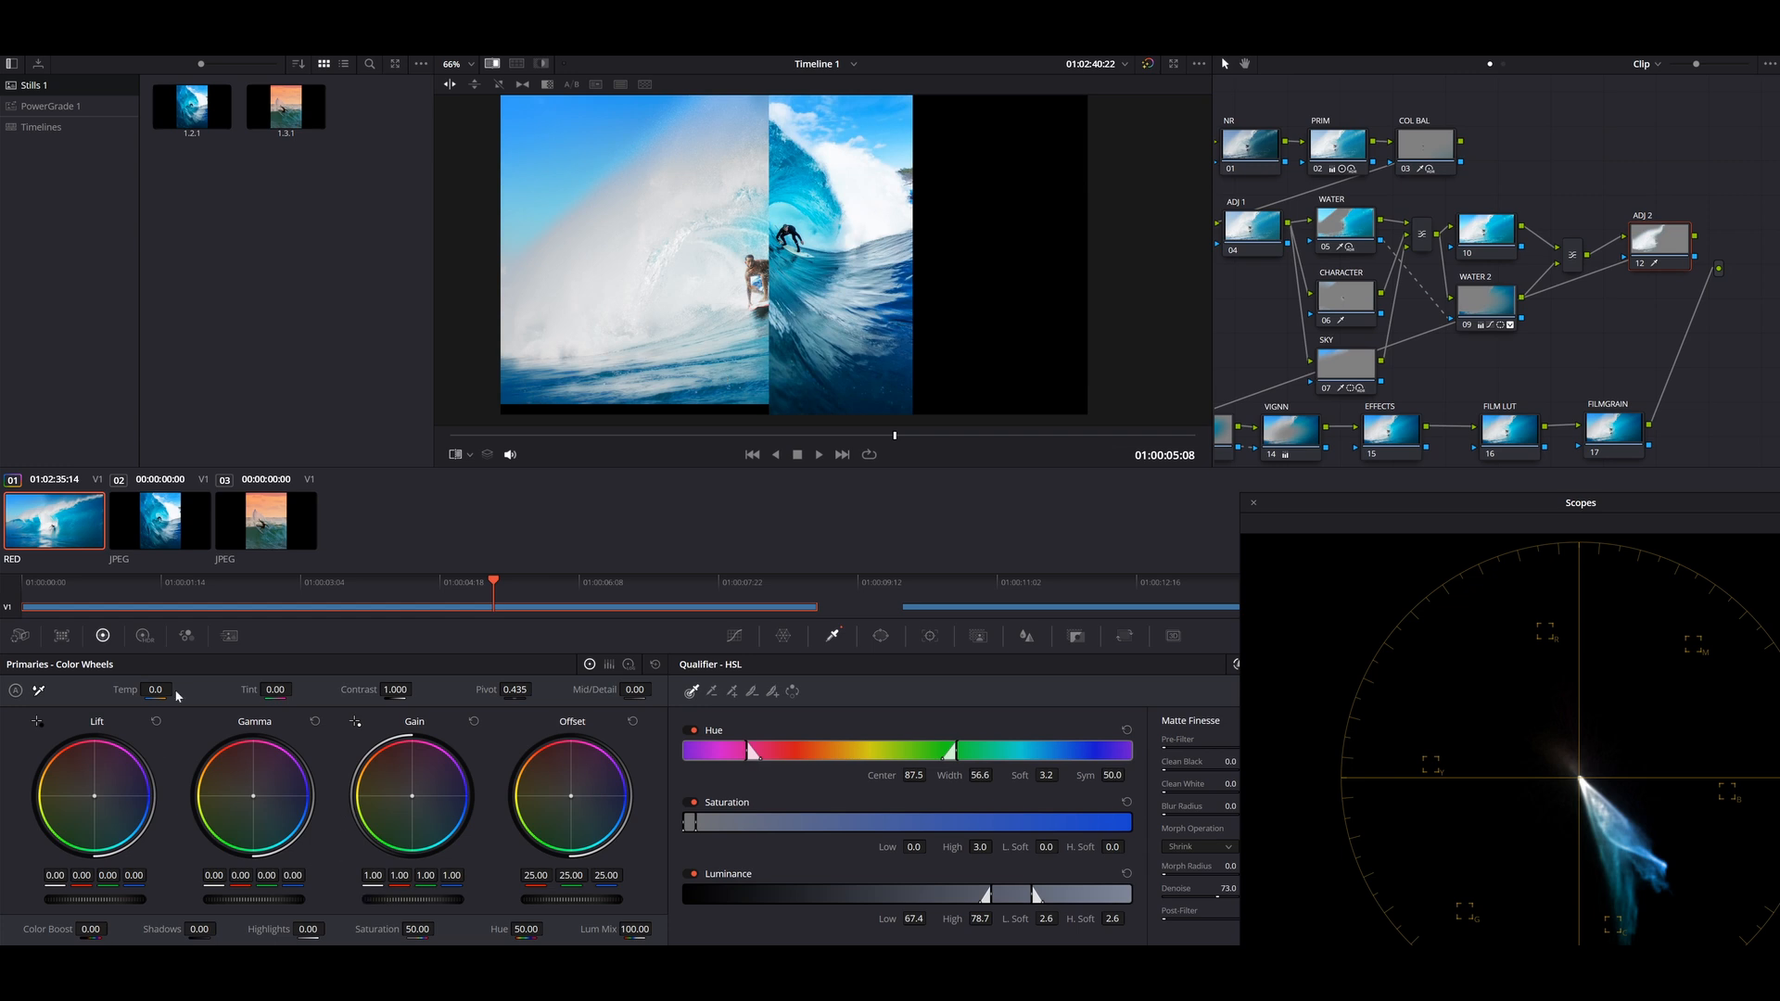
Brighten the keyed foam with HDR Light exposure 0.17 and Highlight exposure 0.06, set Denoise to 100.0 and compare with the node off.
click(144, 636)
drag(237, 874, 413, 874)
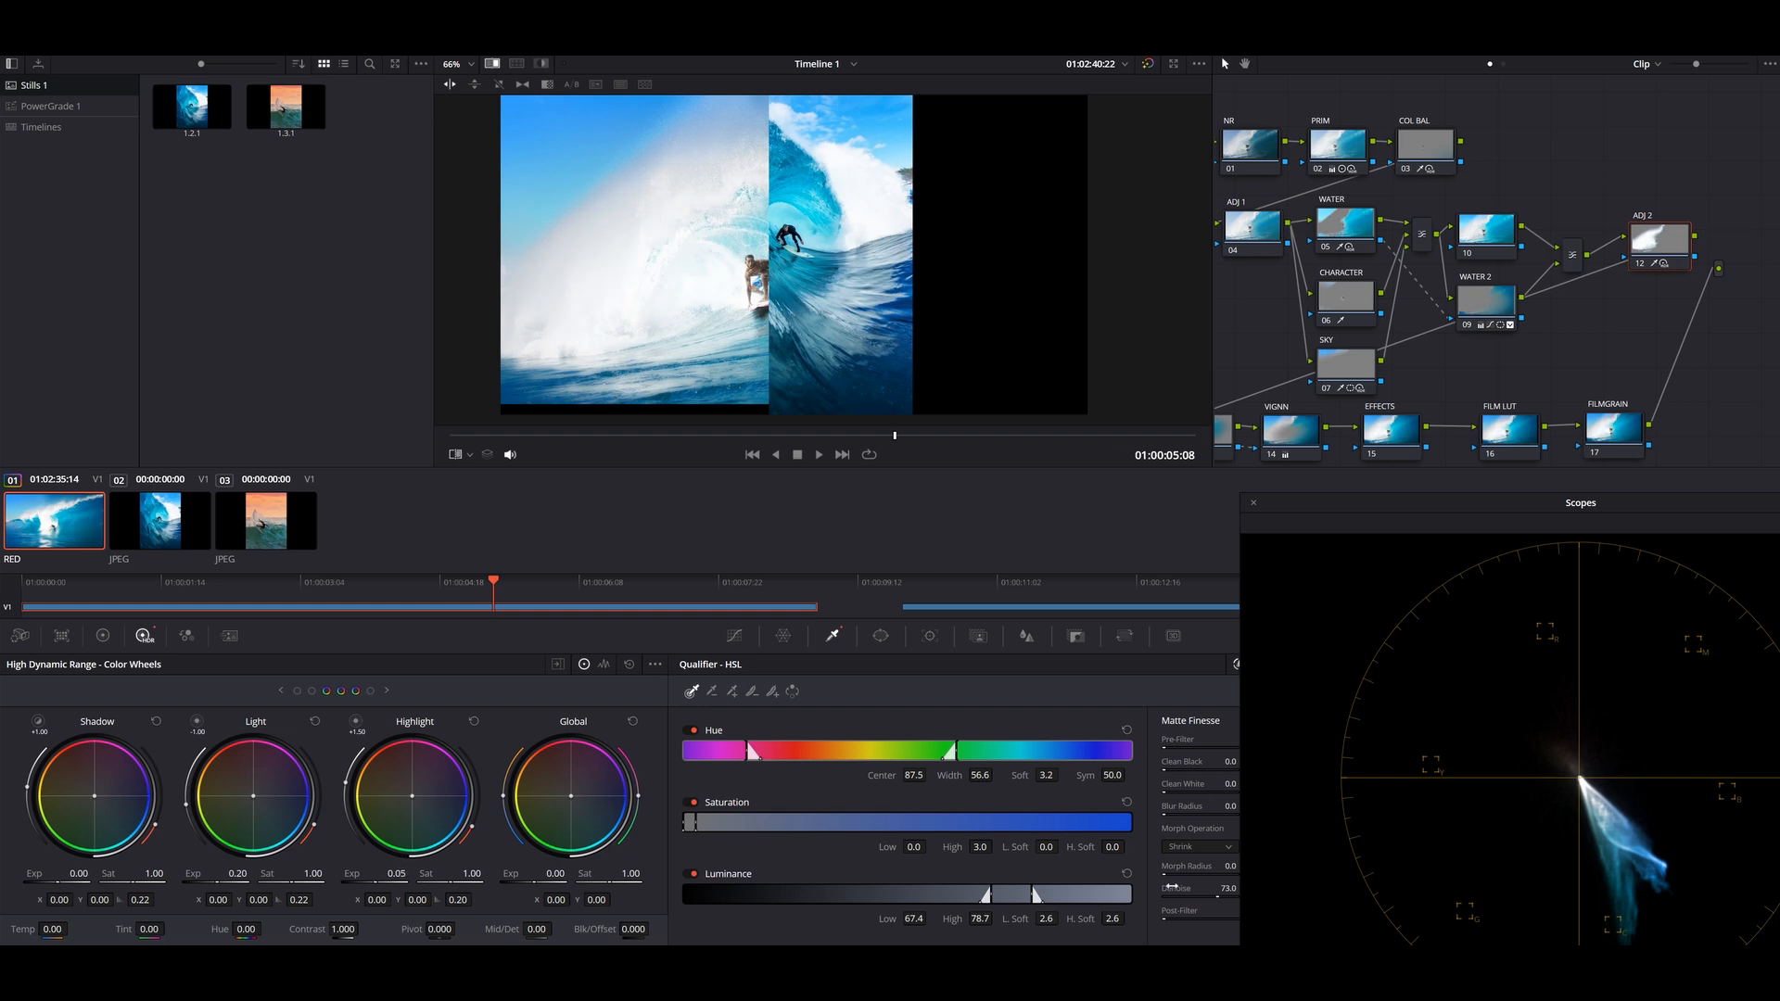
key(ctrl+d)
key(ctrl+d)
key(ctrl+d)
key(ctrl+d)
click(492, 63)
scroll(825, 369, down, 1)
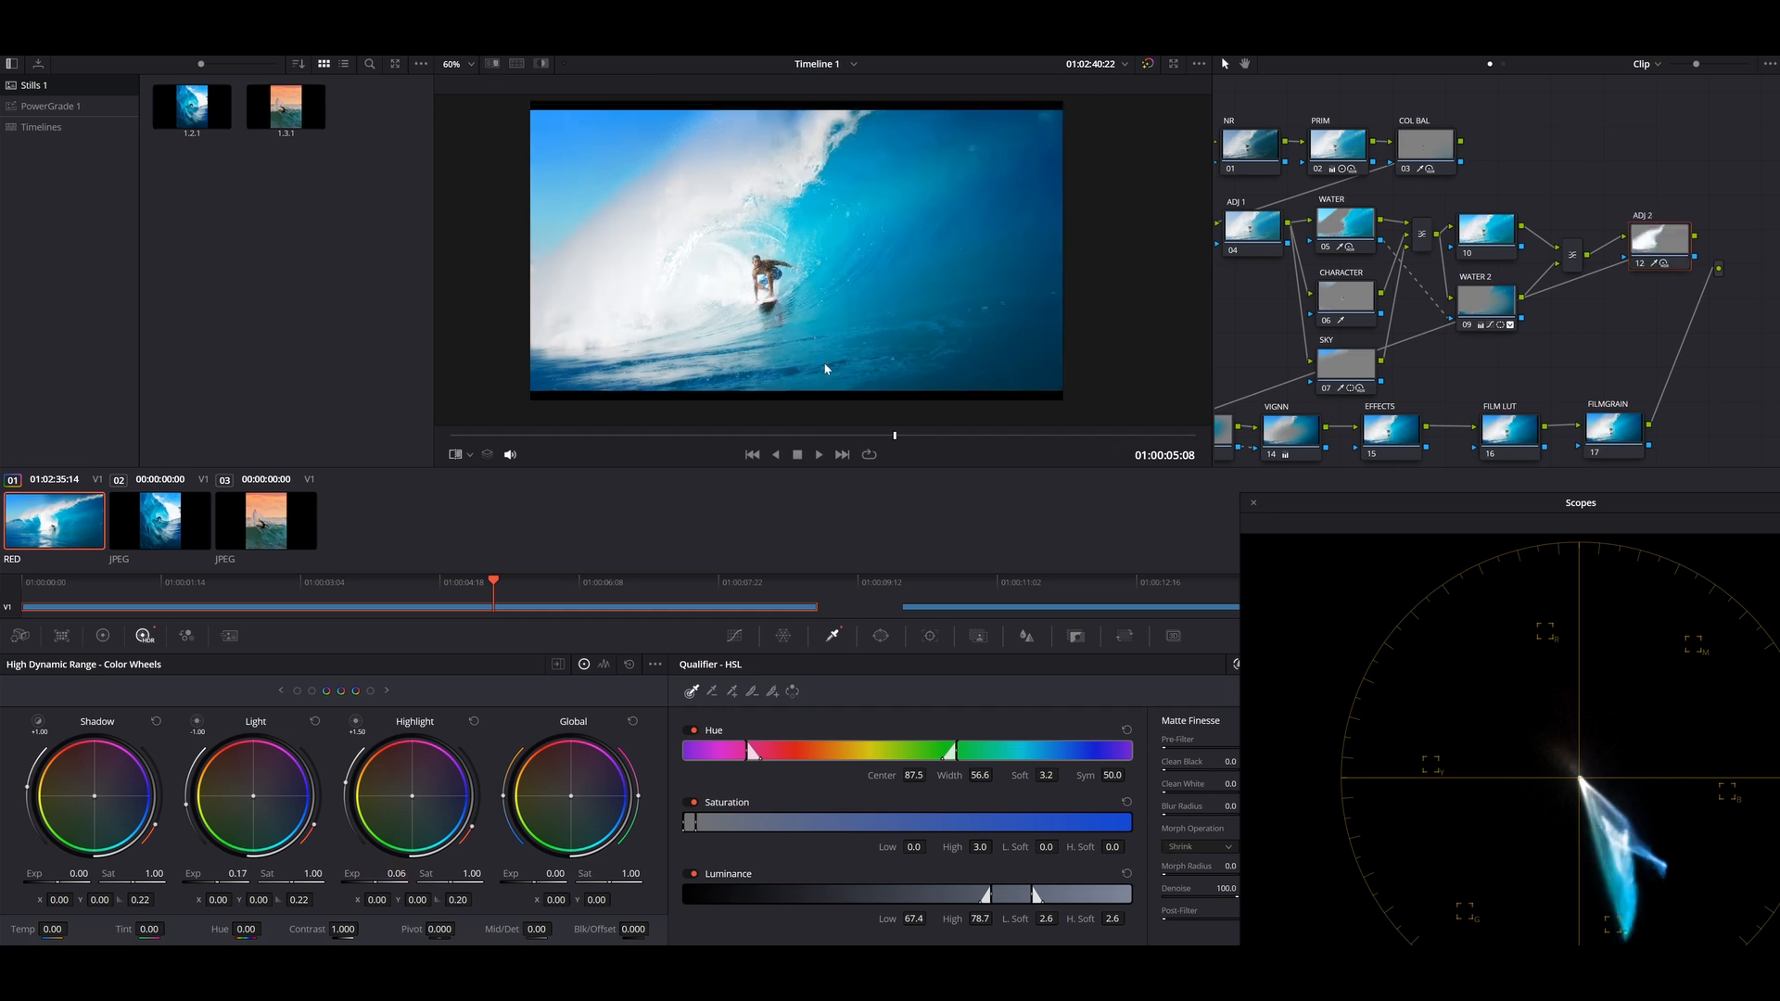
At 01:00:01:04, draw a curve window on the WATER node with its edge running along the wave's crest.
drag(587, 438, 547, 437)
click(1367, 246)
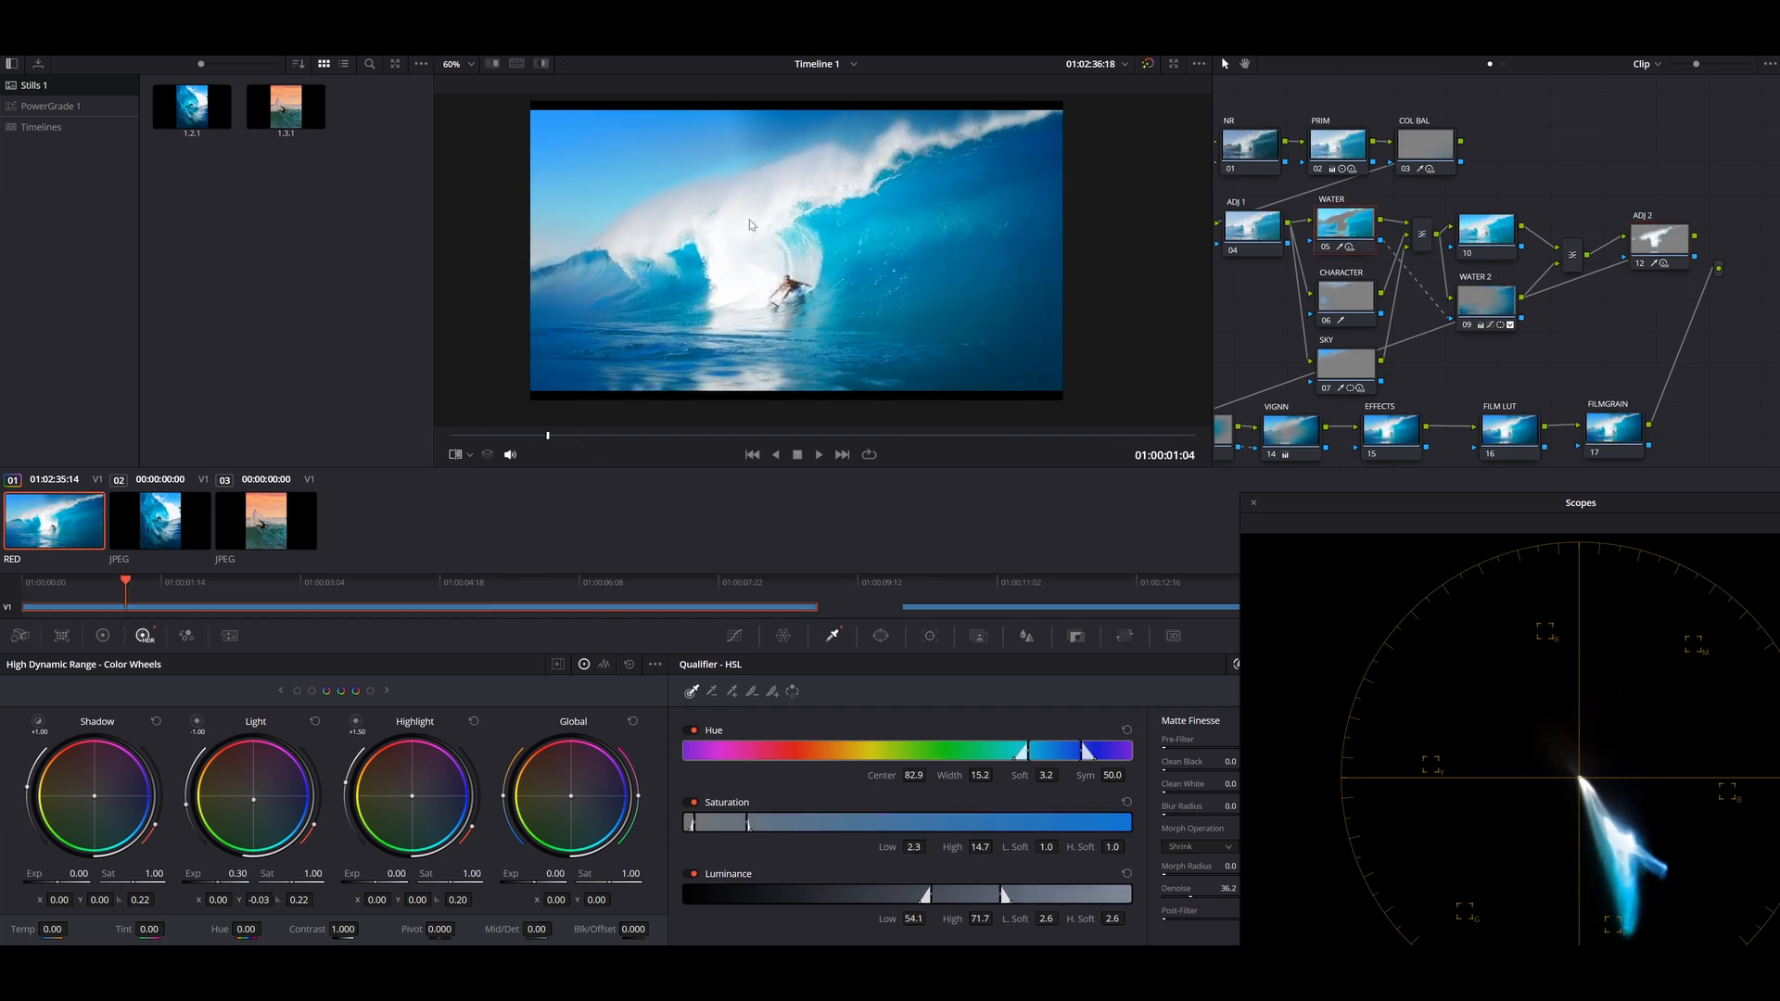
click(880, 636)
click(702, 839)
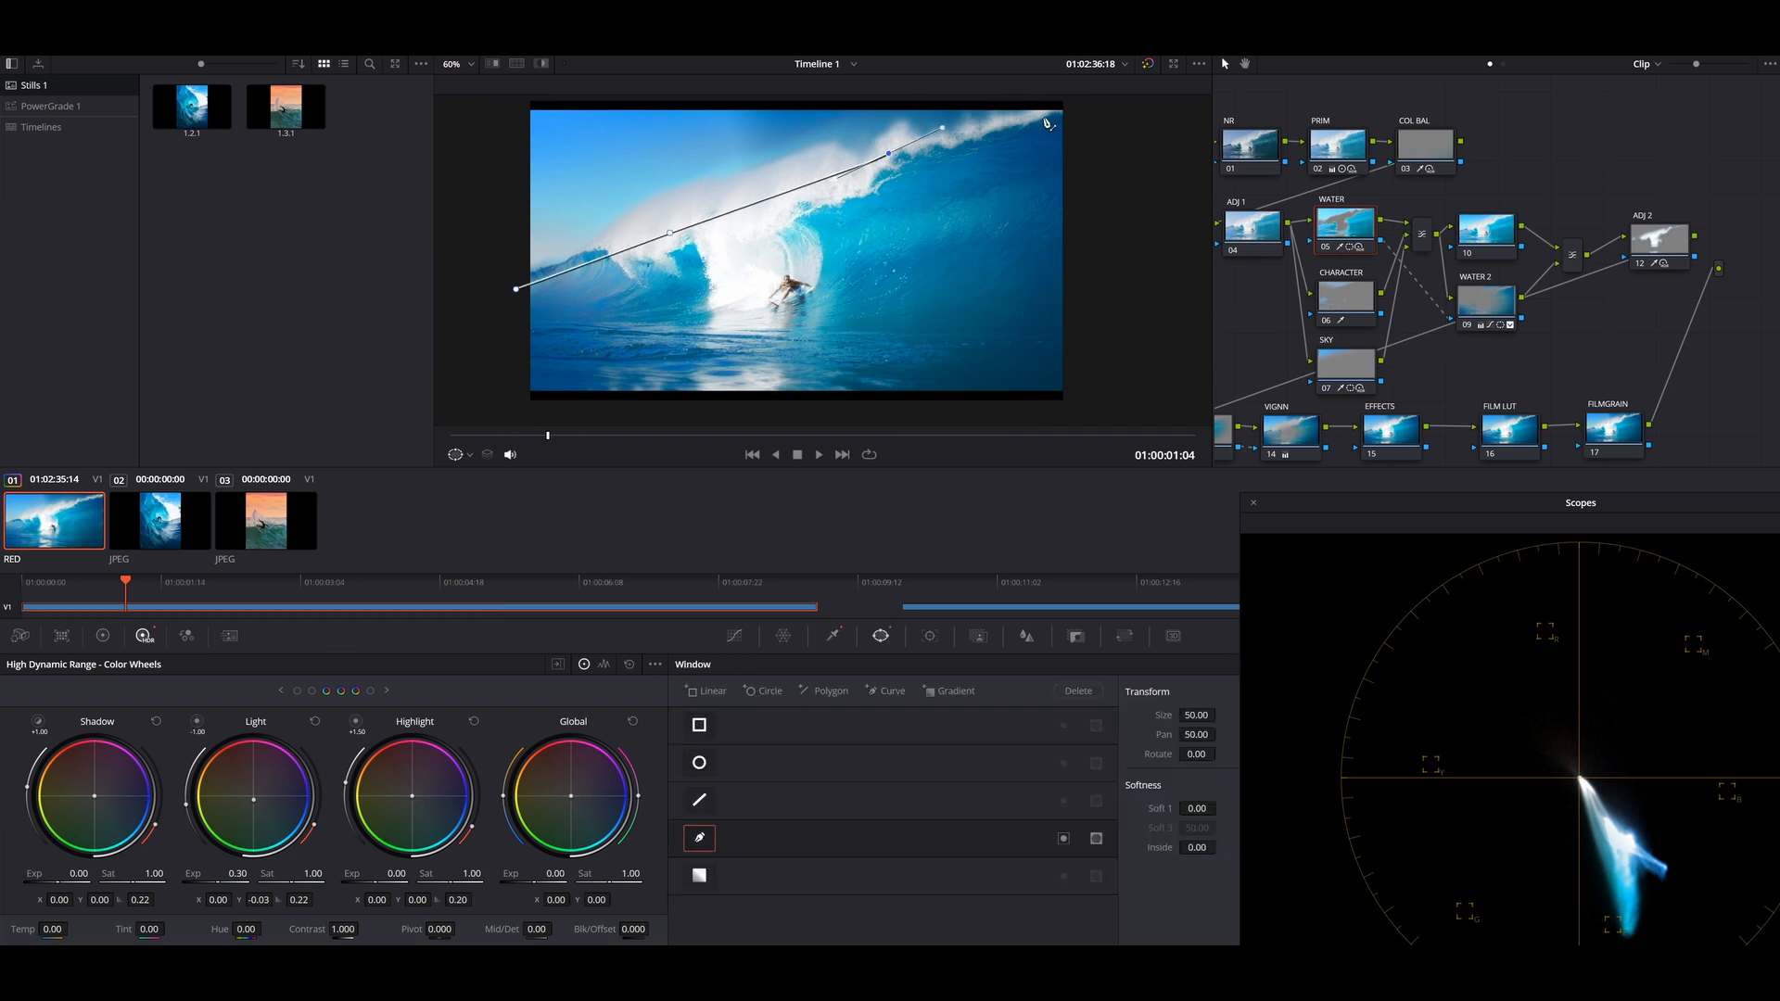
click(1070, 105)
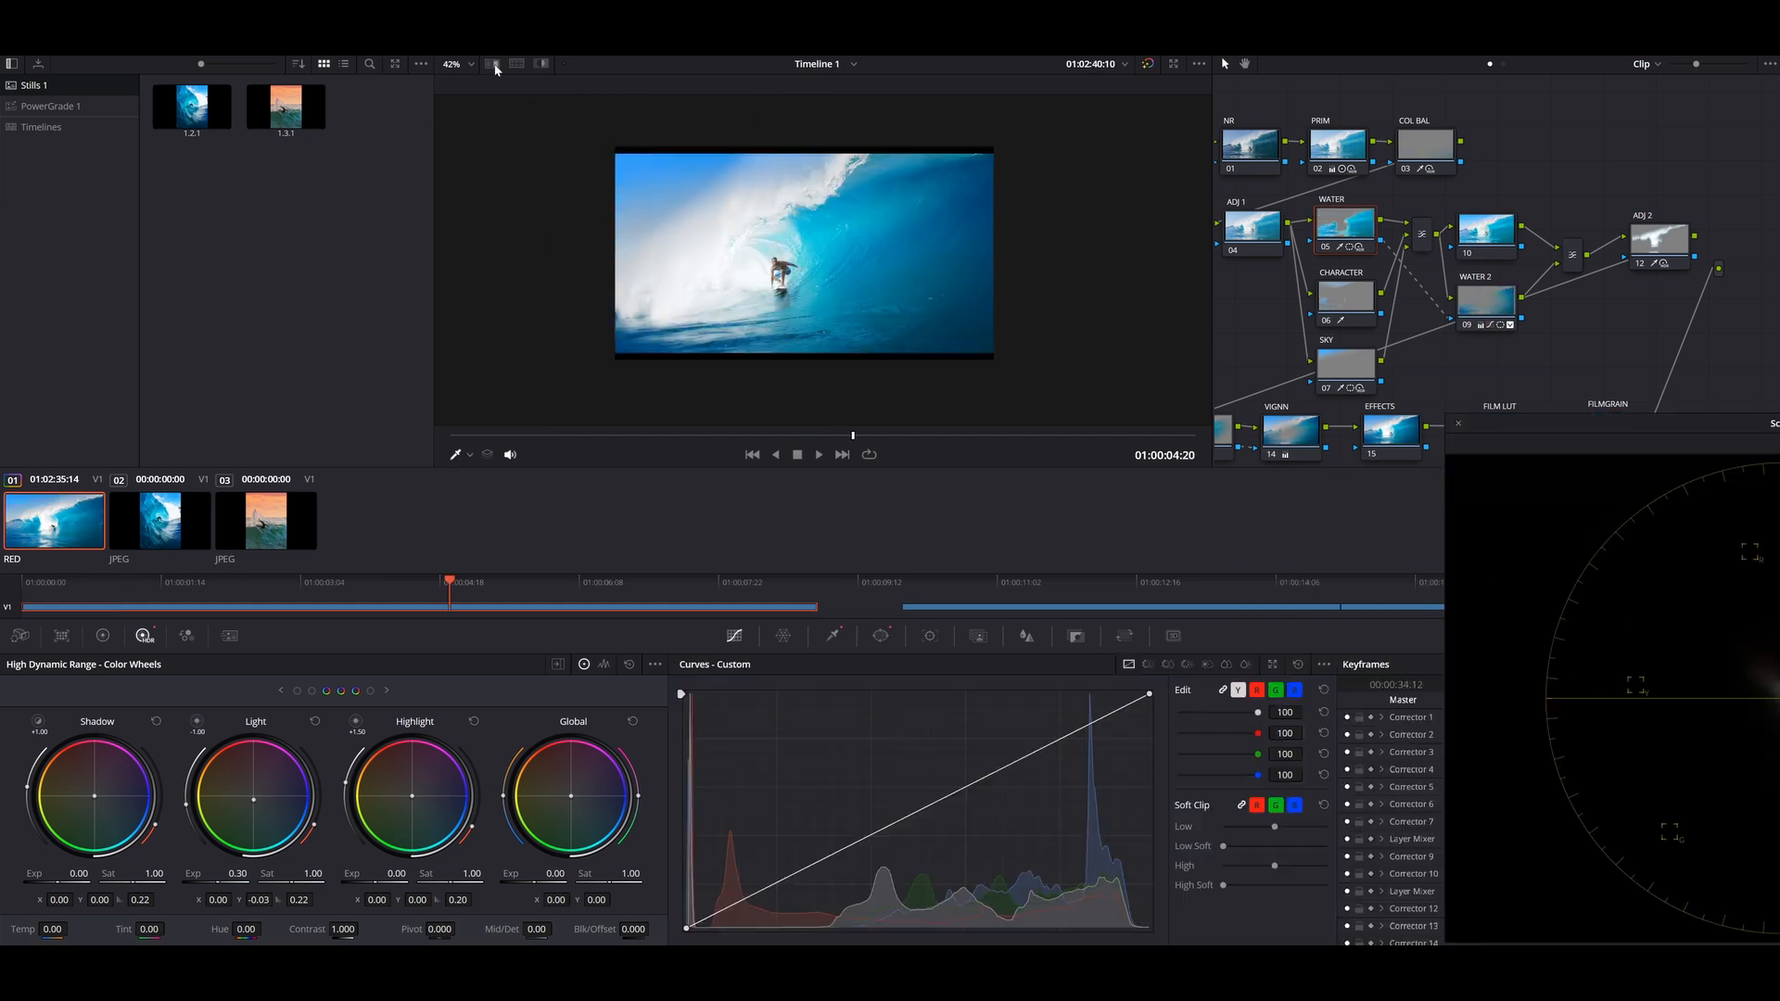
Against the reference wipe, shift the SKY node's HDR Light balance to X 0.08, Y -0.03 and set Light exposure to 0.13.
click(493, 63)
drag(766, 248, 754, 256)
click(1349, 366)
key(shift+z)
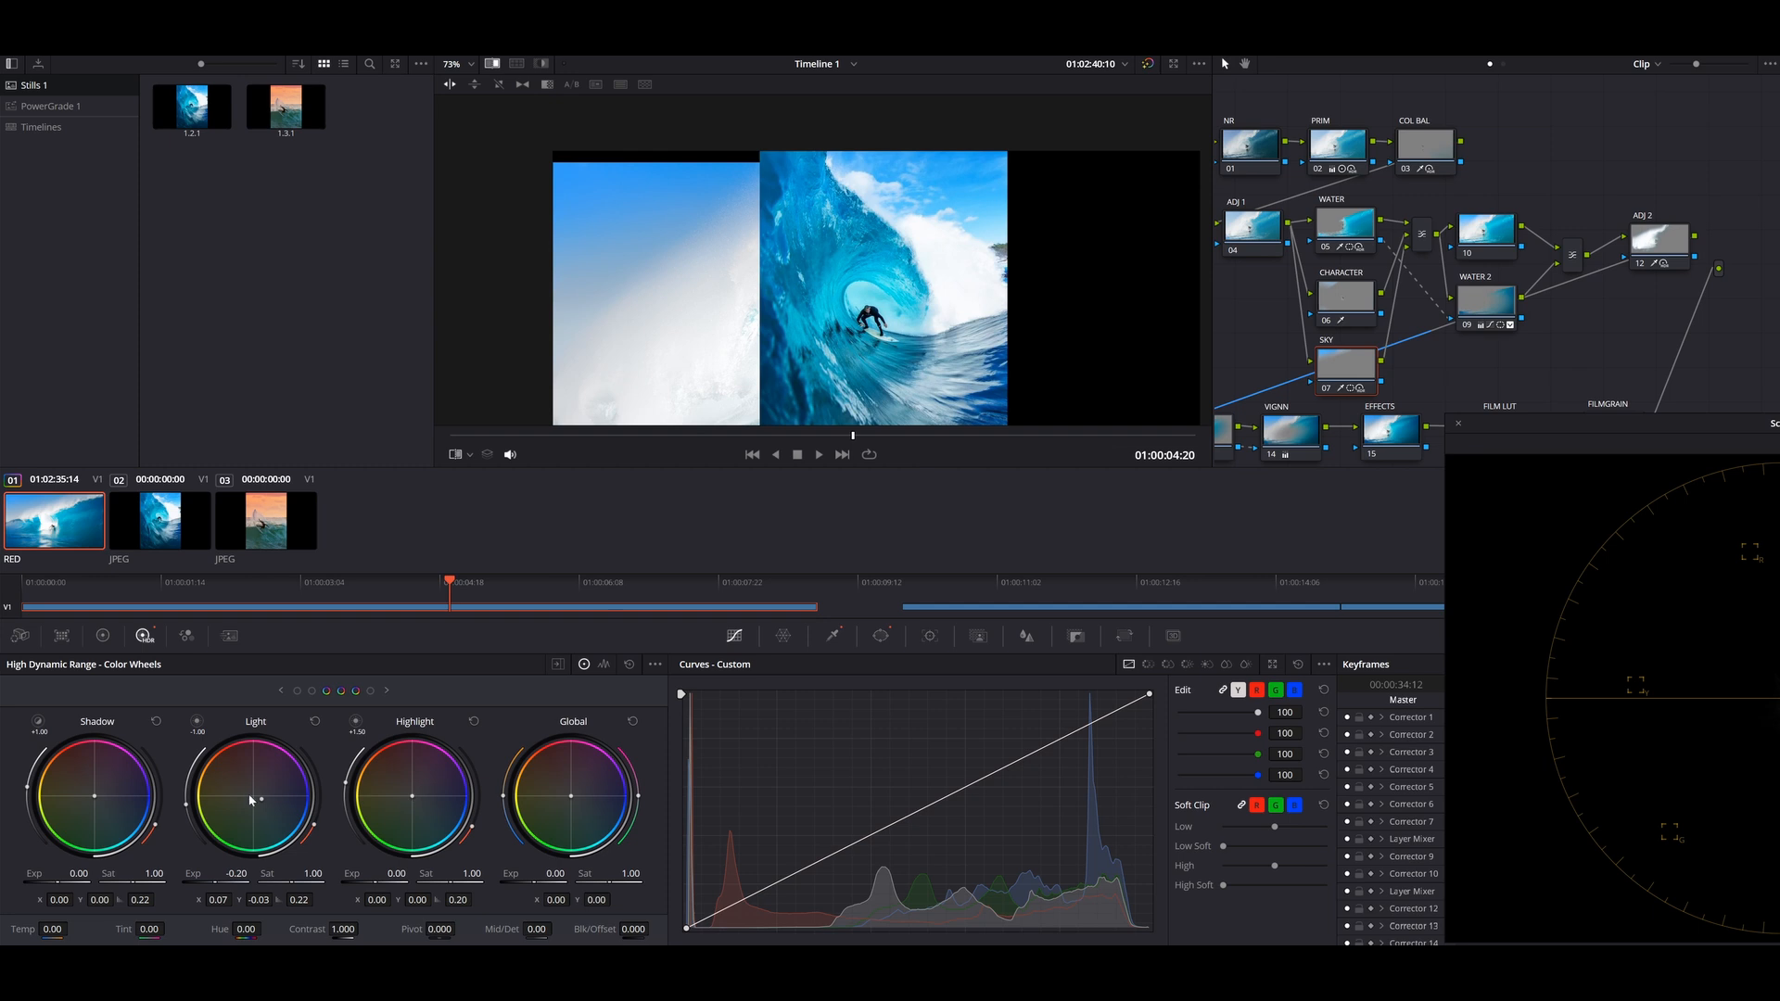
drag(261, 800, 263, 801)
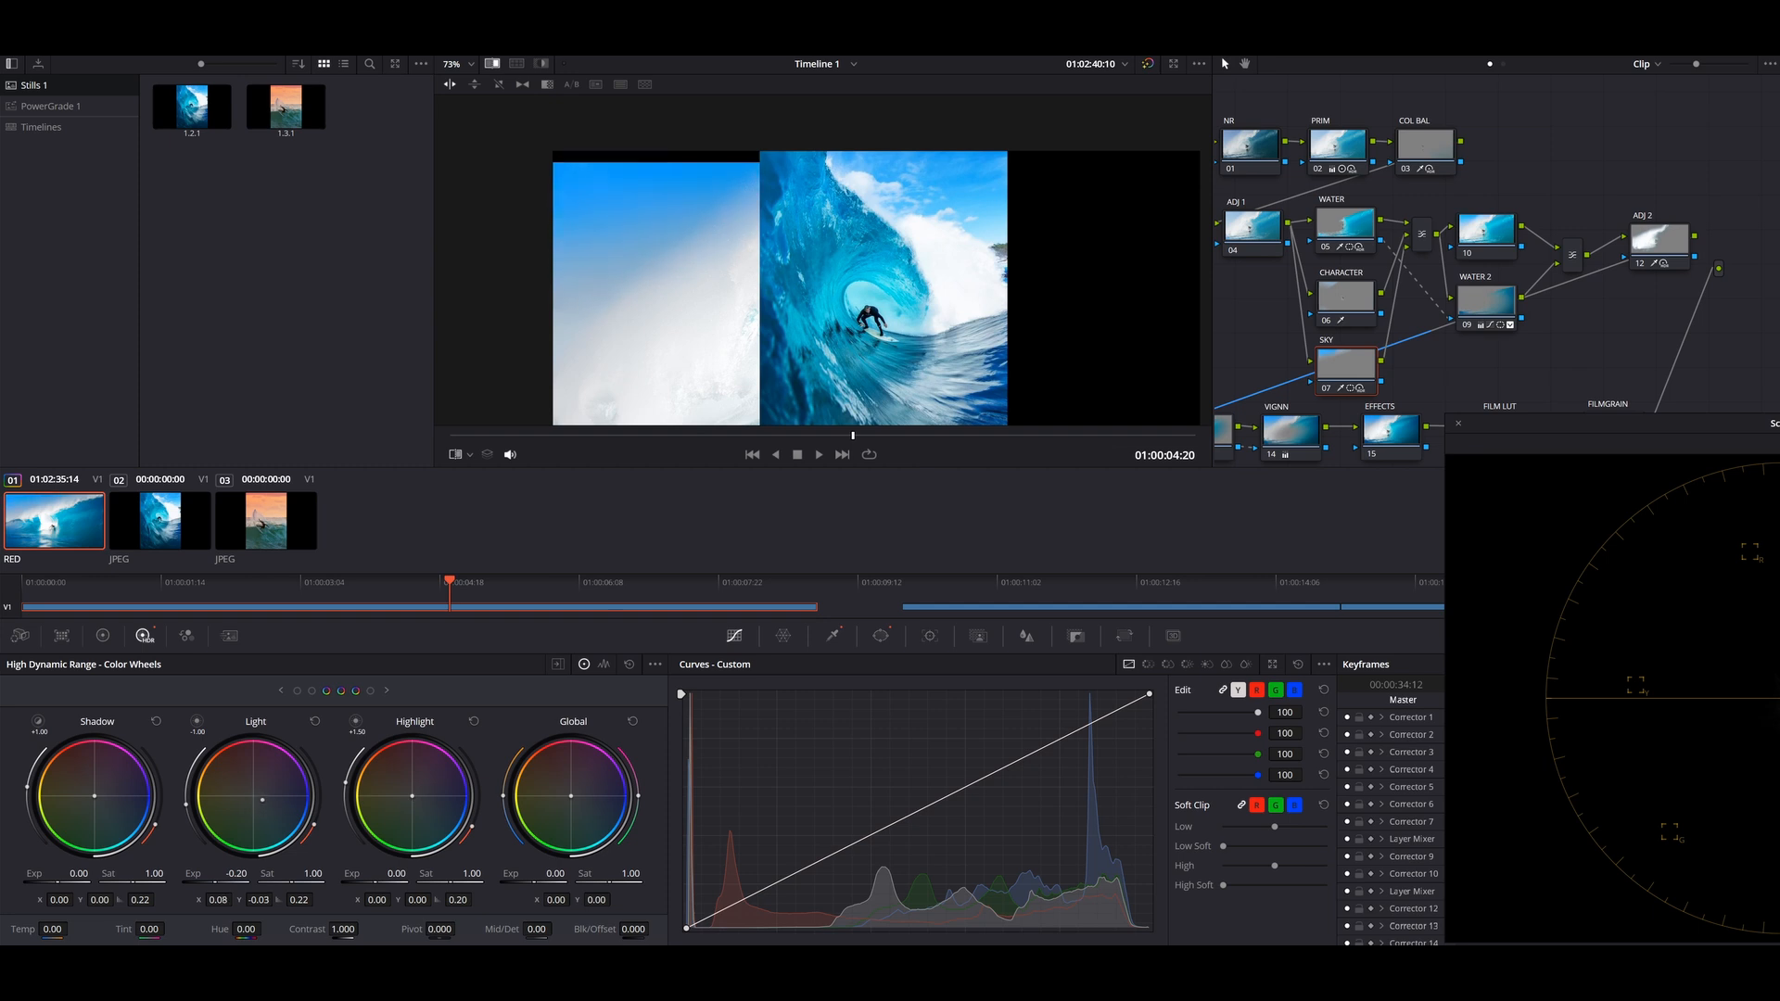
drag(236, 874, 266, 874)
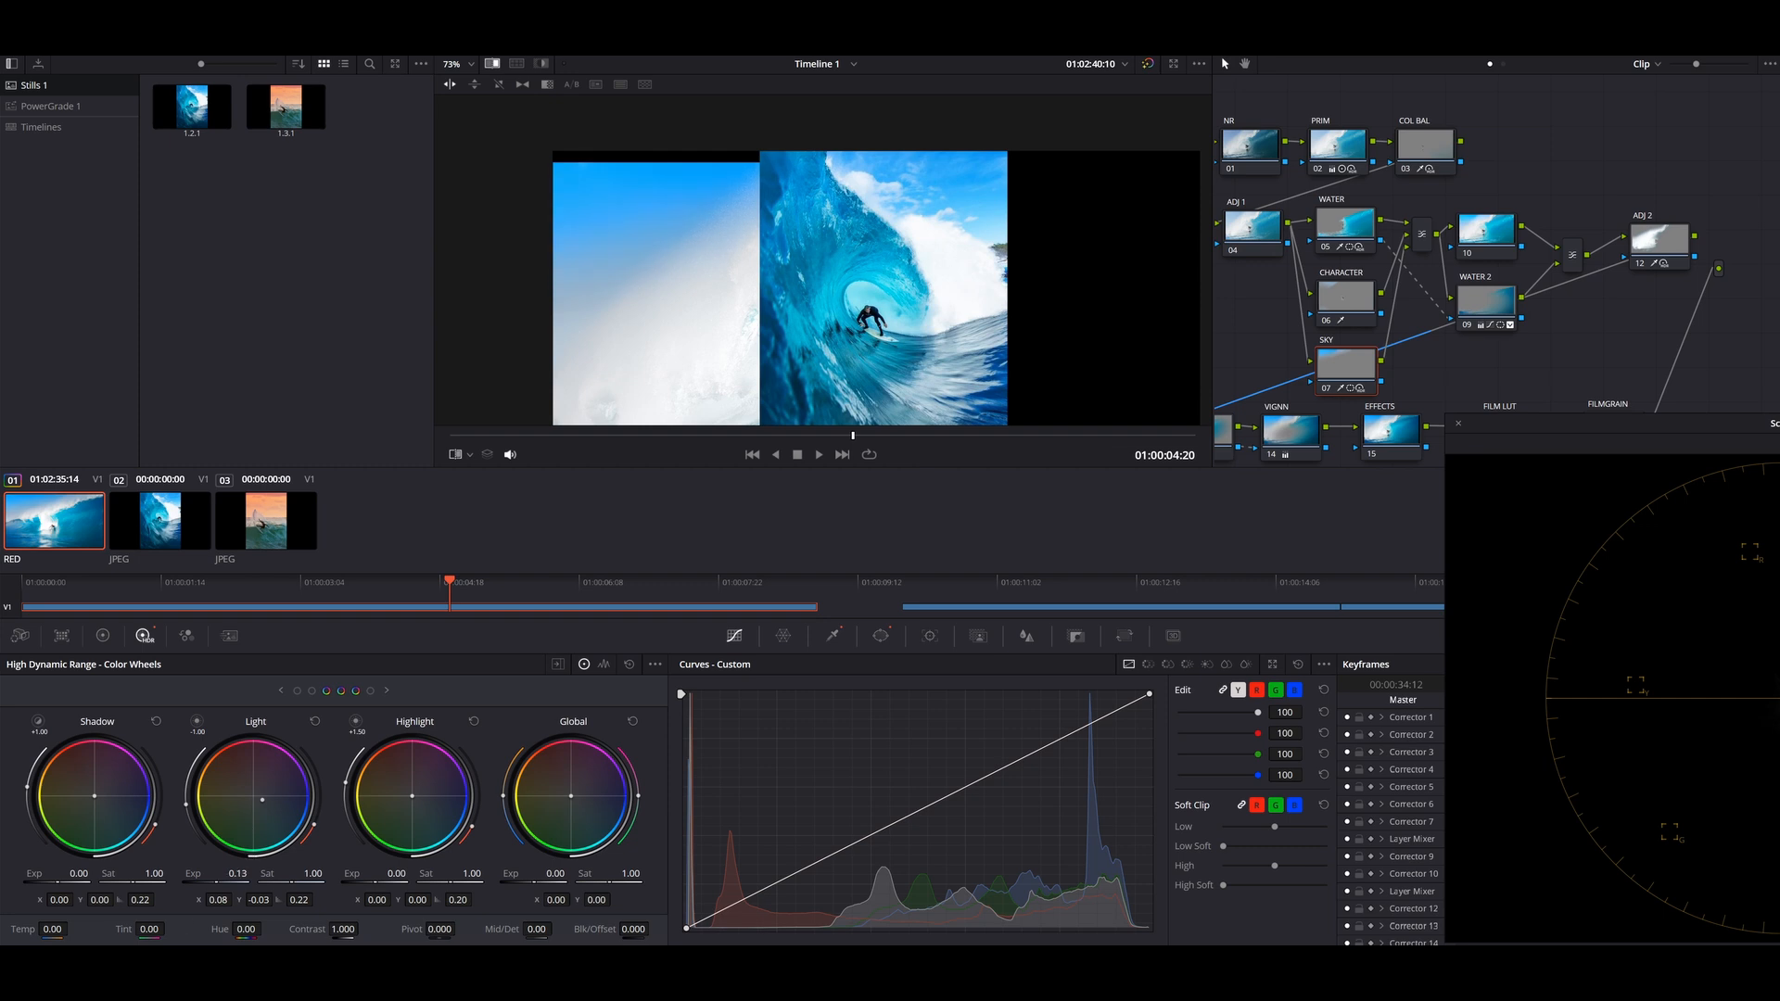
key(ctrl+w)
Nudge the primaries Gamma colour balance slightly on the CHARACTER node and compare the surfer up close with the node switched off.
scroll(823, 259, up, 8)
click(1316, 306)
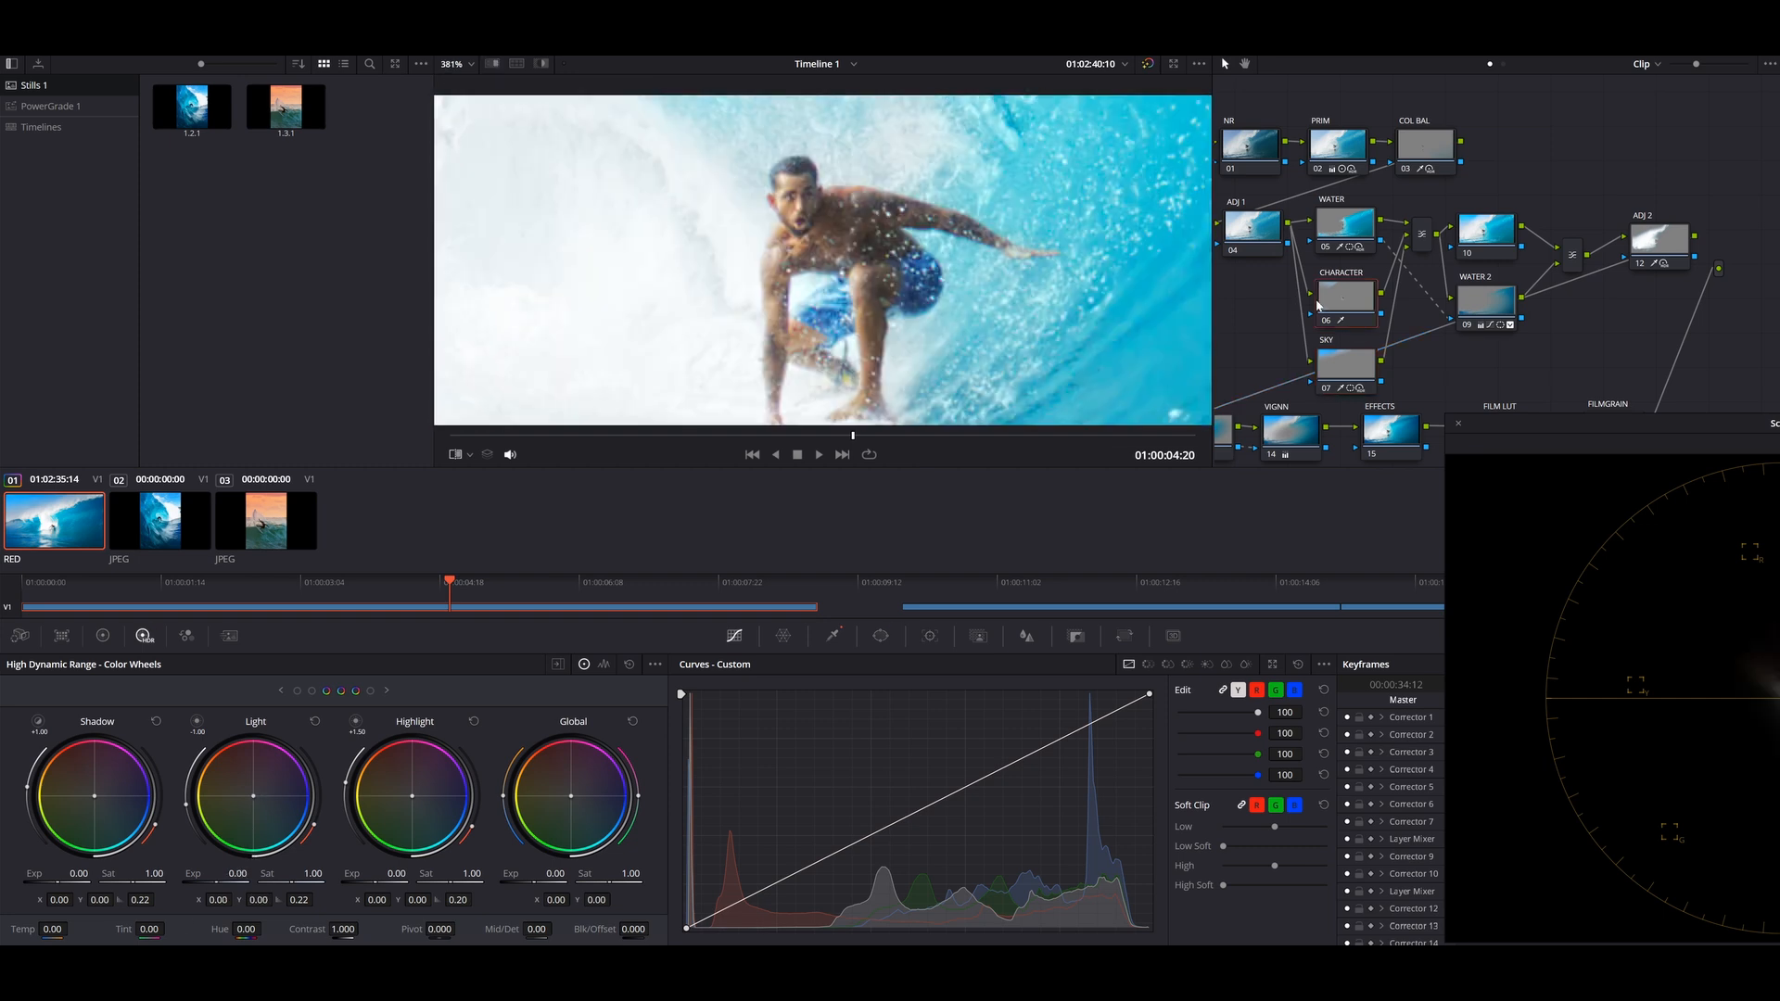
scroll(896, 345, down, 5)
scroll(895, 345, up, 4)
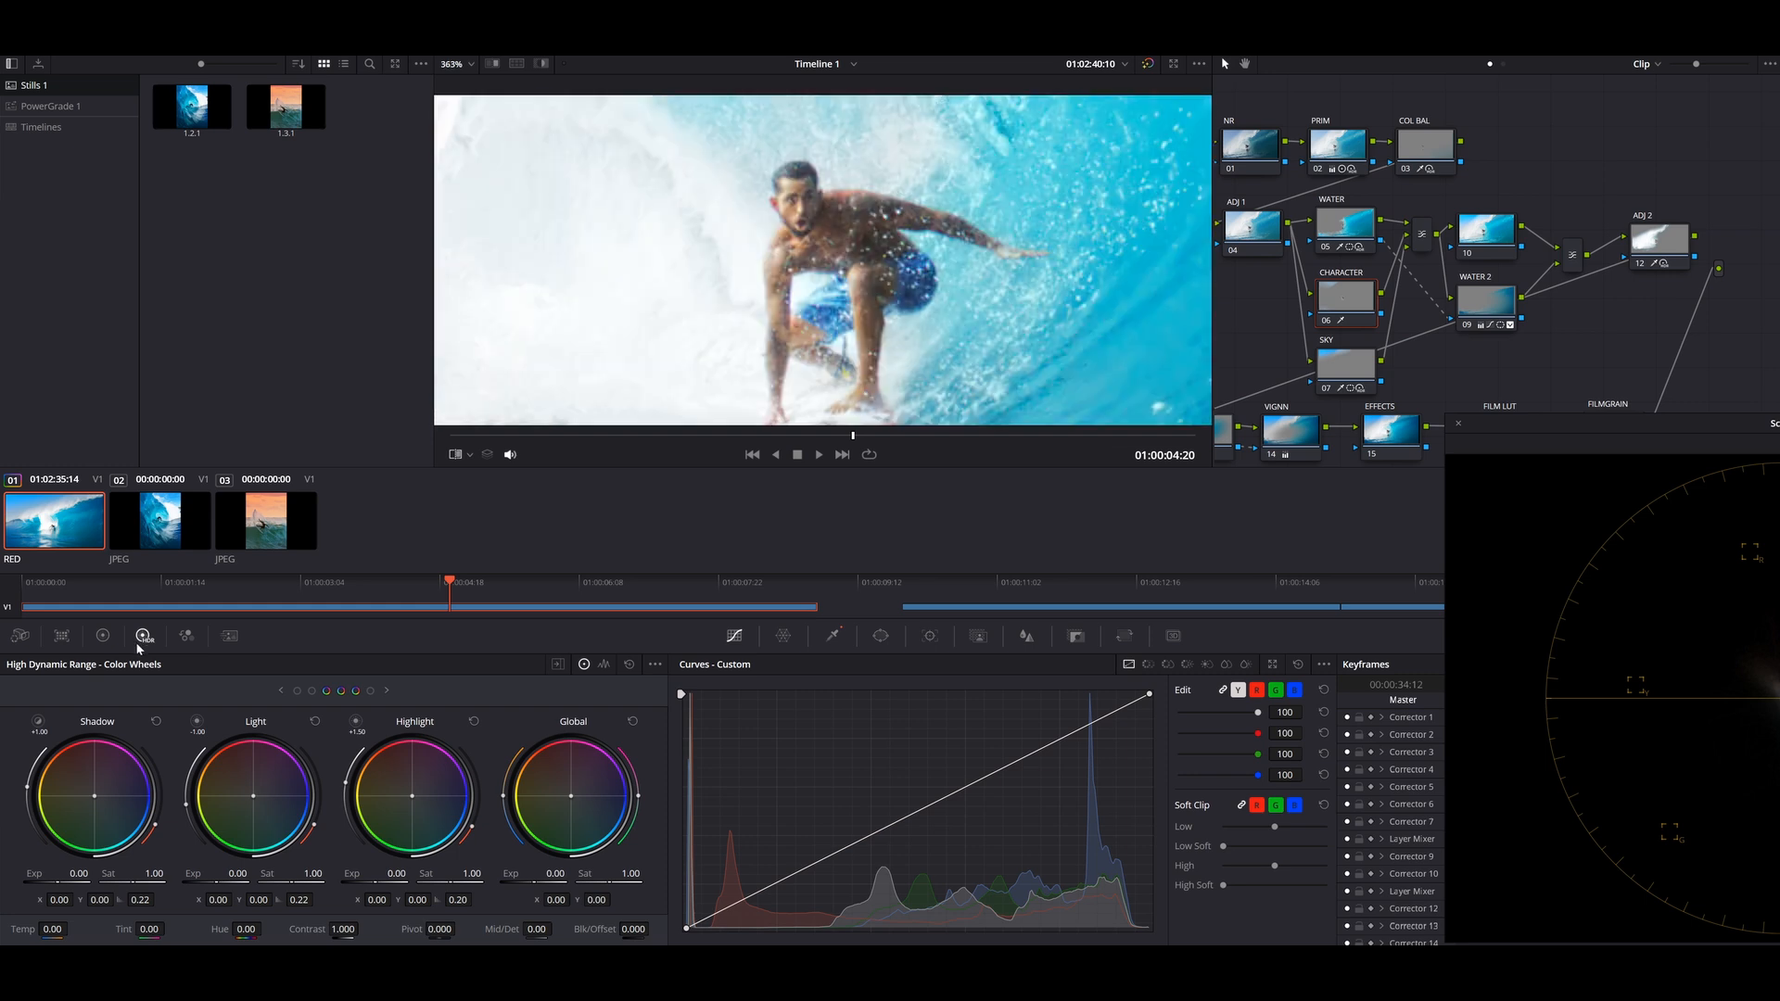
click(103, 637)
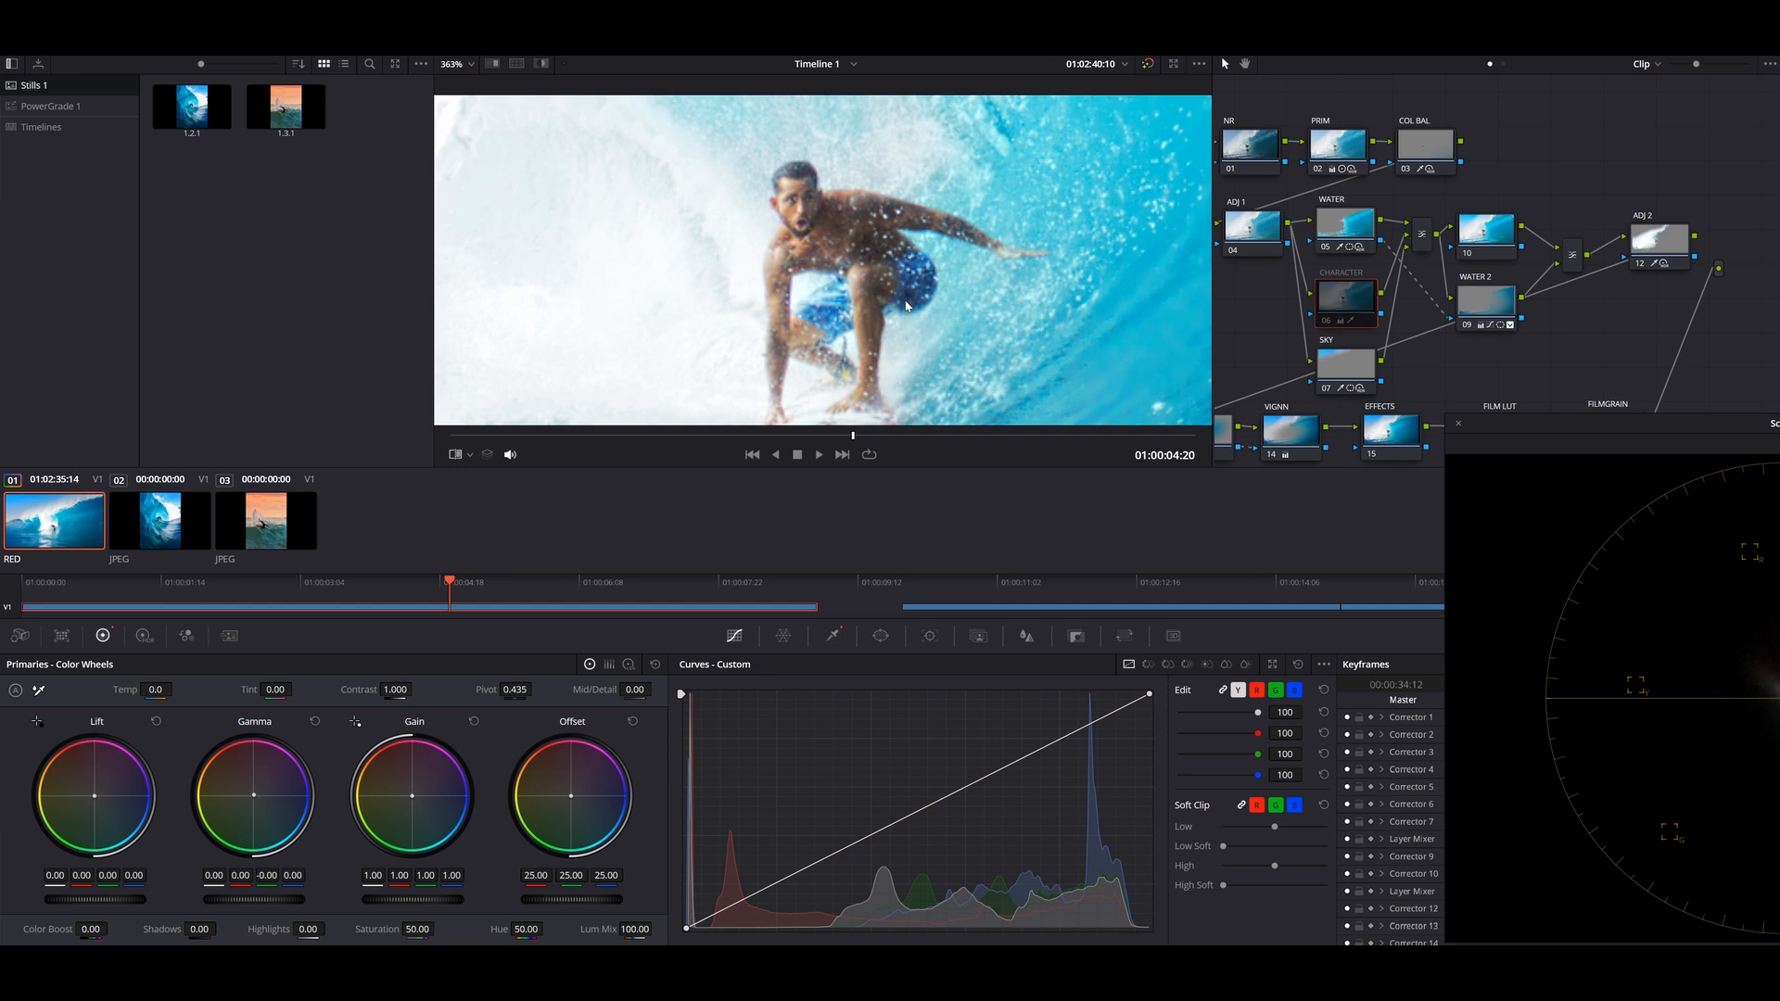
scroll(907, 307, up, 4)
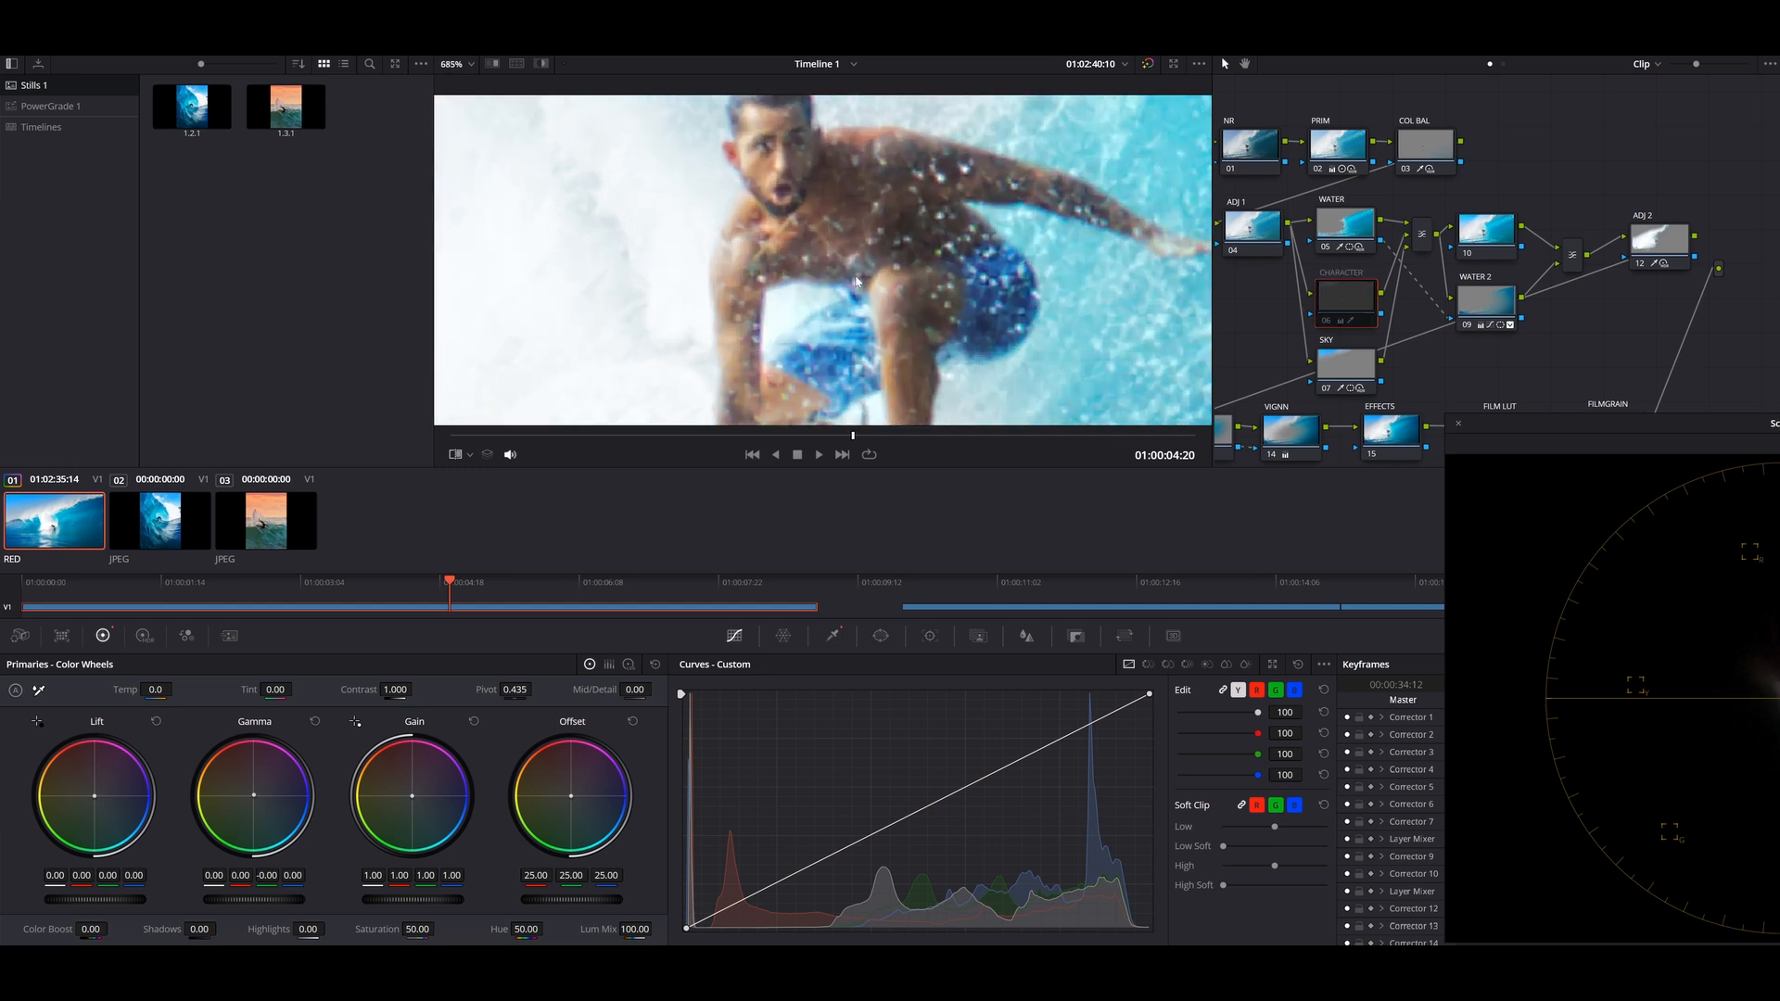
scroll(877, 375, down, 6)
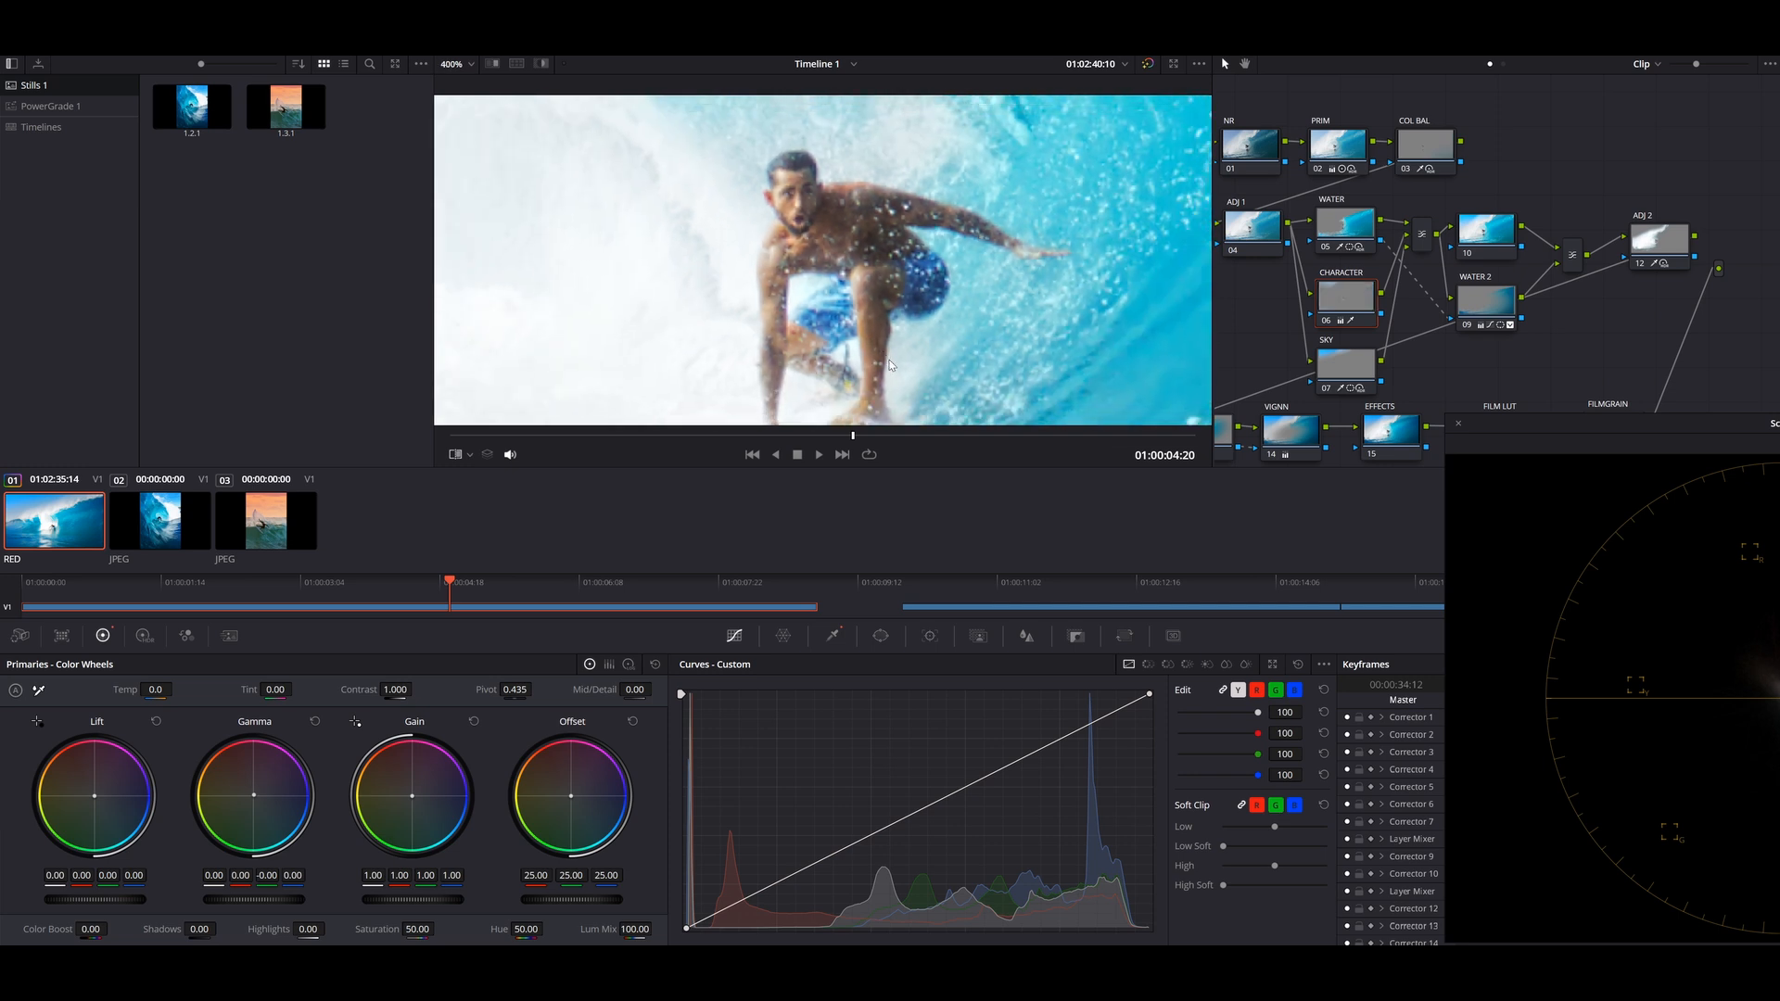
scroll(890, 365, down, 5)
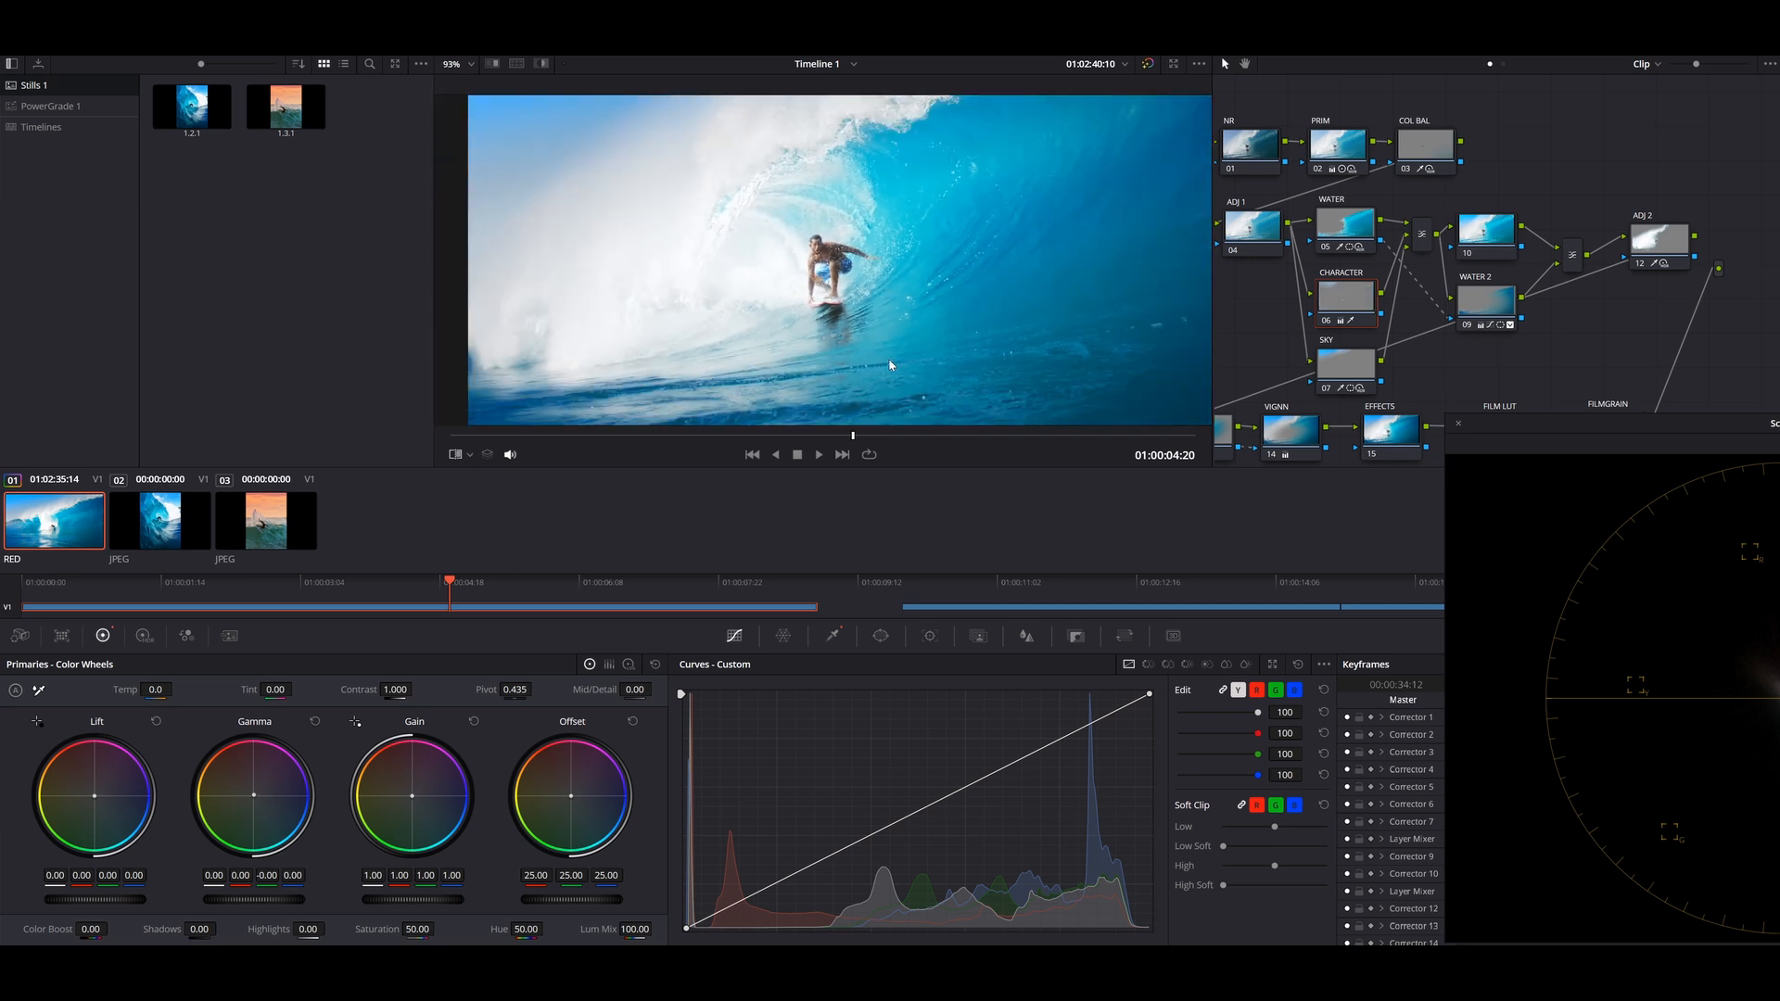
Compare the sky, foam and water of the graded frame with the reference still by moving the wipe across the image.
click(492, 63)
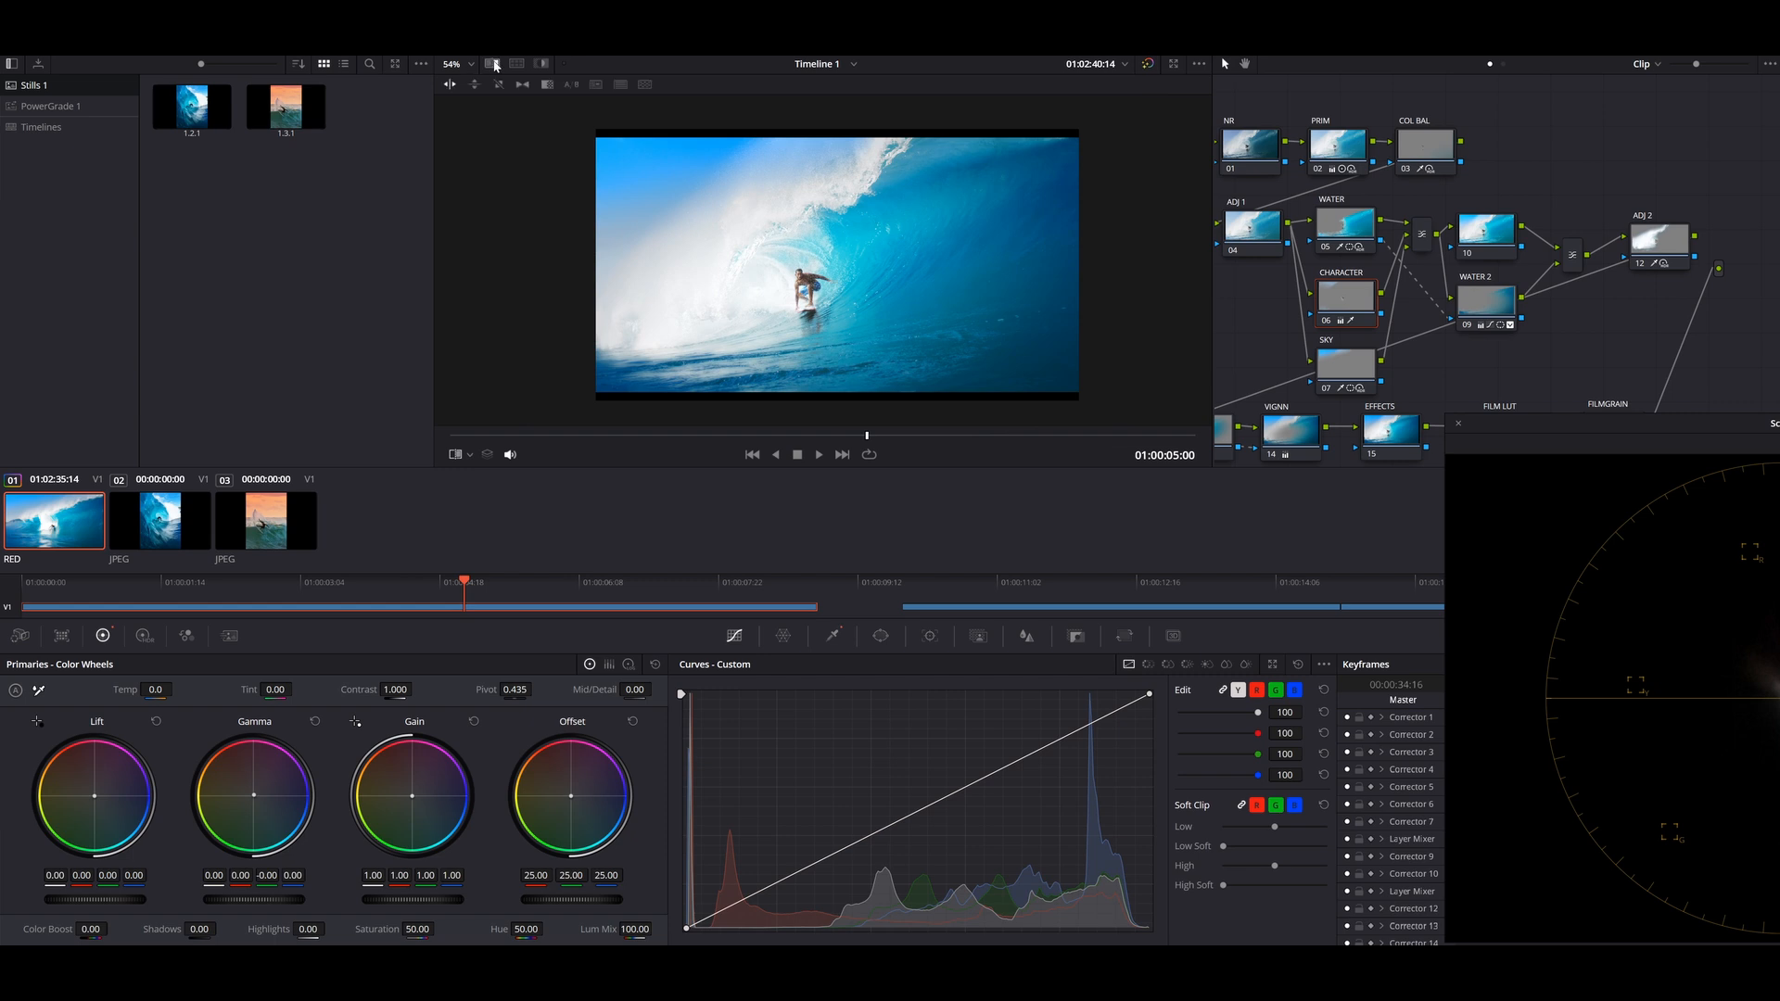
drag(761, 216, 850, 215)
scroll(850, 215, up, 4)
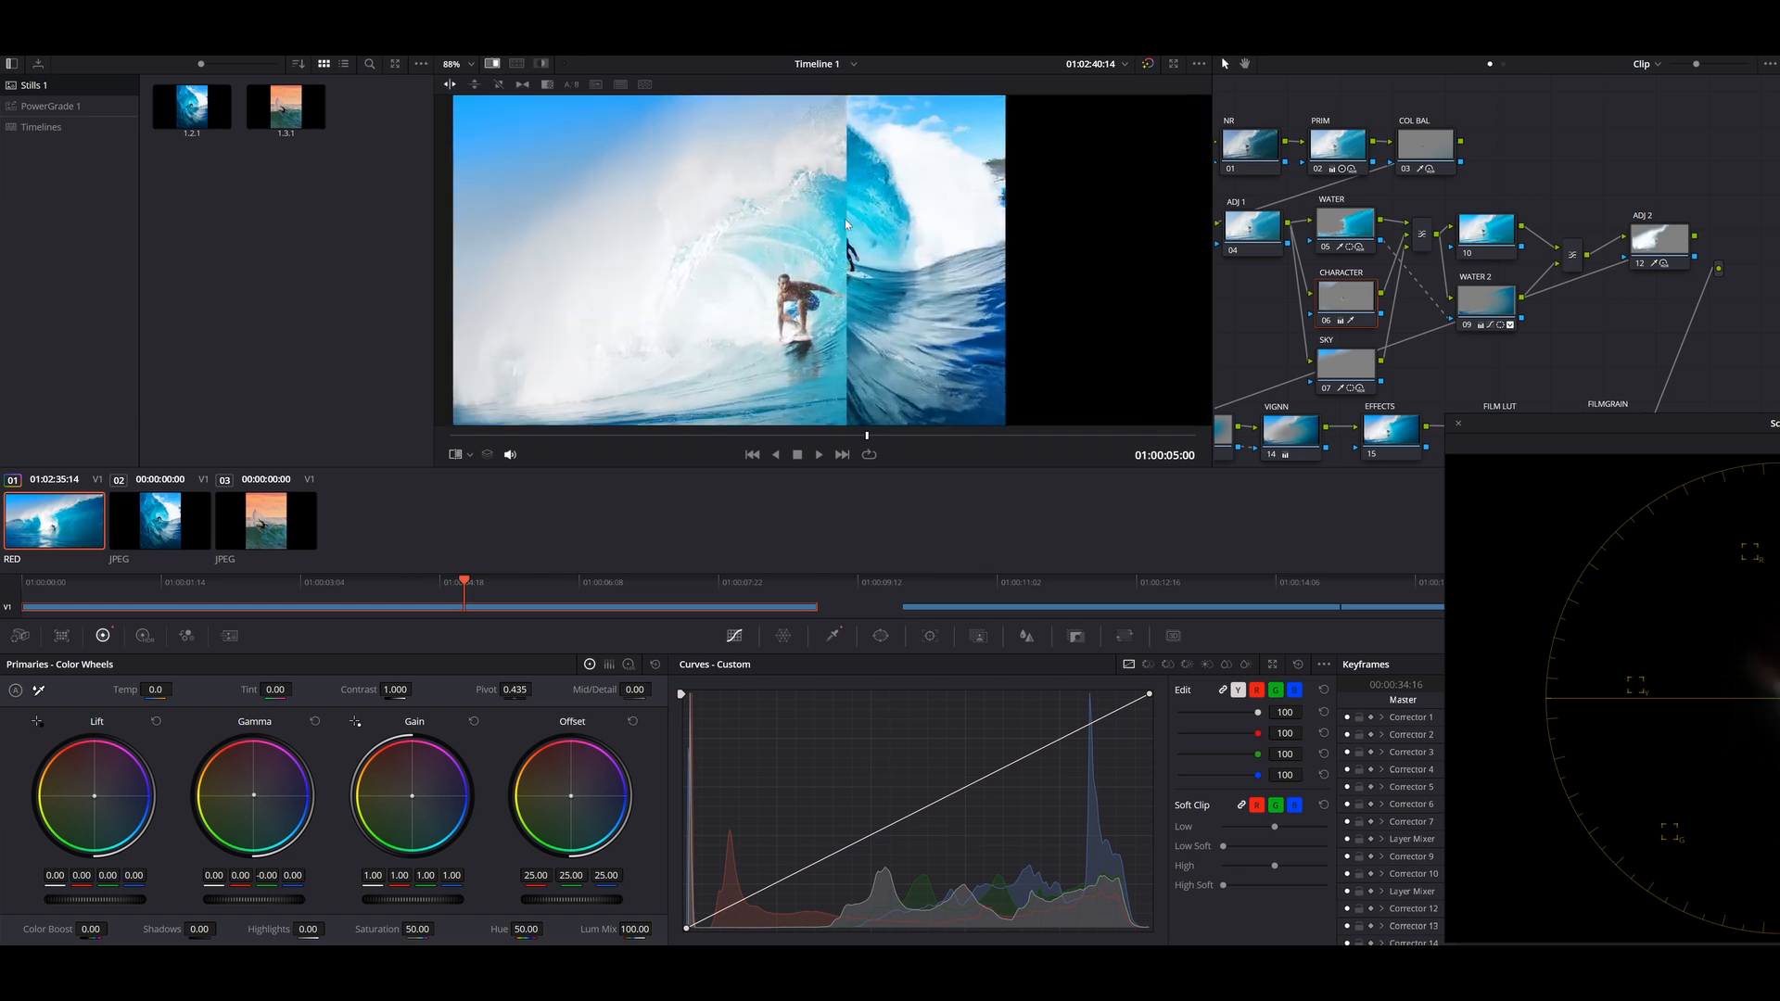
scroll(789, 218, down, 1)
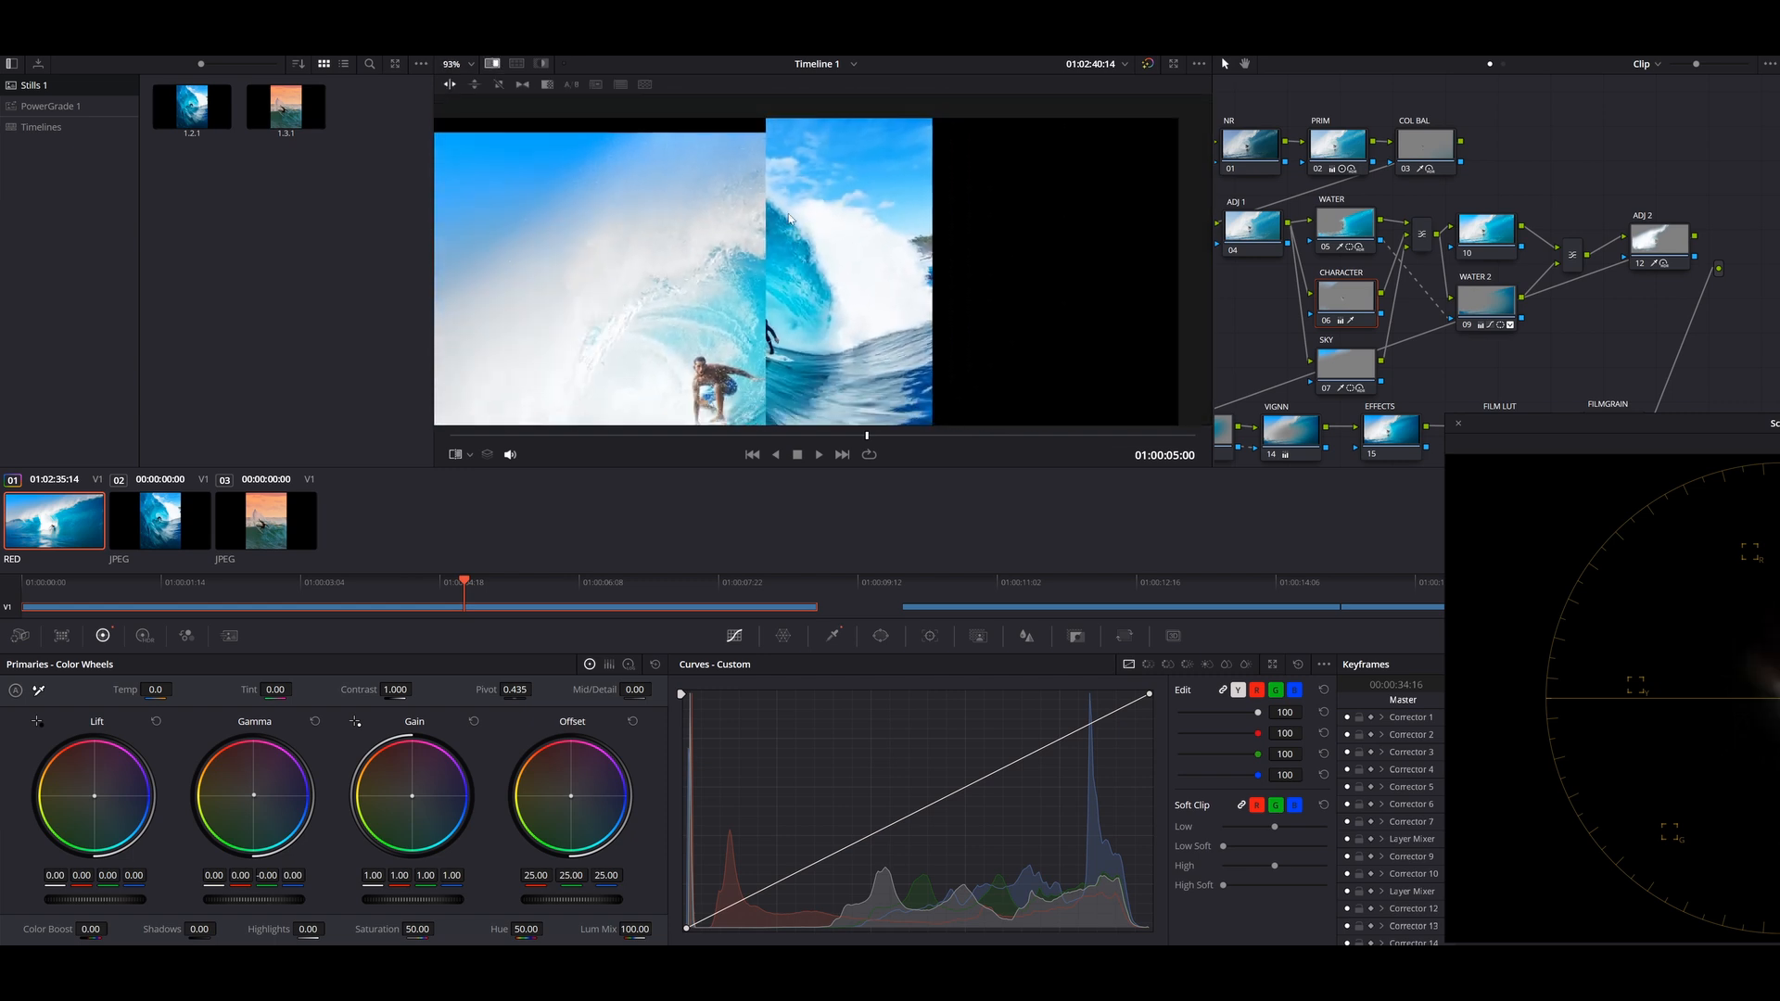
scroll(702, 237, down, 2)
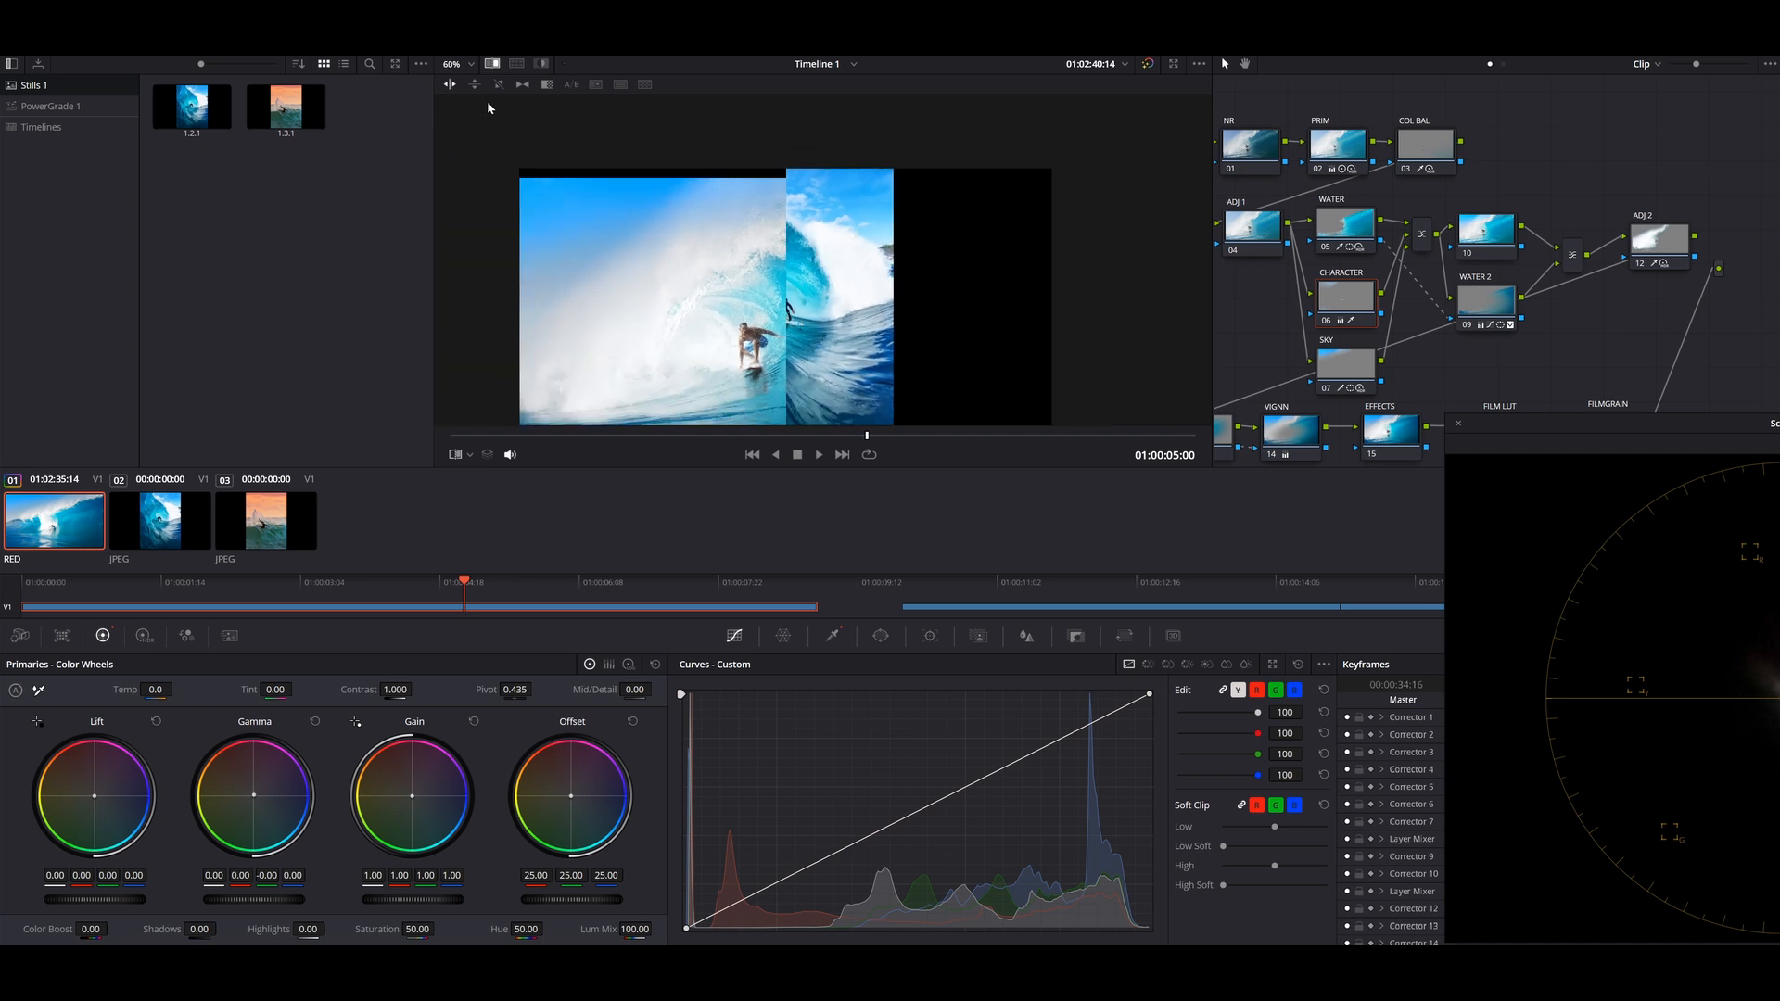
scroll(820, 247, down, 1)
drag(741, 321, 595, 240)
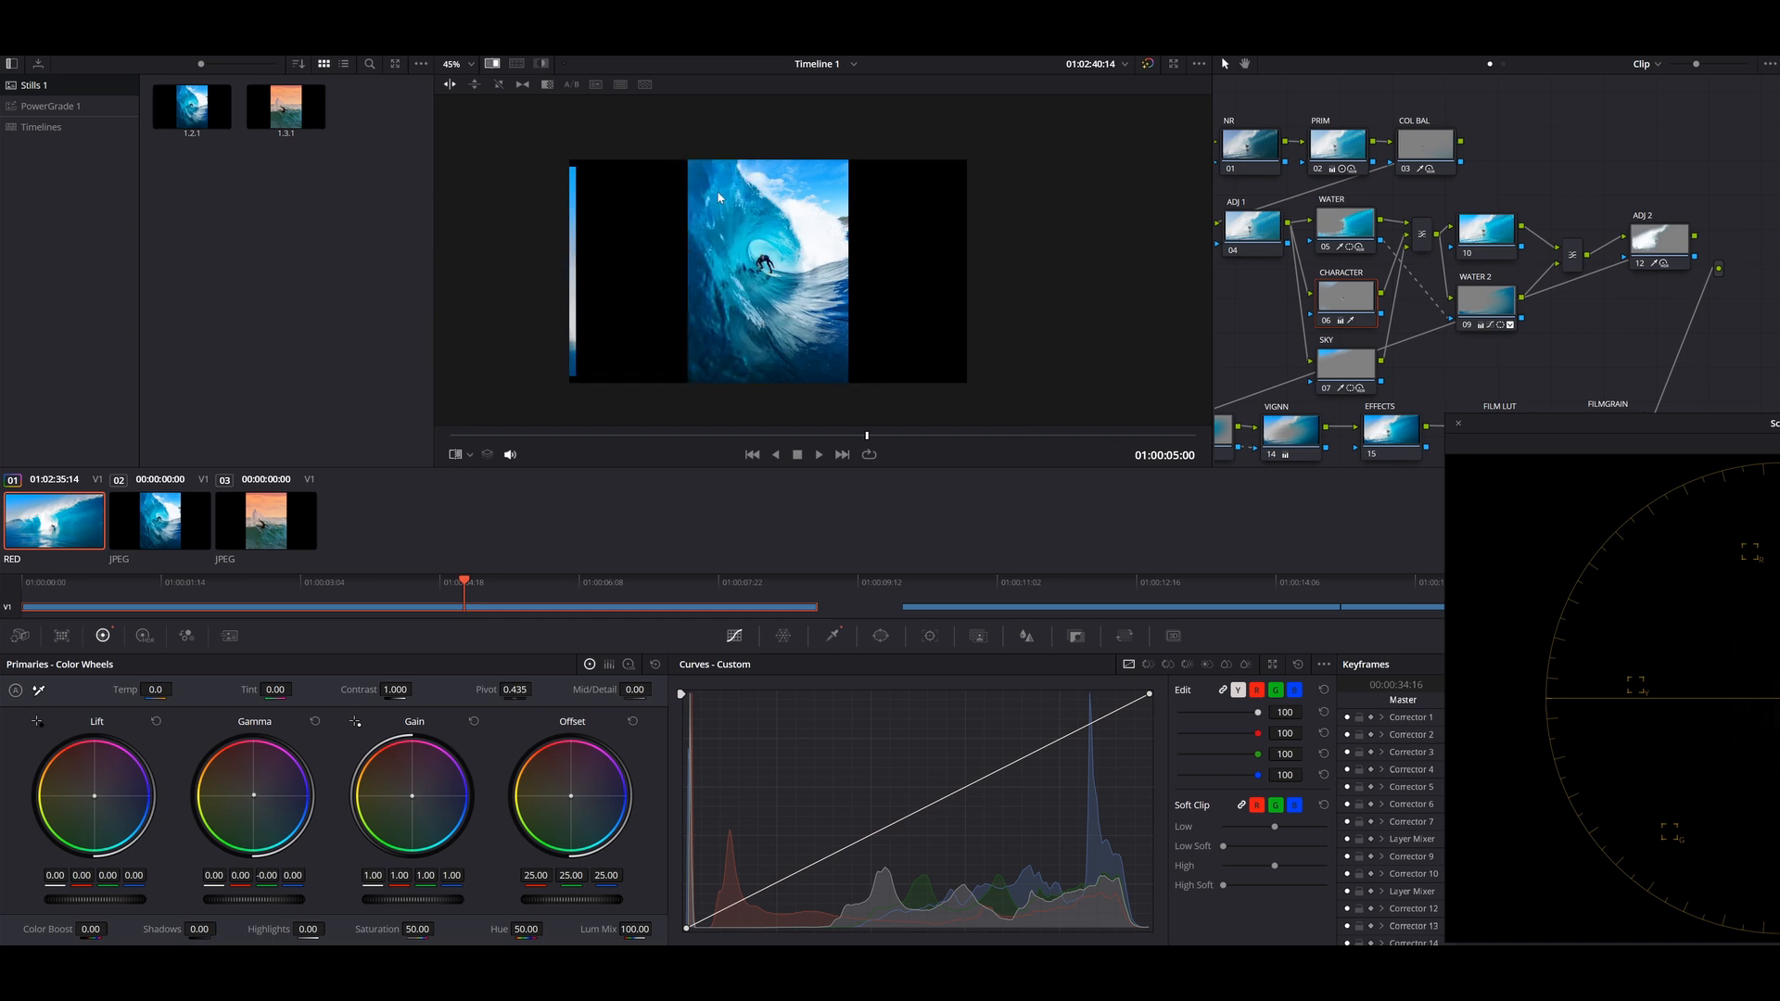
drag(881, 297, 944, 303)
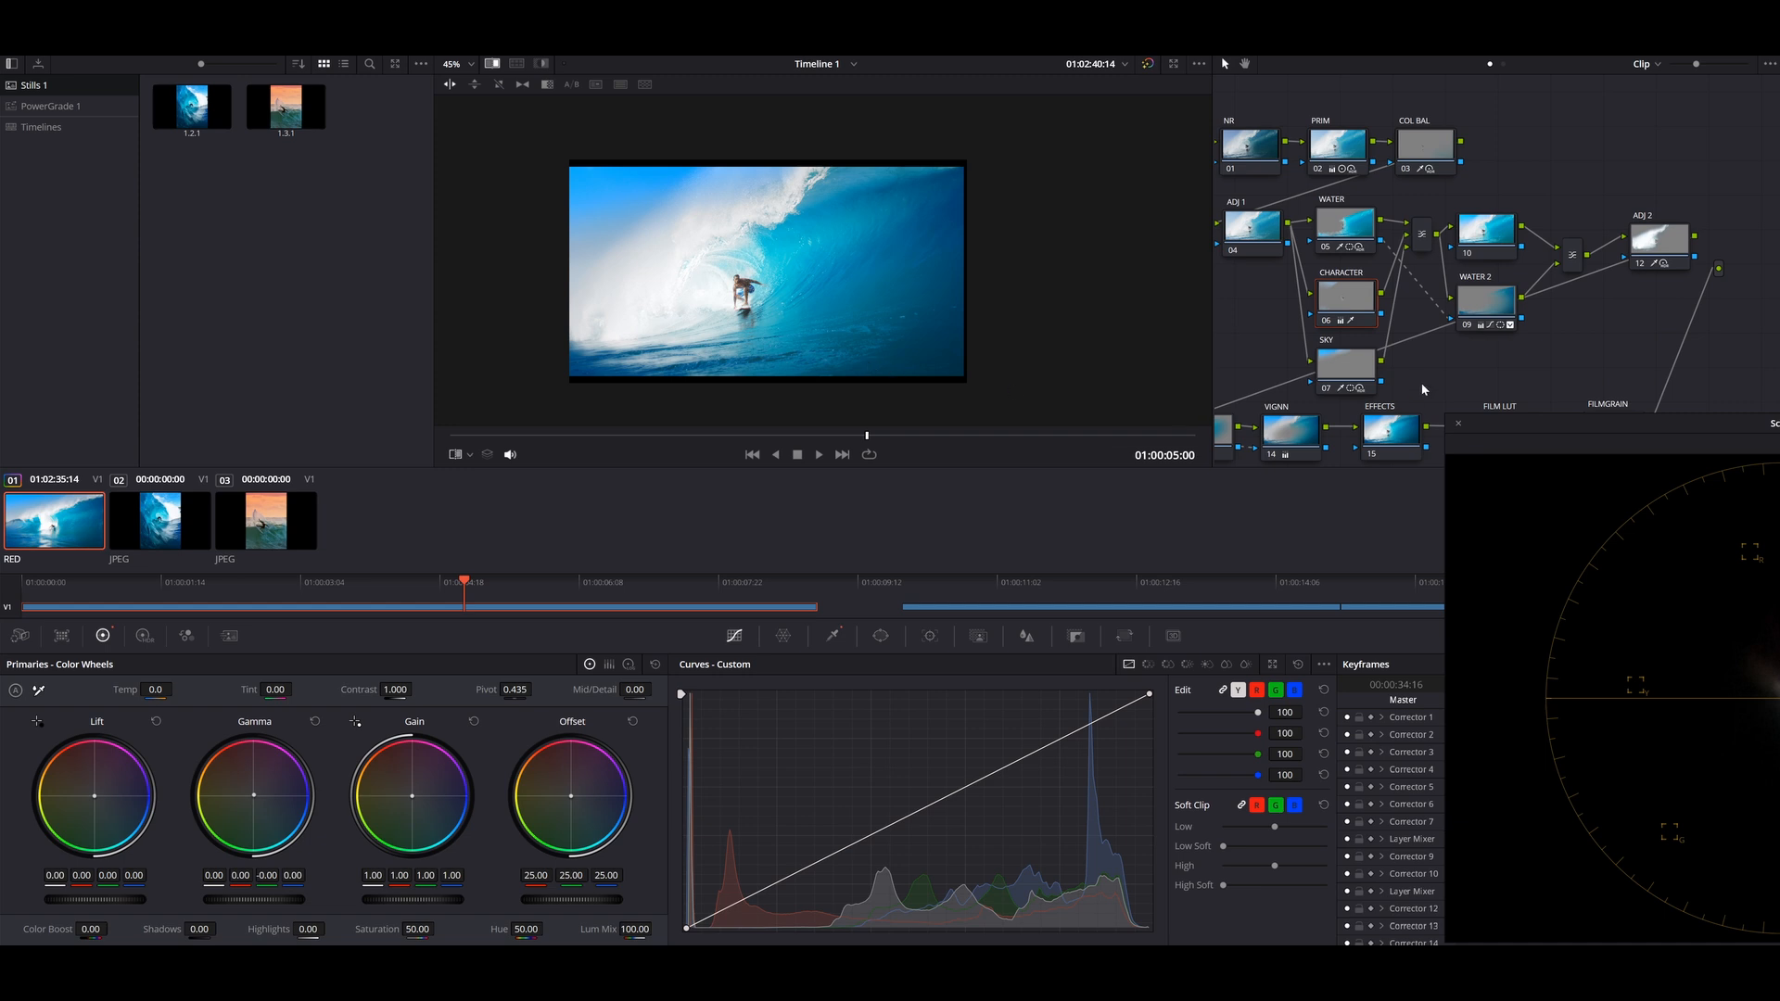
Lower the primaries Gain of the WATER 2 node to 0.16 on all channels with a neutral colour balance.
click(1463, 320)
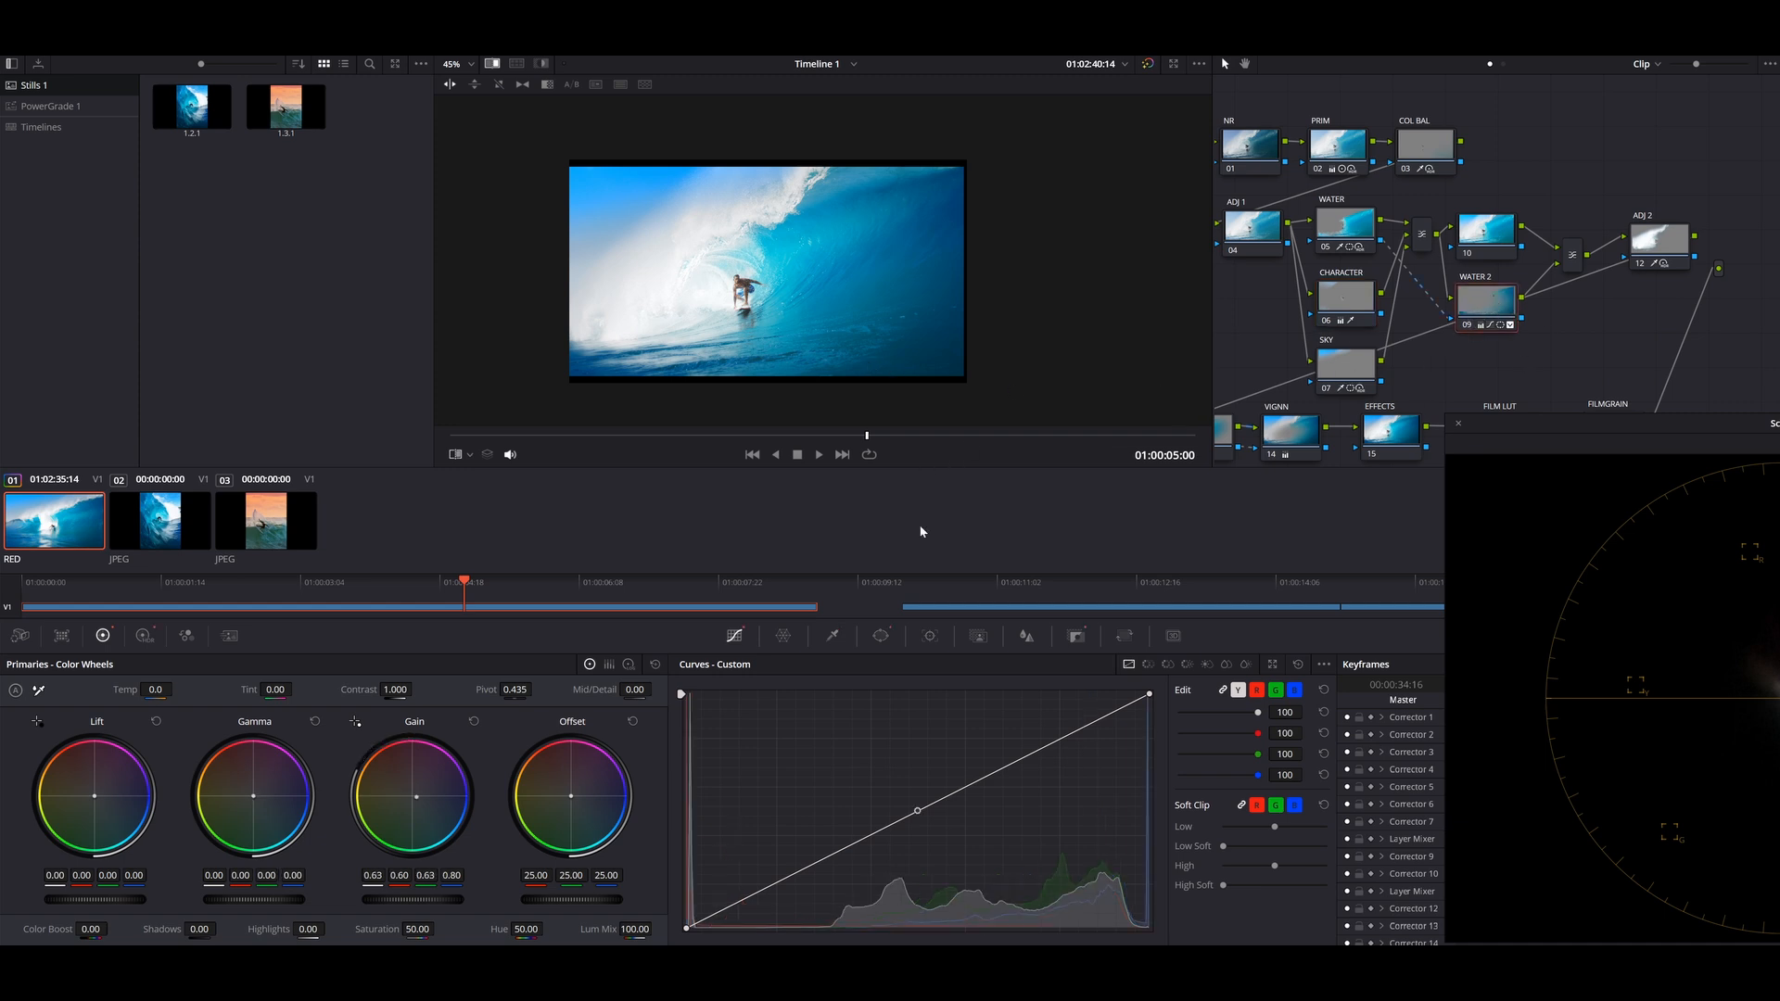
drag(422, 900, 353, 899)
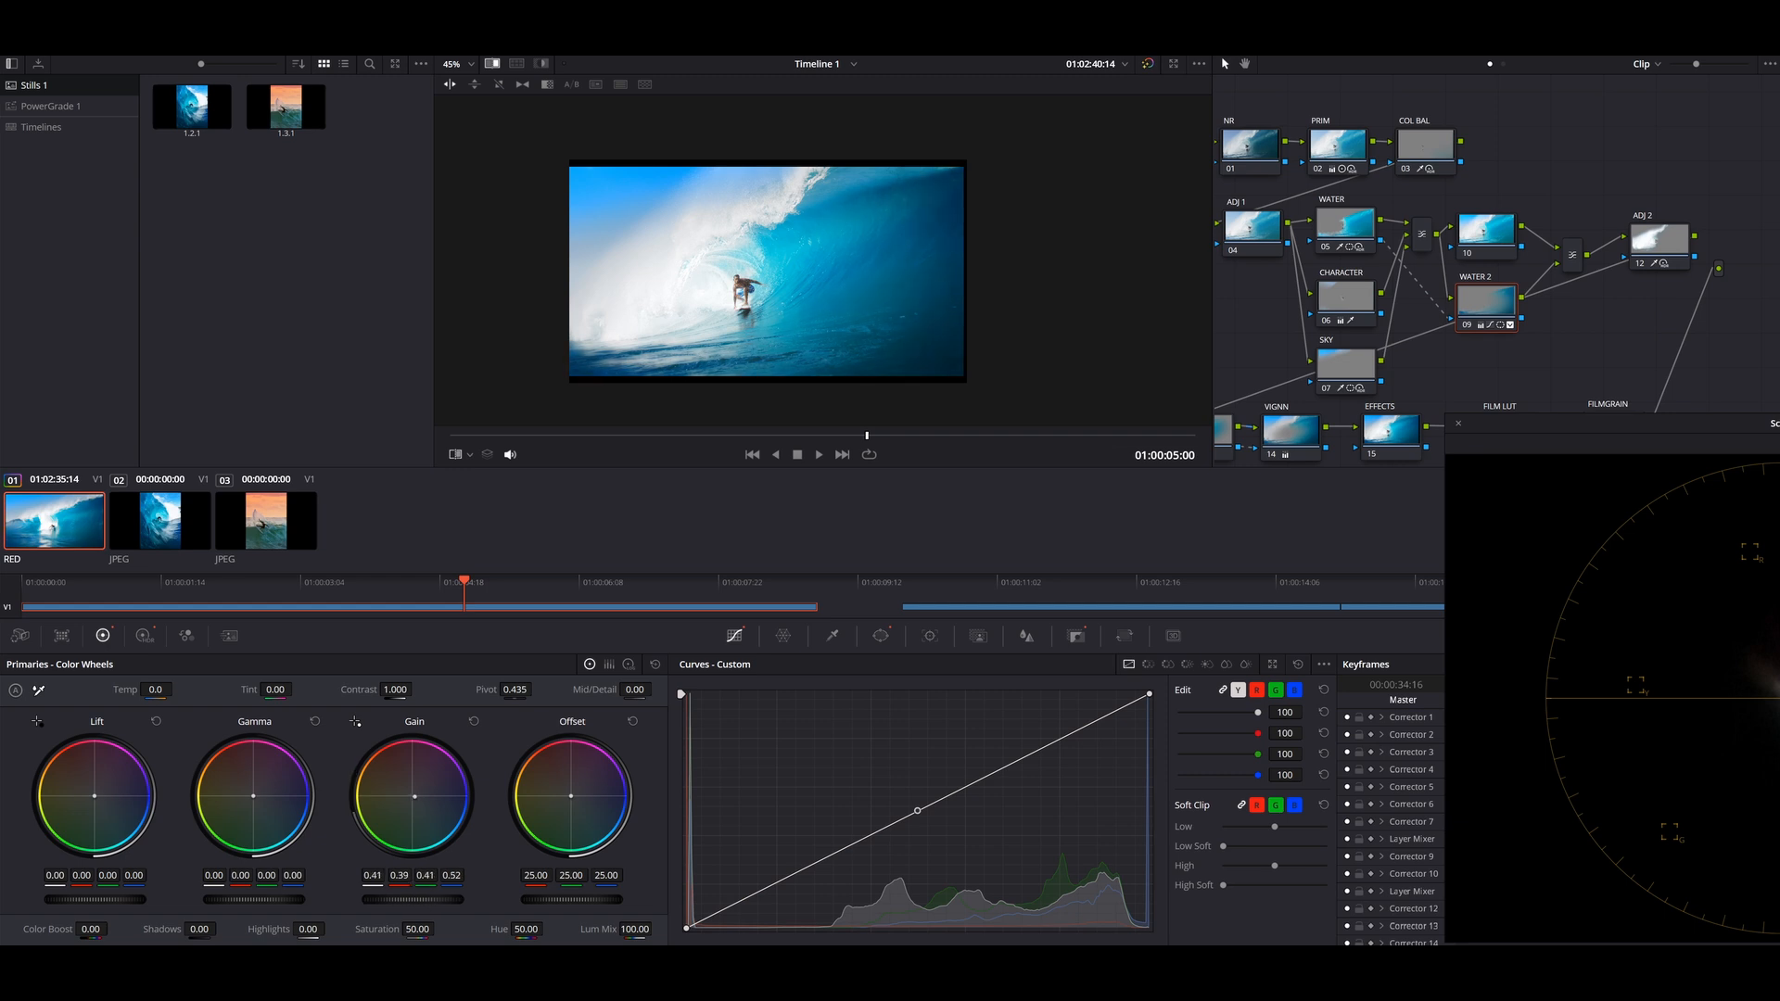
drag(413, 796, 413, 796)
drag(413, 900, 404, 900)
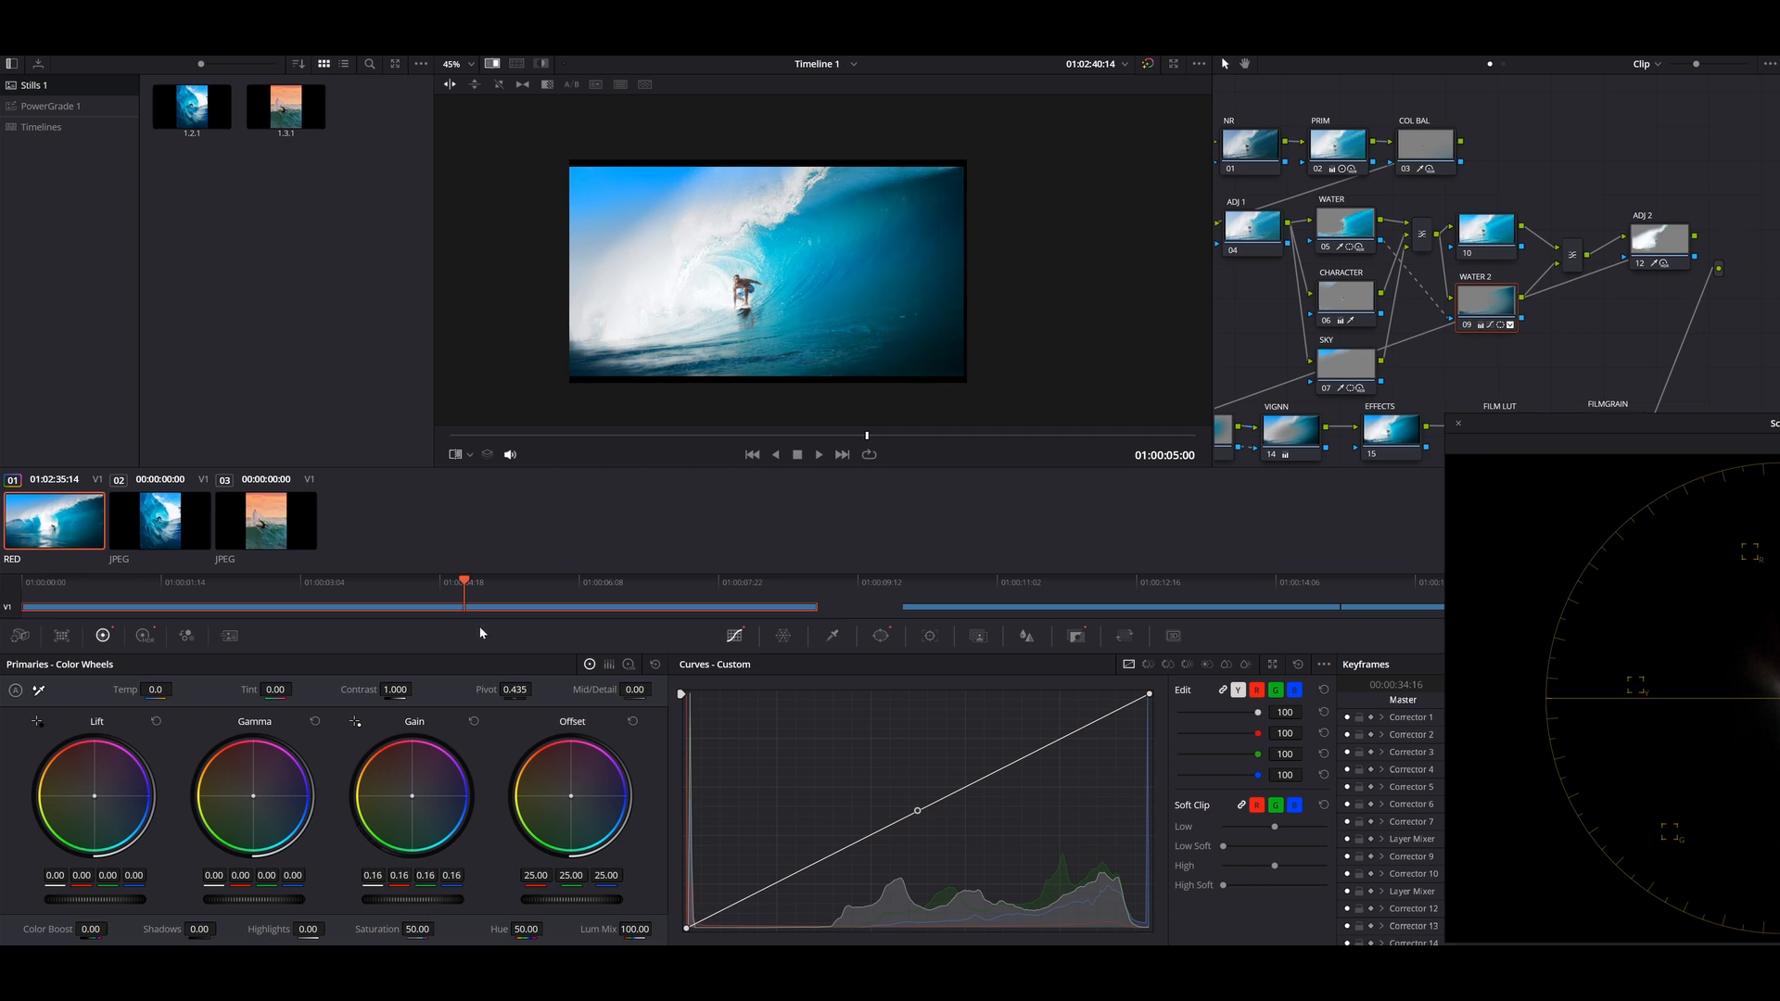
Push WATER 2's Gamma toward blue to -0.02 red, -0.01 green and 0.18 blue, checking the vectorscope and the node's off state.
drag(326, 802, 330, 802)
drag(1613, 425, 1248, 388)
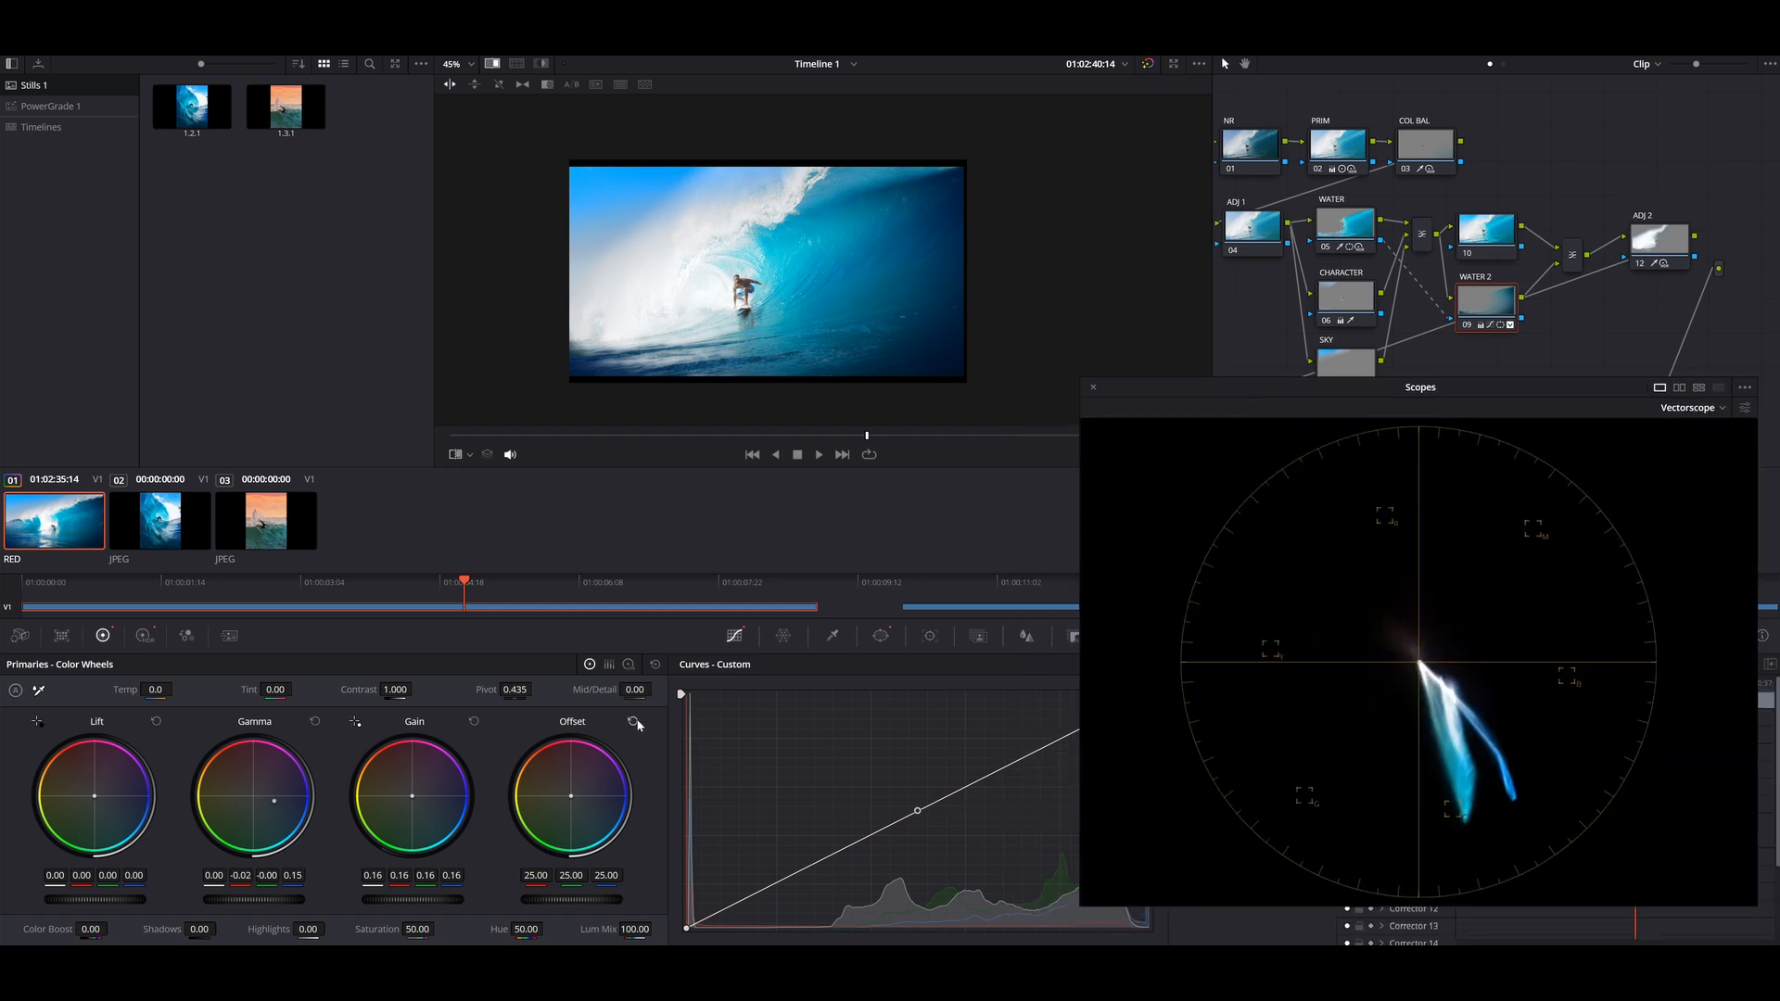
drag(275, 801, 276, 800)
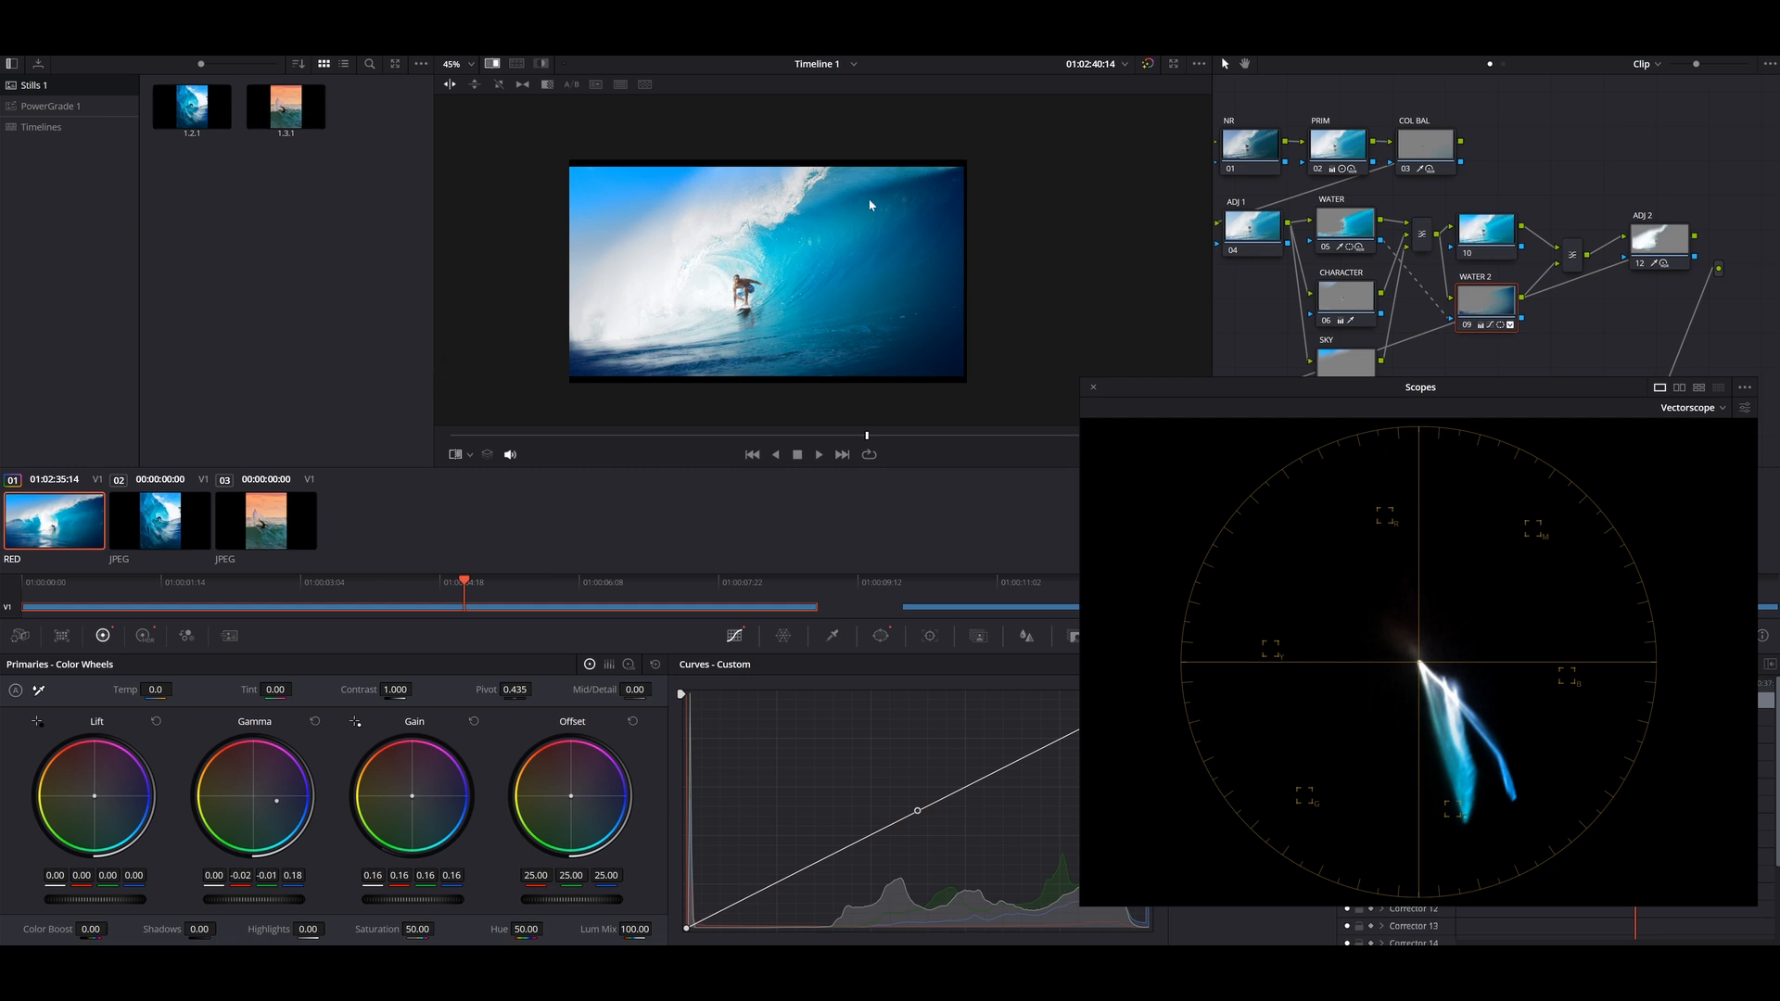
key(ctrl+d)
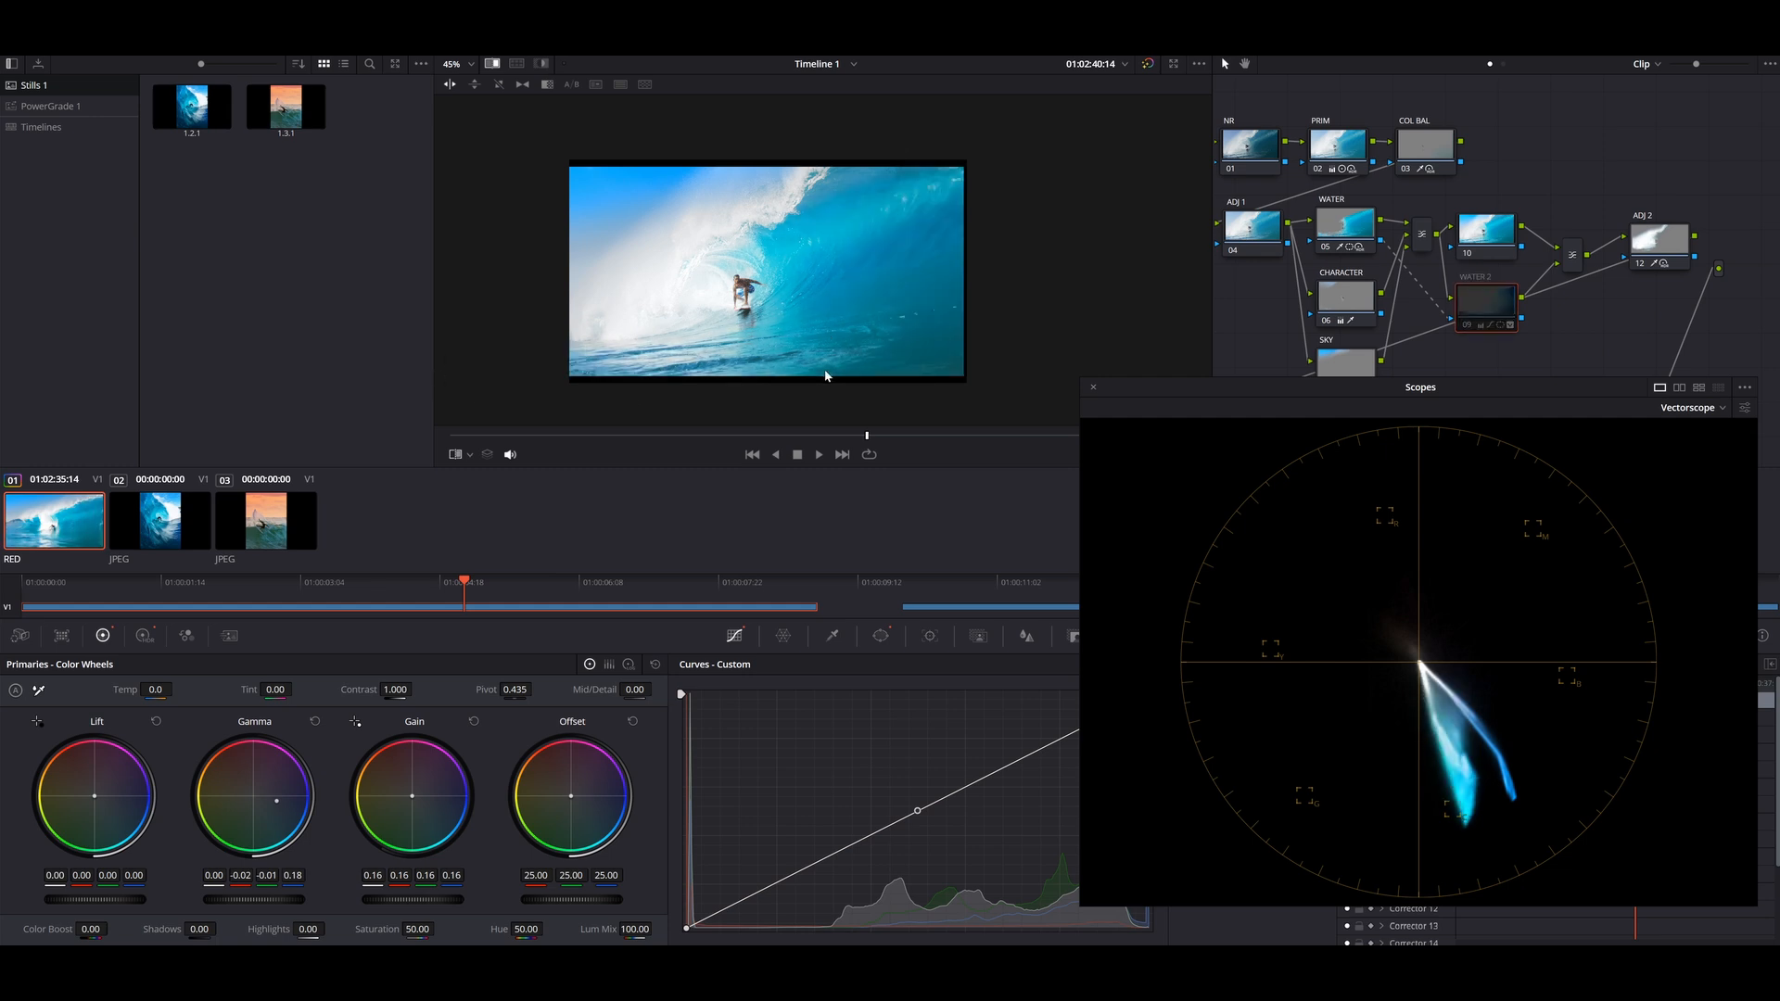
key(ctrl+d)
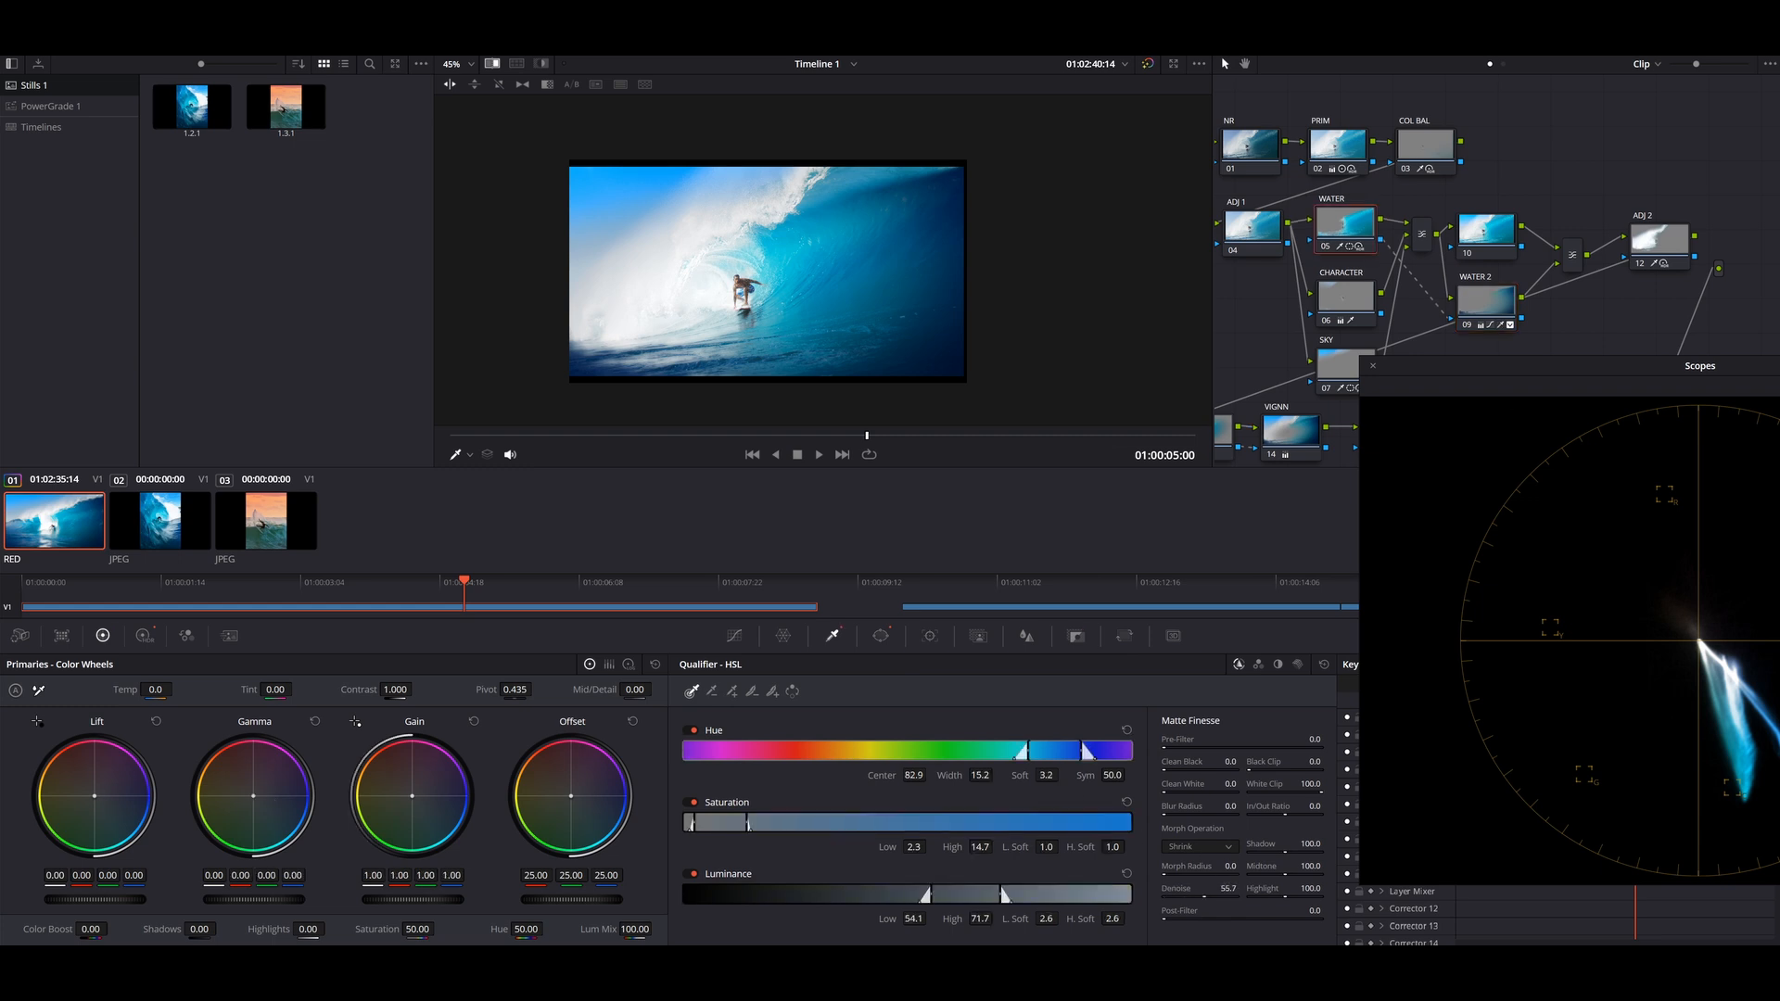
Raise the WATER node's matte Denoise and adjust the curve window's crest handle at 01:00:05:06.
drag(1204, 896, 1219, 895)
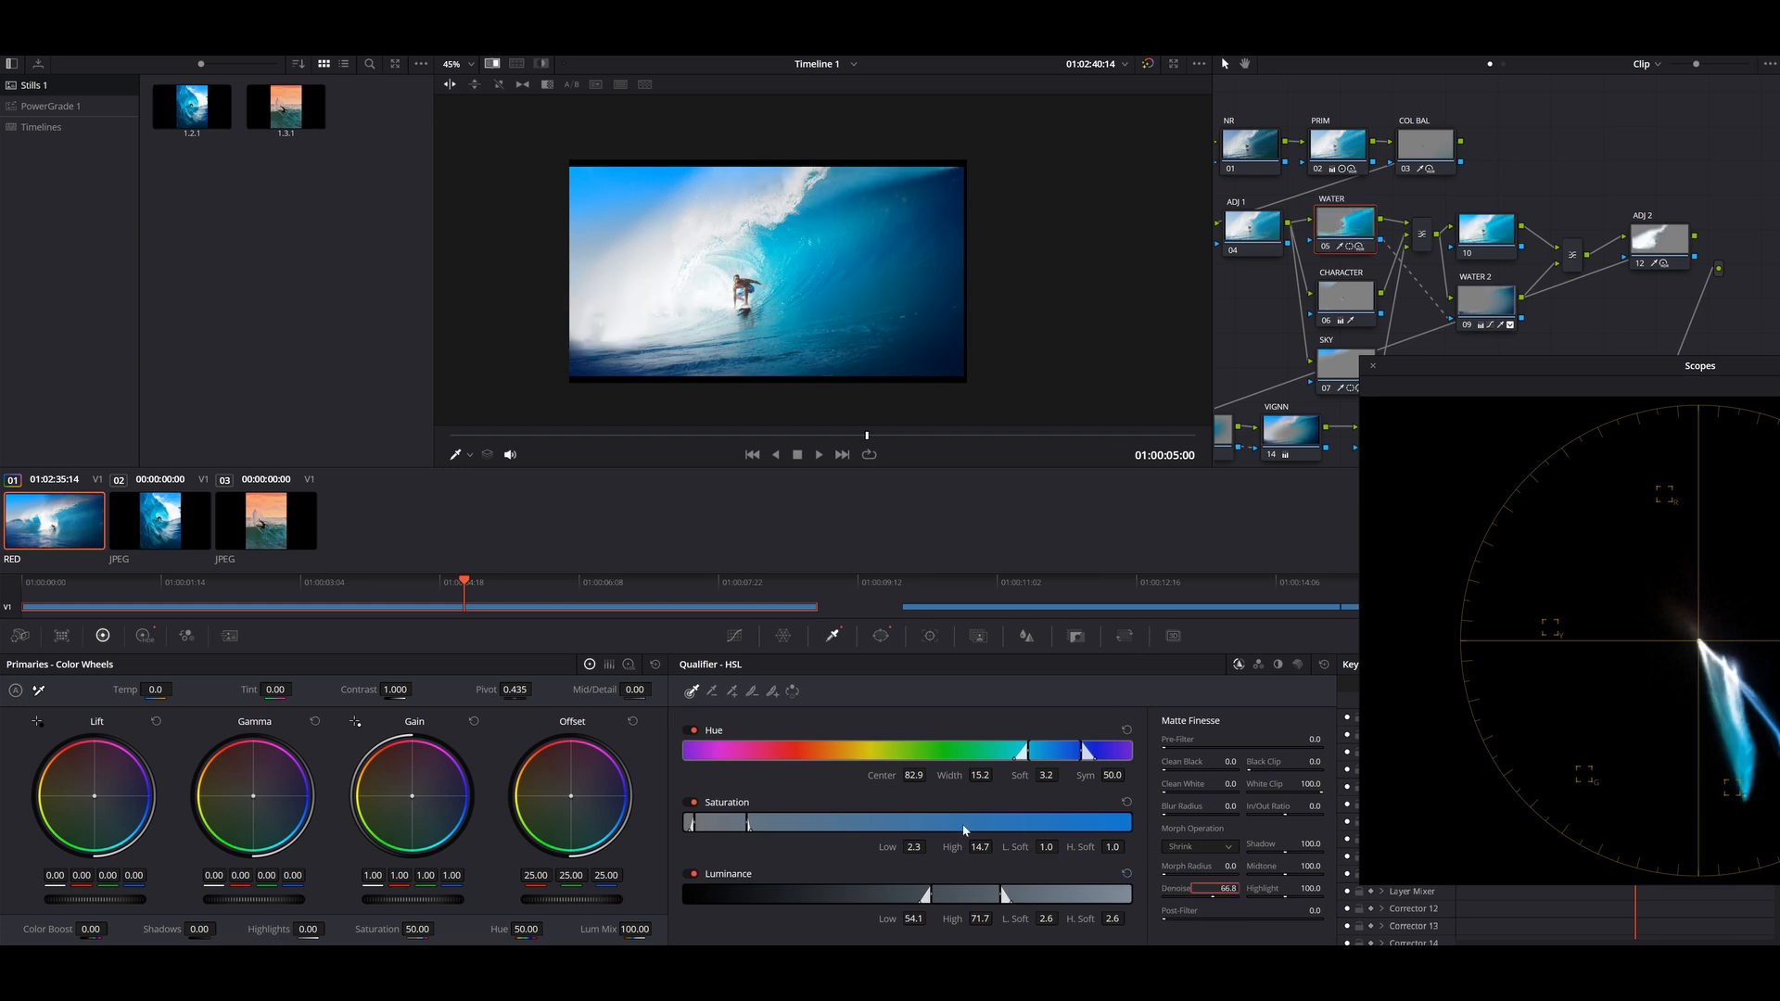
click(881, 637)
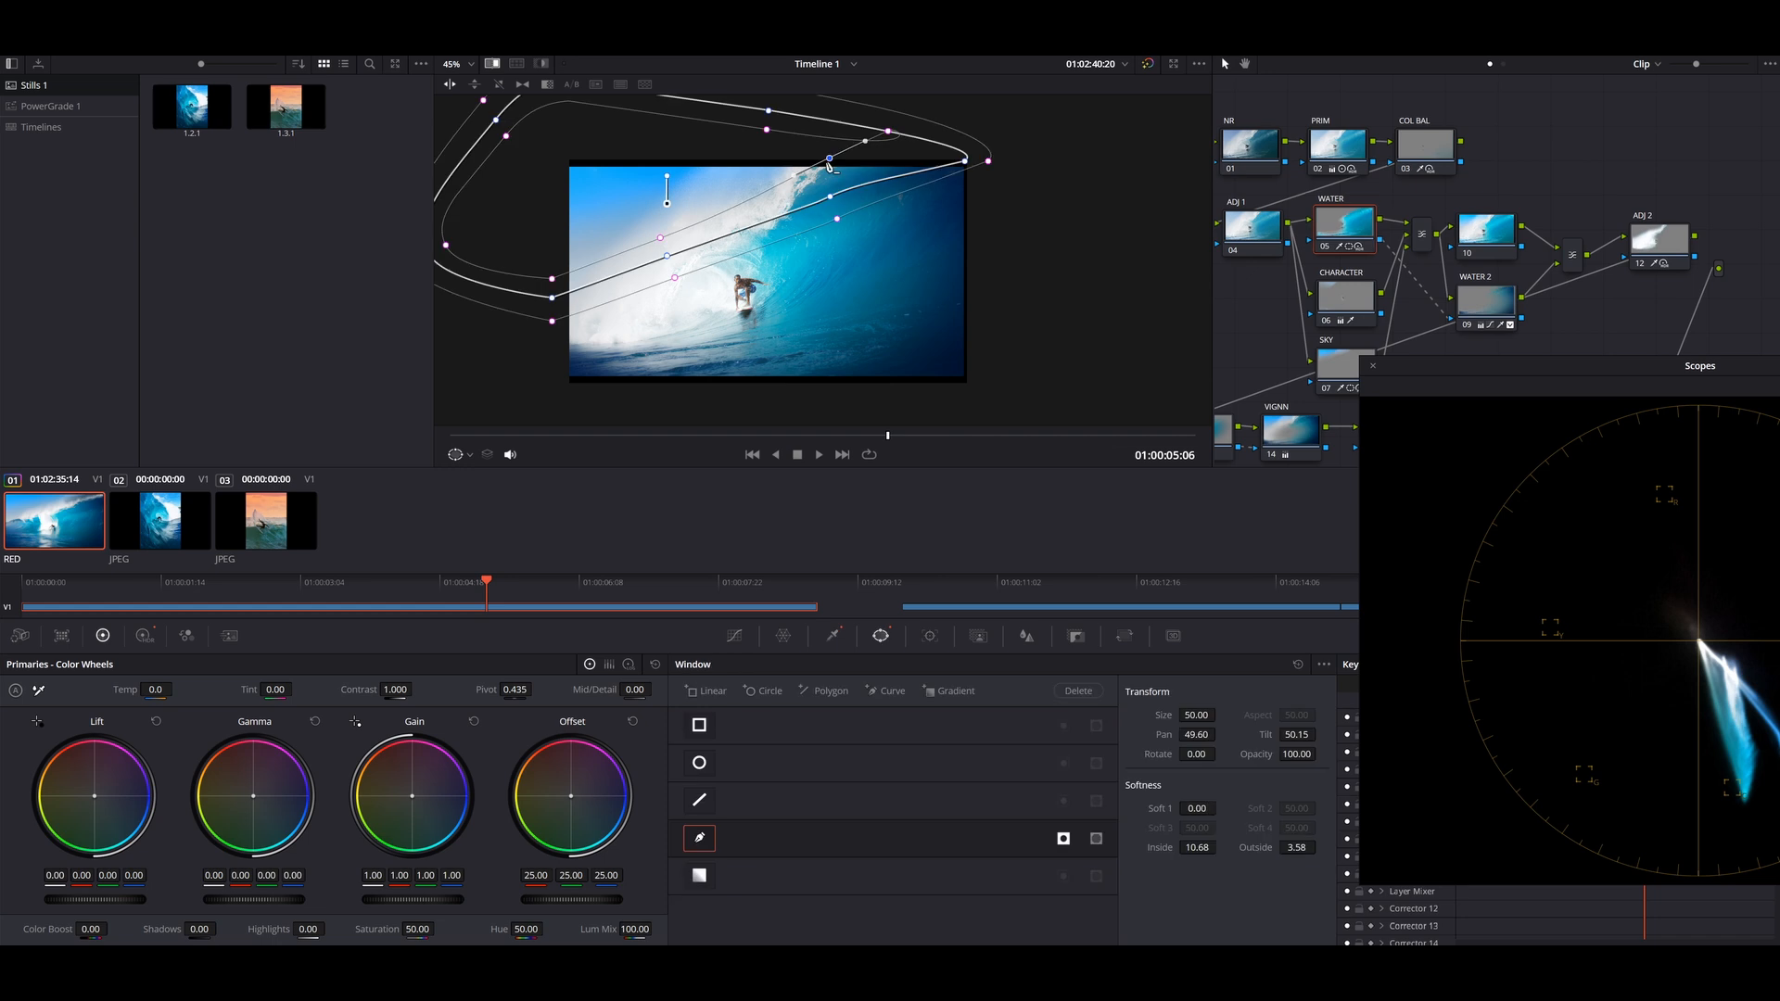
drag(823, 152, 817, 146)
Switch the WATER node's window tracker to Frame mode and reshape the curve window along the wave's crest around 01:00:02:05.
click(452, 435)
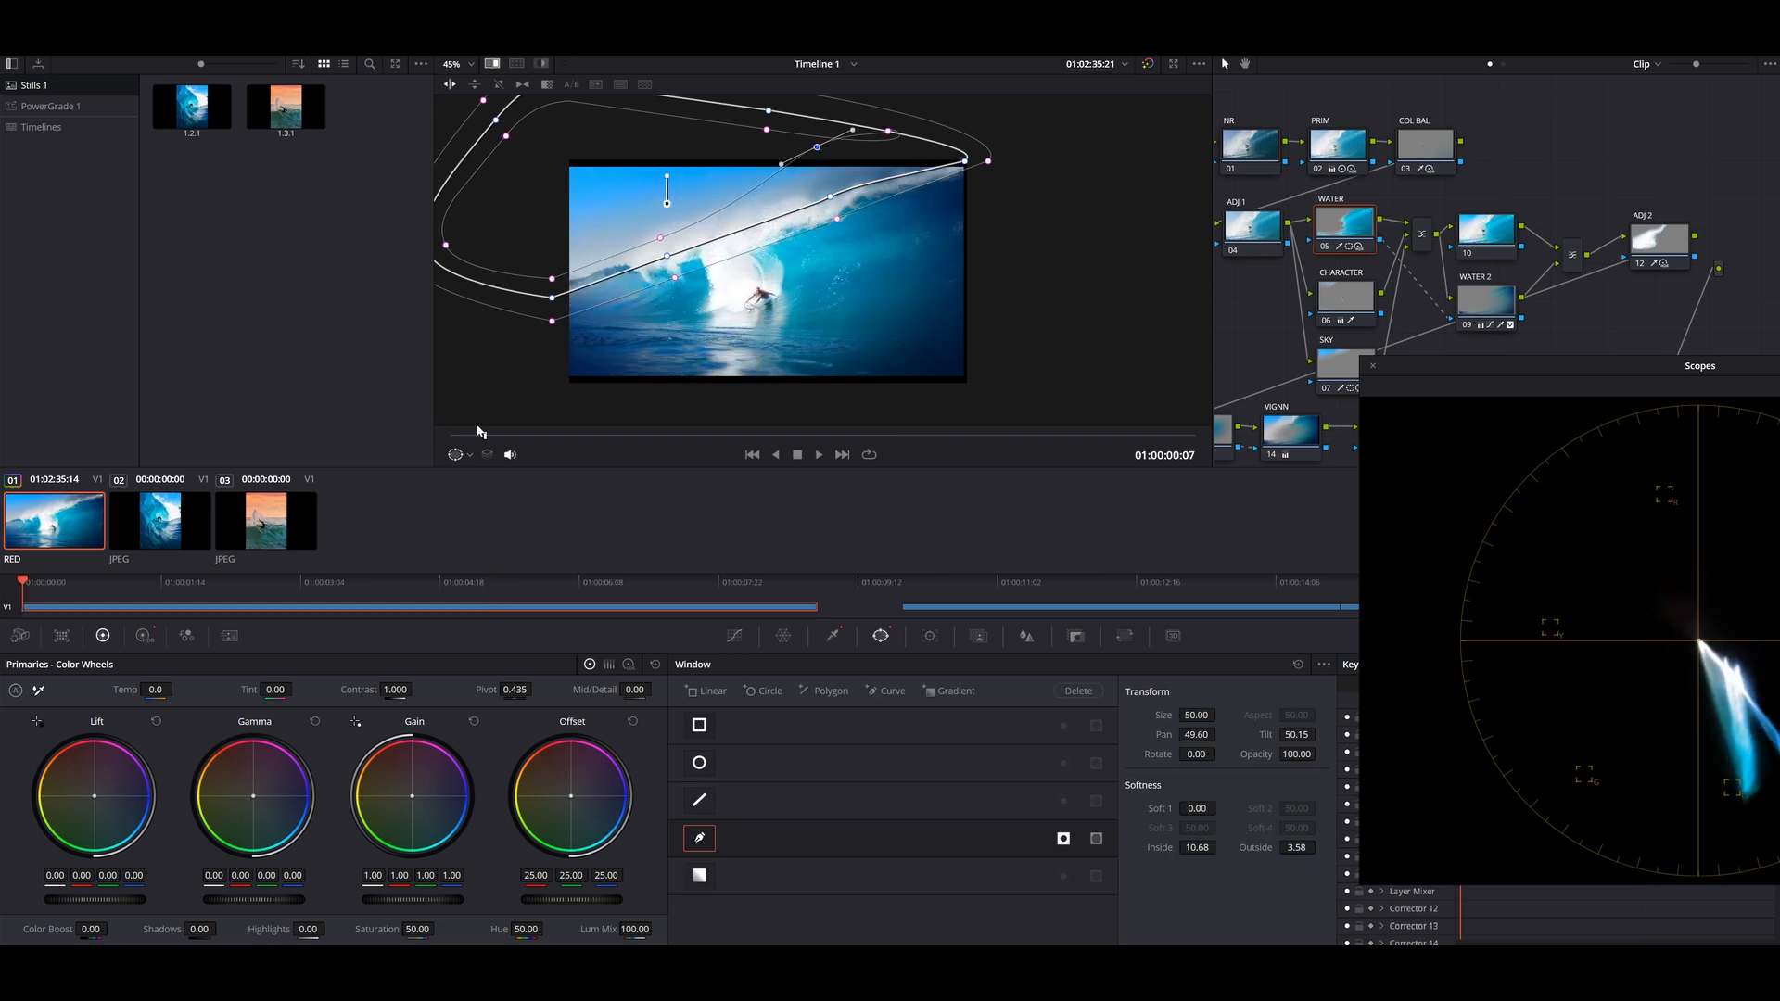
click(930, 636)
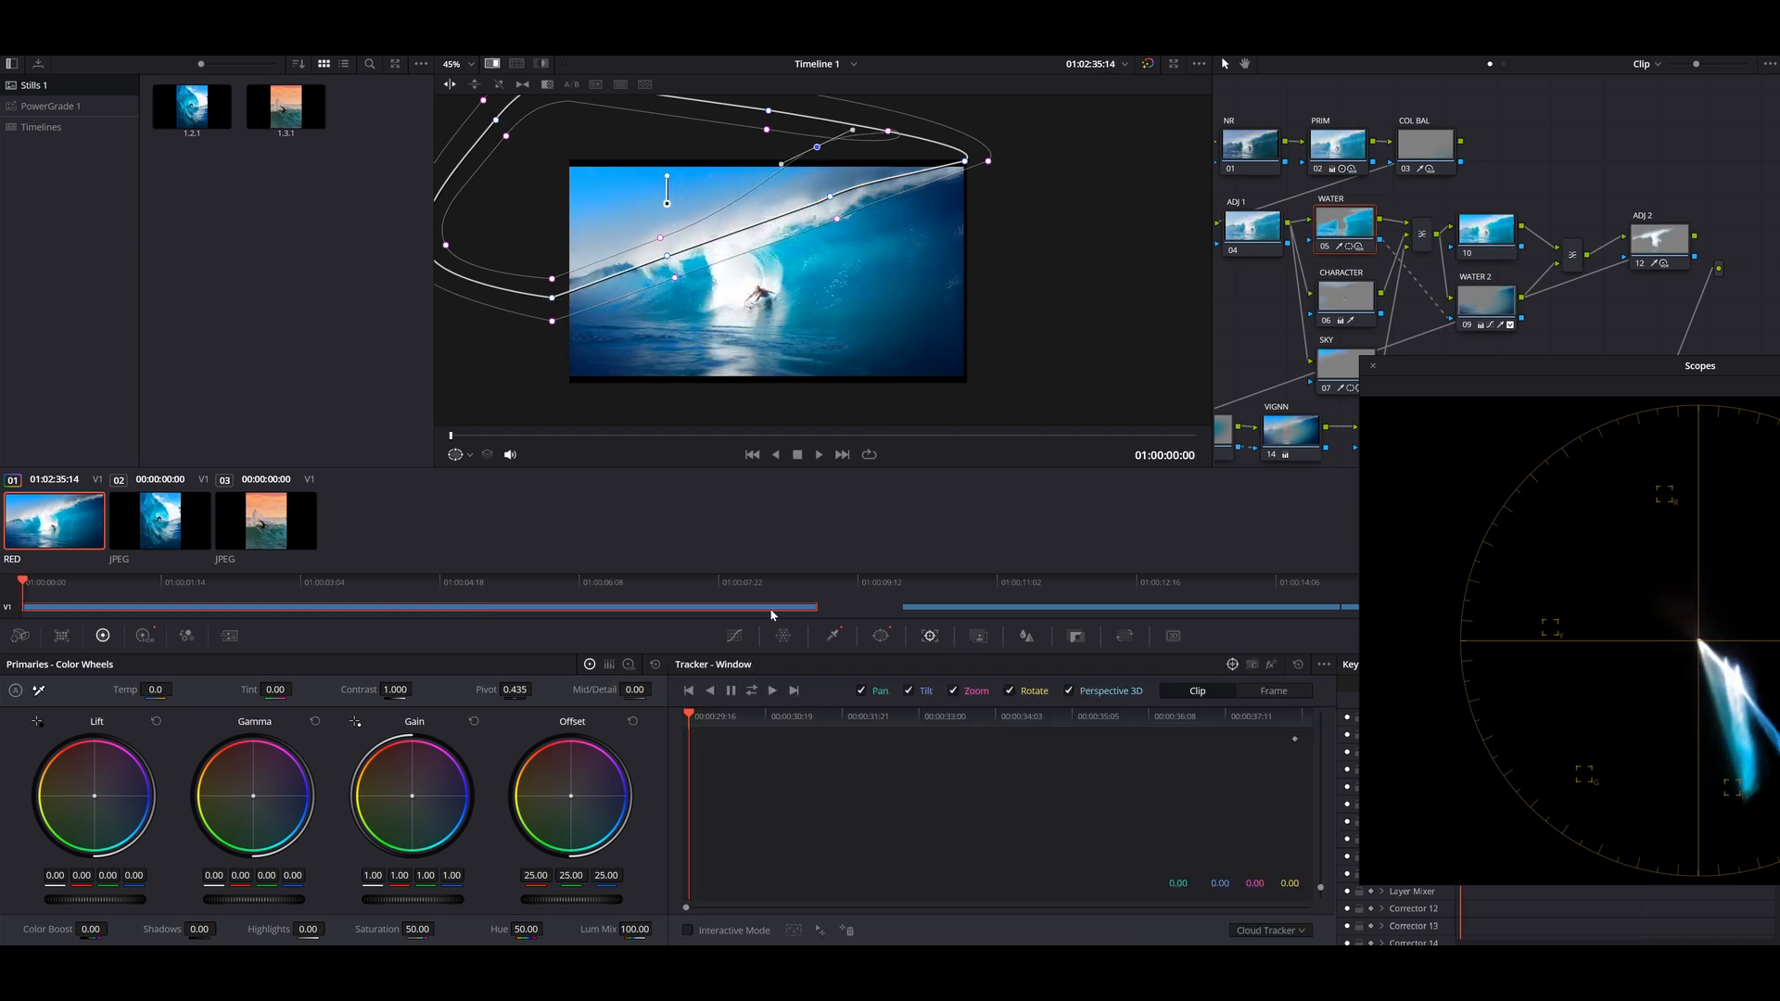
click(1280, 693)
mouse_move(875, 720)
mouse_down()
mouse_move(1065, 719)
mouse_move(841, 719)
mouse_up()
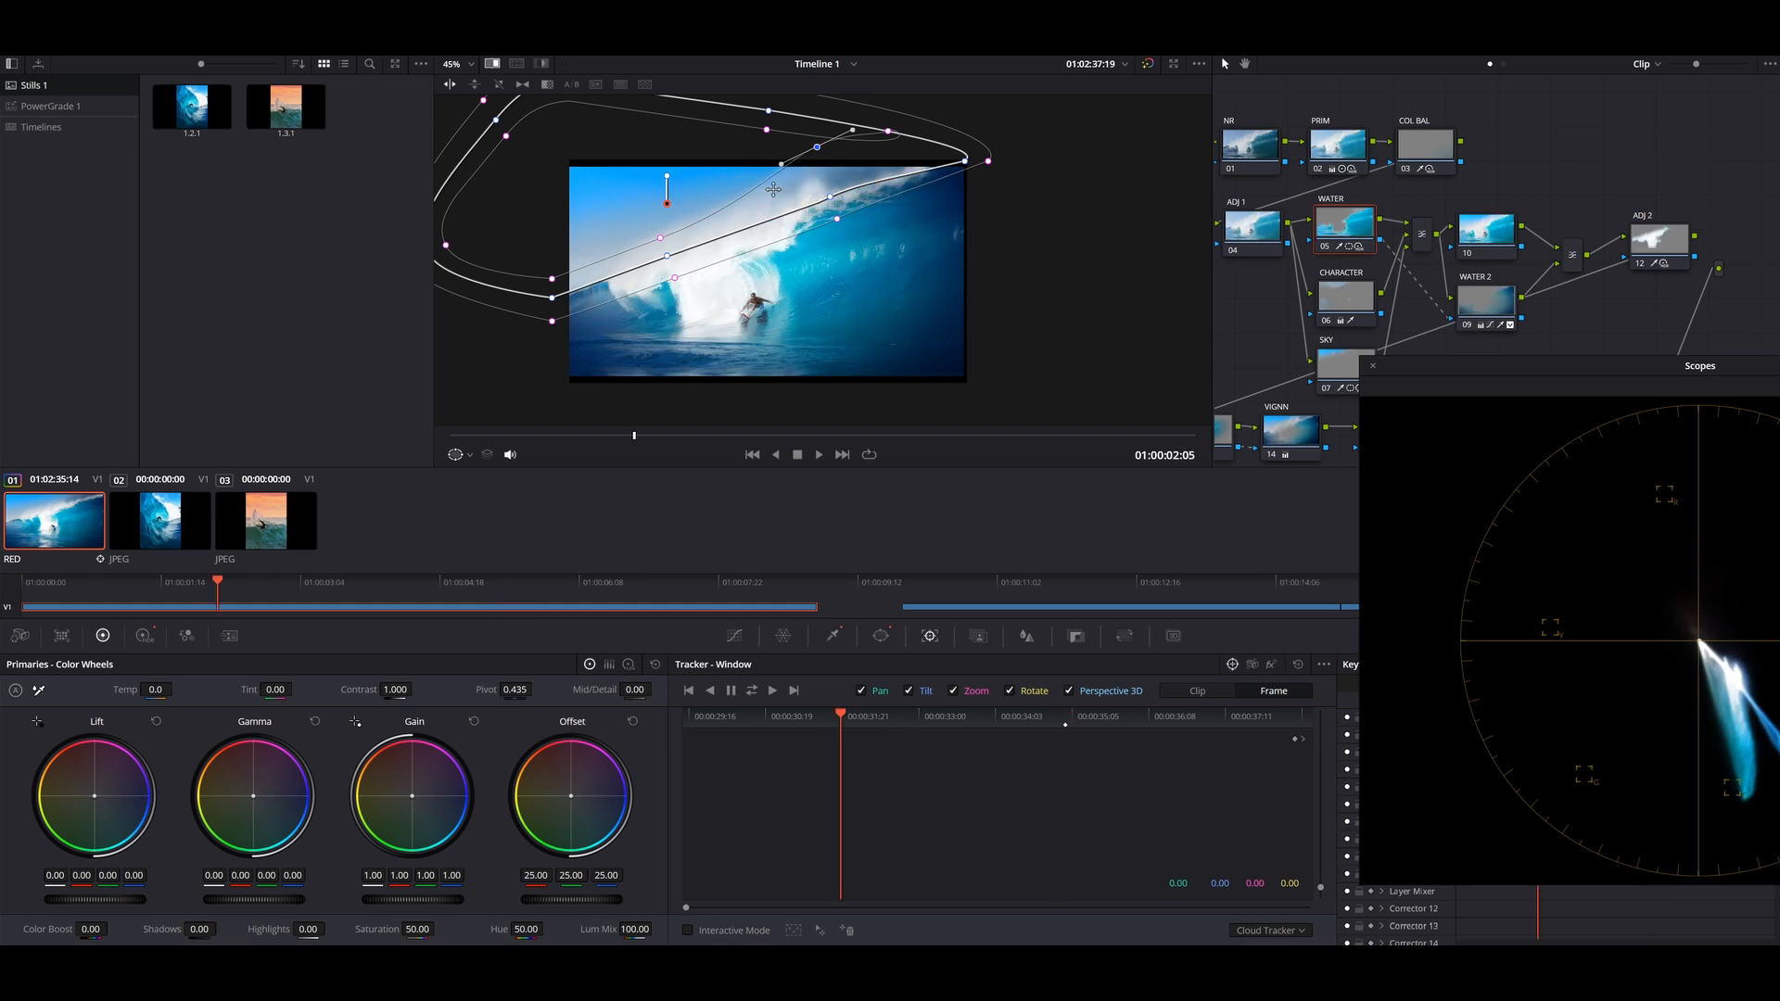
drag(762, 182, 855, 212)
click(826, 145)
key(Home)
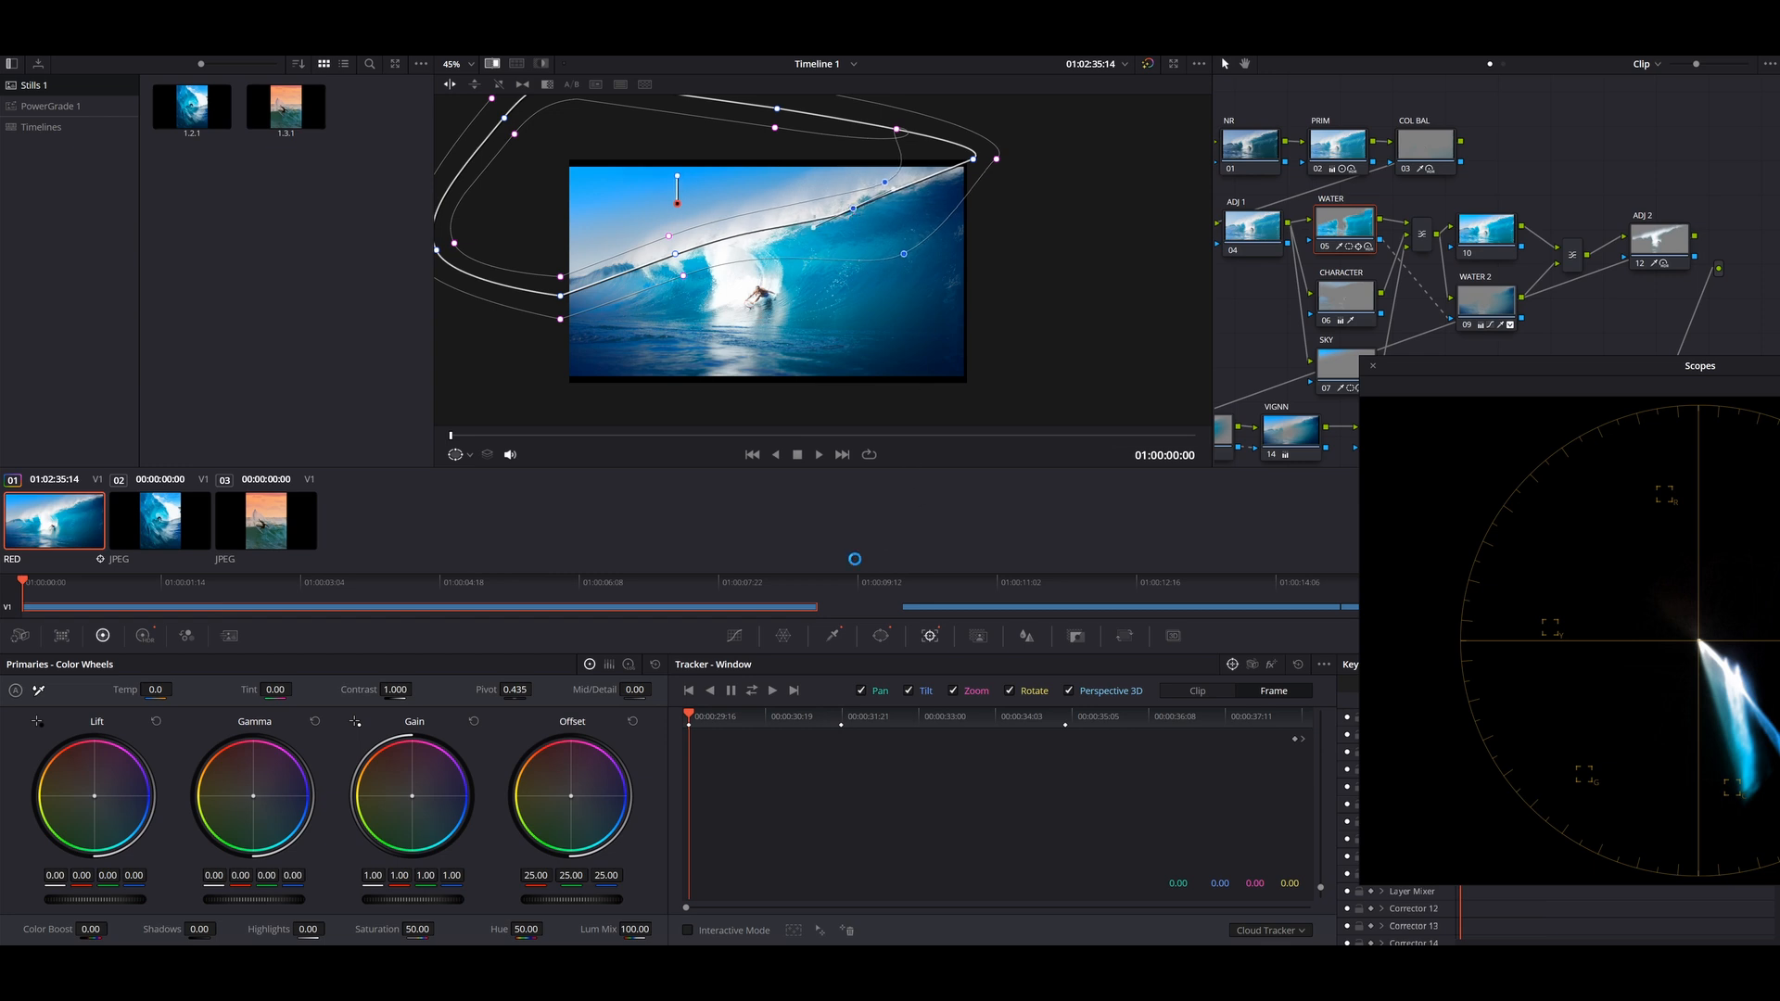
Scrub through the clip to check how the WATER node's curve window follows the wave's crest.
drag(843, 729, 1279, 715)
drag(718, 726, 647, 739)
scroll(942, 330, up, 3)
scroll(942, 330, down, 2)
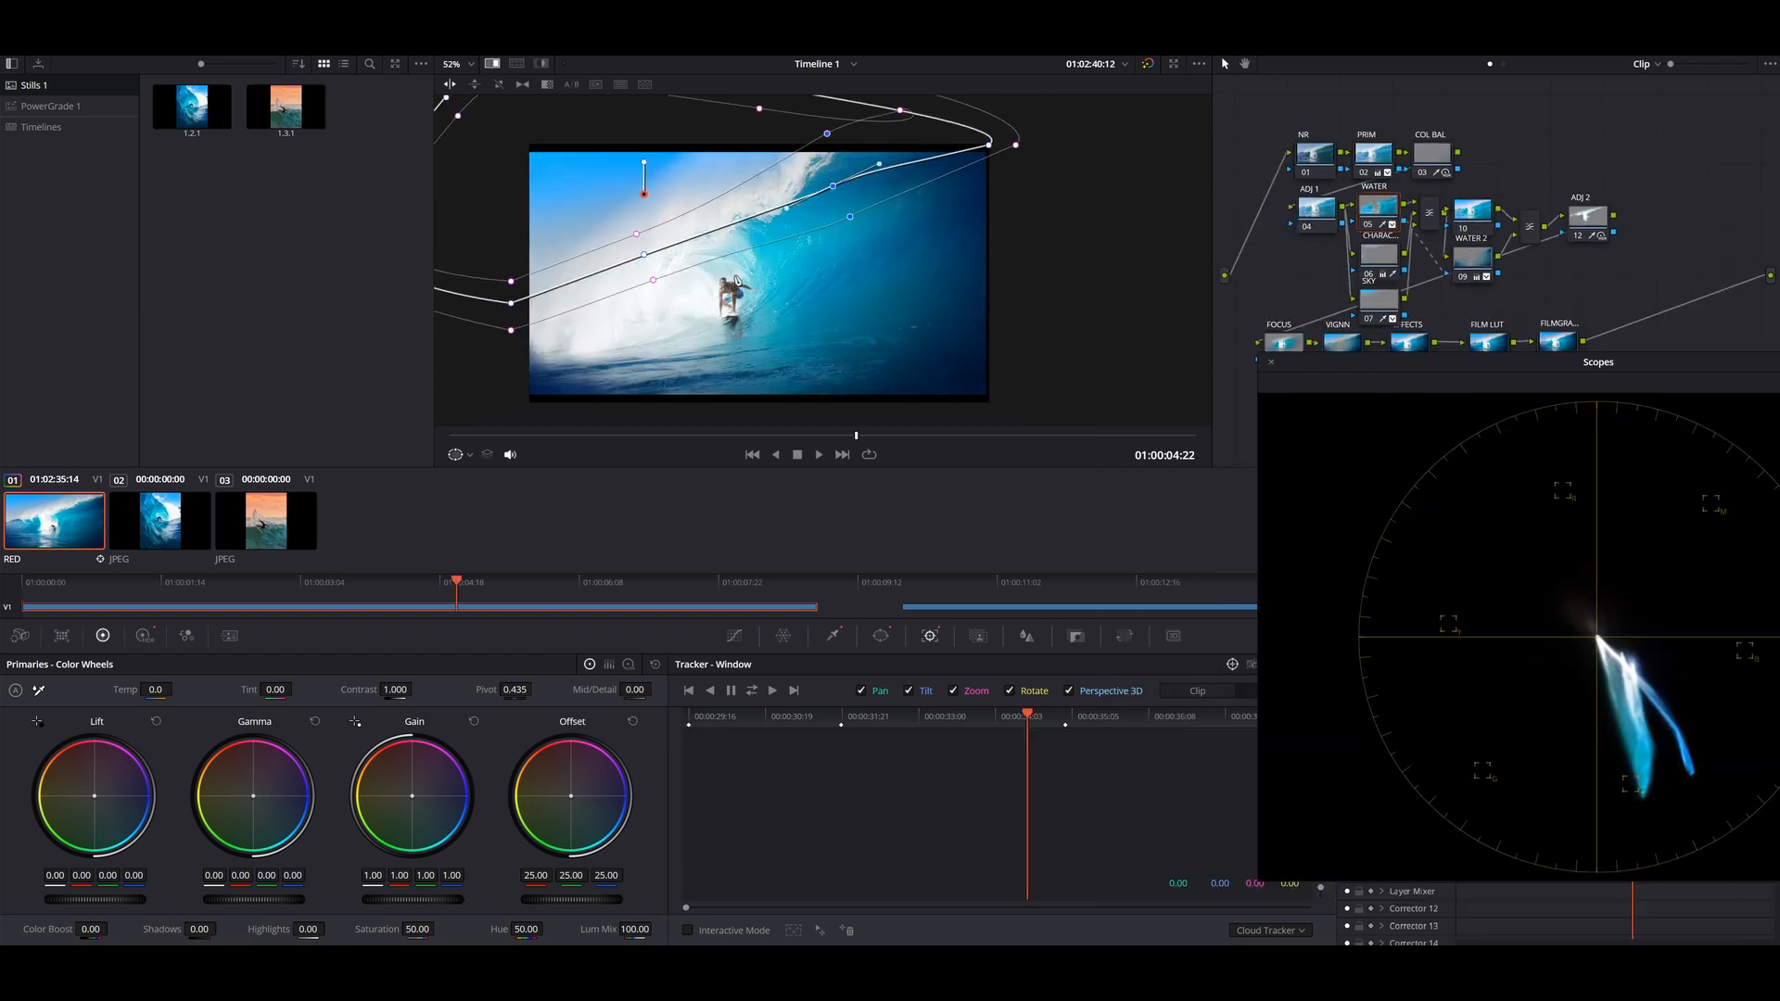
drag(1076, 720, 1293, 711)
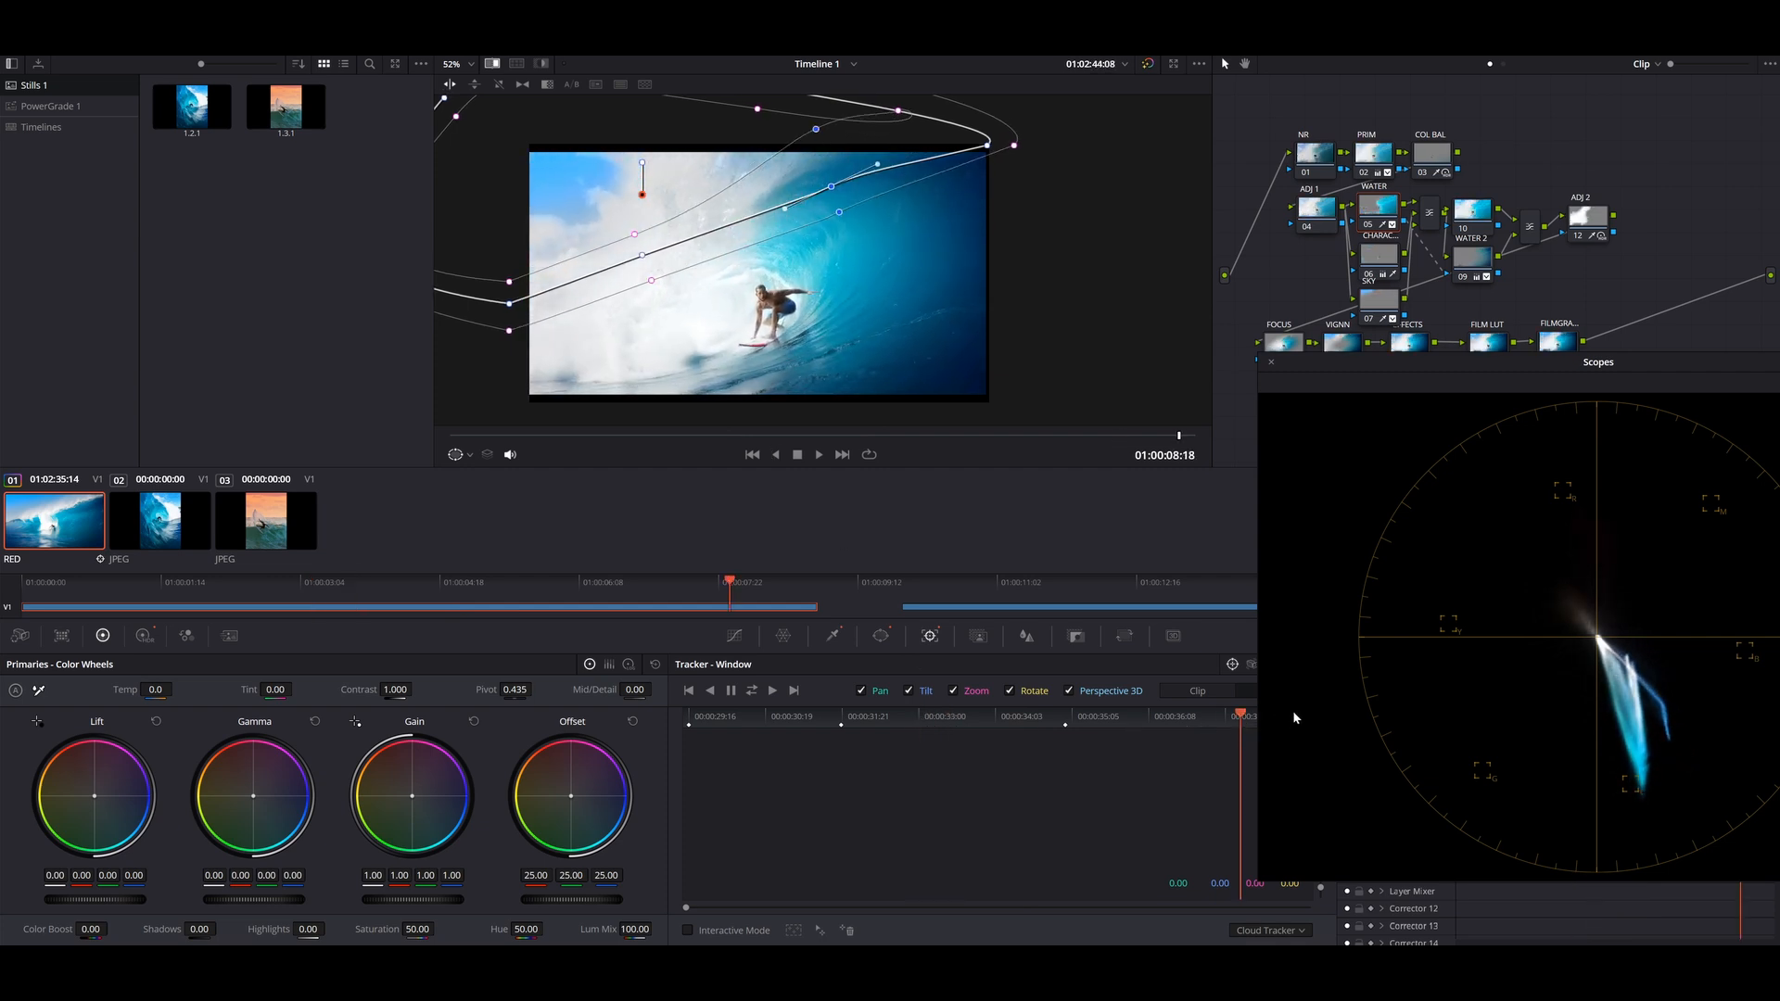
drag(712, 720, 649, 717)
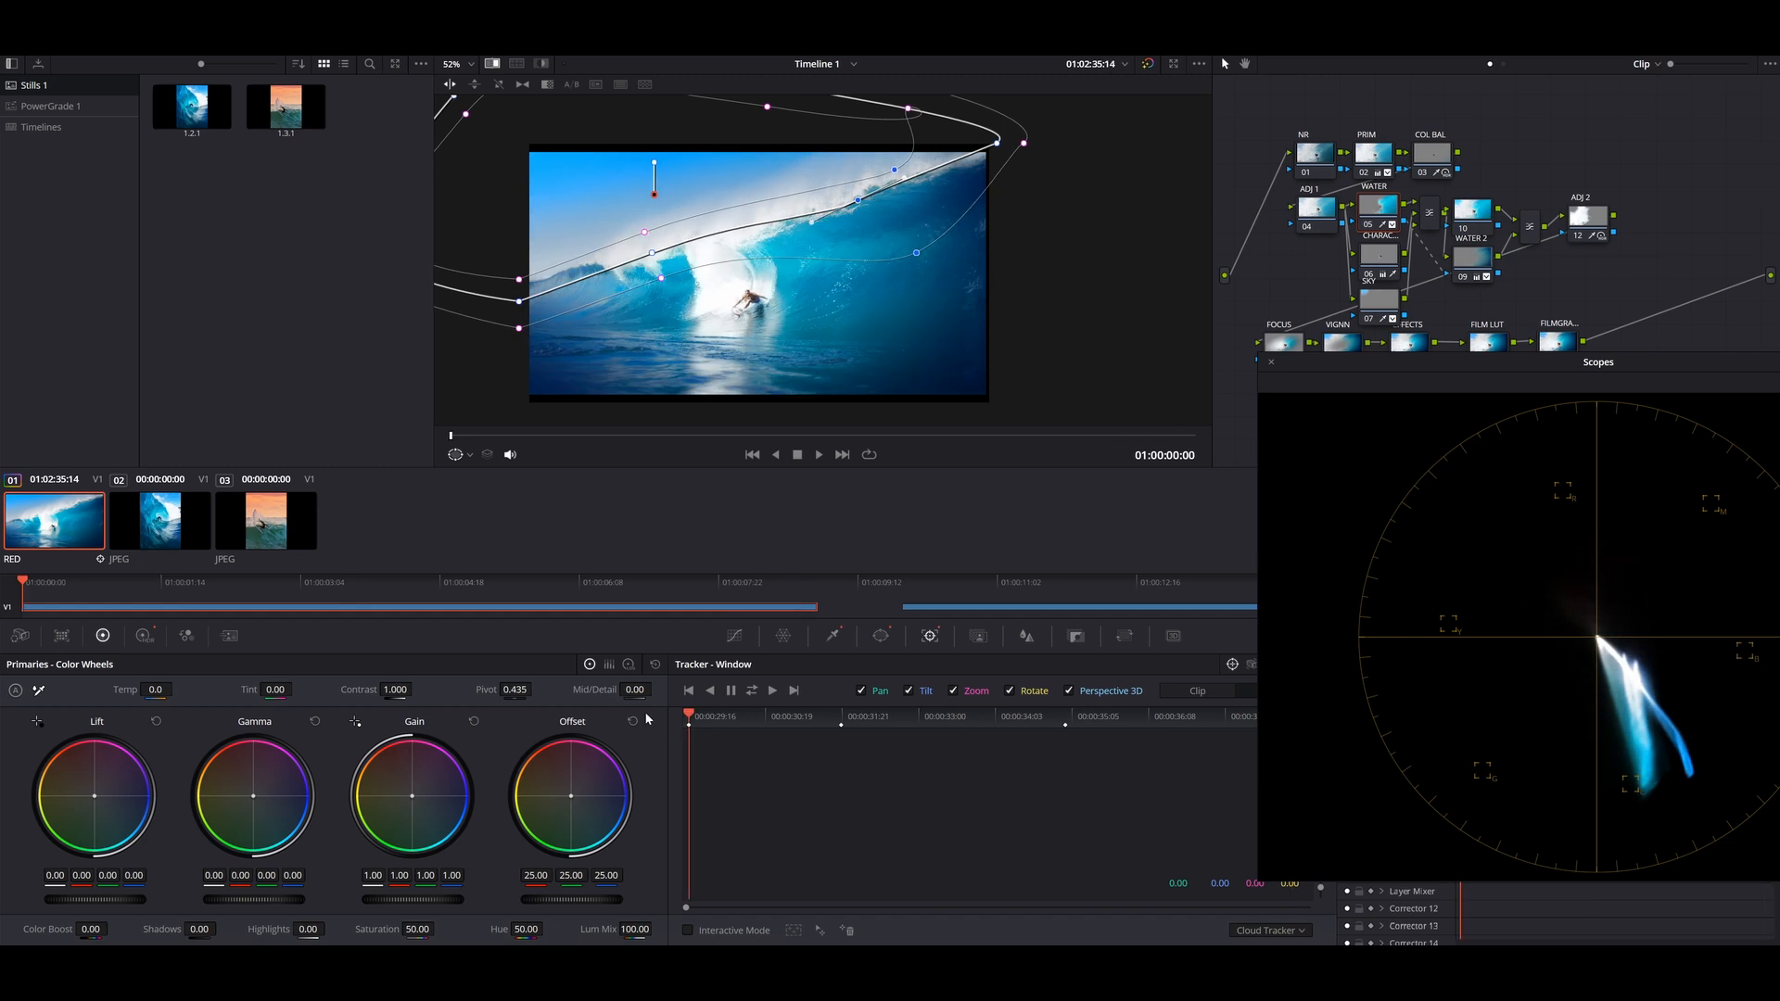
Add a circle window to the FOCUS node at 01:00:01:19 and shrink it around the surfer.
drag(1255, 727, 812, 716)
click(1280, 342)
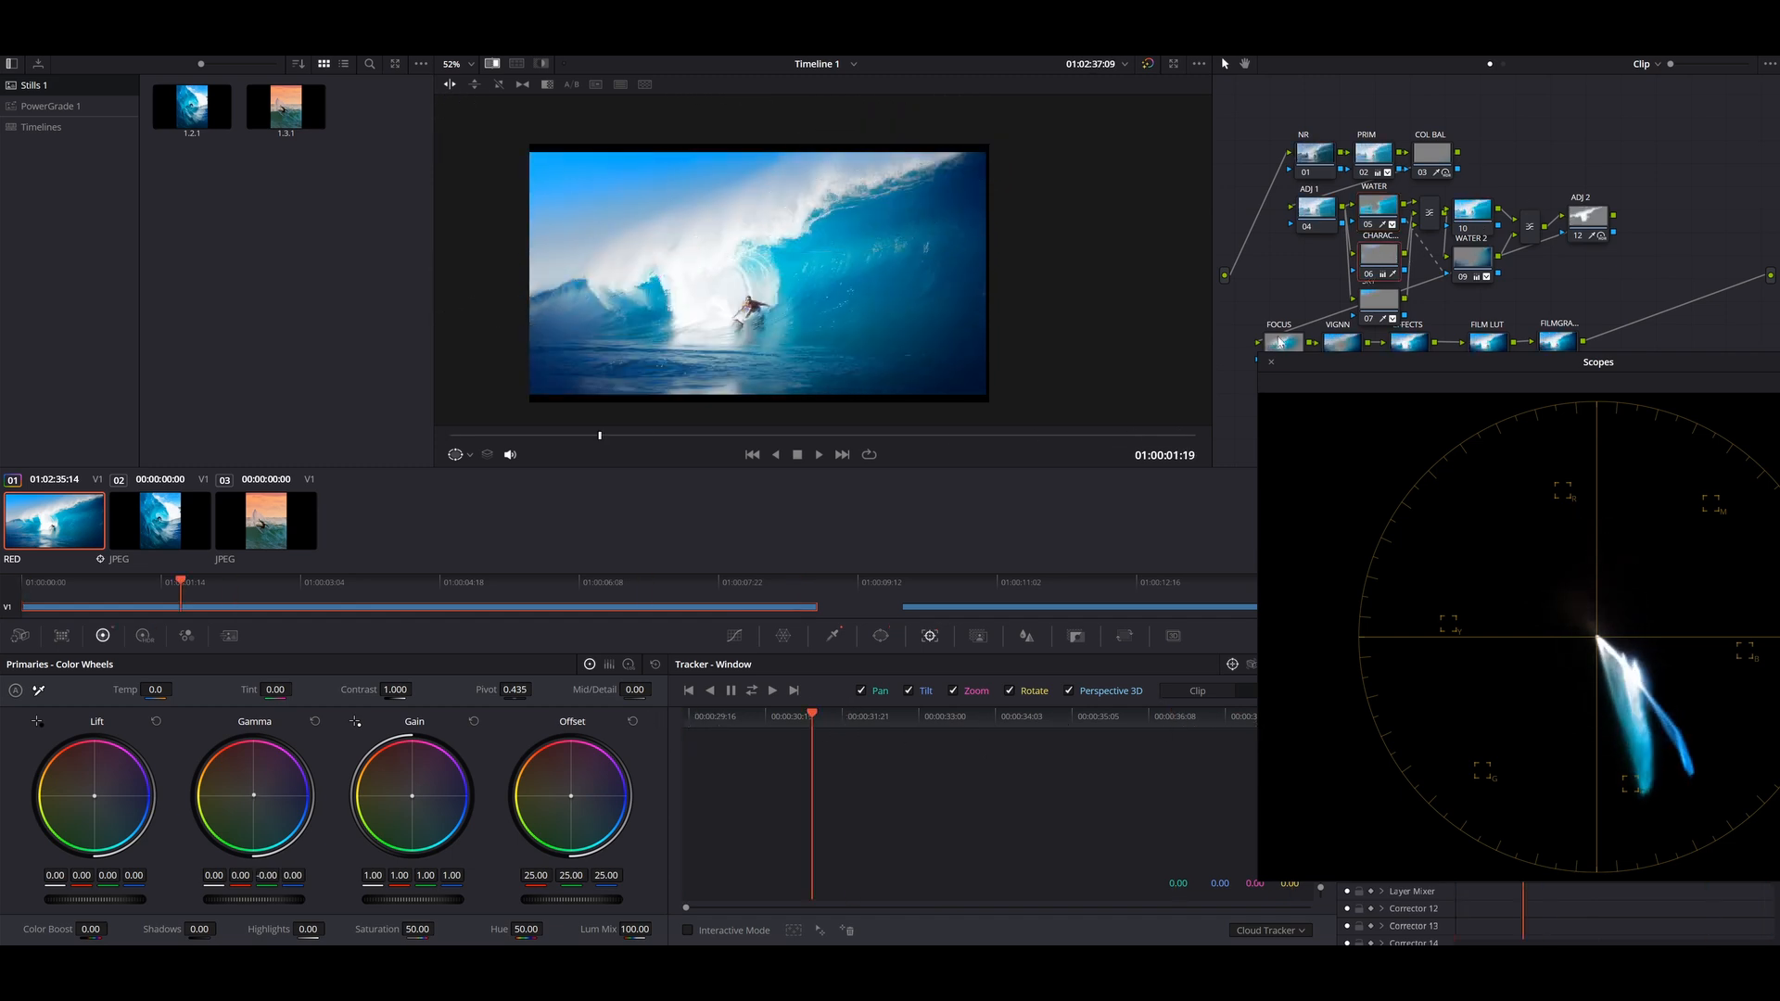
click(881, 636)
click(699, 762)
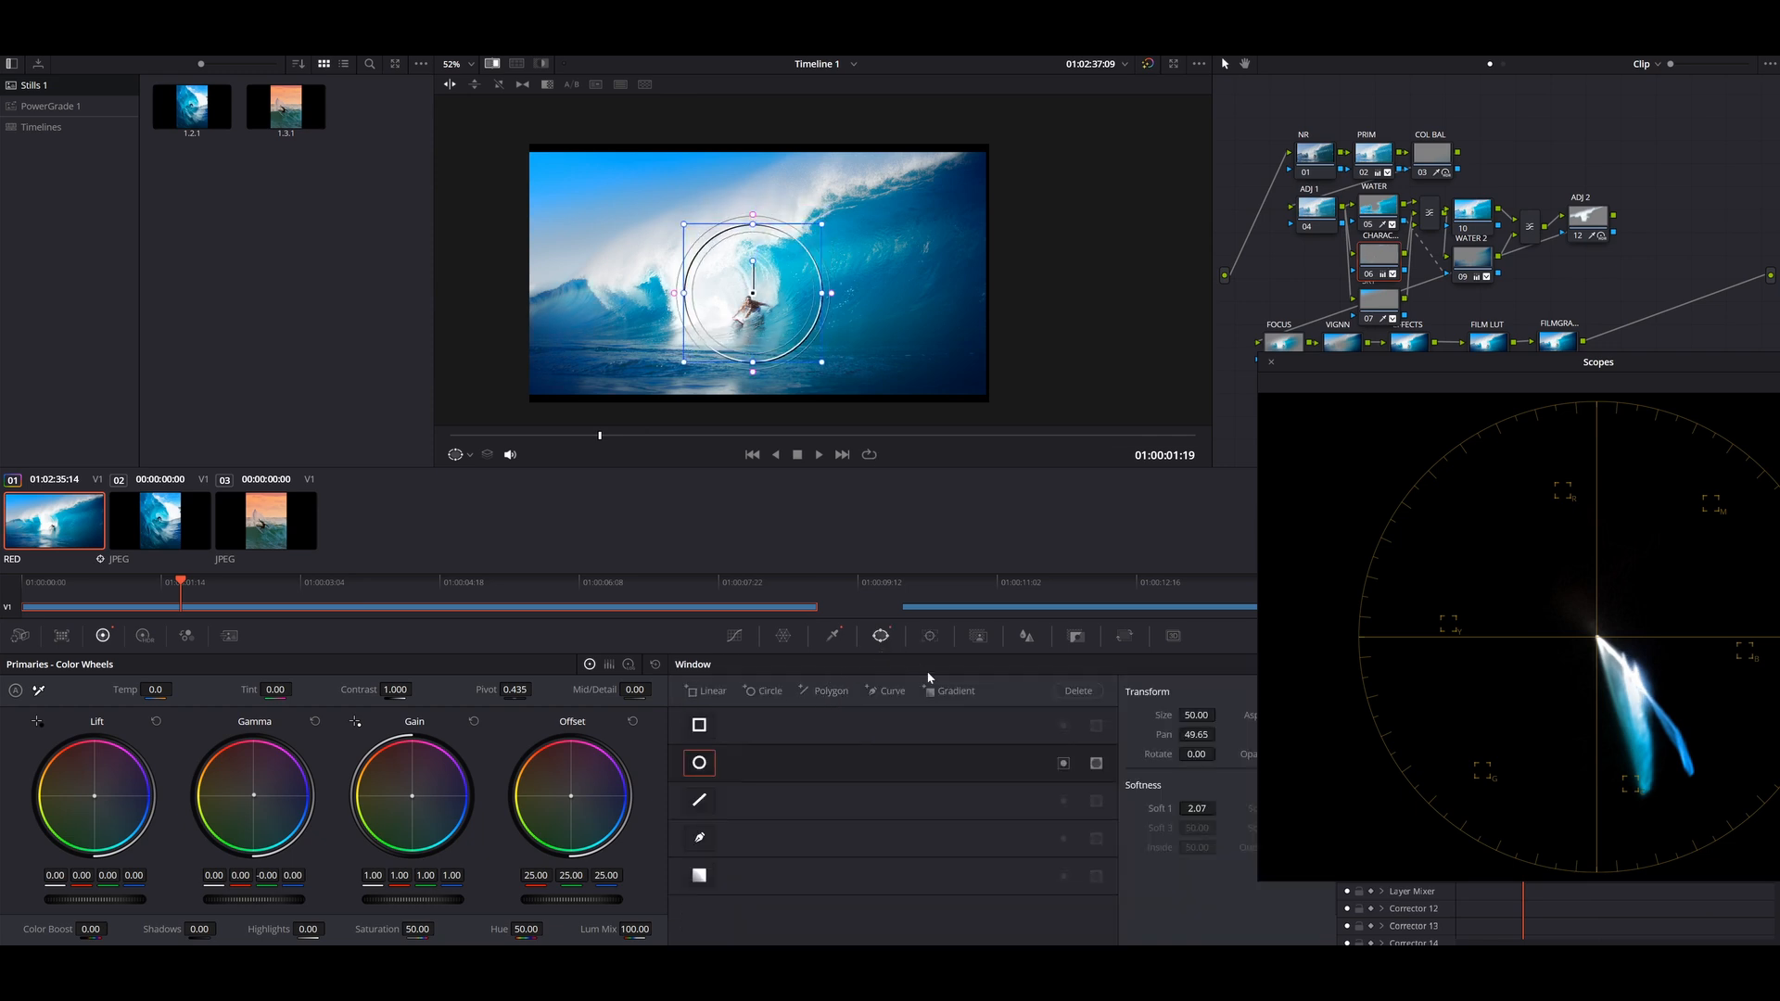
drag(814, 379, 806, 358)
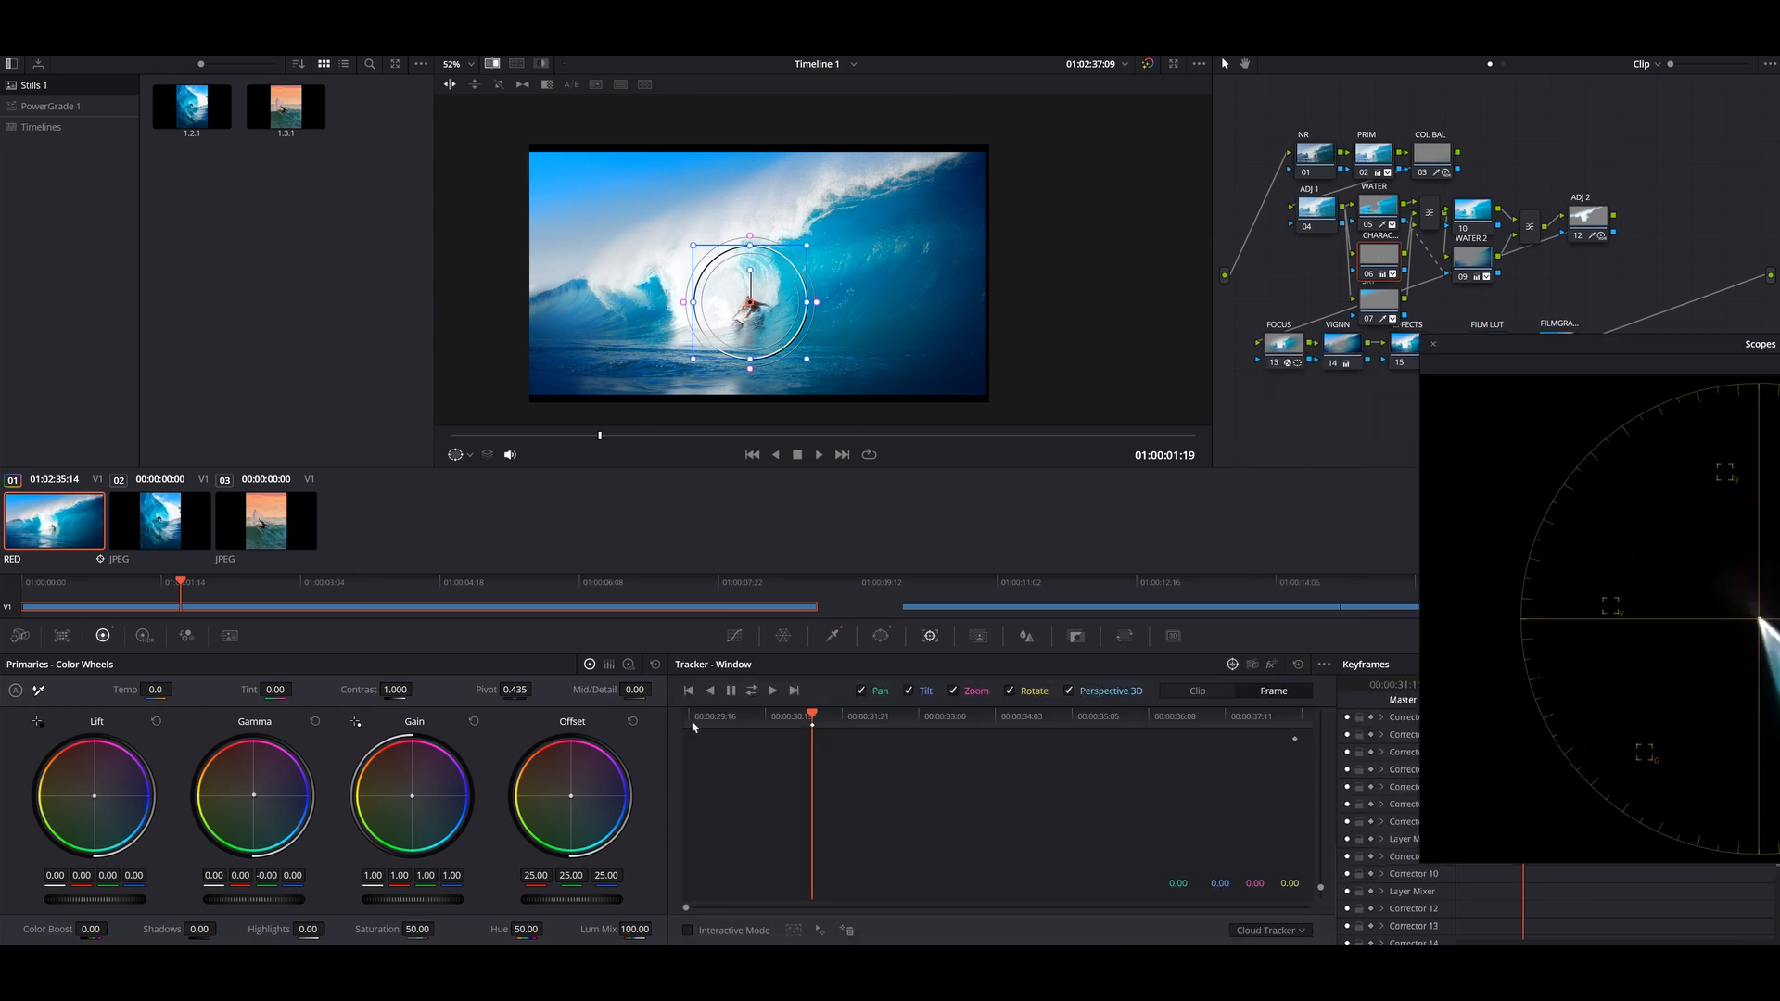
Keyframe the FOCUS node's circle window over the surfer from the clip's start through 01:00:02:20 to 01:00:08:23, and scrub back through the clip.
click(694, 727)
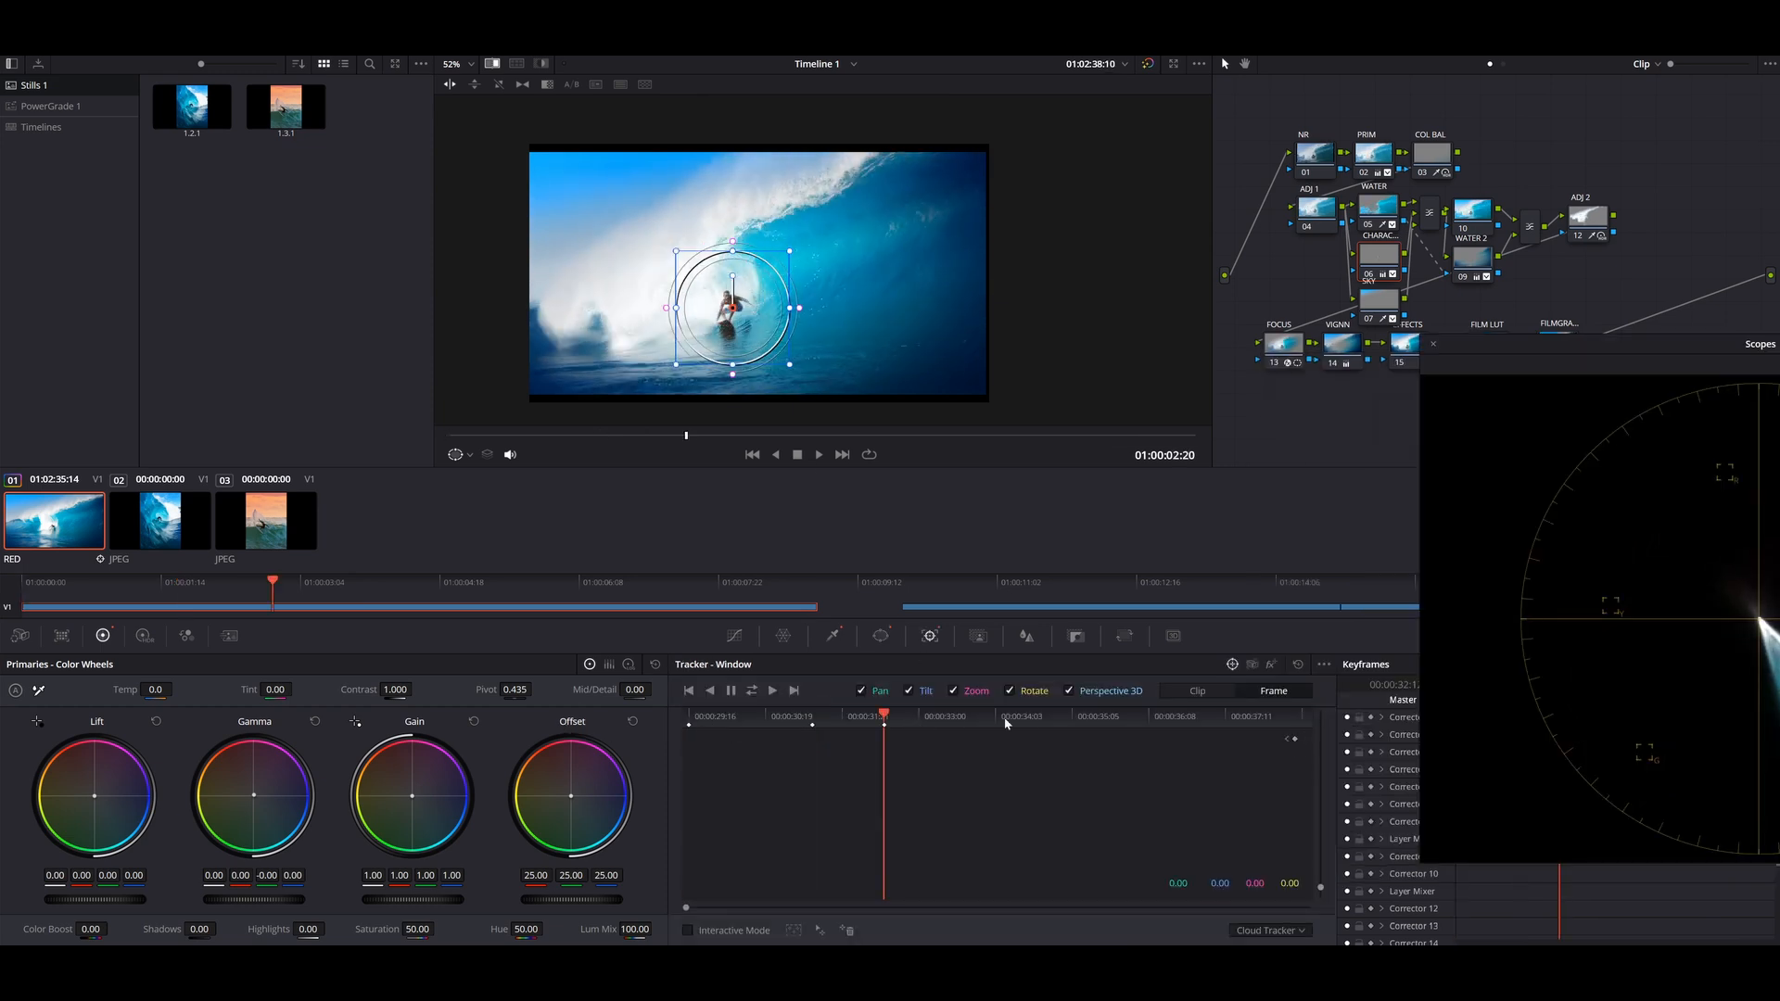
click(1215, 733)
key(Left)
key(Left)
drag(758, 332, 772, 344)
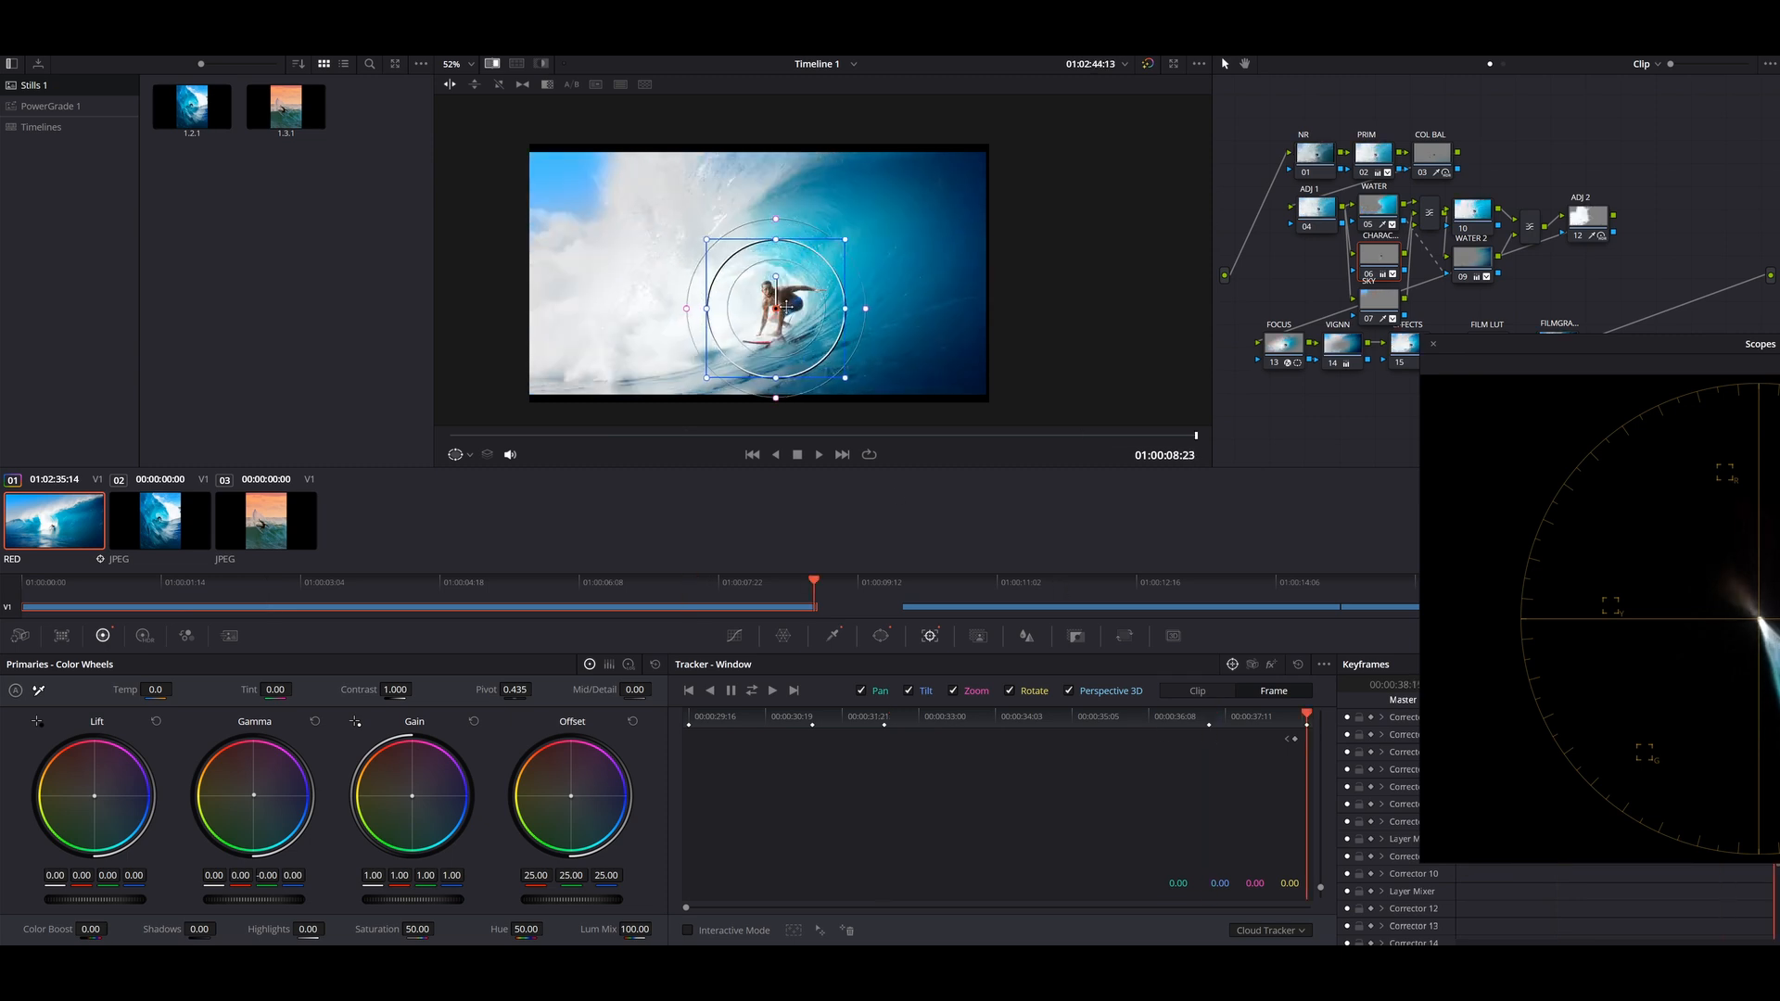
drag(1200, 723, 627, 695)
Move the final row of nodes lower in the tree and apply the Halation effect to the EFFECTS node.
click(735, 636)
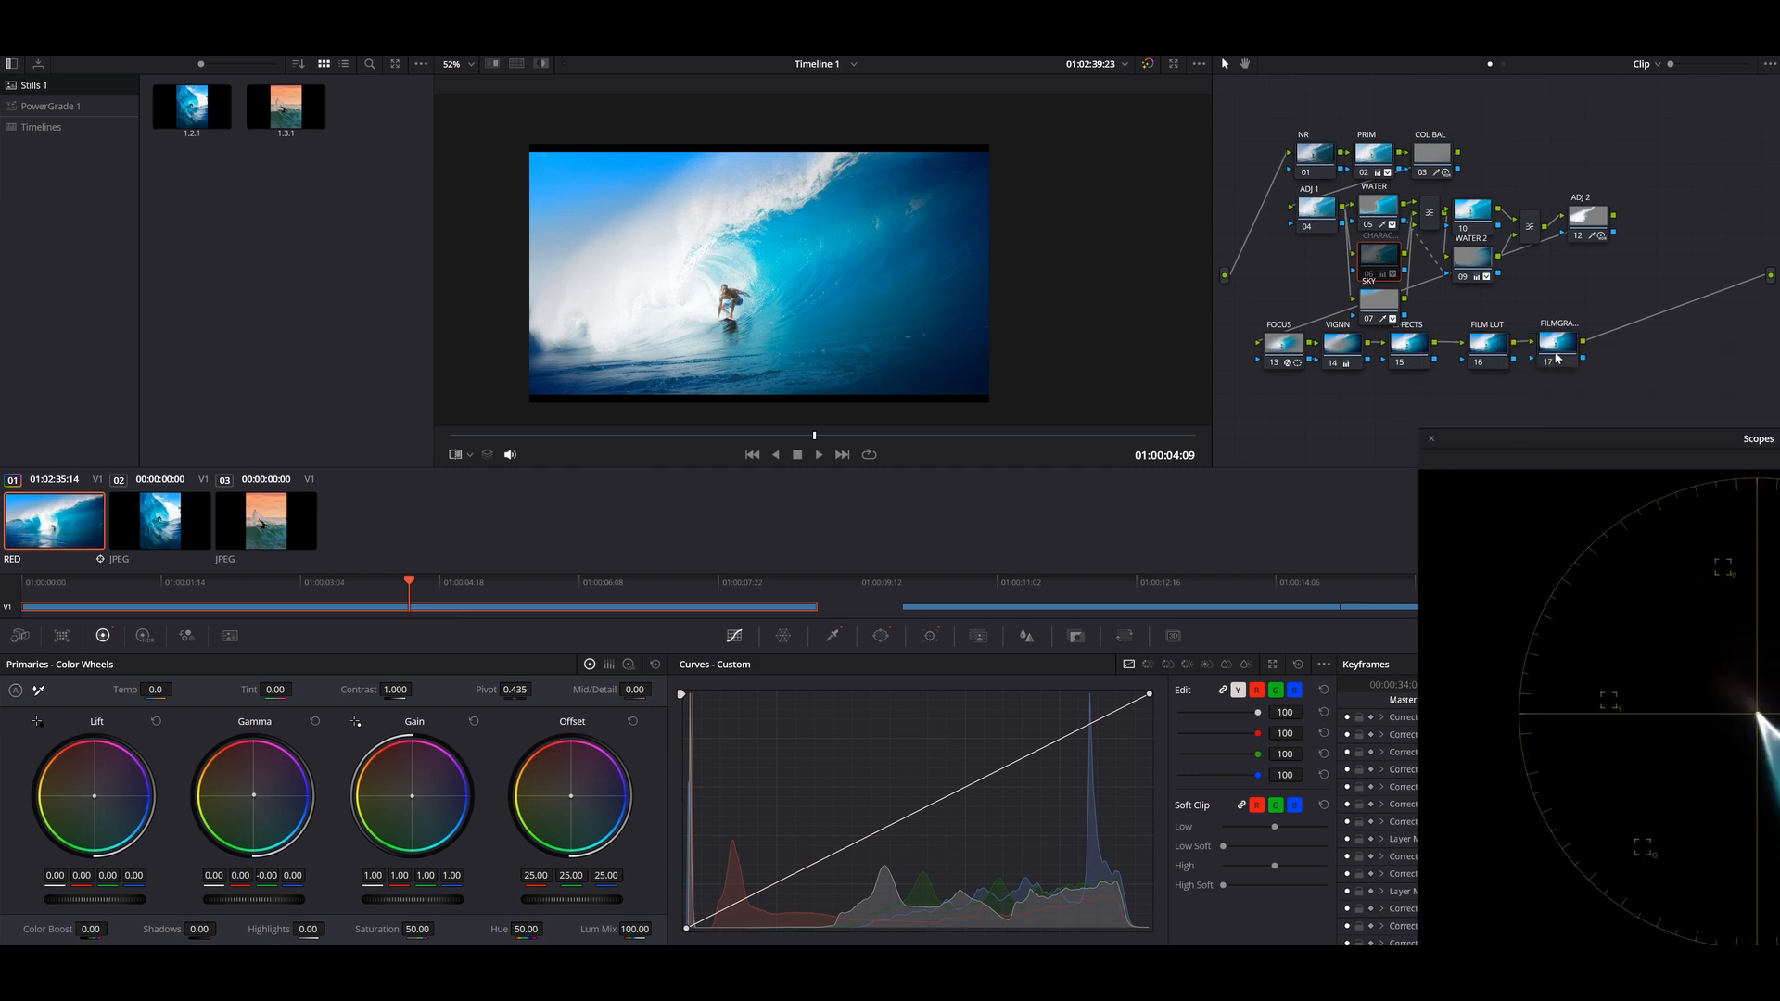
click(1558, 352)
drag(1253, 404, 1556, 374)
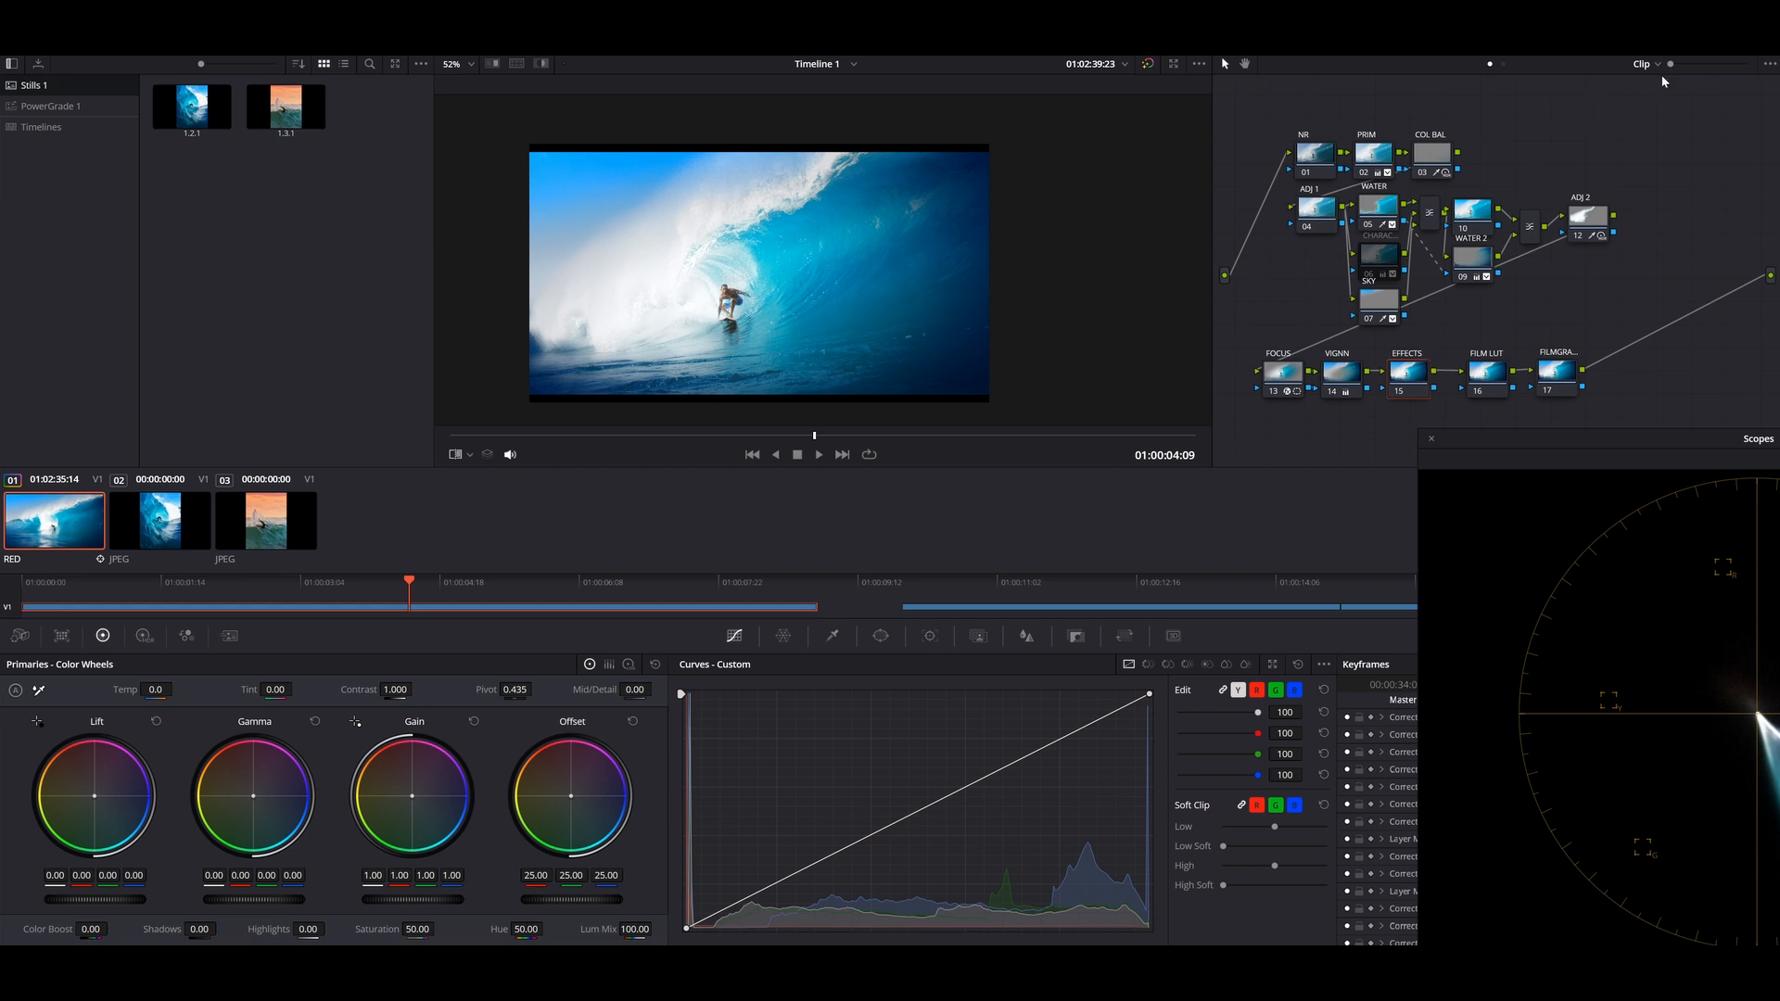
click(1655, 39)
click(1590, 93)
text(HAL)
drag(1576, 147, 1010, 300)
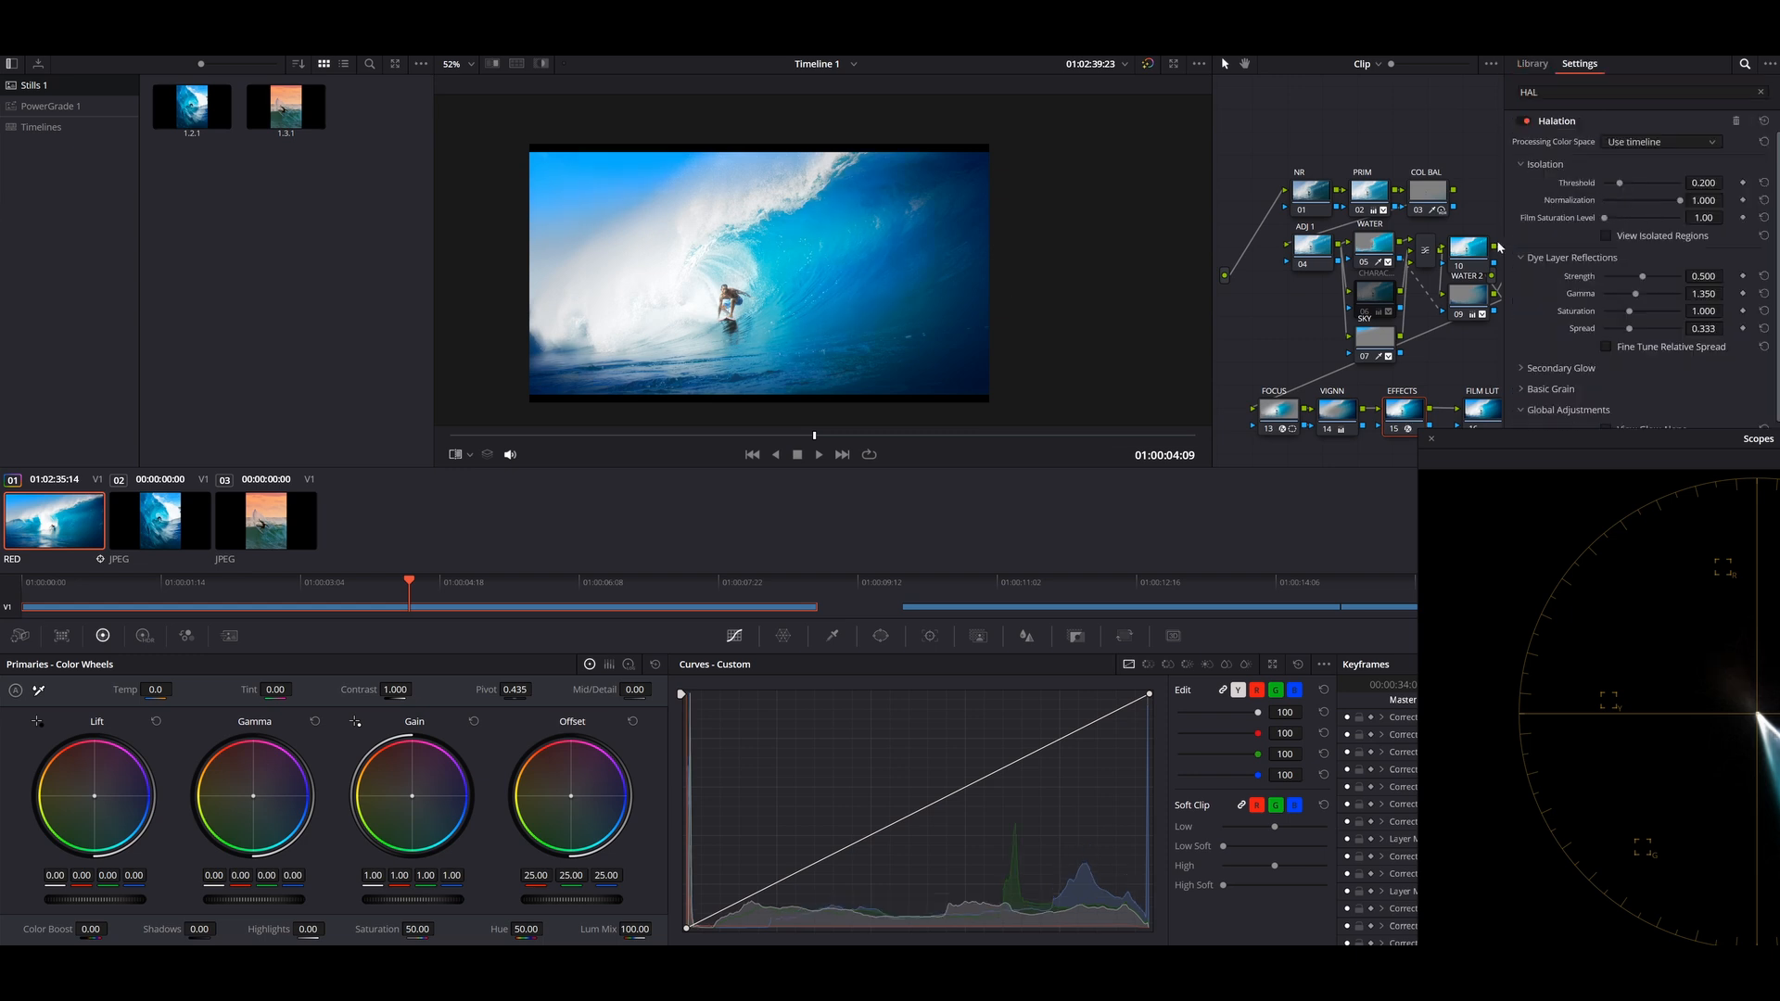
Lower Halation's isolation Threshold, append internal grain with Strength 0.349, and set the global Blend to 0.294.
drag(1620, 183, 1618, 184)
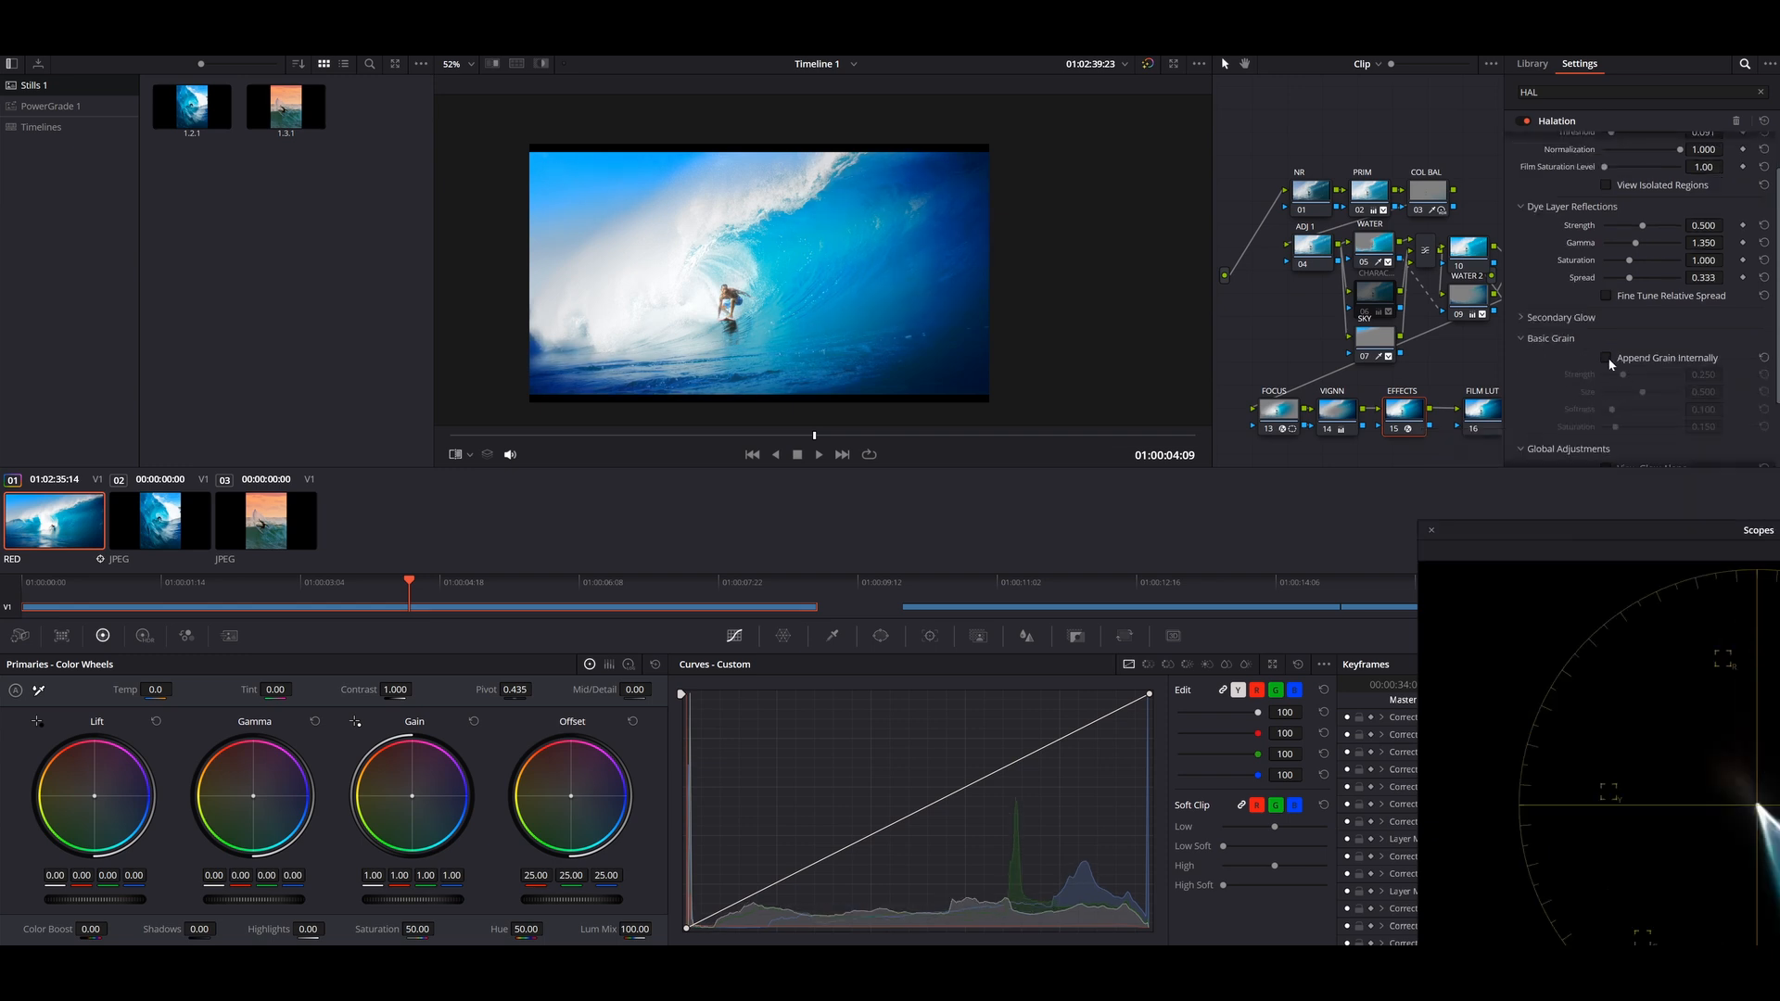
click(1609, 360)
scroll(1610, 364, down, 2)
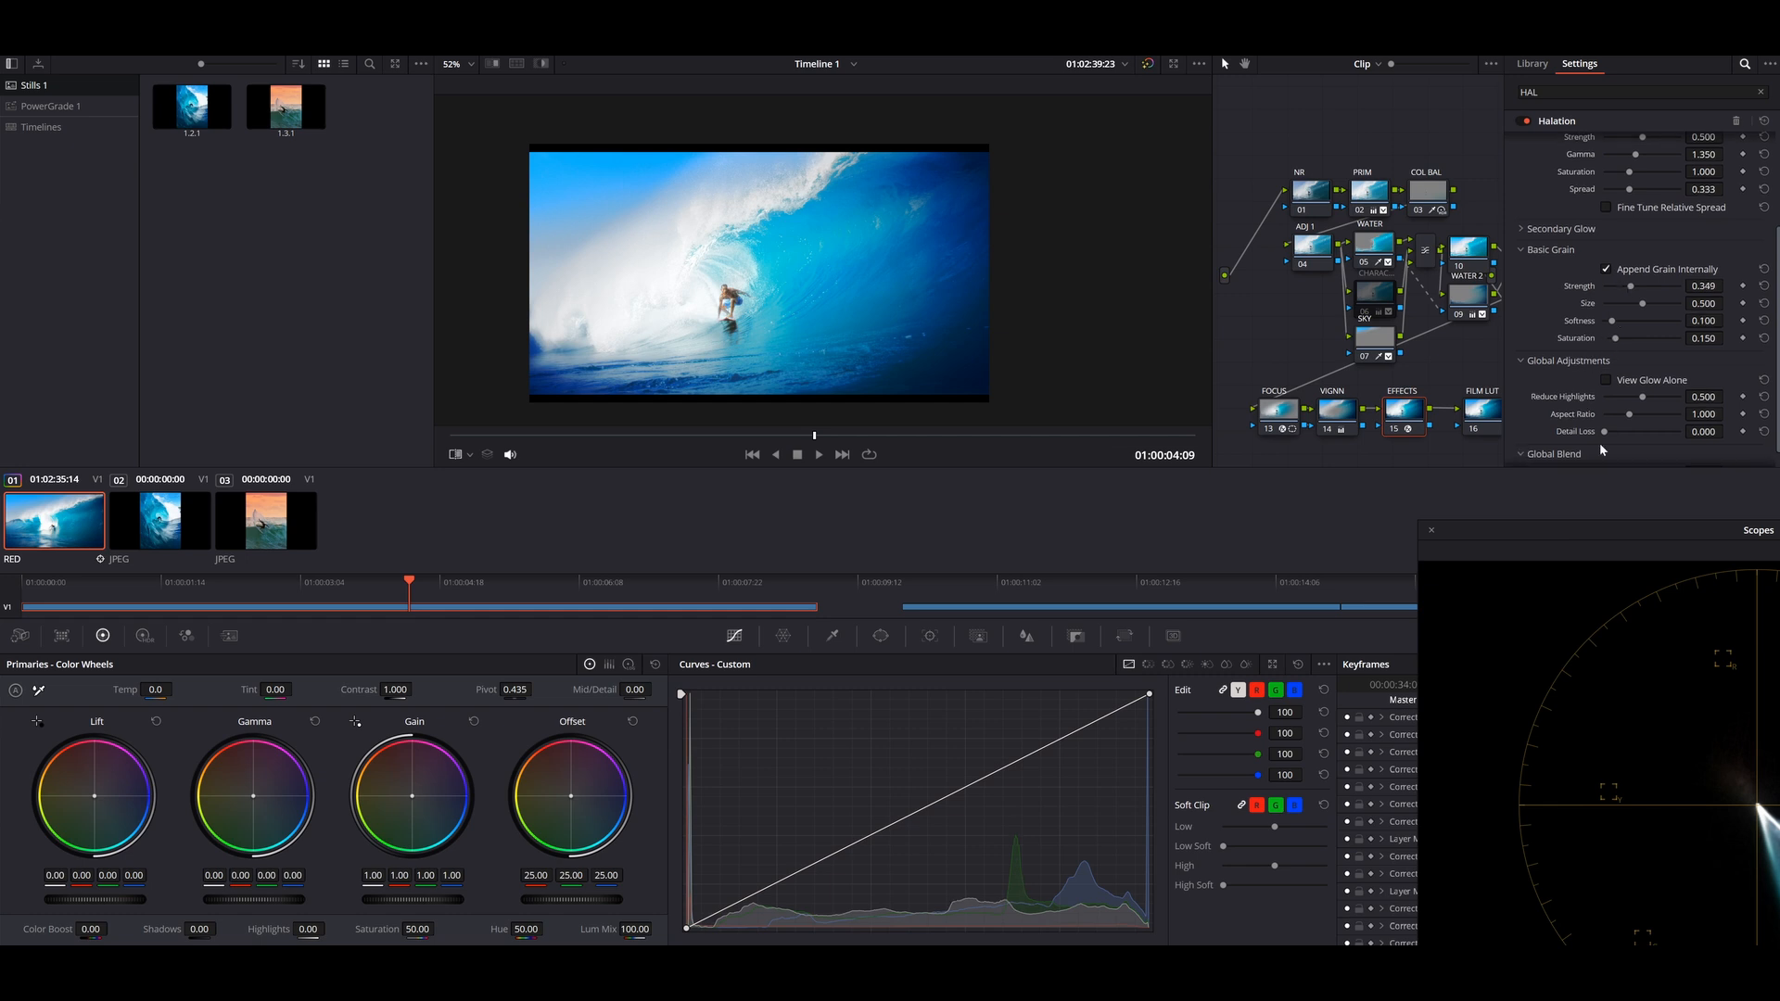
scroll(1600, 446, down, 1)
drag(1679, 453, 1628, 453)
Compare the frame with the EFFECTS node on and off, examining the halation around the surfer close up and at full view.
key(ctrl+d)
key(ctrl+d)
key(ctrl+d)
key(ctrl+d)
key(ctrl+d)
key(ctrl+d)
key(ctrl+d)
key(ctrl+d)
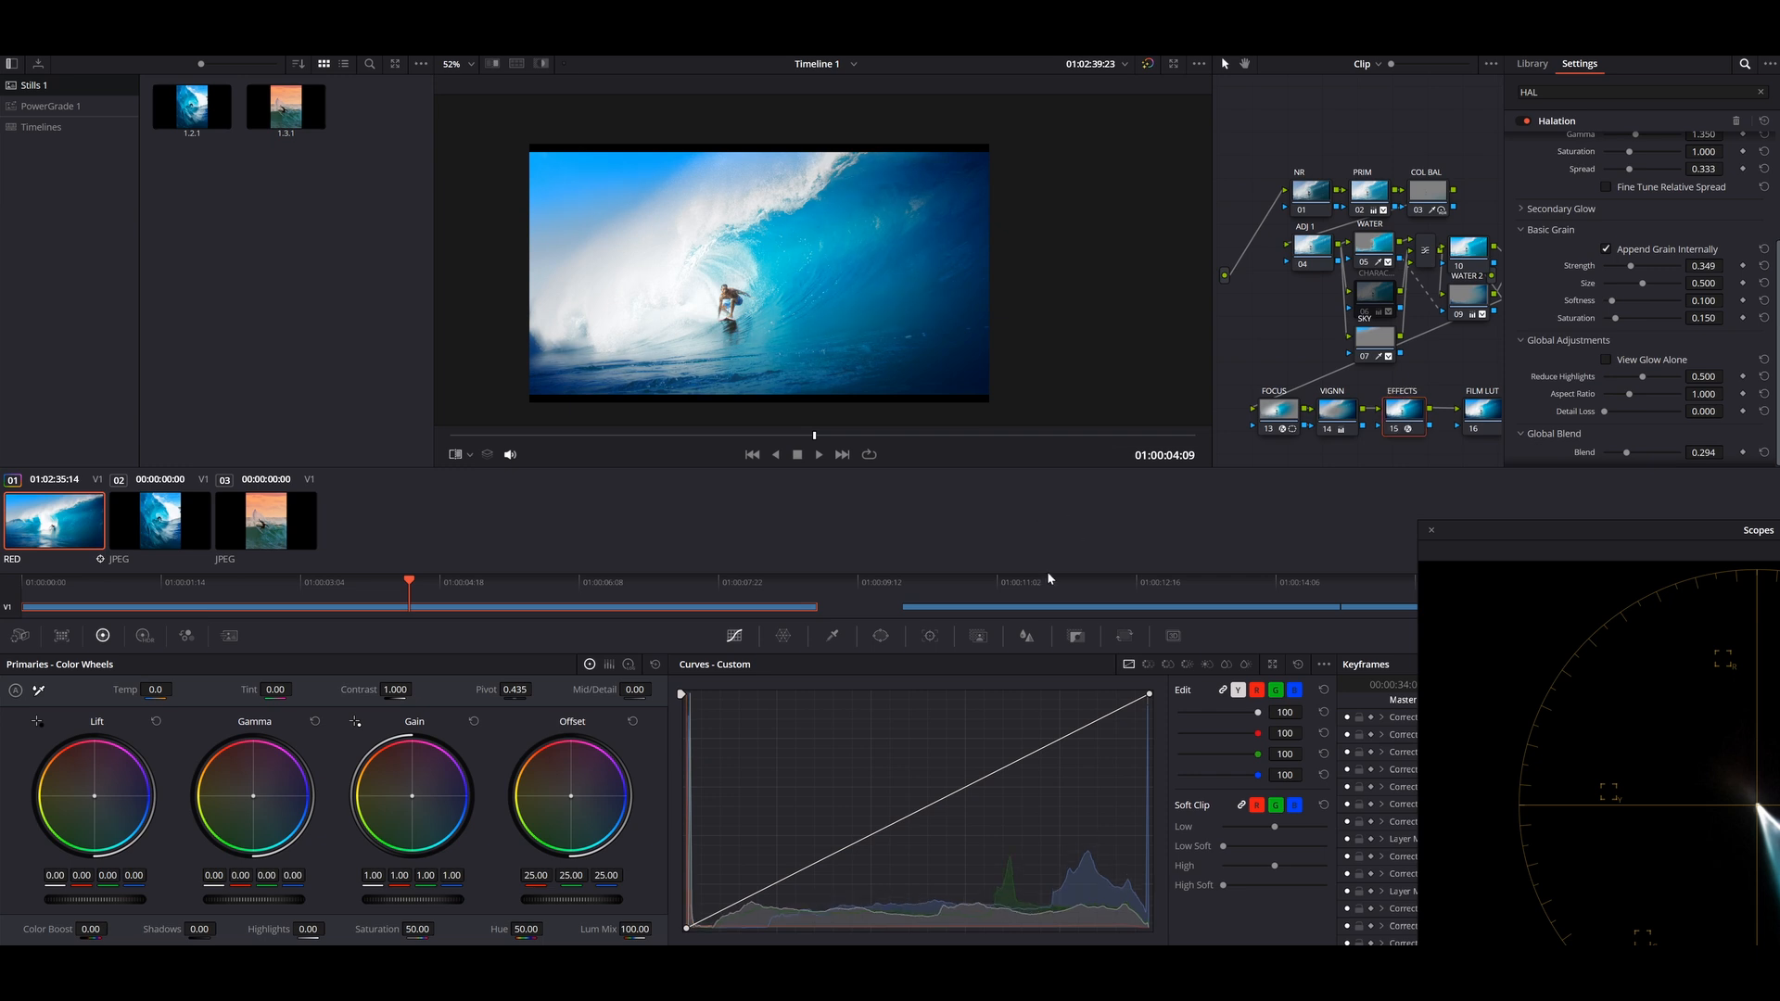
scroll(747, 327, up, 8)
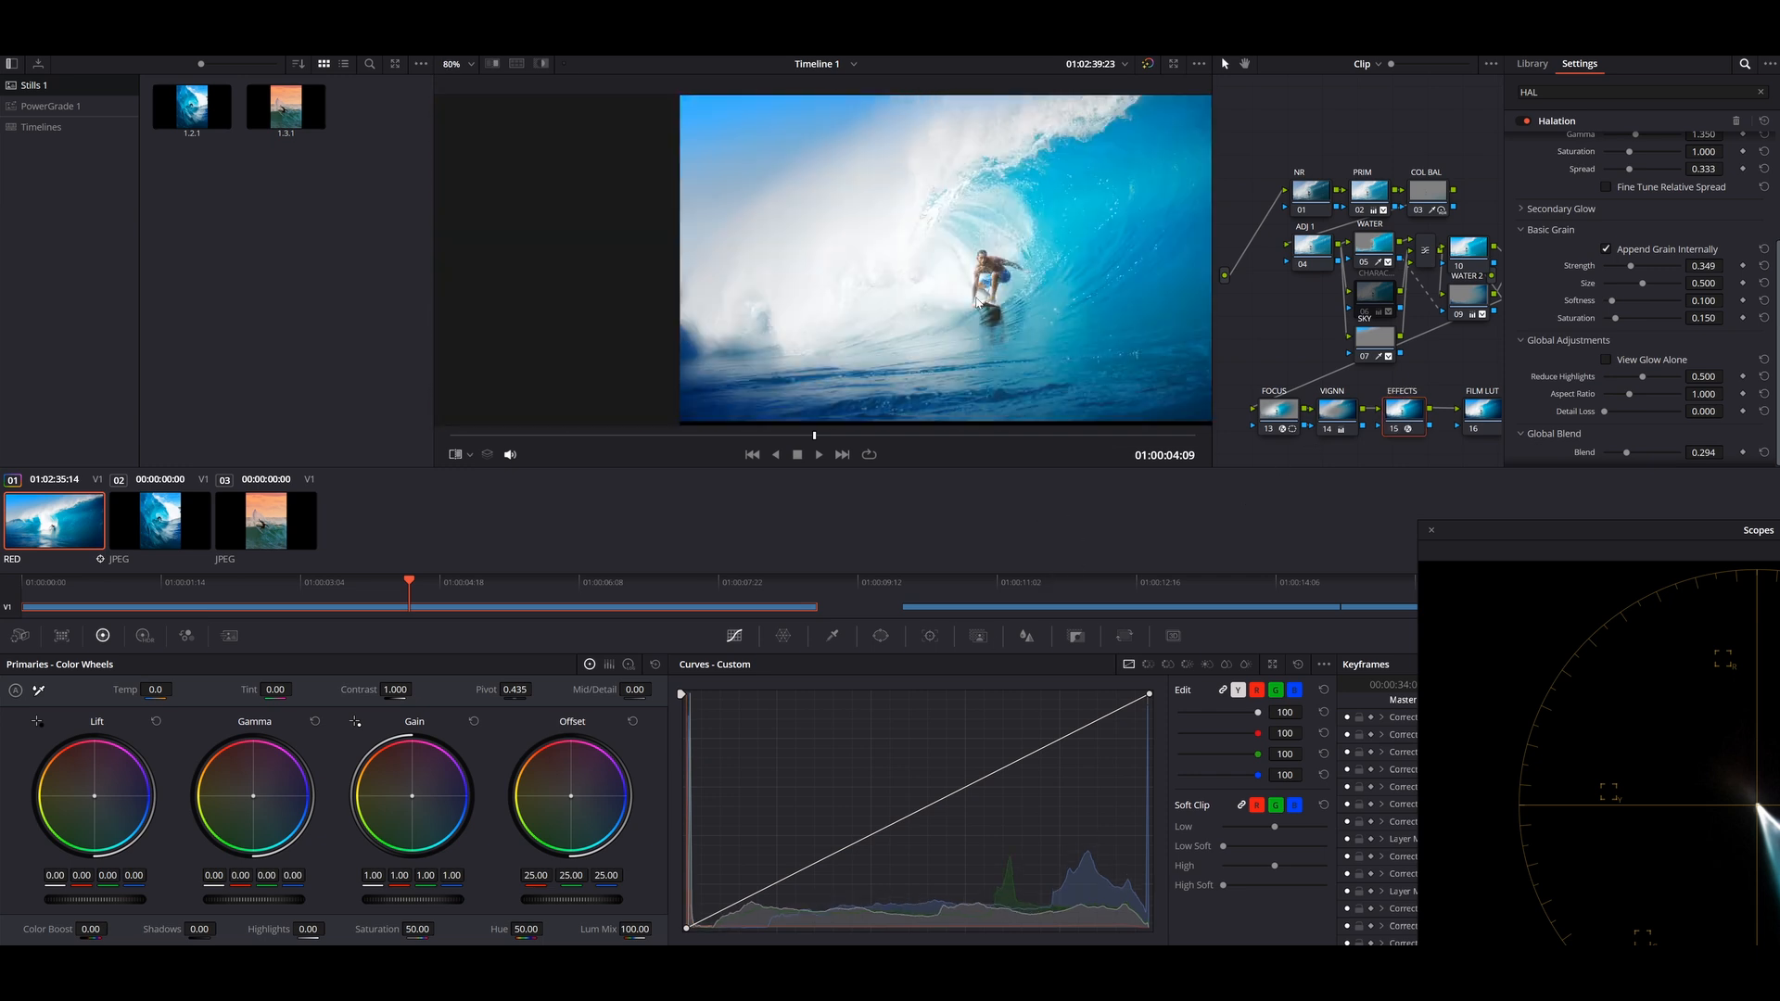
drag(1036, 311, 870, 283)
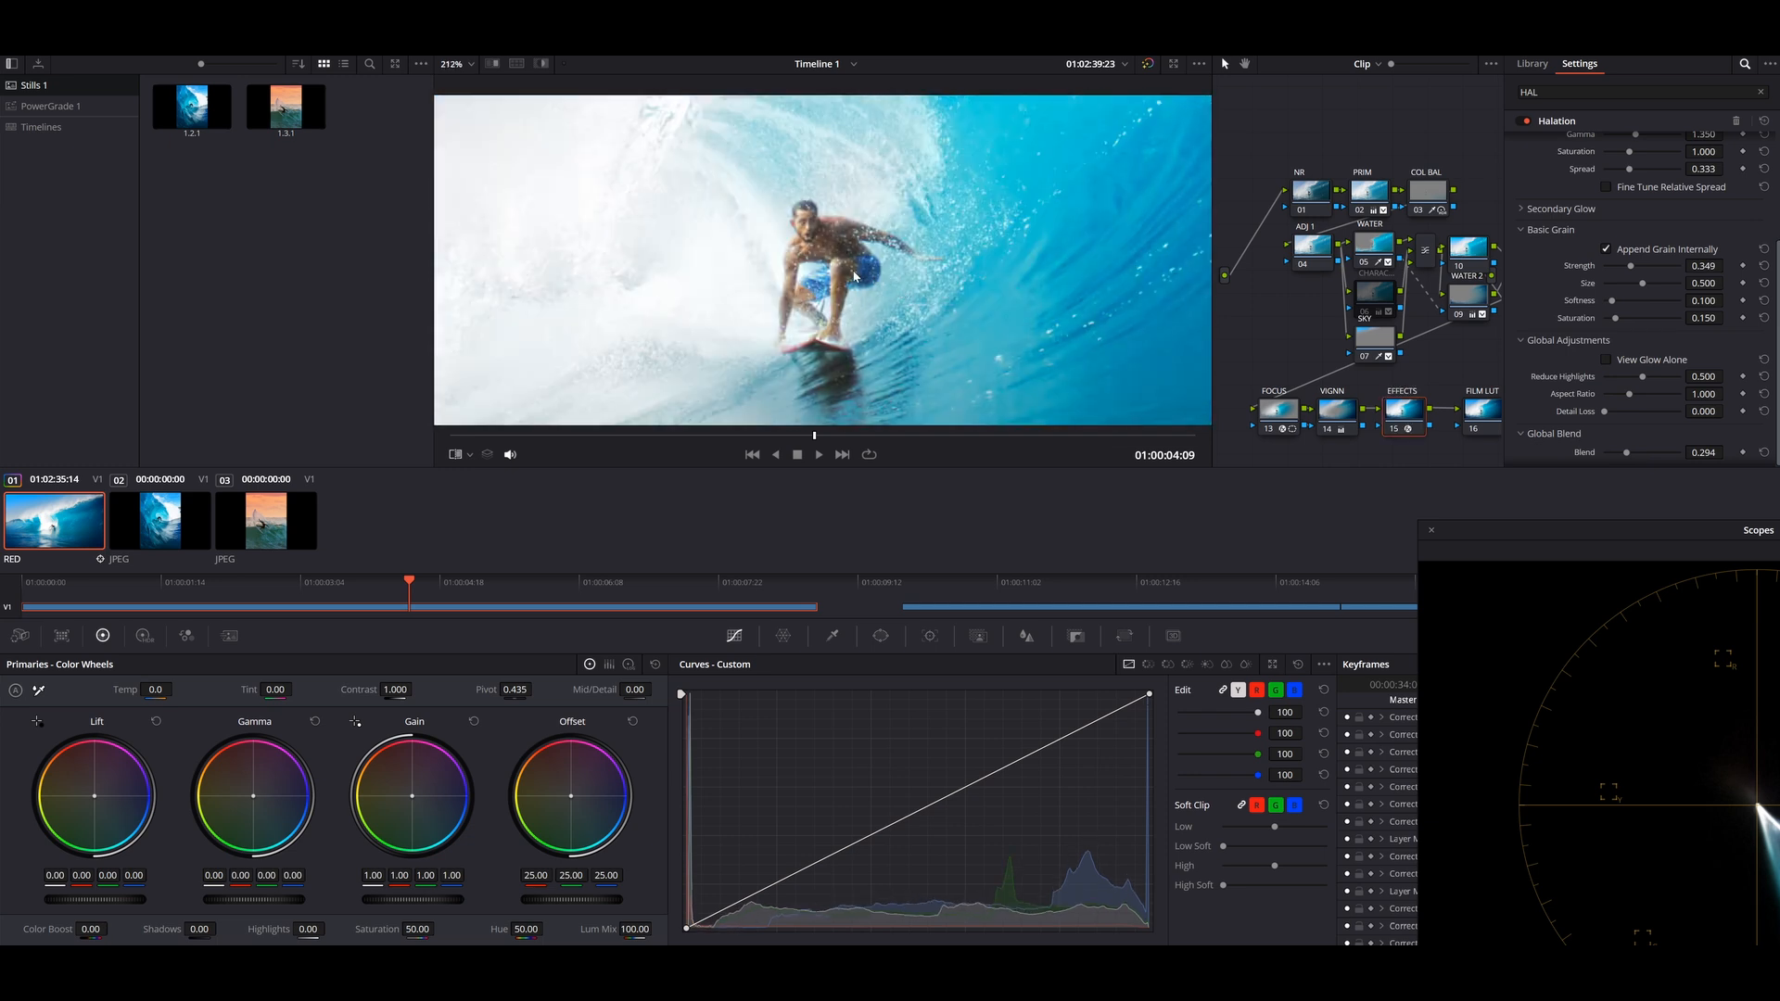
key(ctrl+d)
key(ctrl+d)
key(ctrl+d)
key(ctrl+d)
key(ctrl+d)
key(ctrl+d)
scroll(855, 275, down, 6)
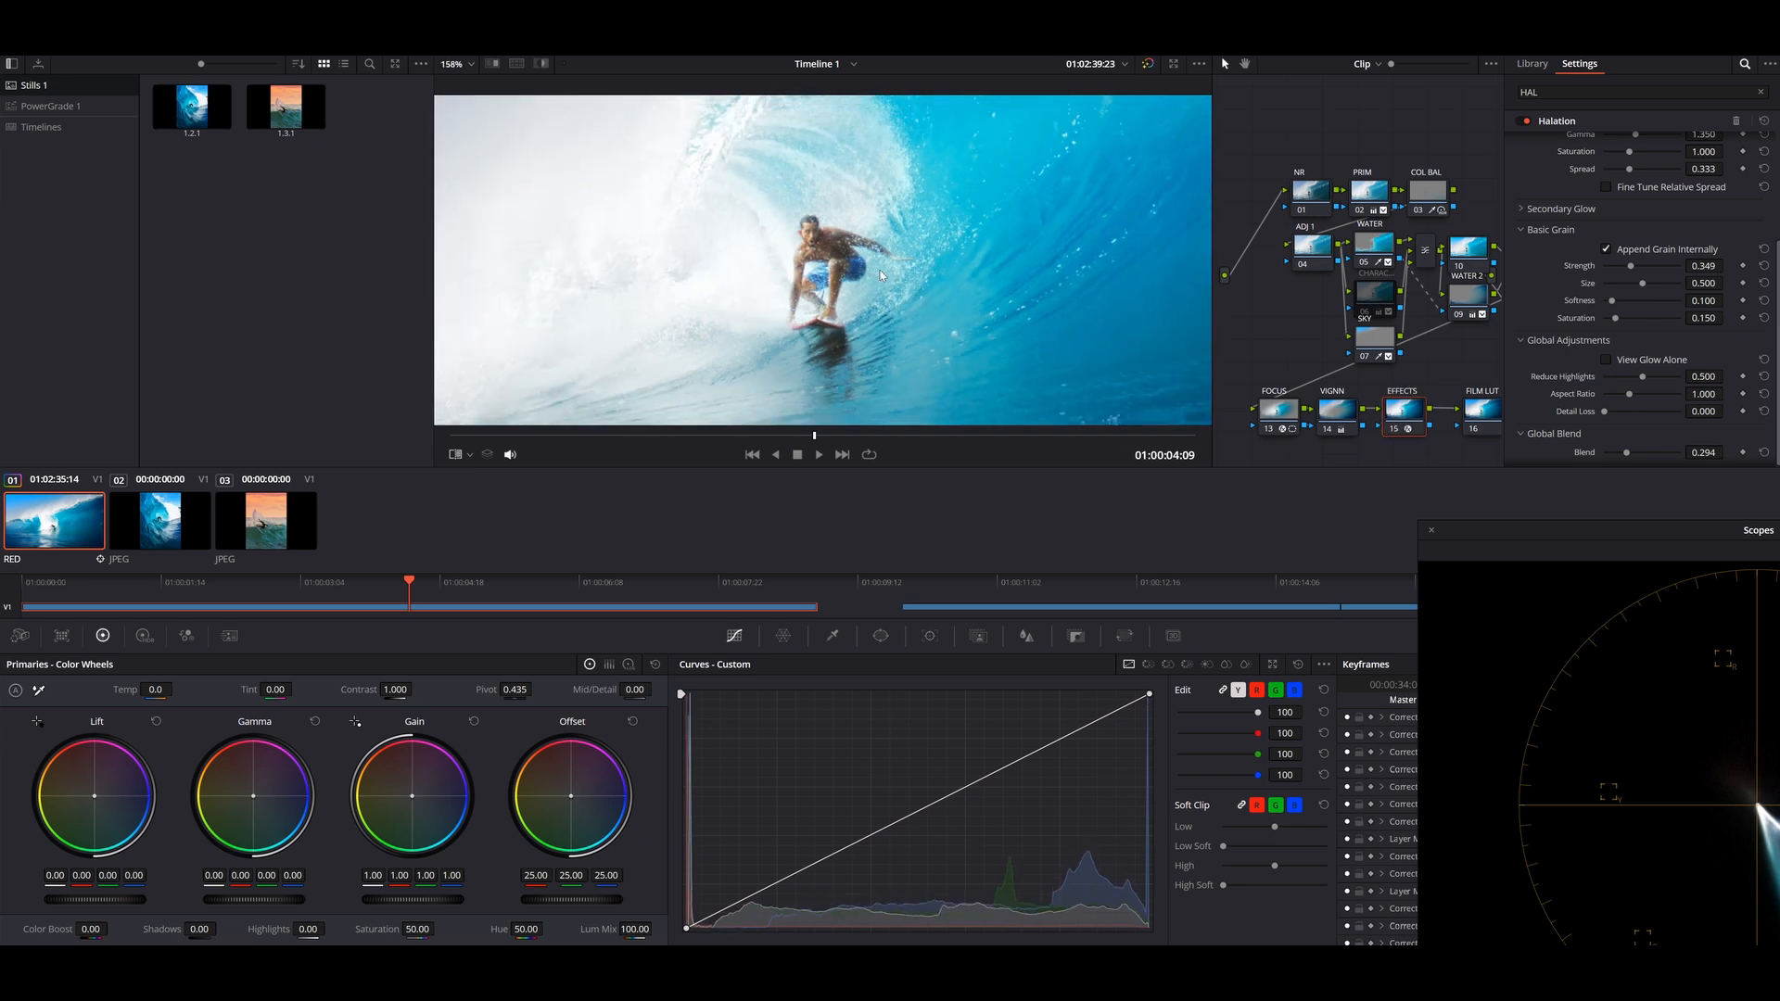
key(ctrl+d)
key(ctrl+d)
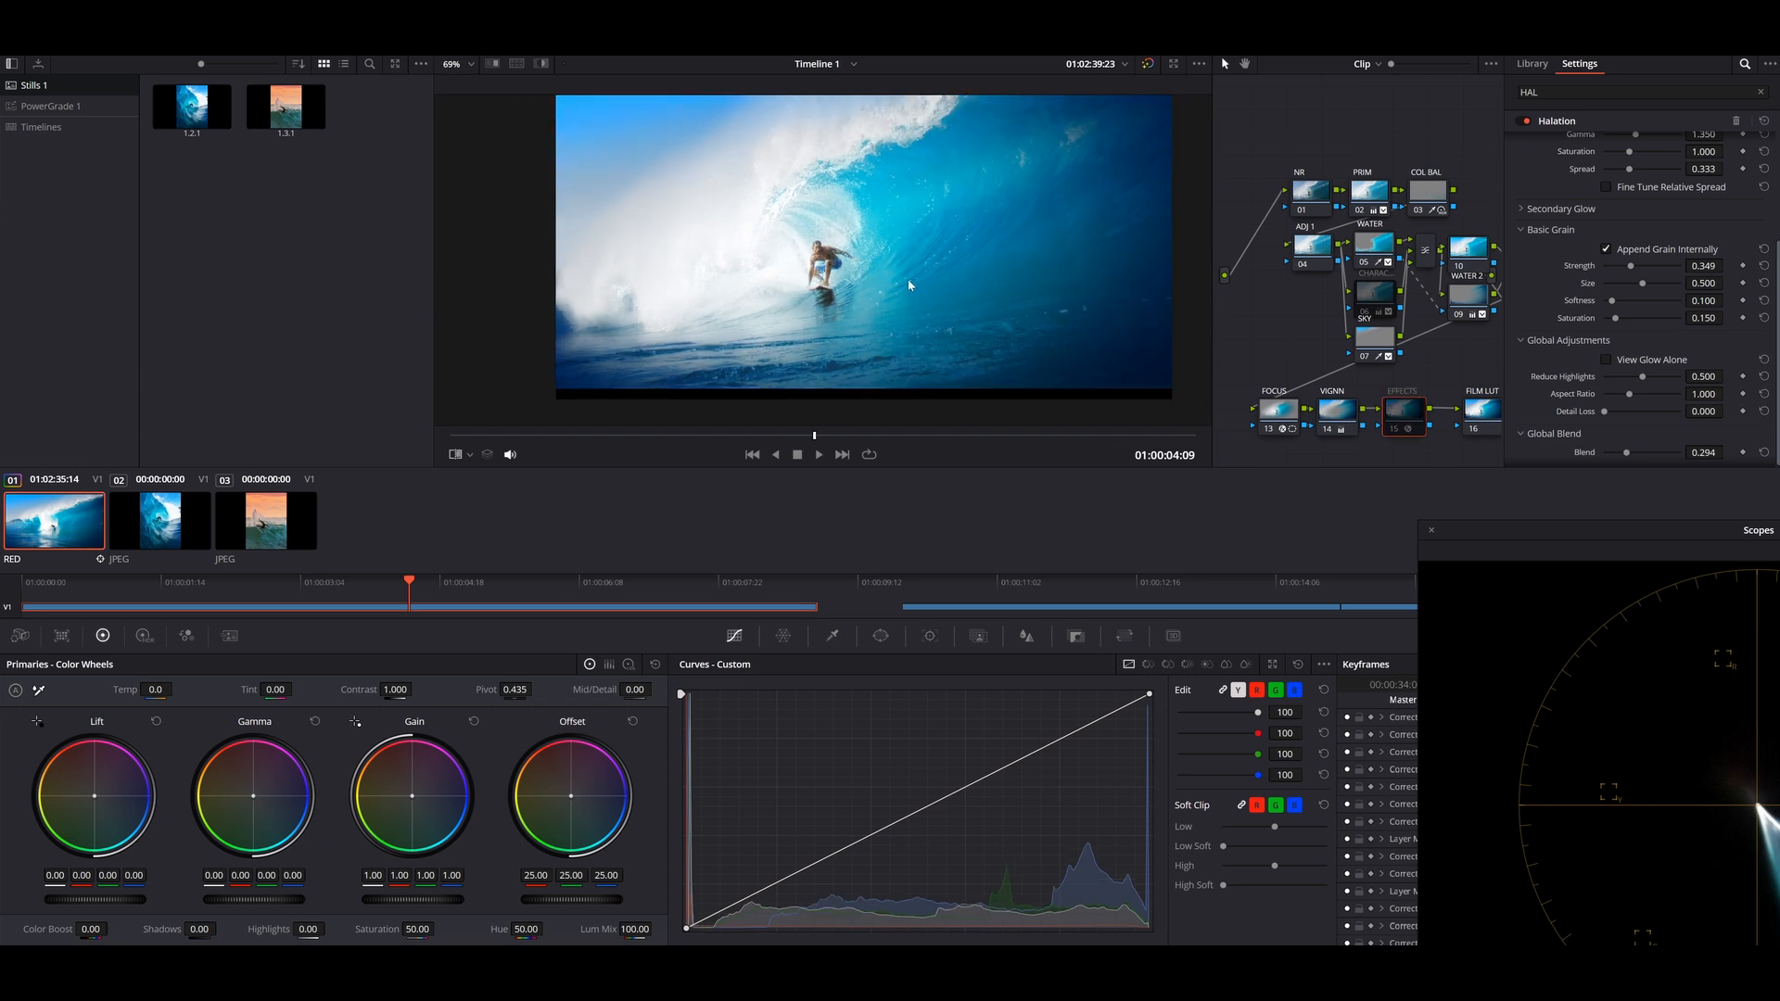
scroll(904, 276, down, 1)
scroll(909, 289, down, 1)
key(ctrl+d)
key(ctrl+d)
key(ctrl+d)
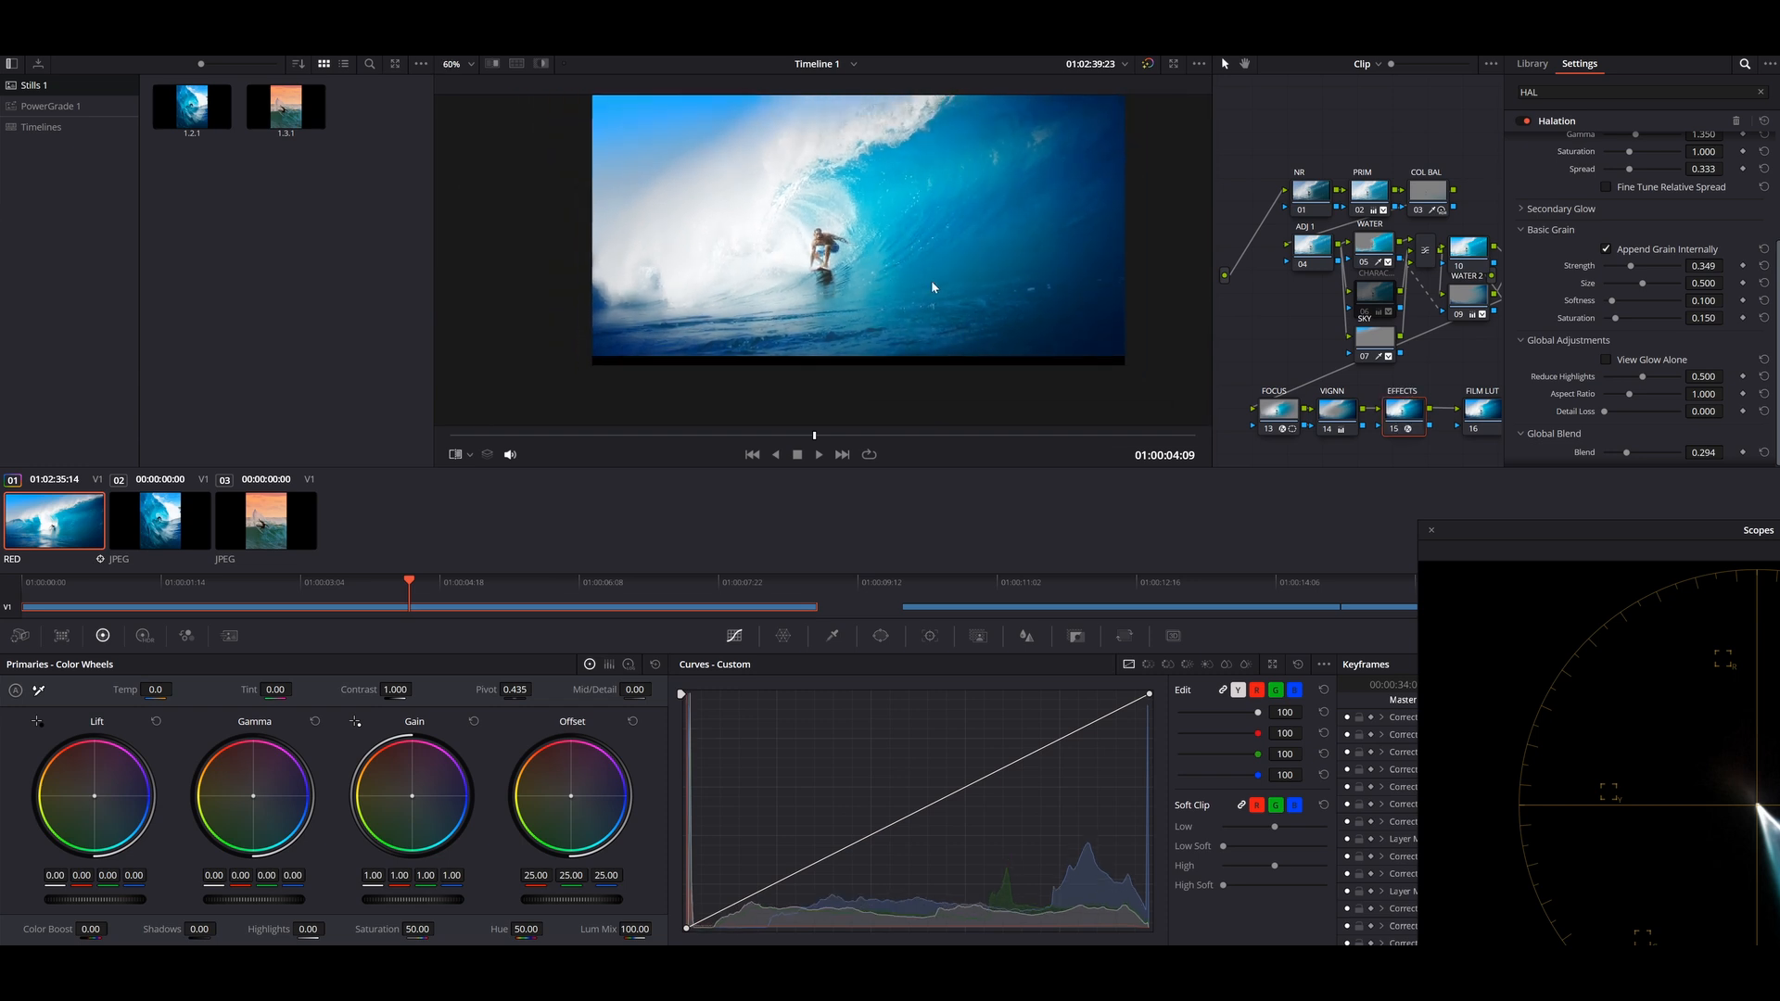
key(ctrl+d)
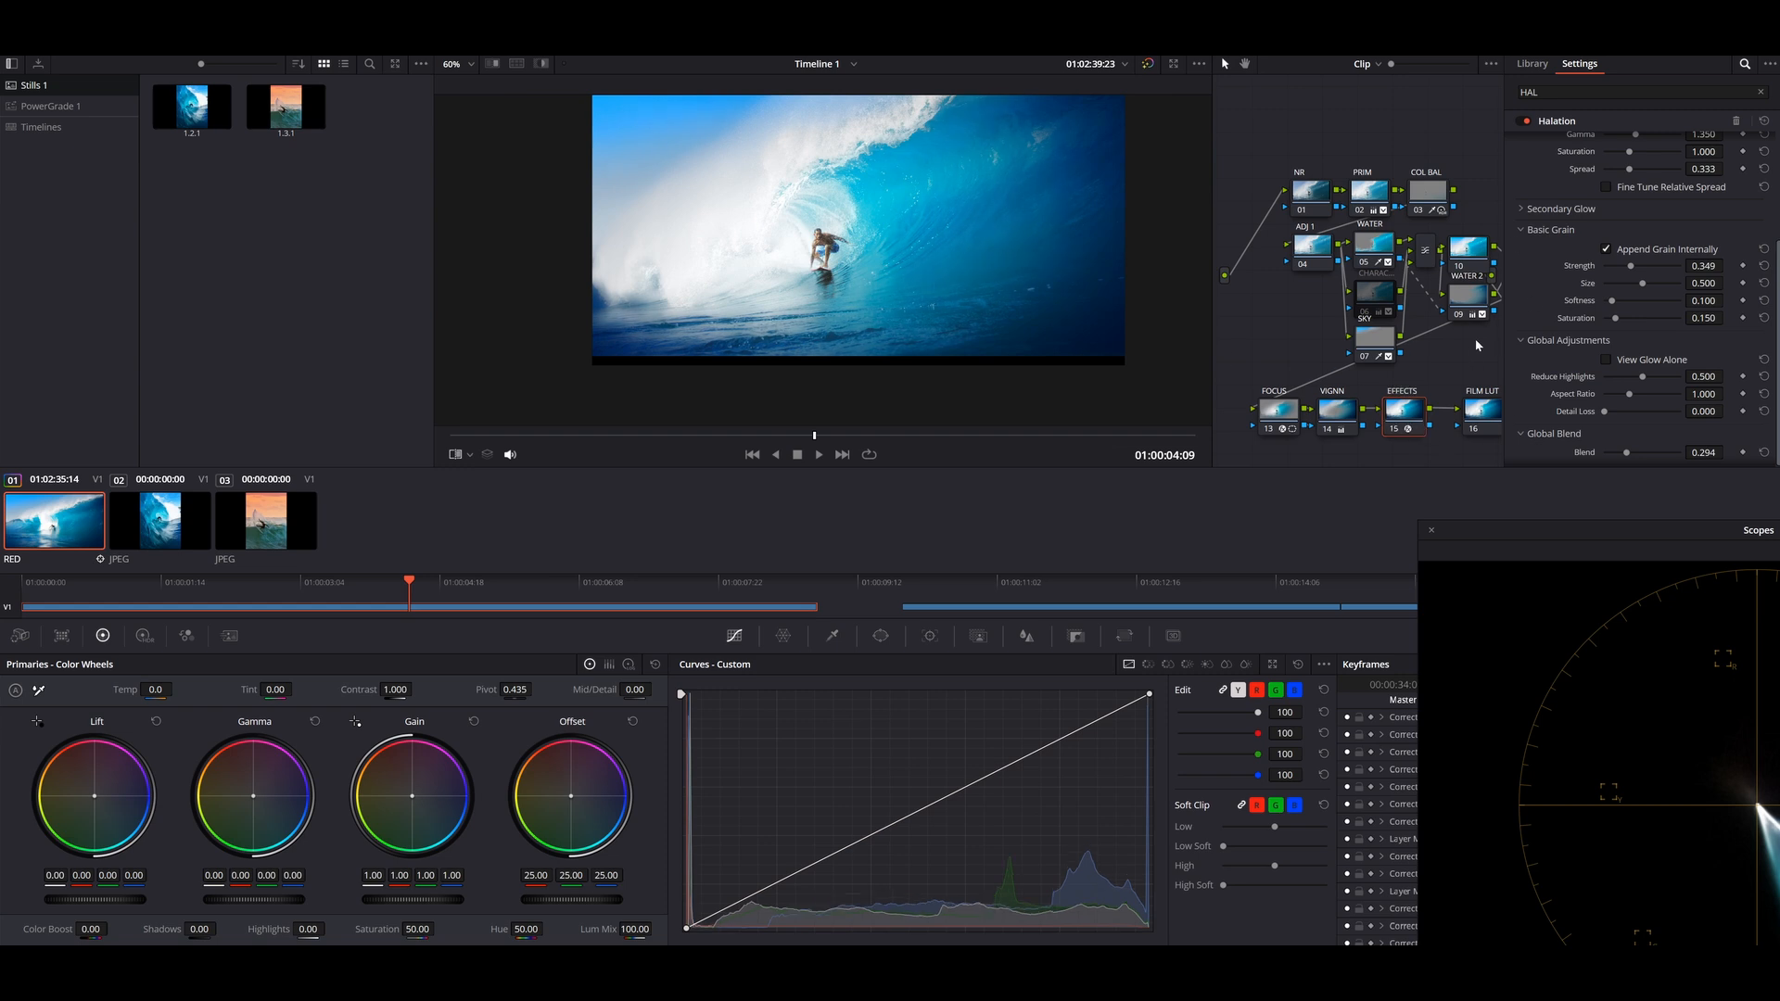
Clear the effects search, close the effects library, and delete the FILM LUT node from the tree.
click(1761, 94)
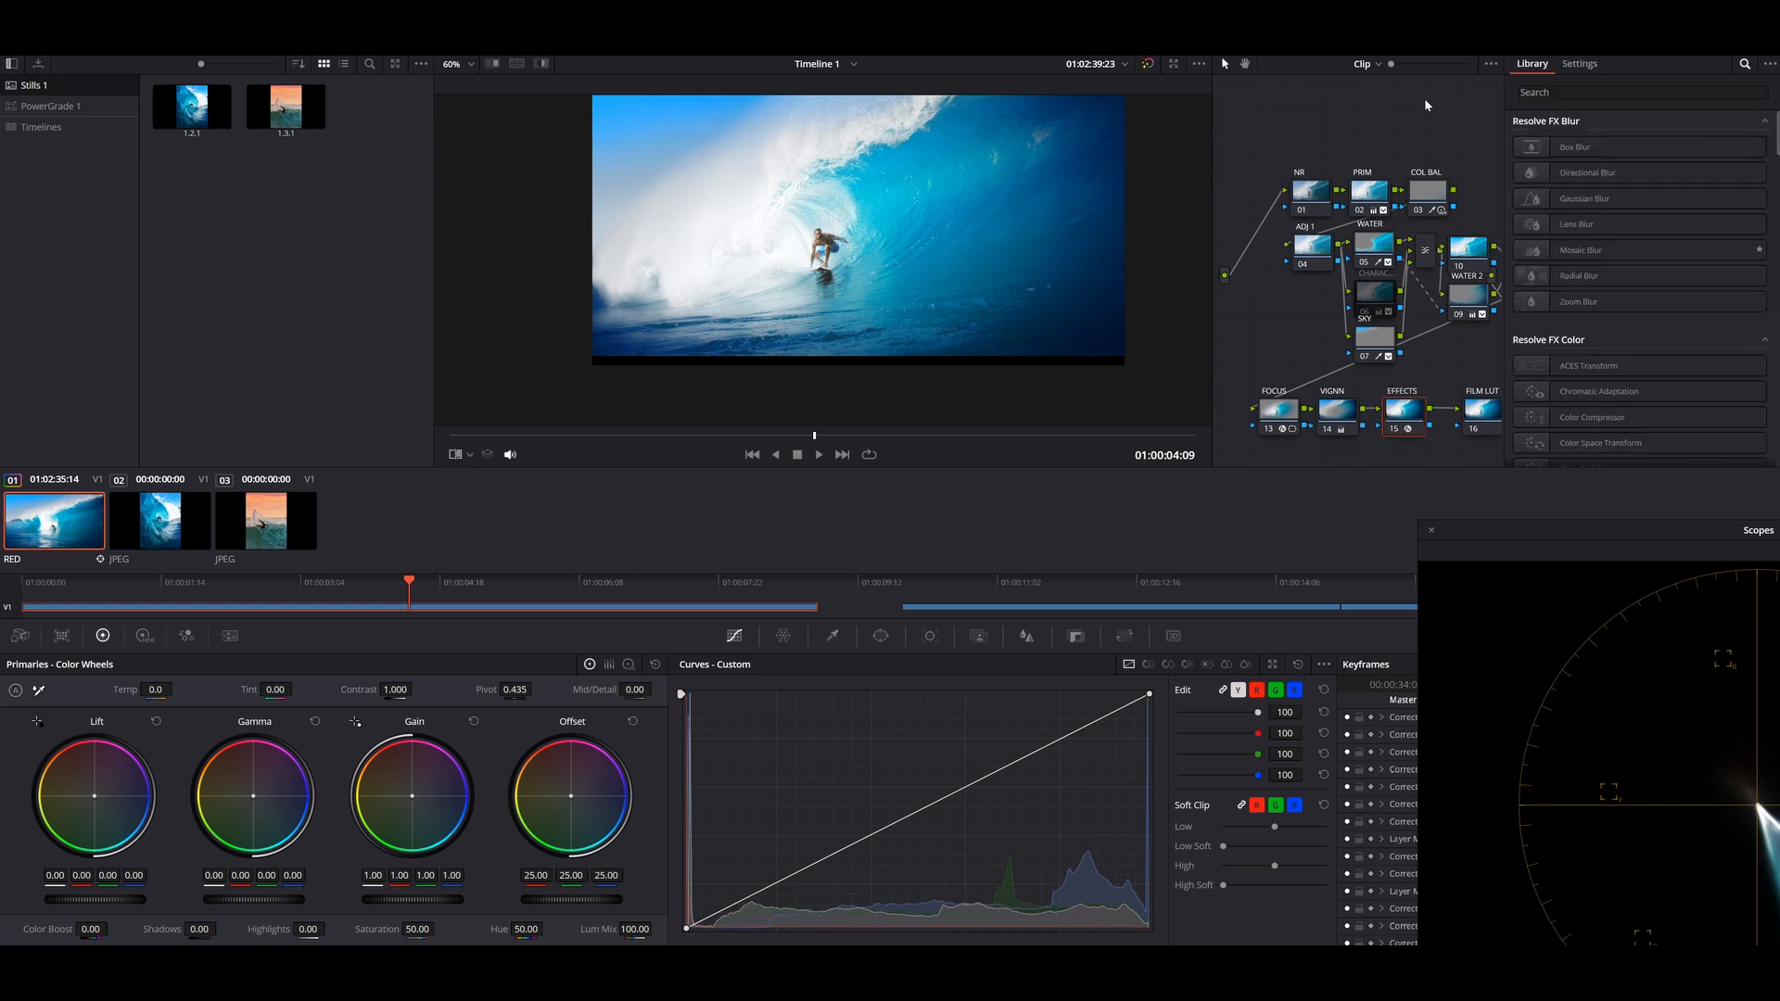
click(1684, 42)
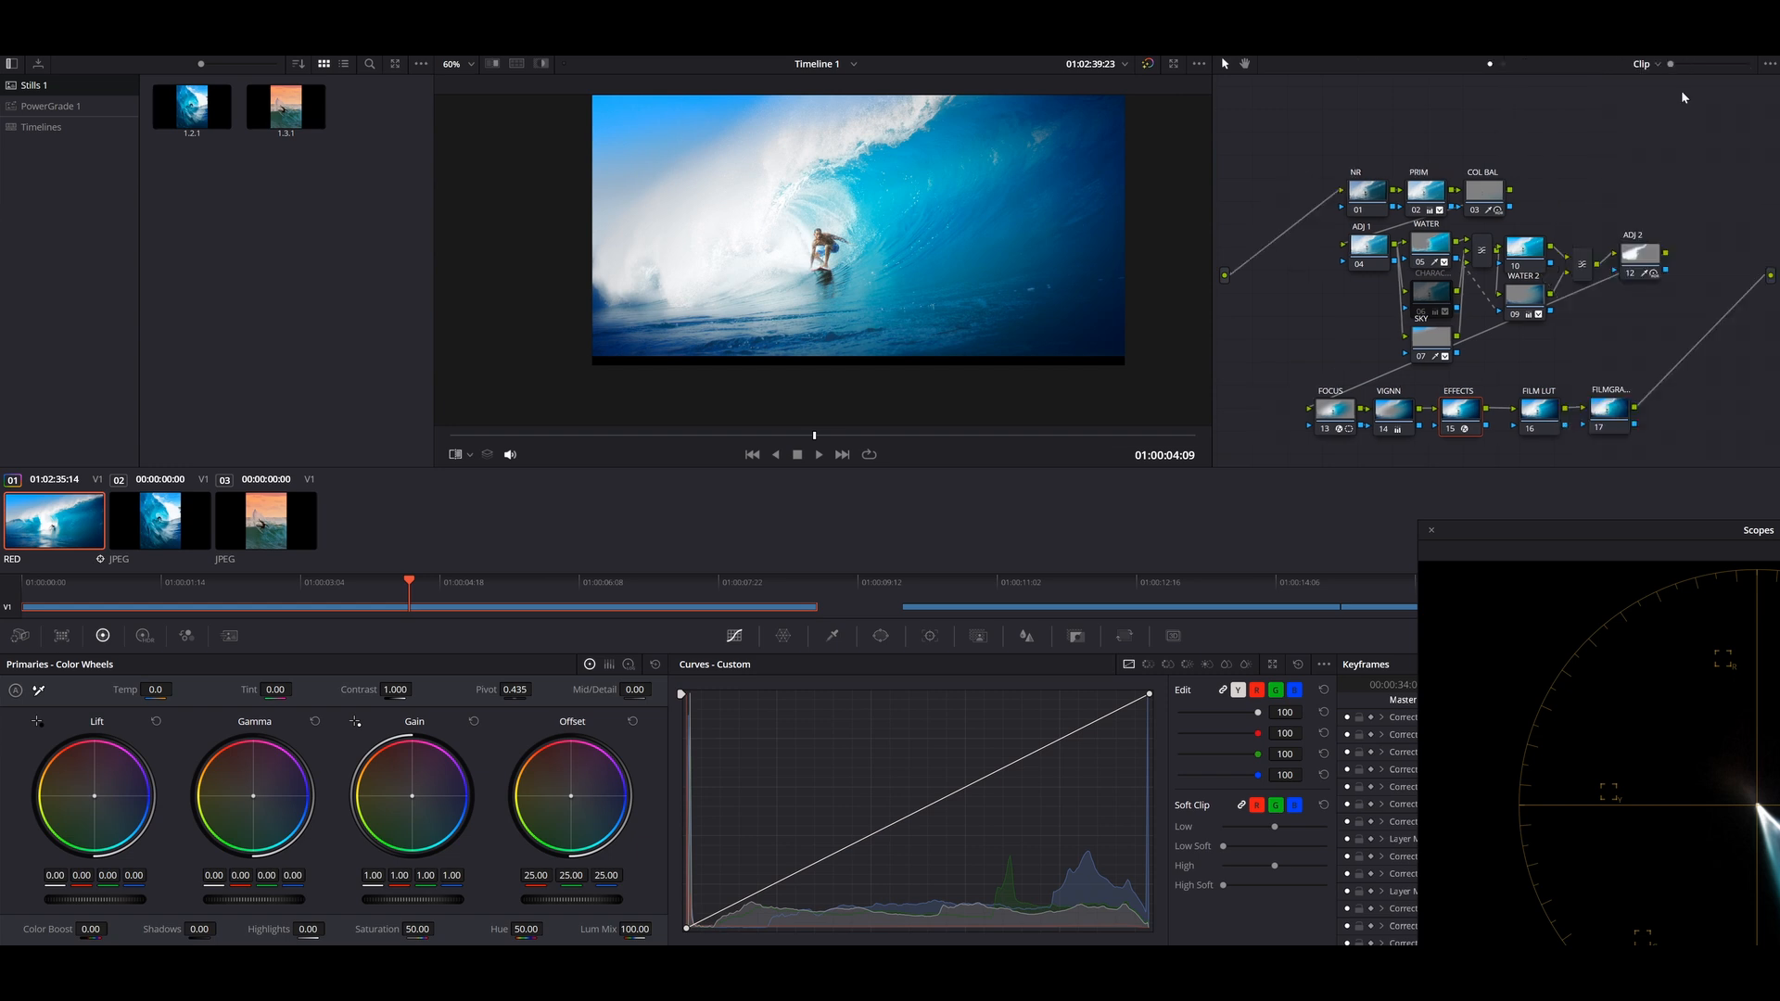
drag(1571, 330, 1487, 307)
click(1530, 400)
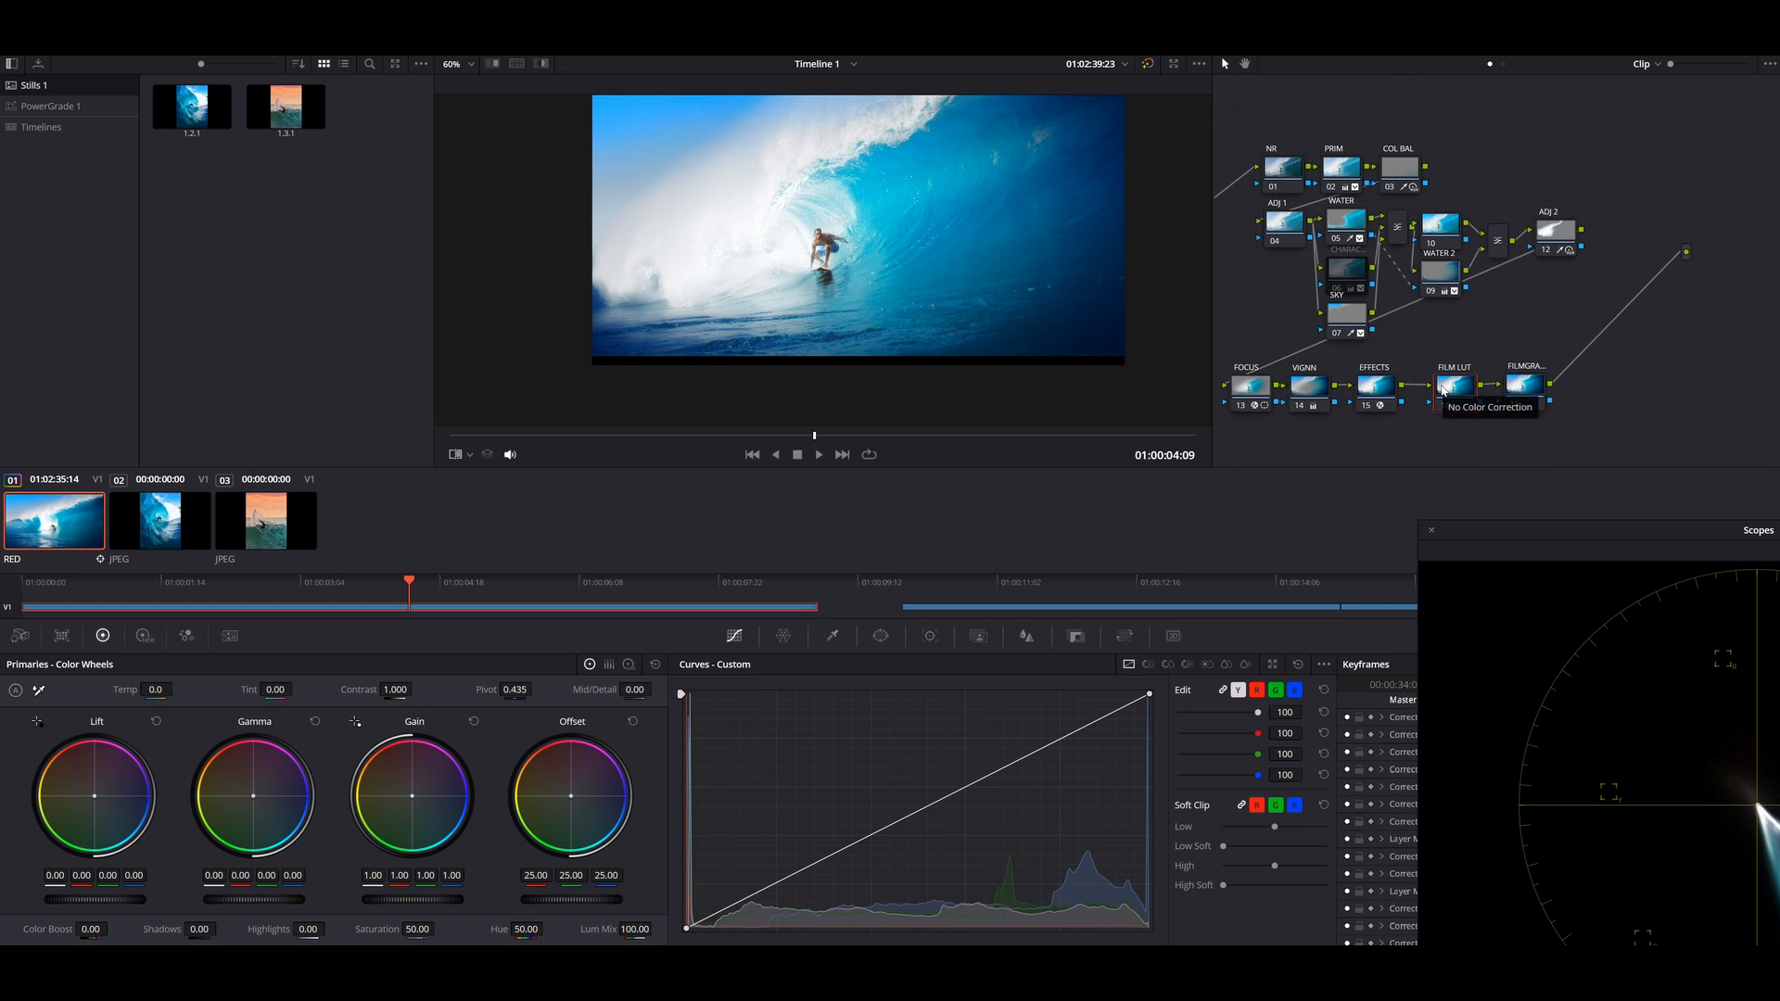
key(Delete)
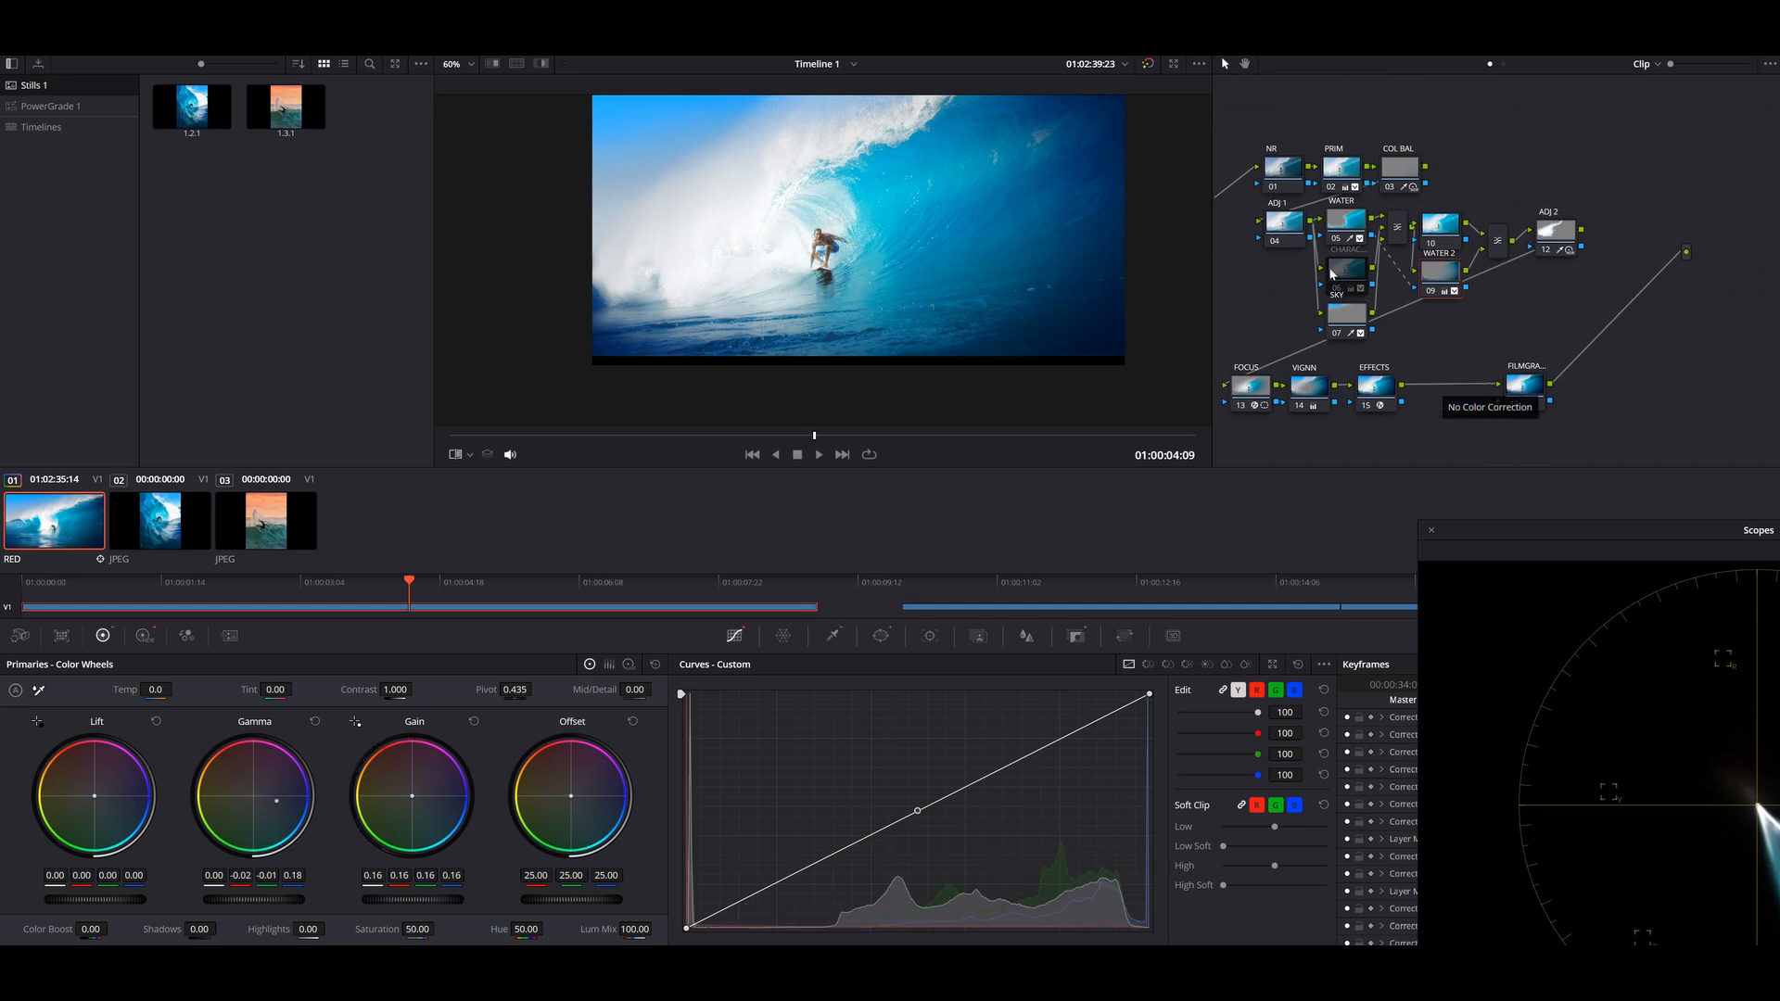
Apply the Film Grain effect to the FILMGRAIN node with the 35mm 400T preset.
click(1608, 89)
text(FILM)
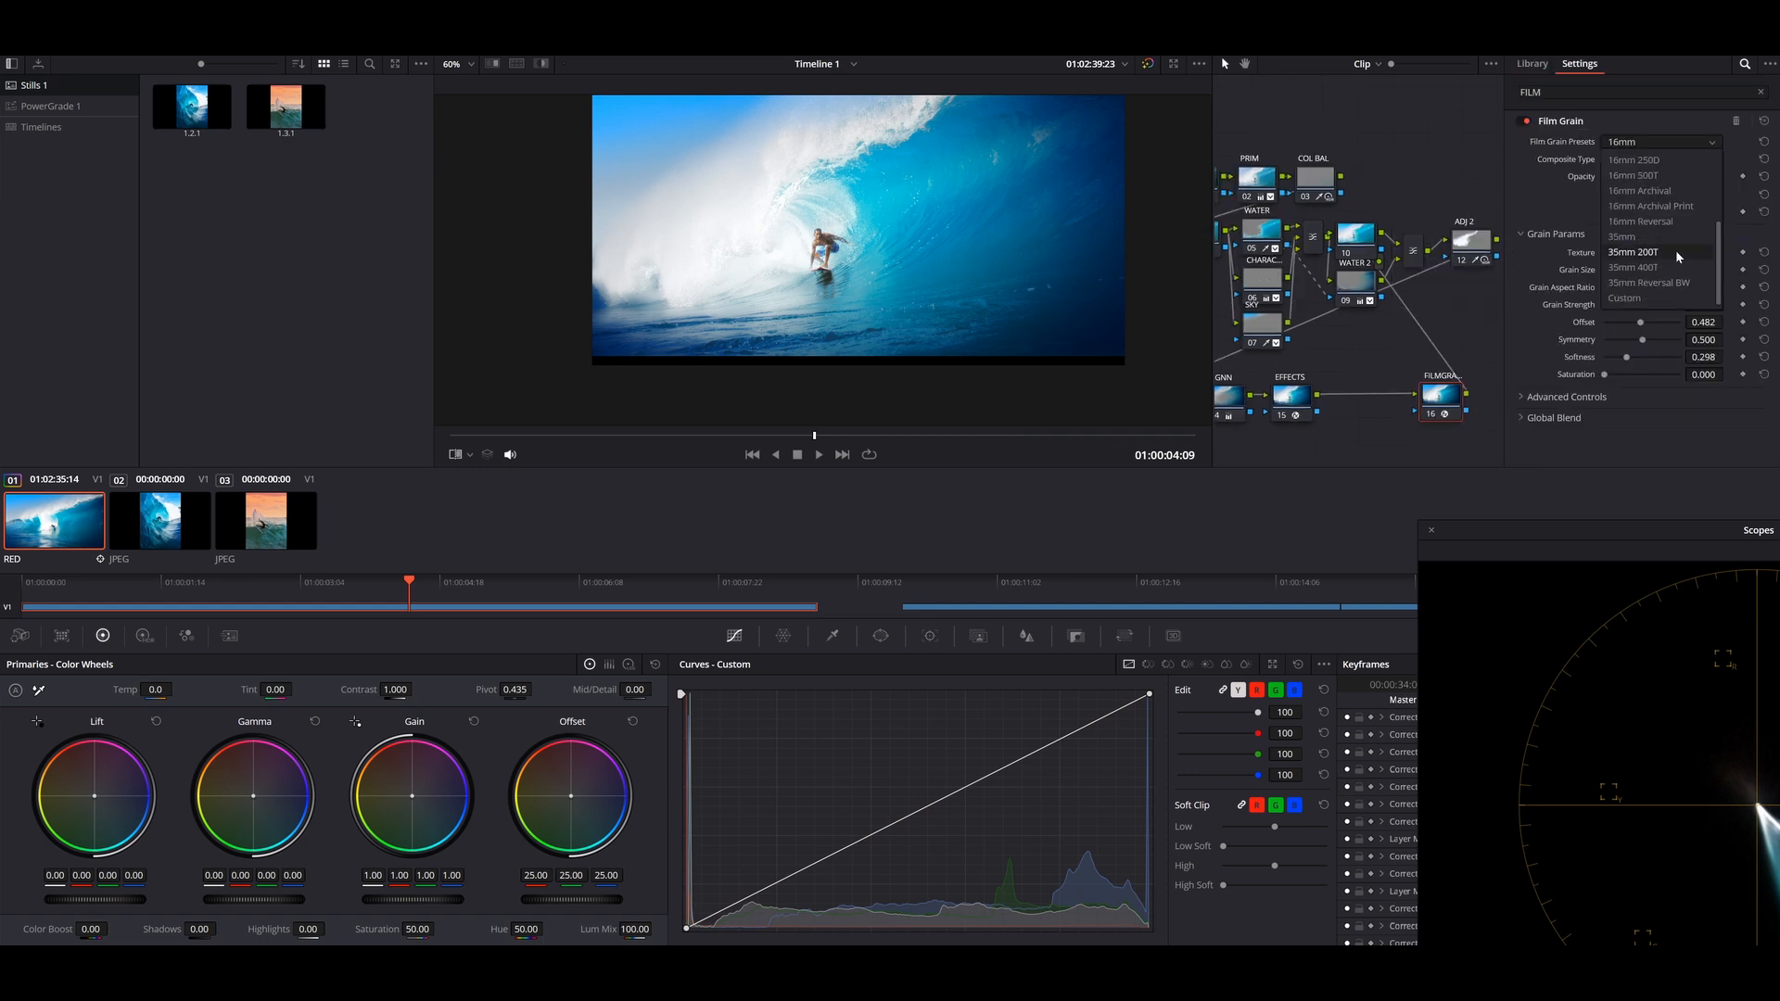
click(1639, 268)
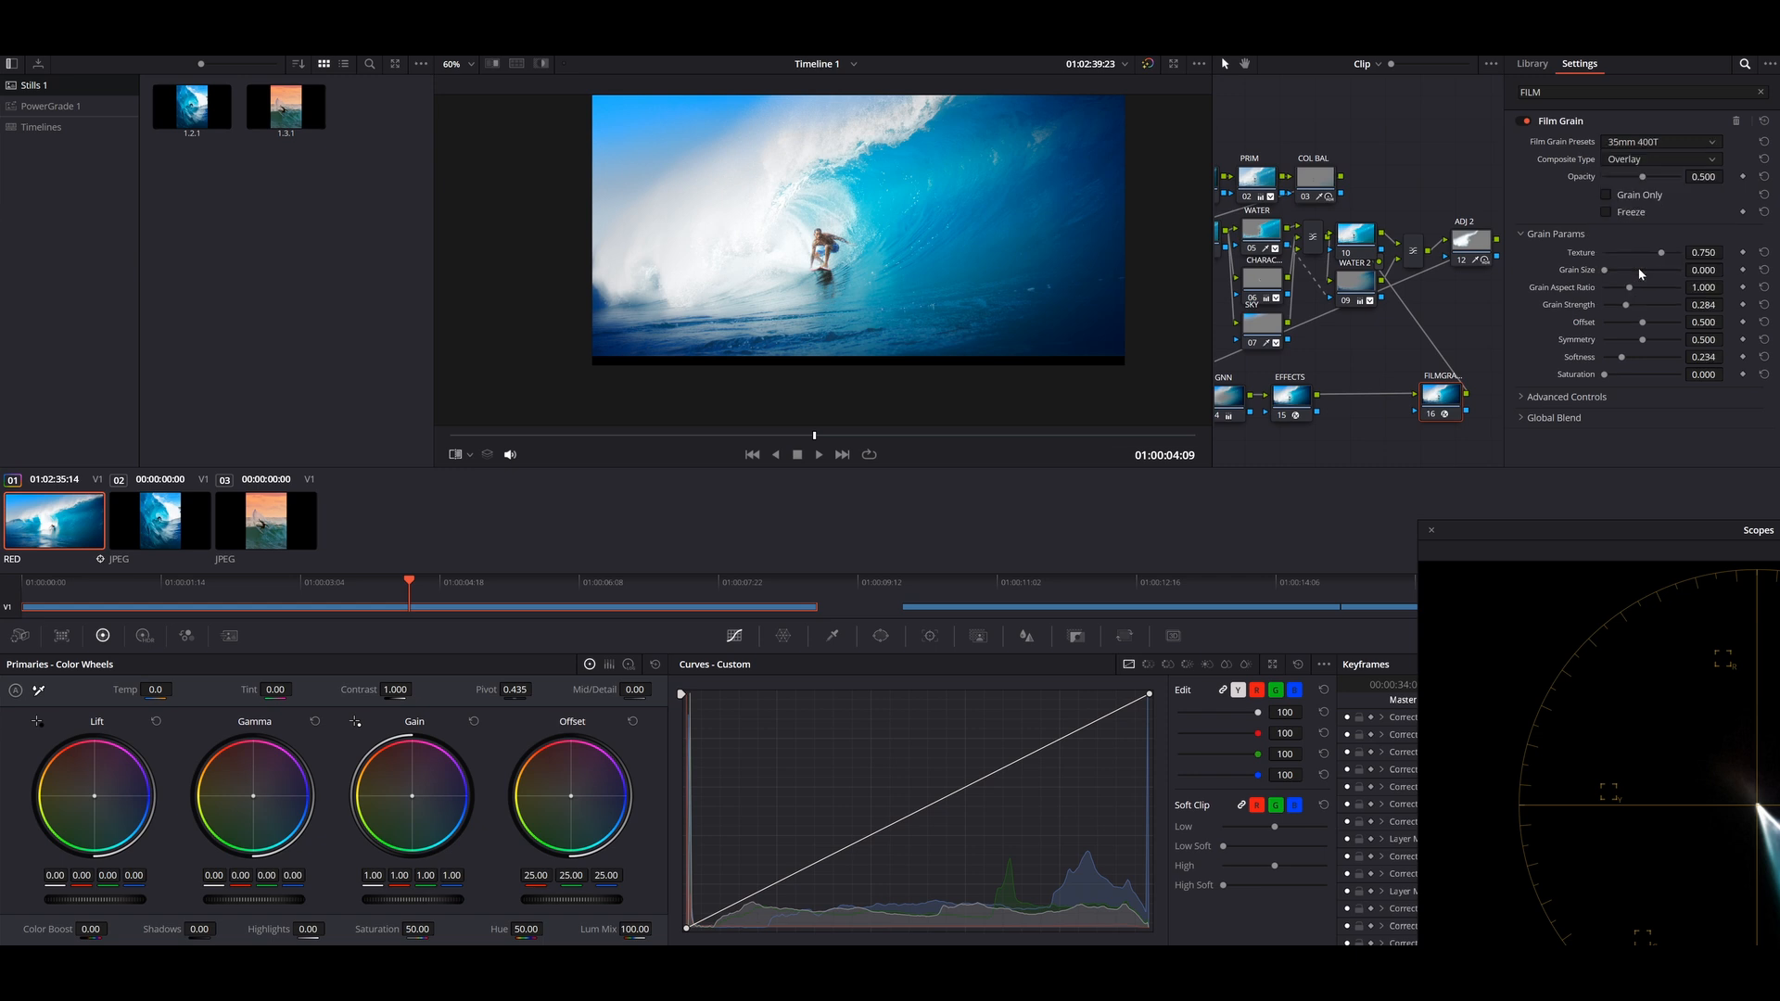
Refine the film grain to Texture 0.881, Grain Size 0.128, Grain Strength 0.422 and Opacity 0.688.
scroll(1062, 303, up, 6)
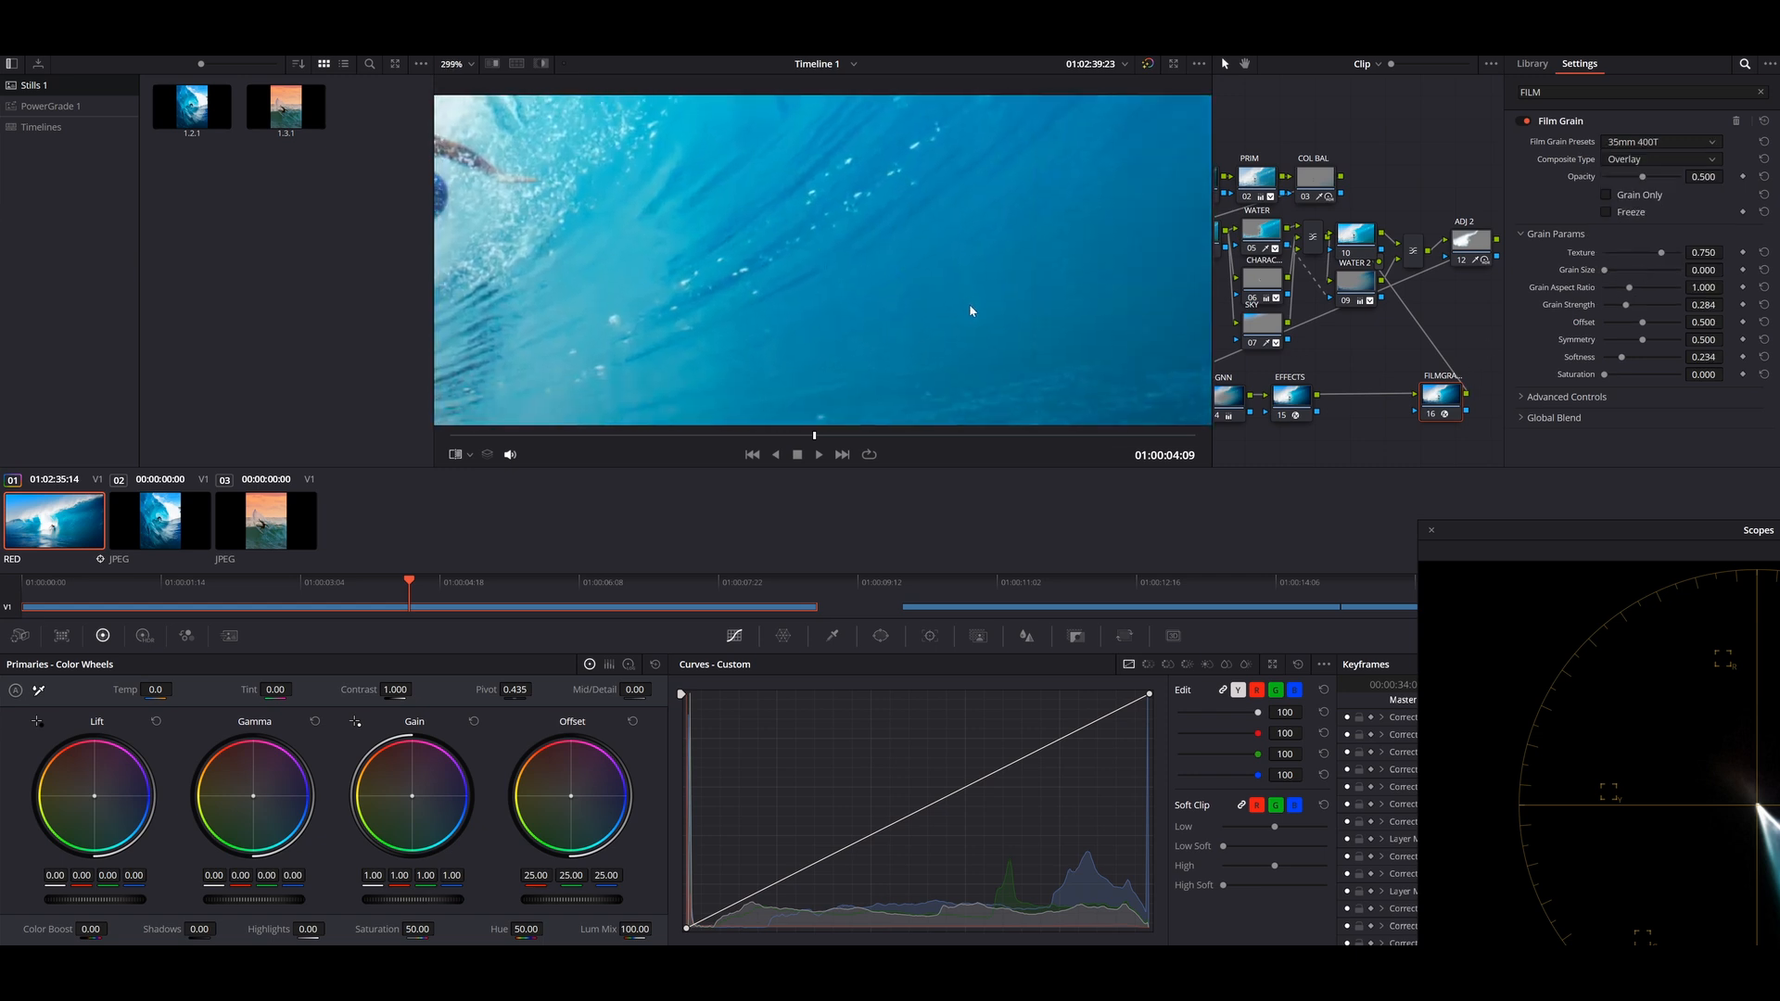
scroll(1020, 309, up, 2)
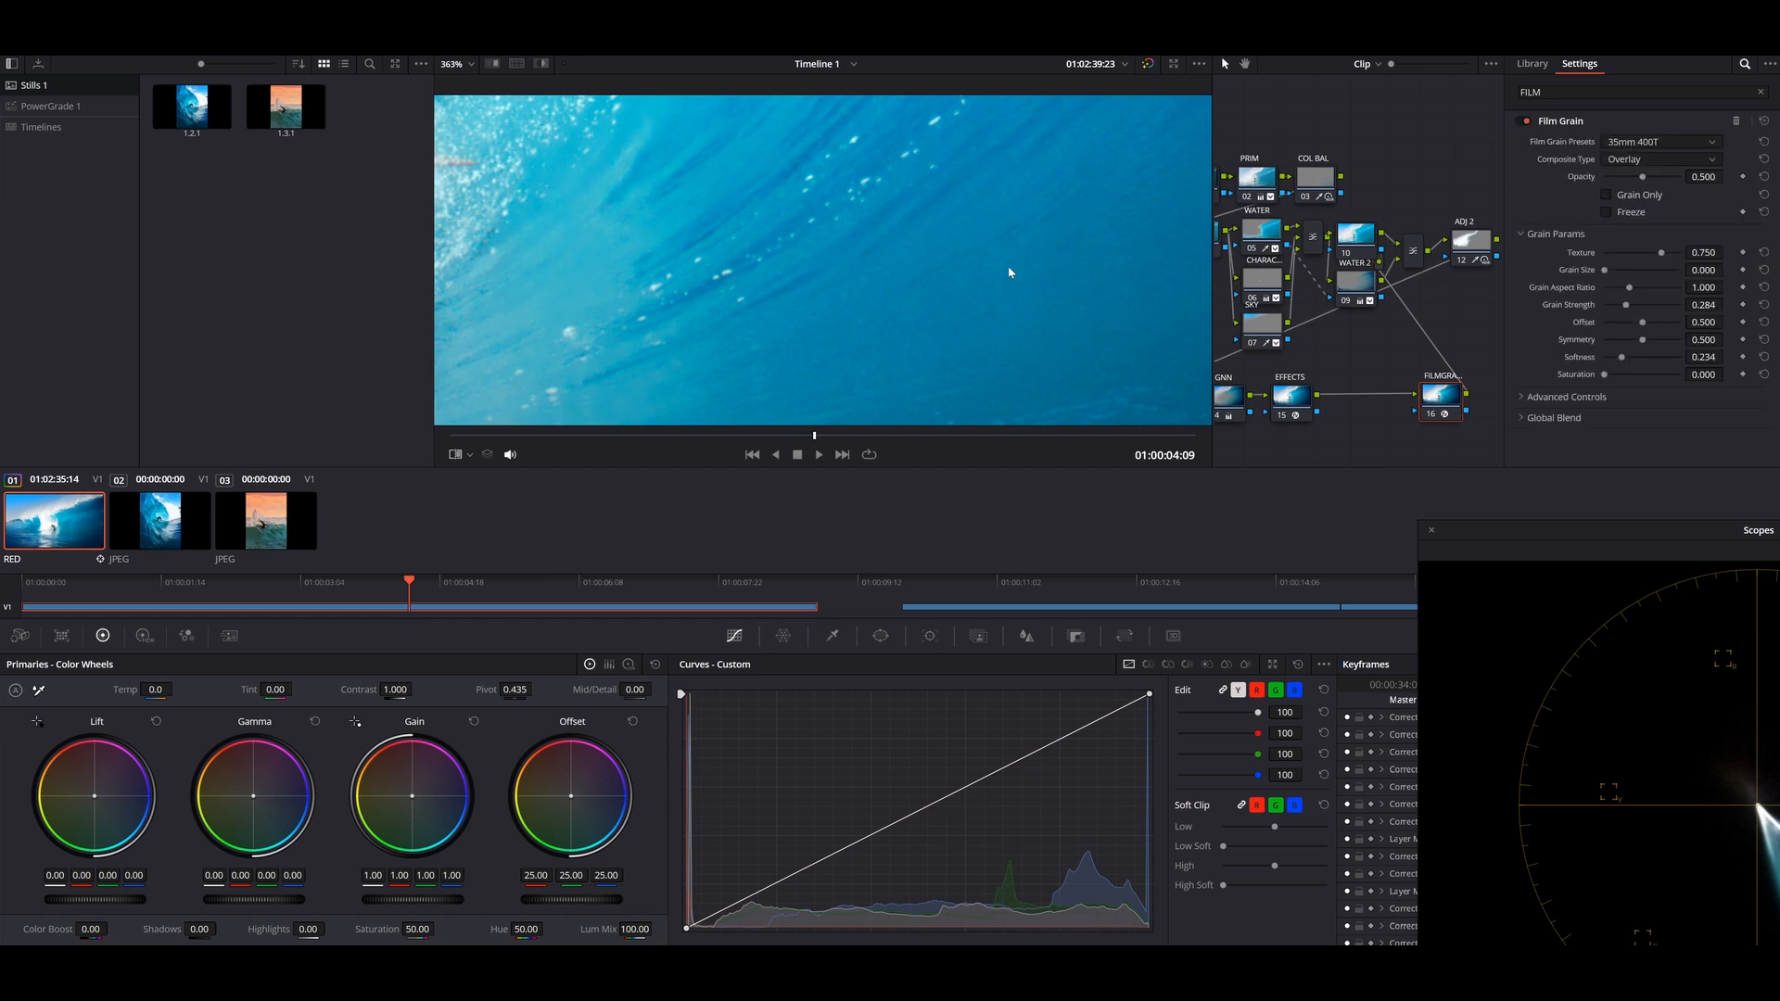
drag(1605, 272, 1607, 272)
scroll(963, 329, down, 6)
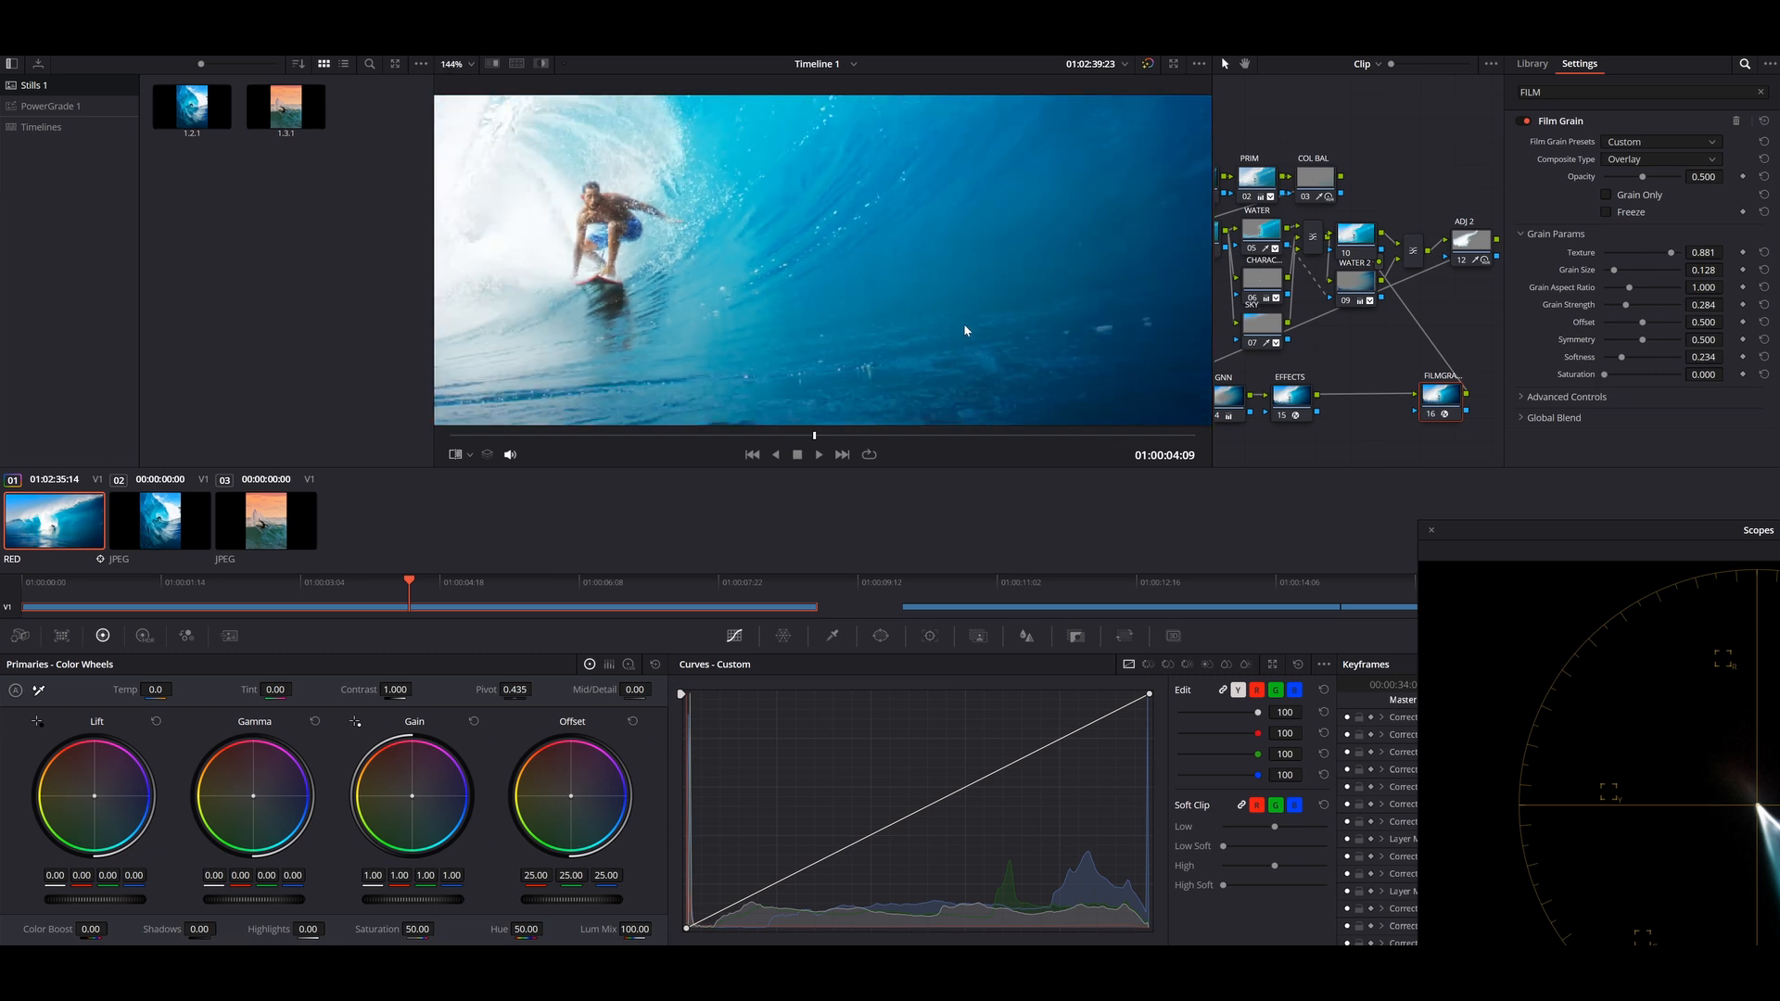
drag(1642, 176, 1657, 179)
drag(1626, 307, 1633, 307)
drag(1641, 308, 1637, 308)
Compare the water close up with the film grain node switched on and off.
scroll(946, 282, up, 5)
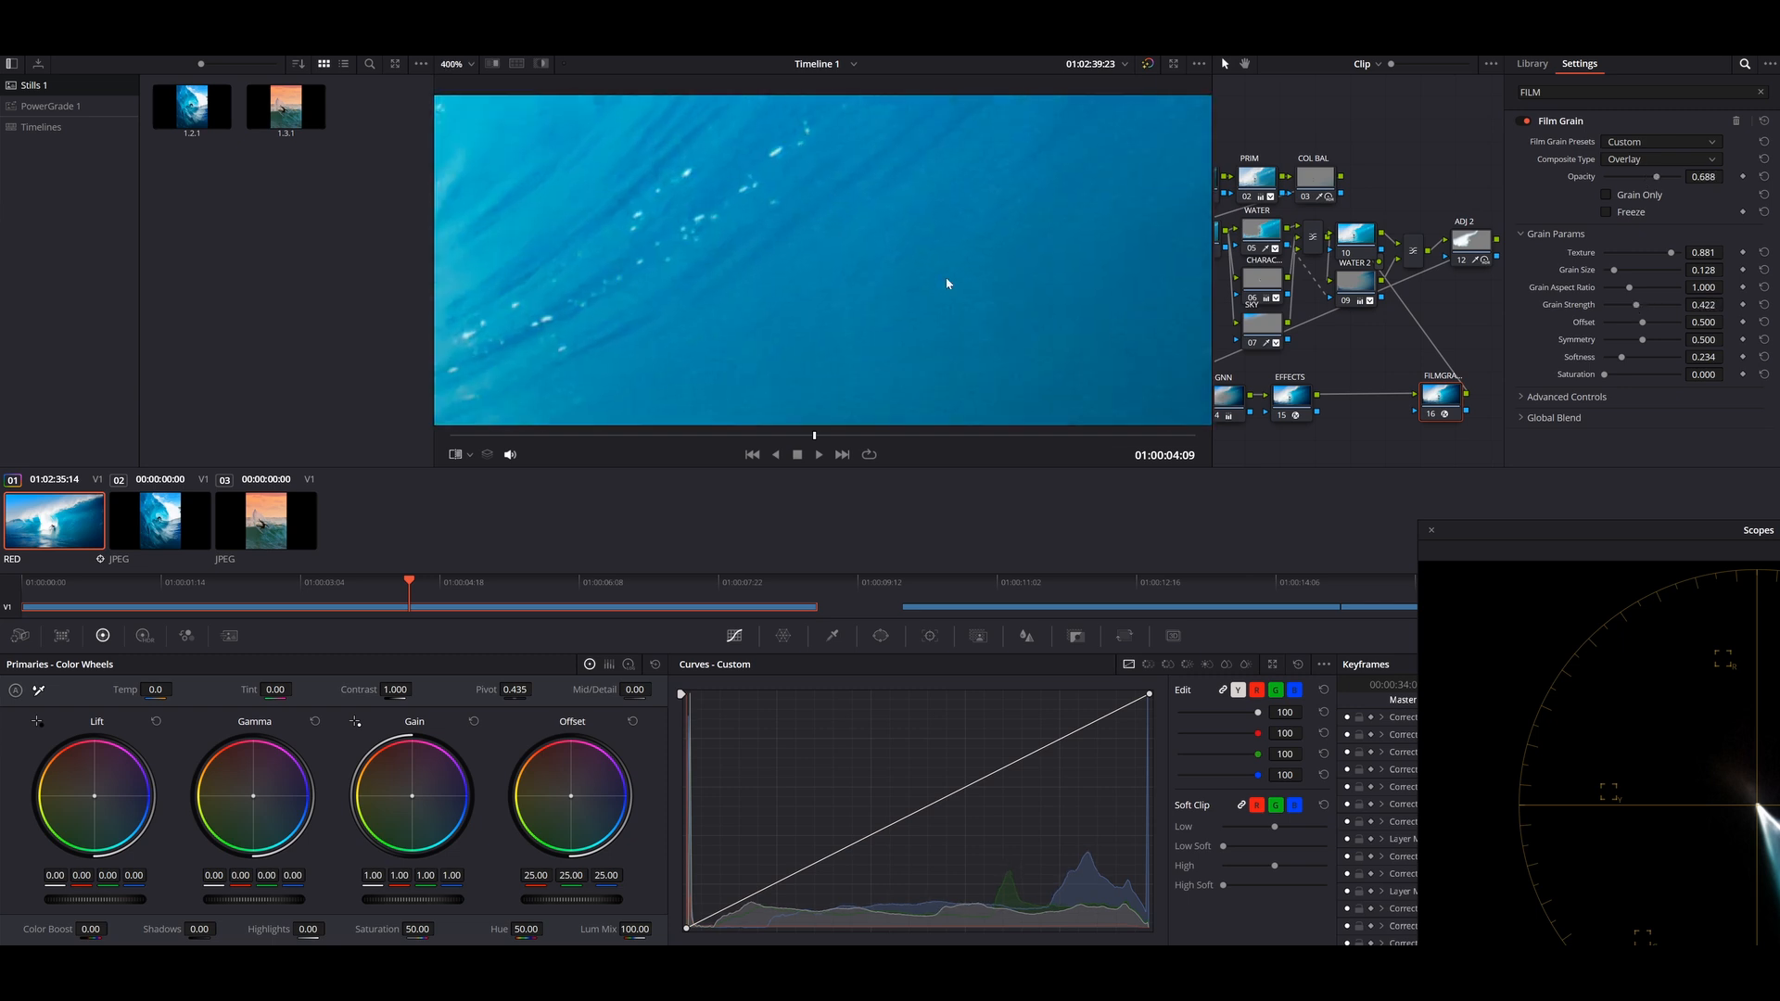
key(ctrl+d)
key(ctrl+d)
key(ctrl+d)
key(ctrl+d)
key(ctrl+d)
key(ctrl+d)
key(ctrl+d)
key(ctrl+d)
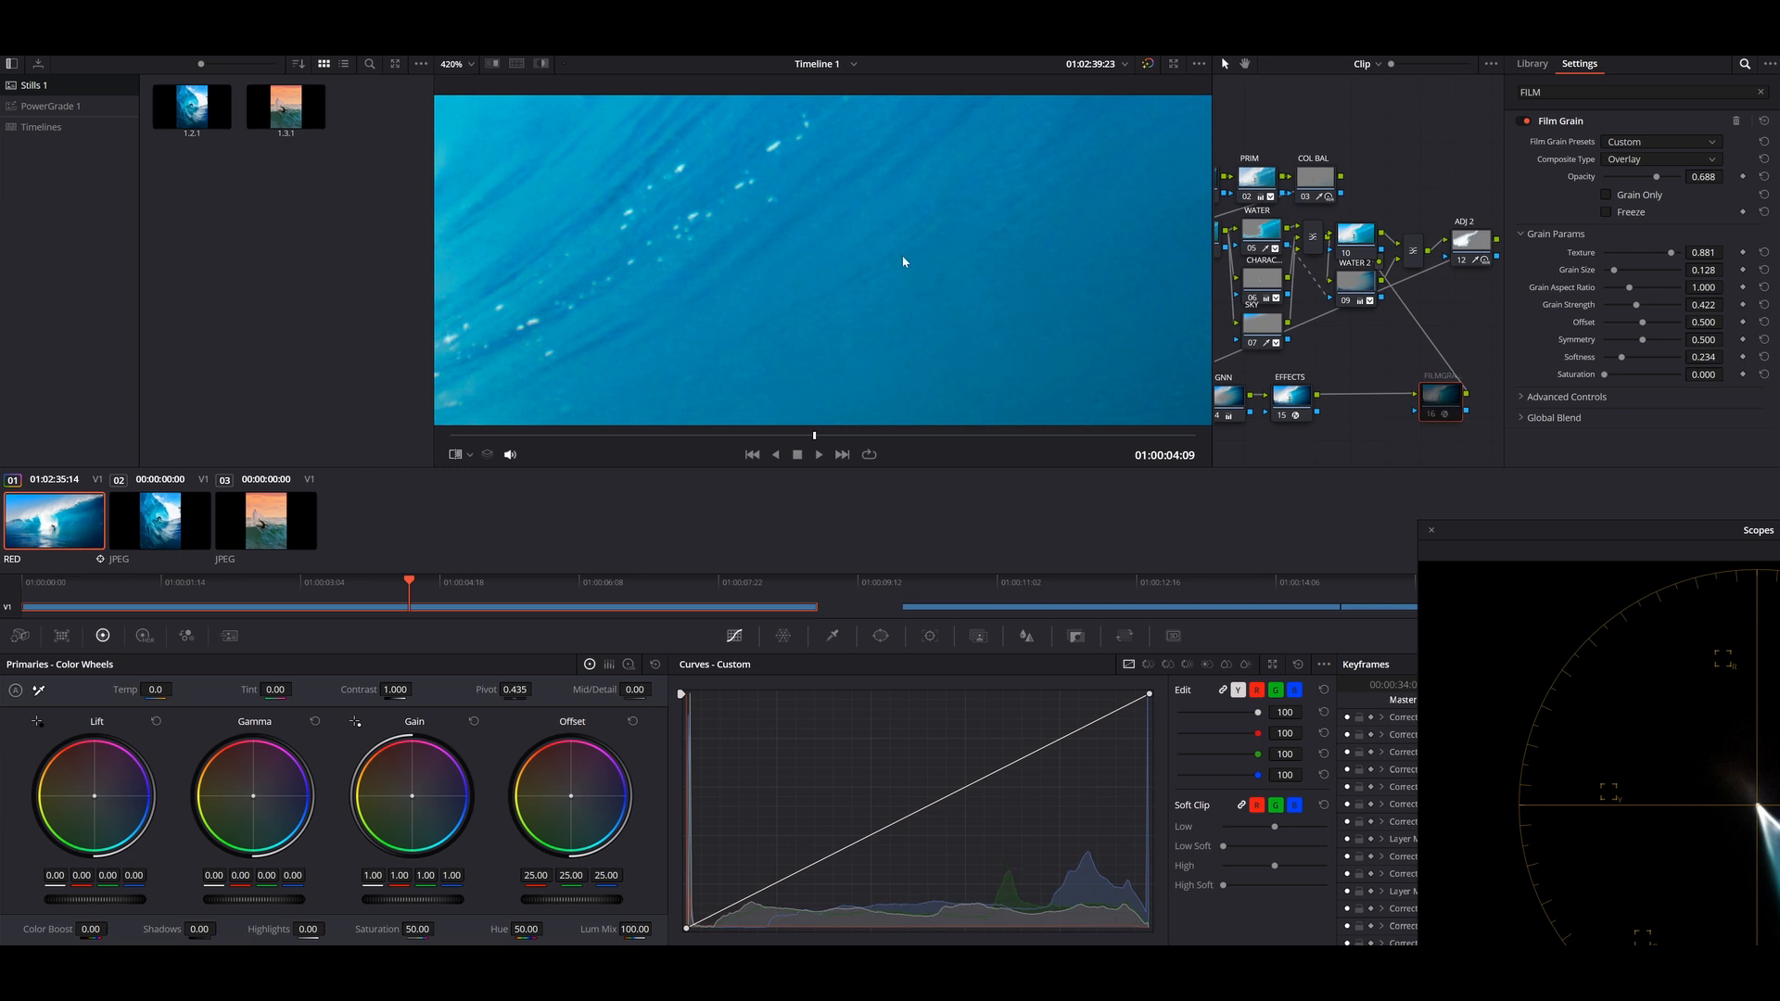
Compare the graded frame with the orange-sky reference still 1.3.1 in a split wipe.
scroll(902, 264, down, 5)
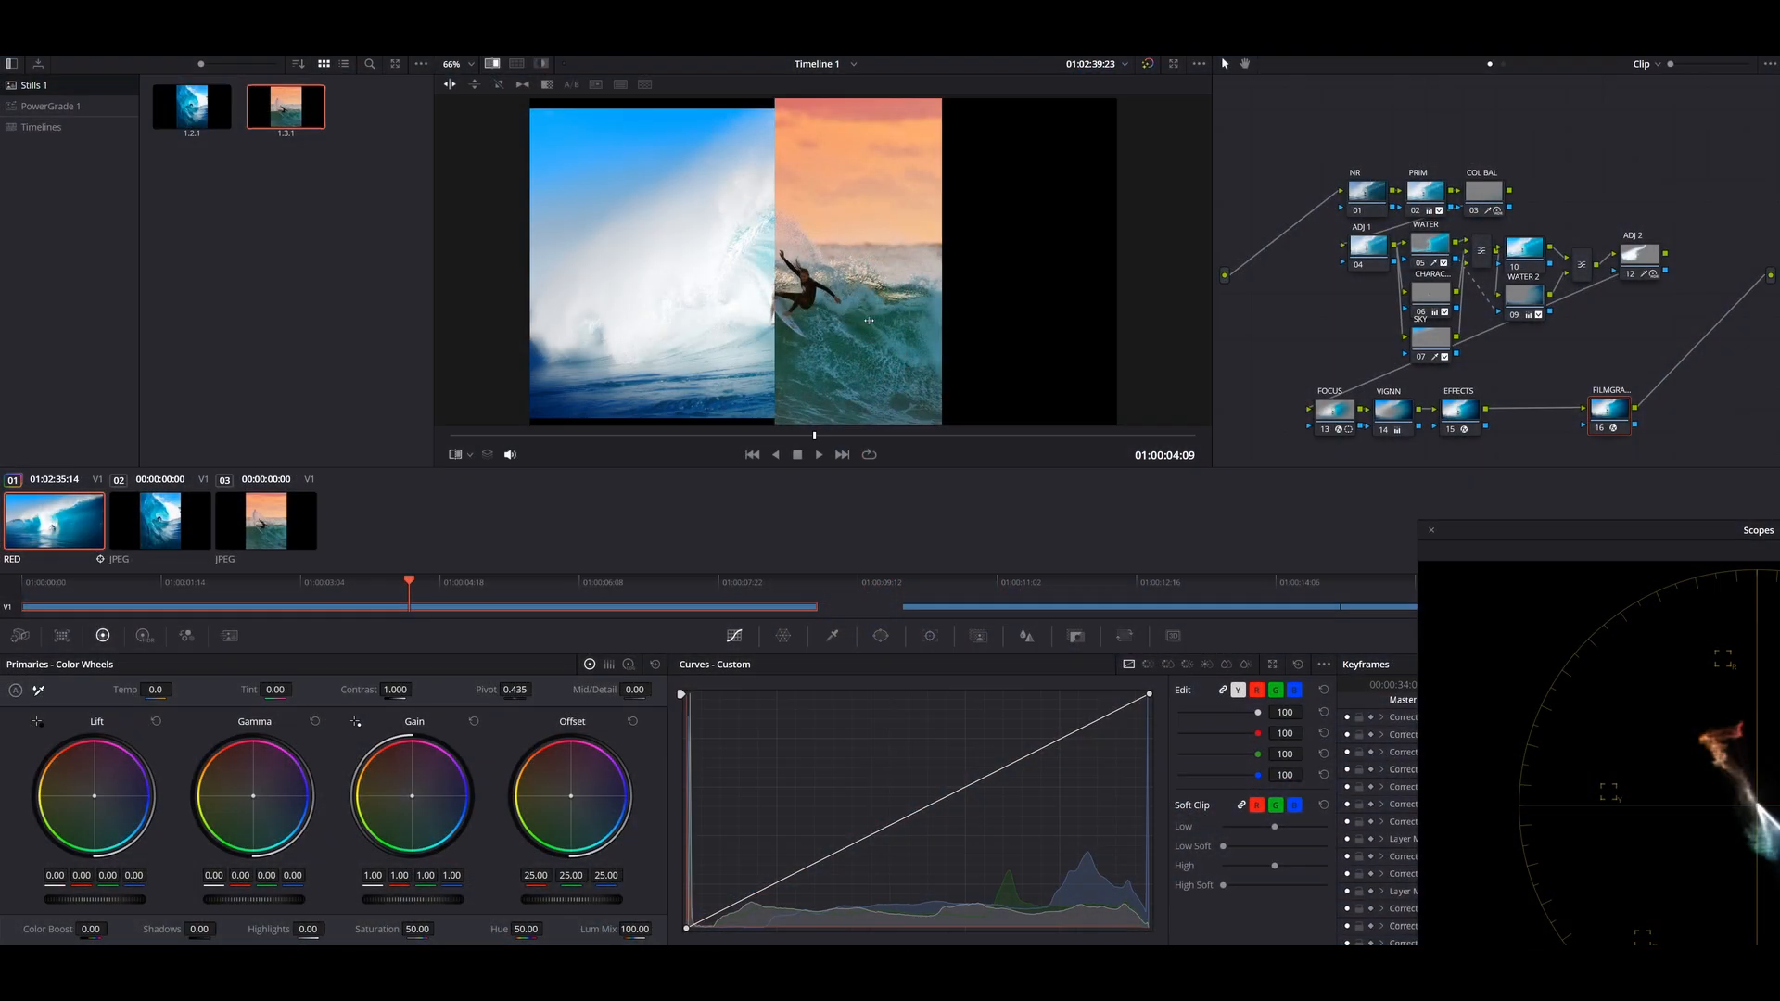
drag(868, 319, 870, 321)
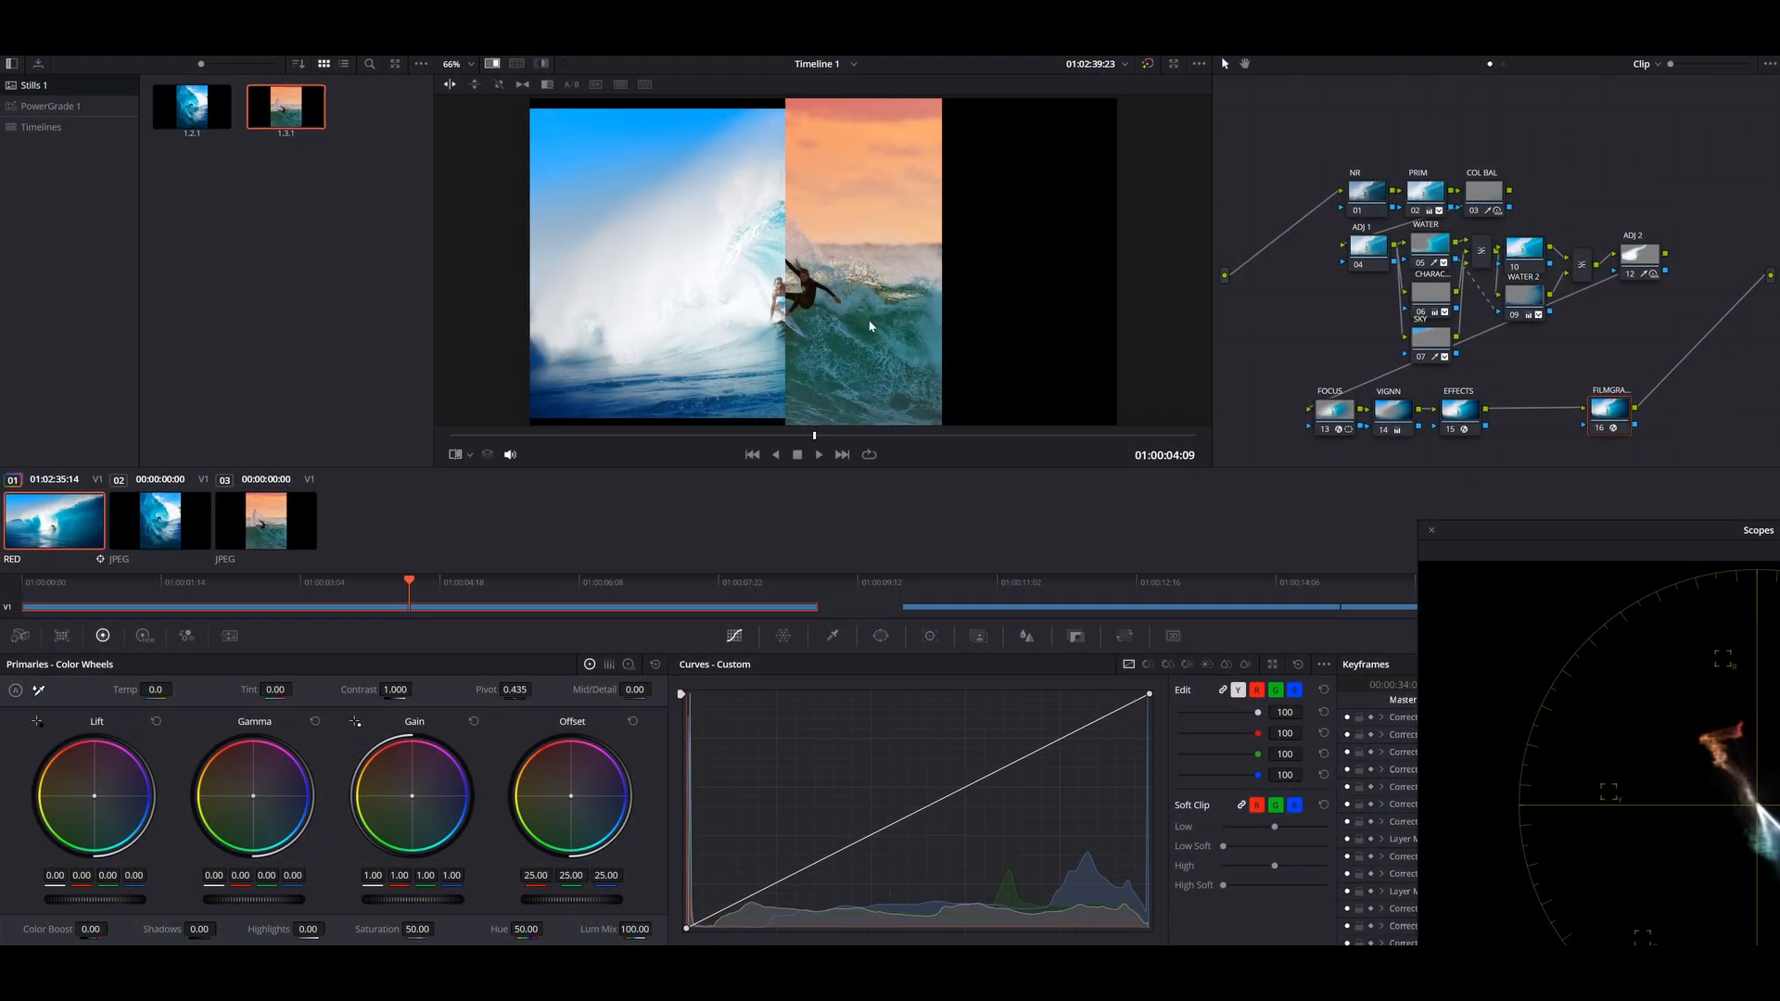